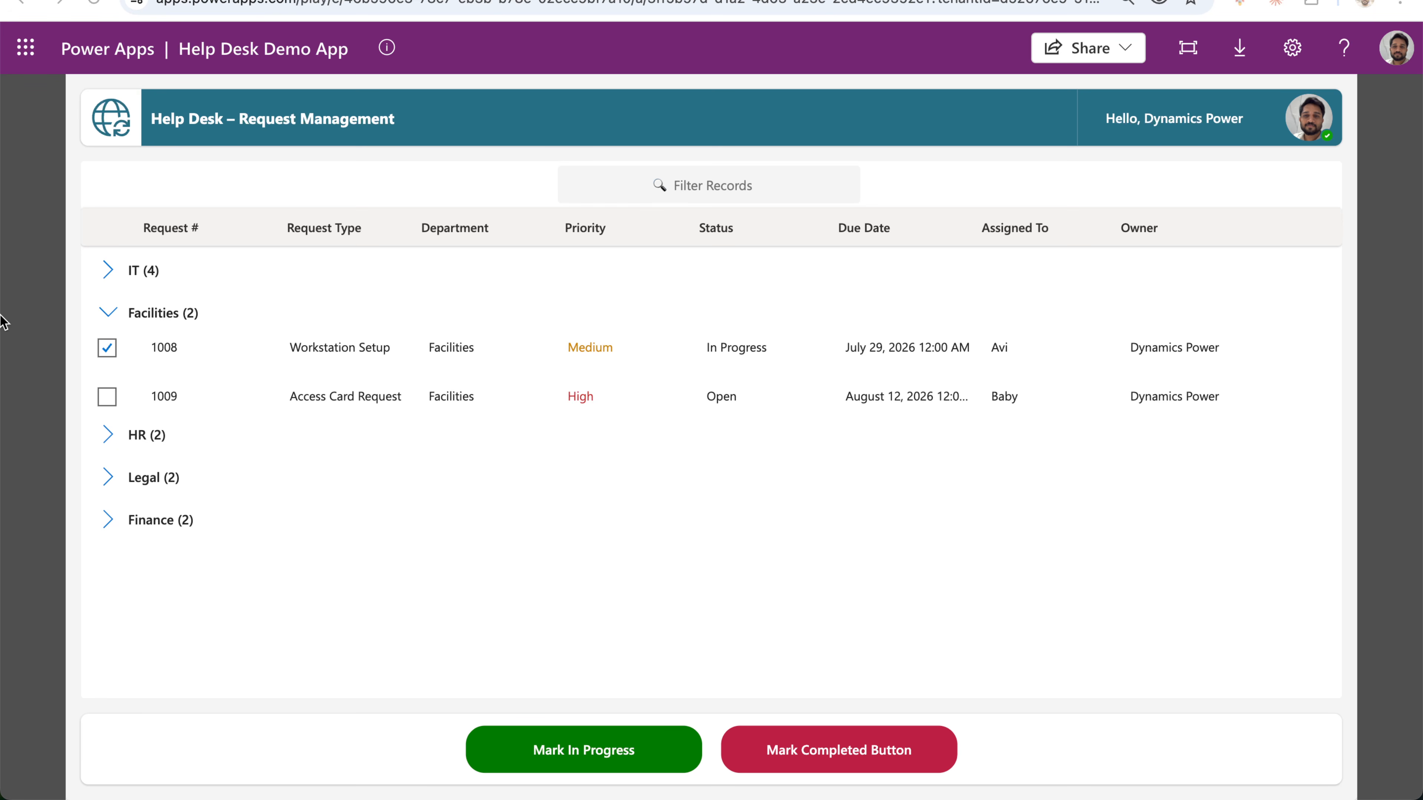
Expand the IT request group to view its records, and collapse both the IT and Facilities groups.
{"action": "left_click", "coordinate": [108, 268]}
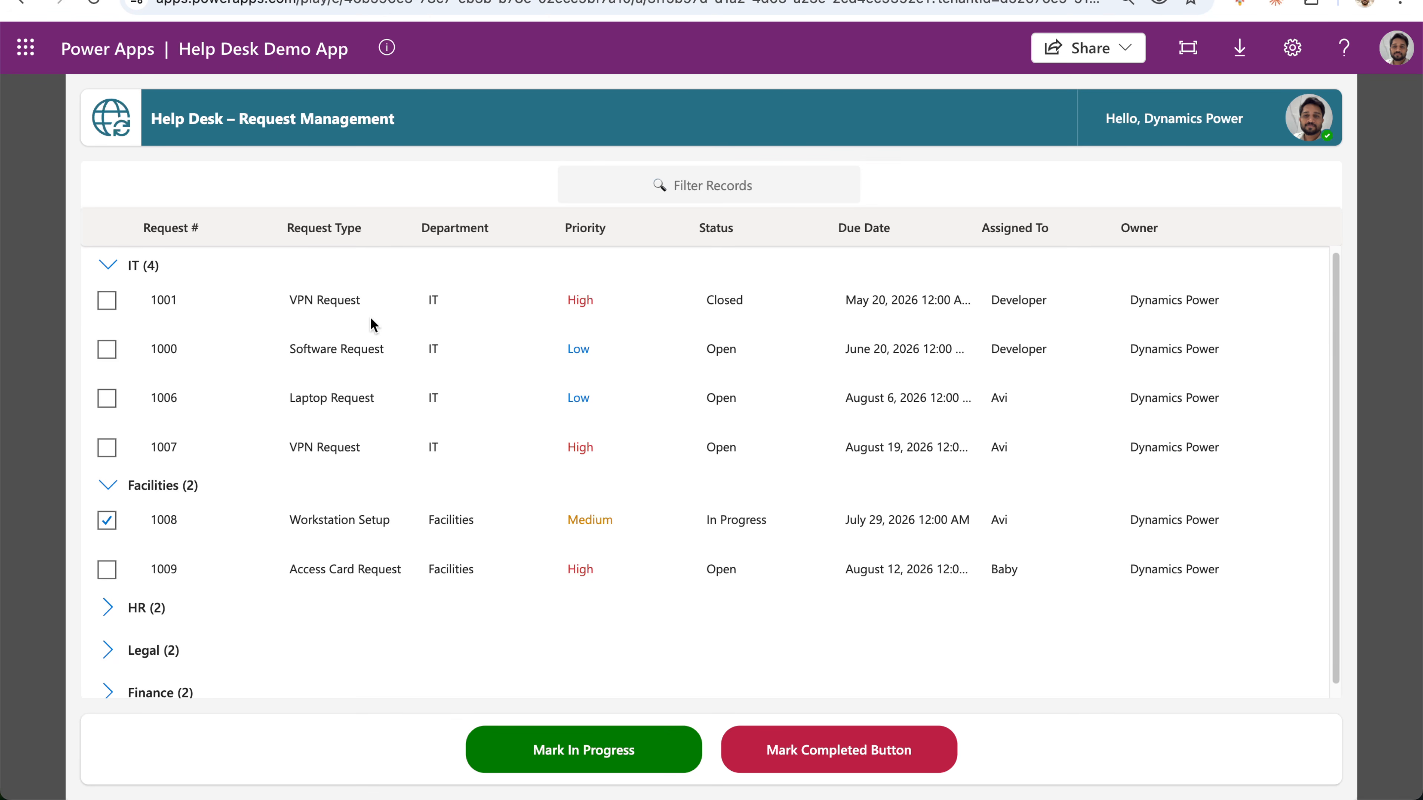
{"action": "left_click", "coordinate": [109, 267]}
{"action": "left_click", "coordinate": [134, 311]}
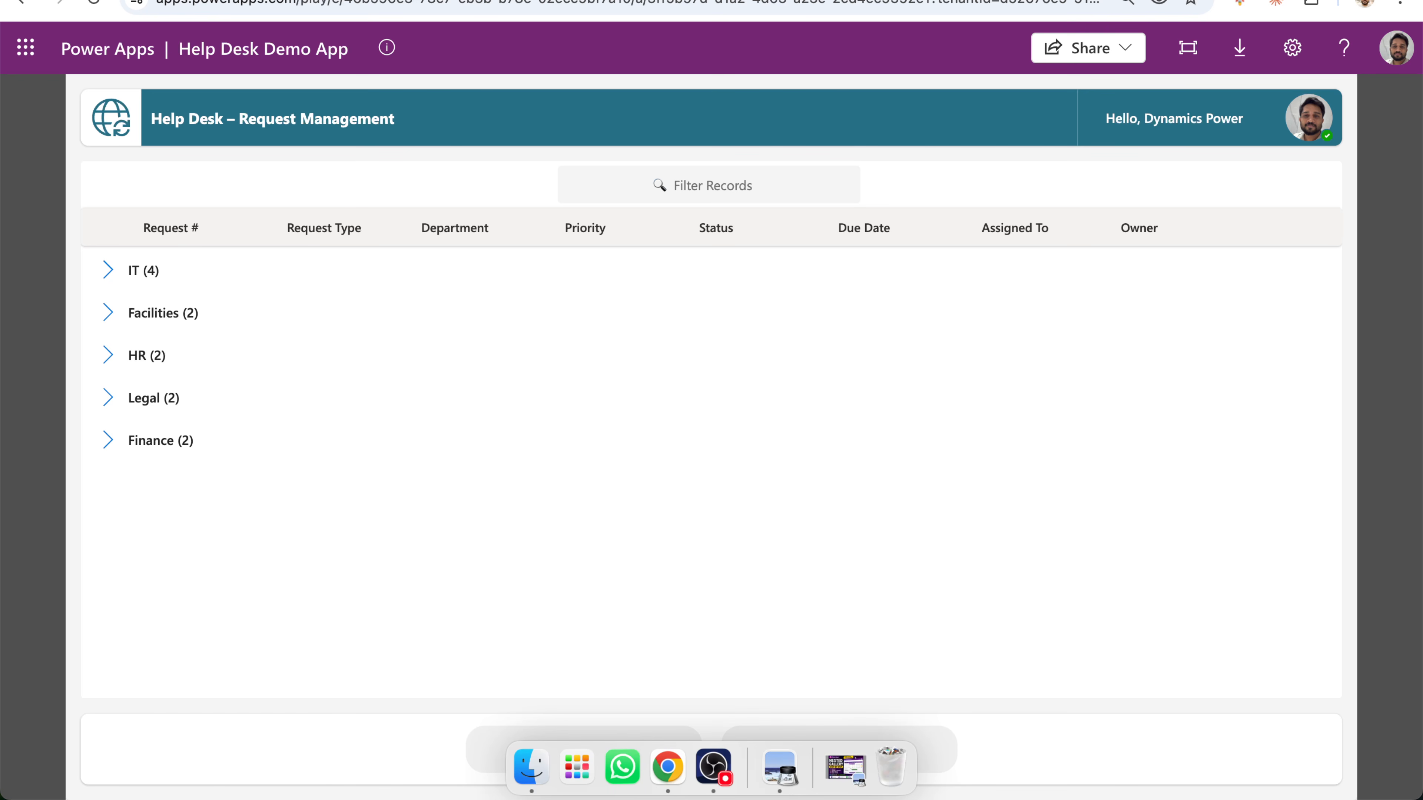
View the nested gallery overview image and return to the running Help Desk Demo App.
{"action": "left_click", "coordinate": [781, 765]}
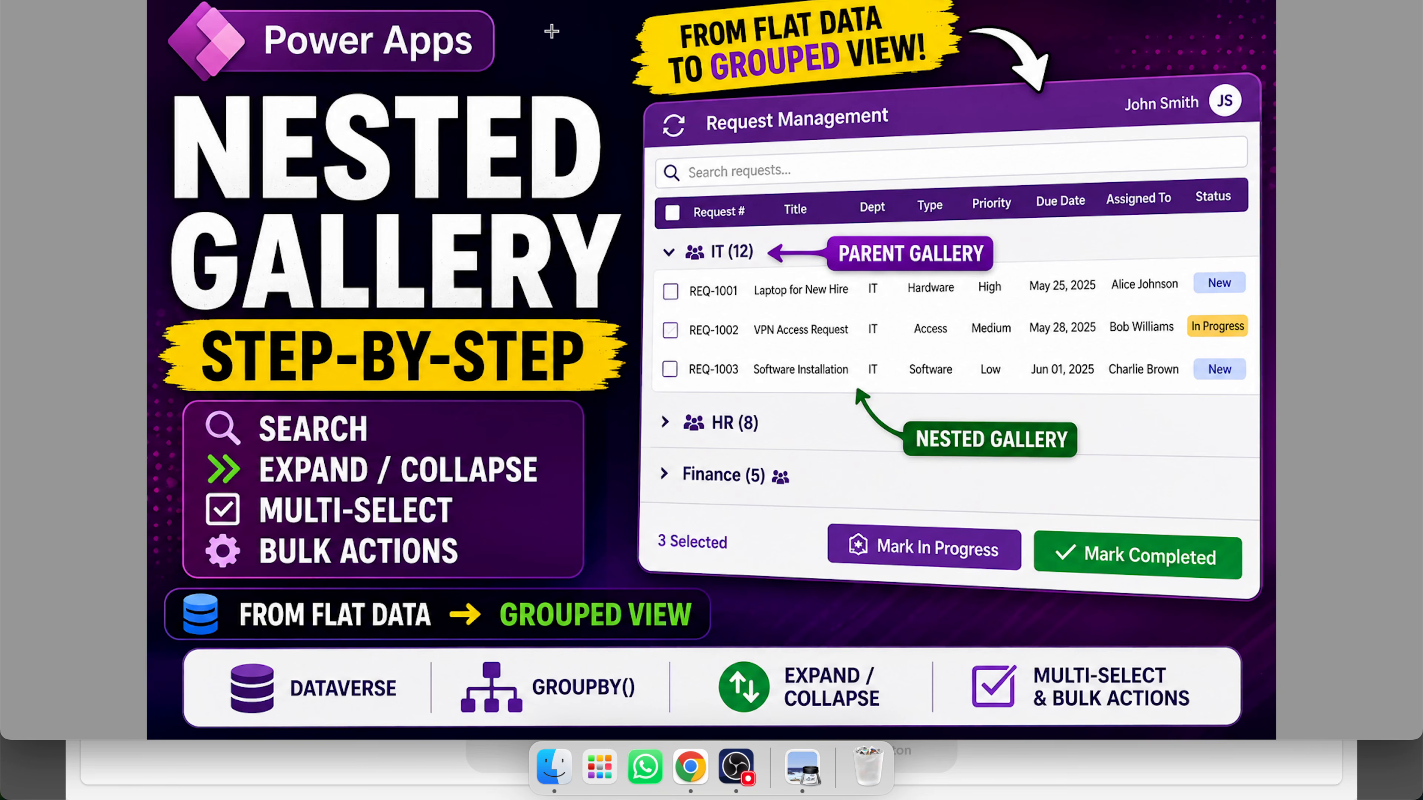
{"action": "key", "text": "super+m"}
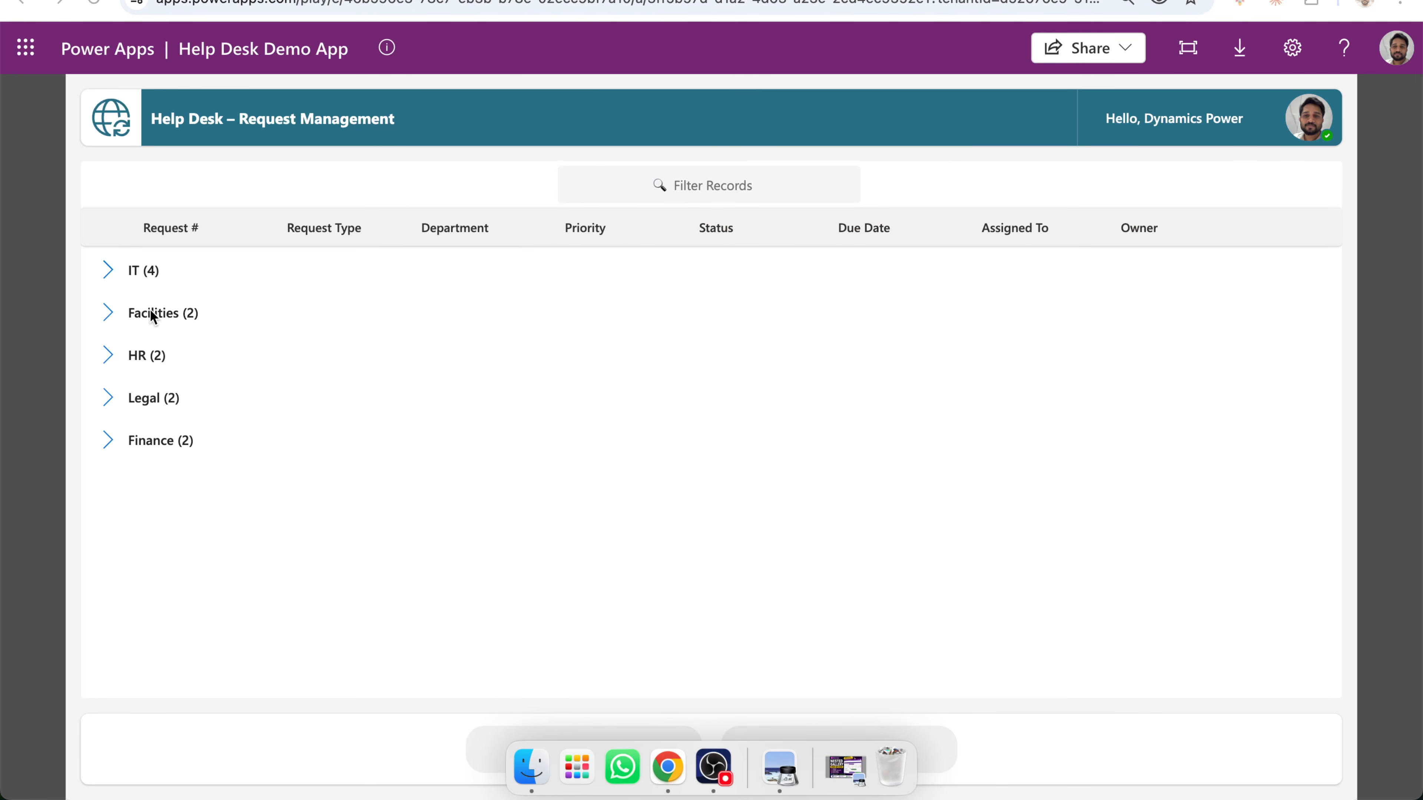
Expand the Facilities group, filter the requests by an assignee's name, and expand the IT group in the filtered list.
{"action": "left_click", "coordinate": [110, 313]}
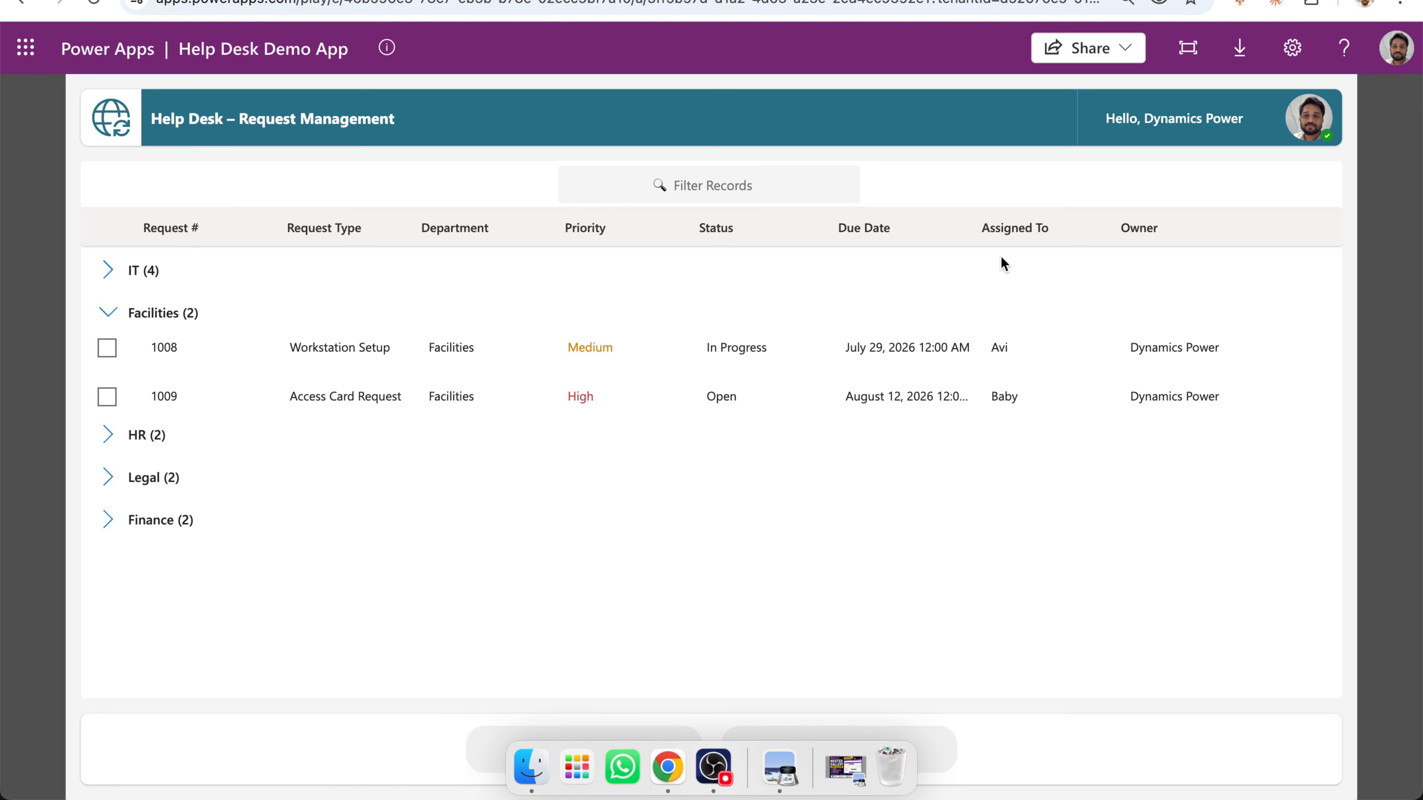
{"action": "left_click", "coordinate": [693, 179]}
{"action": "type", "text": "avi"}
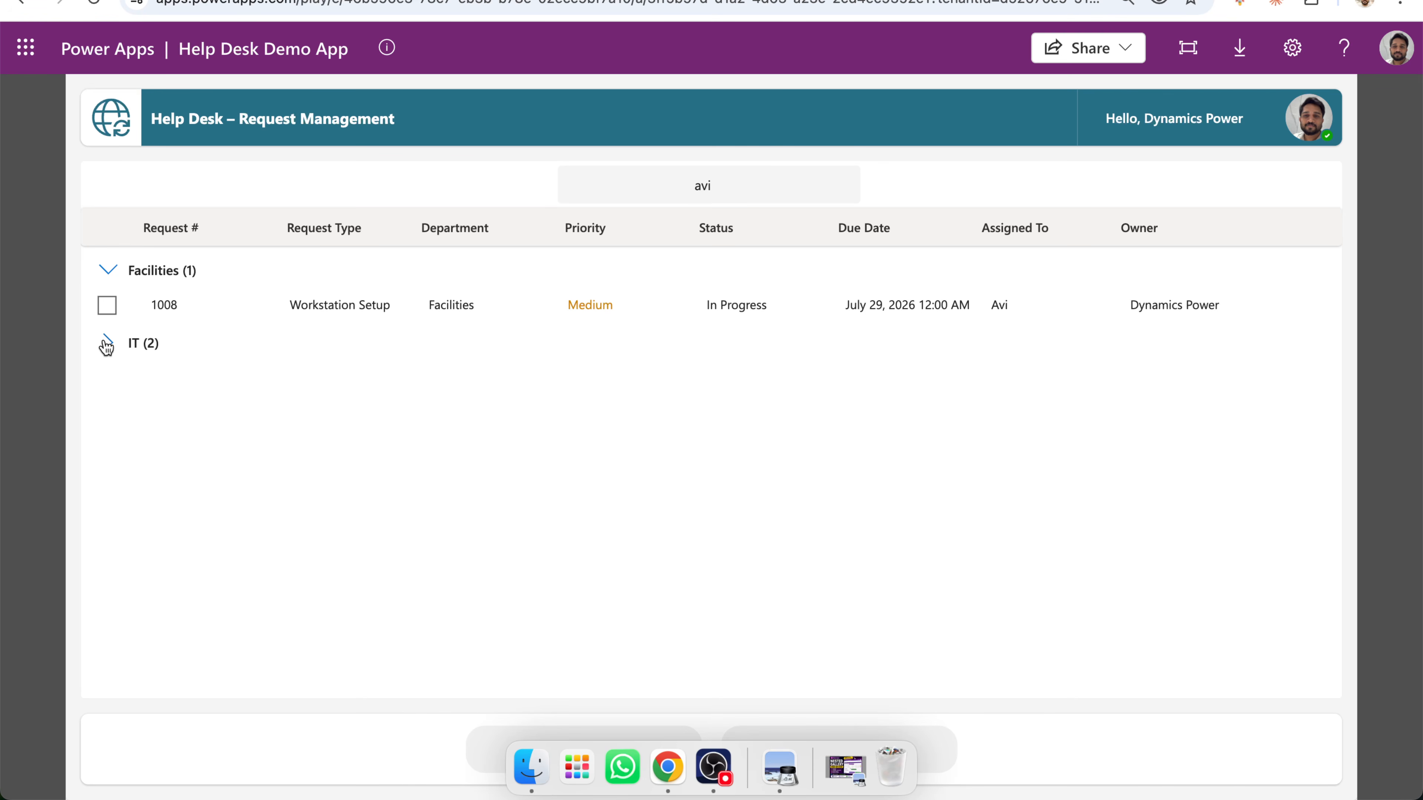
{"action": "left_click", "coordinate": [106, 345]}
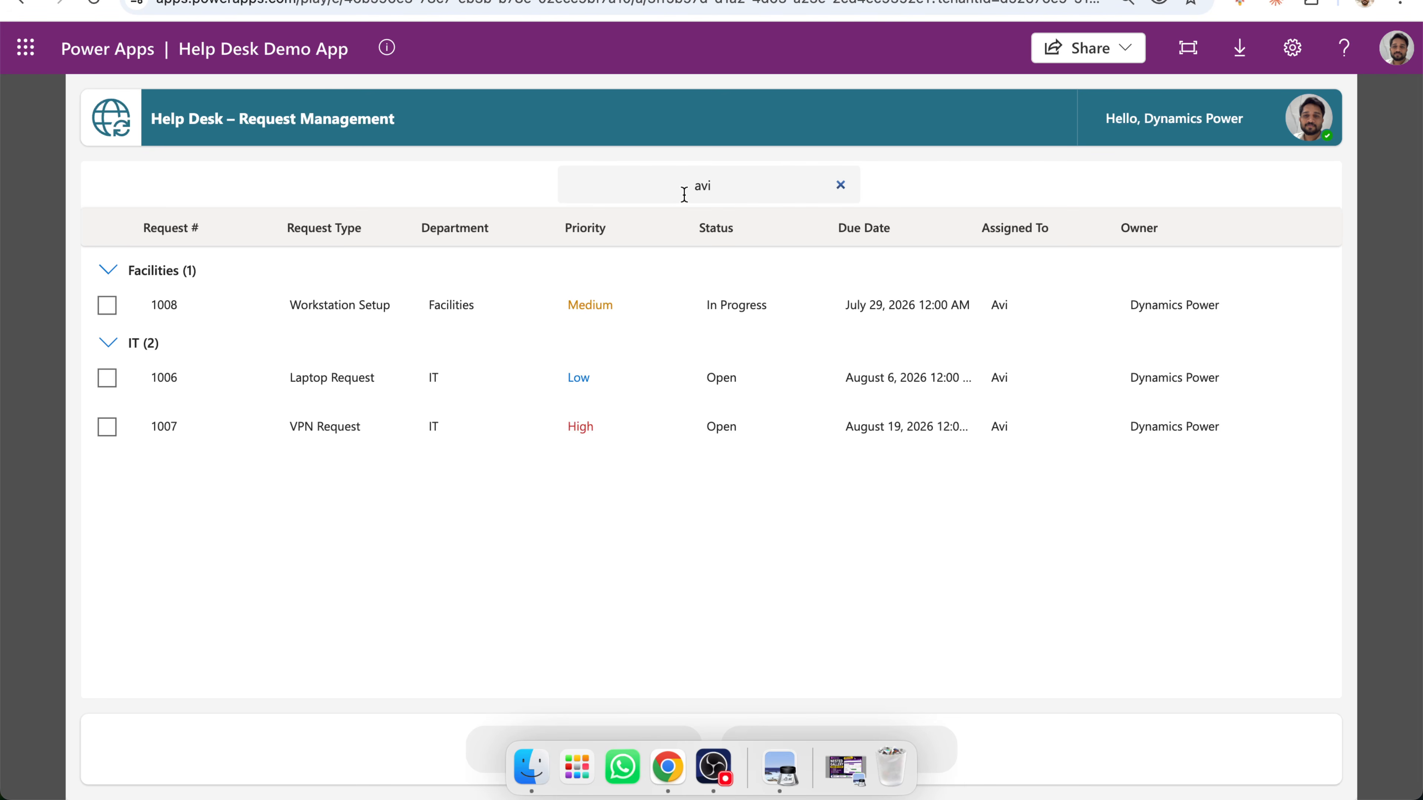
Clear the record filter and refresh the request data.
{"action": "left_click", "coordinate": [840, 186]}
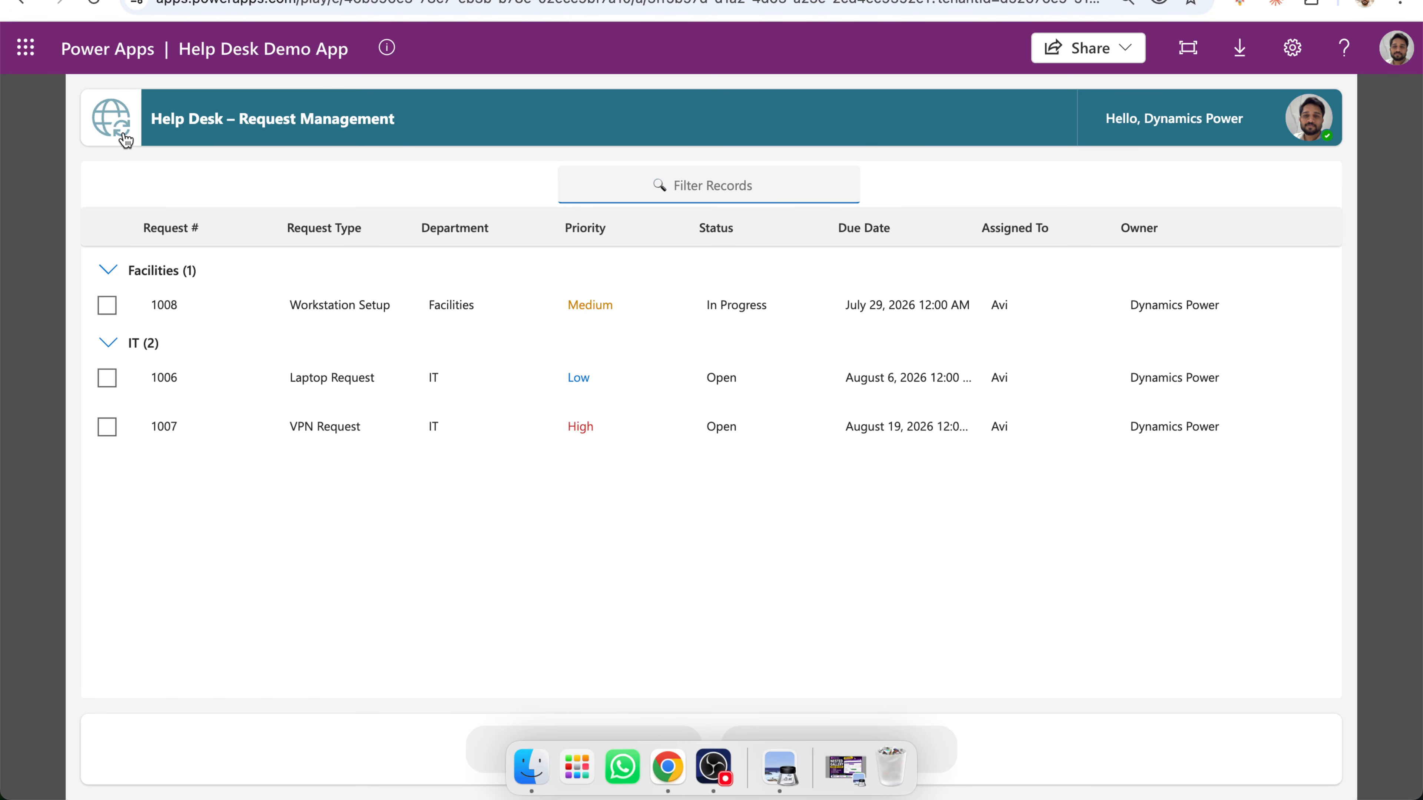
{"action": "left_click", "coordinate": [126, 139]}
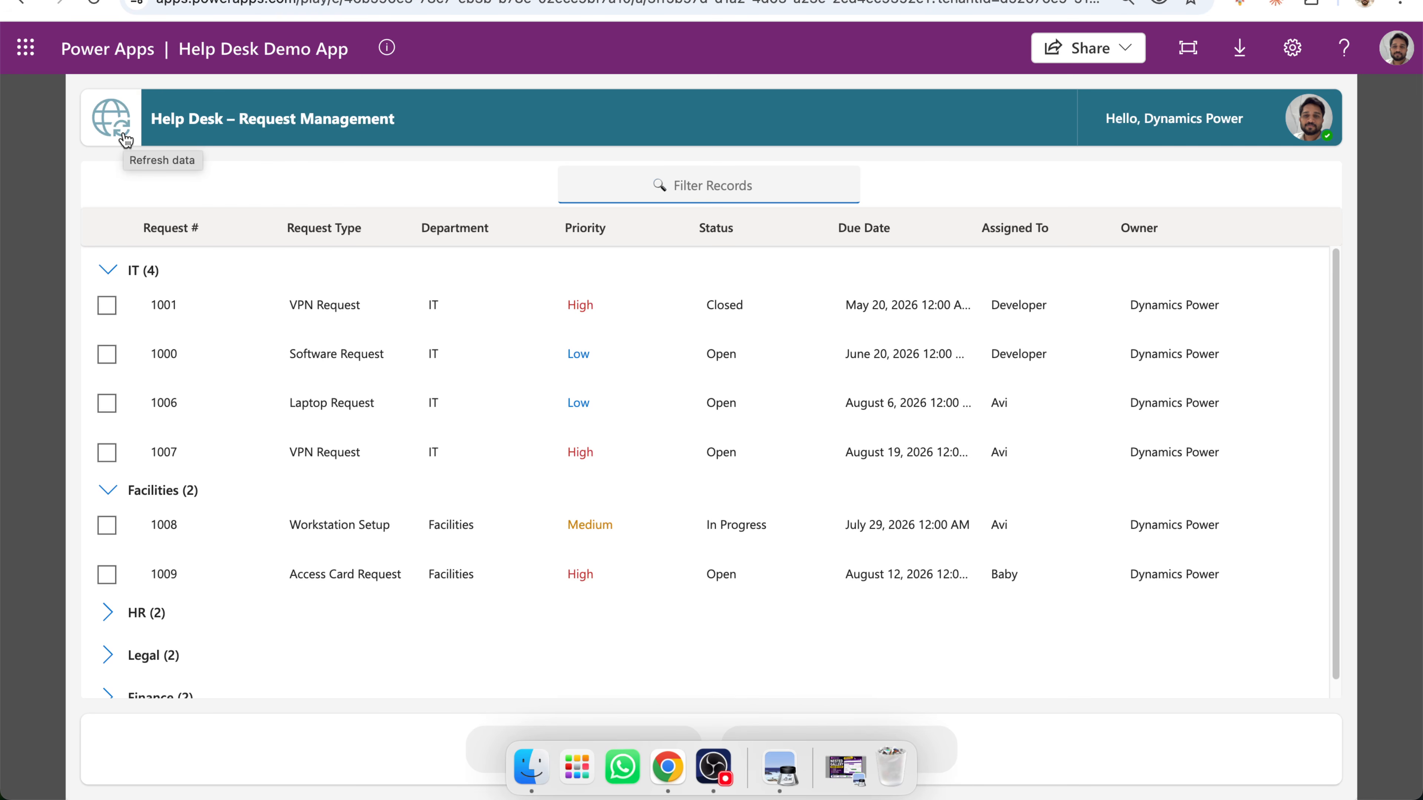
{"action": "left_click", "coordinate": [126, 140]}
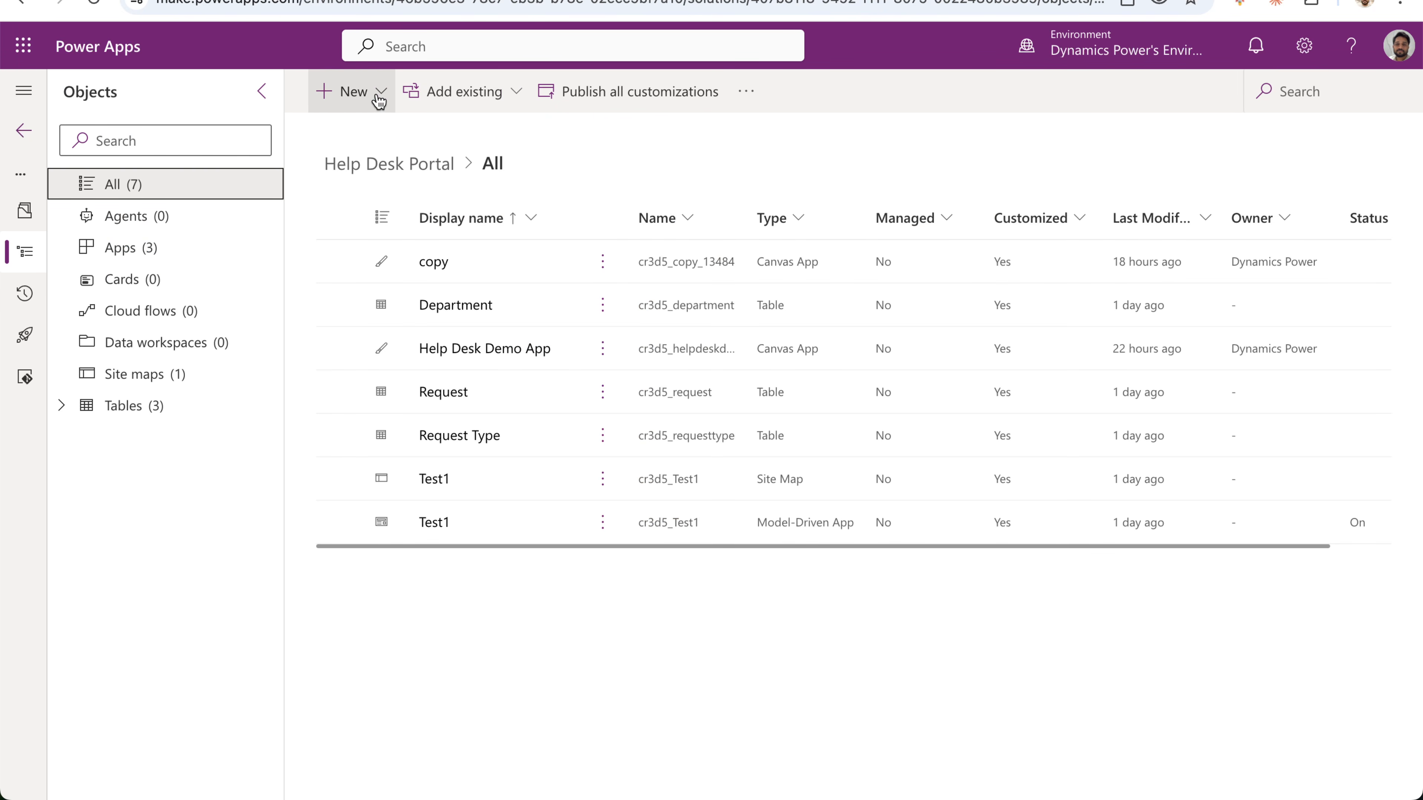
{"action": "left_click", "coordinate": [376, 96]}
{"action": "mouse_move", "coordinate": [382, 174]}
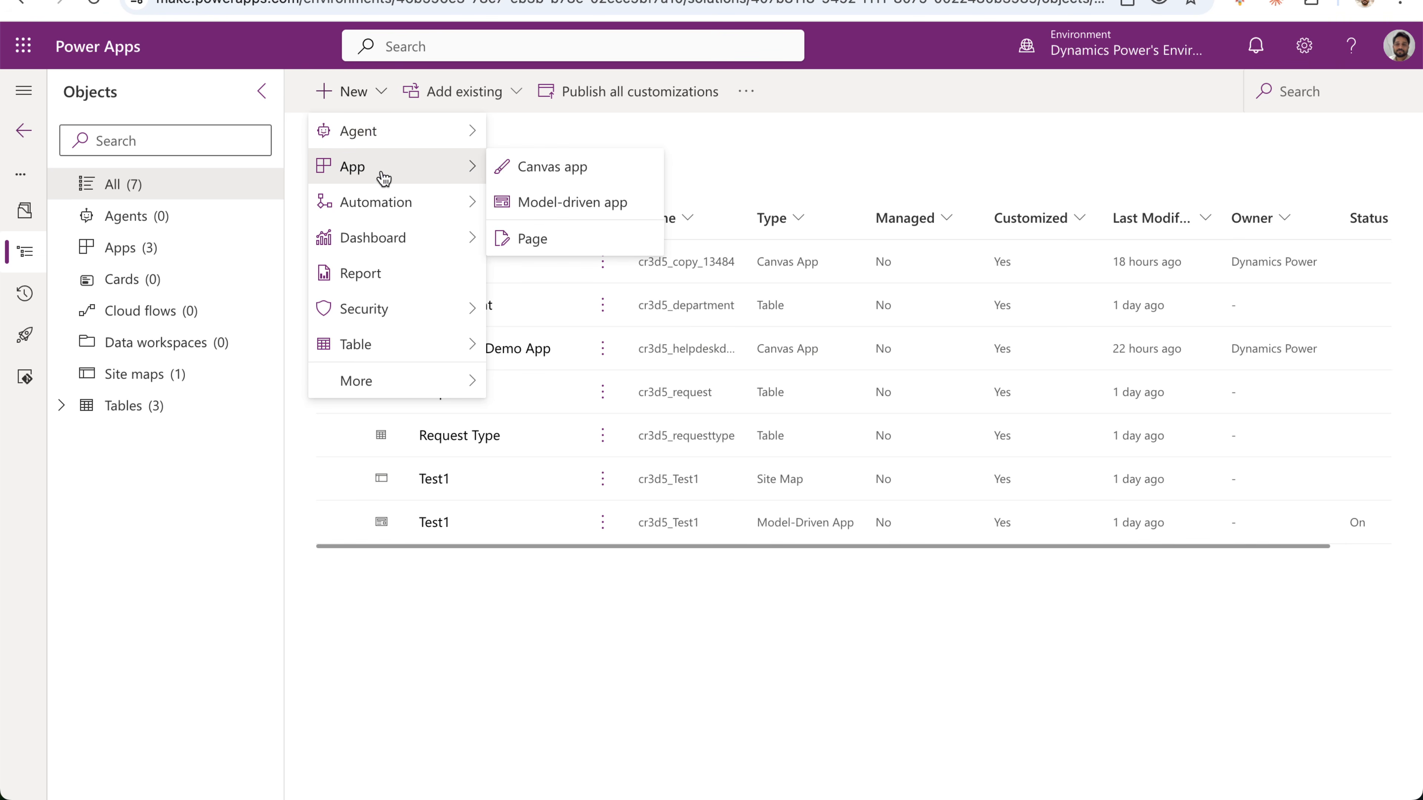
{"action": "left_click", "coordinate": [174, 525]}
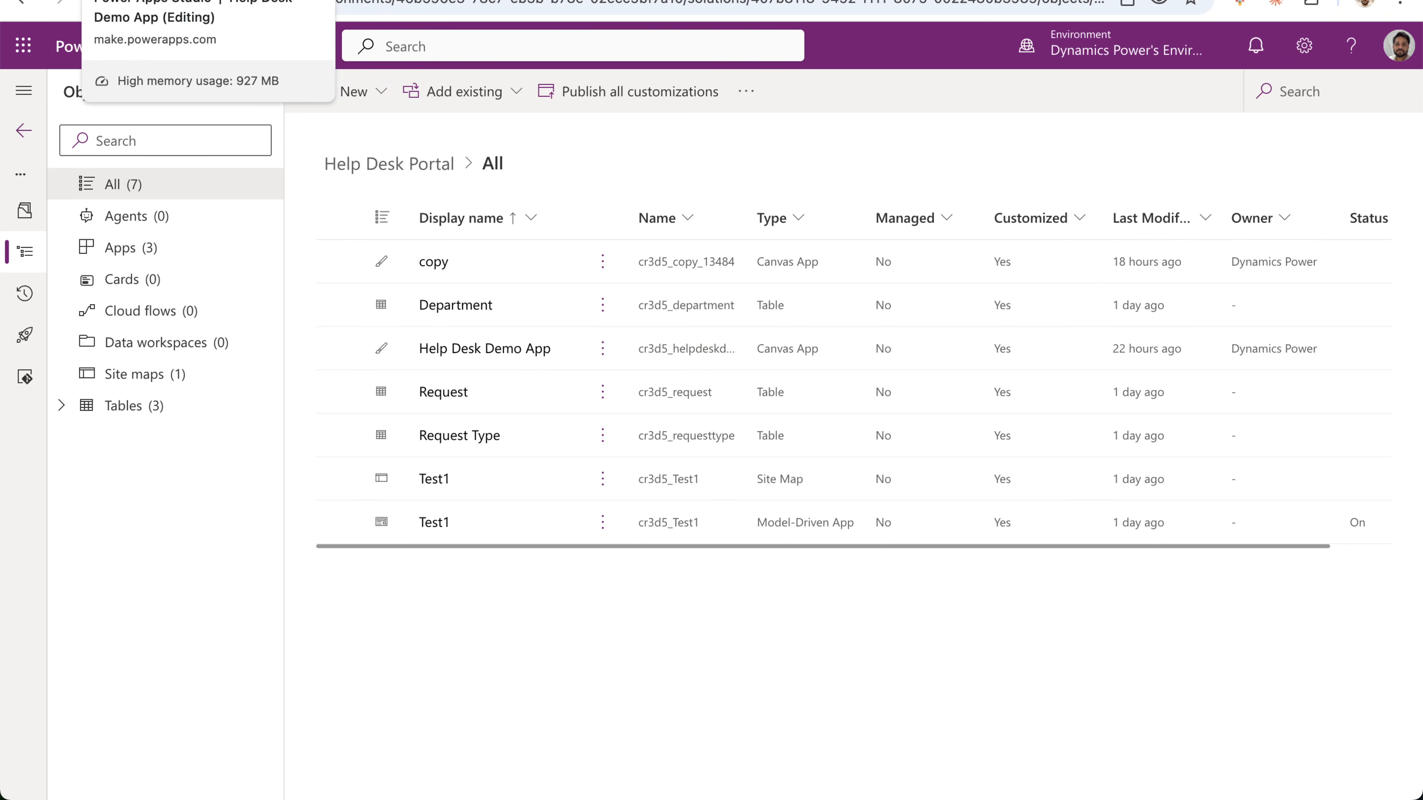
Switch to the Help Desk Demo App preview in Power Apps Studio and look through its flat request table.
{"action": "left_click", "coordinate": [136, 0]}
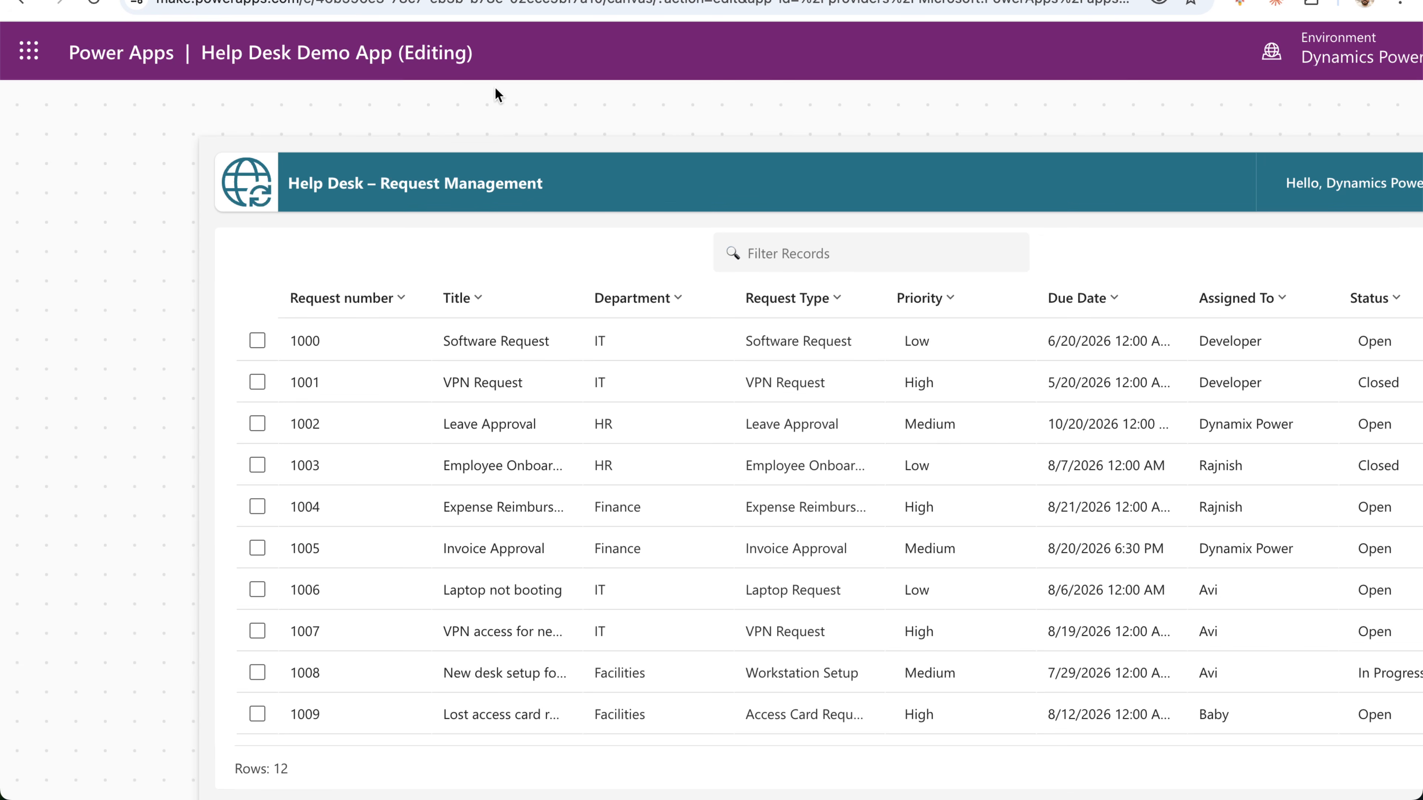
{"action": "scroll", "coordinate": [618, 94], "scroll_direction": "right", "scroll_amount": 3}
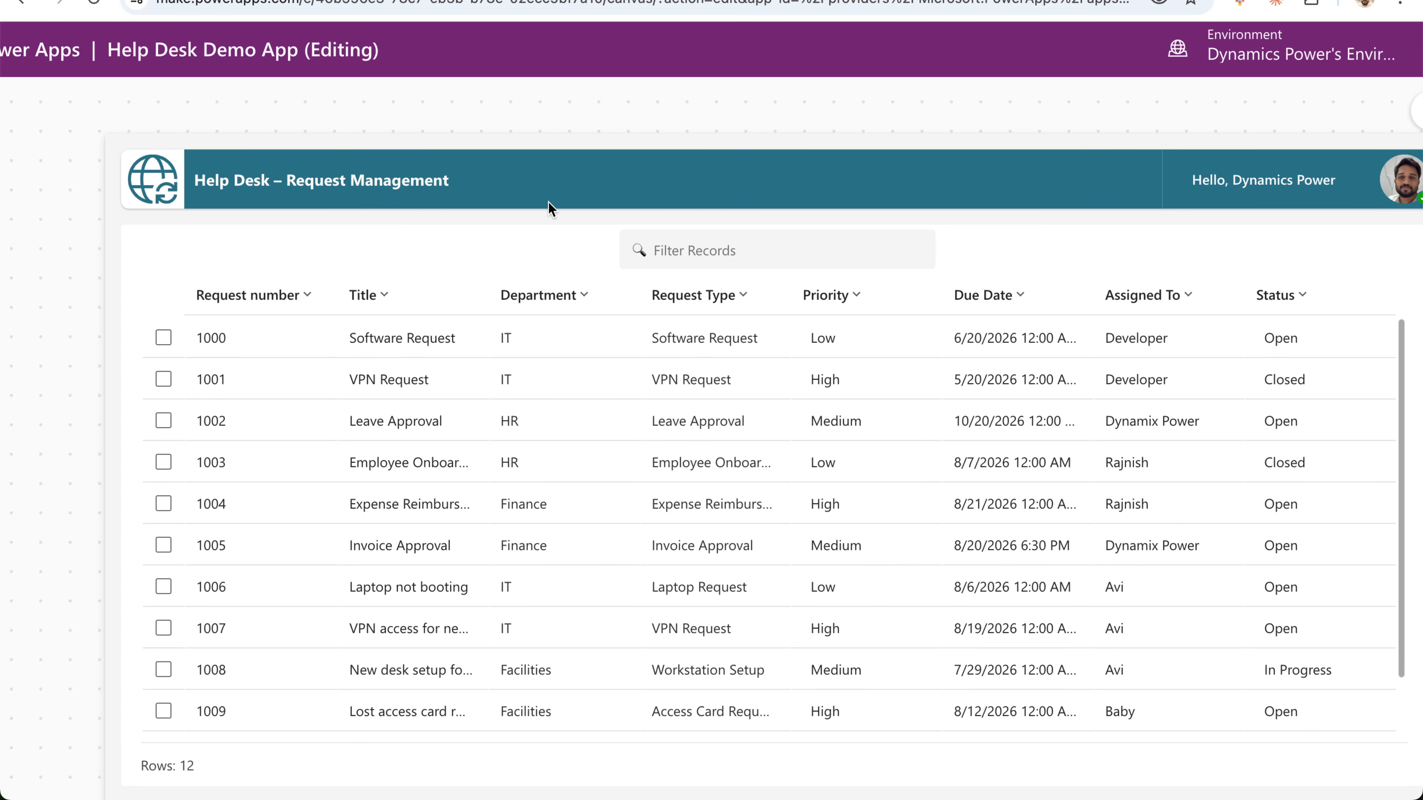
{"action": "scroll", "coordinate": [547, 210], "scroll_direction": "down", "scroll_amount": 2}
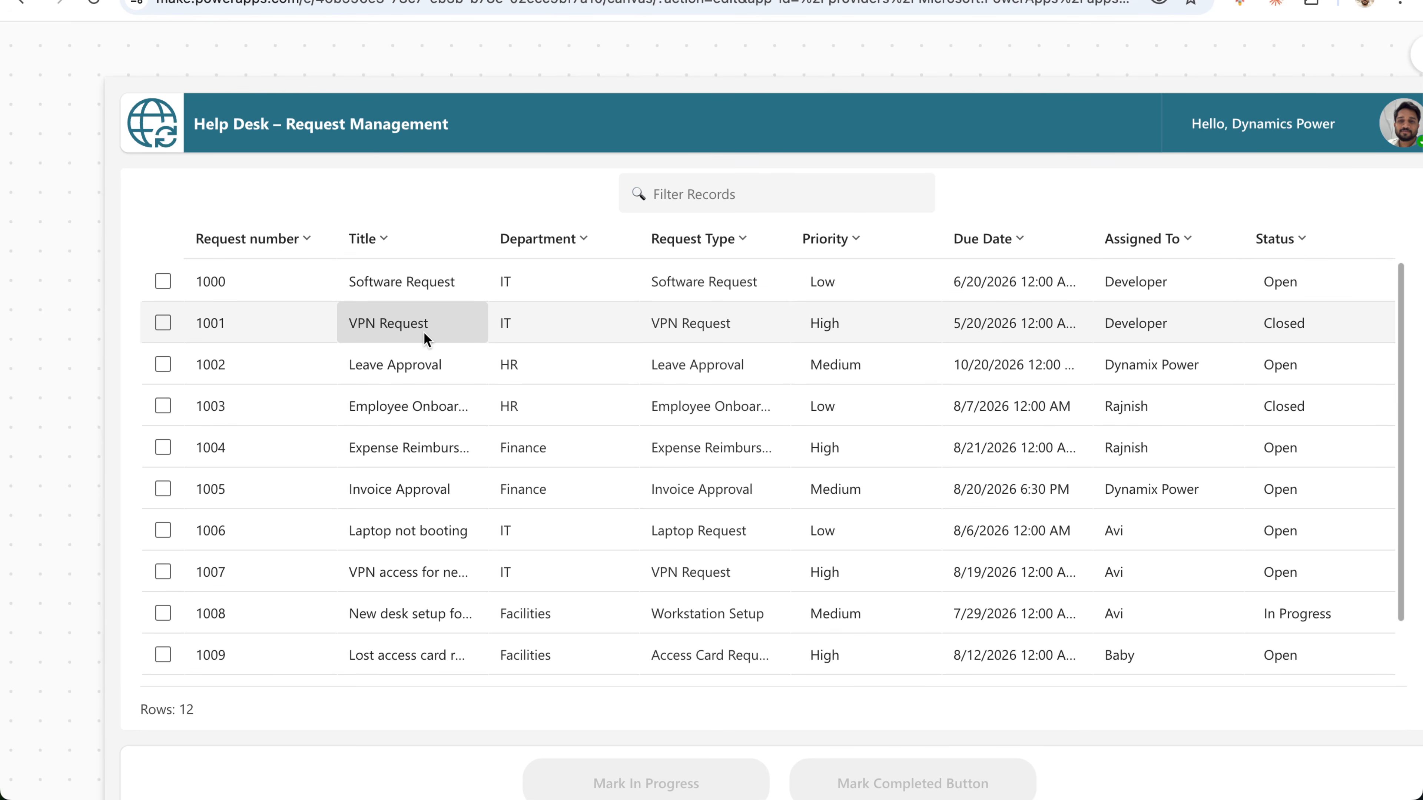
{"action": "scroll", "coordinate": [435, 308], "scroll_direction": "down", "scroll_amount": 1}
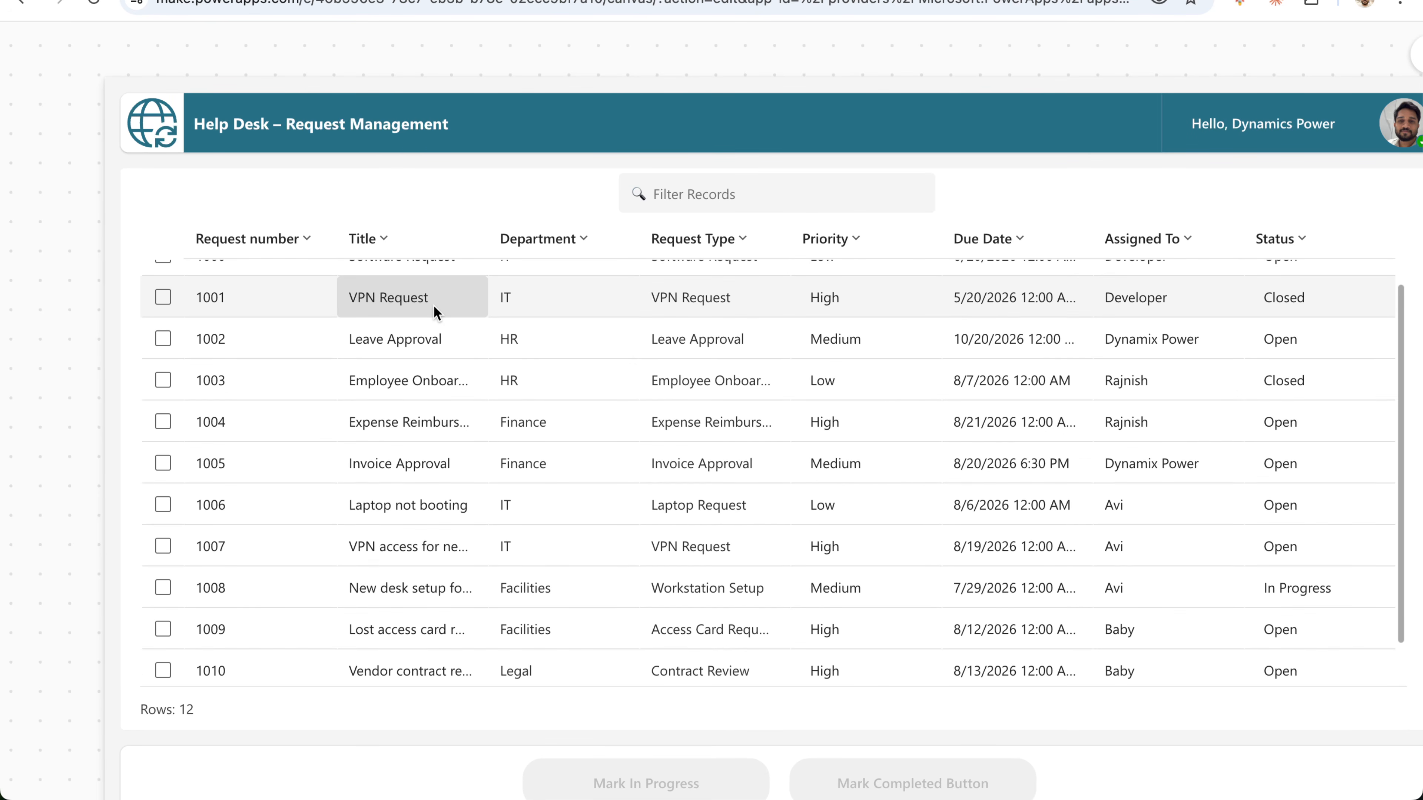
{"action": "scroll", "coordinate": [433, 305], "scroll_direction": "up", "scroll_amount": 1}
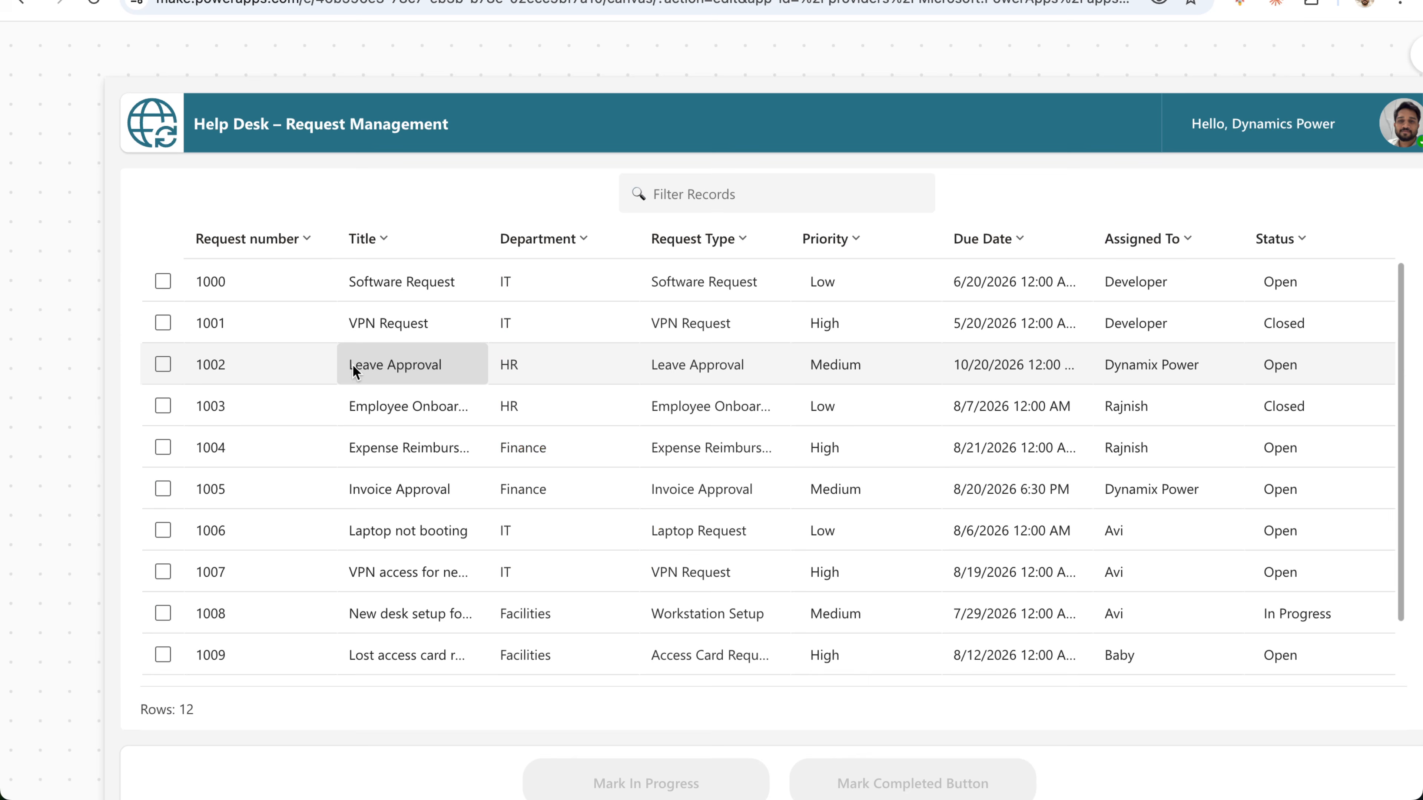
Select requests 1000 and 1001 in the flat request table to demonstrate multi-selection.
{"action": "left_click", "coordinate": [164, 284]}
{"action": "scroll", "coordinate": [240, 401], "scroll_direction": "down", "scroll_amount": 1}
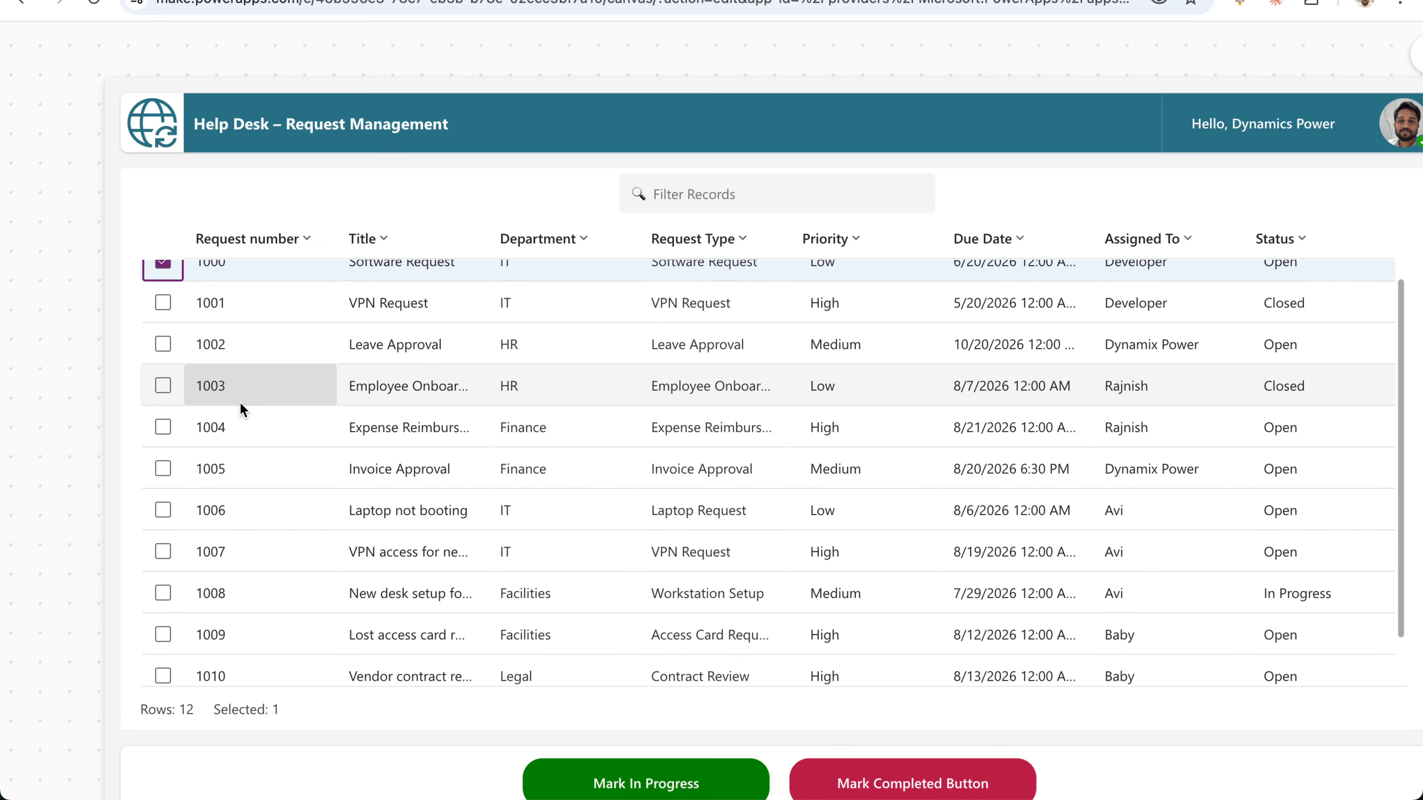
{"action": "left_click", "coordinate": [162, 303]}
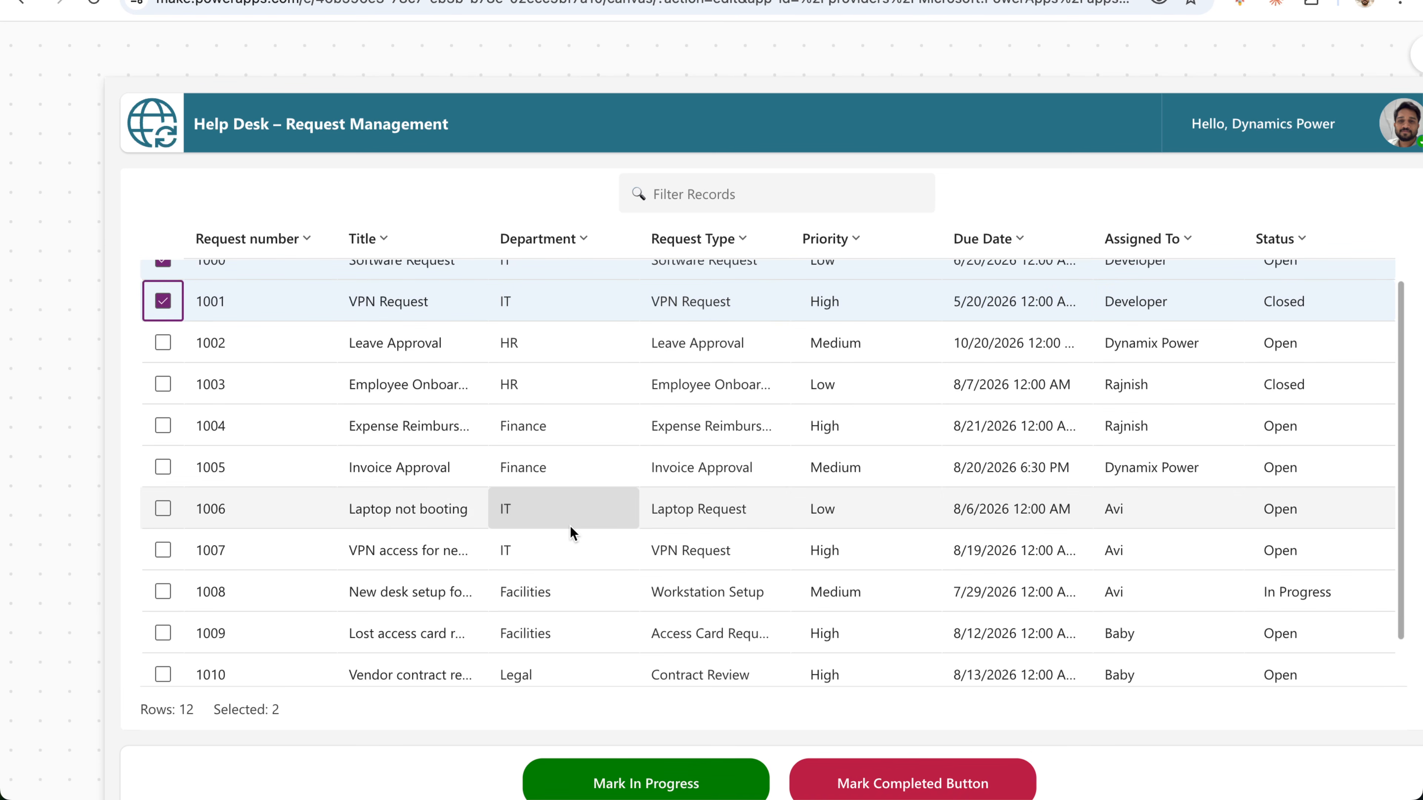
{"action": "scroll", "coordinate": [572, 532], "scroll_direction": "up", "scroll_amount": 1}
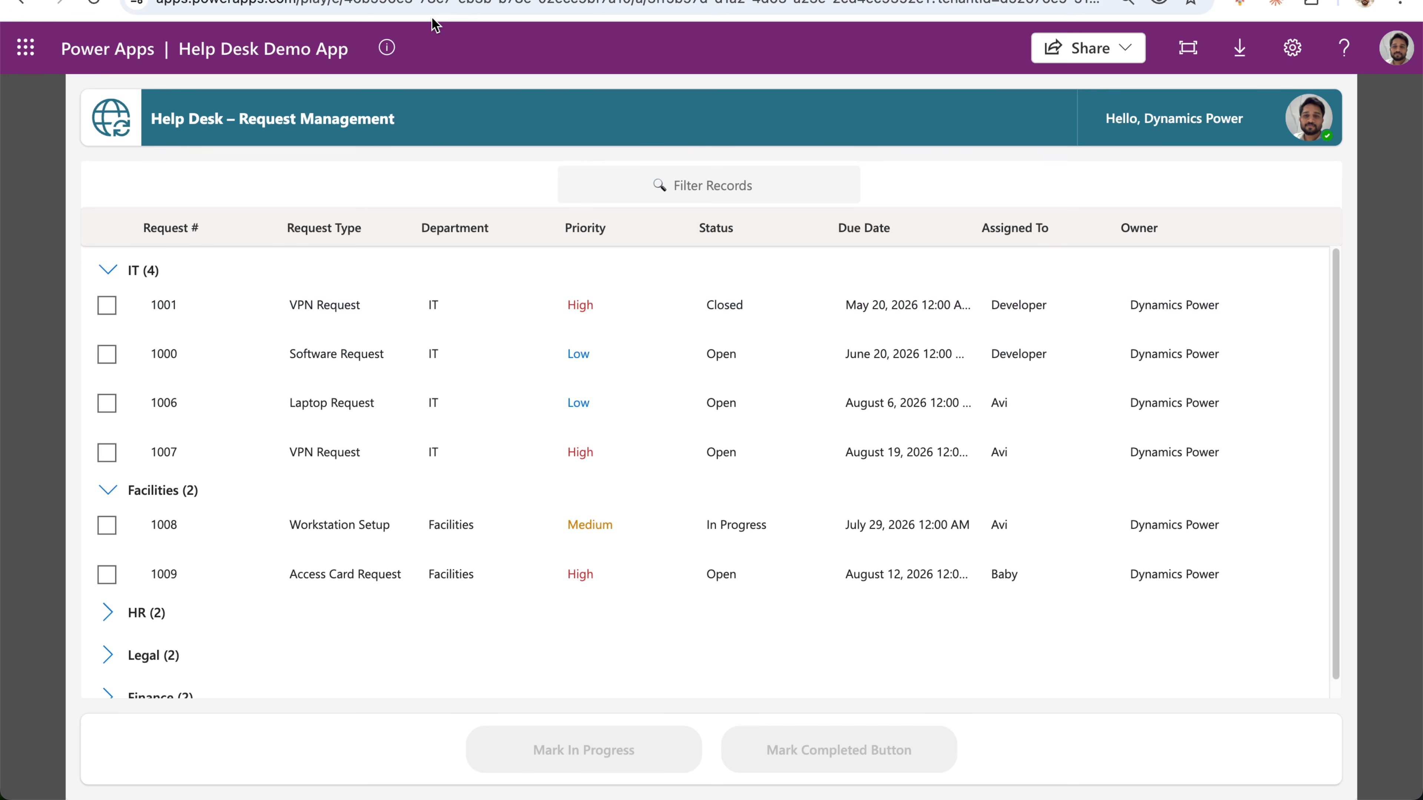
Toggle the IT group in the running Help Desk Demo App, leaving both the IT and Facilities groups collapsed.
{"action": "left_click", "coordinate": [109, 271]}
{"action": "left_click", "coordinate": [111, 272]}
{"action": "left_click", "coordinate": [107, 270]}
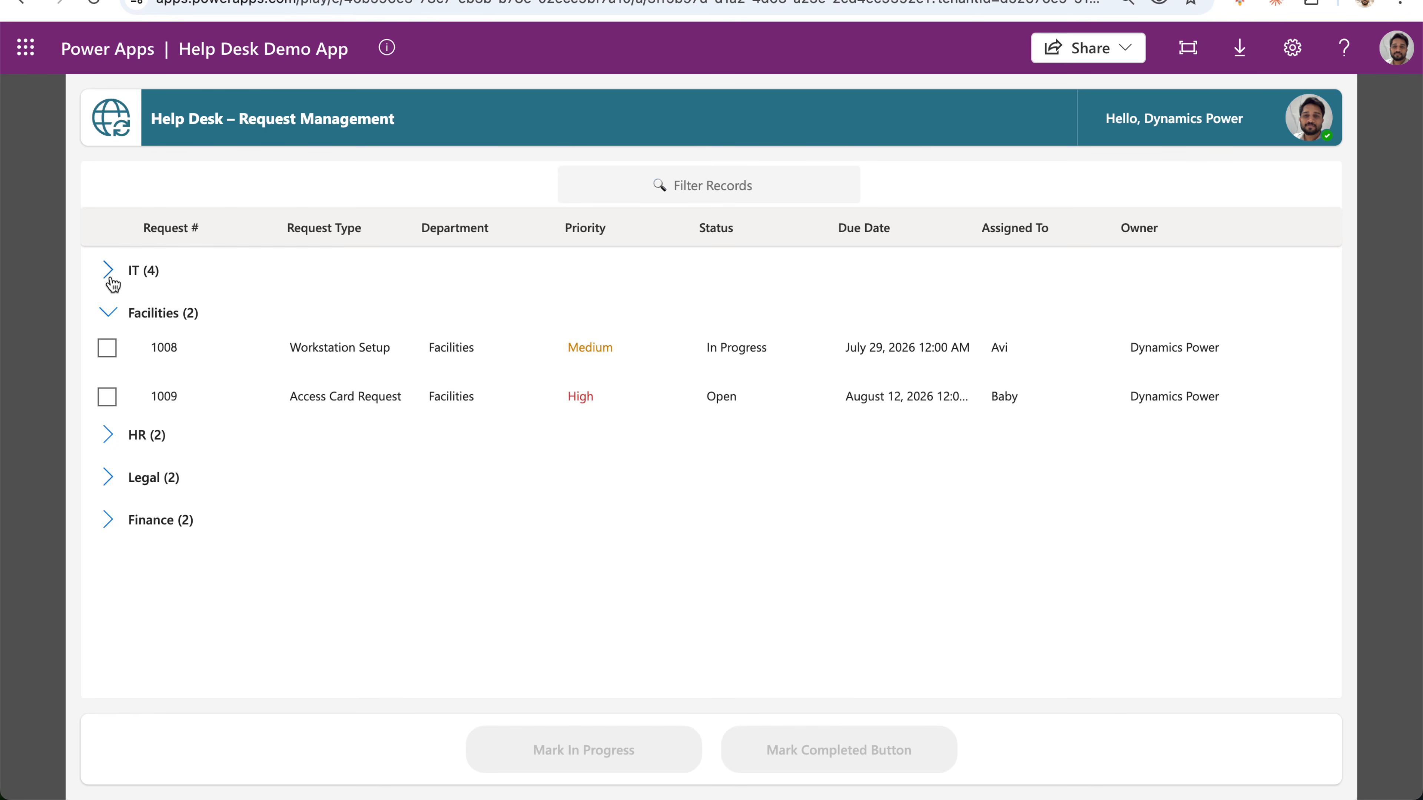
{"action": "left_click", "coordinate": [108, 312]}
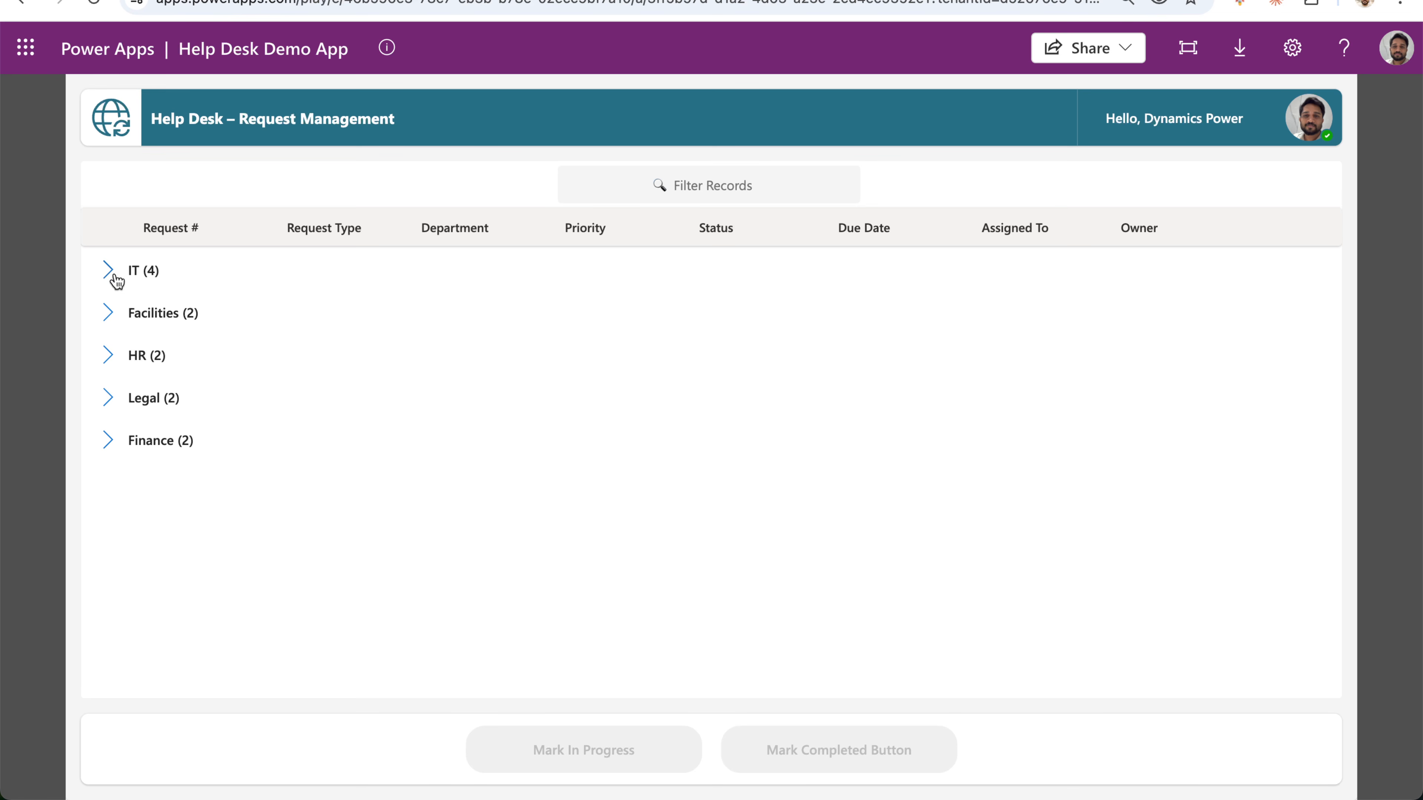
Create a blank canvas app named Demo App in tablet format within the Help Desk Portal solution.
{"action": "left_click", "coordinate": [434, 0]}
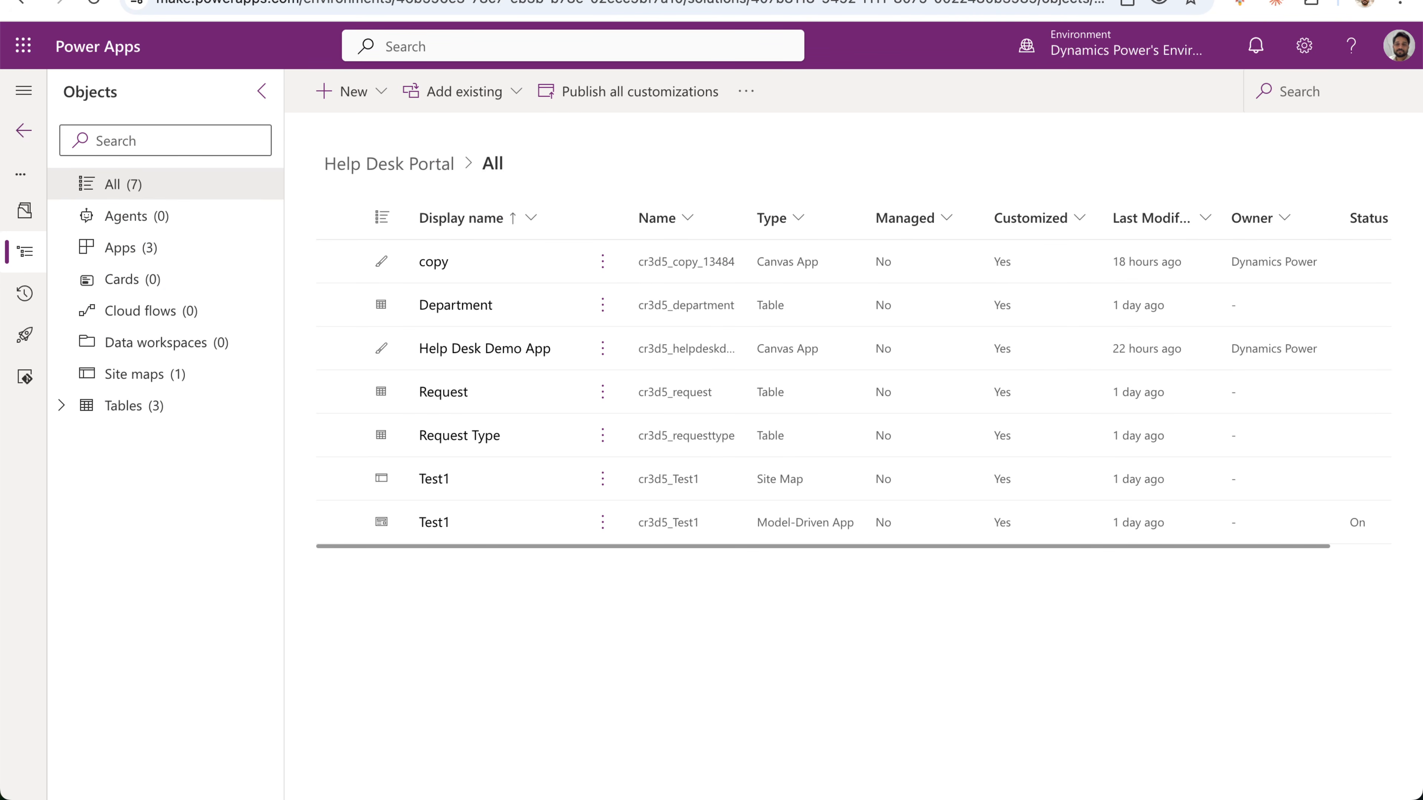
{"action": "left_click", "coordinate": [342, 92]}
{"action": "mouse_move", "coordinate": [438, 168]}
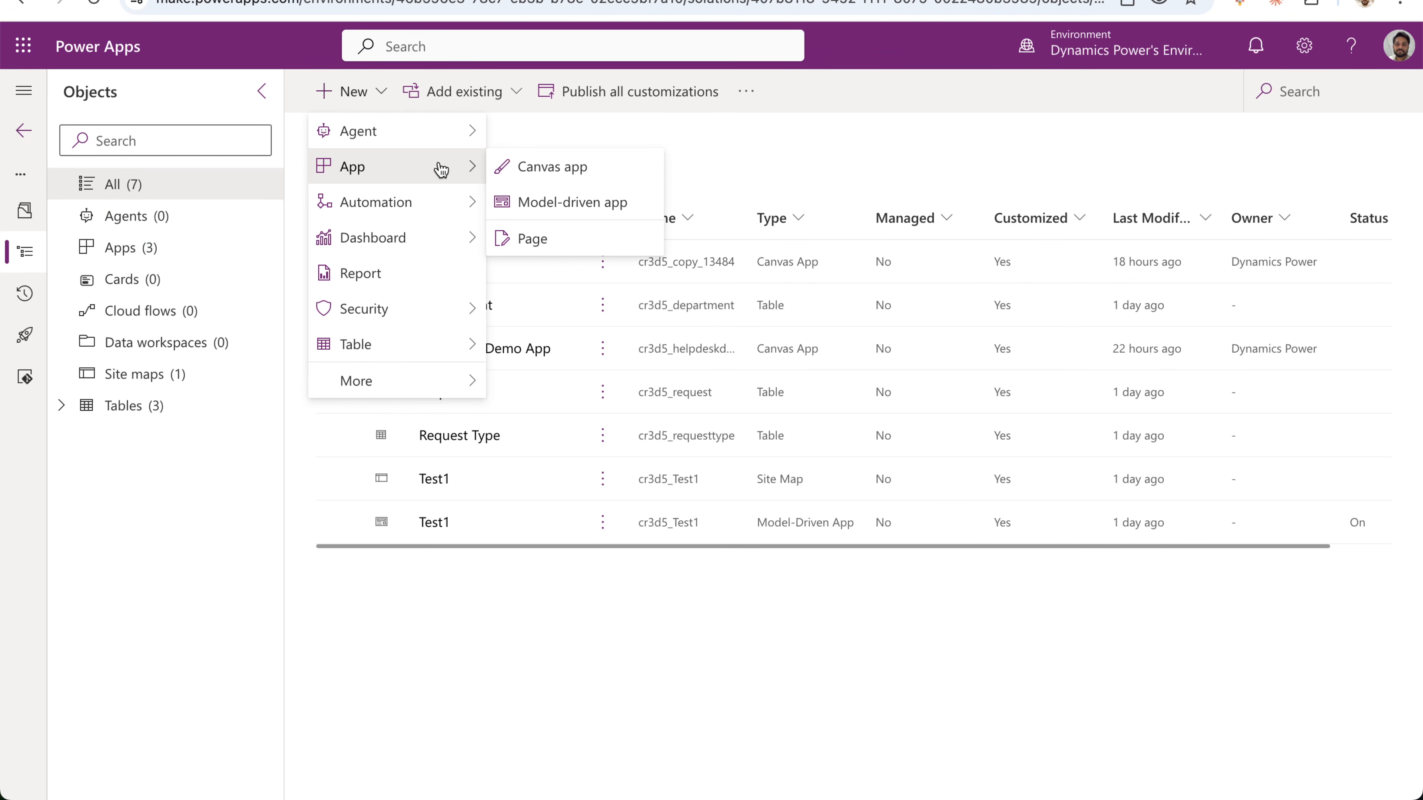
{"action": "left_click", "coordinate": [589, 171]}
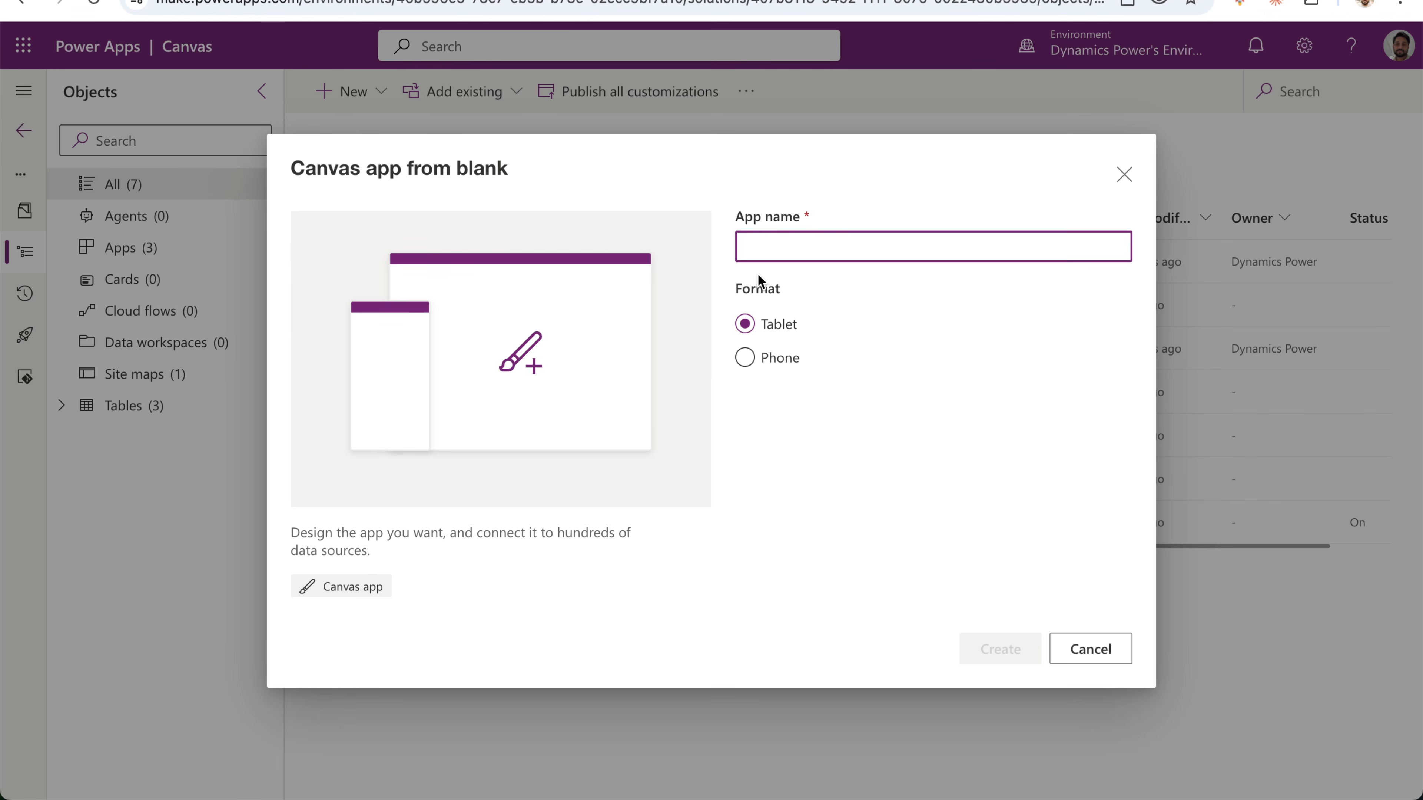
{"action": "type", "text": "Demo App"}
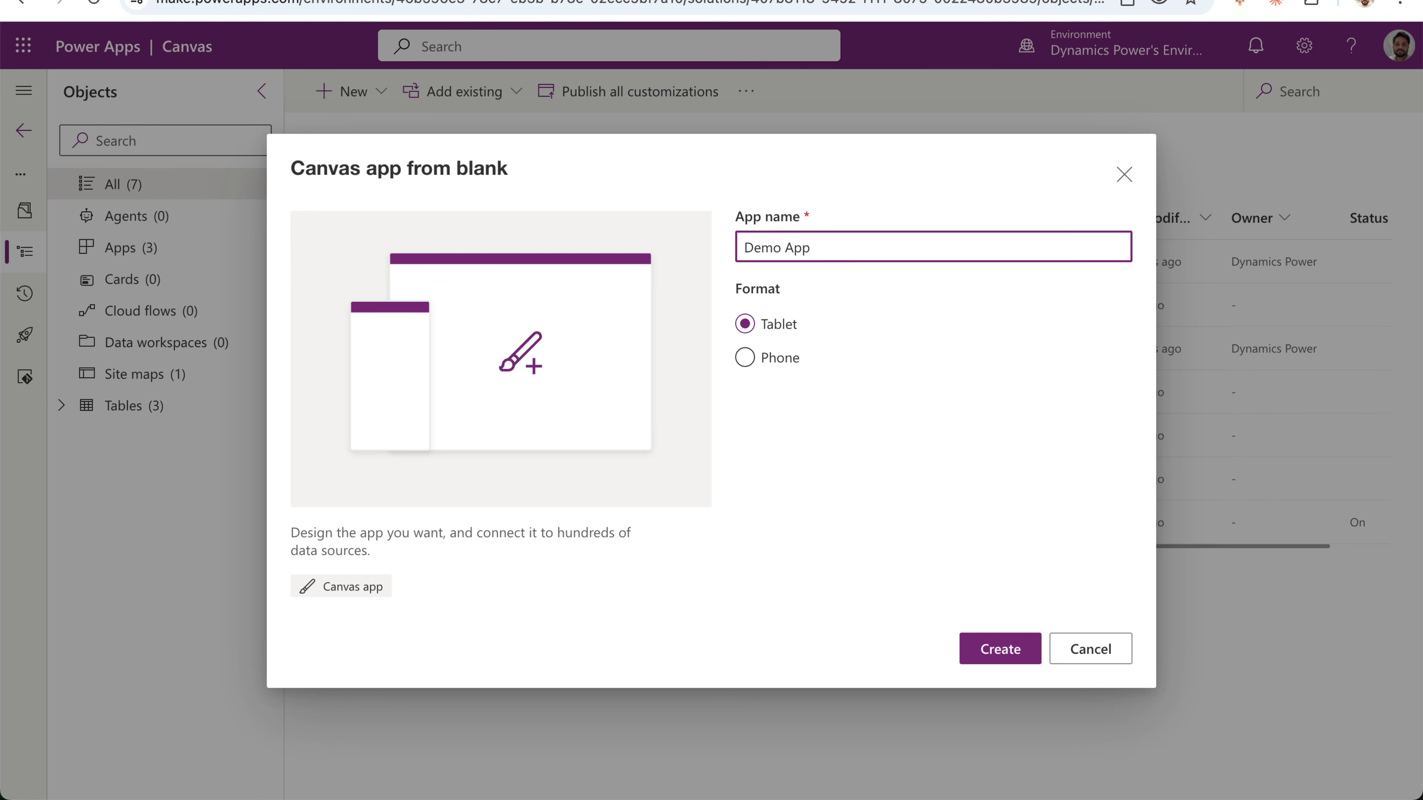
{"action": "left_click", "coordinate": [1003, 650]}
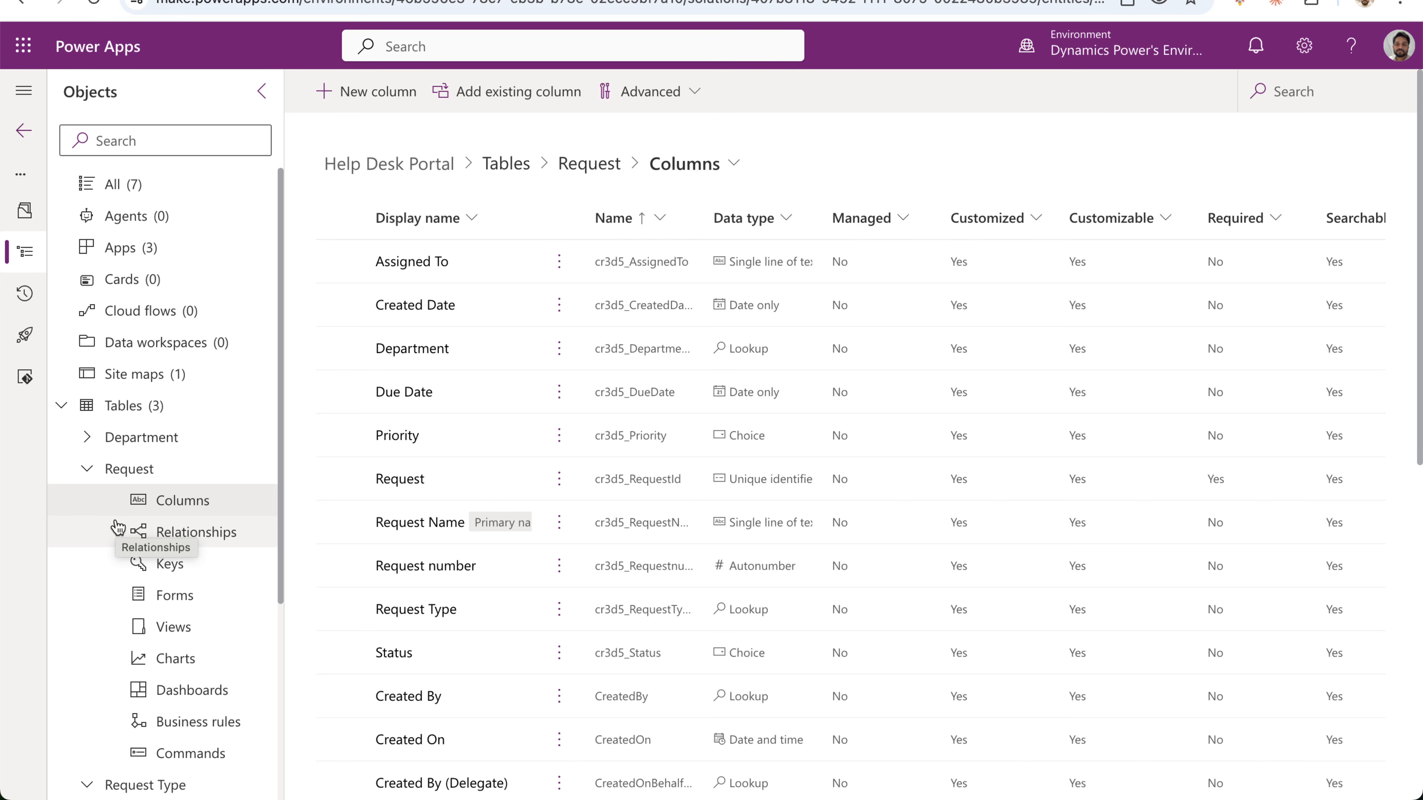
Review the solution's Department, Request and Request Type tables, comparing them with the department groups in the running Help Desk Demo App.
{"action": "left_click", "coordinate": [87, 470]}
{"action": "left_click", "coordinate": [87, 501]}
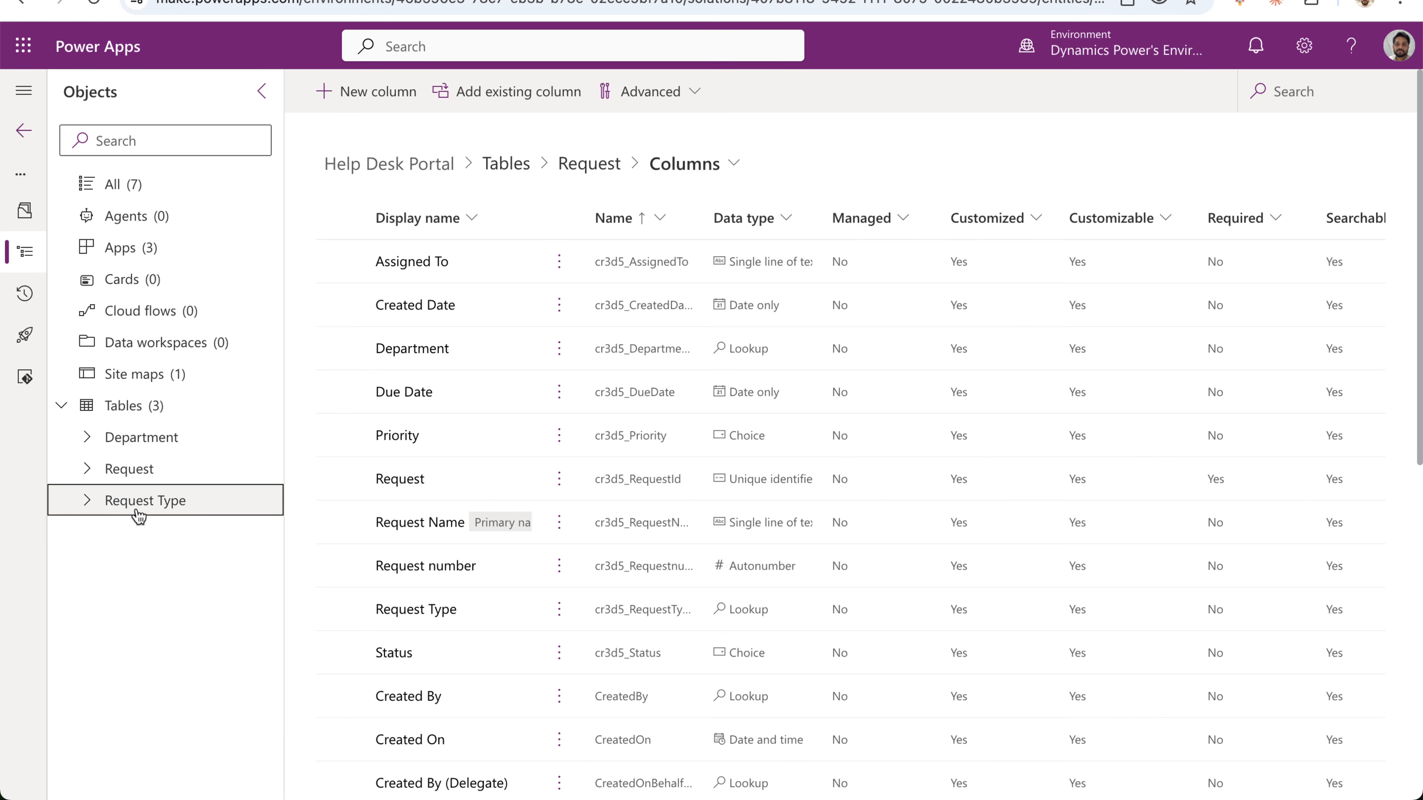
{"action": "left_click", "coordinate": [86, 437]}
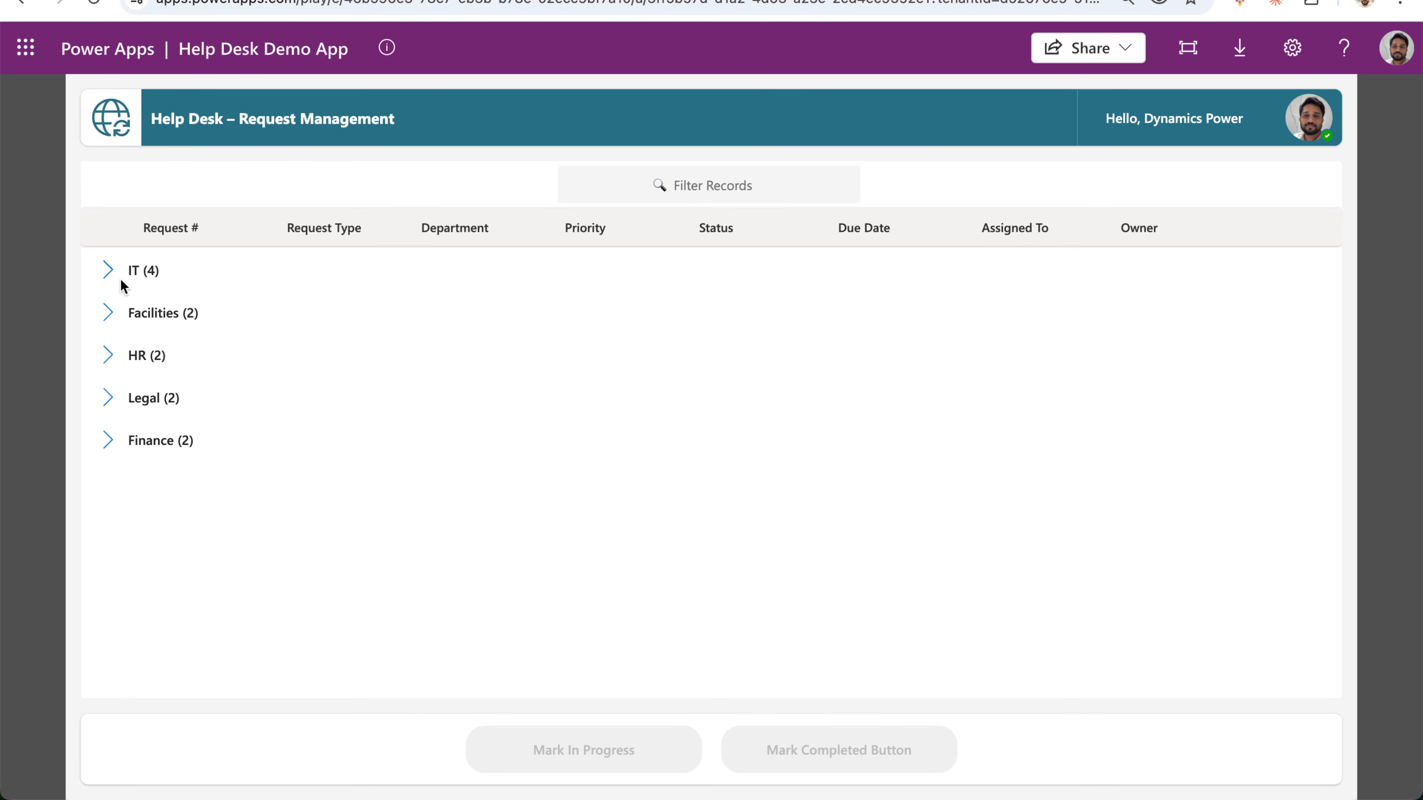
{"action": "left_click", "coordinate": [108, 312]}
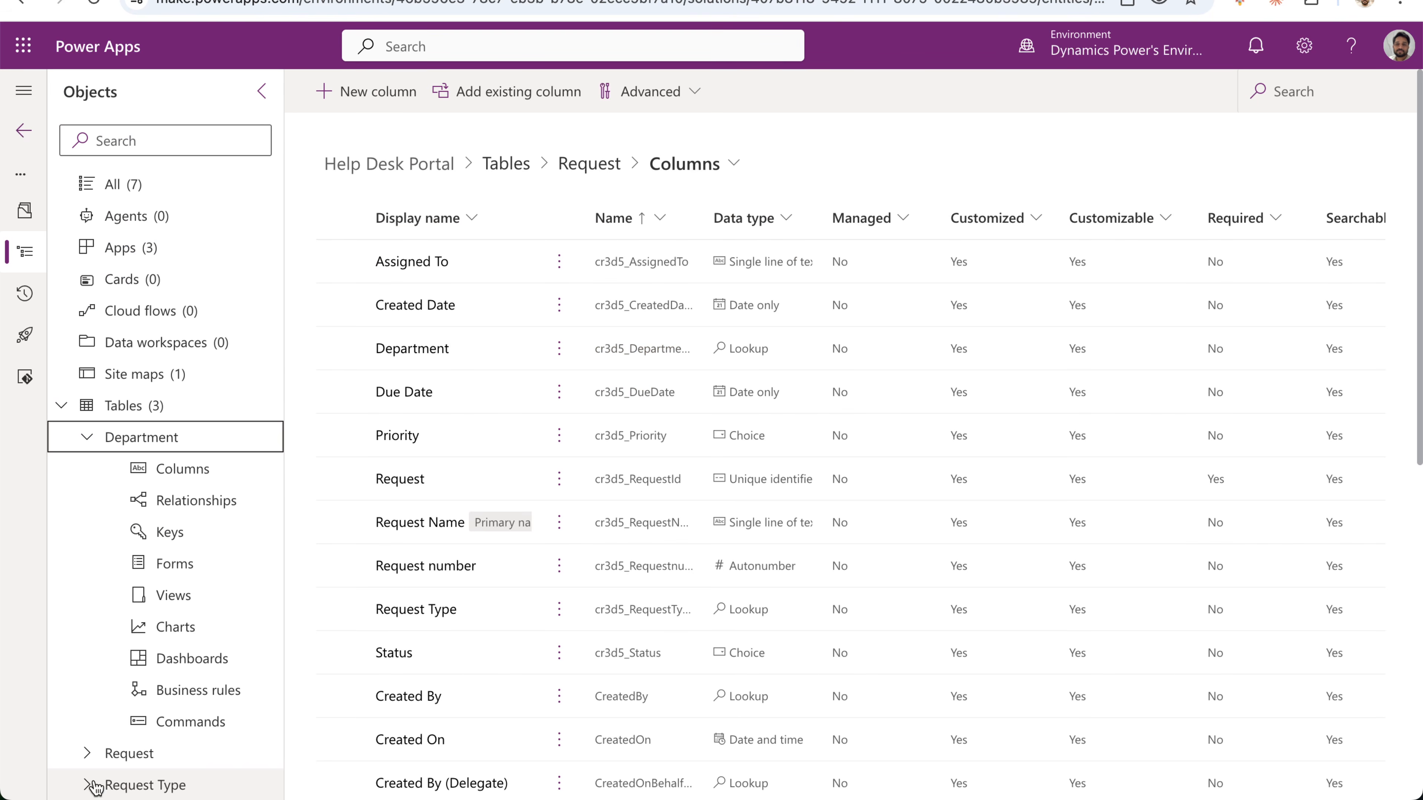
{"action": "left_click", "coordinate": [91, 783]}
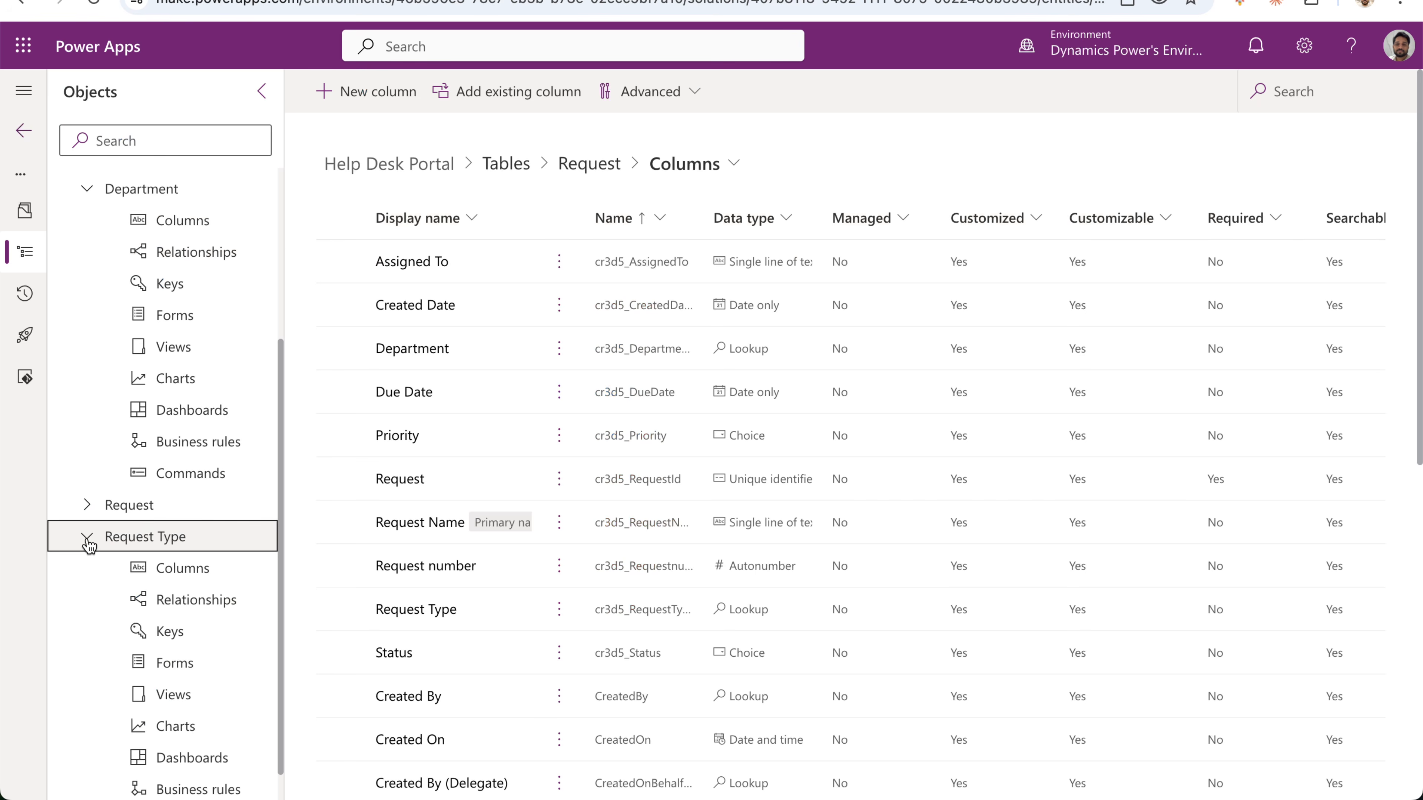
{"action": "left_click", "coordinate": [86, 537]}
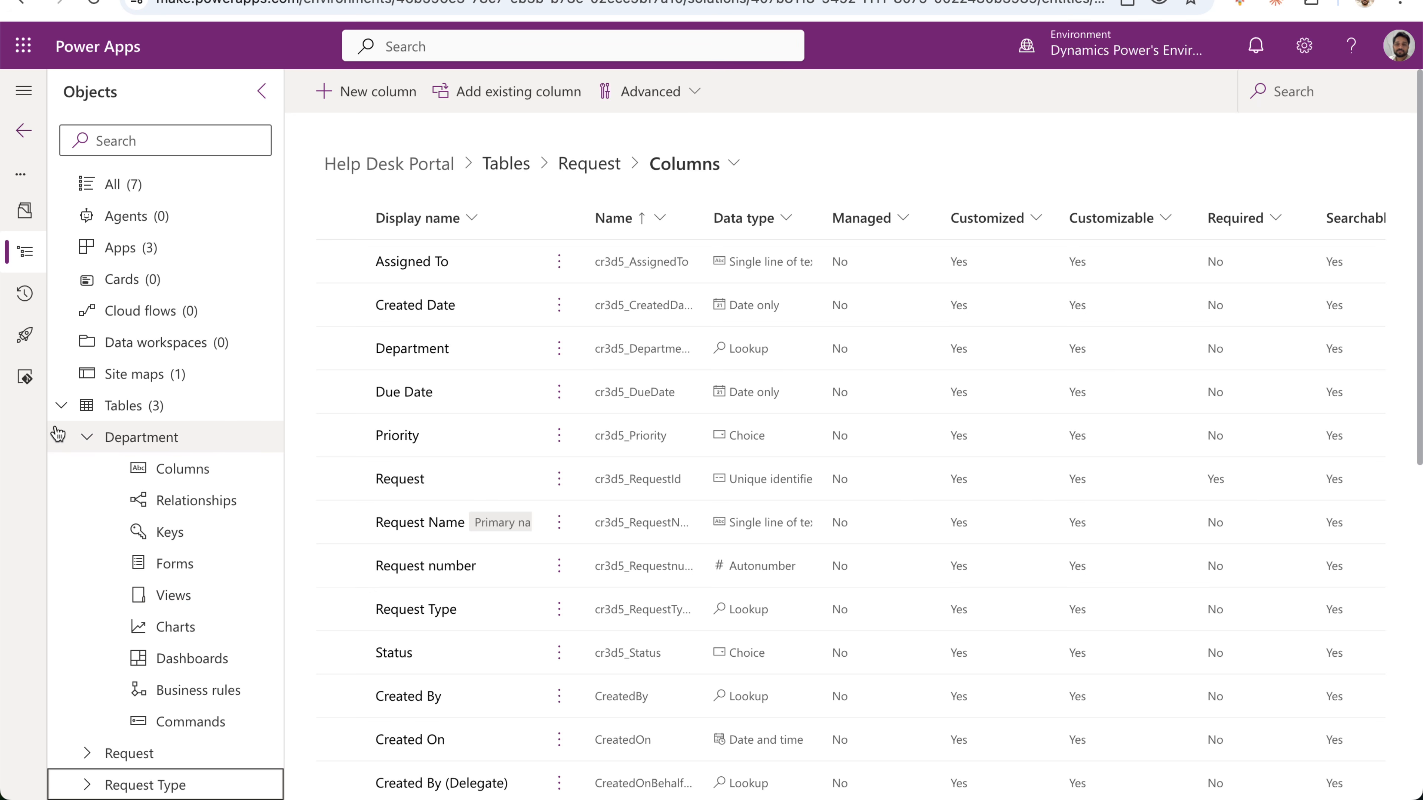
Collapse the Department table and examine the columns of the Request table.
{"action": "left_click", "coordinate": [56, 427]}
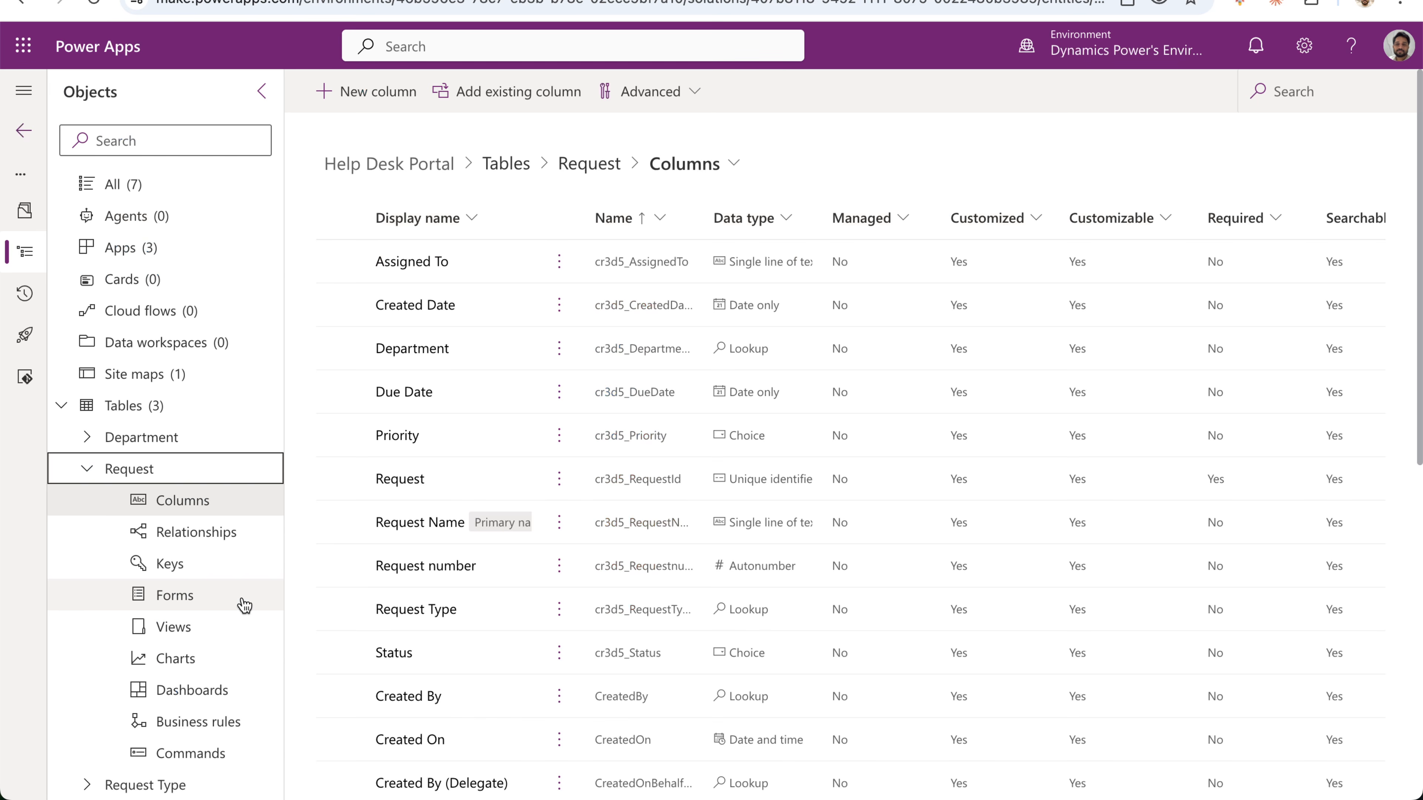
{"action": "left_click", "coordinate": [190, 513]}
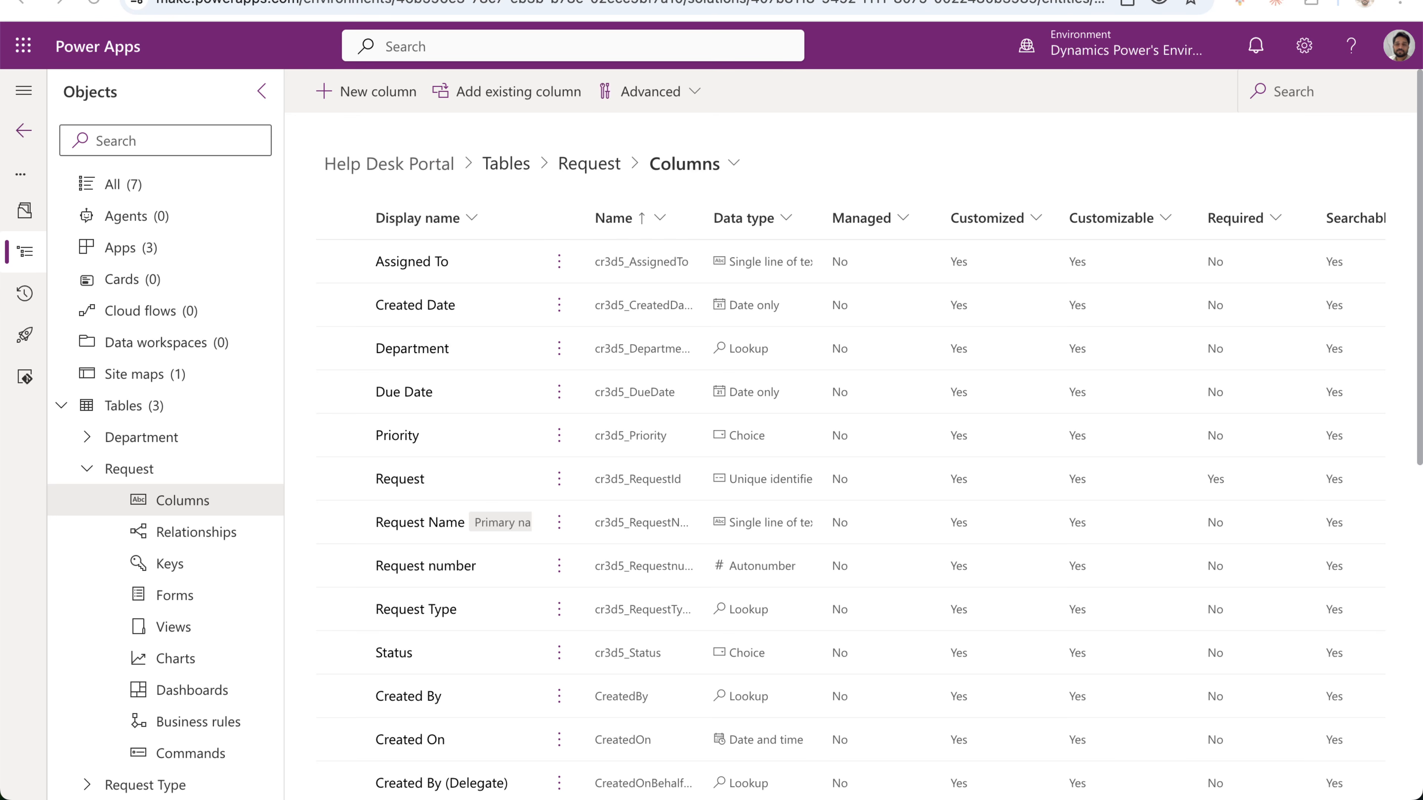
{"action": "scroll", "coordinate": [956, 441], "scroll_direction": "down", "scroll_amount": 5}
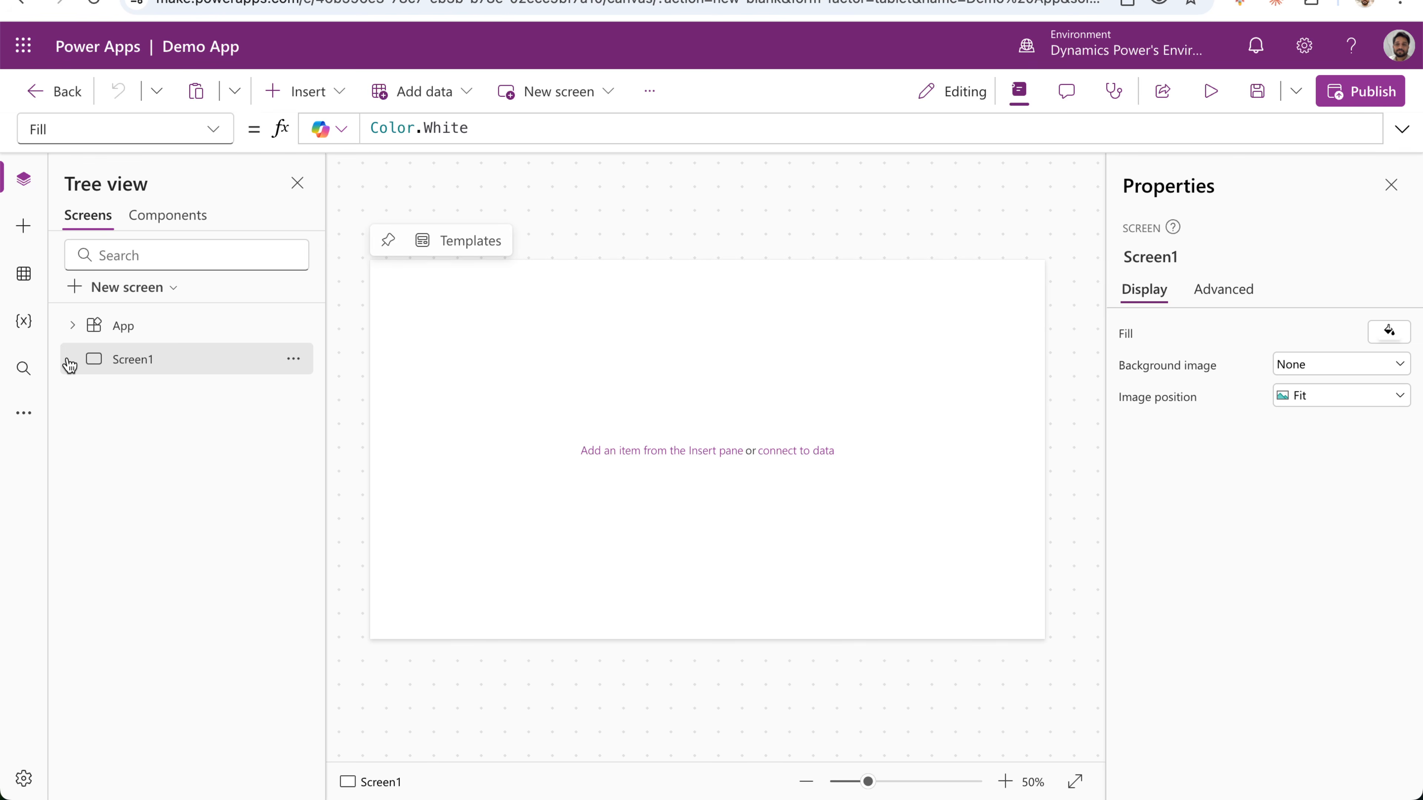
Search the data sources for Request and add the Dataverse Requests table to the app.
{"action": "left_click", "coordinate": [25, 277]}
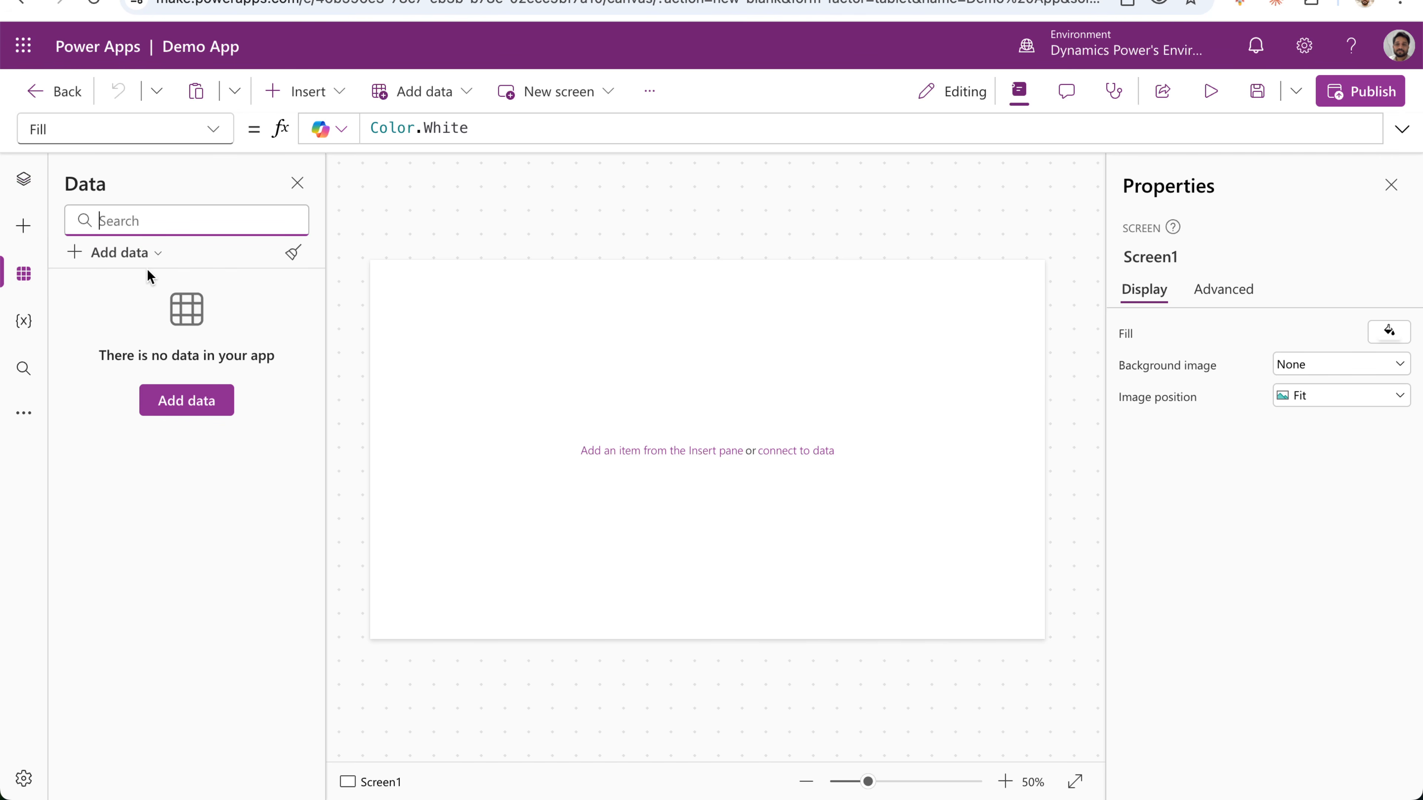
{"action": "left_click", "coordinate": [137, 257]}
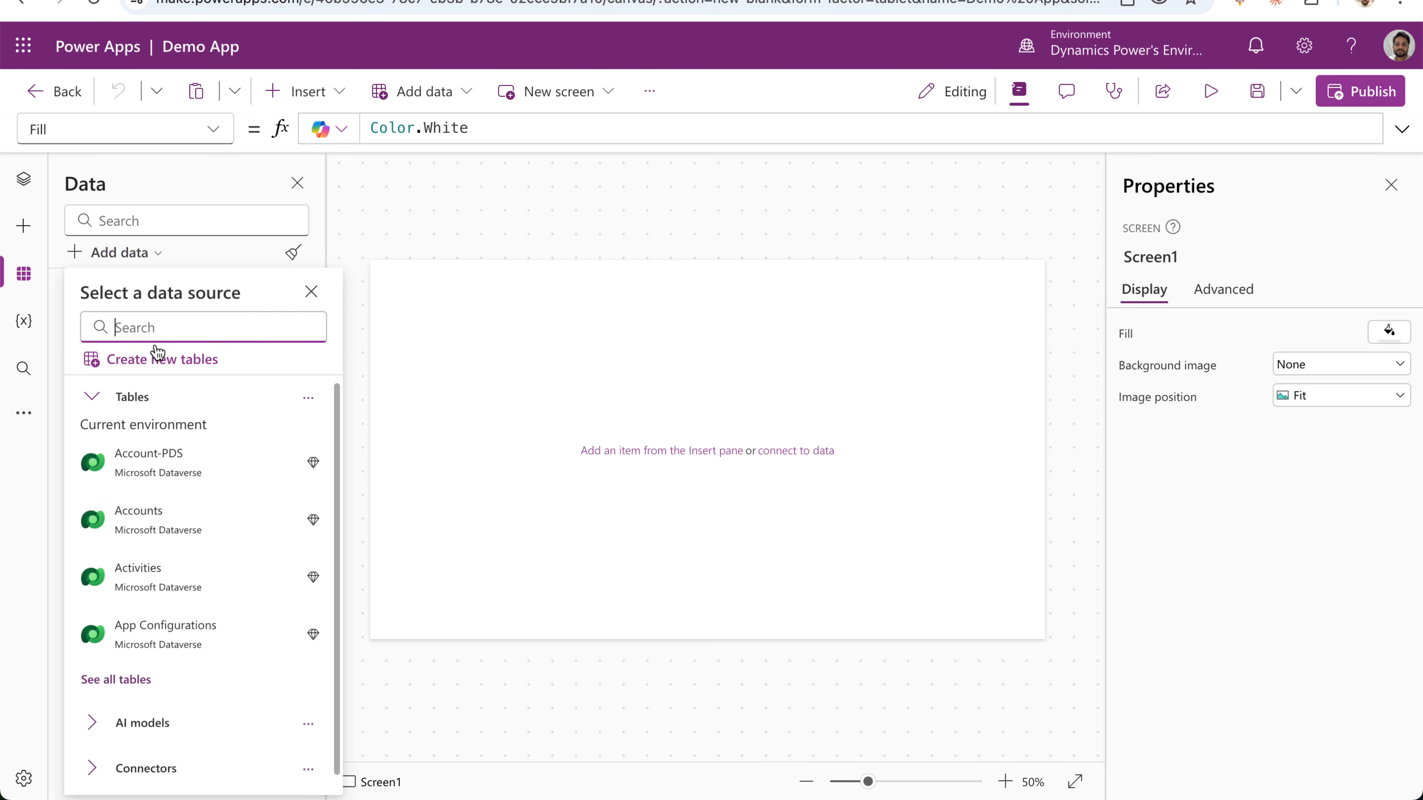
{"action": "type", "text": "Request"}
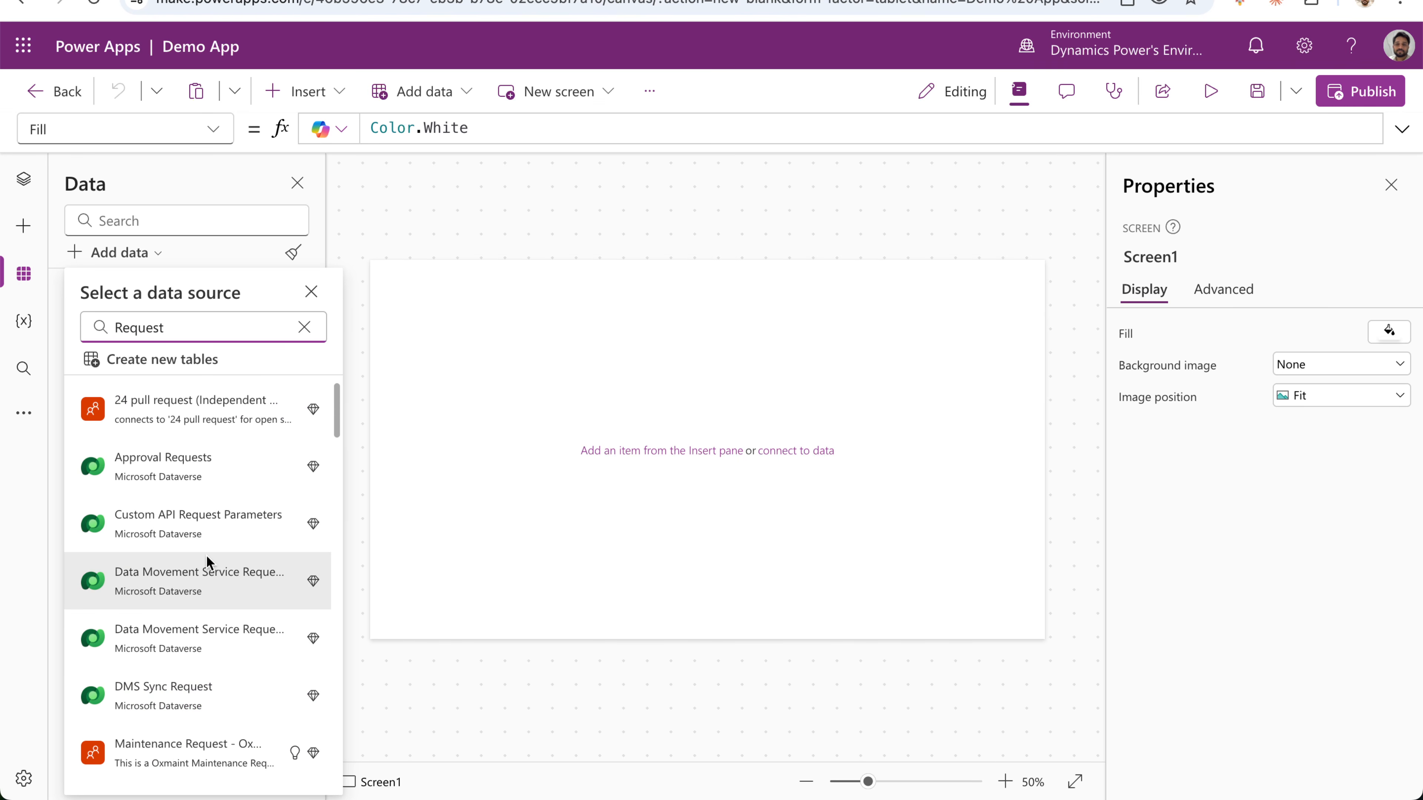
{"action": "scroll", "coordinate": [206, 555], "scroll_direction": "down", "scroll_amount": 3}
{"action": "left_click", "coordinate": [207, 562]}
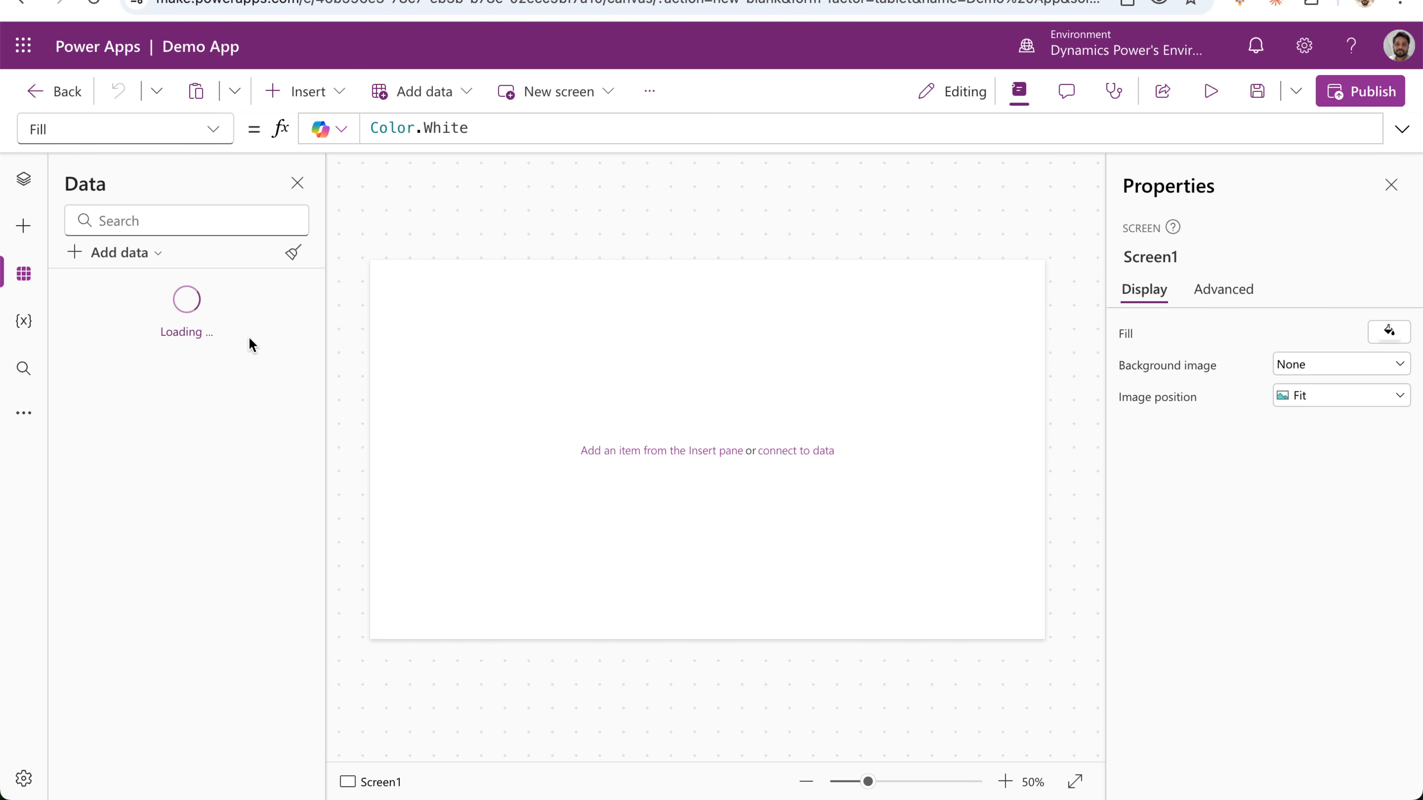
Search the data sources for Request again and add the Dataverse Request Types table.
{"action": "left_click", "coordinate": [133, 257]}
{"action": "type", "text": "Request"}
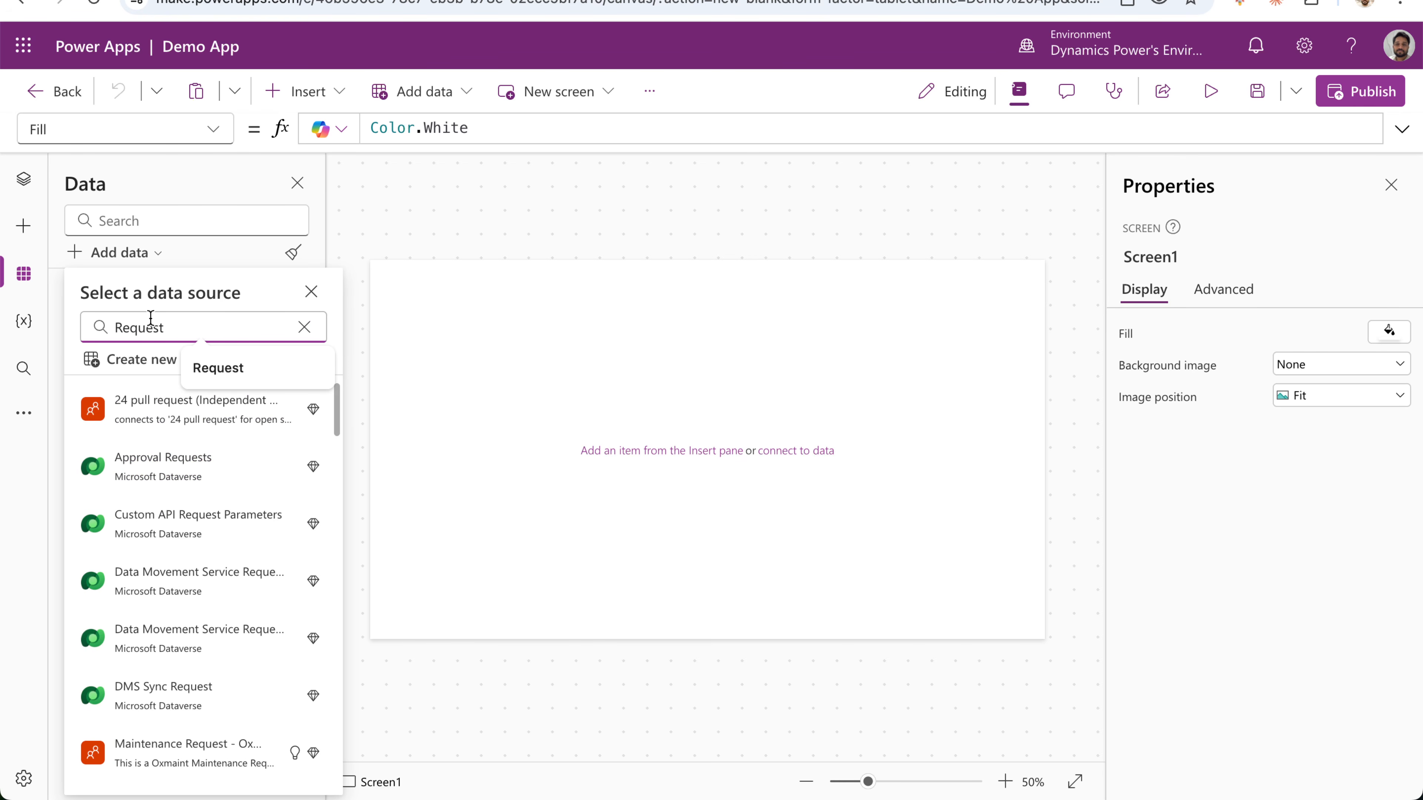
{"action": "scroll", "coordinate": [204, 522], "scroll_direction": "down", "scroll_amount": 2}
{"action": "scroll", "coordinate": [204, 523], "scroll_direction": "down", "scroll_amount": 4}
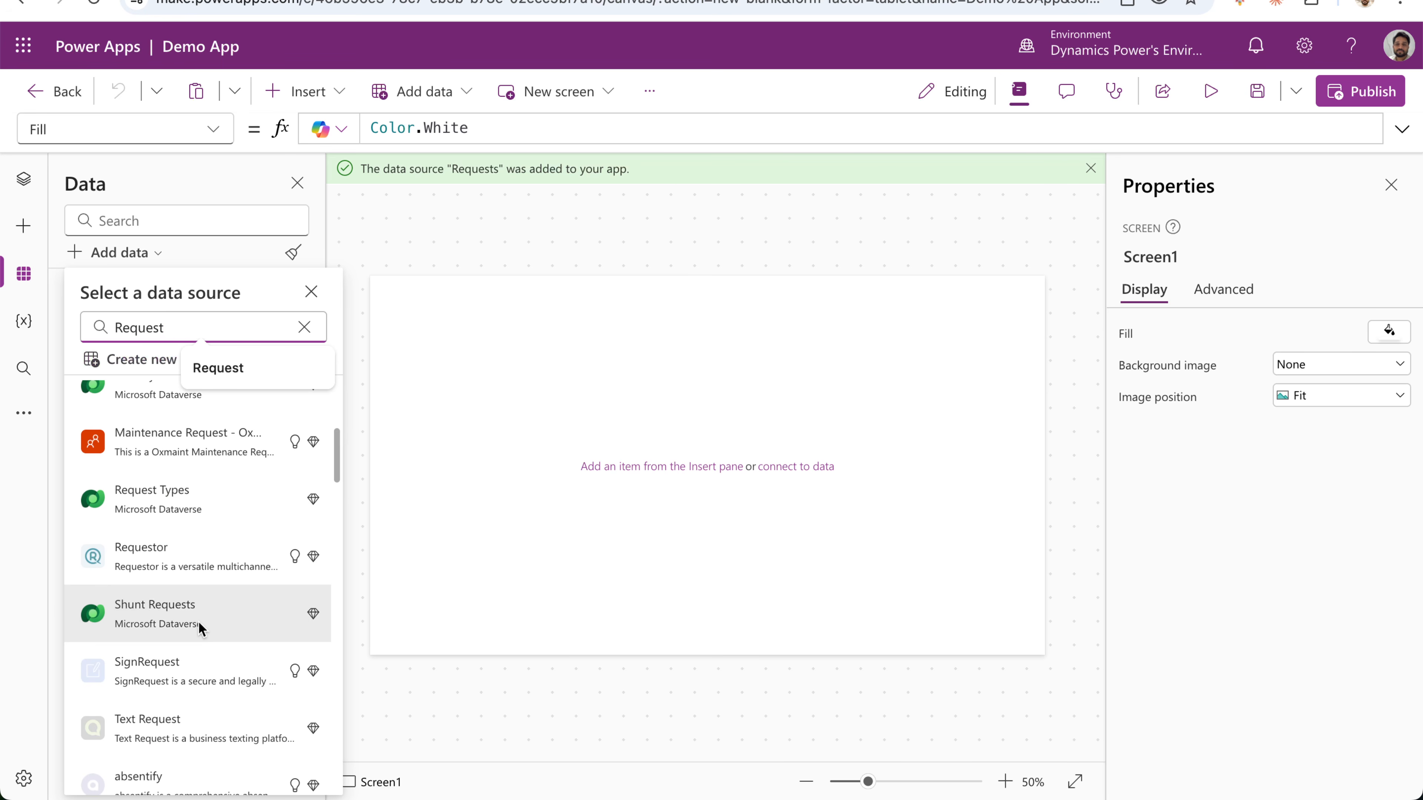
{"action": "scroll", "coordinate": [211, 615], "scroll_direction": "down", "scroll_amount": 2}
{"action": "scroll", "coordinate": [210, 615], "scroll_direction": "up", "scroll_amount": 3}
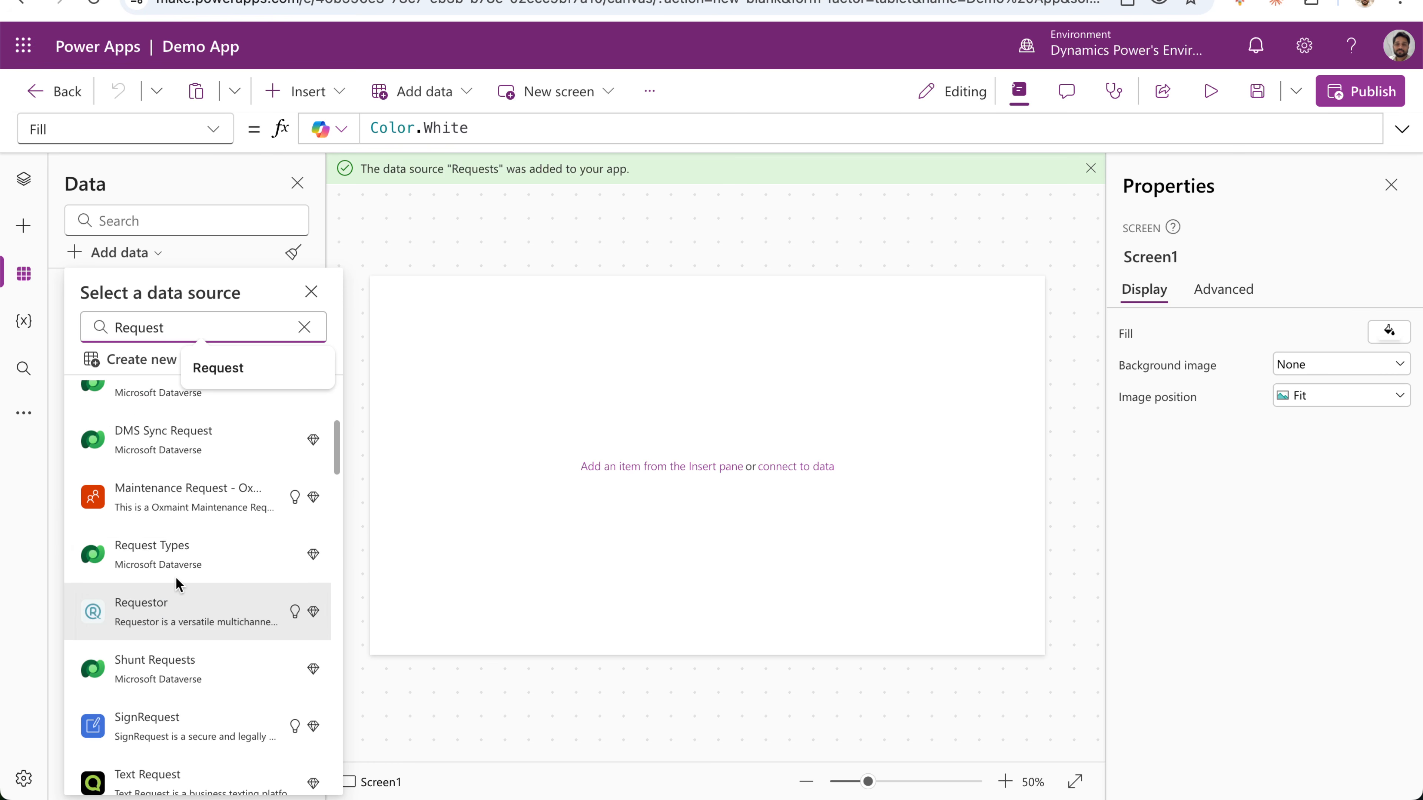
{"action": "left_click", "coordinate": [202, 605]}
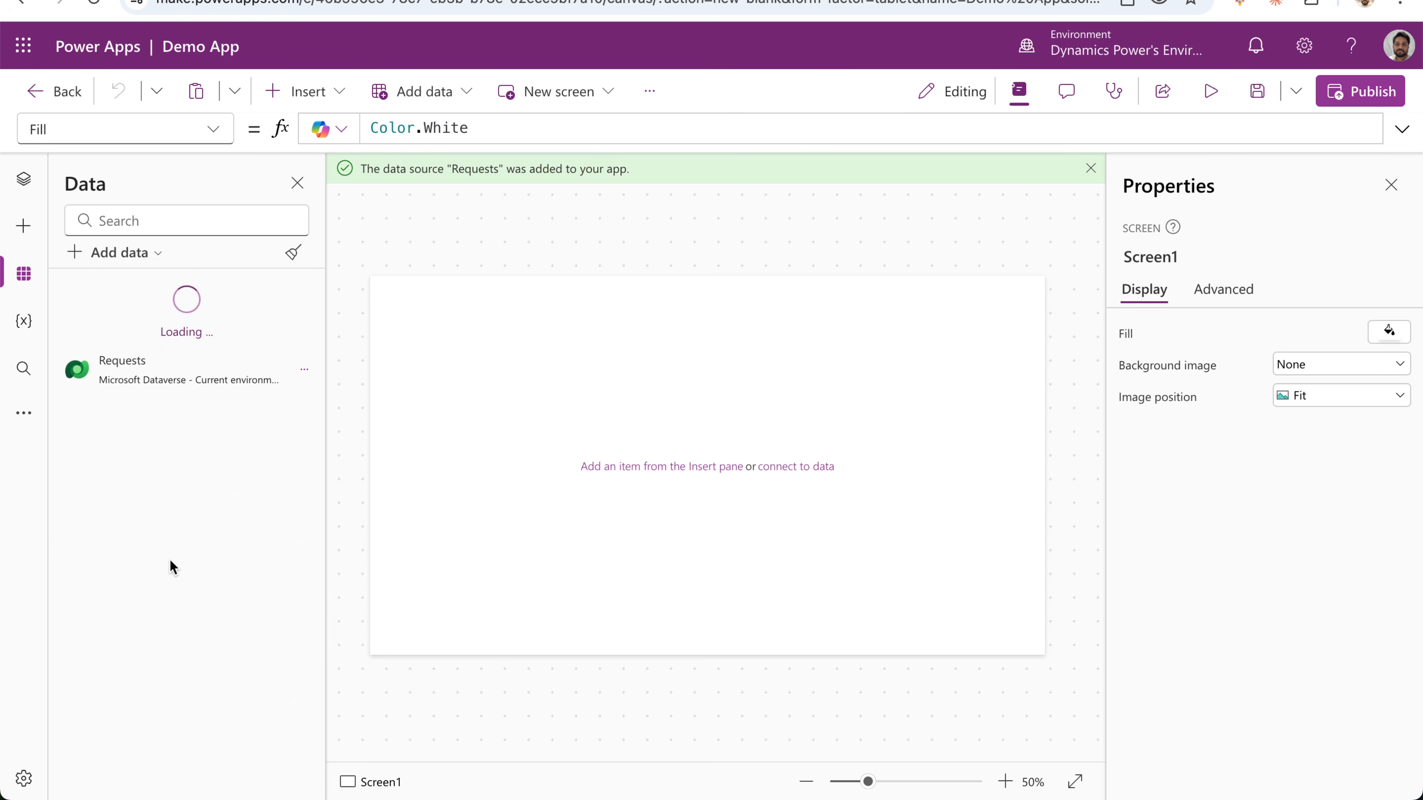
Find and add the Dataverse Departments table as a data source.
{"action": "left_click", "coordinate": [140, 273]}
{"action": "type", "text": "Depa"}
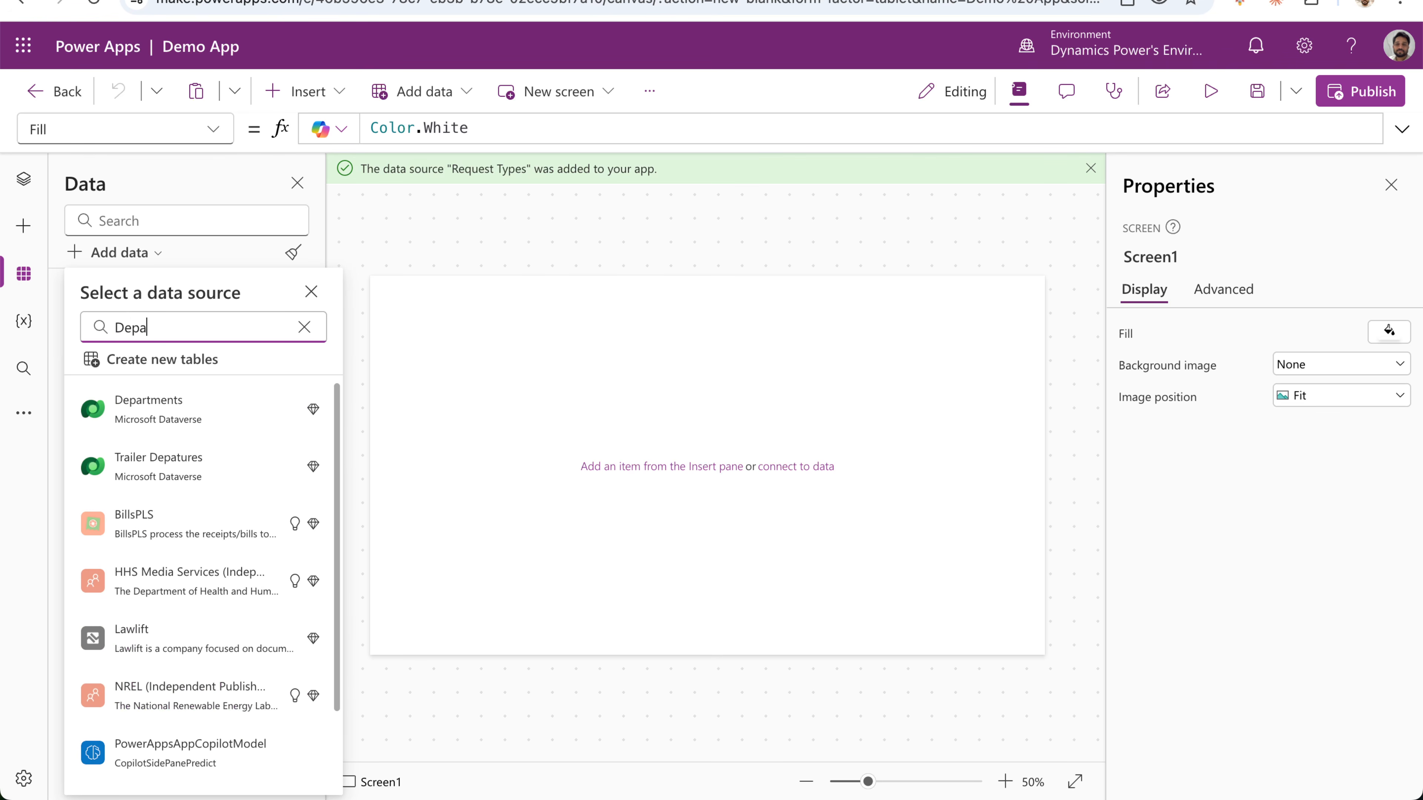
{"action": "type", "text": "rt"}
{"action": "left_click", "coordinate": [117, 408]}
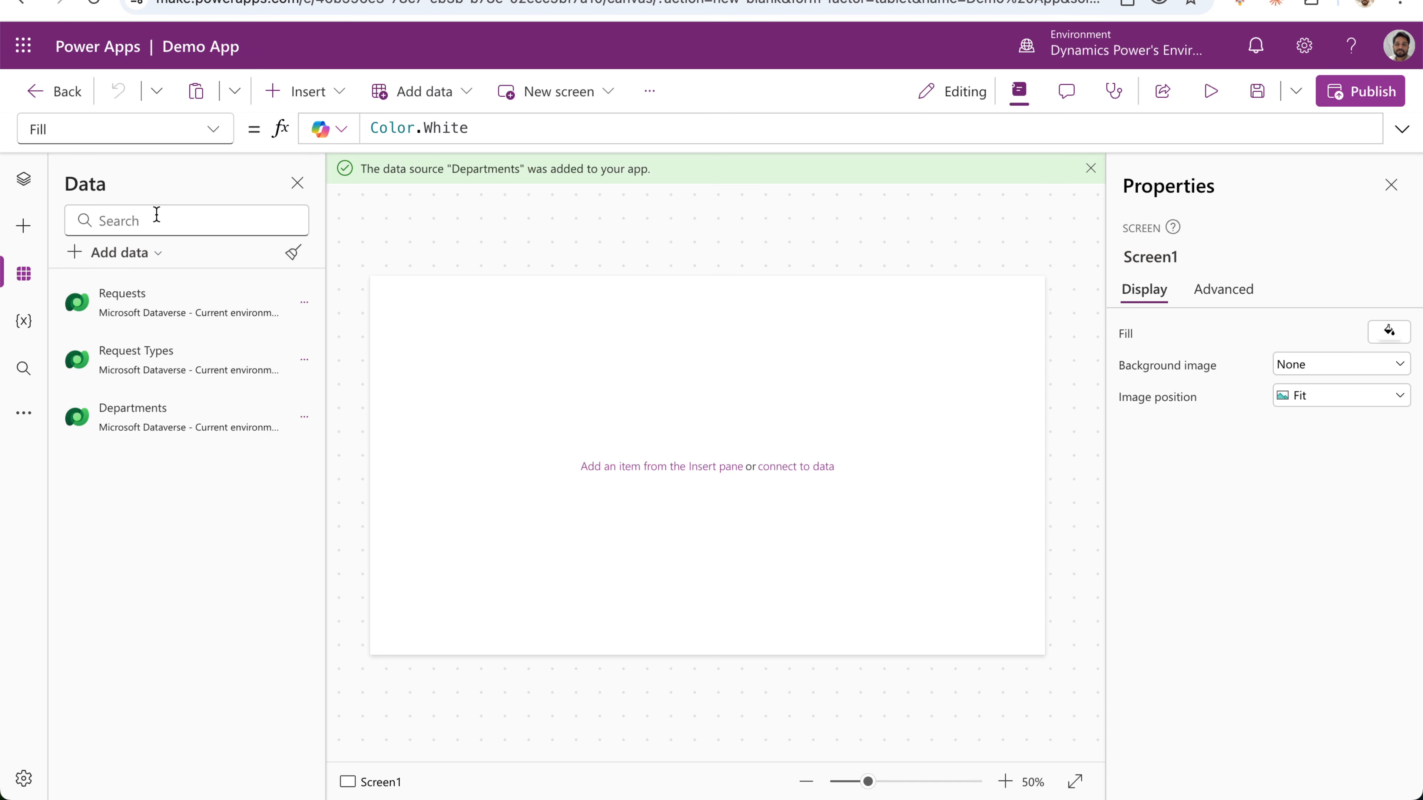
Add the Dataverse Users and Teams tables as data sources.
{"action": "left_click", "coordinate": [138, 253]}
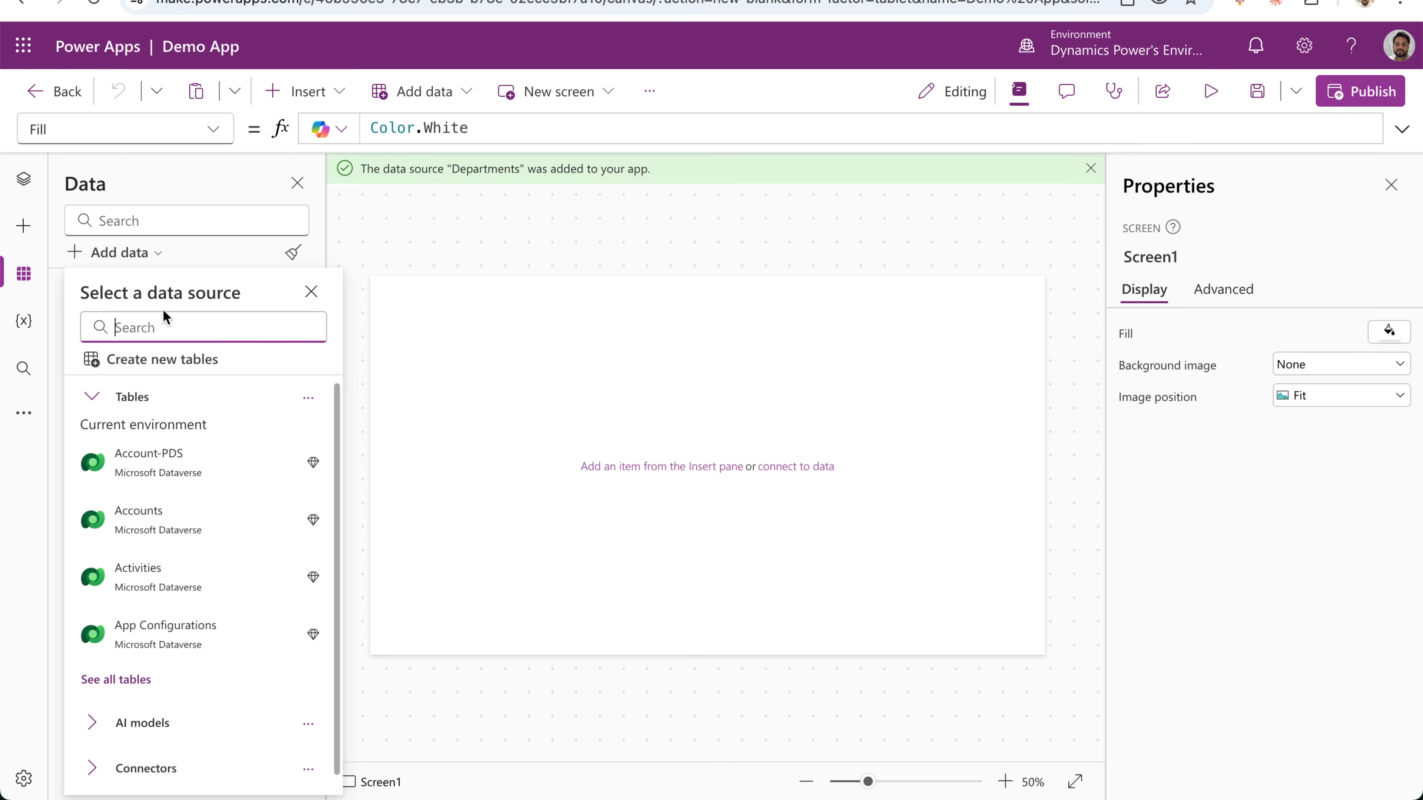
{"action": "type", "text": "users"}
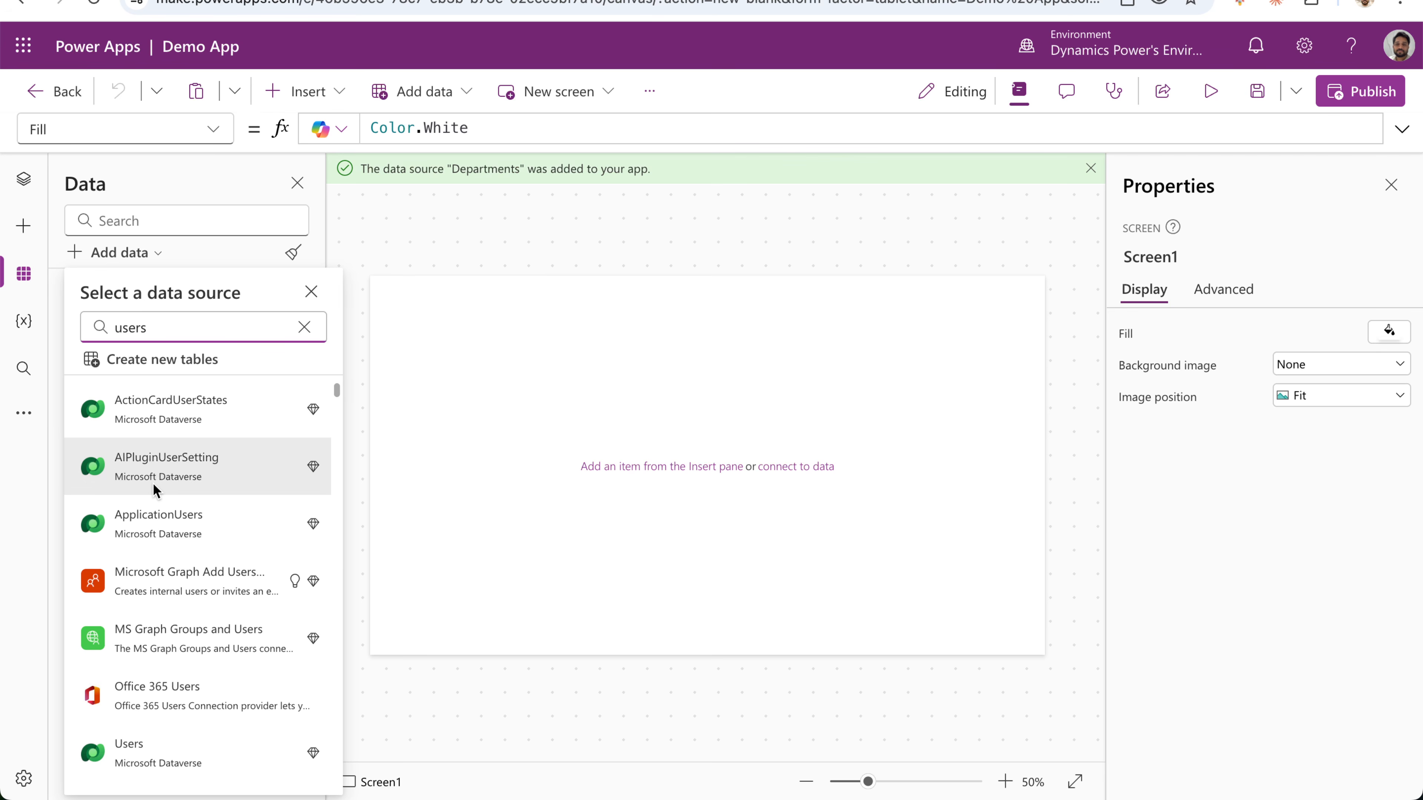
{"action": "left_click", "coordinate": [153, 483]}
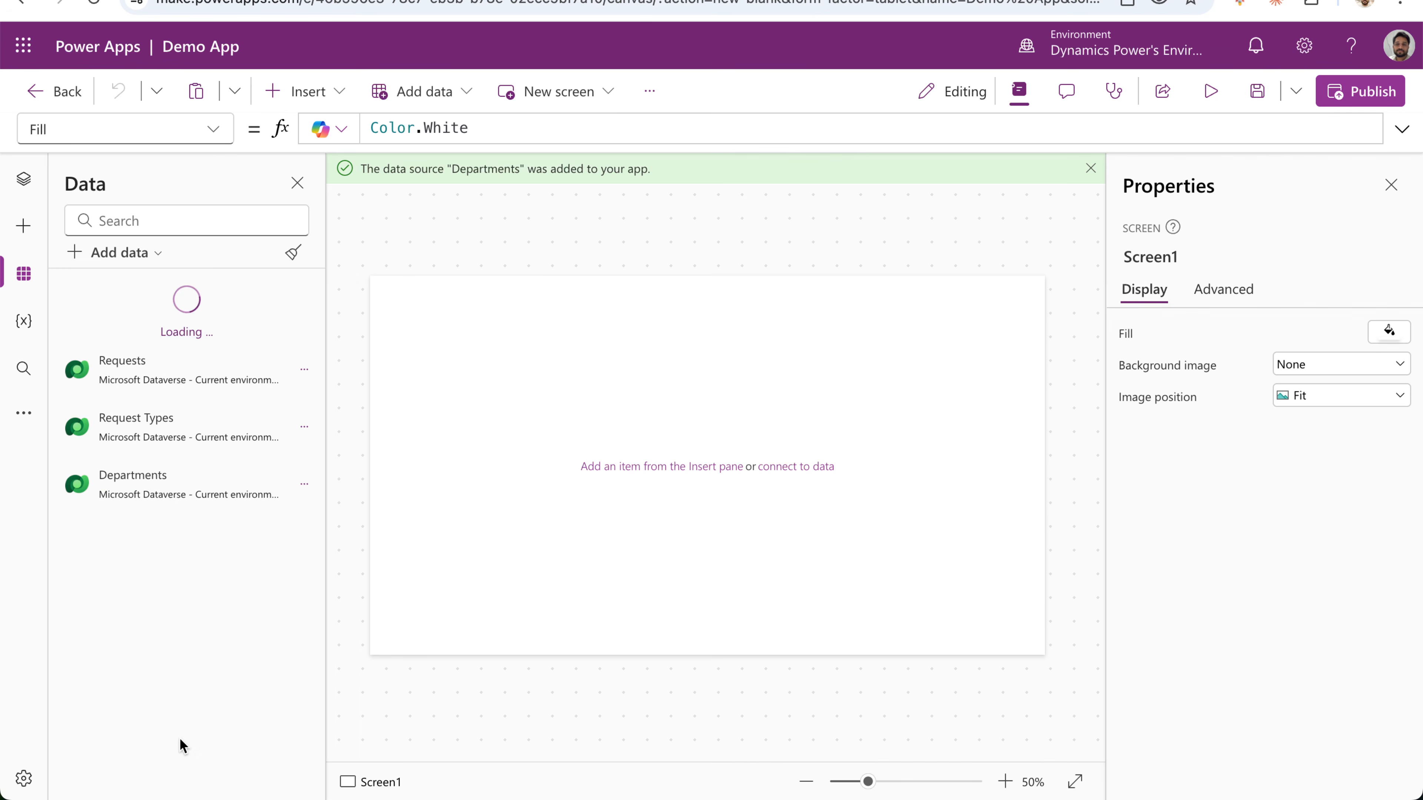
{"action": "mouse_move", "coordinate": [208, 367]}
{"action": "left_click", "coordinate": [119, 253]}
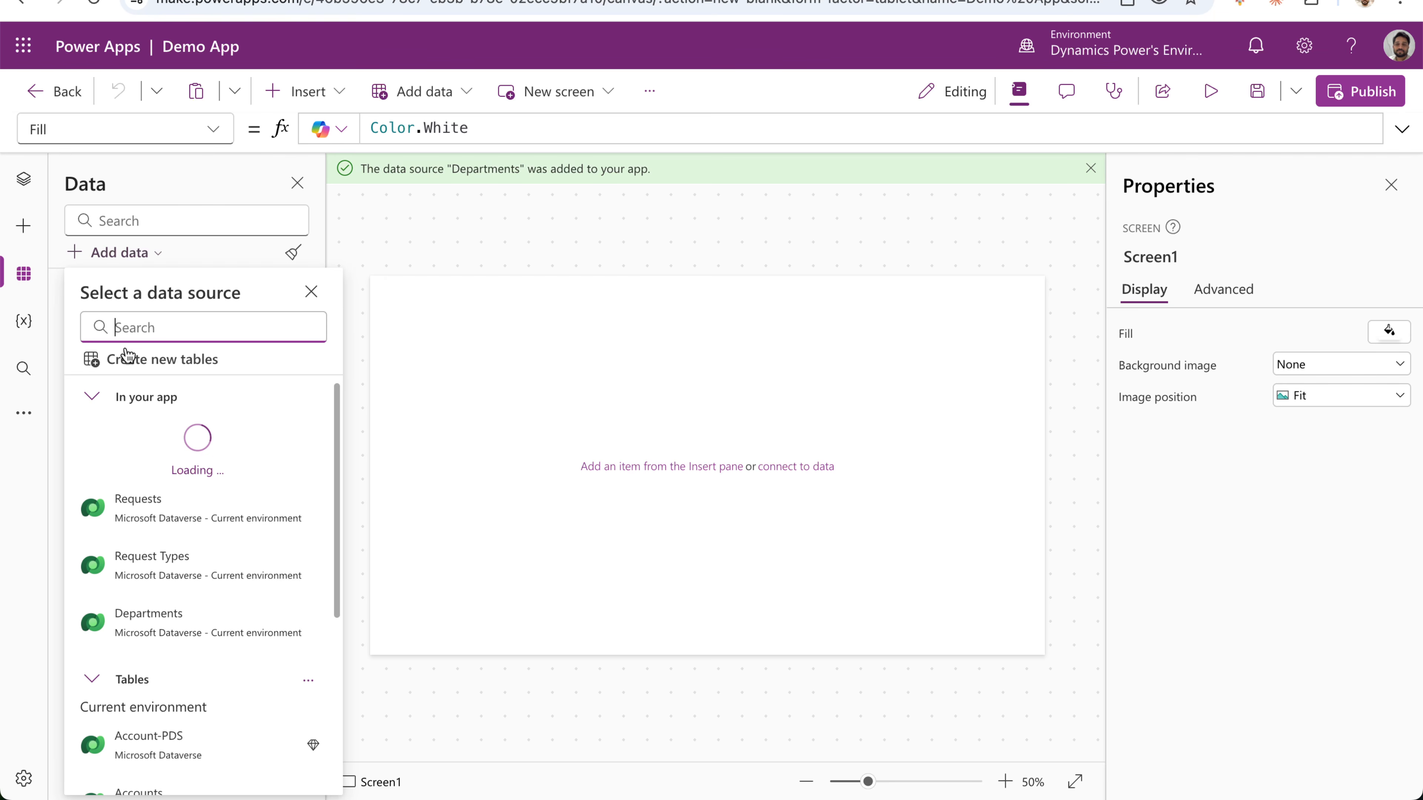
{"action": "type", "text": "teams"}
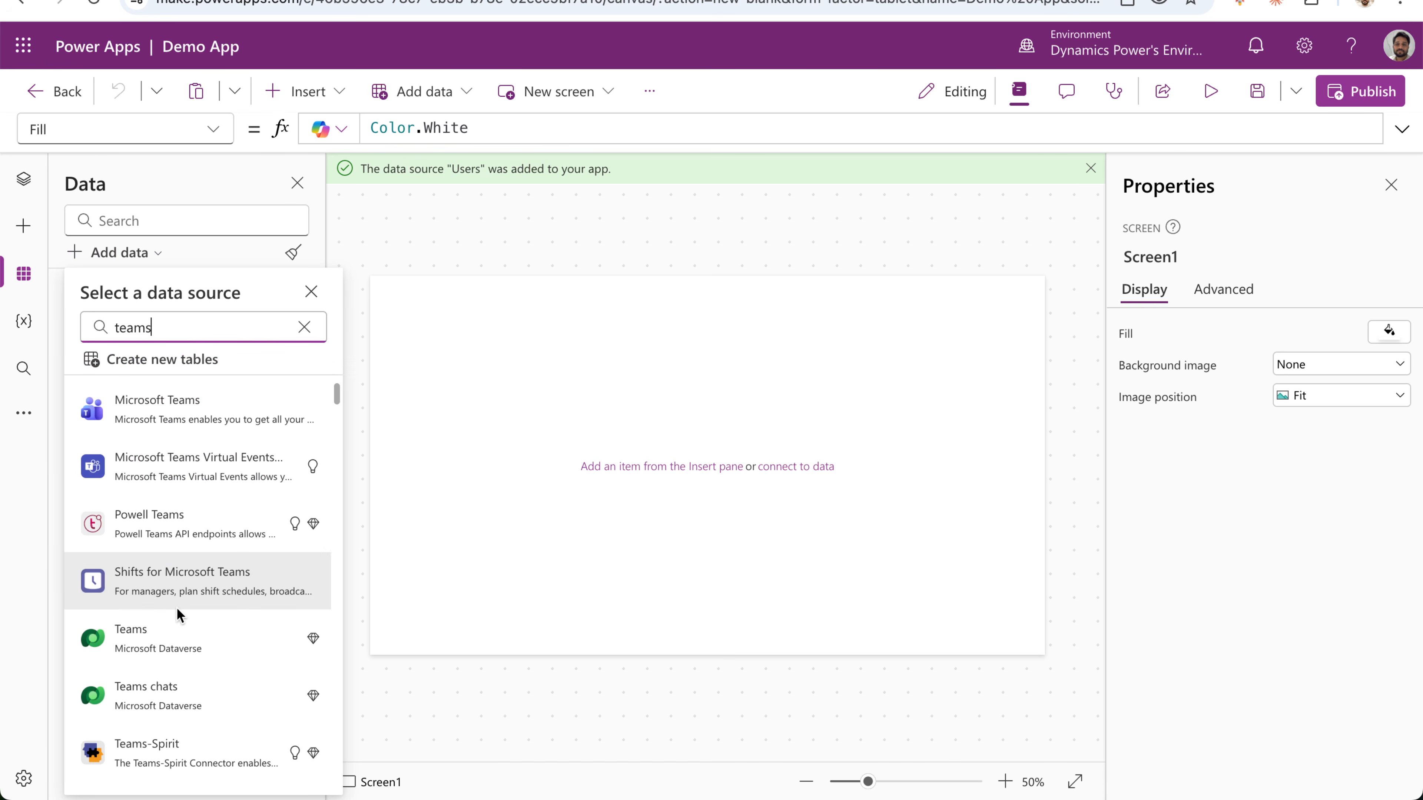
{"action": "left_click", "coordinate": [172, 625]}
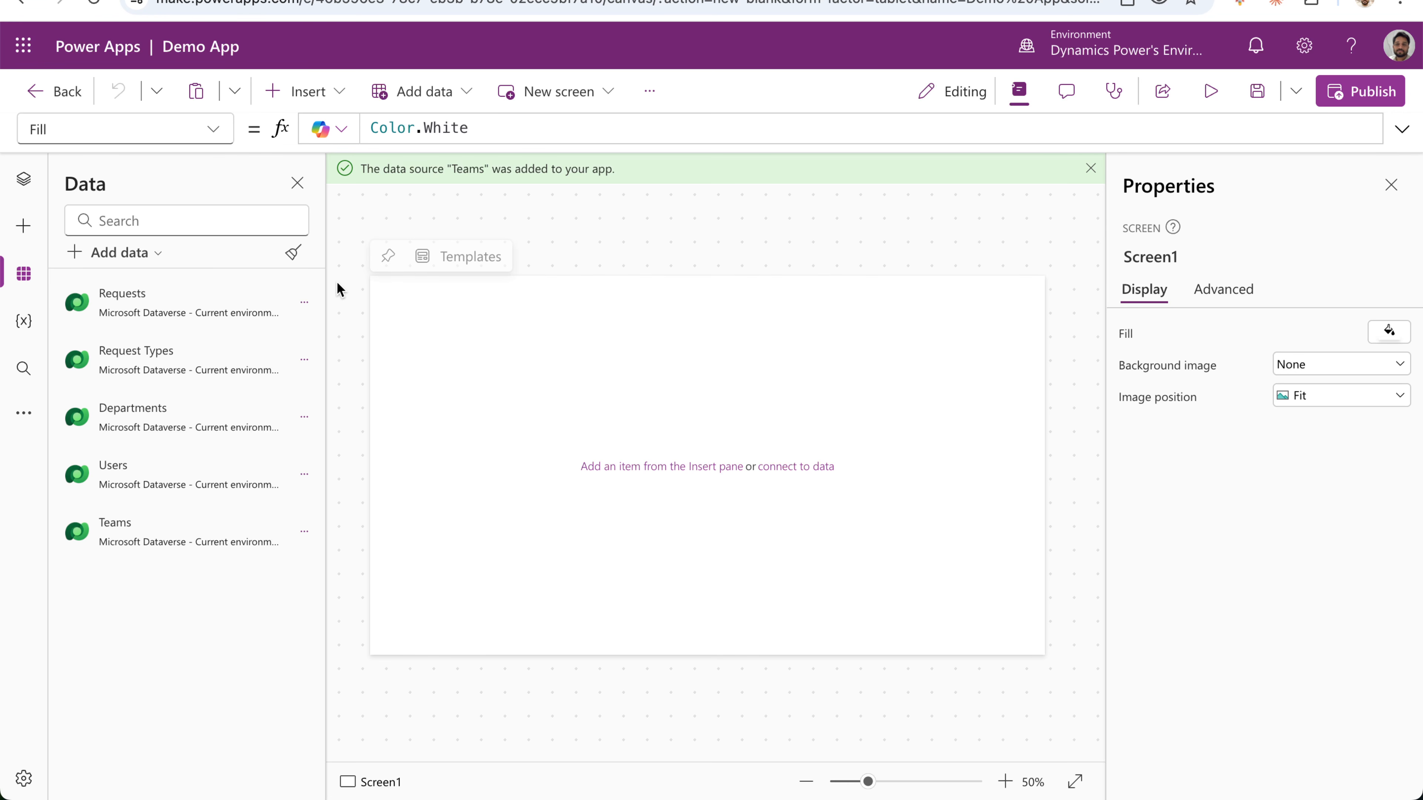
Rename Screen1 as RequestScreen.
{"action": "left_click", "coordinate": [23, 179]}
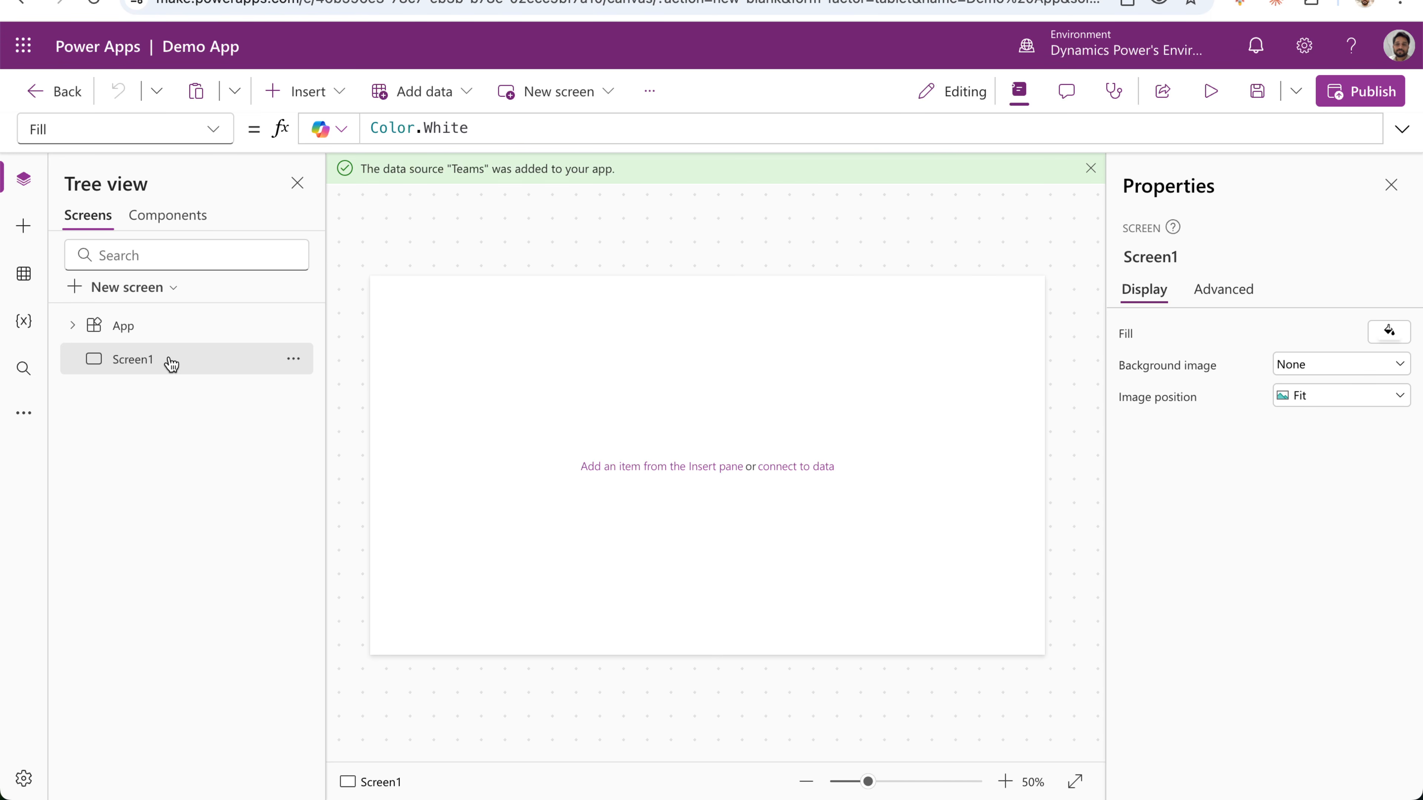
{"action": "left_click", "coordinate": [301, 357]}
{"action": "left_click", "coordinate": [357, 509]}
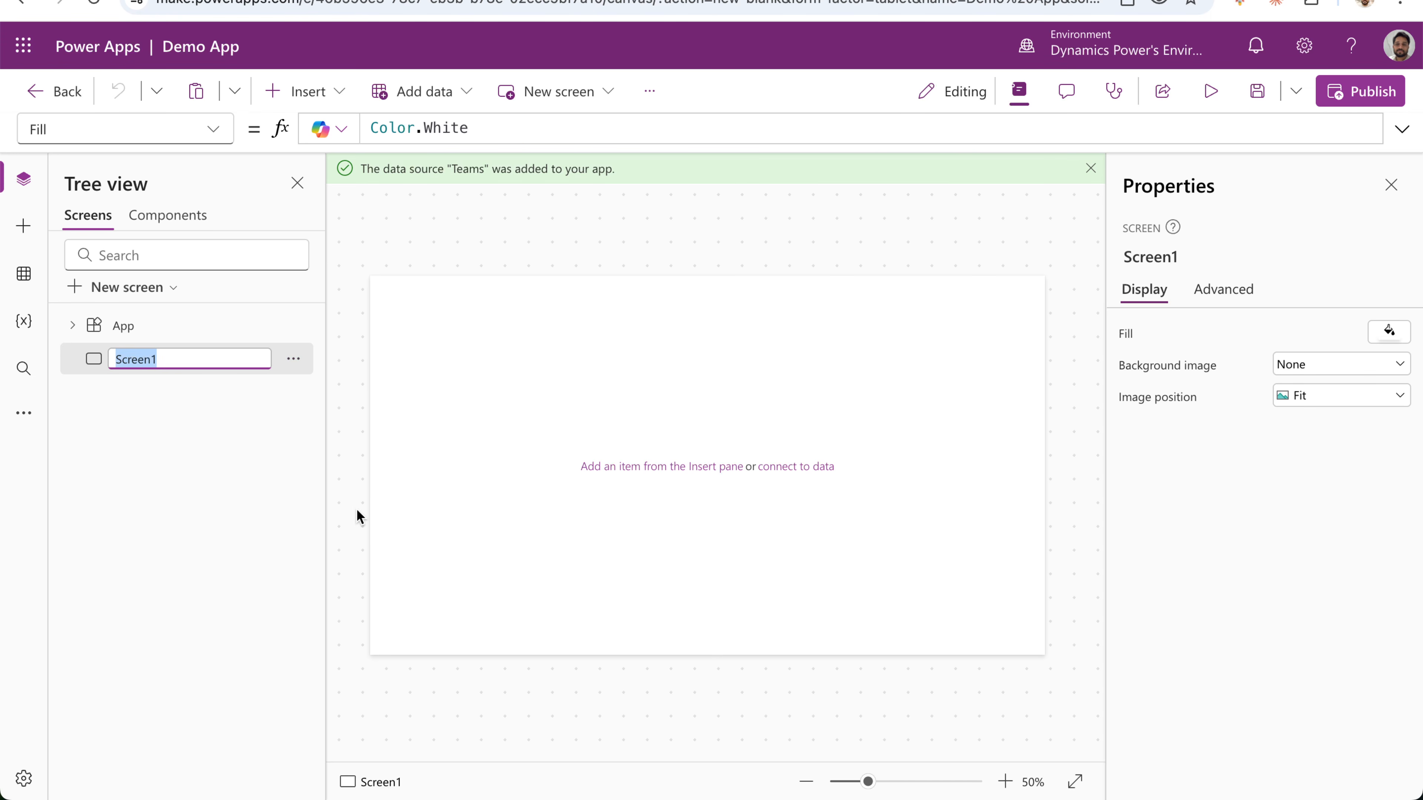
{"action": "type", "text": "Screen"}
{"action": "type", "text": "Re"}
{"action": "type", "text": "quest"}
{"action": "key", "text": "Return"}
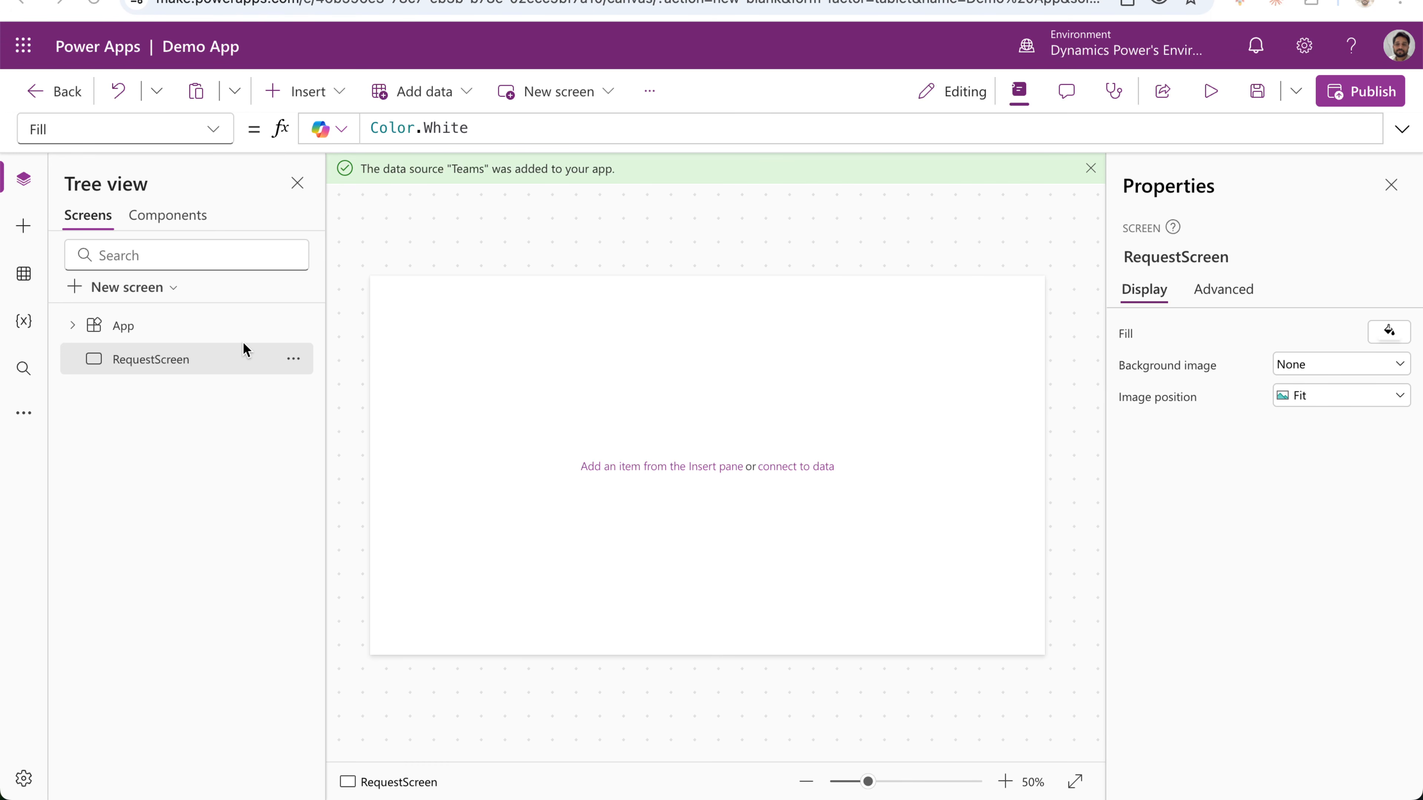
Insert a vertical container on RequestScreen and rename it ScreenContainer.
{"action": "left_click", "coordinate": [333, 95]}
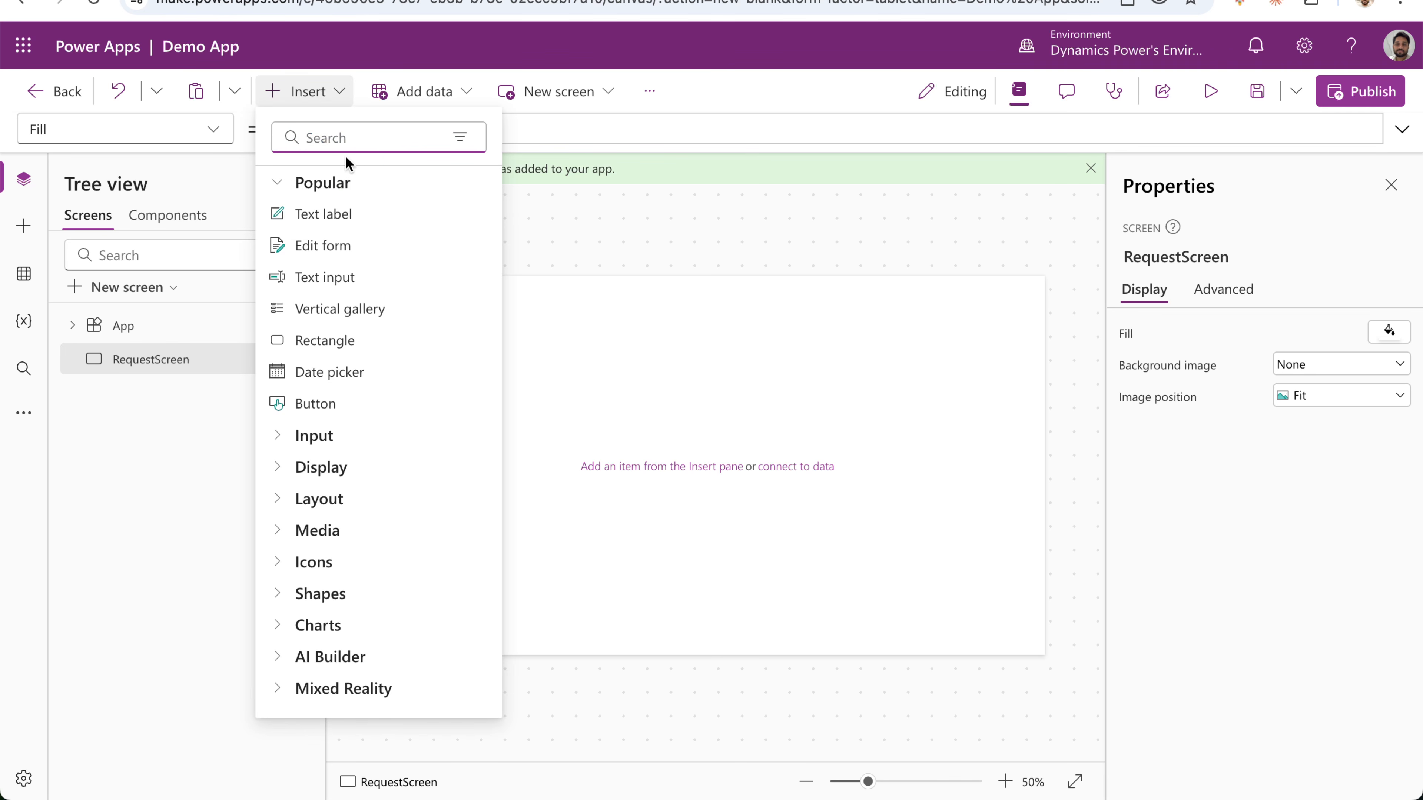
{"action": "type", "text": "cont"}
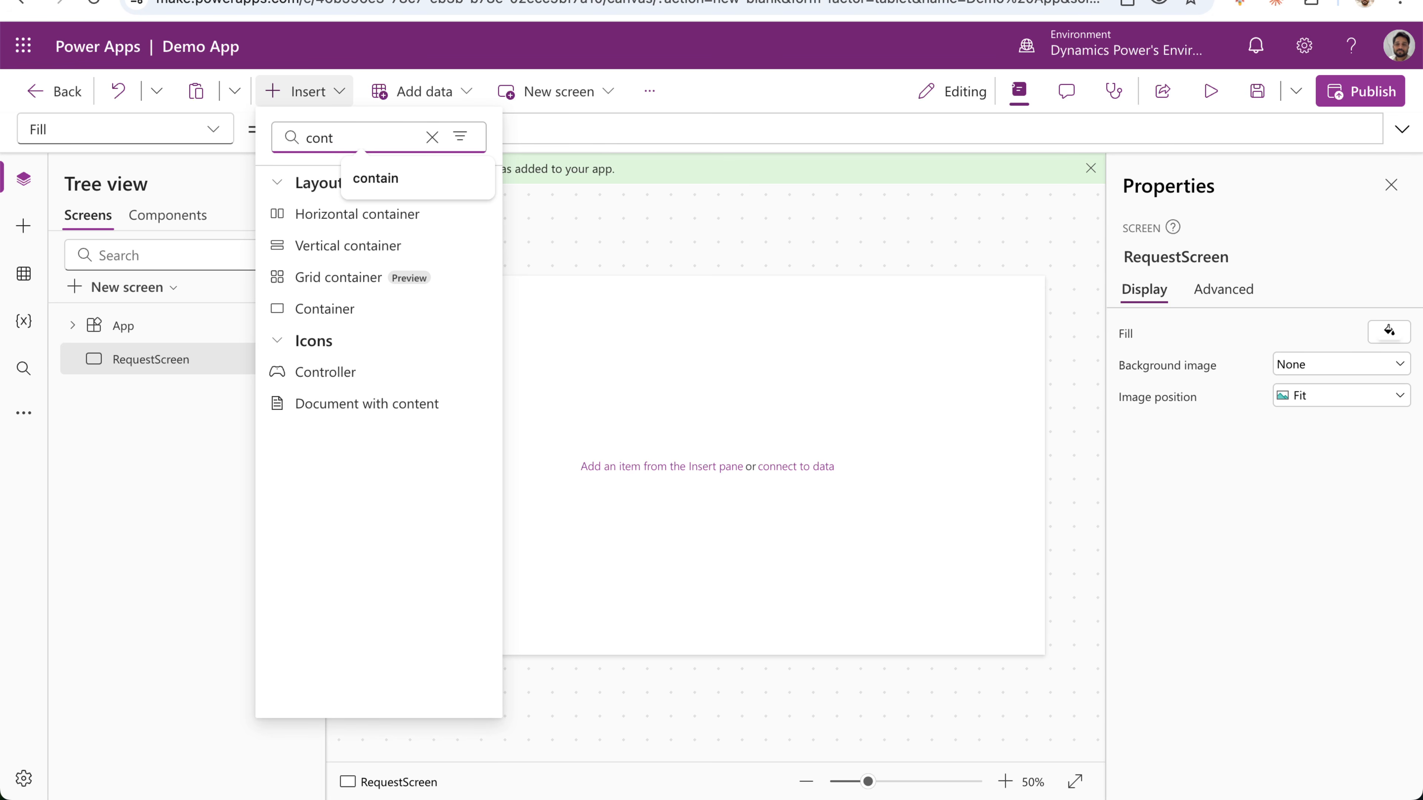
{"action": "left_click", "coordinate": [327, 246]}
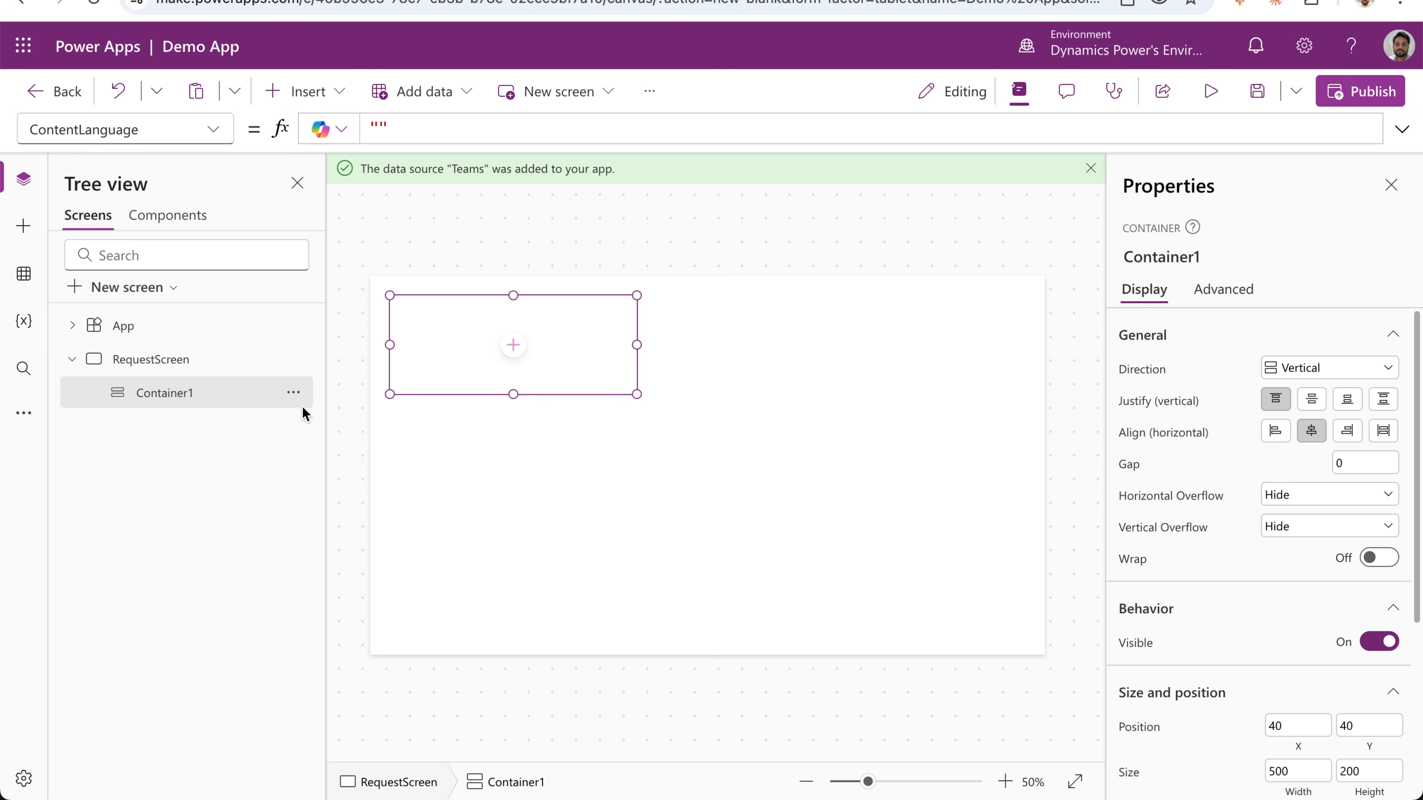
{"action": "left_click", "coordinate": [293, 393]}
{"action": "left_click", "coordinate": [362, 581]}
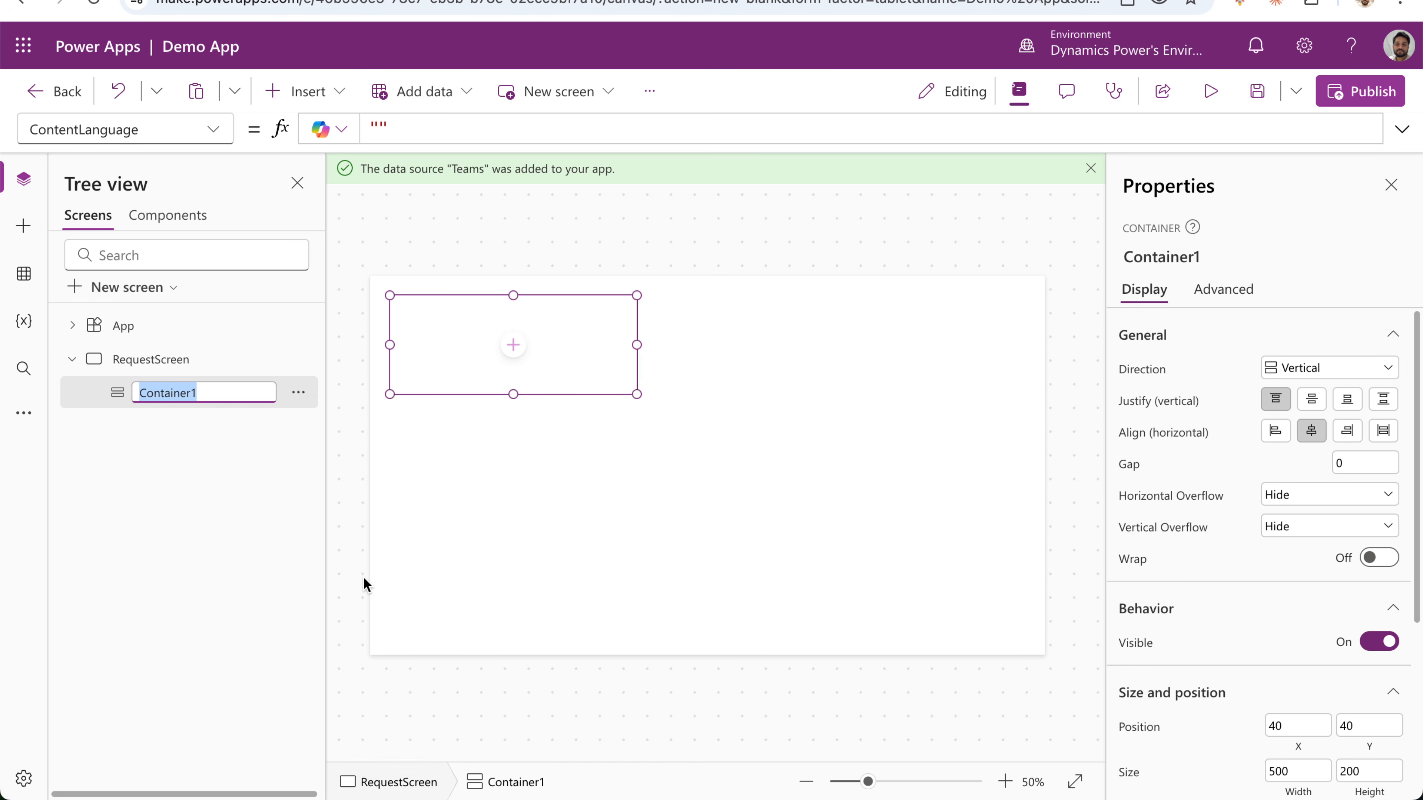
{"action": "key", "text": "Right"}
{"action": "key", "text": "BackSpace"}
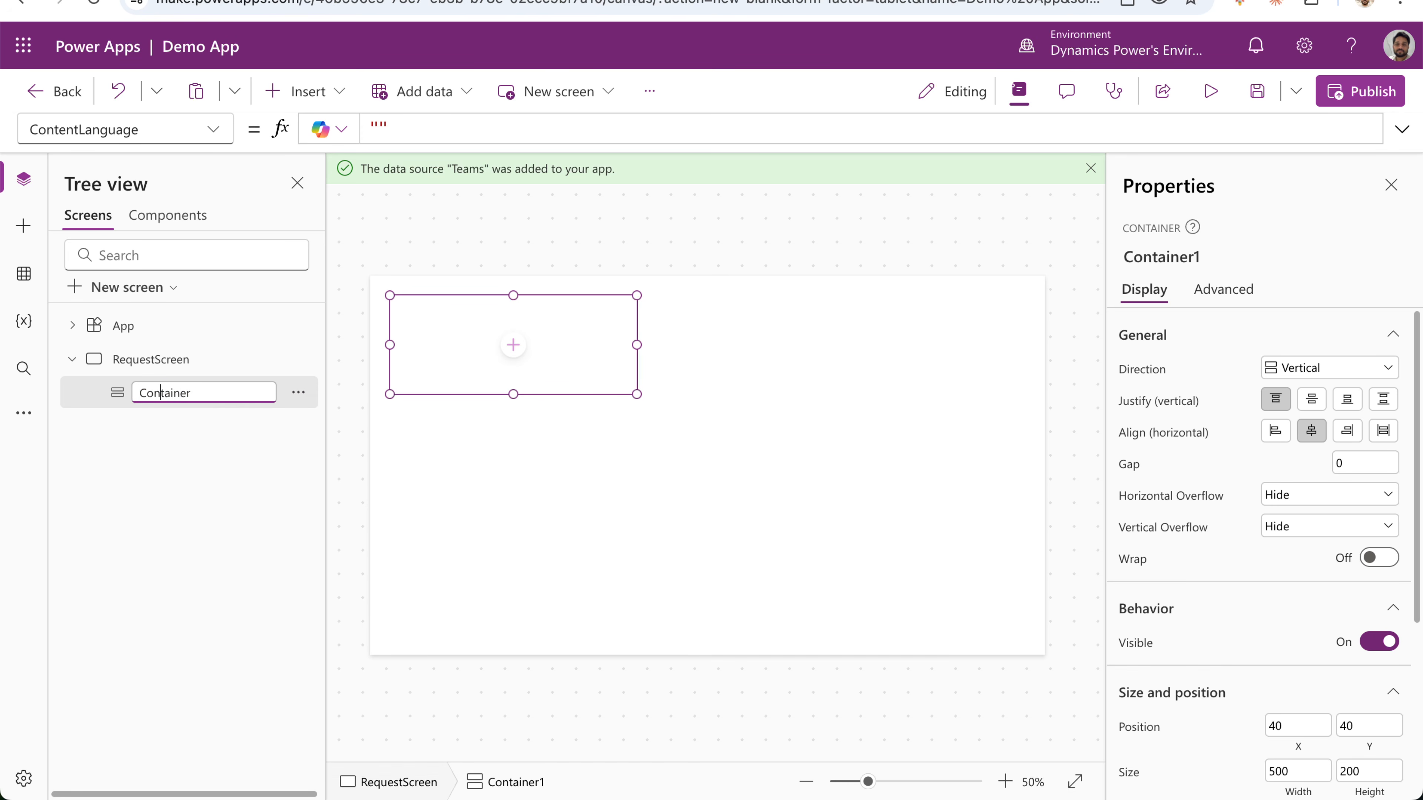
{"action": "key", "text": "Home"}
{"action": "type", "text": "Screen"}
{"action": "key", "text": "Return"}
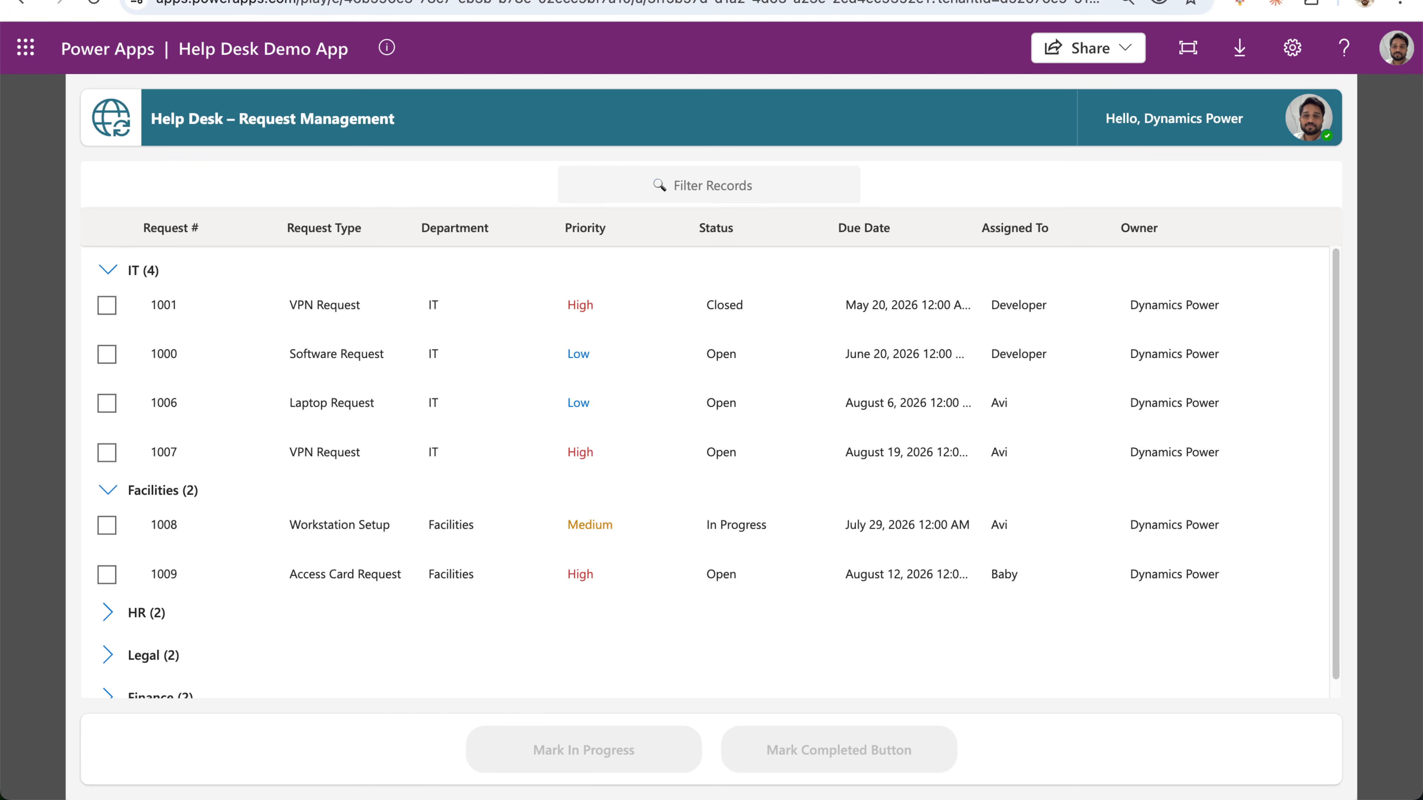
Return to the Demo App editor and stretch ScreenContainer over the whole screen, about 1362 wide and 764 high.
{"action": "left_click", "coordinate": [386, 47]}
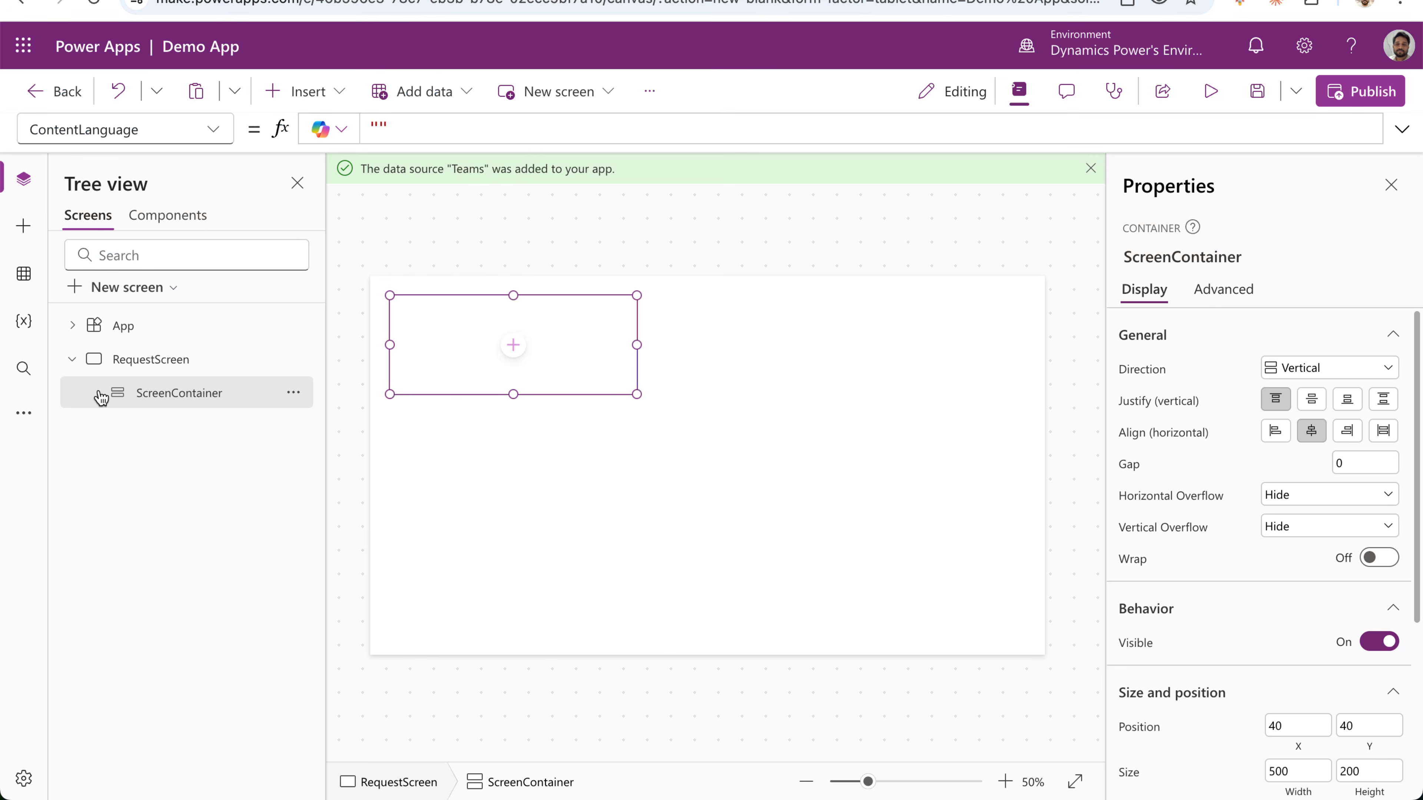
{"action": "left_click_drag", "start_coordinate": [389, 295], "coordinate": [369, 277]}
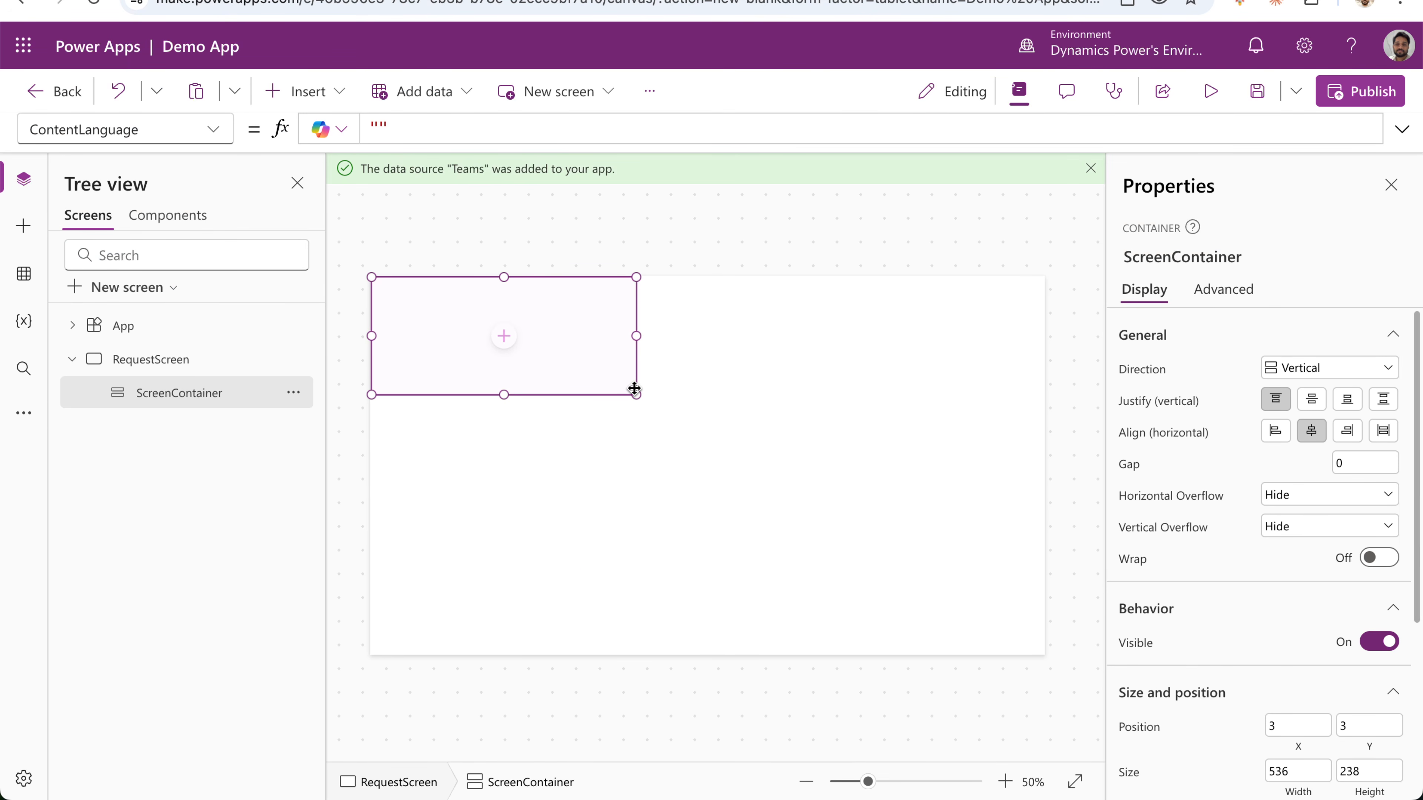
{"action": "left_click_drag", "start_coordinate": [635, 389], "coordinate": [1045, 654]}
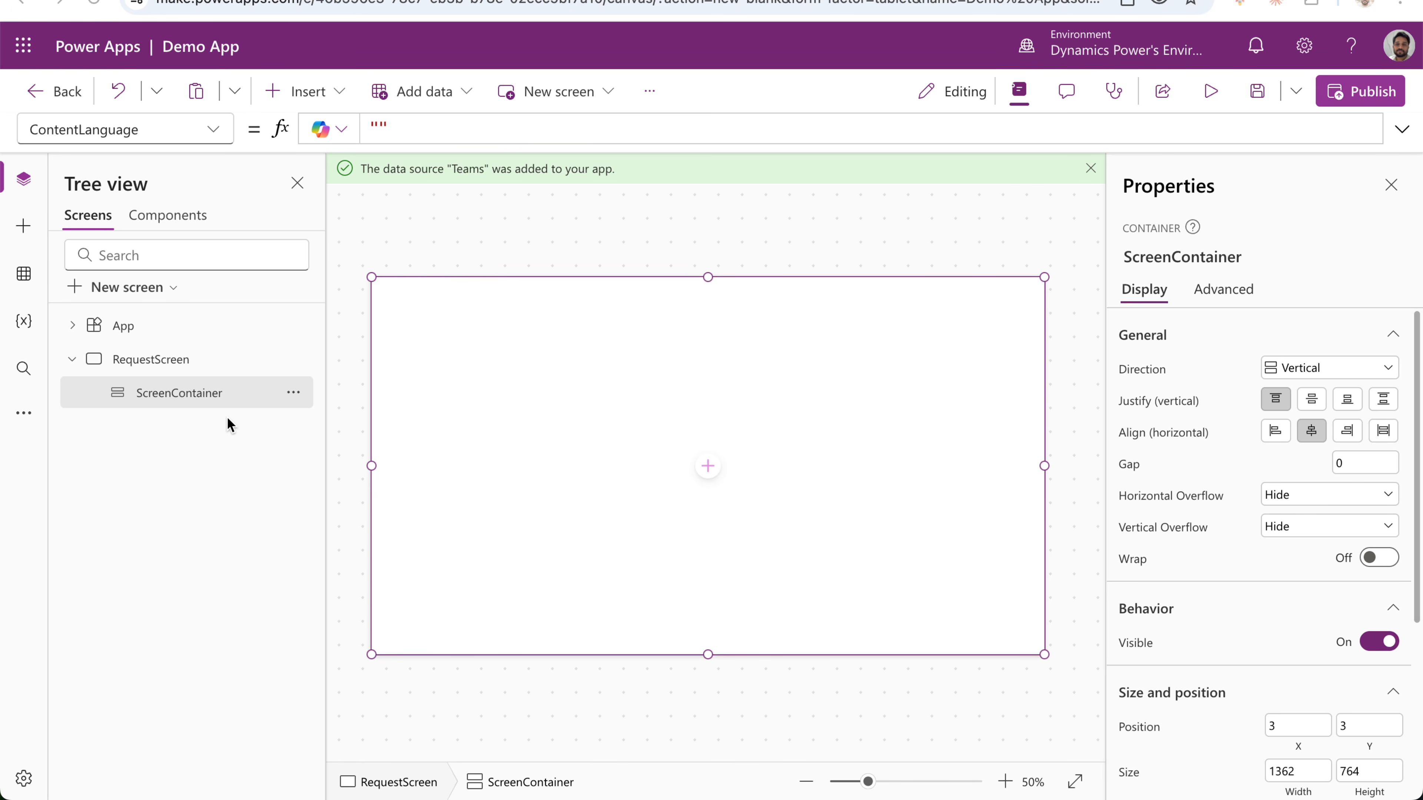
Paste the copied HeaderContainer into ScreenContainer and insert a horizontal container below it.
{"action": "right_click", "coordinate": [186, 403]}
{"action": "left_click", "coordinate": [252, 493]}
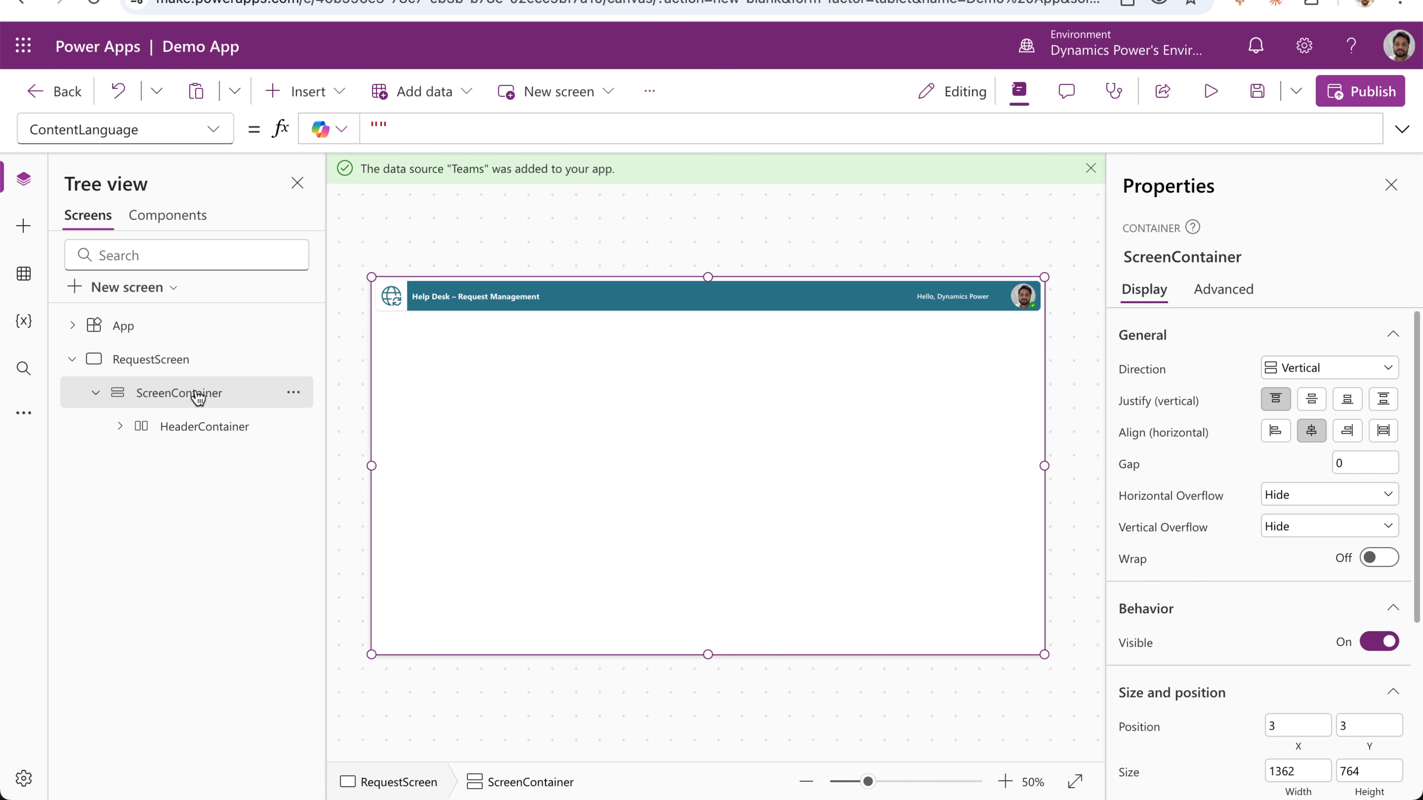
{"action": "left_click", "coordinate": [303, 92]}
{"action": "type", "text": "contain"}
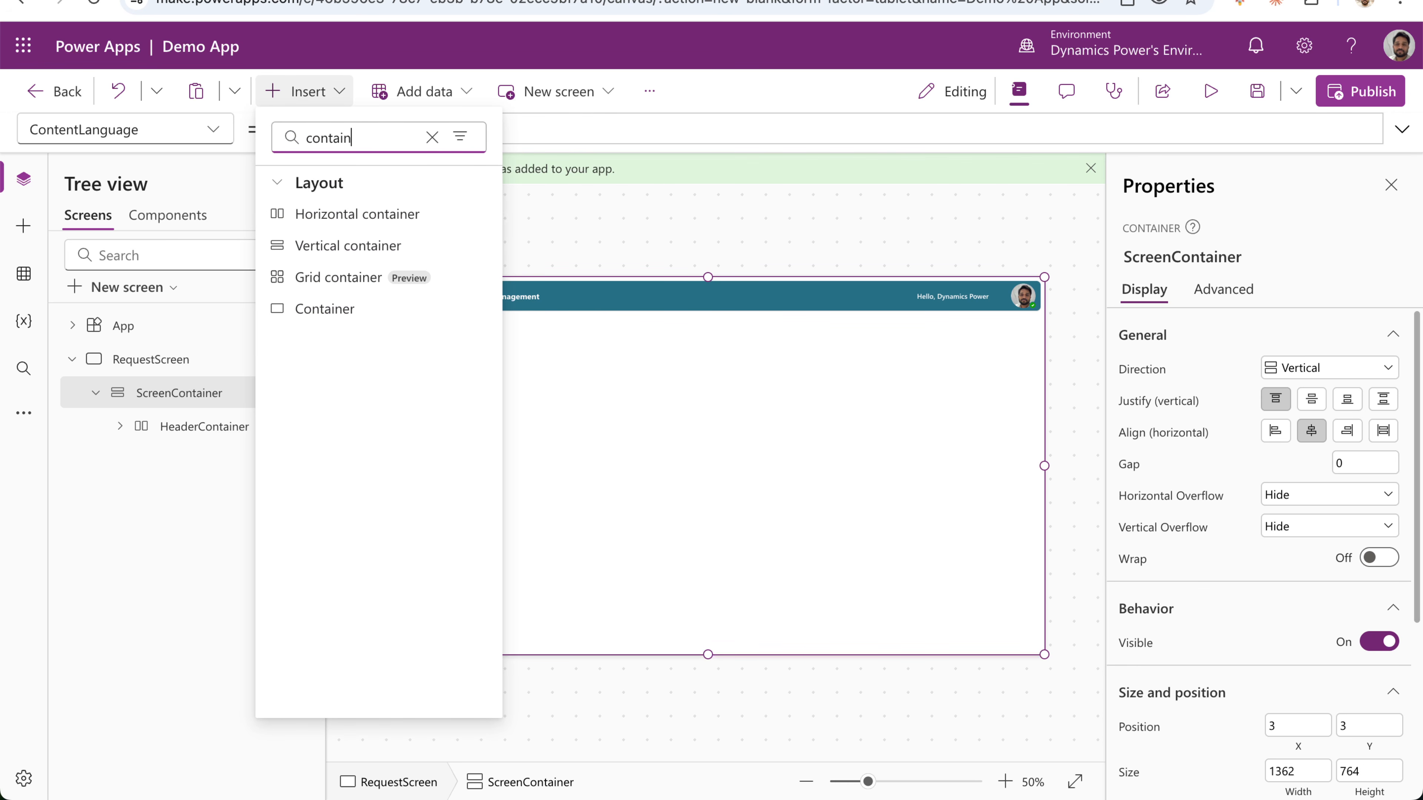
{"action": "left_click", "coordinate": [358, 213]}
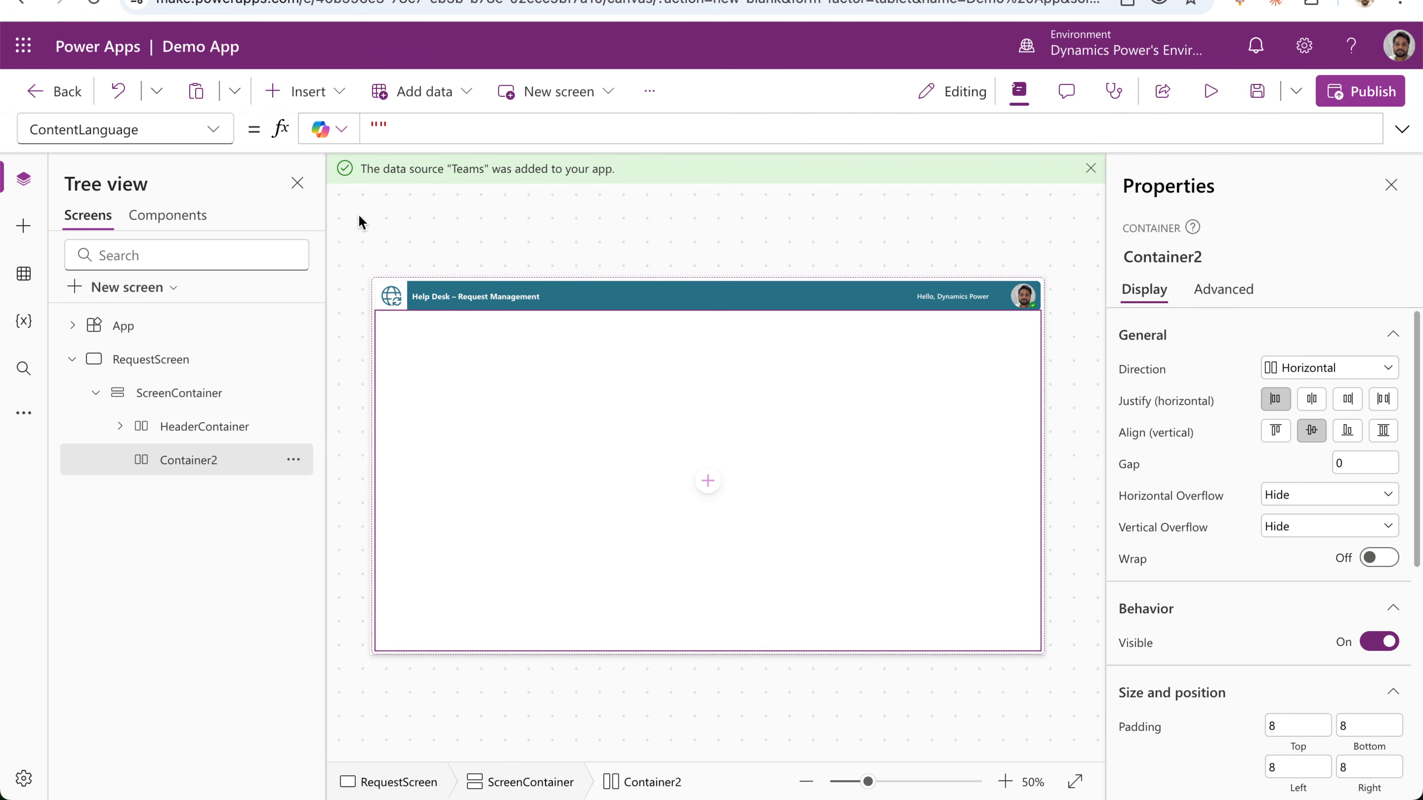
Rename the new horizontal container under HeaderContainer as MainContainer.
{"action": "left_click", "coordinate": [293, 459]}
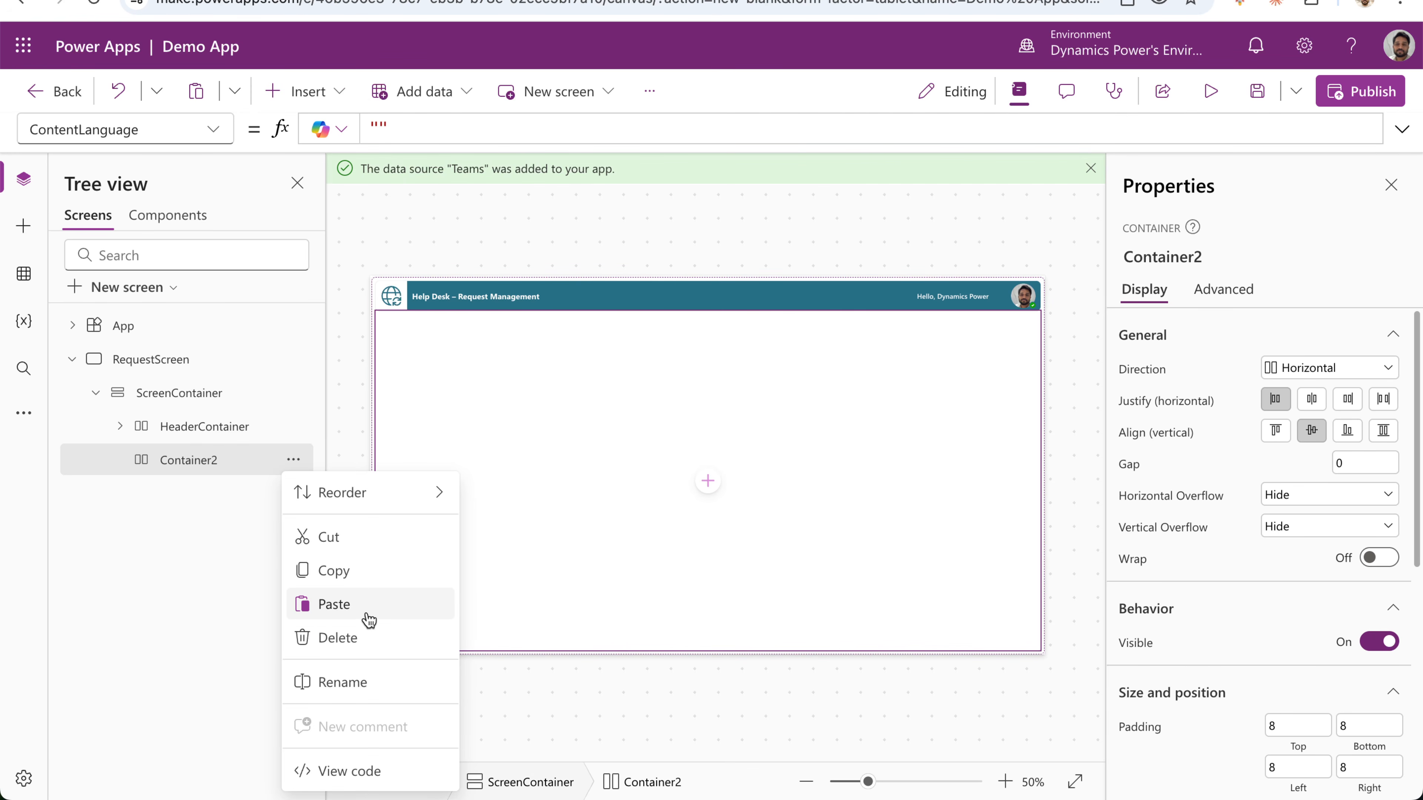
{"action": "left_click", "coordinate": [368, 665]}
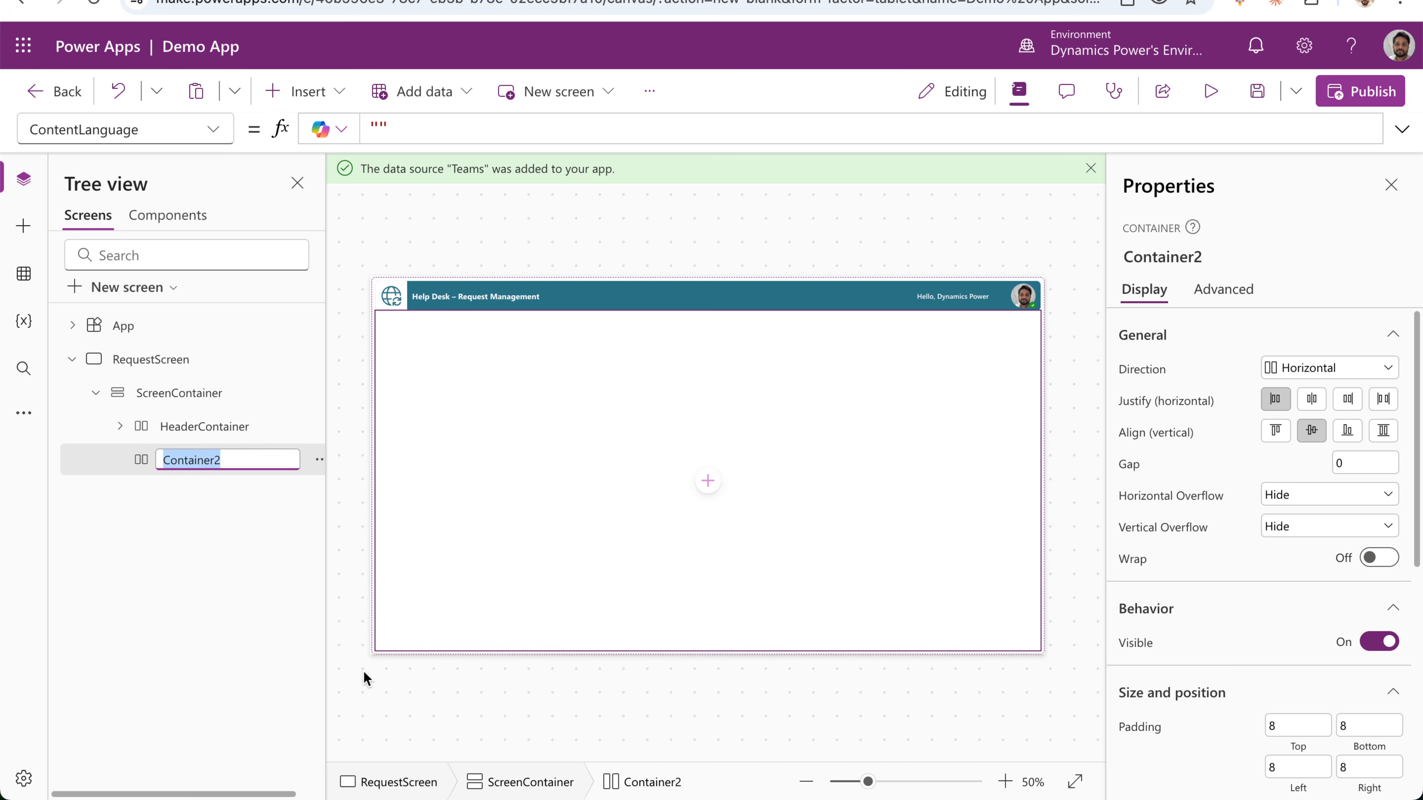
{"action": "key", "text": "Right"}
{"action": "key", "text": "BackSpace"}
{"action": "key", "text": "Left"}
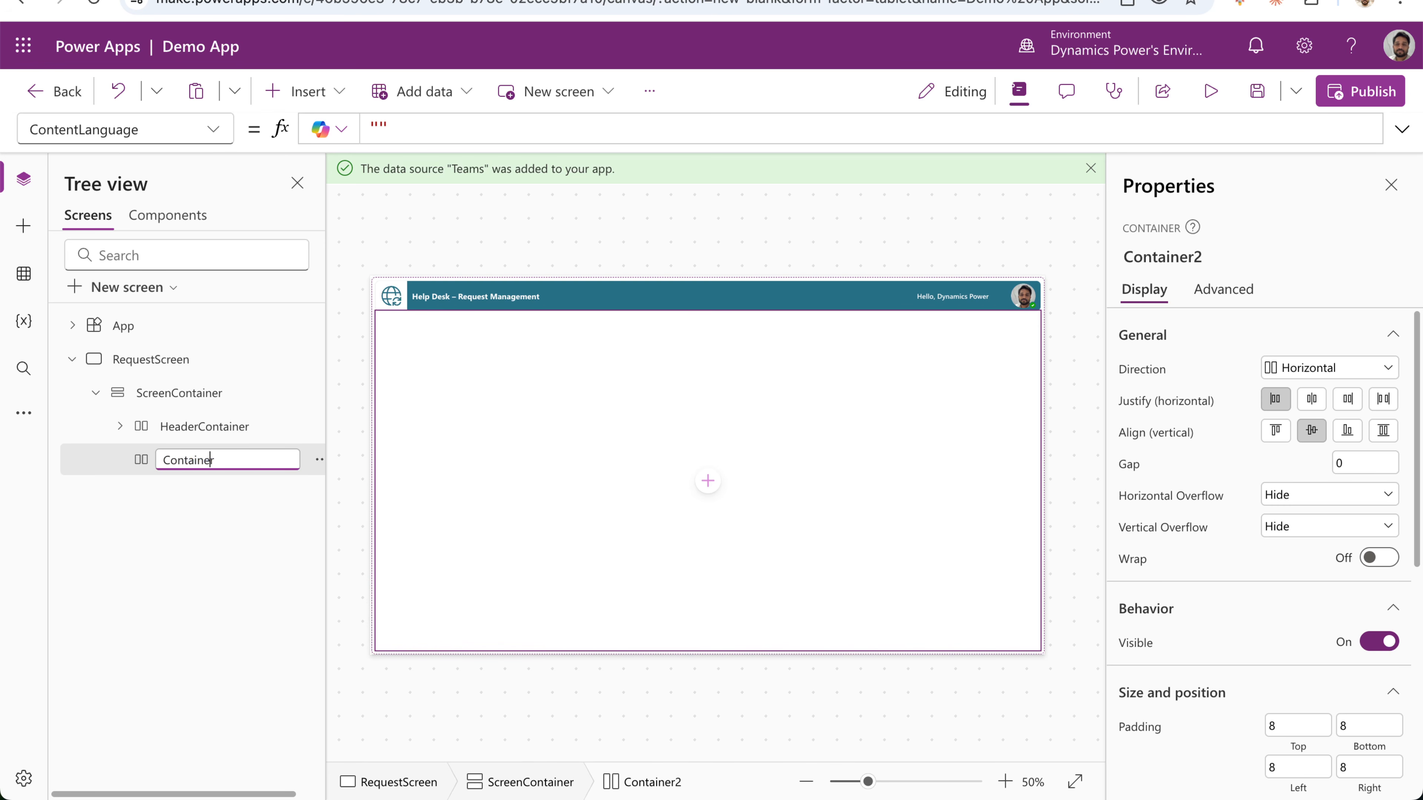
{"action": "type", "text": "Main"}
{"action": "left_click", "coordinate": [201, 473]}
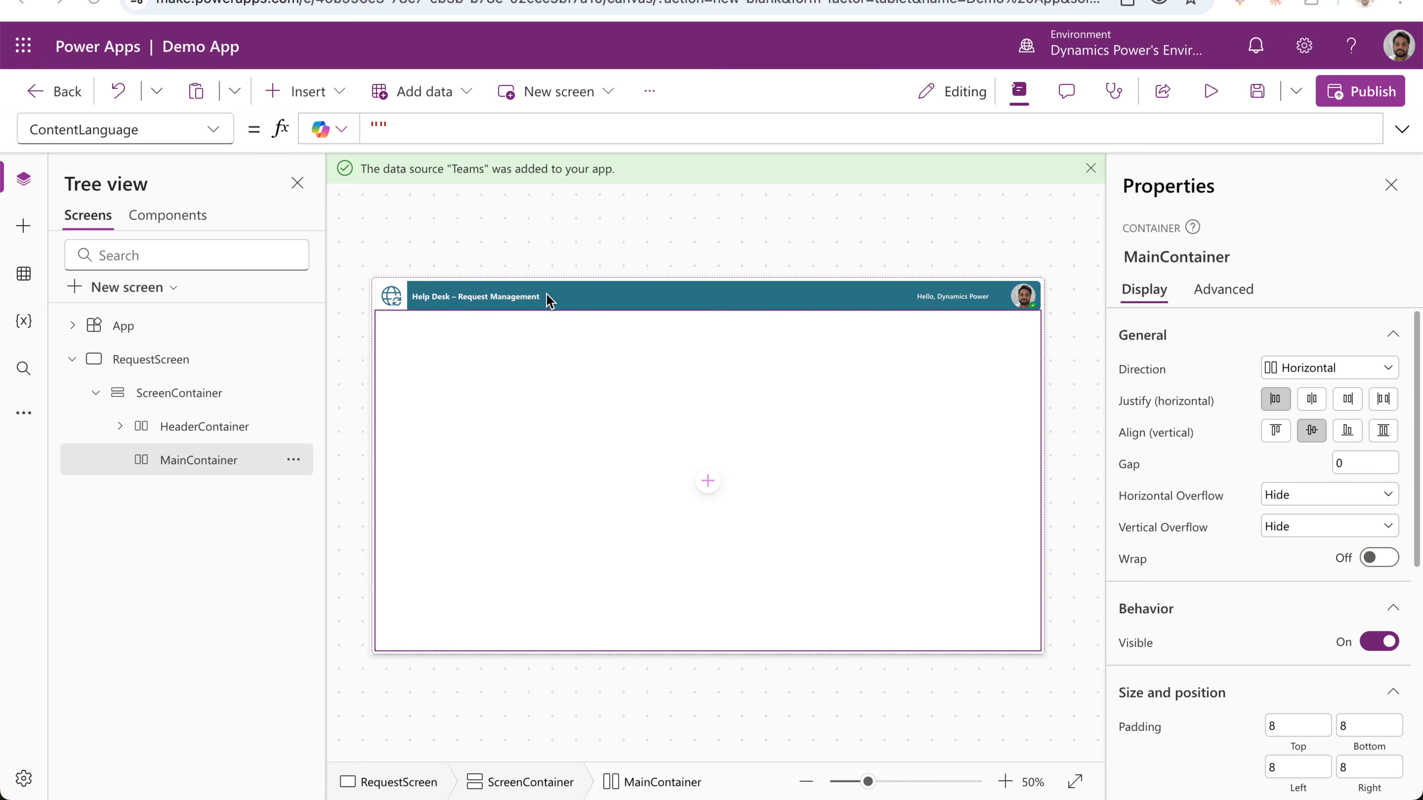
Look over HeaderContainer's contents, preview the app with the header in place, and return to editing.
{"action": "left_click", "coordinate": [119, 427]}
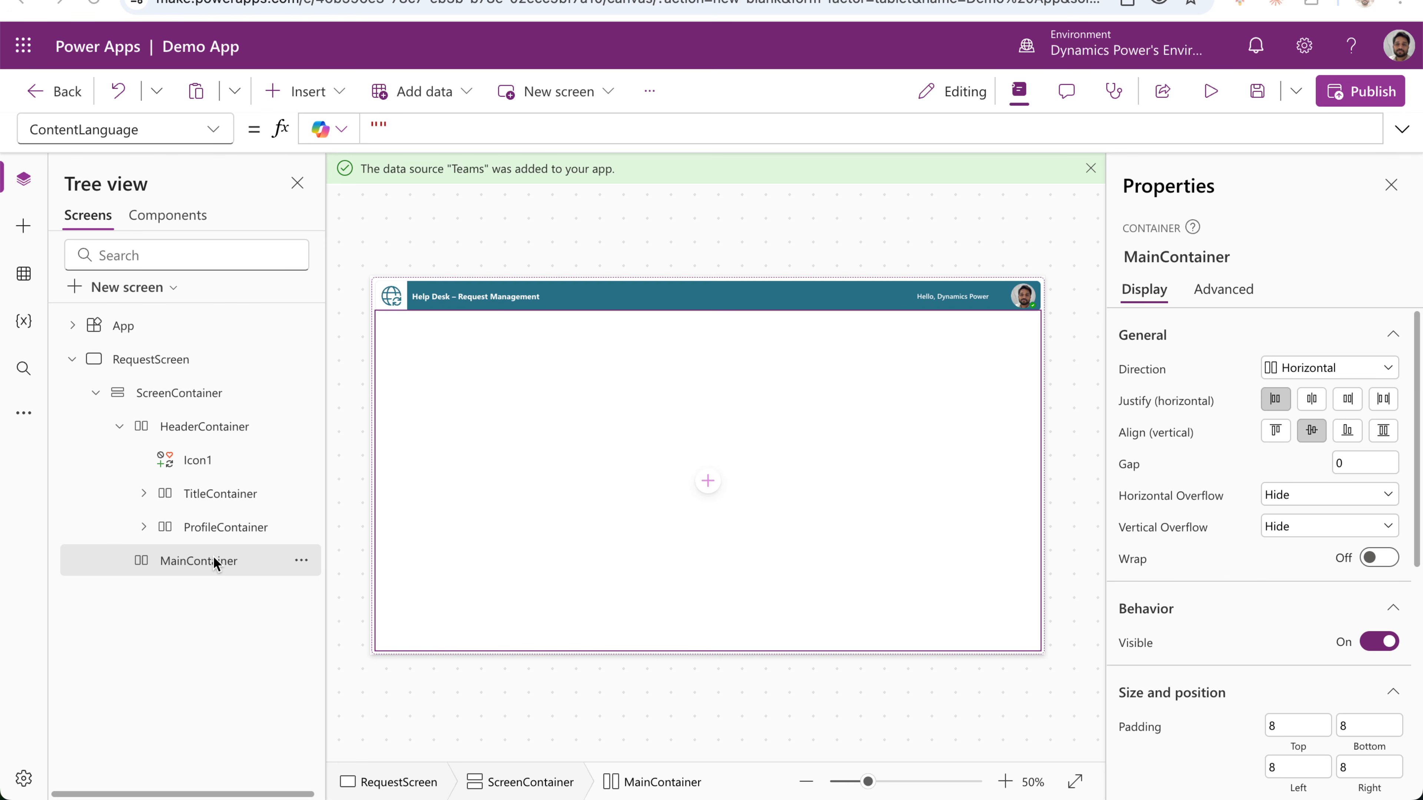
{"action": "left_click", "coordinate": [1207, 93]}
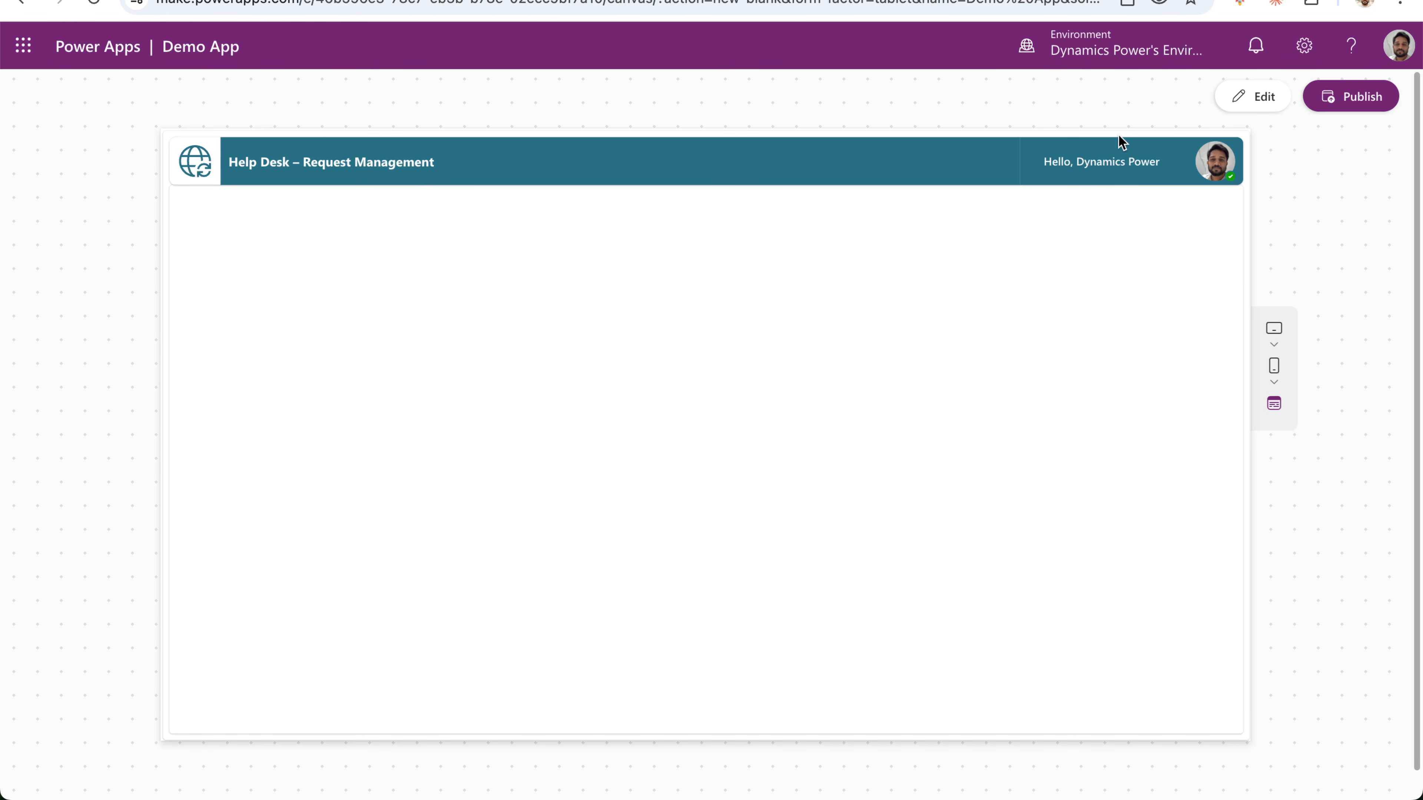
{"action": "left_click", "coordinate": [1265, 97]}
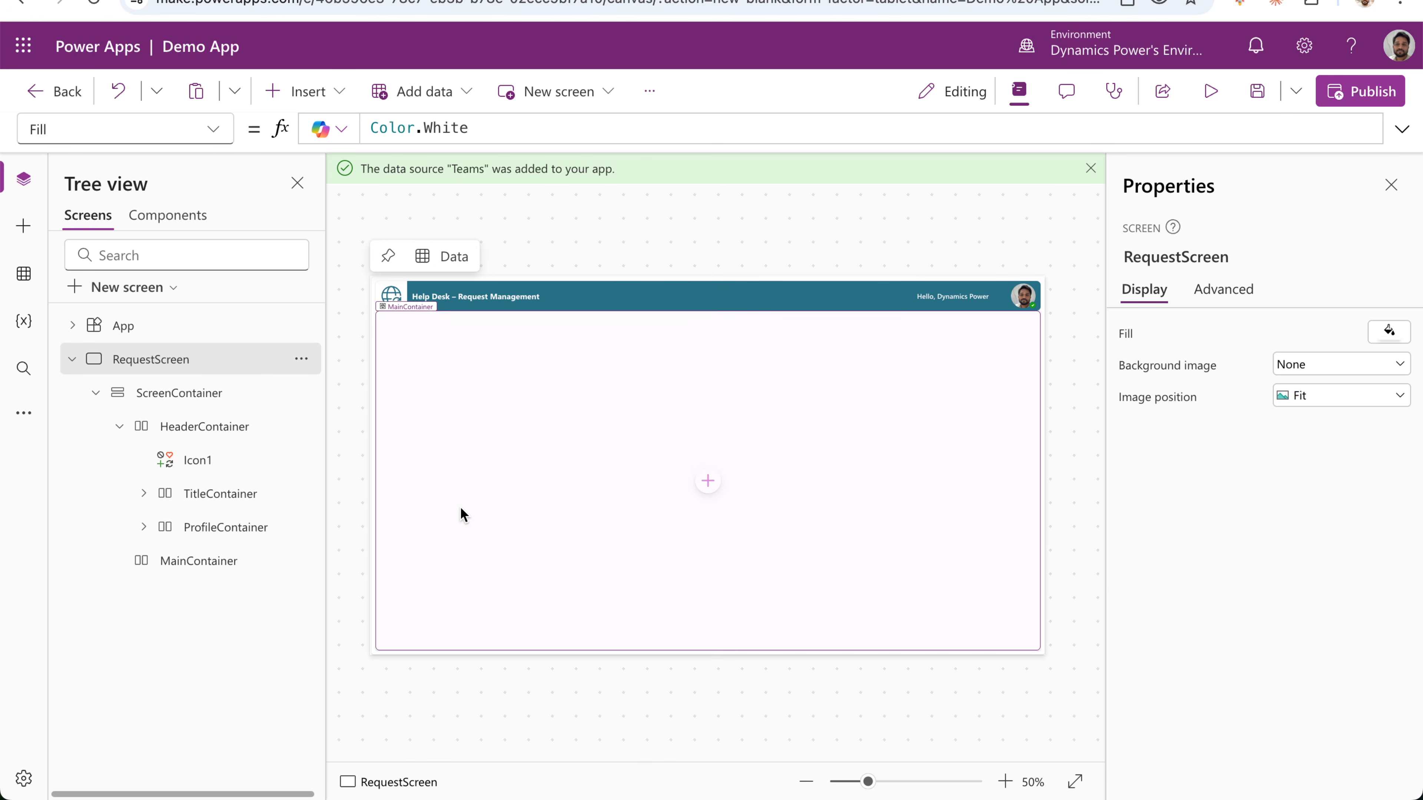
{"action": "left_click", "coordinate": [119, 427]}
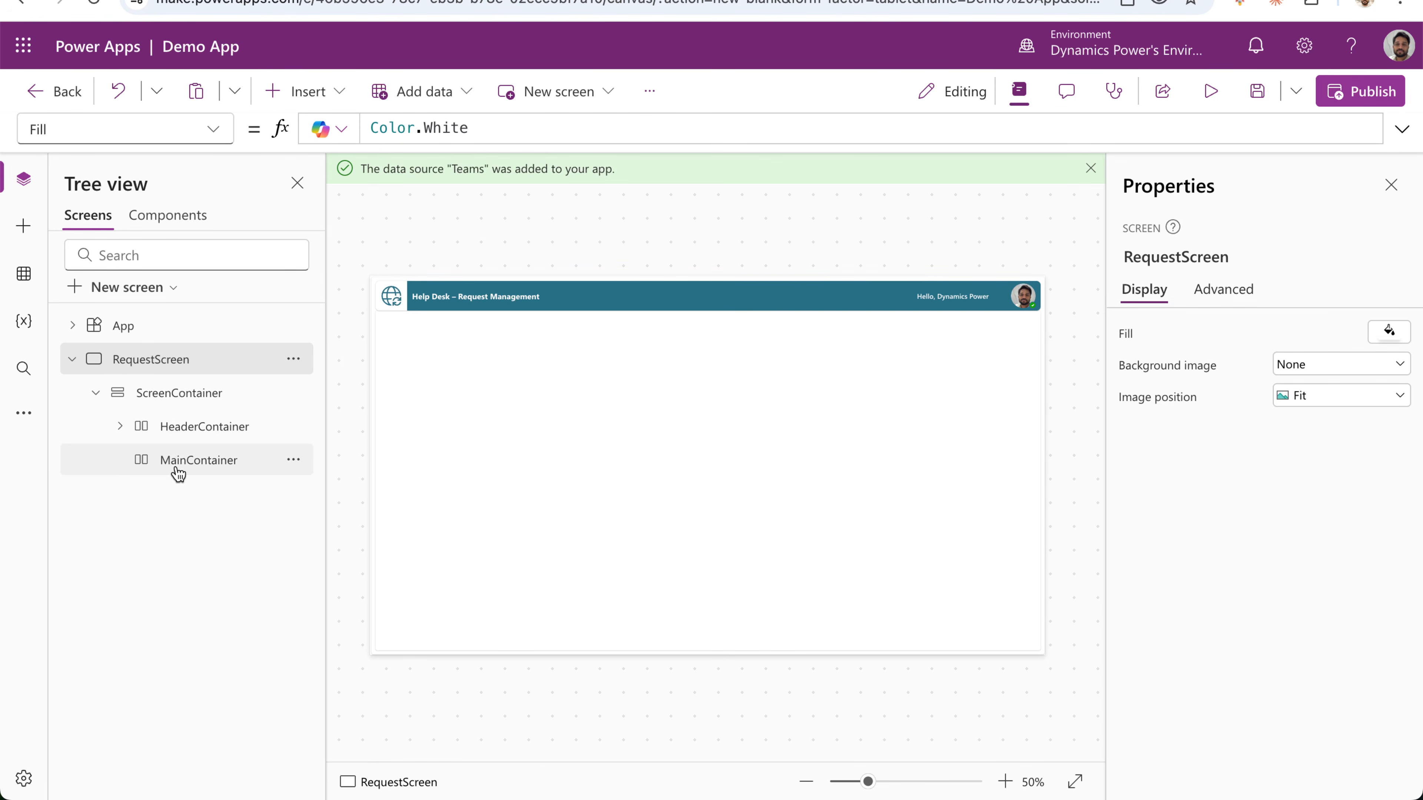
{"action": "left_click", "coordinate": [177, 470]}
{"action": "right_click", "coordinate": [194, 466]}
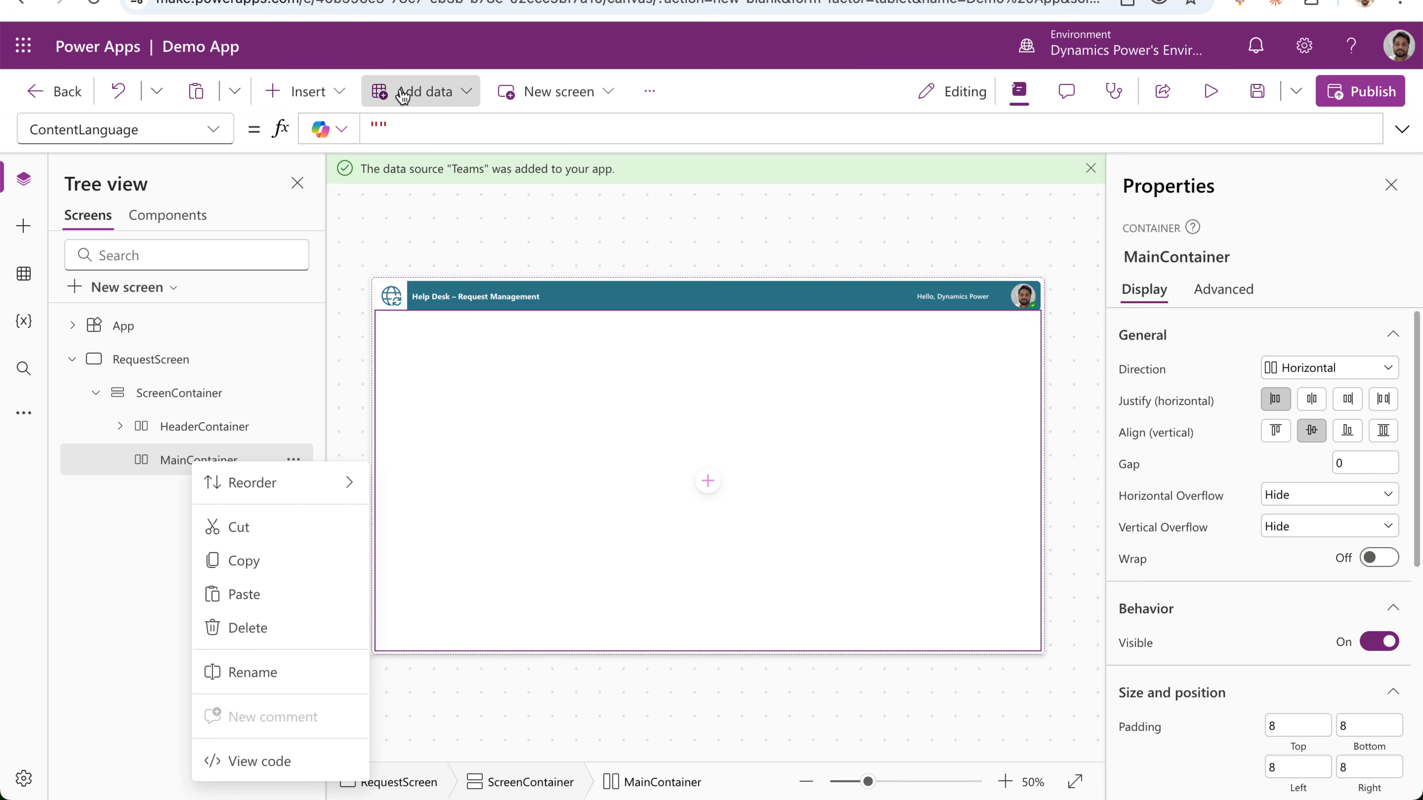
{"action": "left_click", "coordinate": [306, 91]}
{"action": "left_click", "coordinate": [345, 150]}
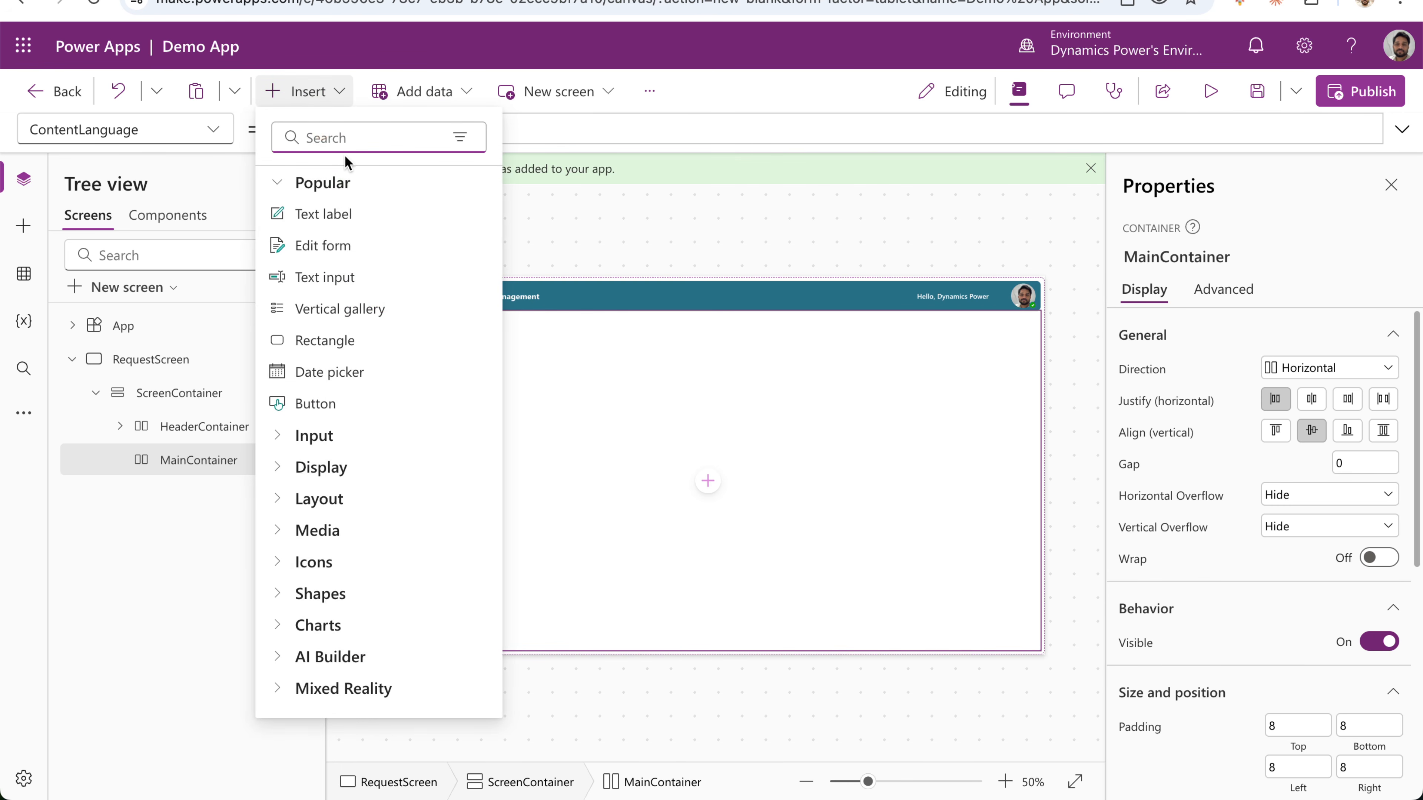
{"action": "type", "text": "cont"}
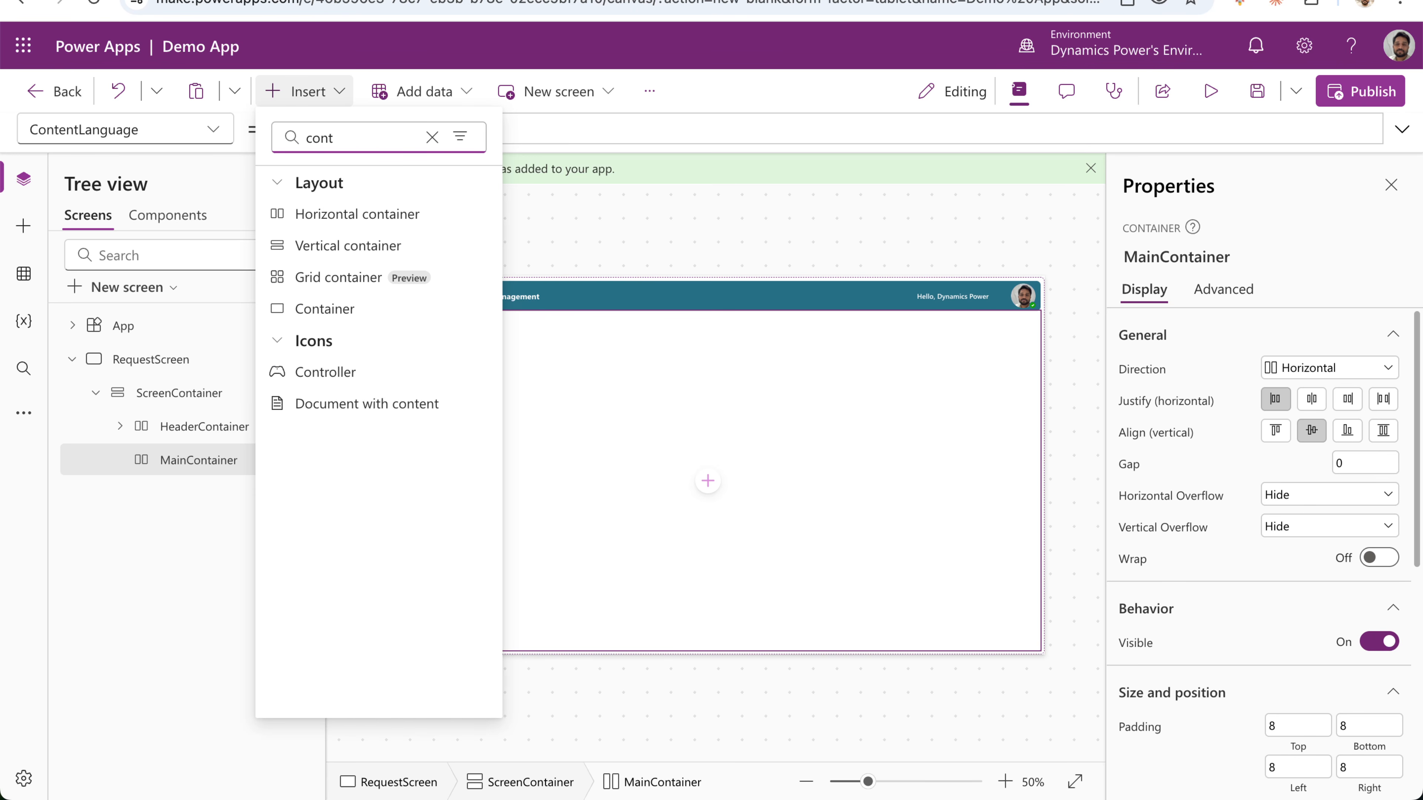
{"action": "left_click", "coordinate": [341, 216]}
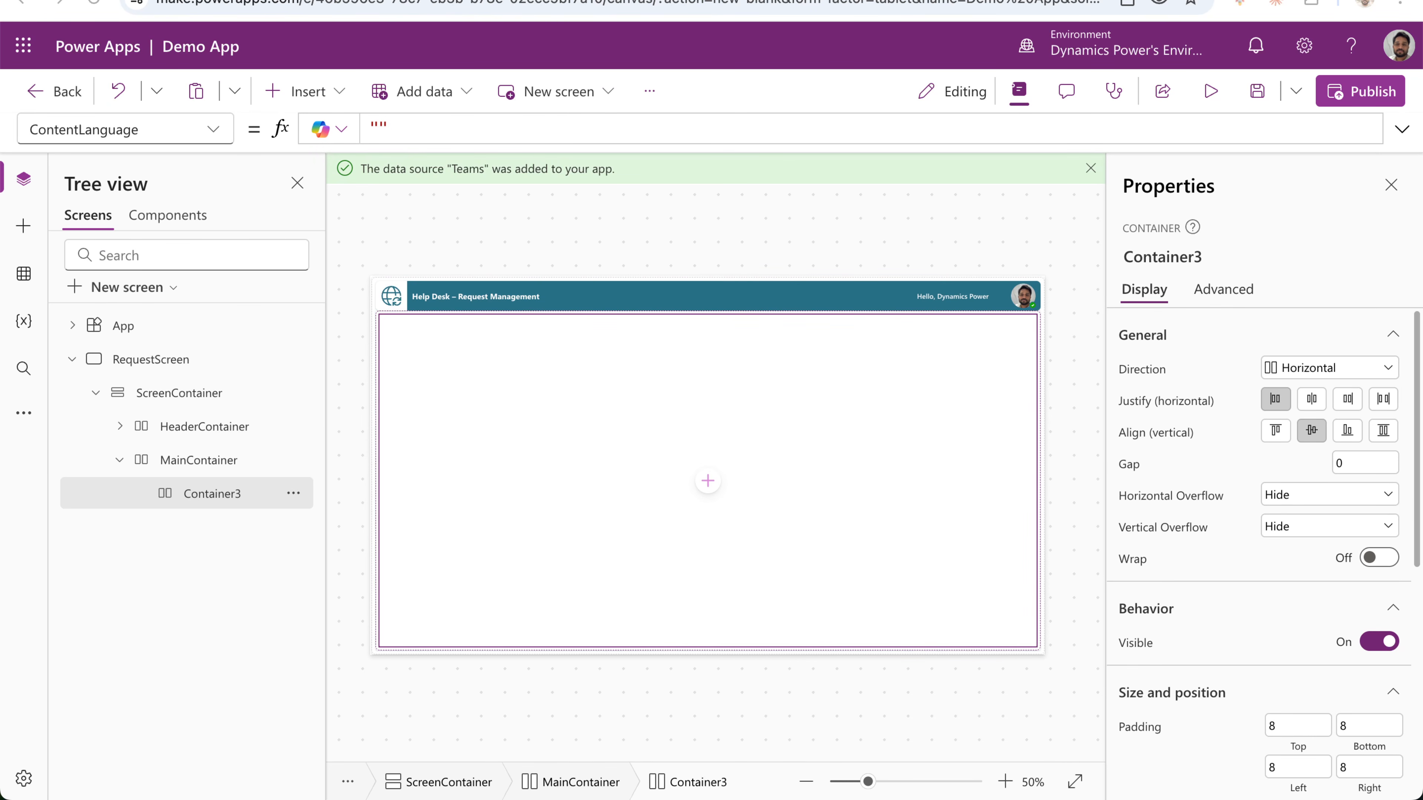
{"action": "right_click", "coordinate": [227, 497]}
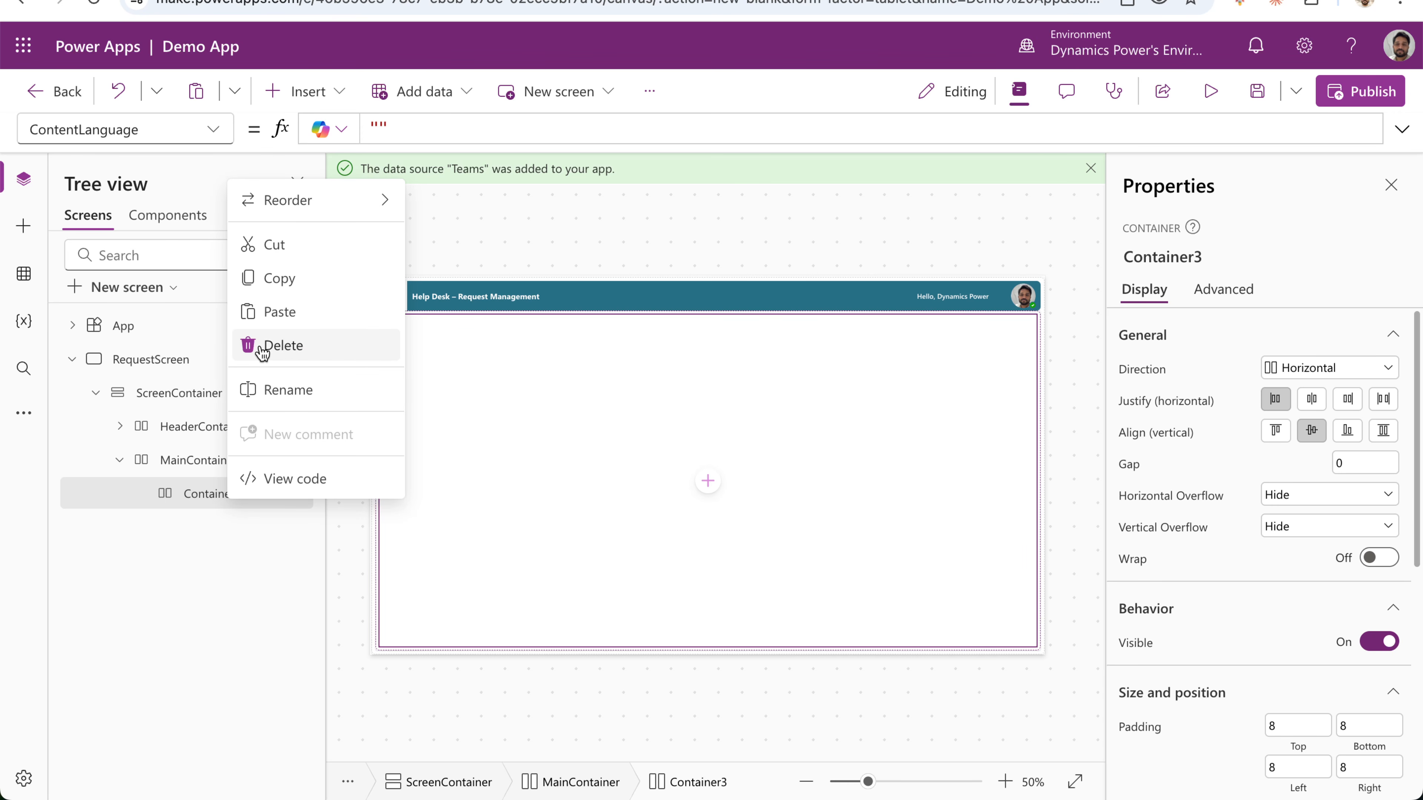
{"action": "left_click", "coordinate": [312, 344]}
Insert a vertical container inside MainContainer and rename it DataContainer.
{"action": "left_click", "coordinate": [308, 100]}
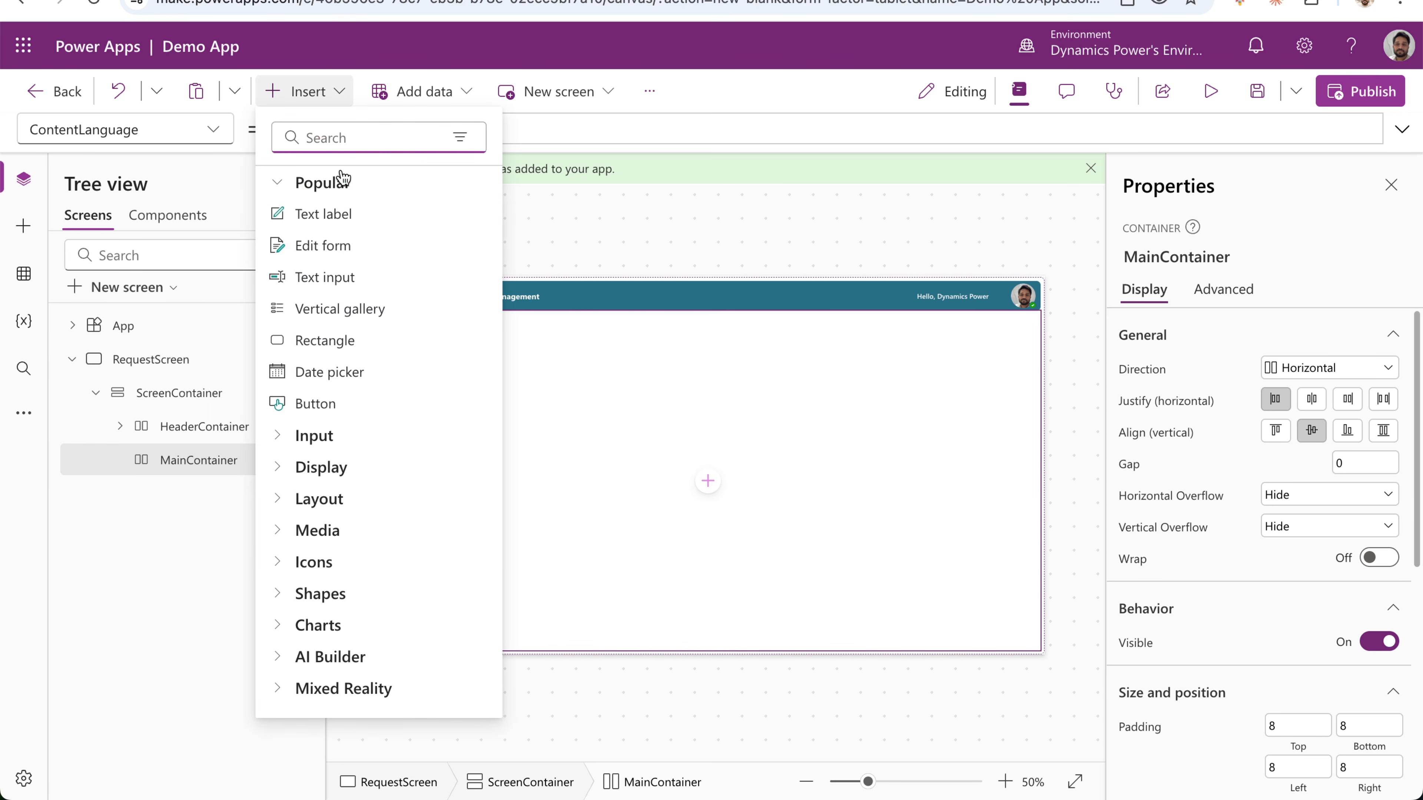
{"action": "type", "text": "conta"}
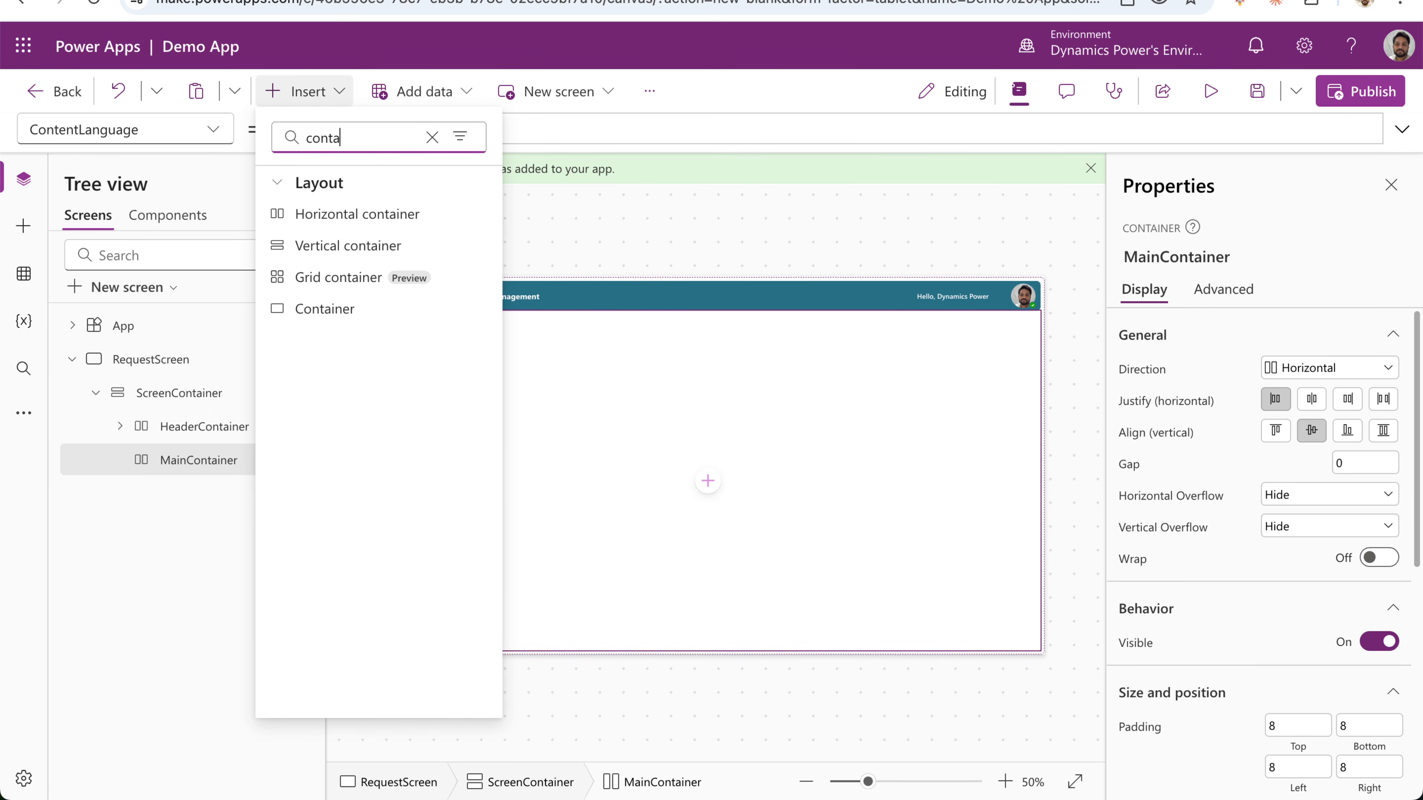
{"action": "left_click", "coordinate": [343, 237]}
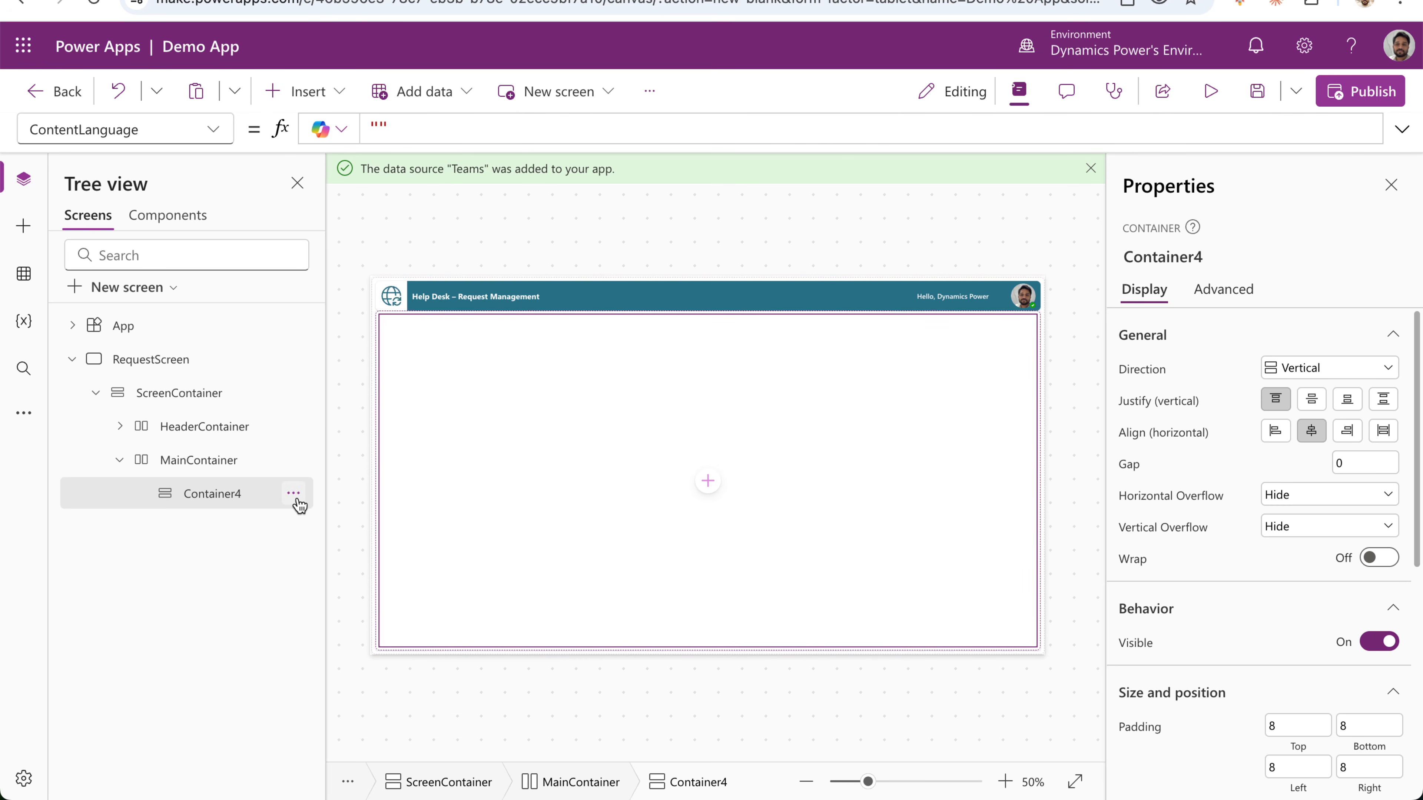
{"action": "left_click", "coordinate": [294, 494]}
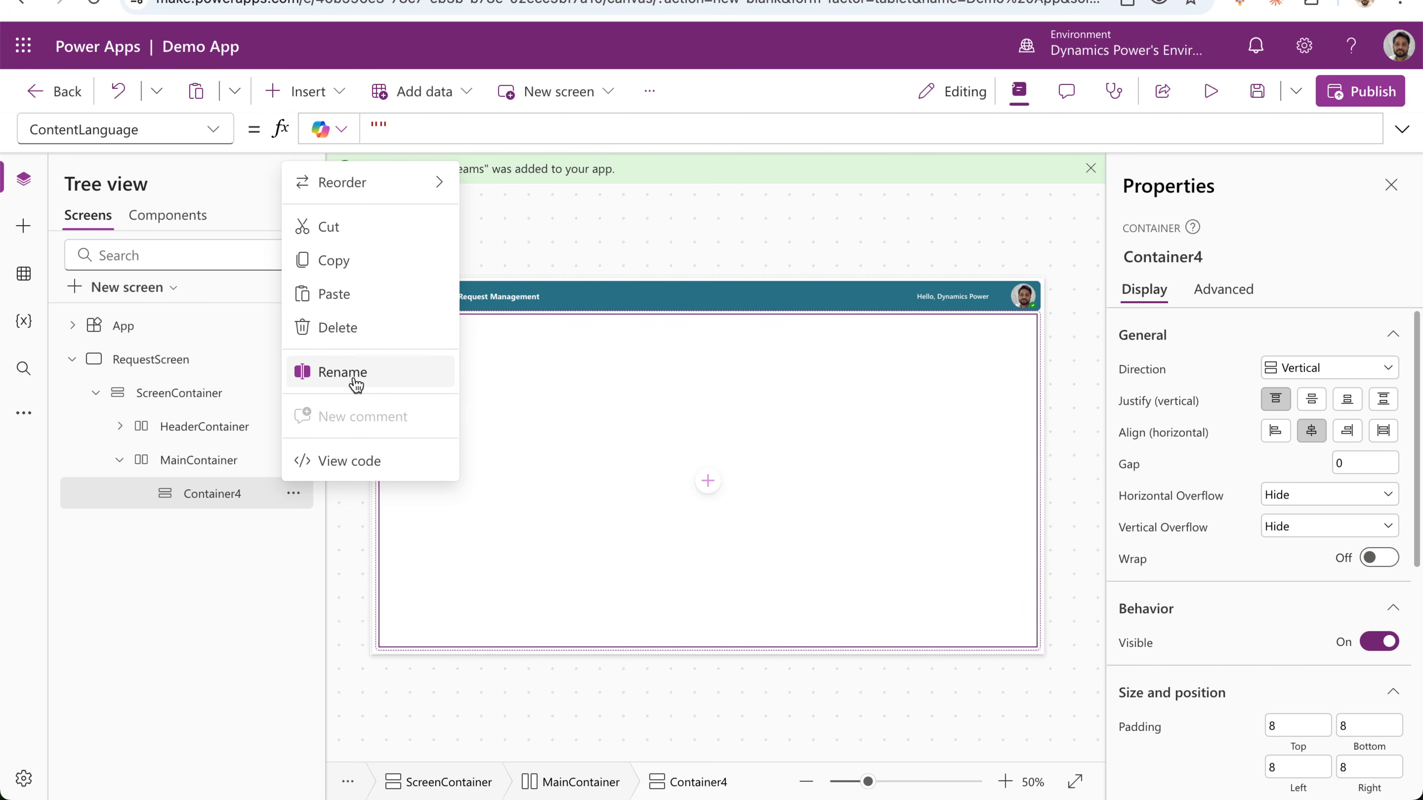
{"action": "left_click", "coordinate": [356, 384]}
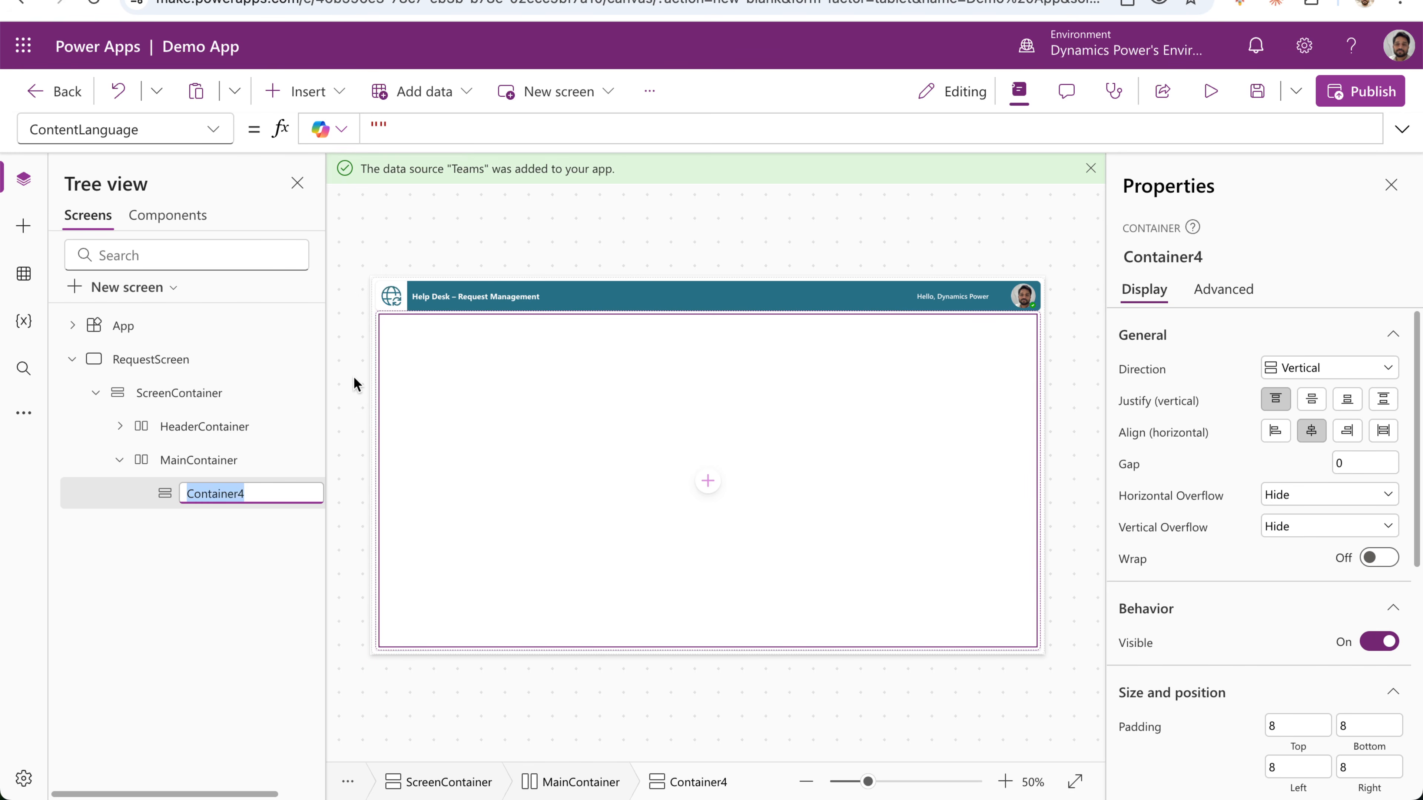
{"action": "key", "text": "Left"}
{"action": "type", "text": "Data"}
{"action": "key", "text": "Right"}
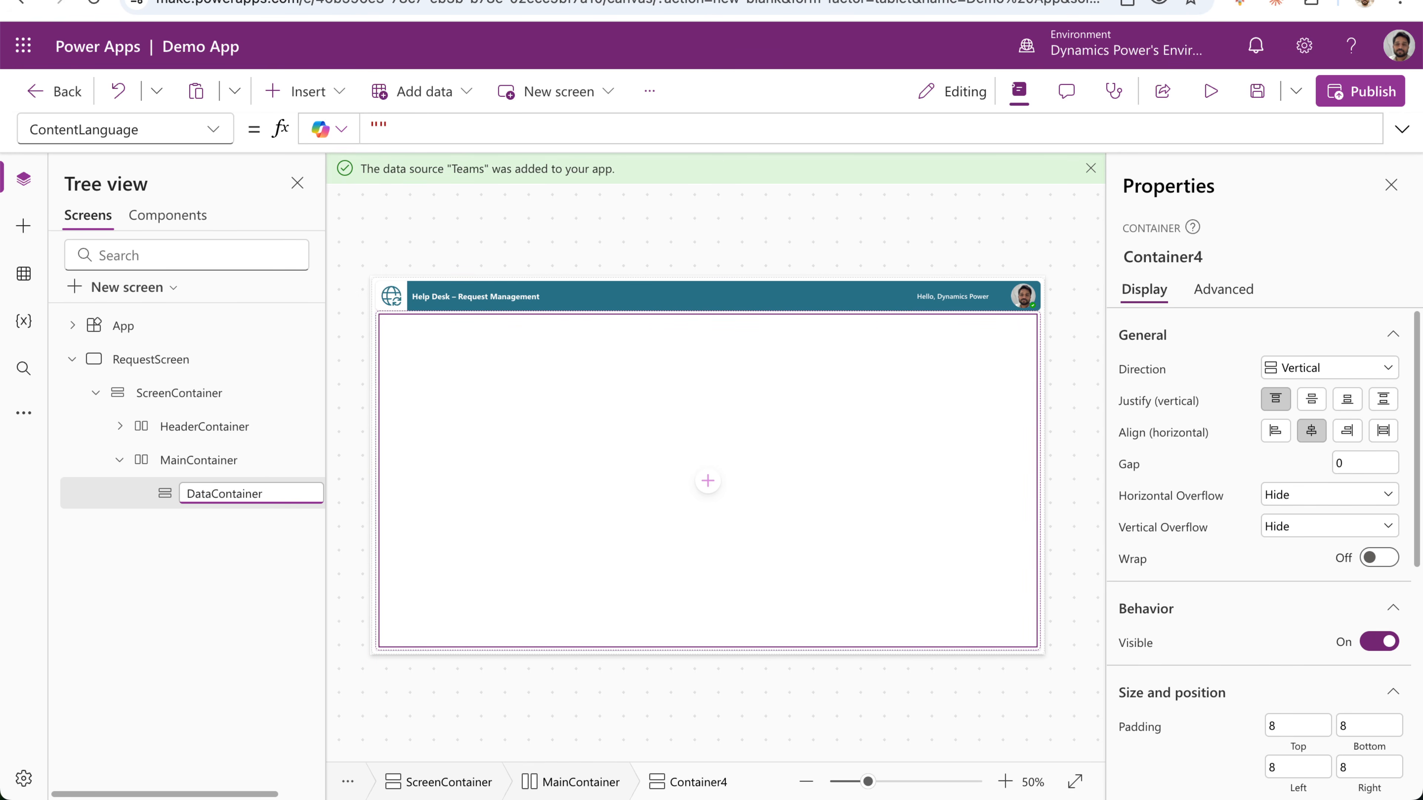
{"action": "key", "text": "Escape"}
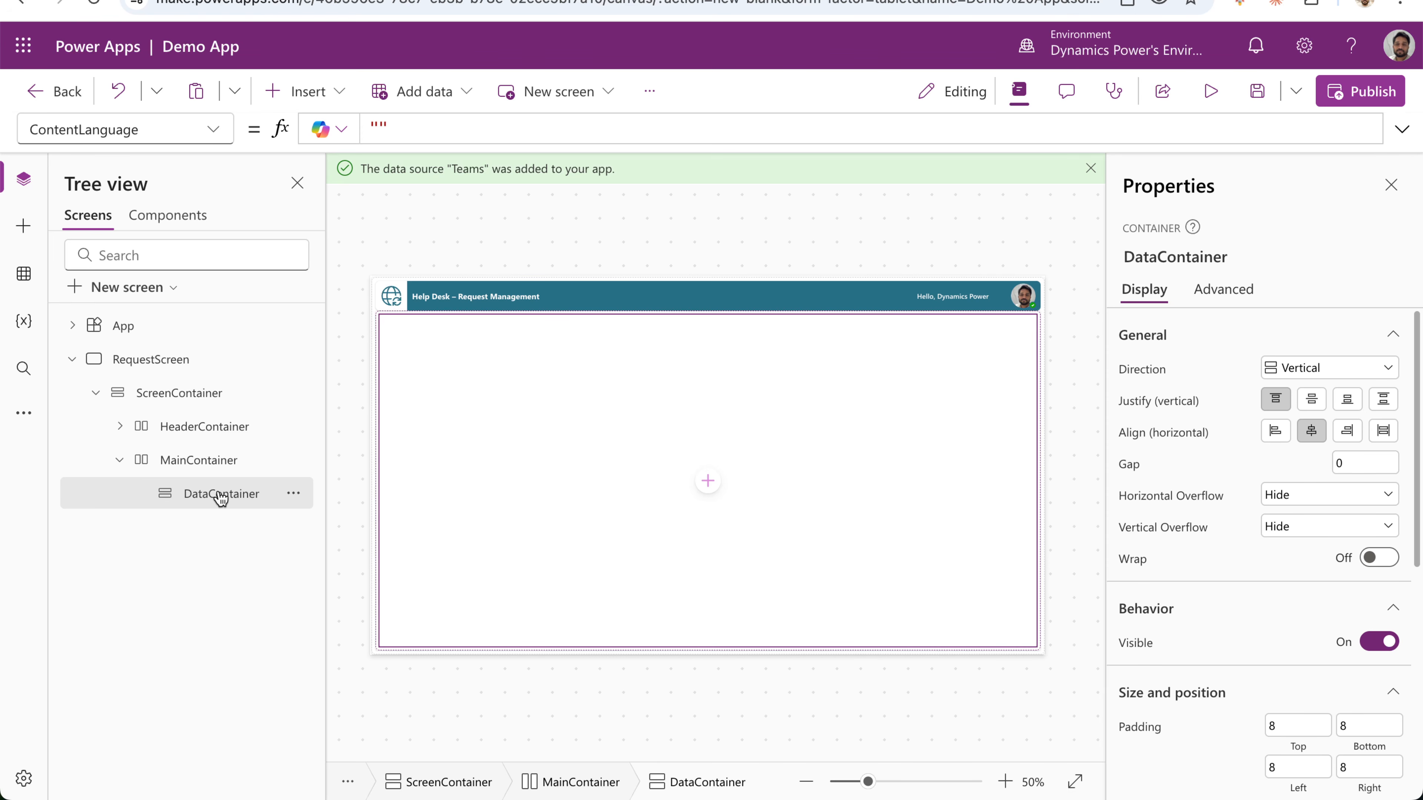
Insert a blank flexible height gallery inside DataContainer.
{"action": "left_click", "coordinate": [316, 110]}
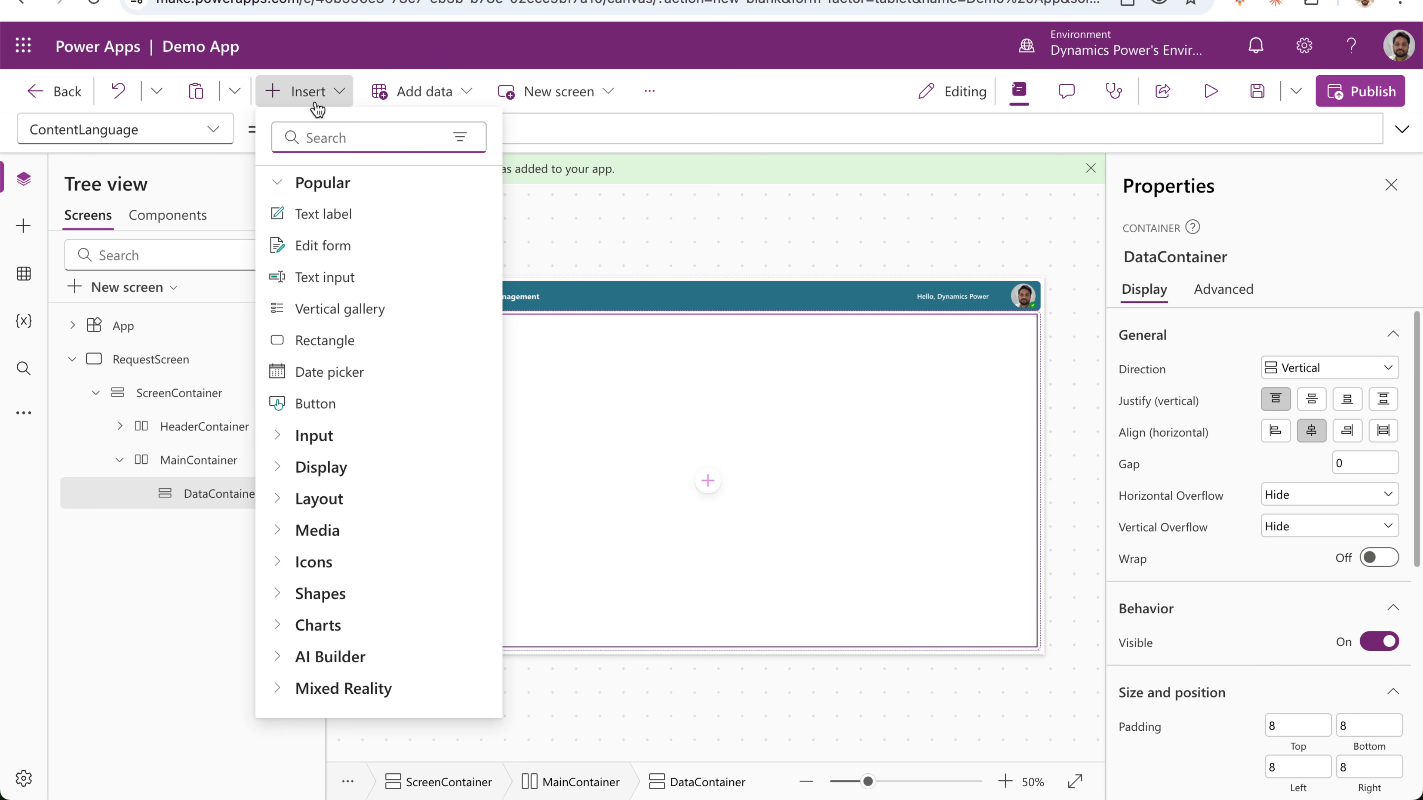
{"action": "type", "text": "gallery"}
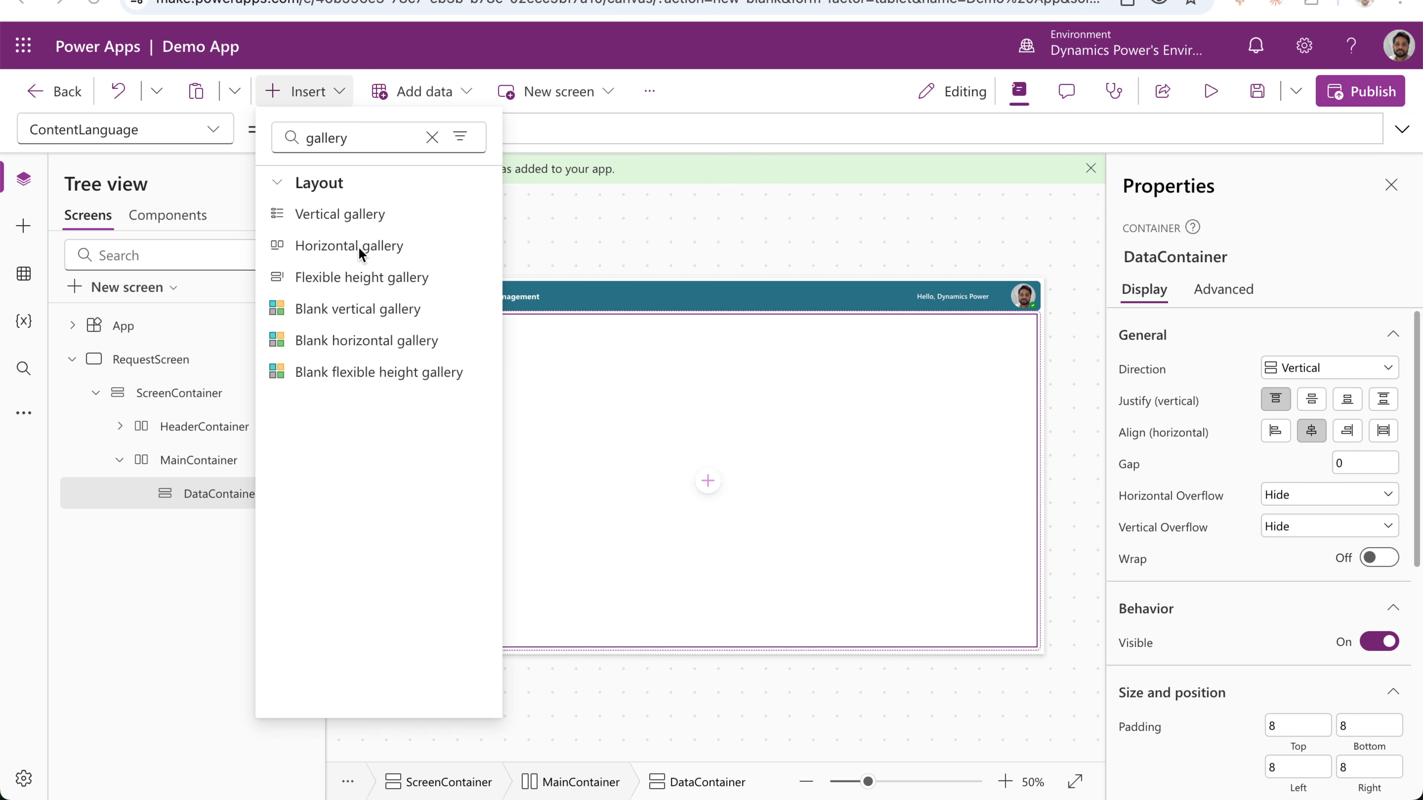
{"action": "left_click", "coordinate": [393, 370]}
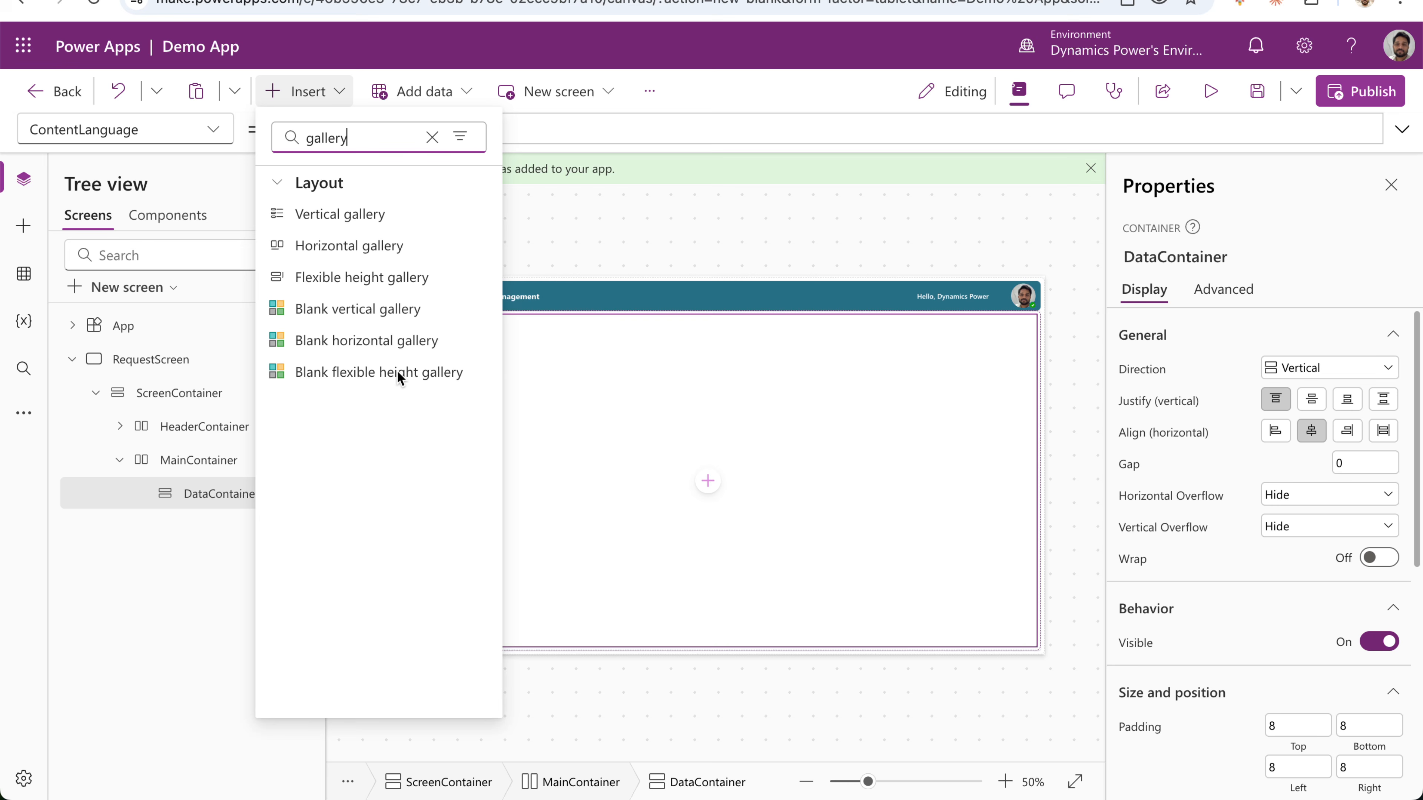
{"action": "left_click", "coordinate": [331, 372]}
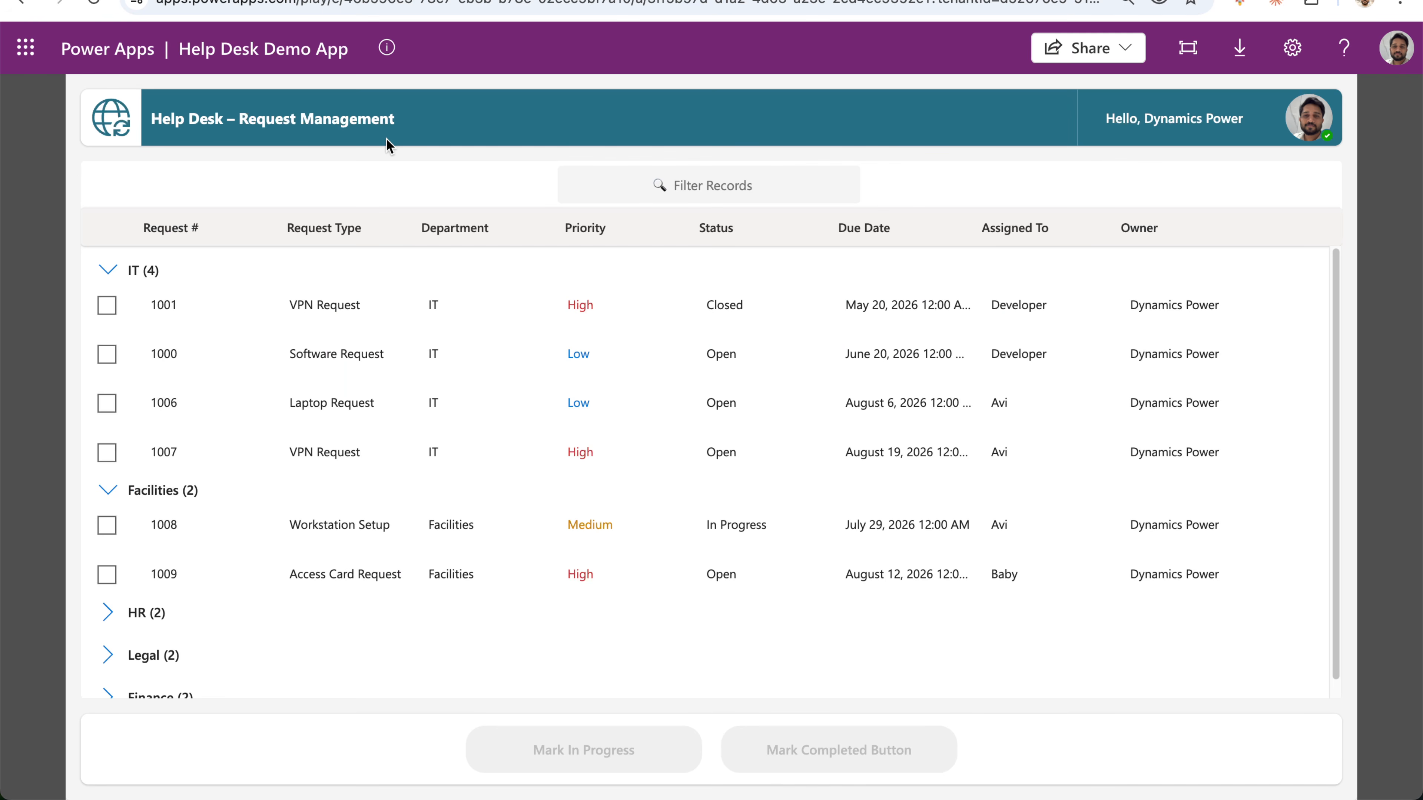
Examine how the department groups collapse and expand in the finished Help Desk Demo App, using IT, Facilities and HR.
{"action": "left_click", "coordinate": [109, 271]}
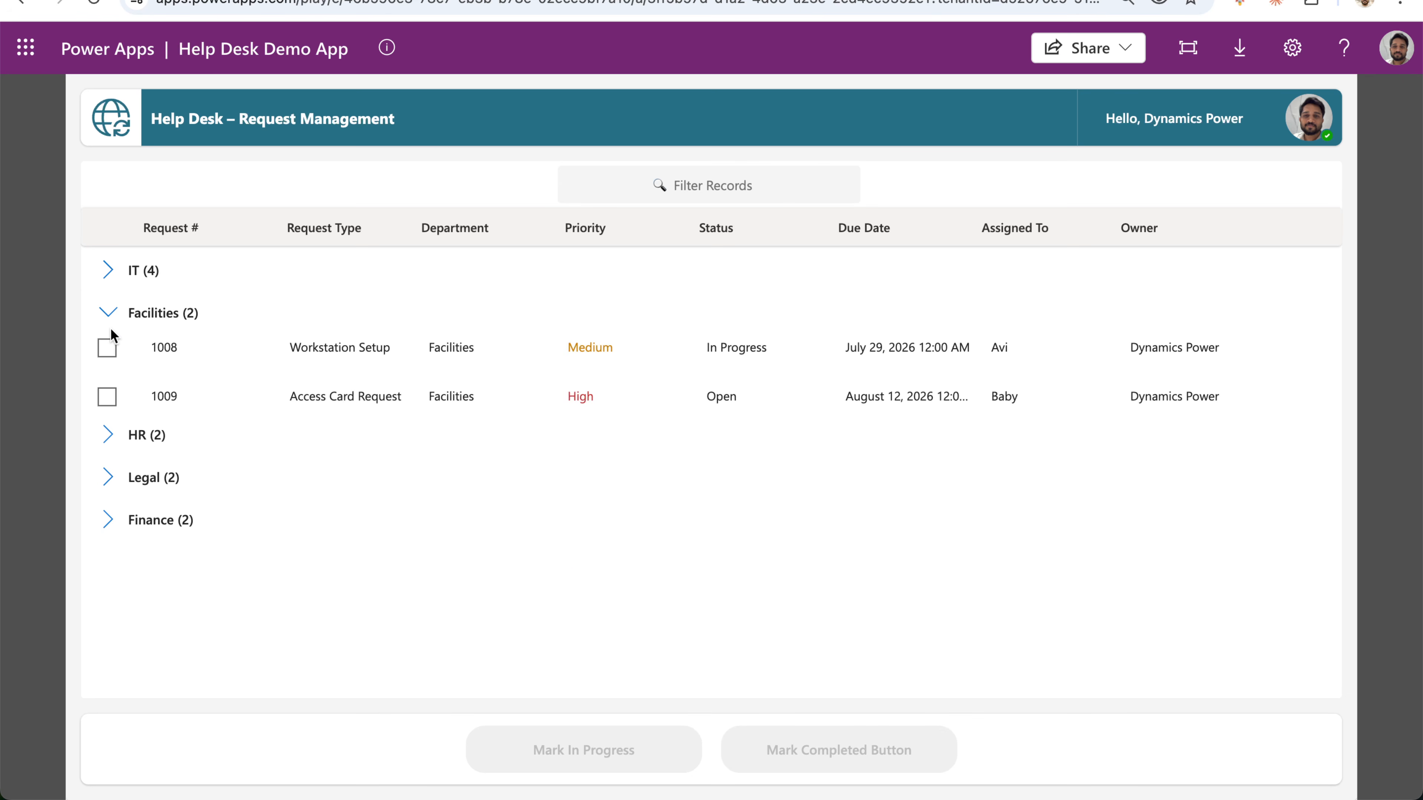
{"action": "left_click", "coordinate": [109, 321]}
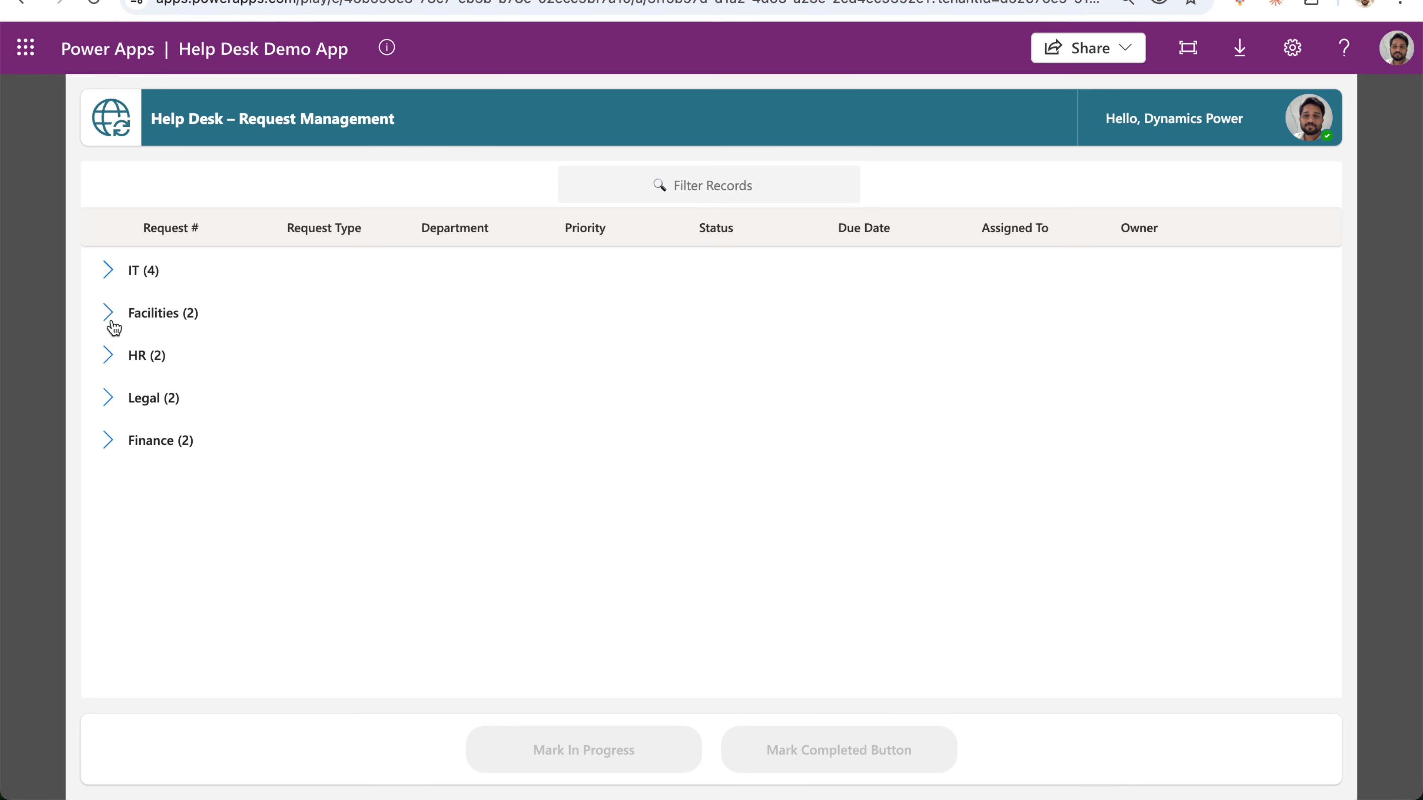
{"action": "left_click", "coordinate": [110, 315]}
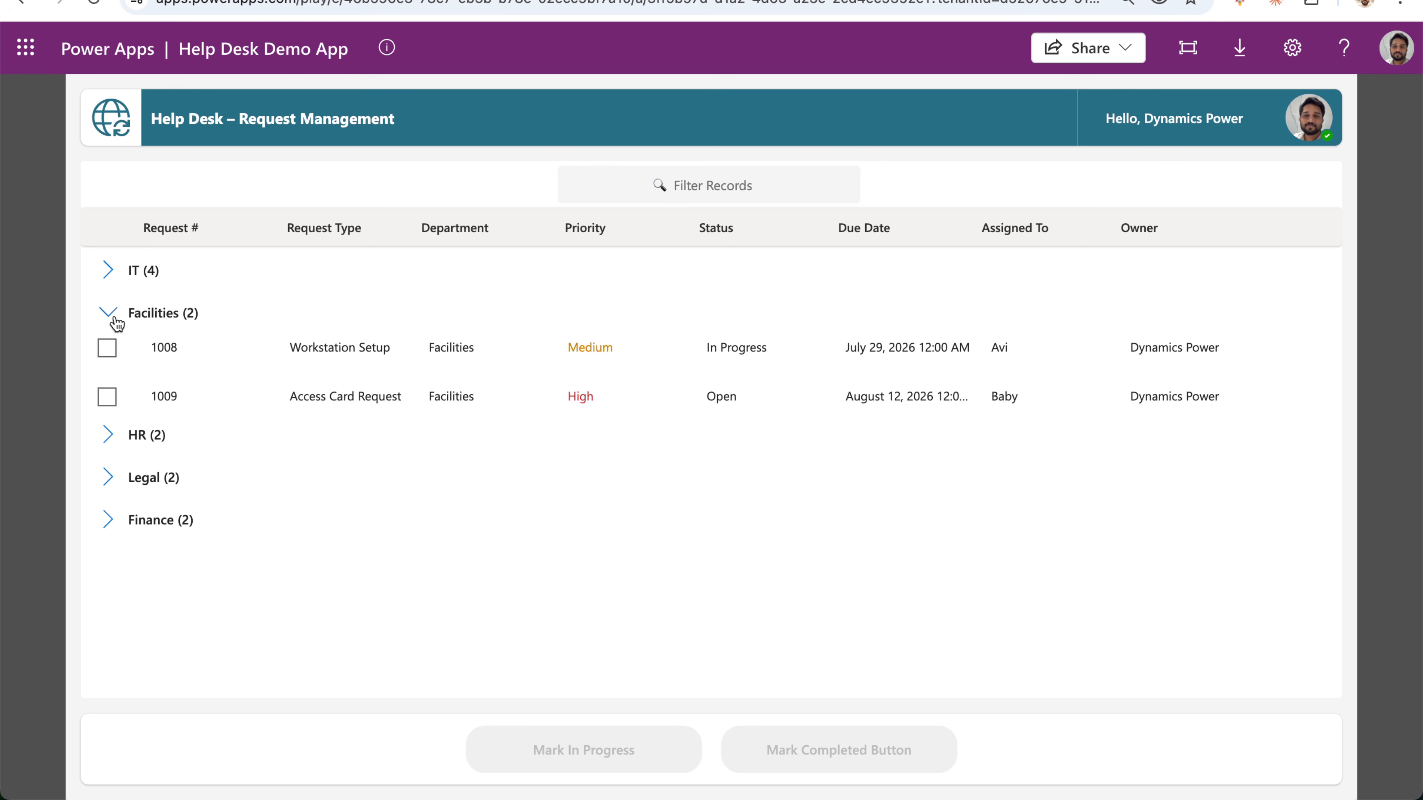
{"action": "left_click", "coordinate": [107, 437]}
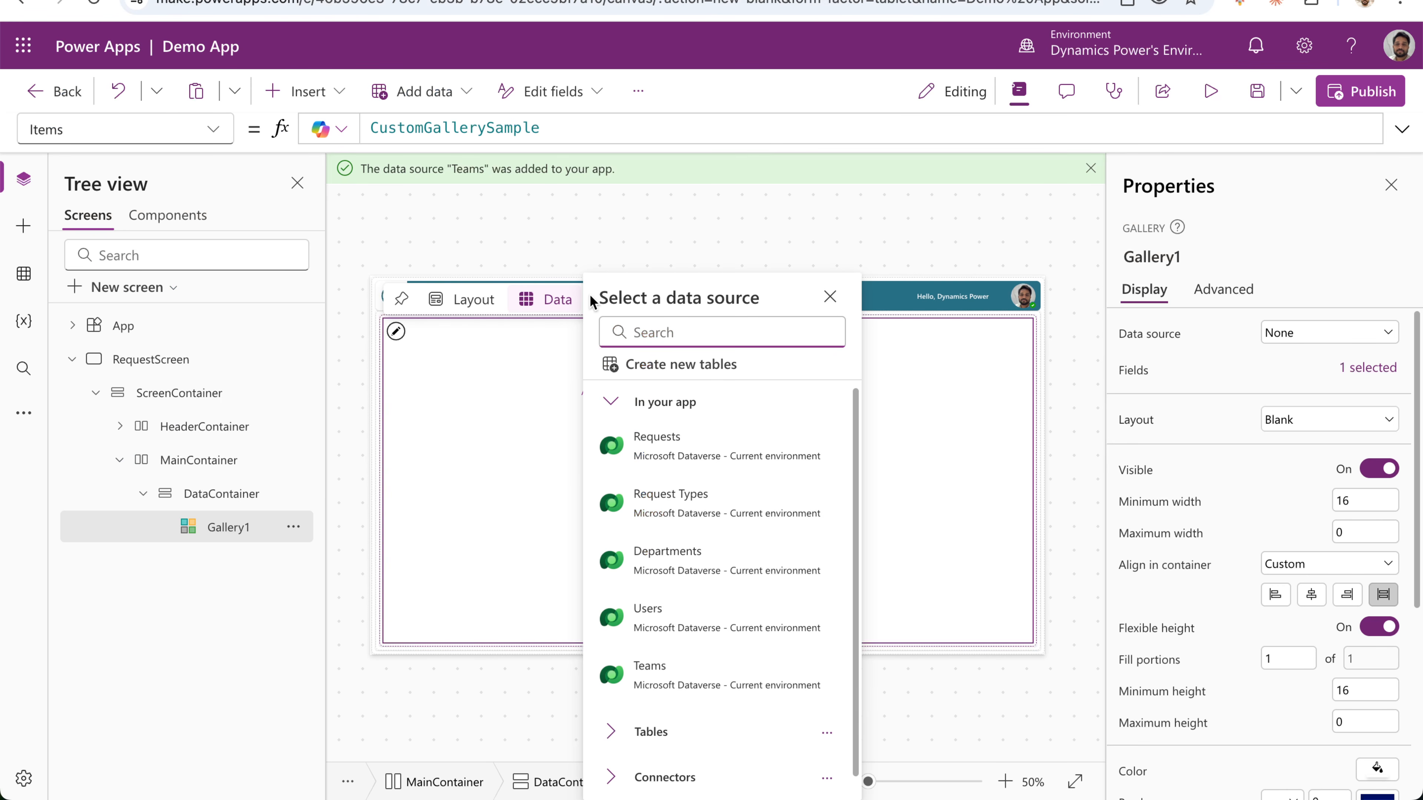
In the Demo App editor, connect the new gallery to the Requests table and rename it GroupsGallery.
{"action": "left_click", "coordinate": [685, 438]}
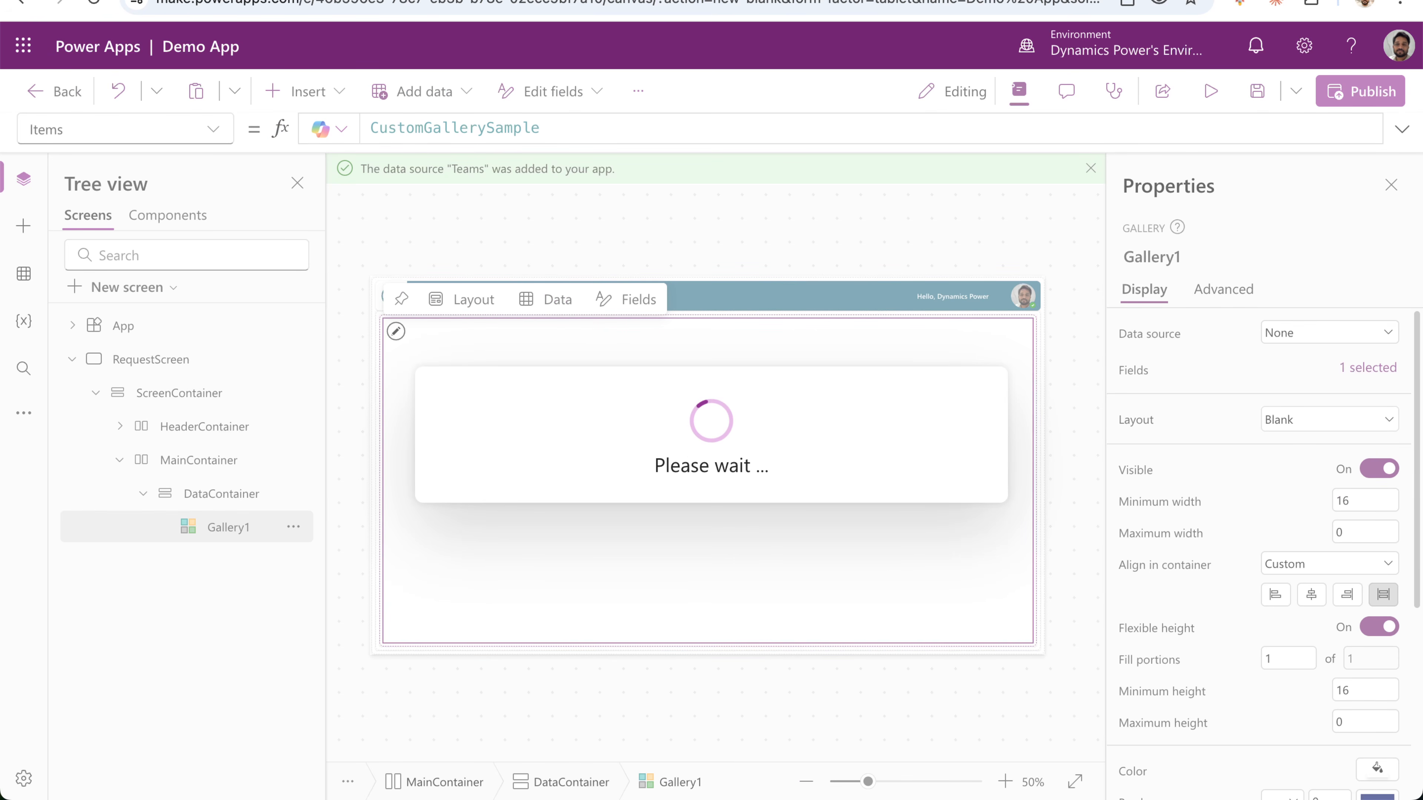
{"action": "left_click", "coordinate": [293, 530]}
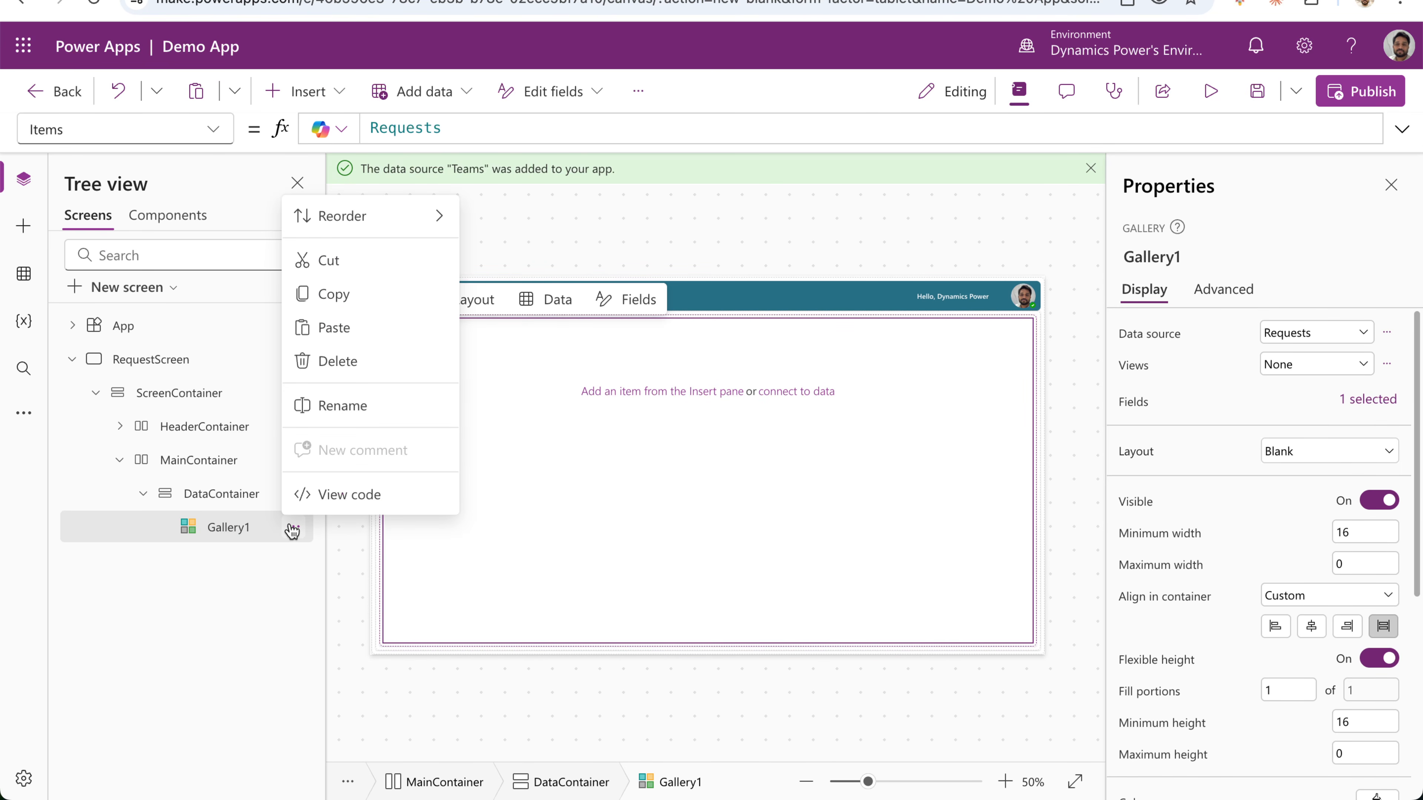
{"action": "left_click", "coordinate": [336, 400]}
{"action": "key", "text": "End"}
{"action": "key", "text": "BackSpace"}
{"action": "key", "text": "Left"}
{"action": "key", "text": "Left"}
{"action": "key", "text": "Left"}
{"action": "key", "text": "Left"}
{"action": "key", "text": "Left"}
{"action": "key", "text": "Left"}
{"action": "key", "text": "Left"}
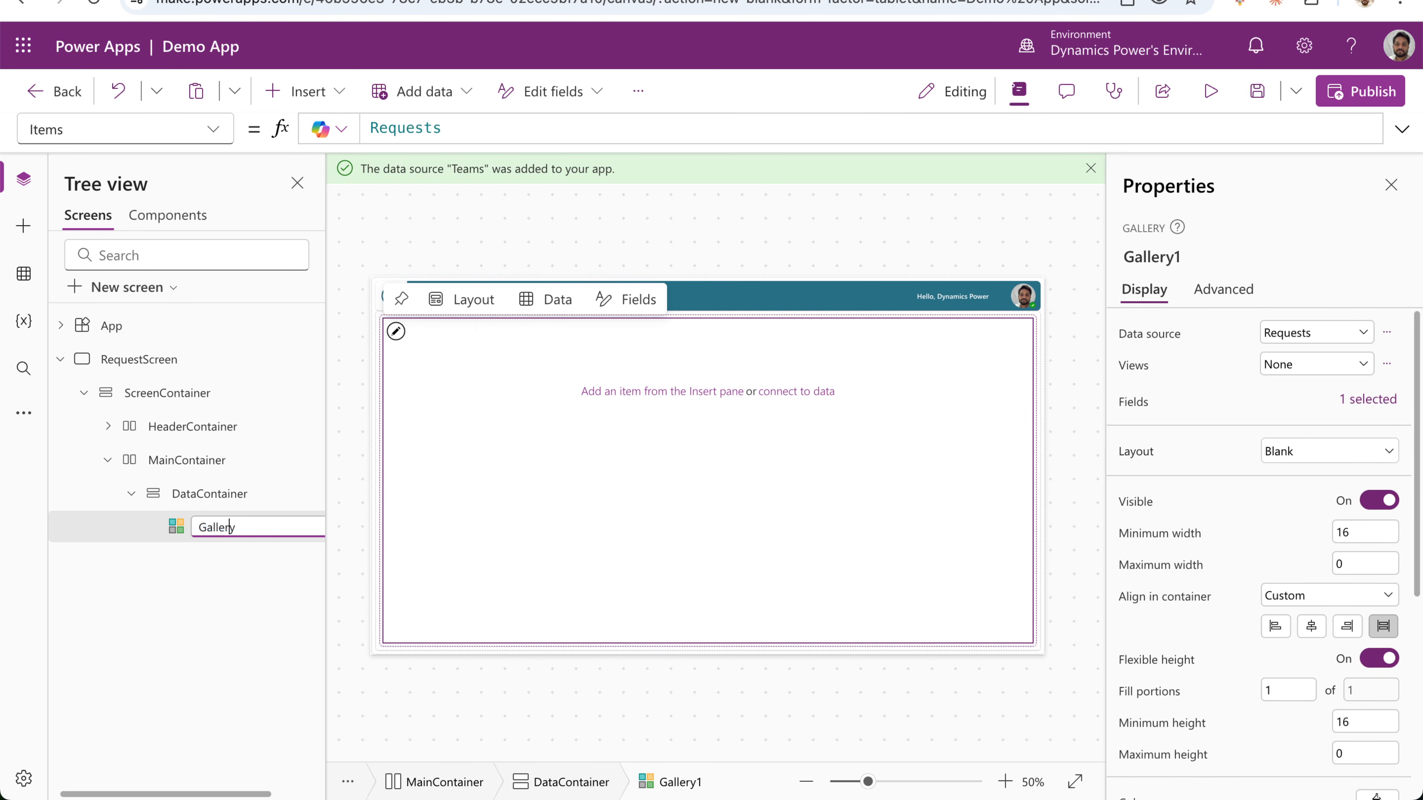
{"action": "type", "text": "Group"}
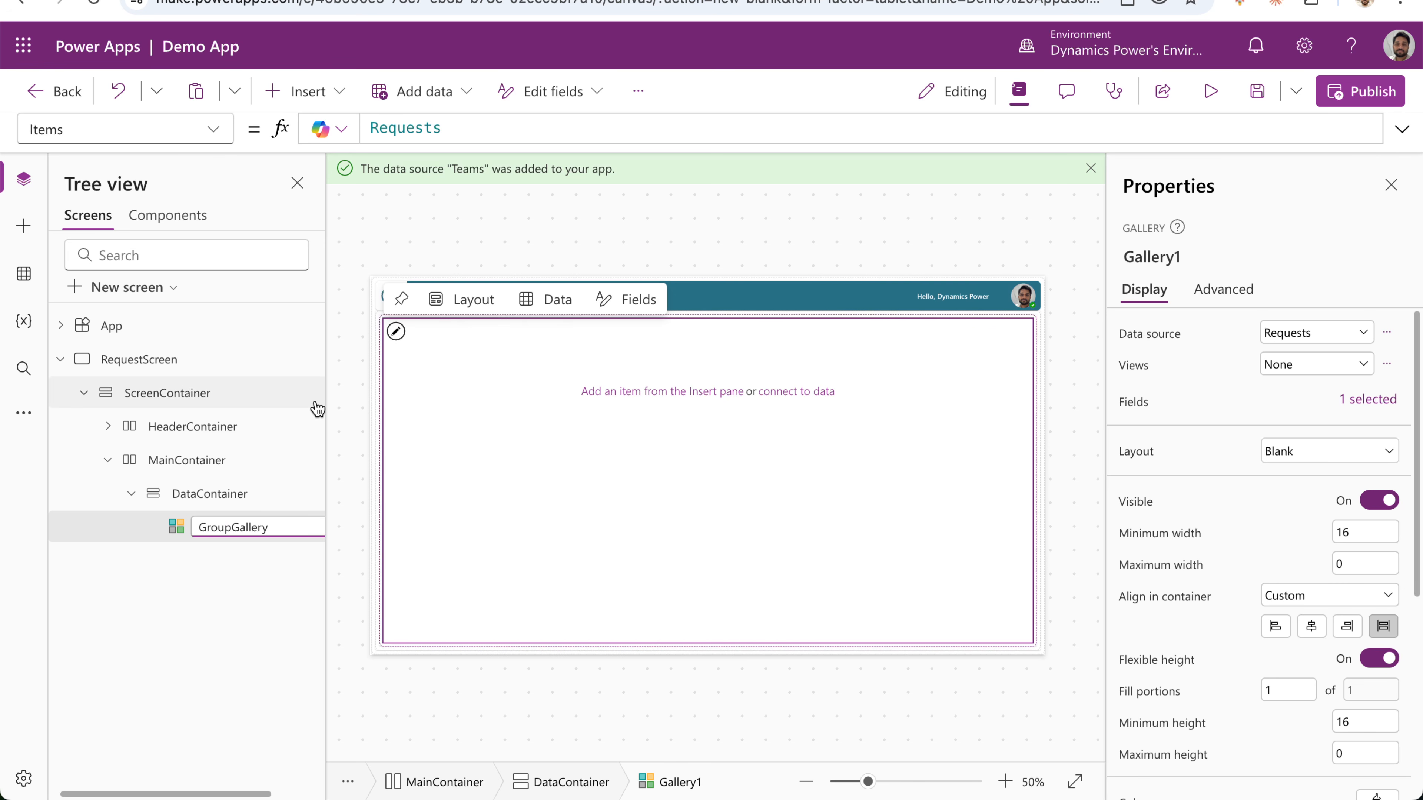
{"action": "type", "text": "s"}
{"action": "key", "text": "Return"}
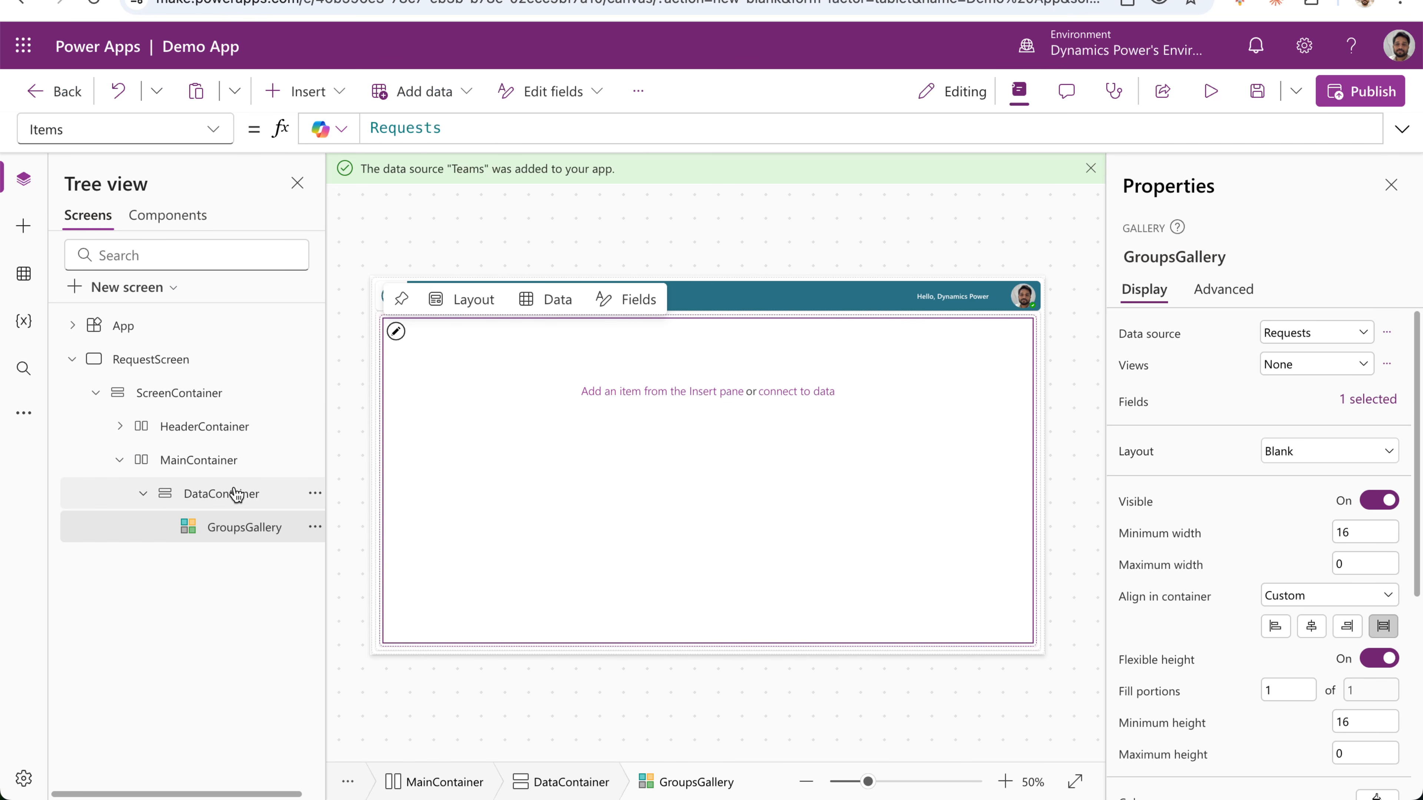
Paste the copied GalleryHeaderContainer with the column headings into DataContainer.
{"action": "left_click", "coordinate": [235, 493]}
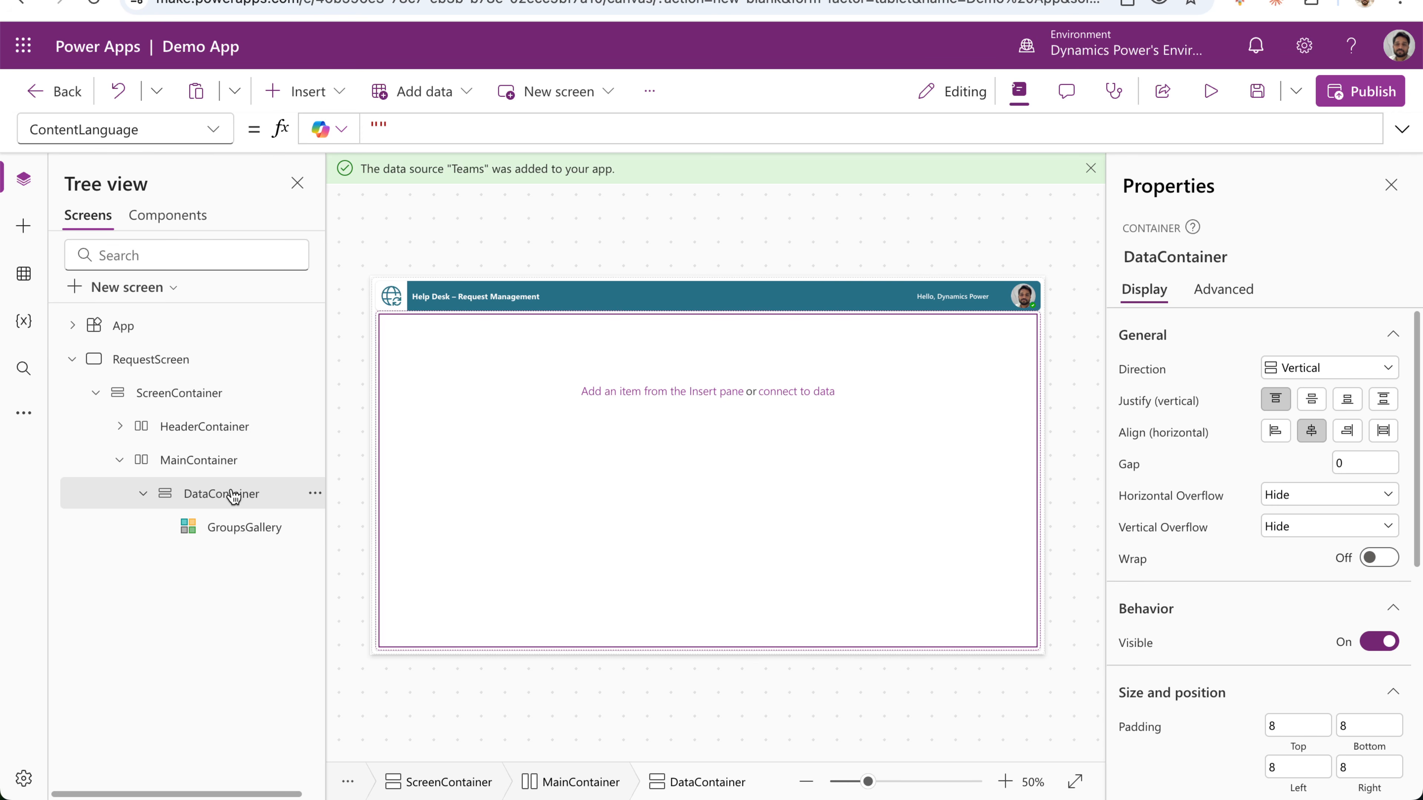
{"action": "left_click", "coordinate": [230, 529]}
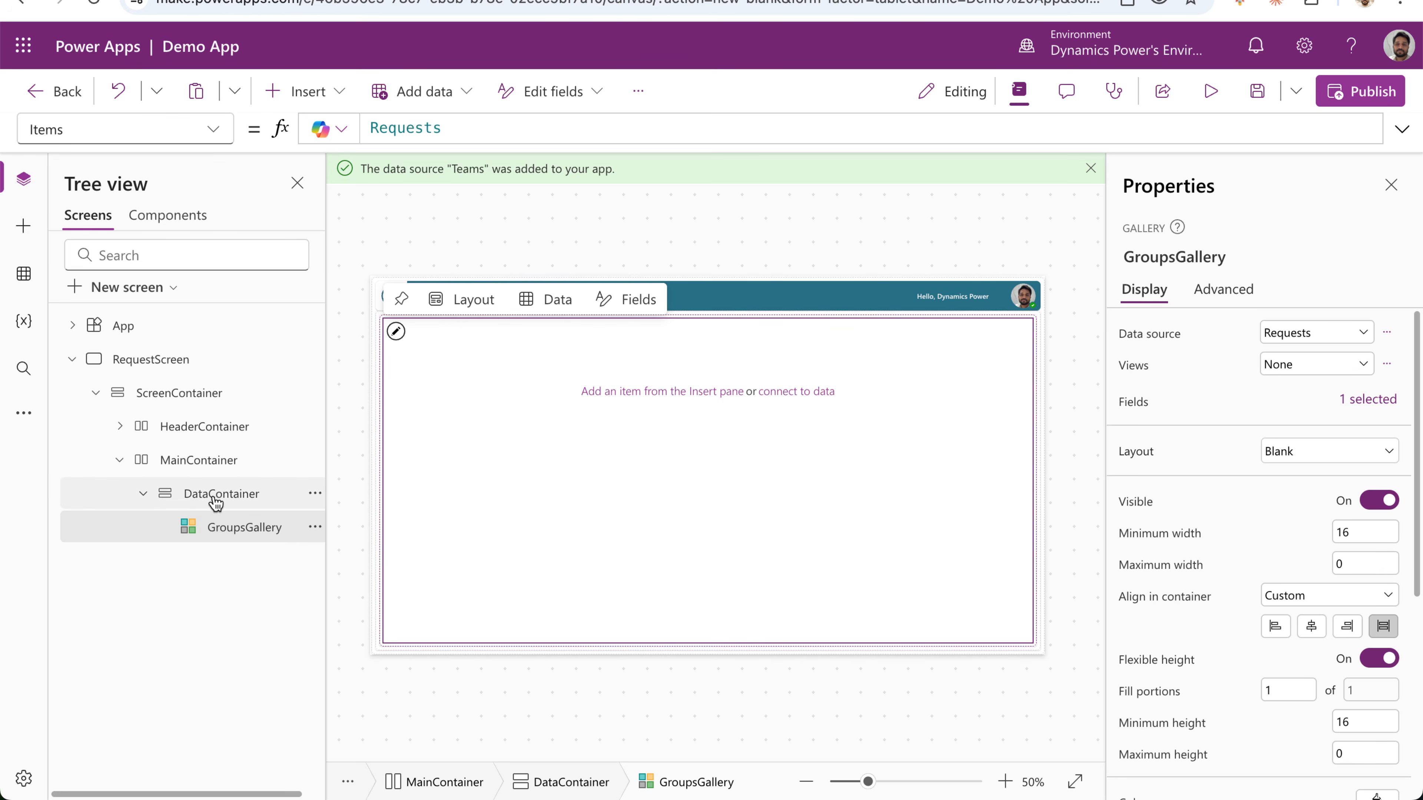
{"action": "left_click", "coordinate": [215, 497]}
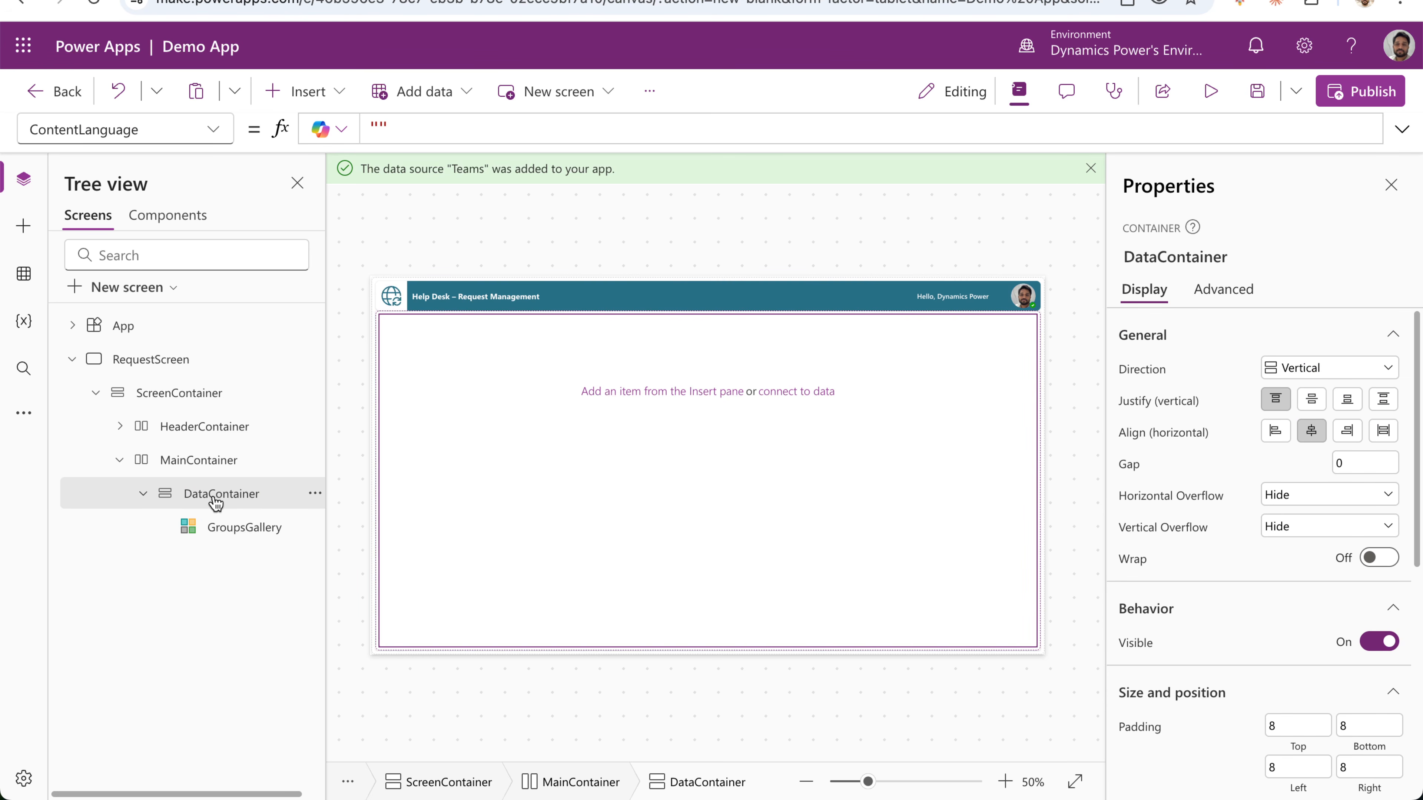
{"action": "right_click", "coordinate": [213, 498]}
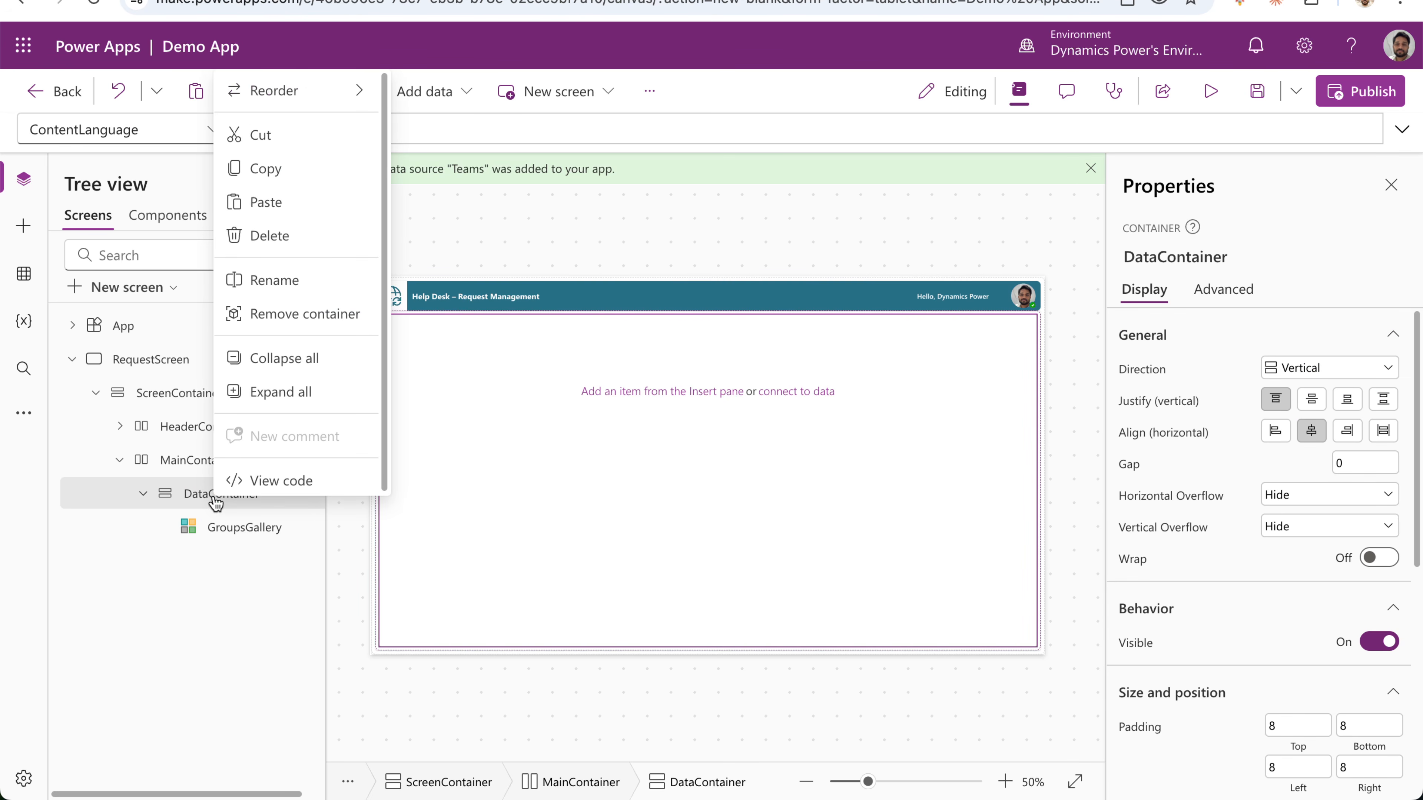
{"action": "left_click", "coordinate": [290, 208]}
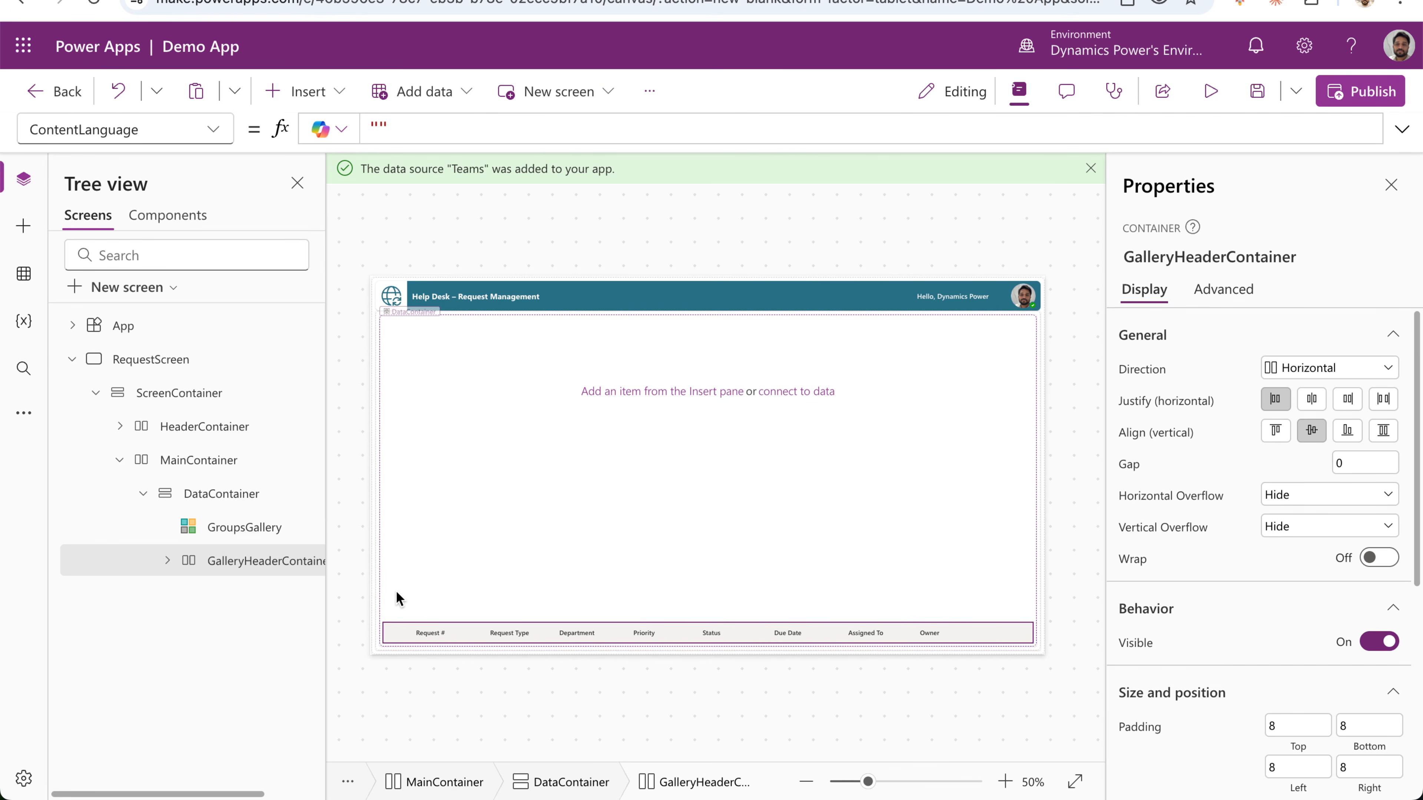
Move GalleryHeaderContainer to the first position inside DataContainer, above GroupsGallery.
{"action": "right_click", "coordinate": [258, 576]}
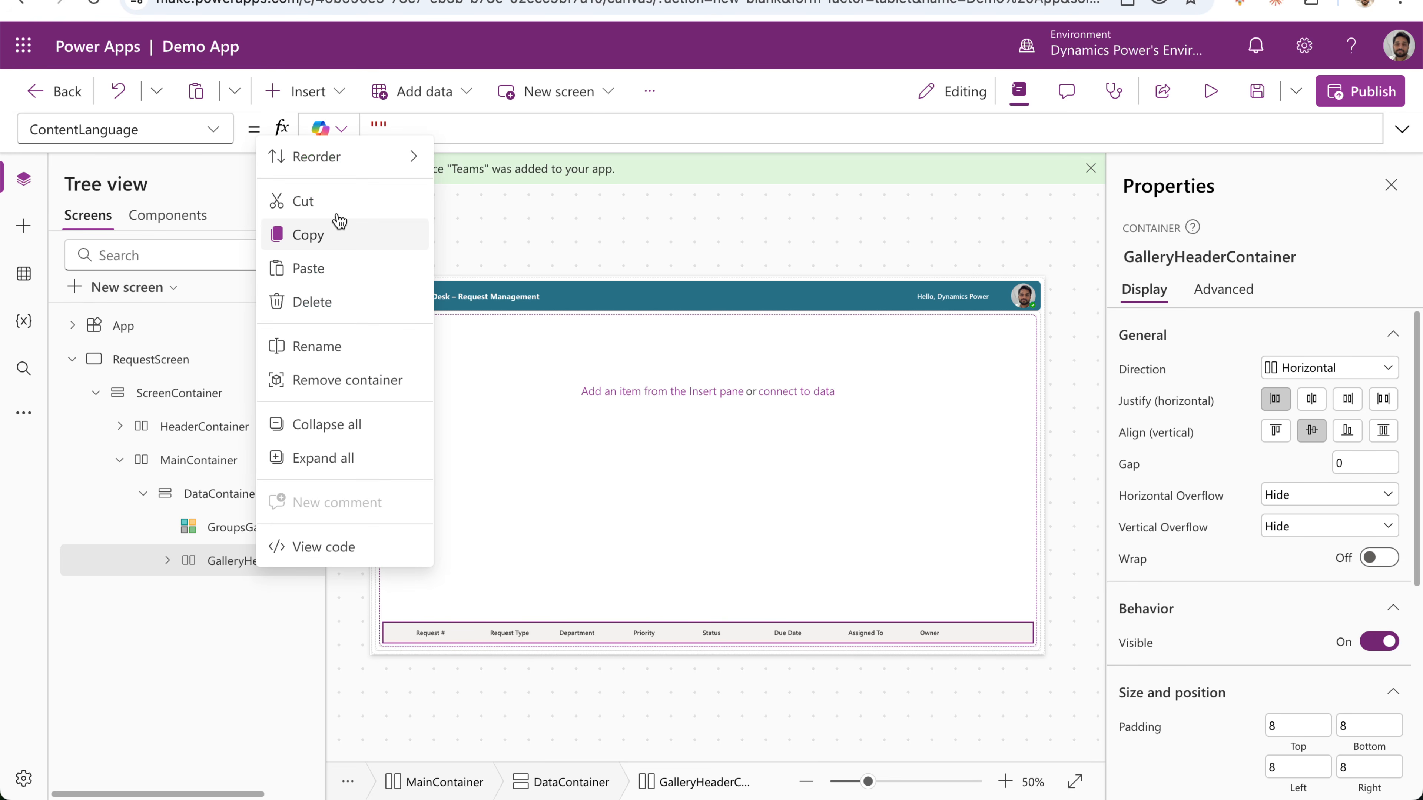
{"action": "mouse_move", "coordinate": [386, 157]}
{"action": "left_click", "coordinate": [485, 174]}
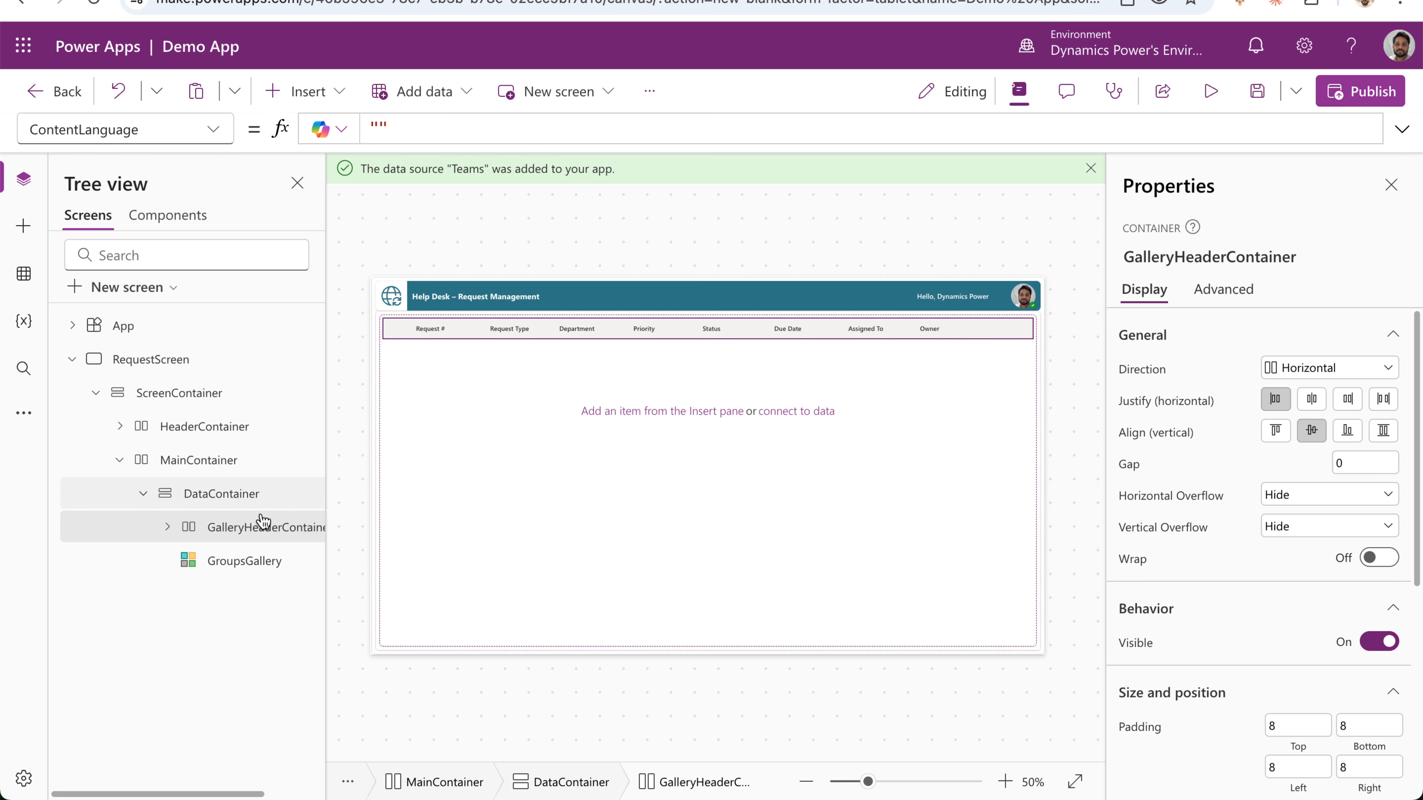
Examine the header labels inside GalleryHeaderContainer, including TitleHeader, RequestTypeHeader and the formula behind TitleHeader's Width property.
{"action": "left_click", "coordinate": [166, 527]}
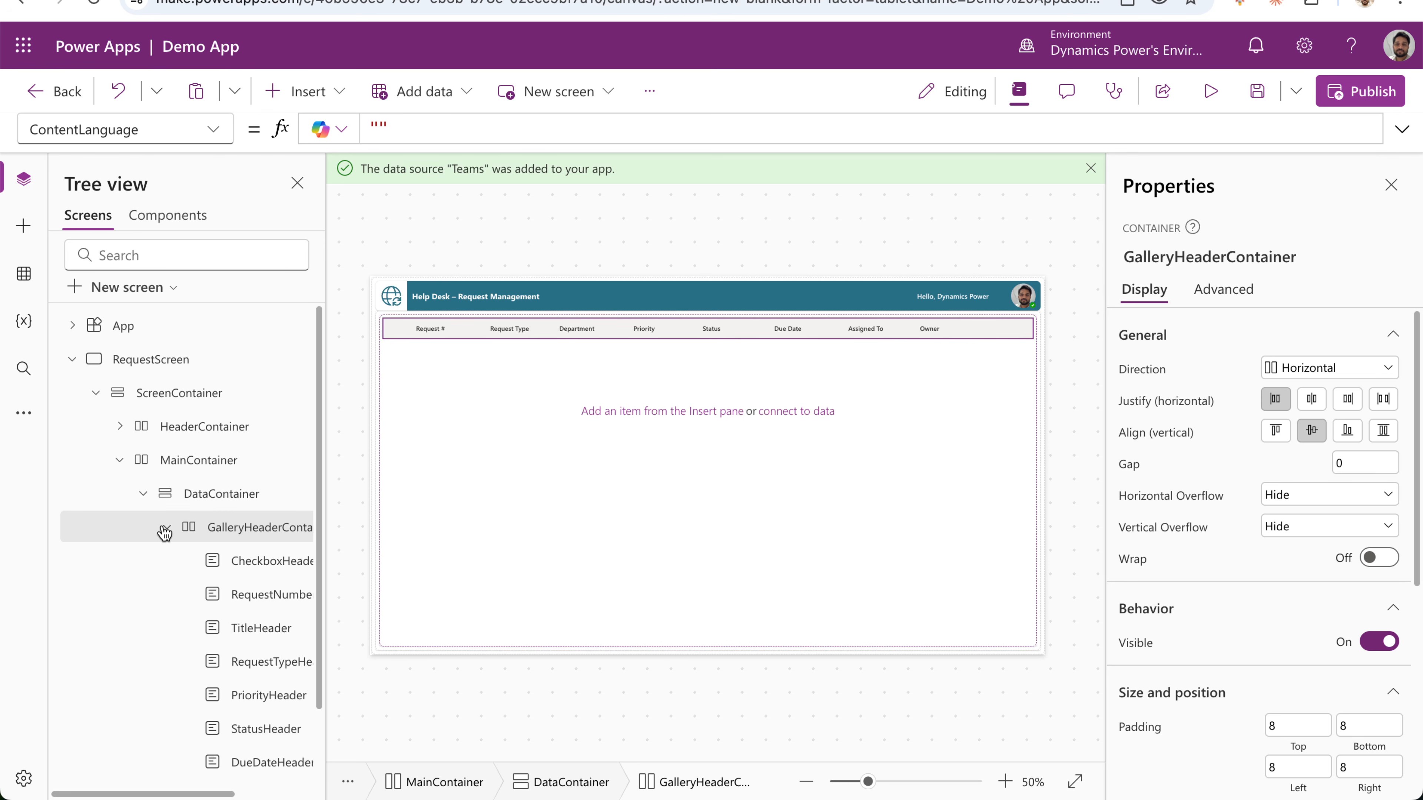
{"action": "left_click", "coordinate": [249, 633]}
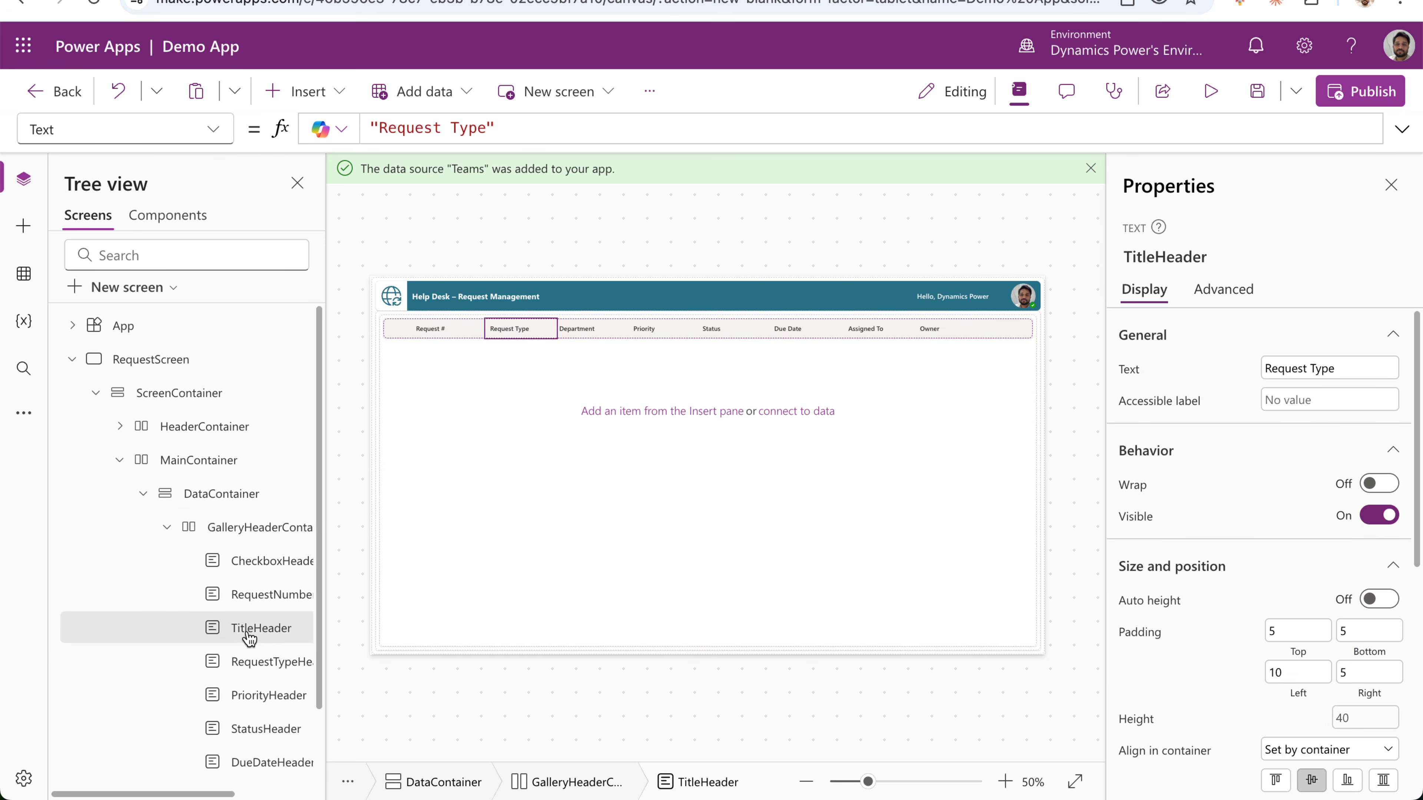
{"action": "left_click", "coordinate": [246, 662]}
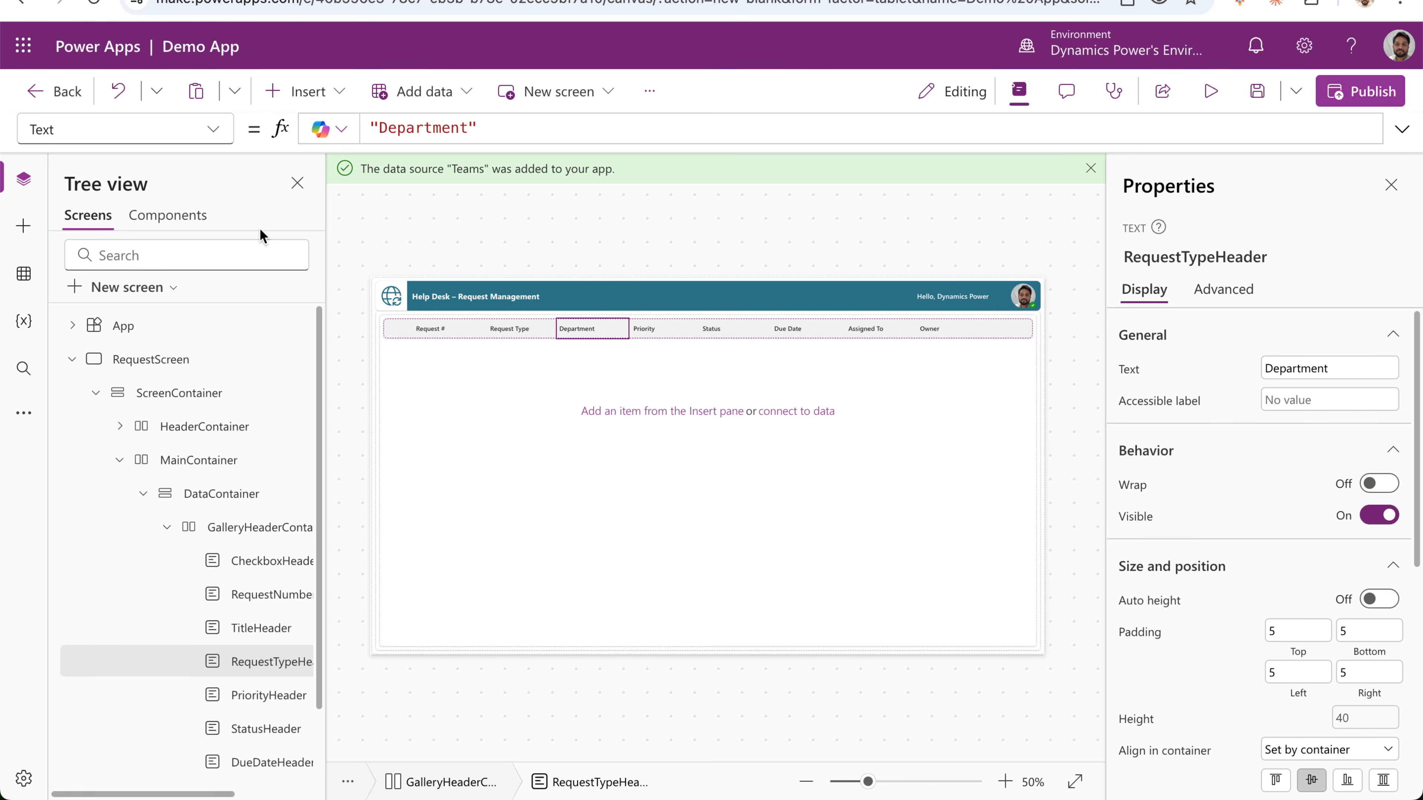
{"action": "left_click", "coordinate": [264, 628]}
{"action": "left_click", "coordinate": [216, 124]}
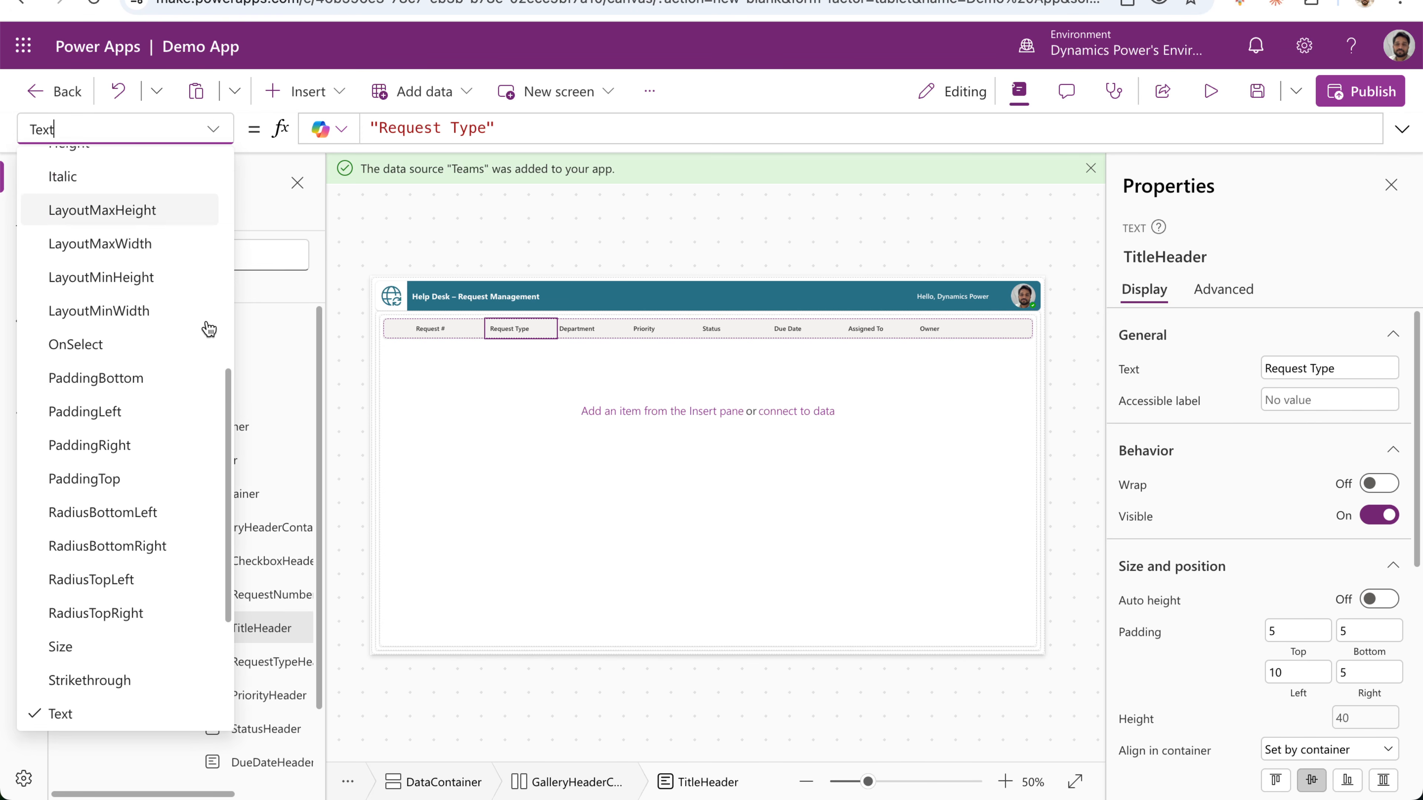
{"action": "scroll", "coordinate": [181, 414], "scroll_direction": "down", "scroll_amount": 3}
{"action": "left_click", "coordinate": [194, 603]}
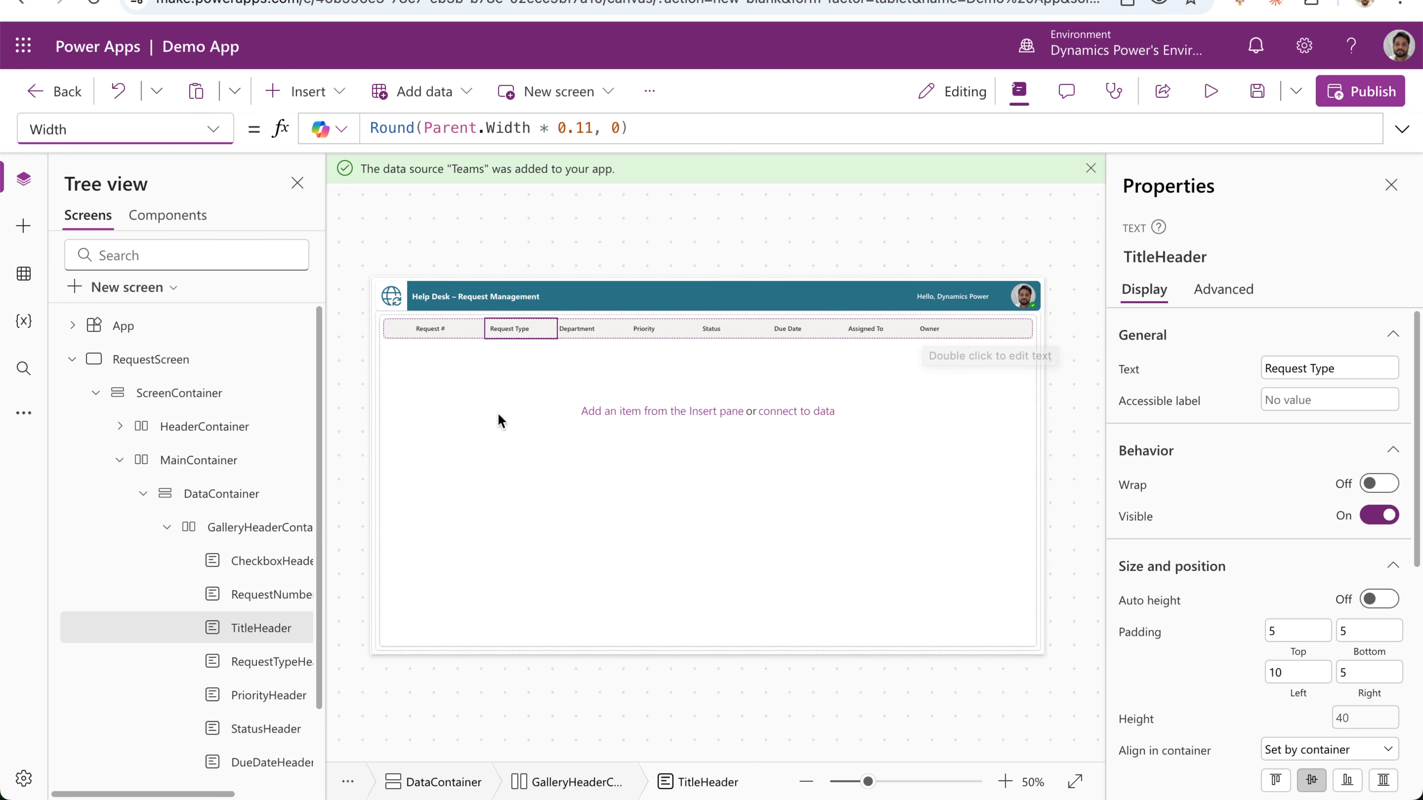
{"action": "left_click", "coordinate": [168, 528]}
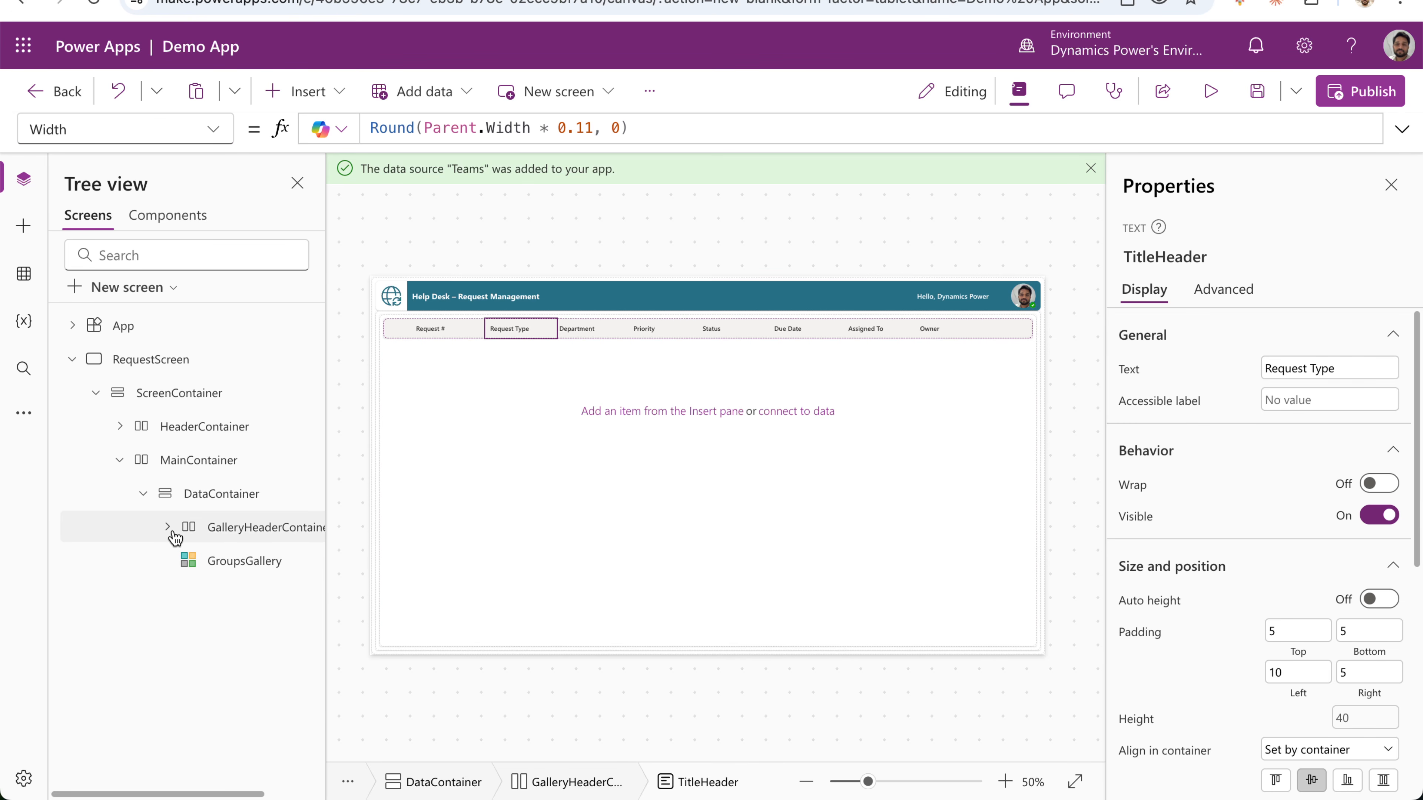
{"action": "left_click", "coordinate": [235, 539]}
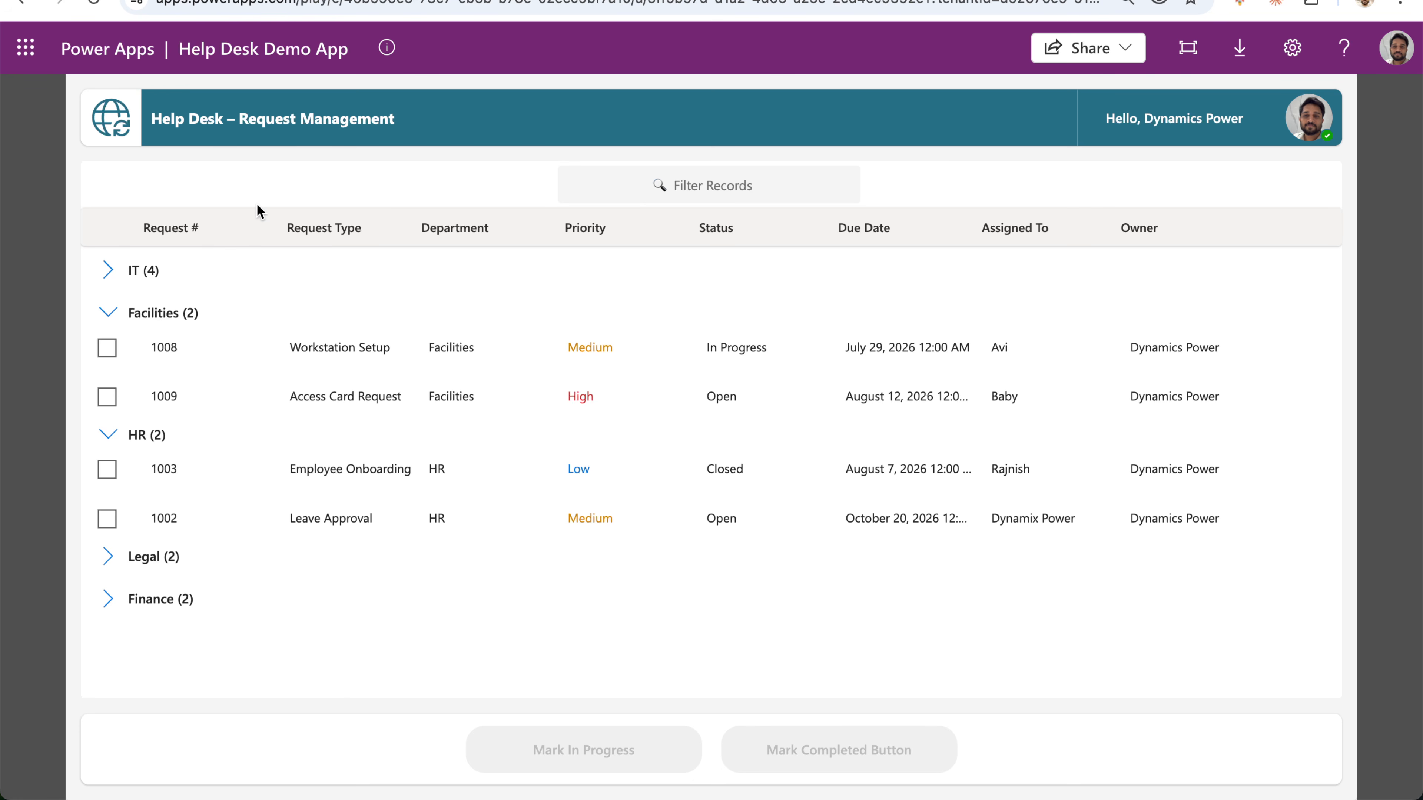
In the finished Help Desk Demo App, filter the records by an assignee's first name and expand the IT group.
{"action": "left_click", "coordinate": [670, 195]}
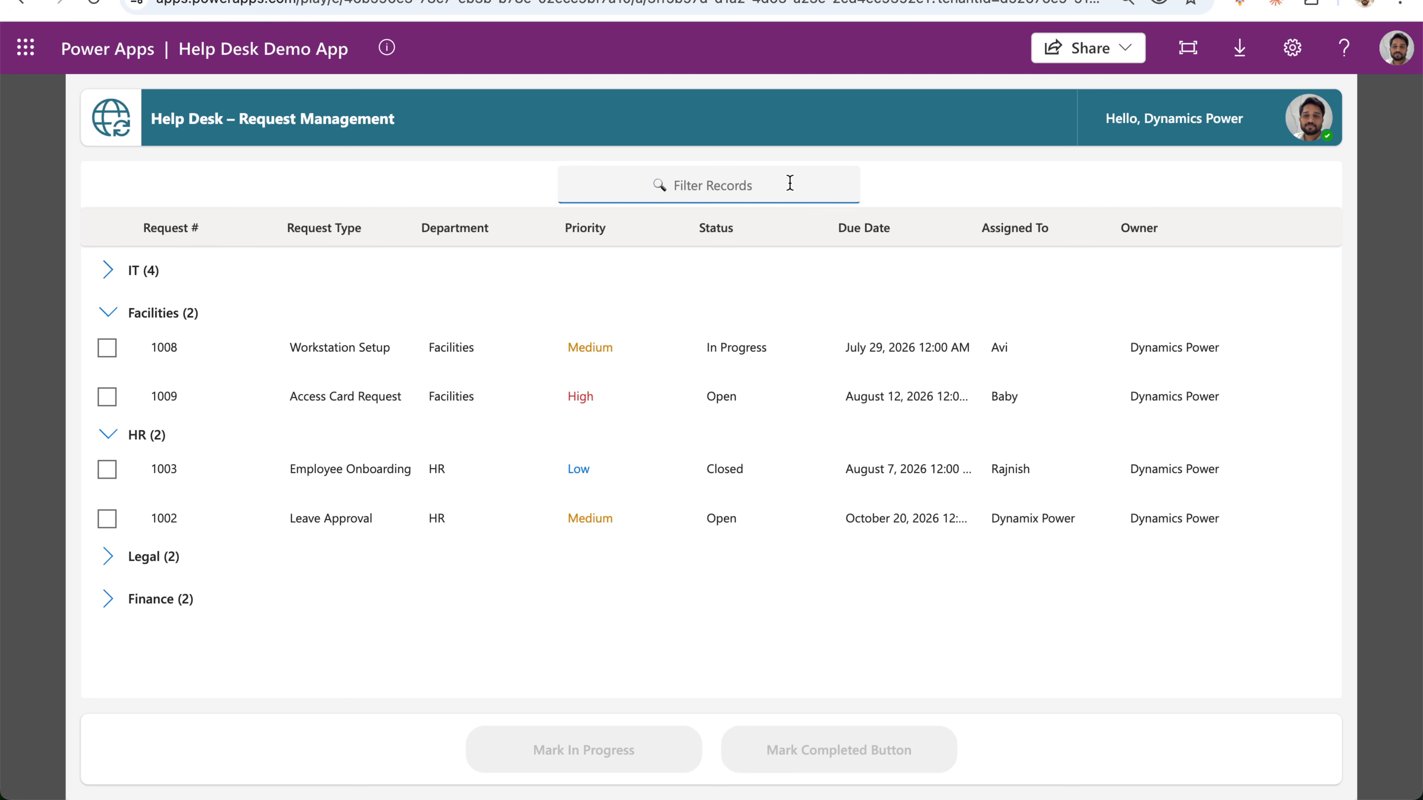
{"action": "type", "text": "avi"}
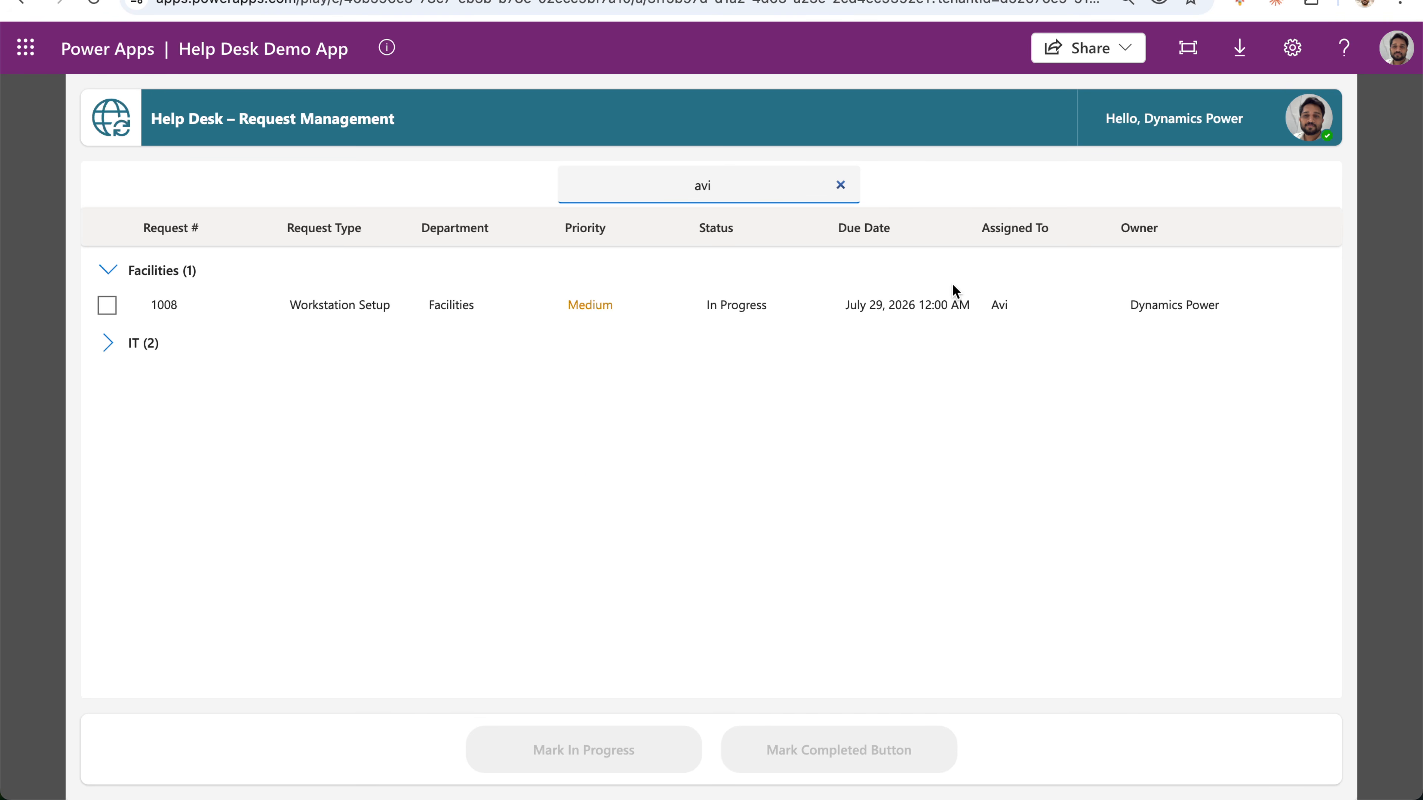
{"action": "left_click", "coordinate": [108, 342]}
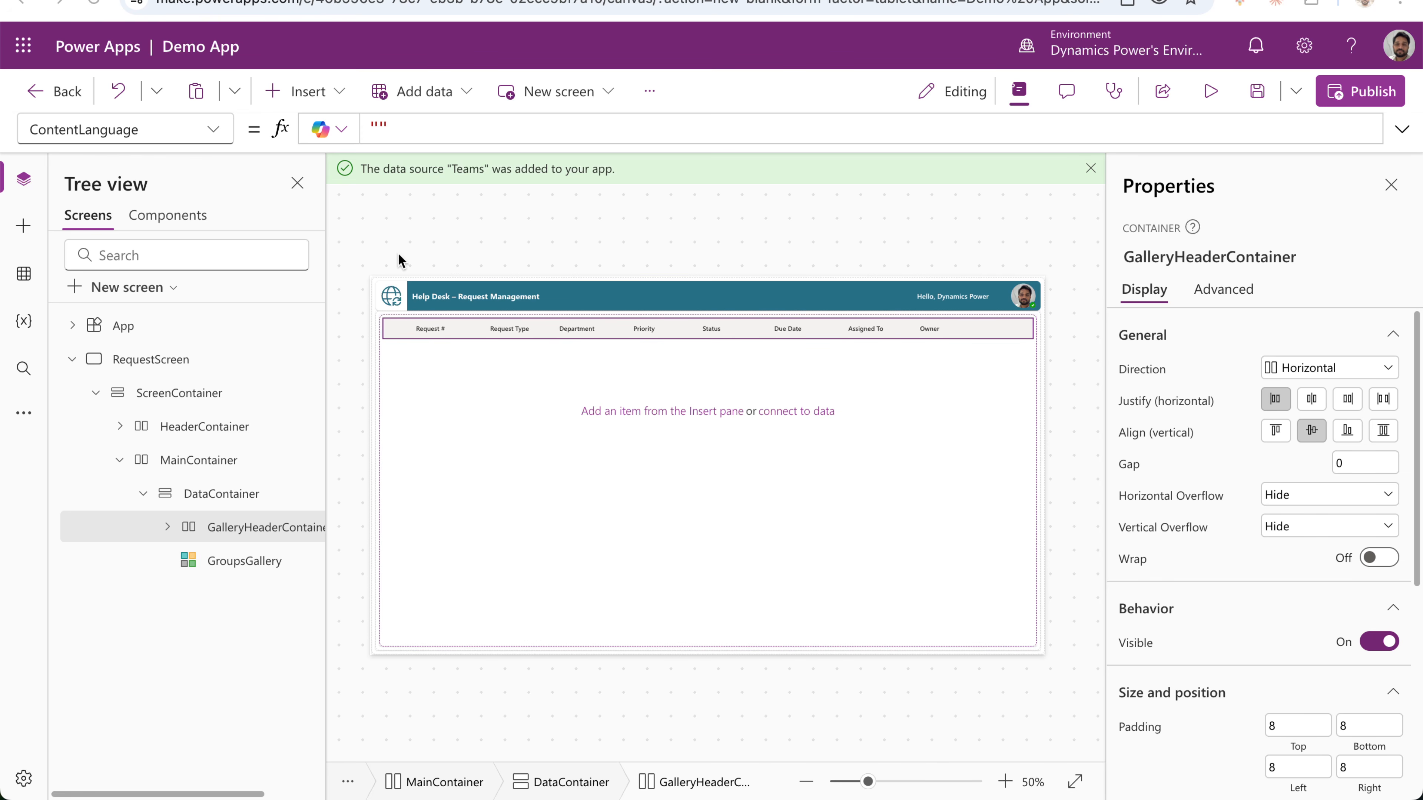
Paste the copied MainTabContainer with the search box into DataContainer in the Demo App editor, and clear the finished app's record filter.
{"action": "right_click", "coordinate": [263, 494]}
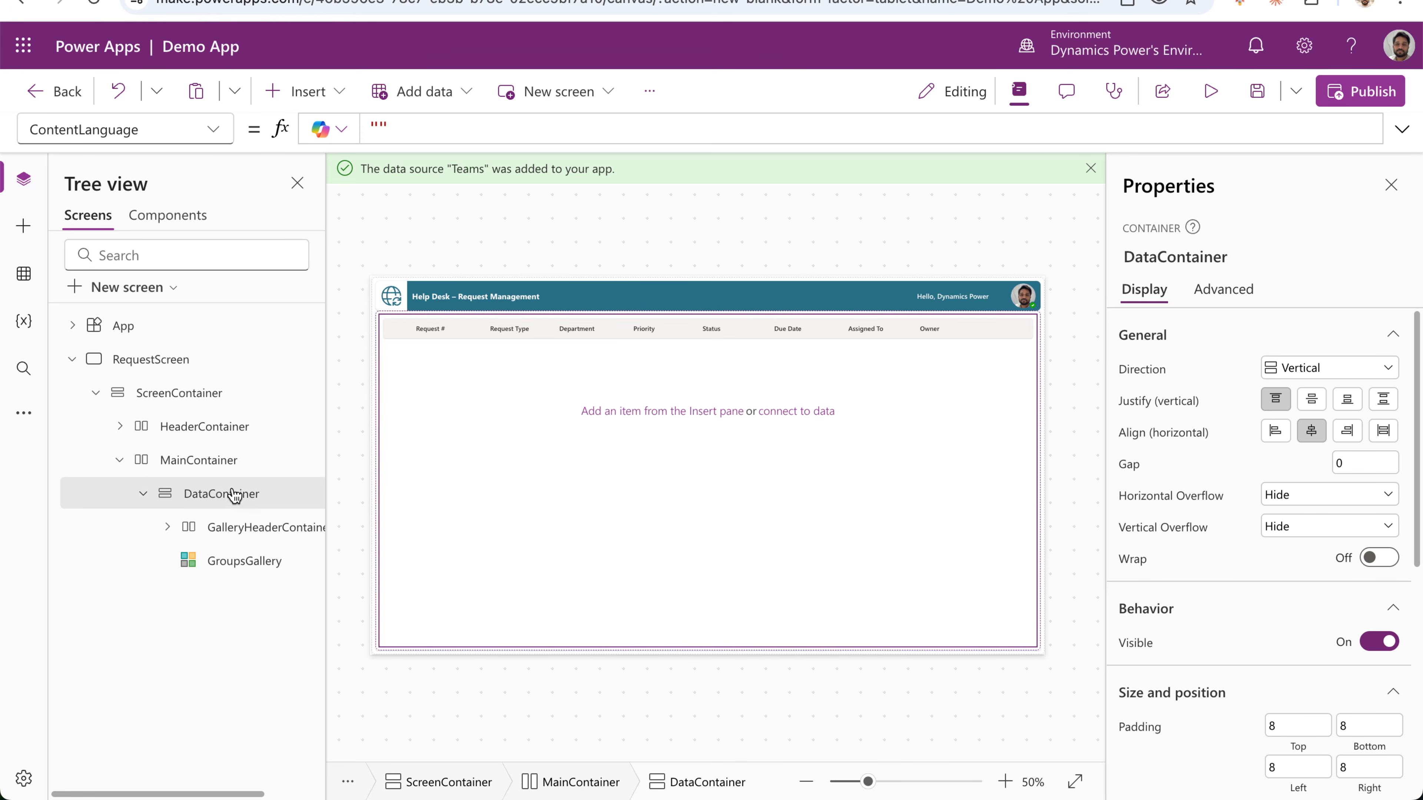
{"action": "left_click", "coordinate": [301, 202]}
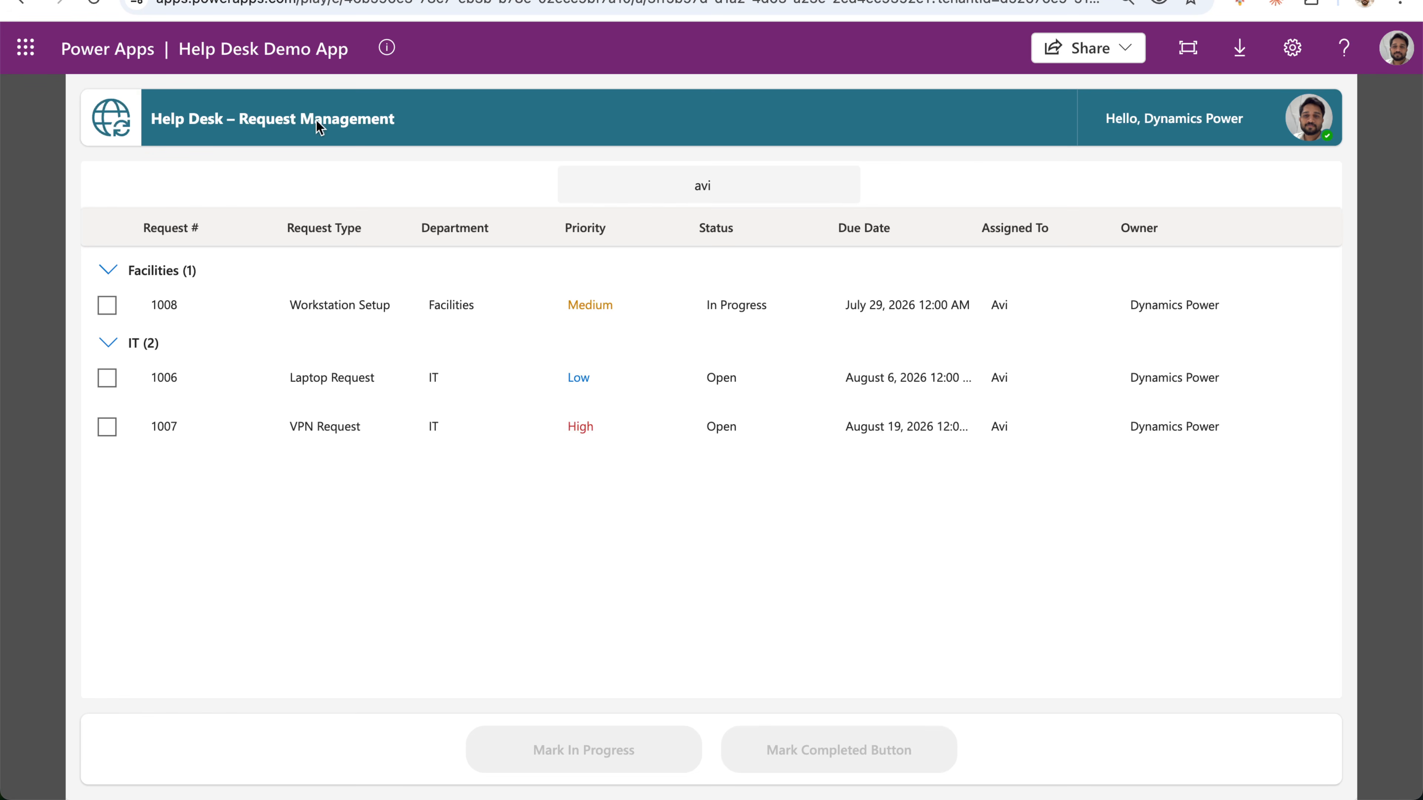
{"action": "left_click", "coordinate": [842, 188]}
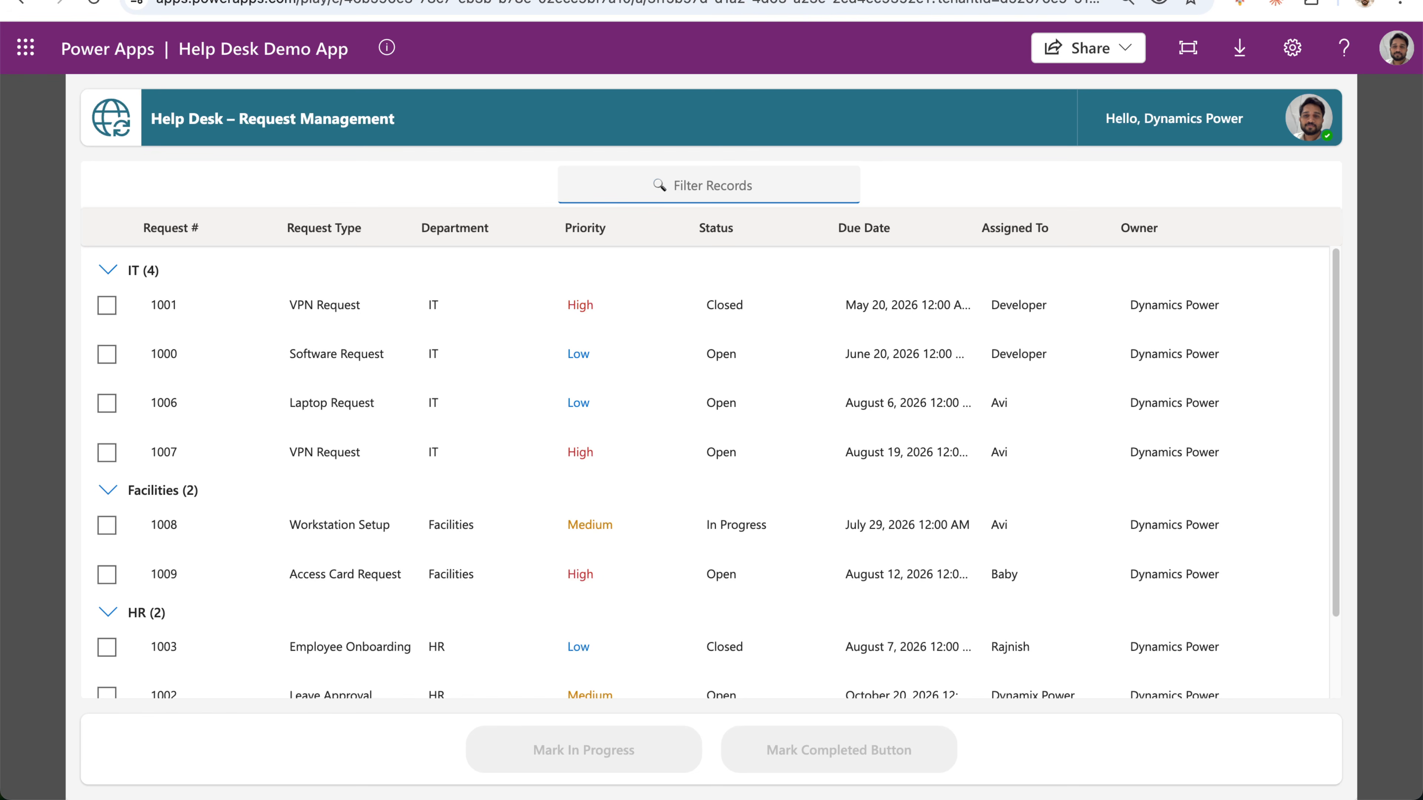
{"action": "left_click", "coordinate": [622, 0]}
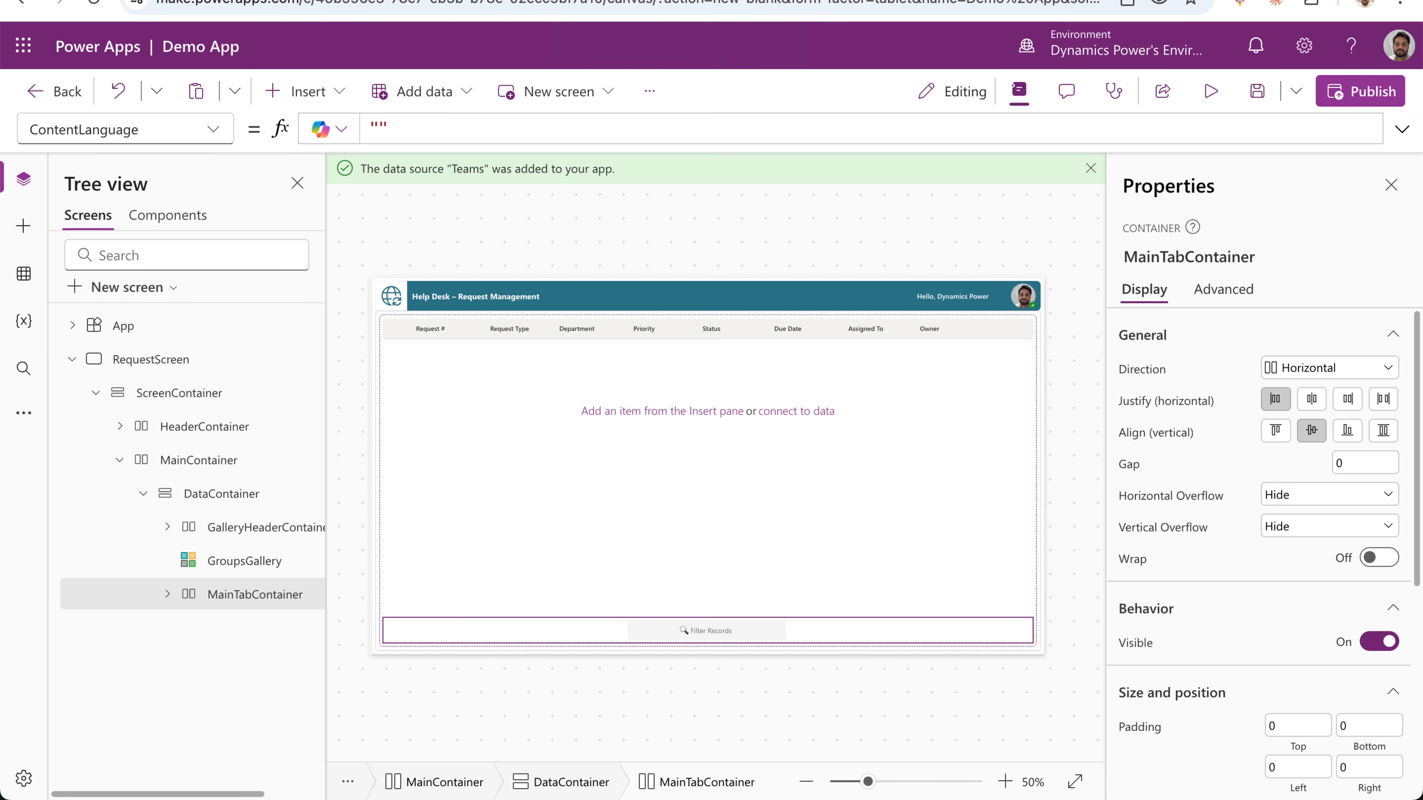
Move MainTabContainer to the first position inside DataContainer and preview the app layout.
{"action": "right_click", "coordinate": [255, 602]}
{"action": "mouse_move", "coordinate": [373, 202]}
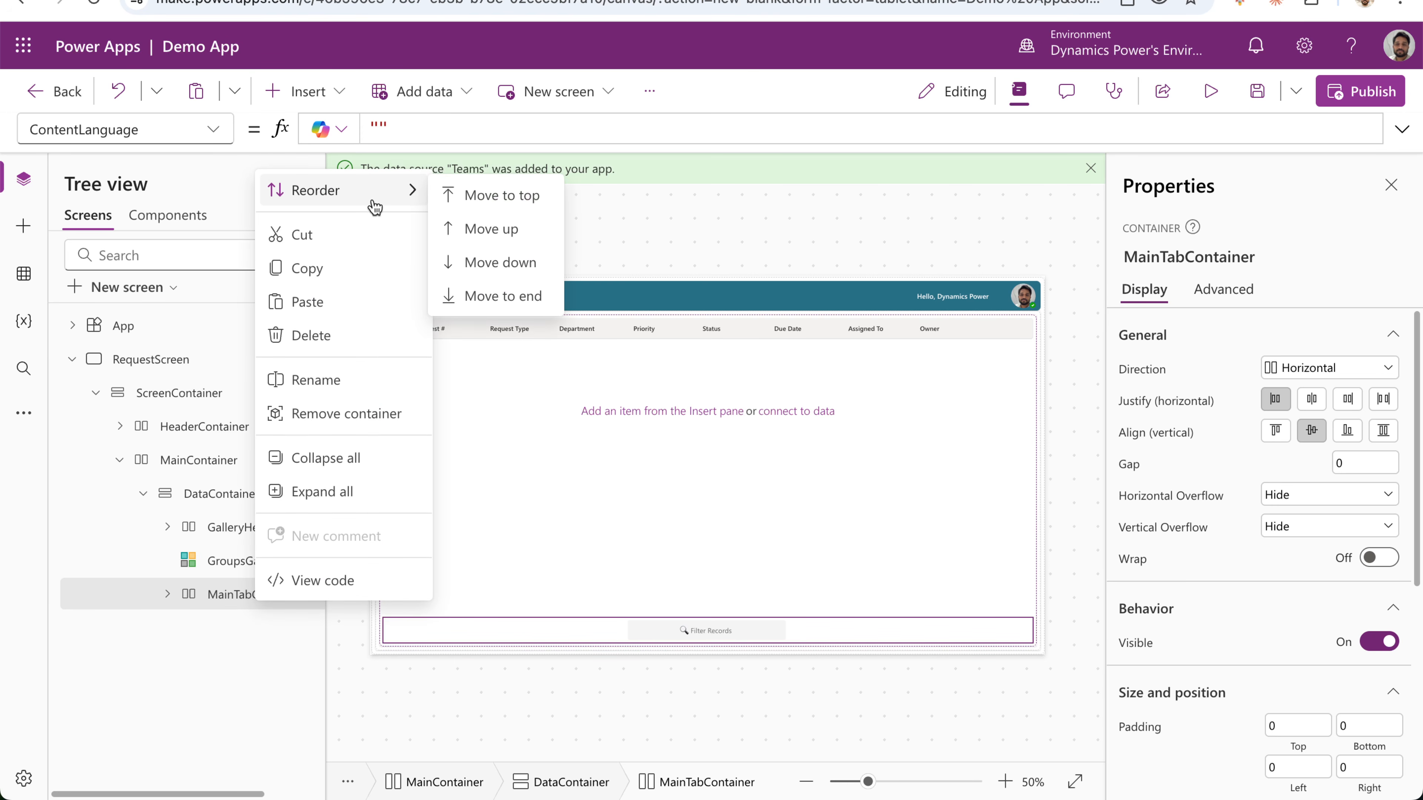
{"action": "left_click", "coordinate": [481, 196]}
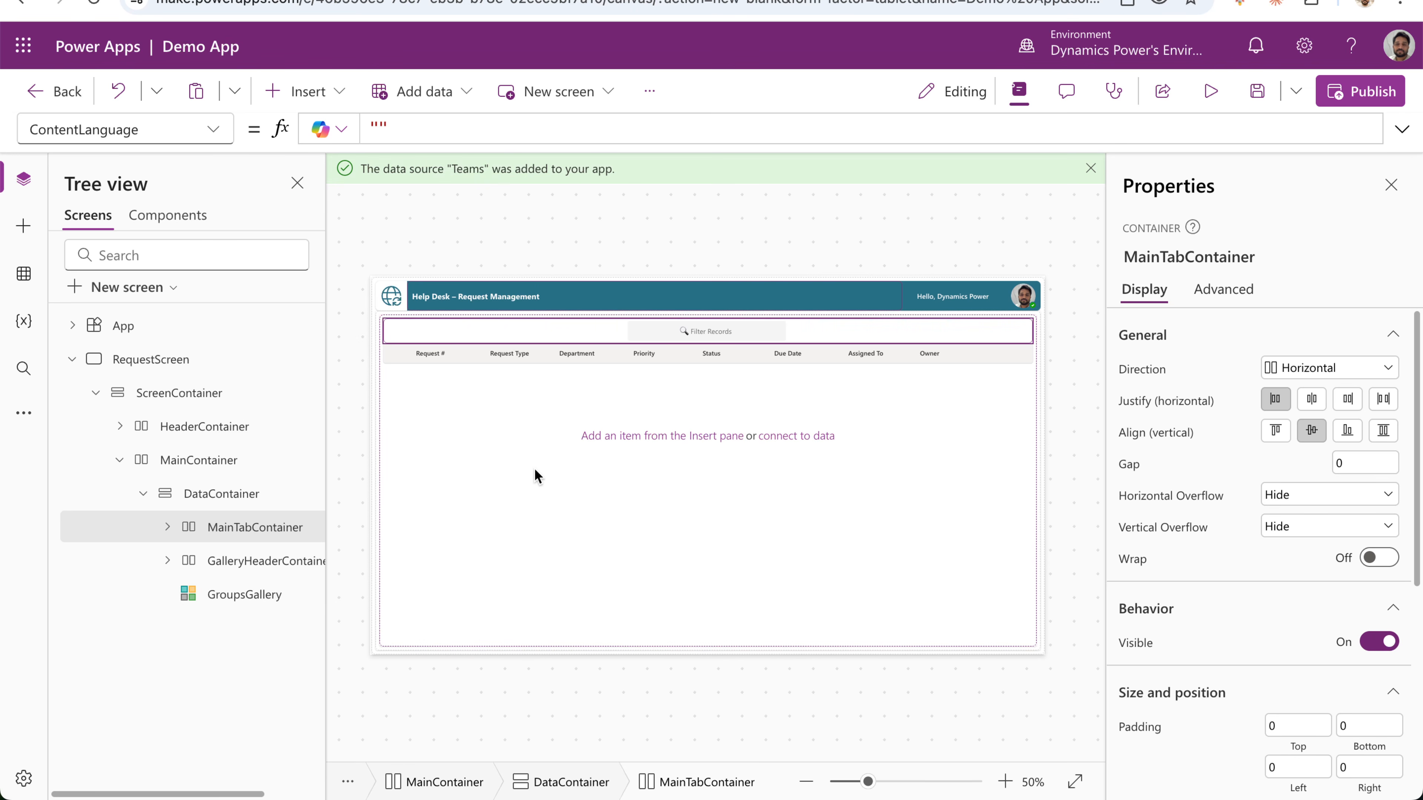
{"action": "left_click", "coordinate": [1208, 92]}
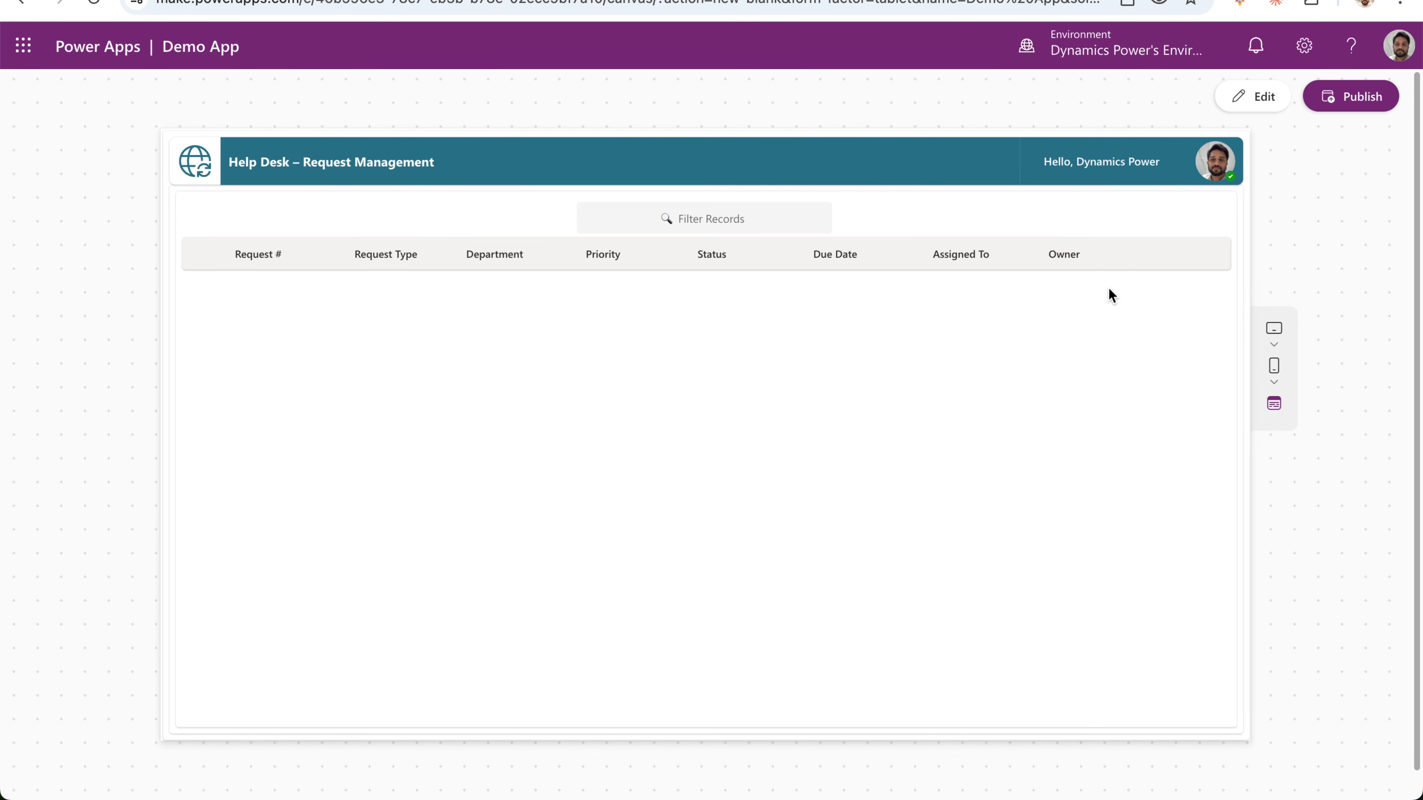
{"action": "left_click", "coordinate": [1253, 96]}
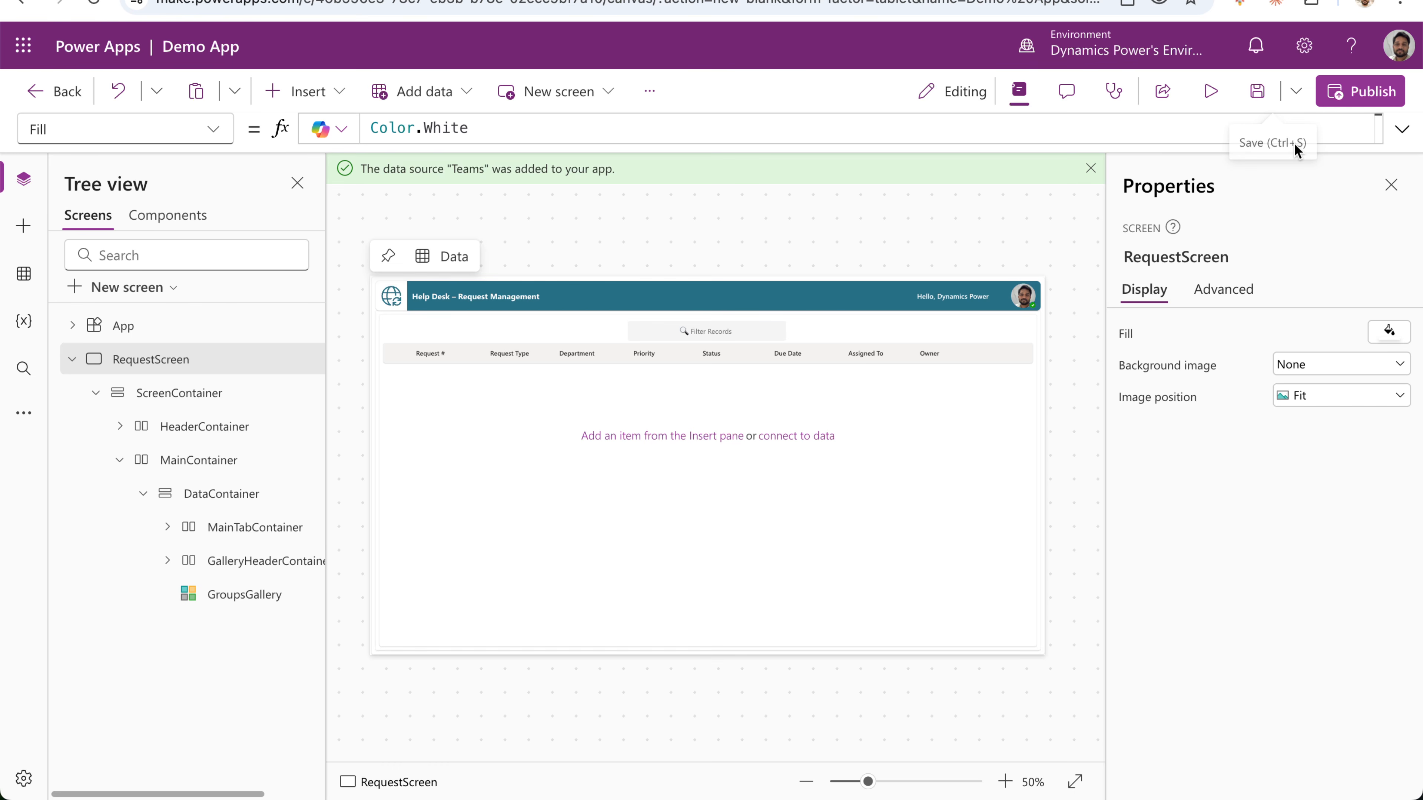
Insert a blank vertical gallery inside the GroupsGallery template.
{"action": "left_click", "coordinate": [246, 603]}
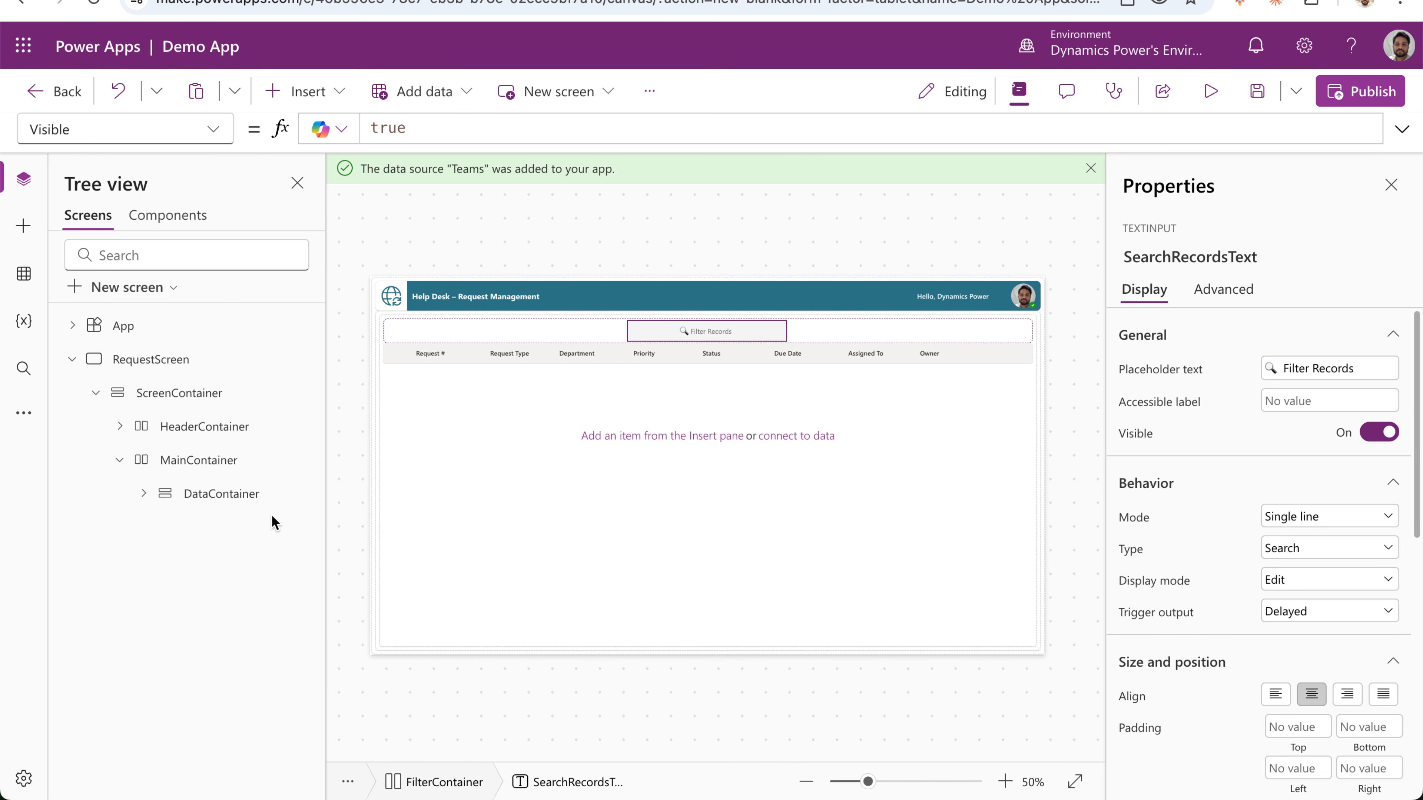
{"action": "left_click", "coordinate": [144, 494]}
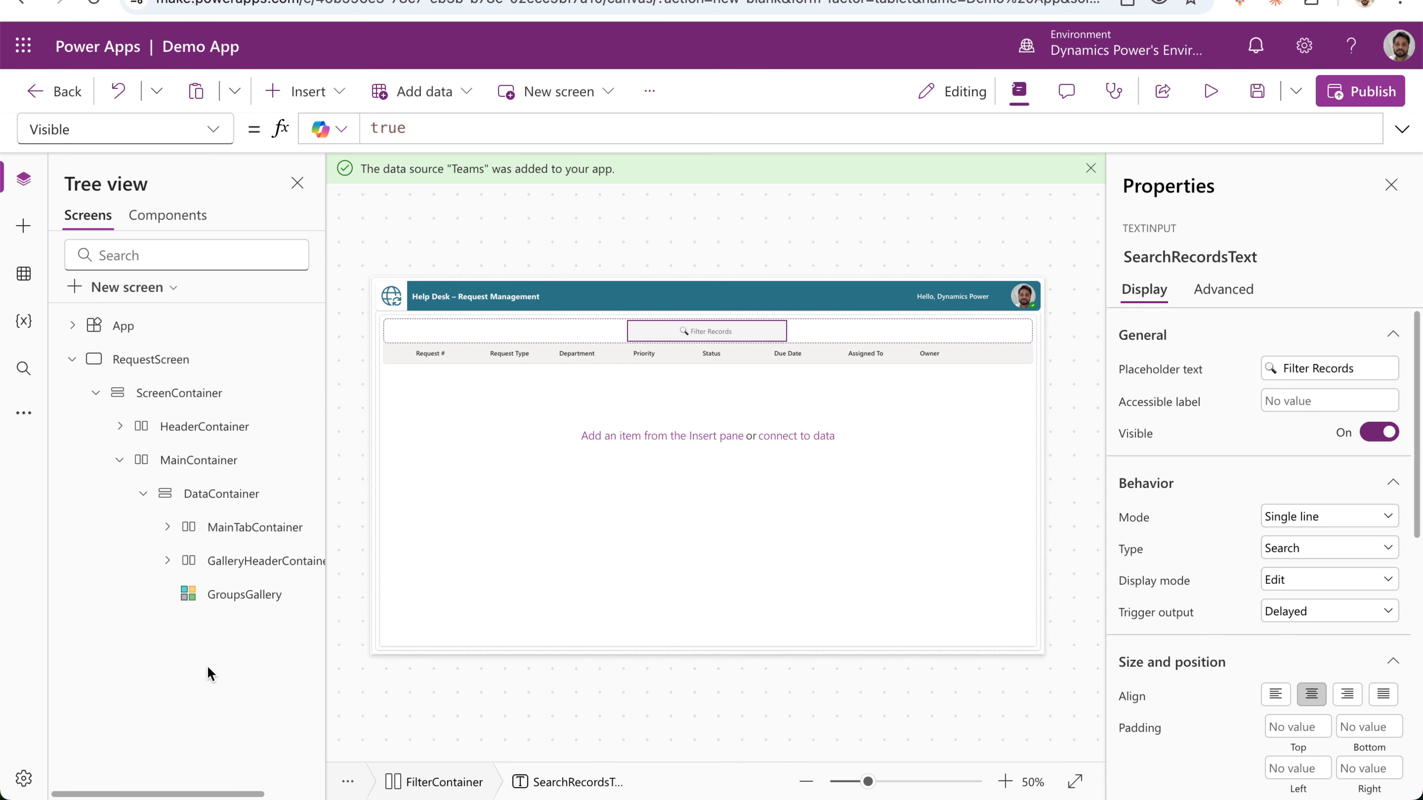
{"action": "left_click", "coordinate": [250, 603]}
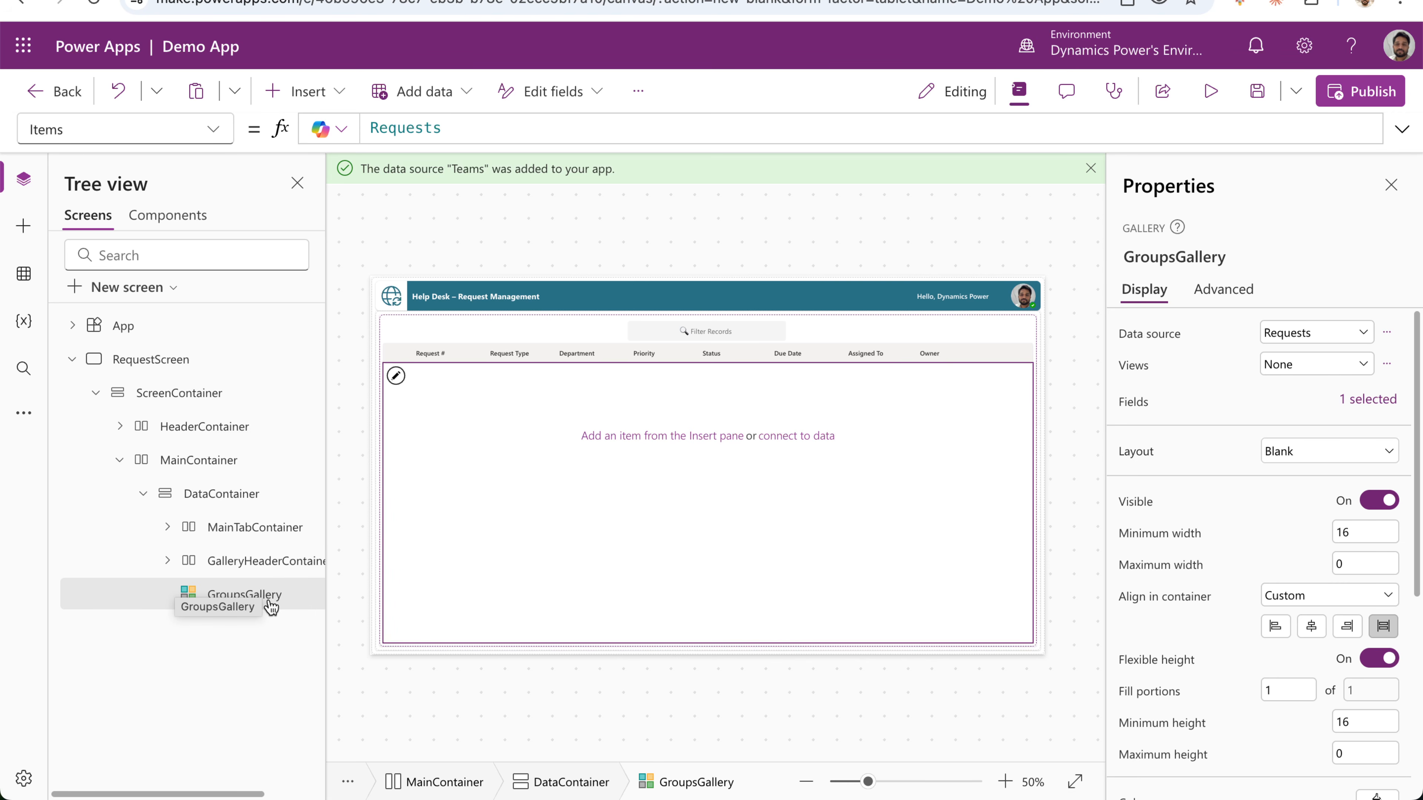
{"action": "left_click", "coordinate": [396, 377]}
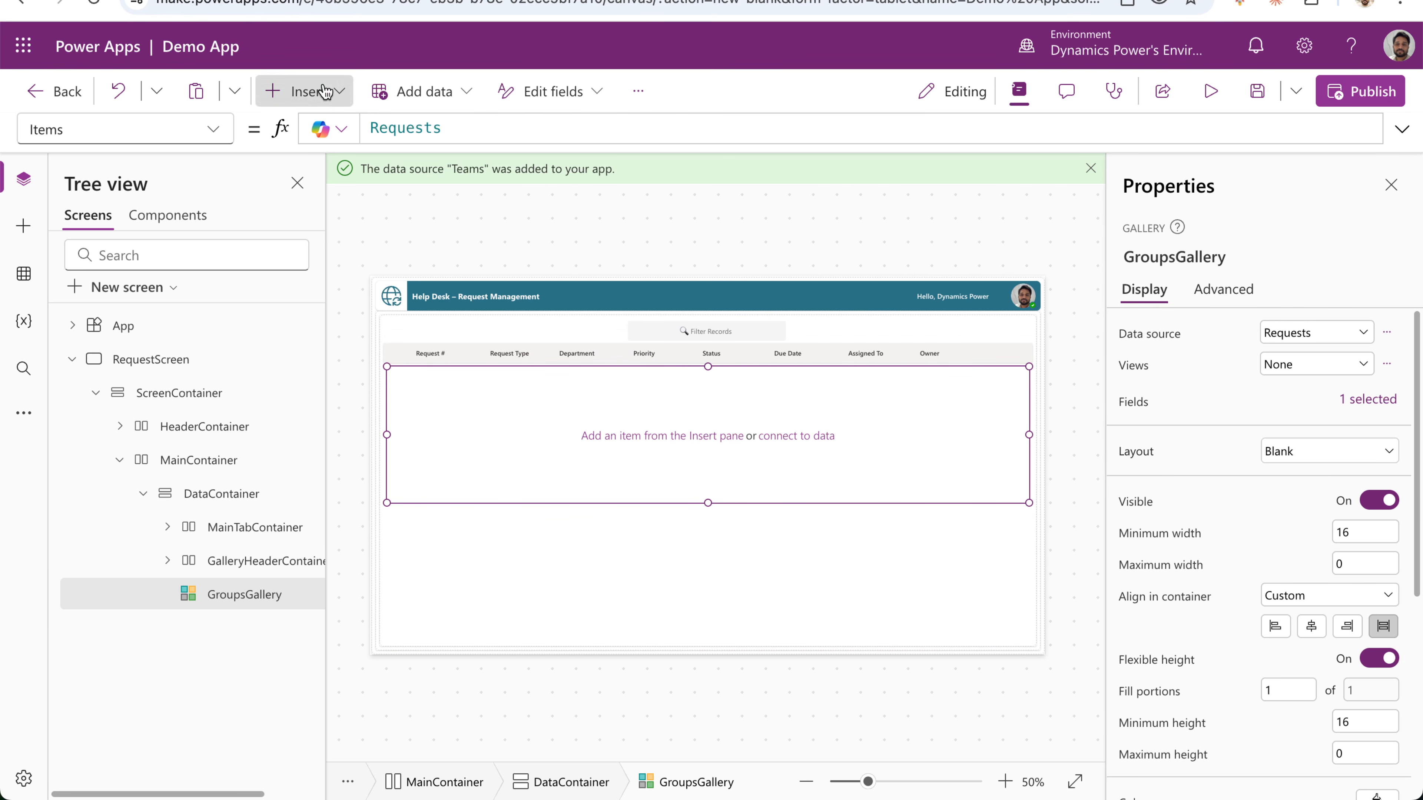
{"action": "left_click", "coordinate": [314, 91]}
{"action": "type", "text": "galler"}
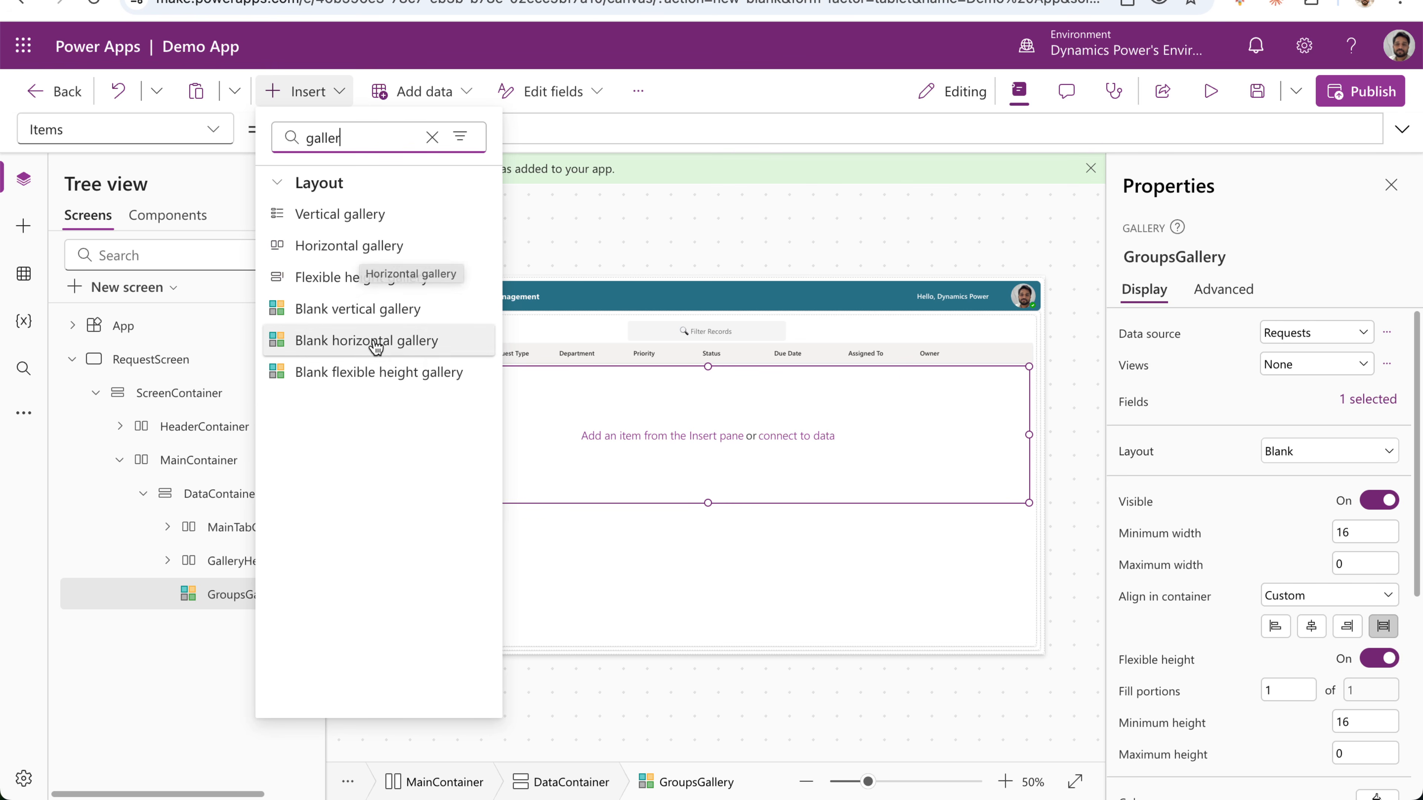
{"action": "left_click", "coordinate": [388, 308]}
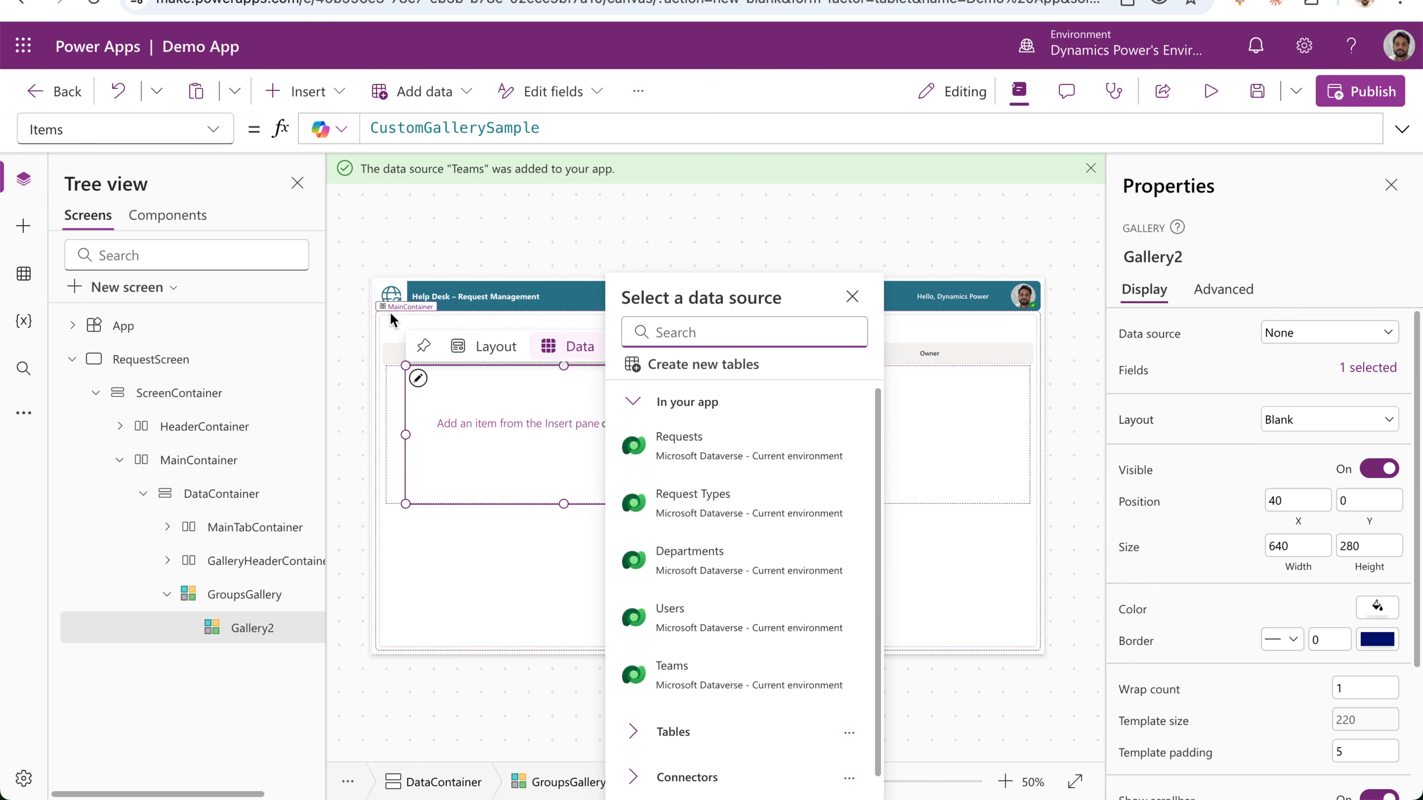
Connect the nested gallery to the Requests table and stretch it across the full template, at X 0 with width 1302.
{"action": "left_click", "coordinate": [695, 456]}
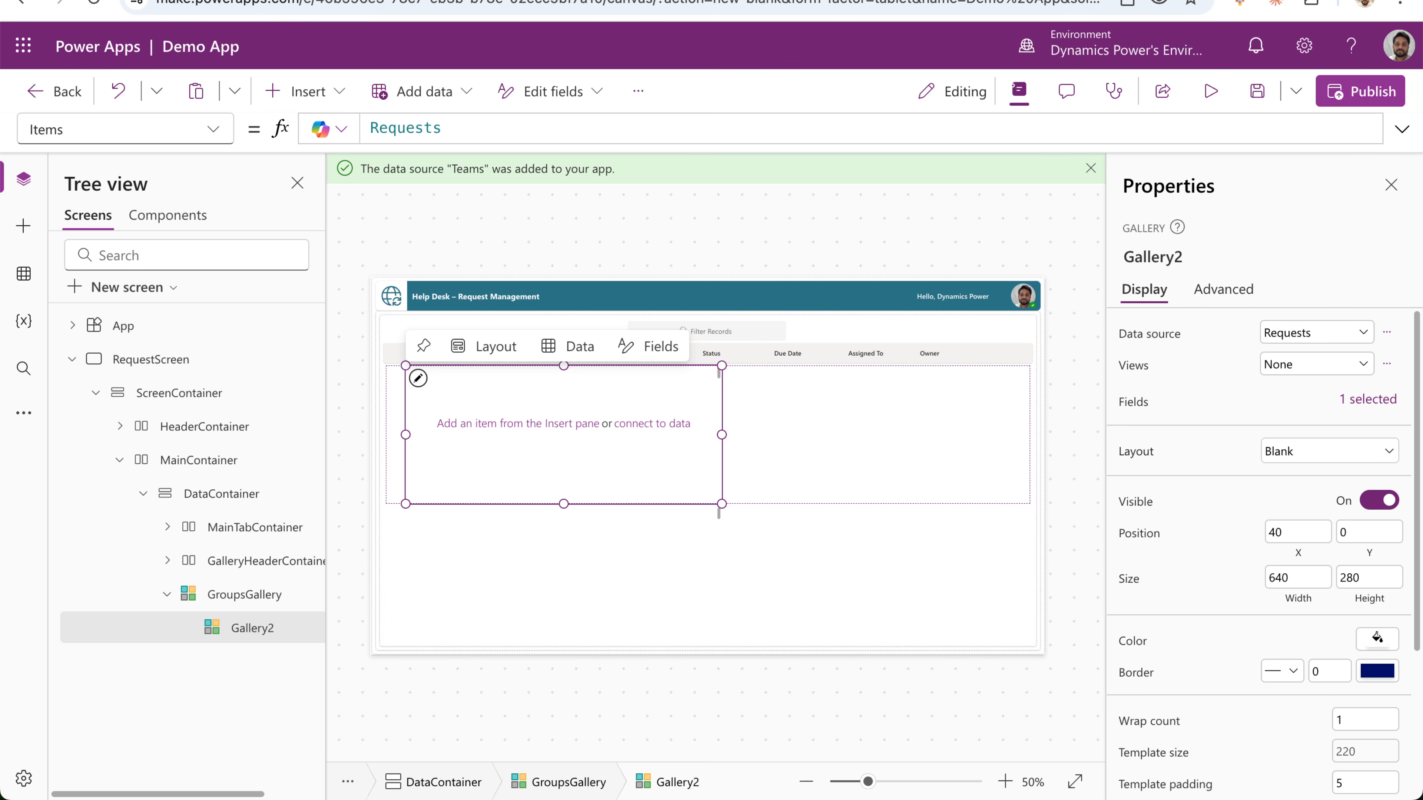
{"action": "left_click_drag", "start_coordinate": [721, 434], "coordinate": [1028, 435]}
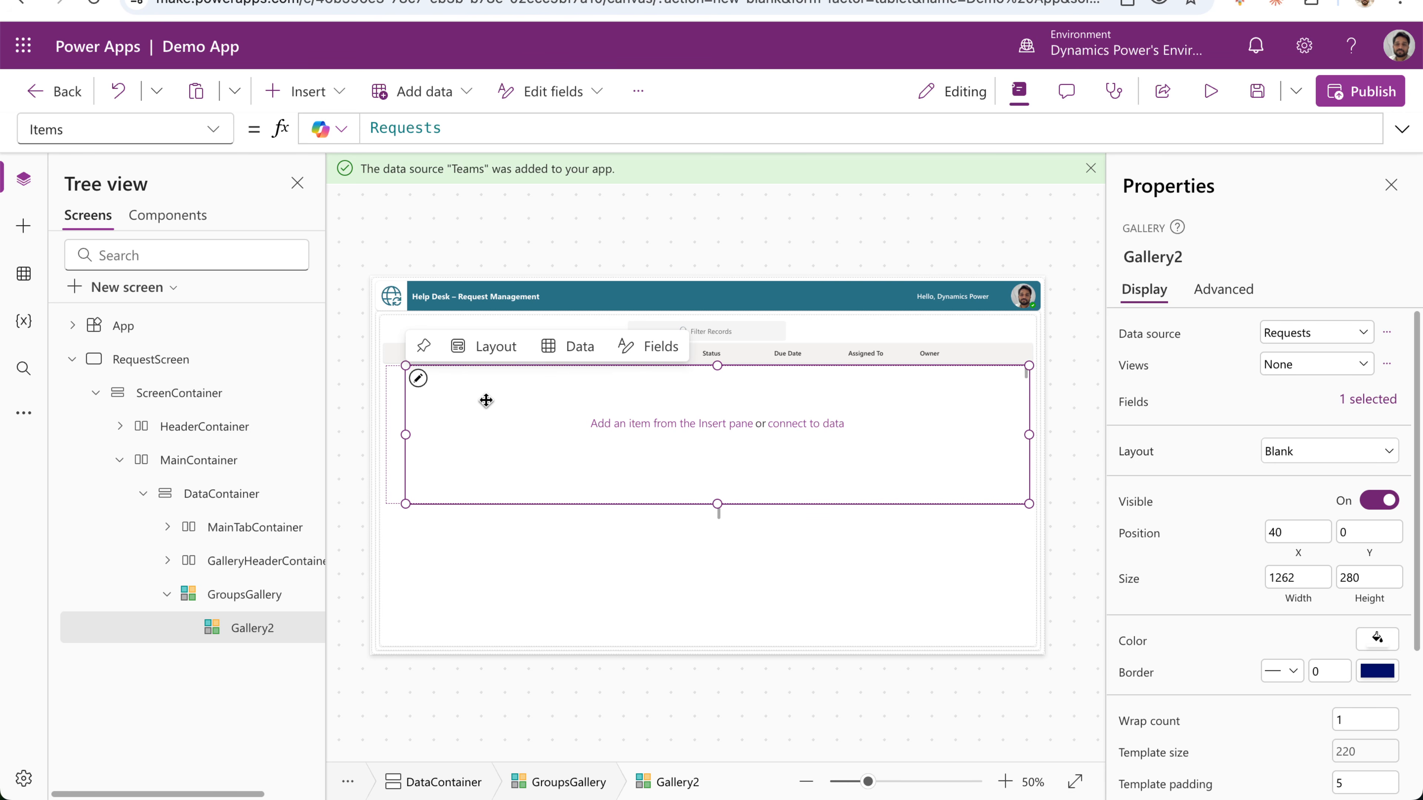
{"action": "left_click_drag", "start_coordinate": [406, 434], "coordinate": [386, 435]}
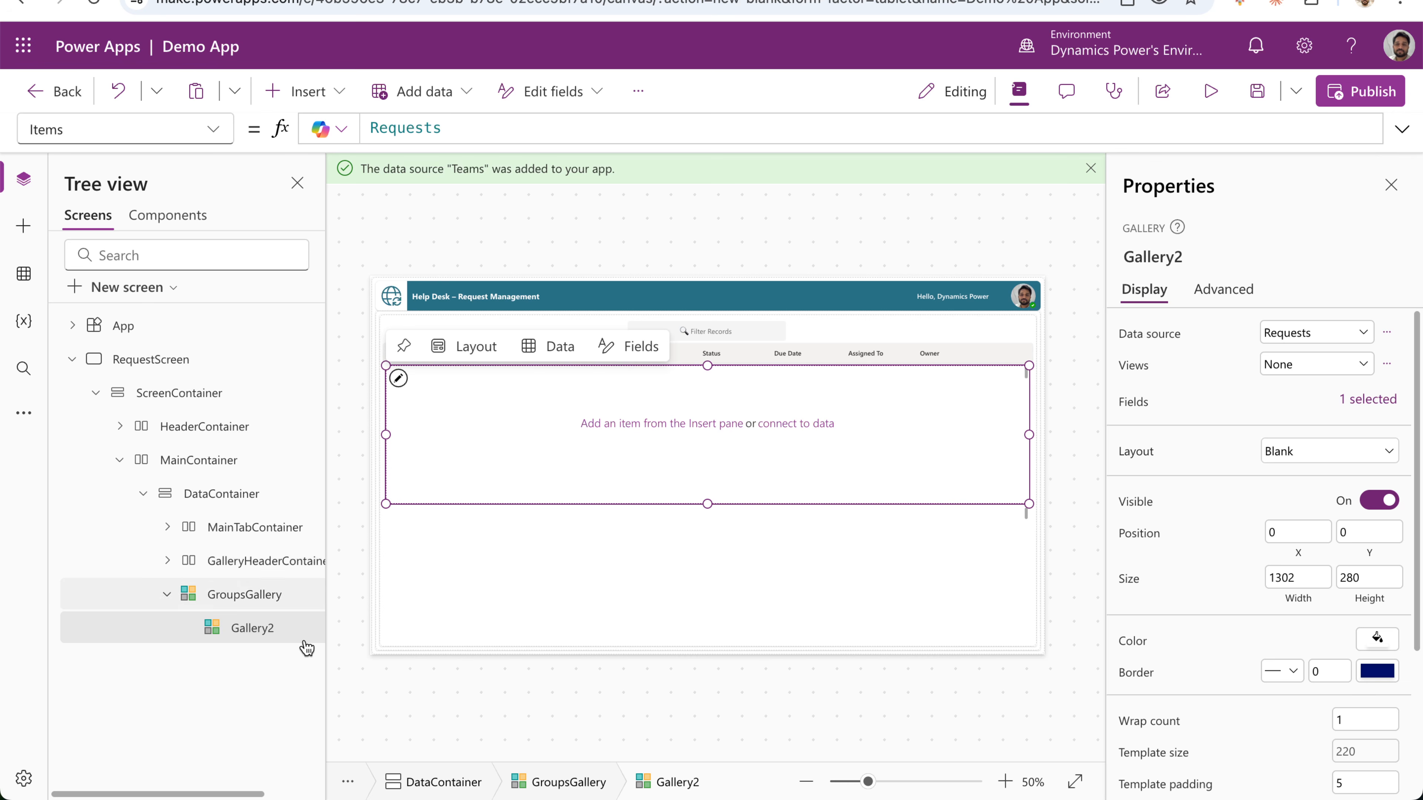
Set the nested gallery's Items property to ThisItem.GroupedRecords in place of the Requests table.
{"action": "left_click", "coordinate": [212, 129]}
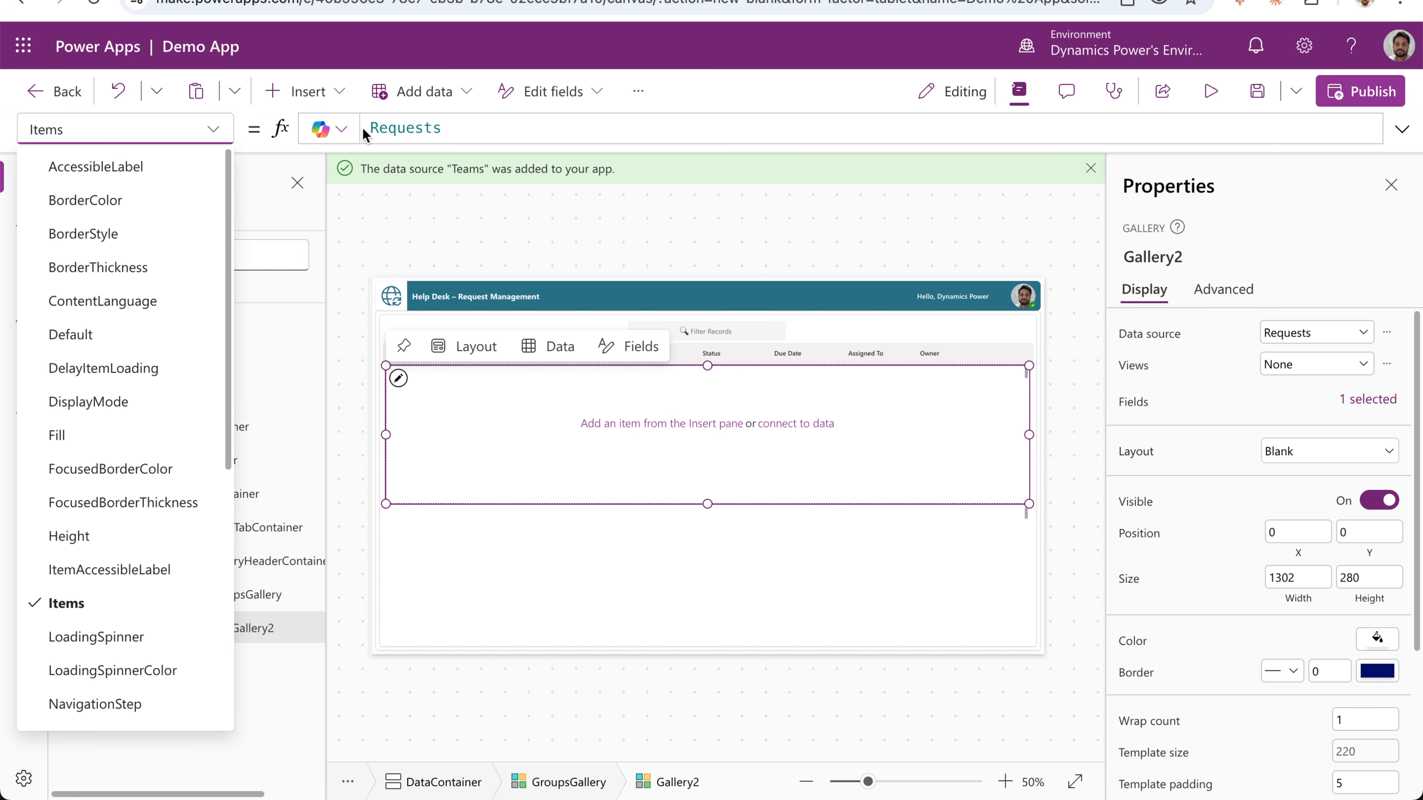
{"action": "double_click", "coordinate": [419, 129]}
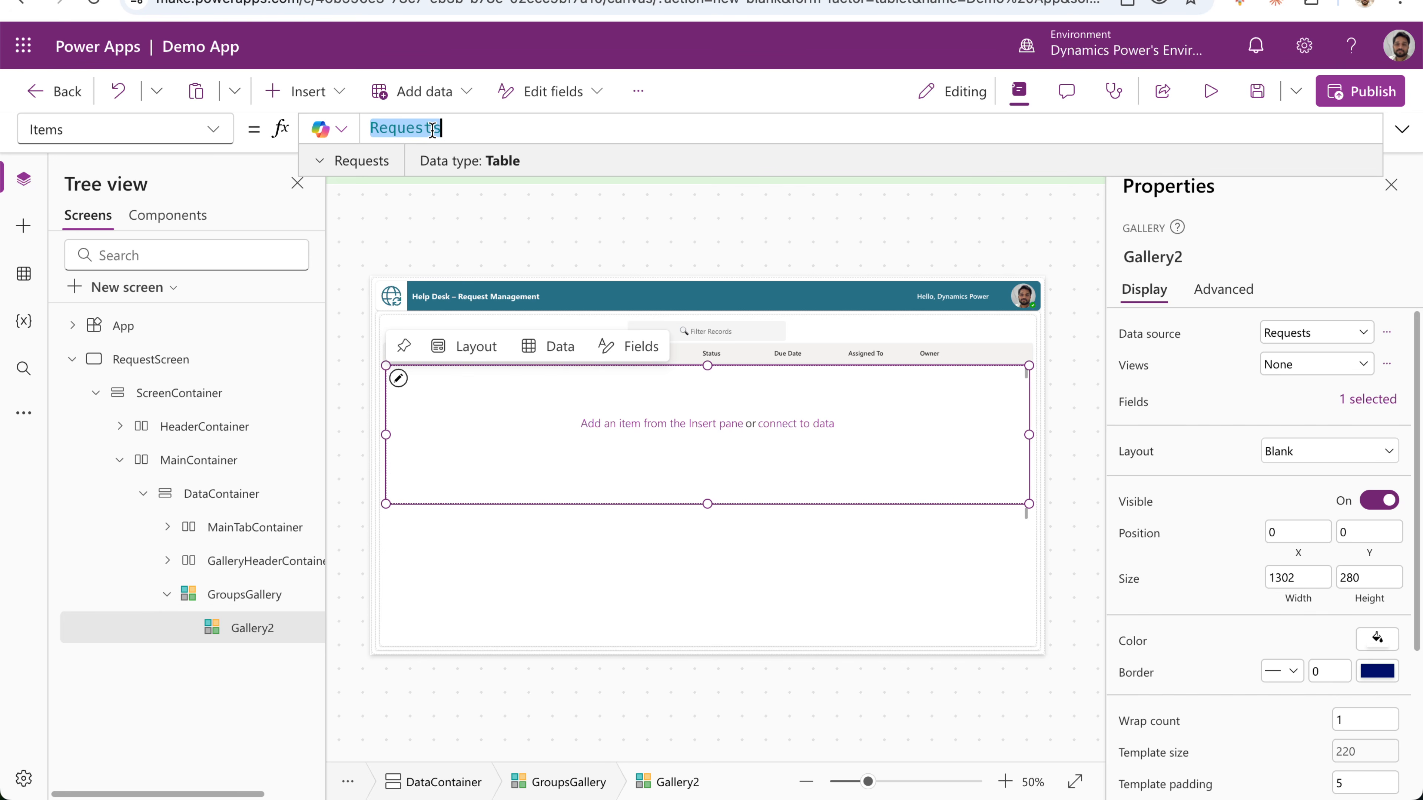
{"action": "double_click", "coordinate": [432, 130]}
{"action": "key", "text": "BackSpace"}
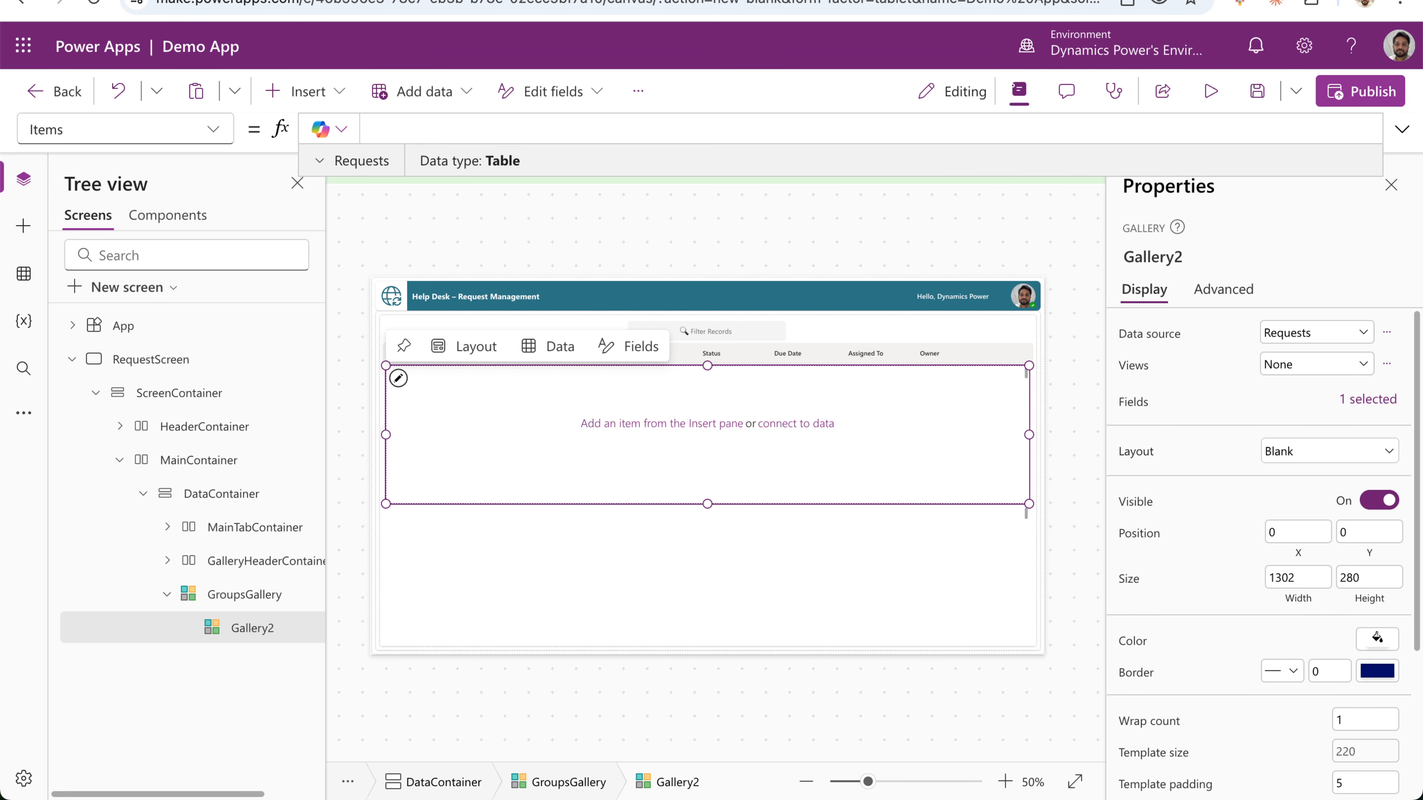
{"action": "type", "text": "ThisIt"}
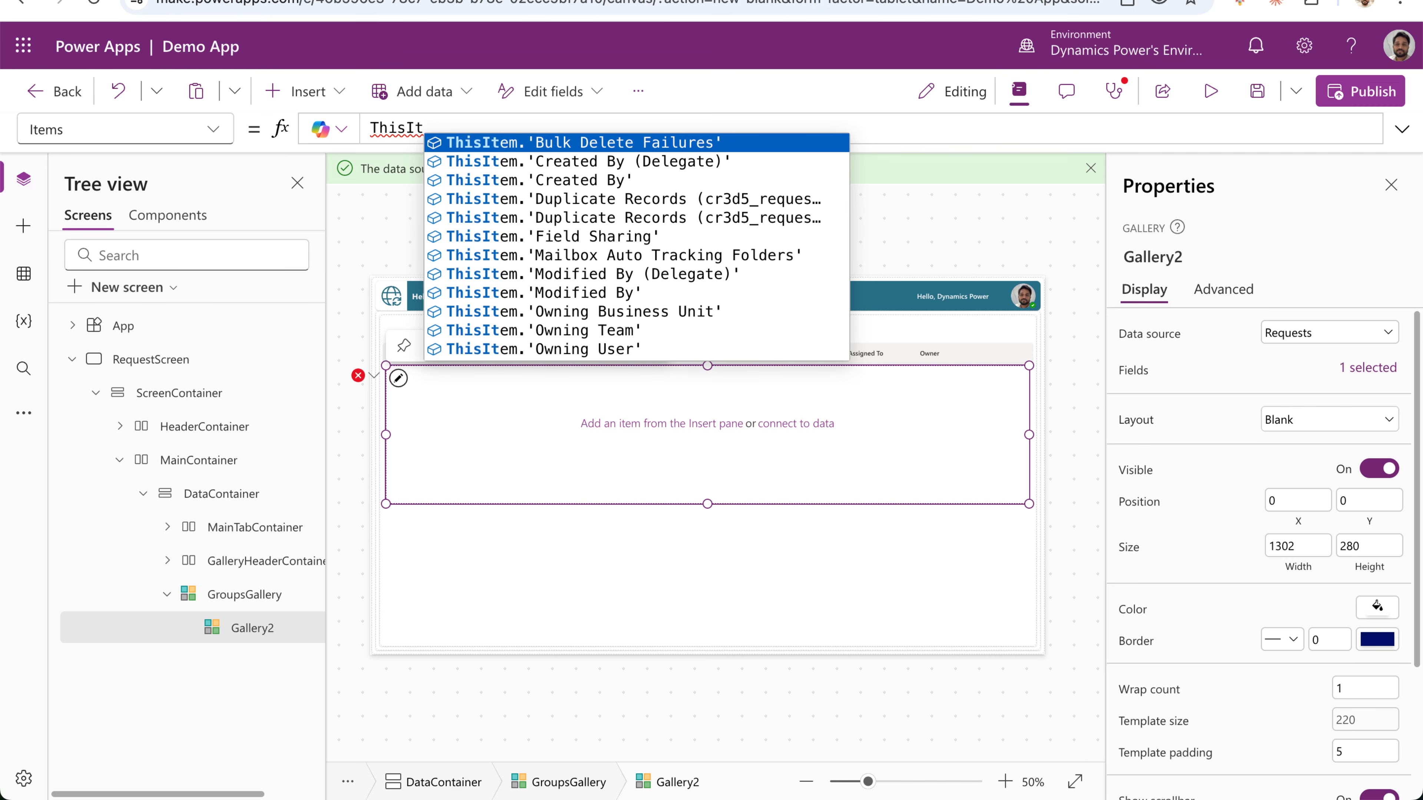
{"action": "type", "text": "em"}
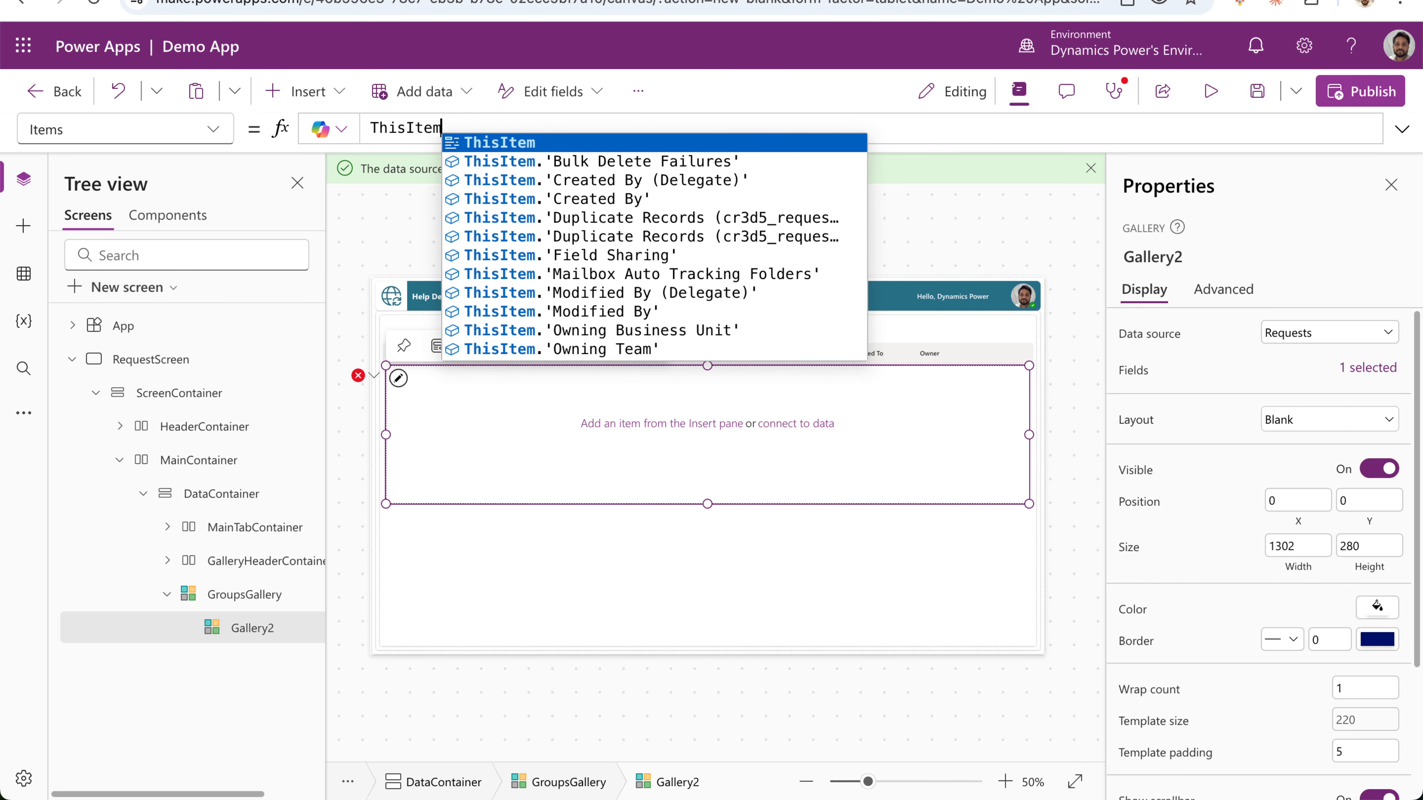
{"action": "type", "text": "."}
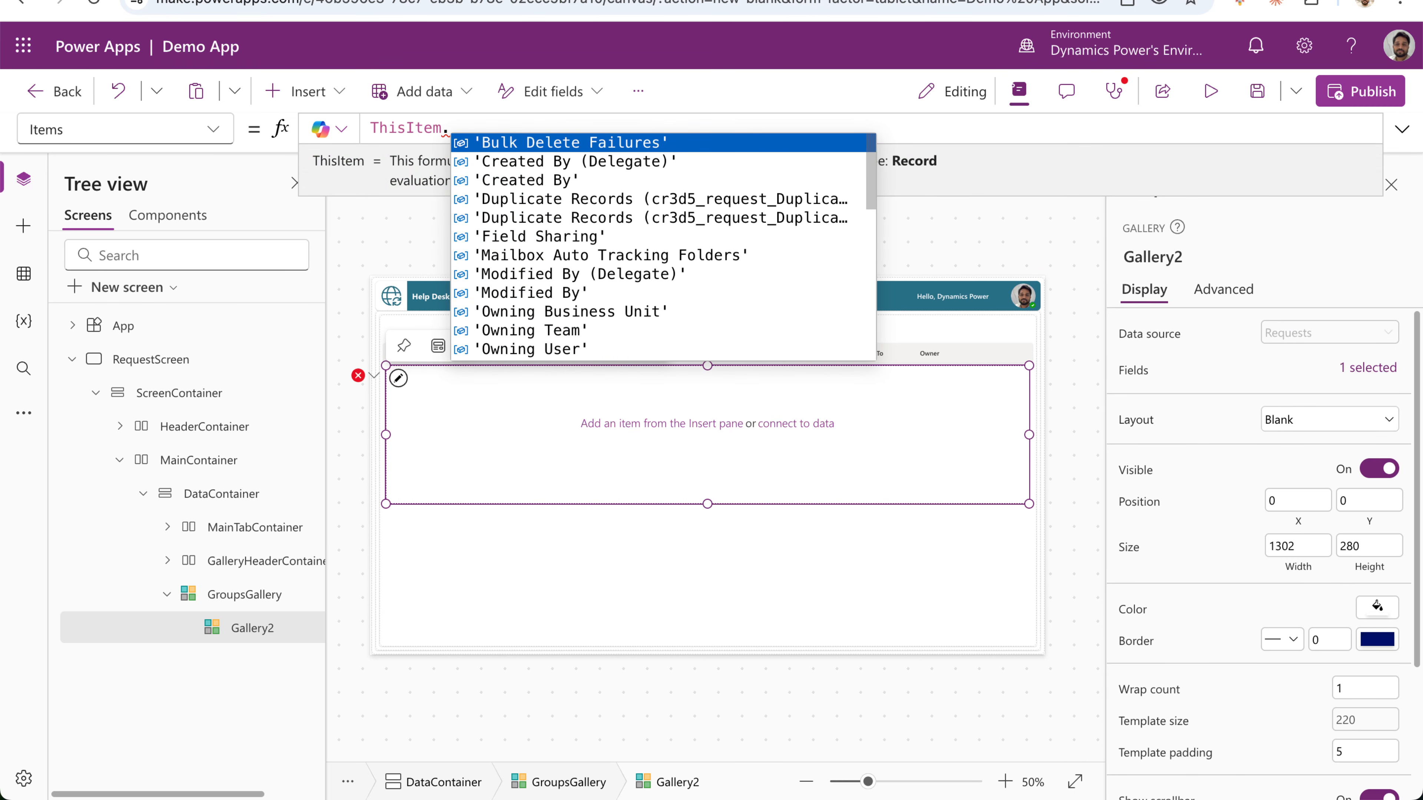
{"action": "type", "text": "Grouped"}
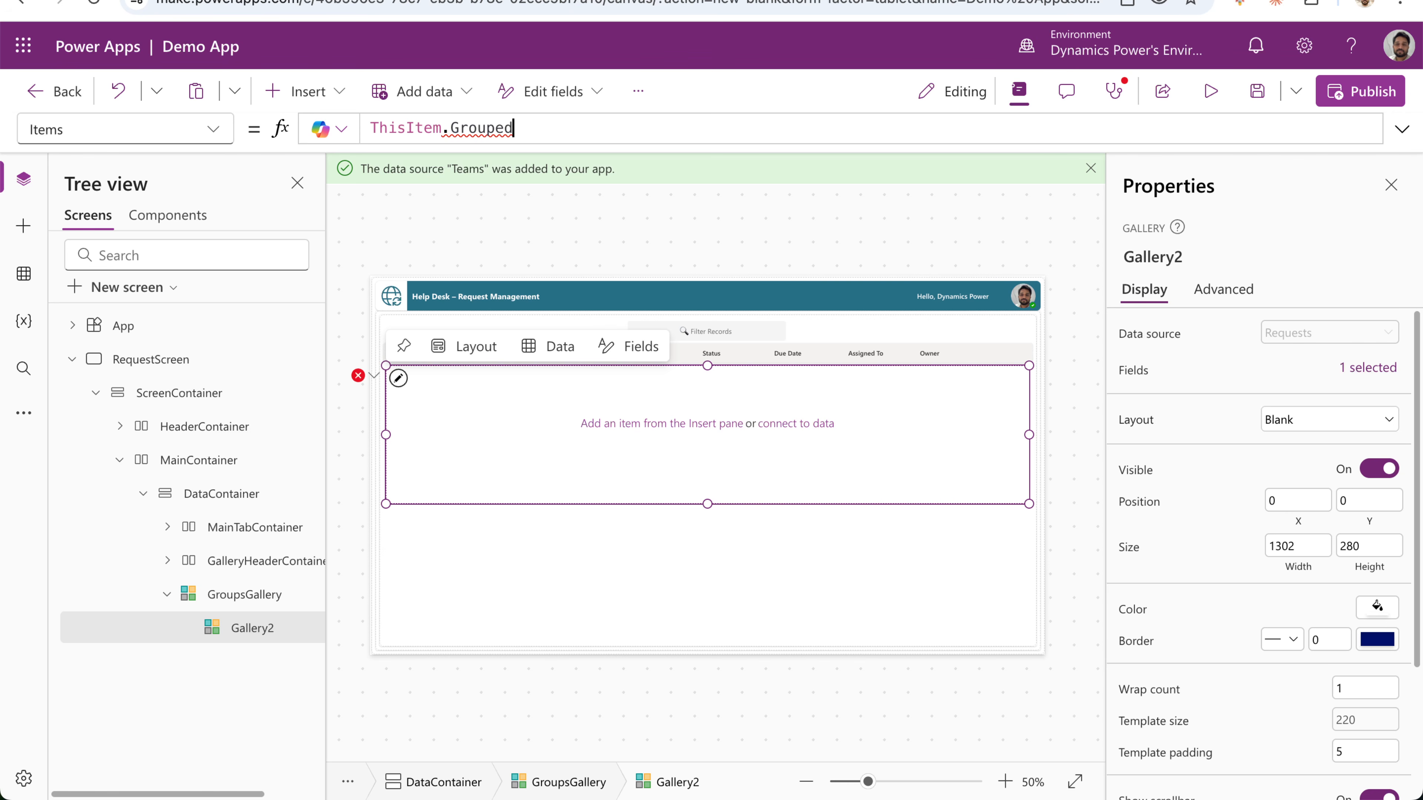
{"action": "type", "text": "Records"}
Rename the nested gallery inside GroupsGallery as RequestsGallery.
{"action": "right_click", "coordinate": [274, 649]}
{"action": "left_click", "coordinate": [370, 445]}
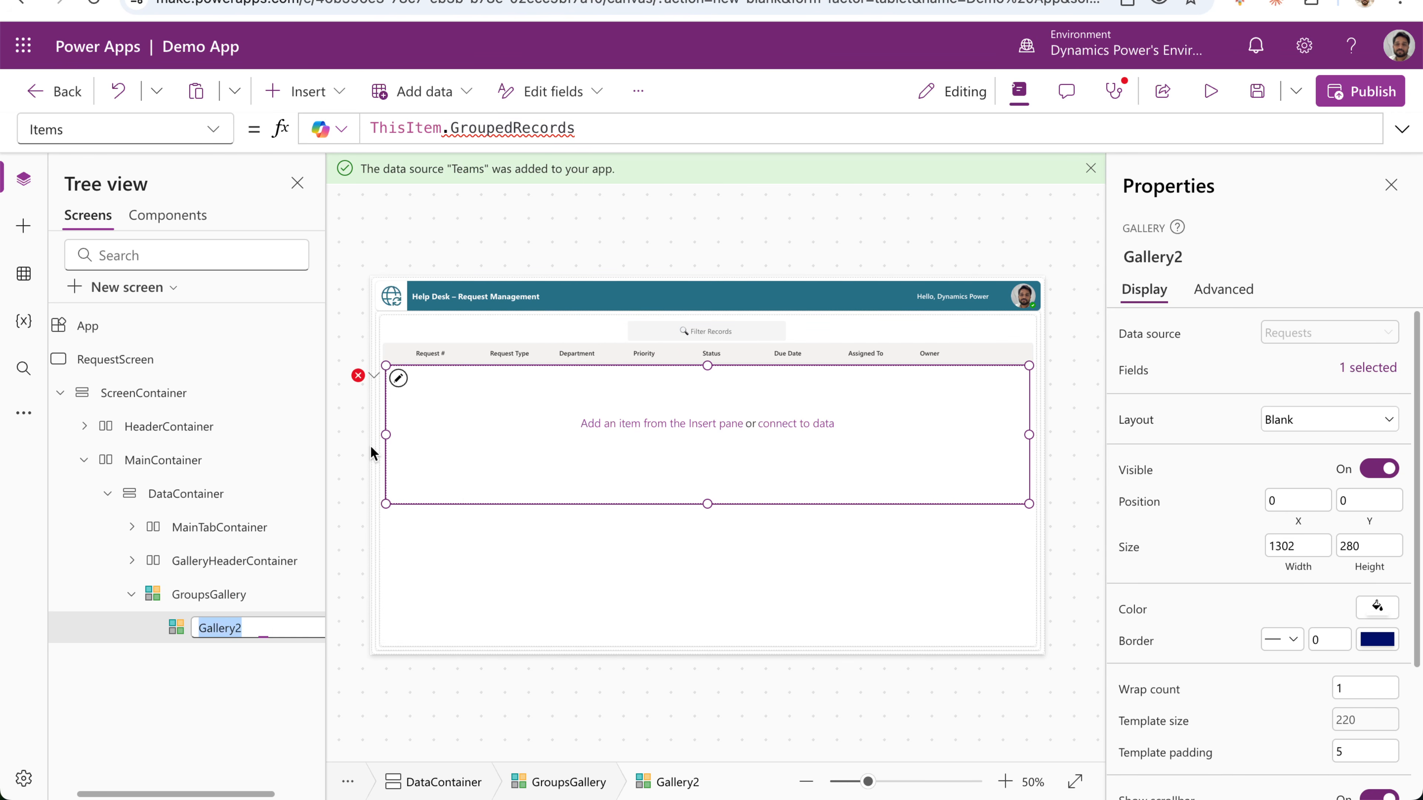
{"action": "key", "text": "End"}
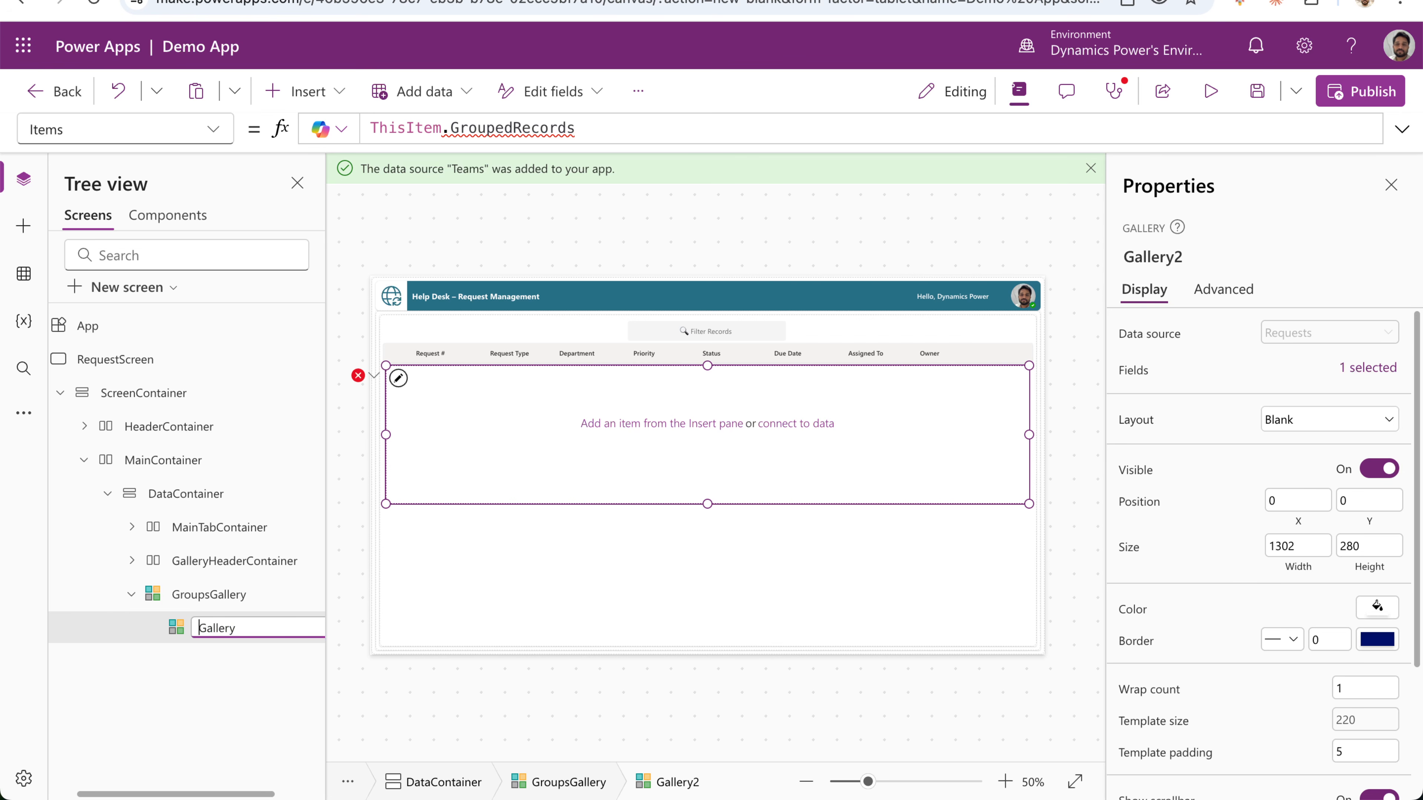
{"action": "key", "text": "Return"}
{"action": "right_click", "coordinate": [307, 621]}
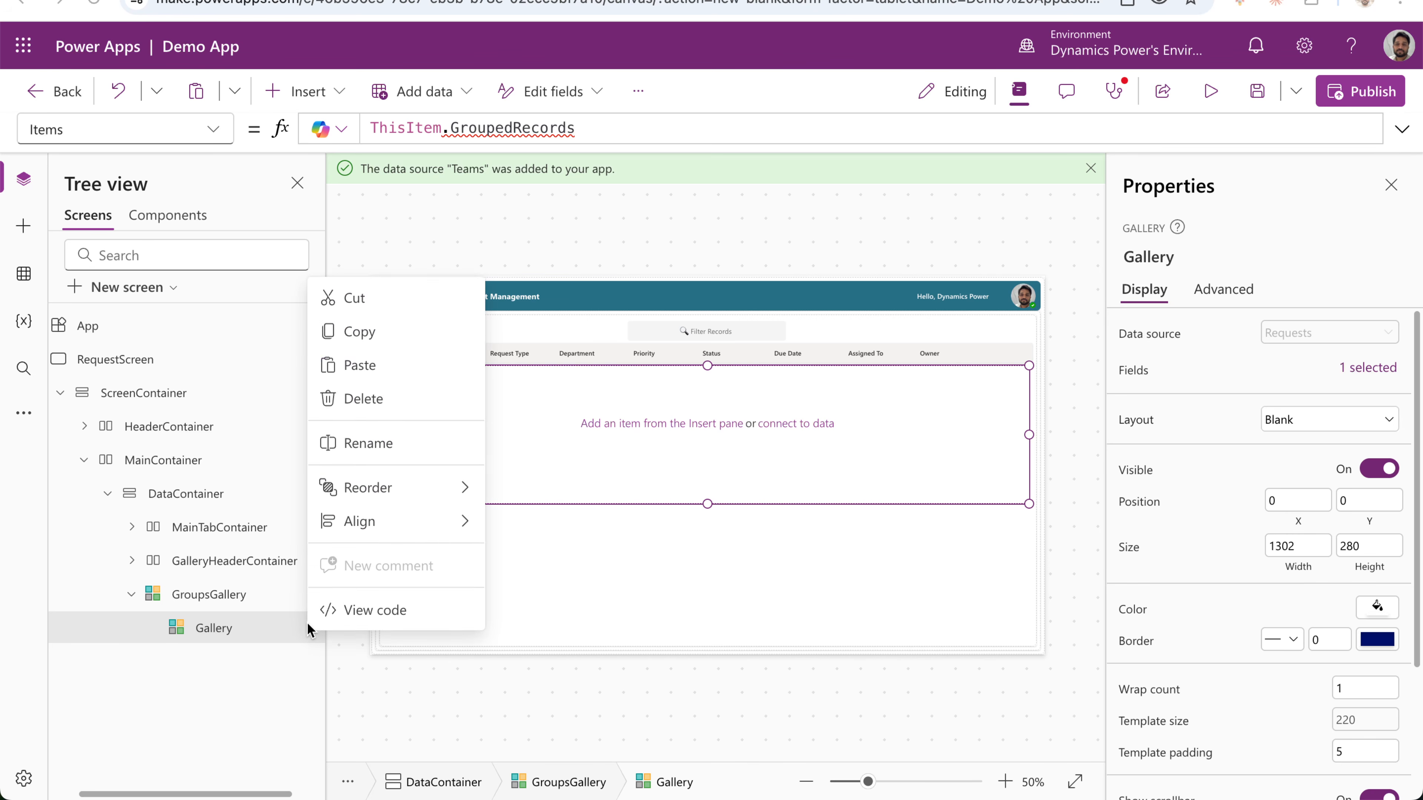
{"action": "left_click", "coordinate": [395, 440]}
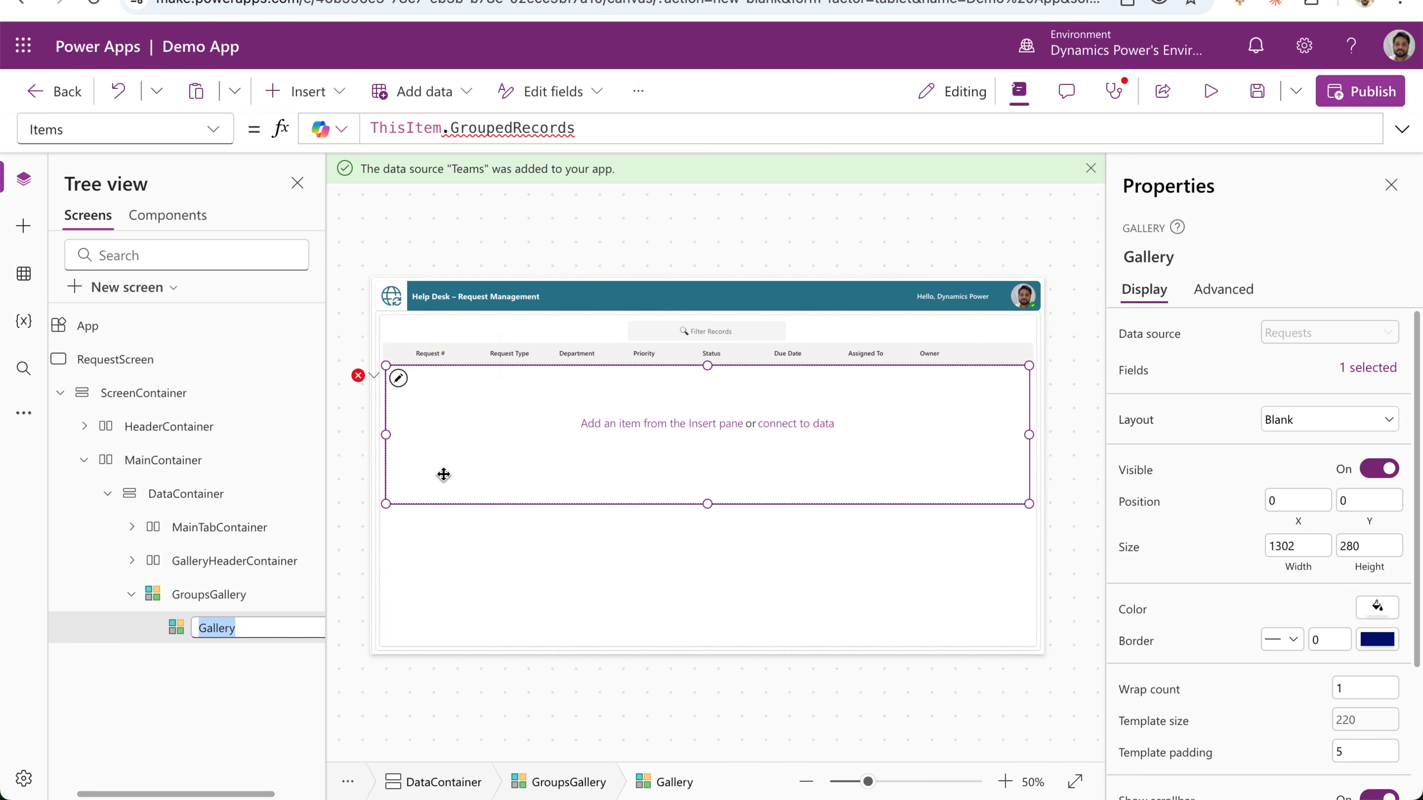
{"action": "key", "text": "End"}
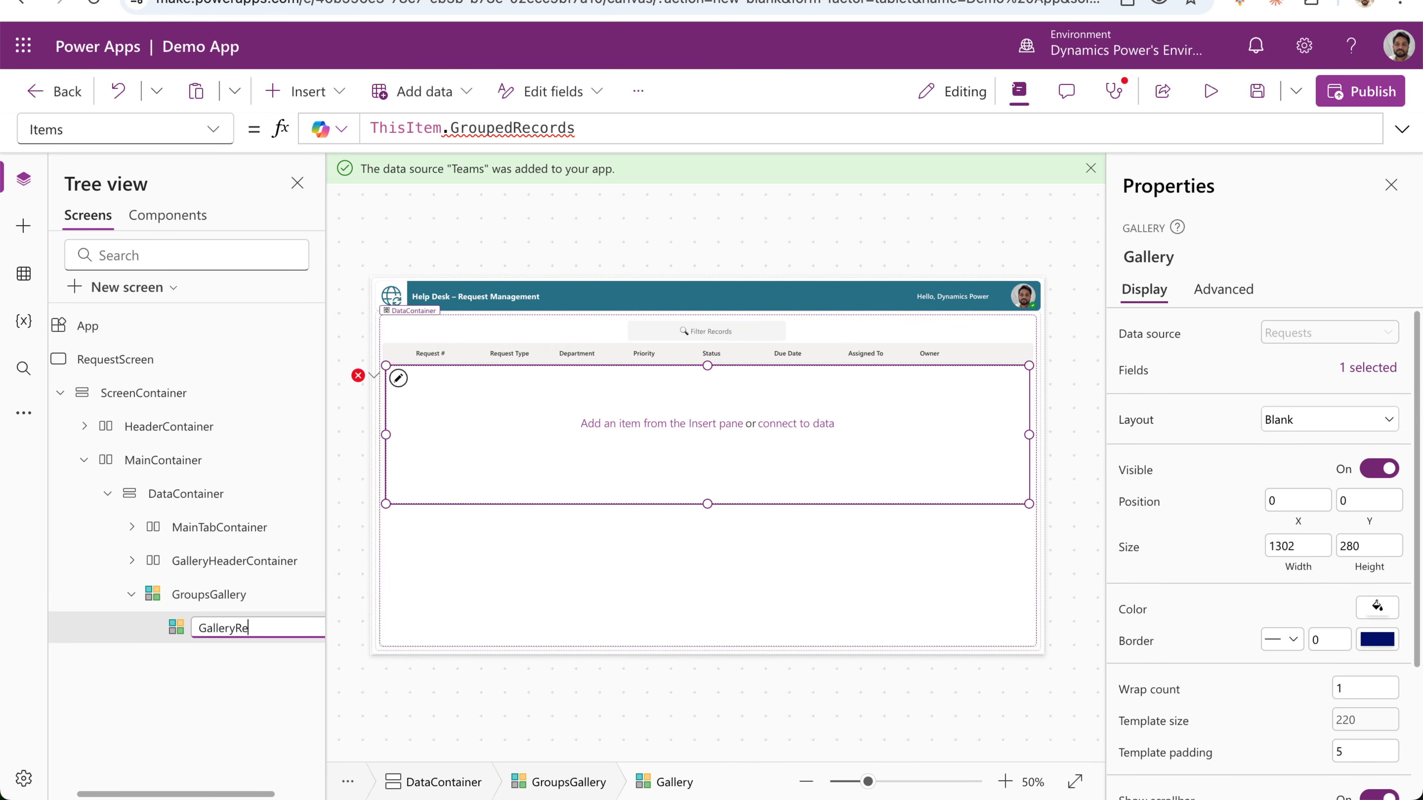
{"action": "left_click", "coordinate": [230, 628]}
{"action": "key", "text": "Home"}
{"action": "type", "text": "Requests"}
{"action": "left_click", "coordinate": [497, 716]}
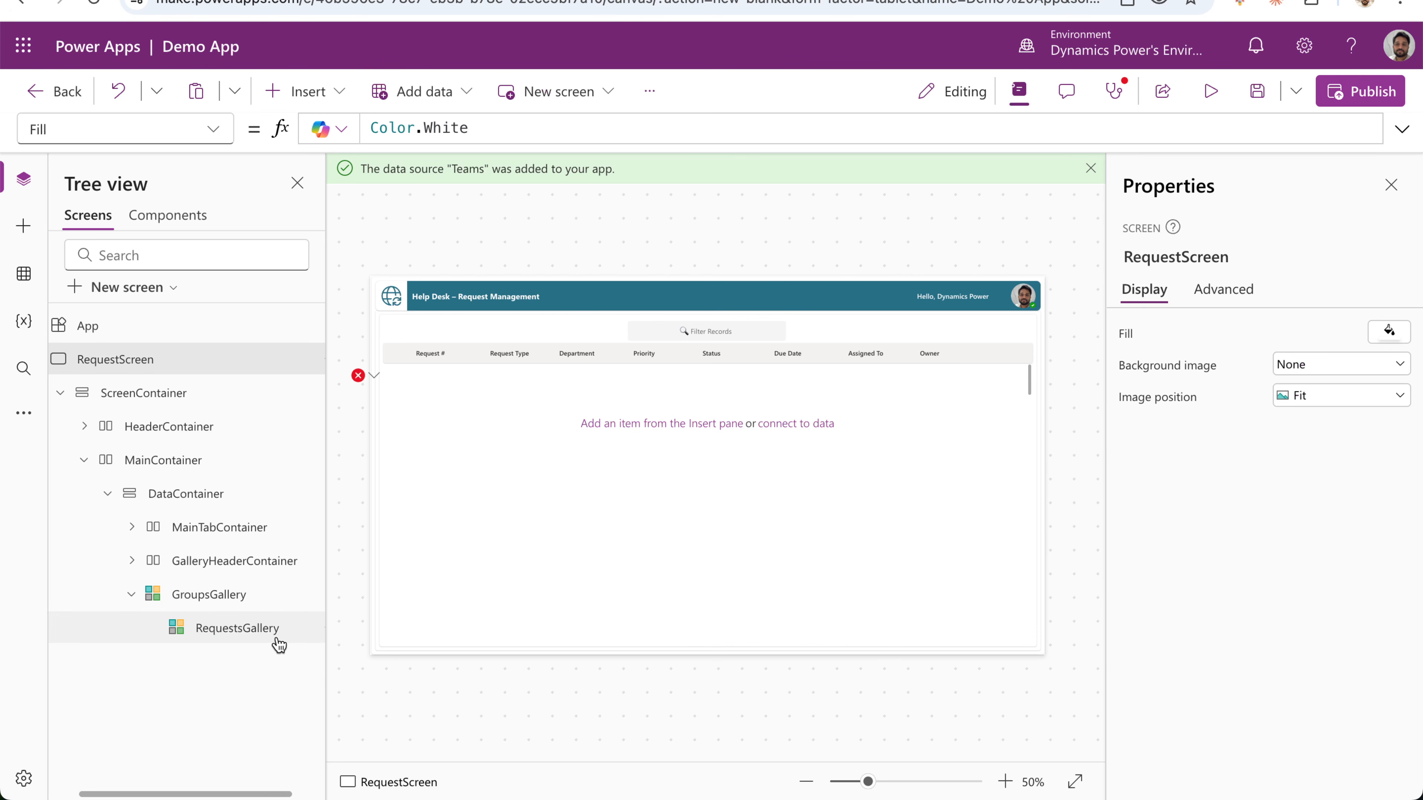
Set RequestsGallery's Width property to Parent.TemplateWidth.
{"action": "left_click", "coordinate": [269, 630]}
{"action": "left_click", "coordinate": [215, 134]}
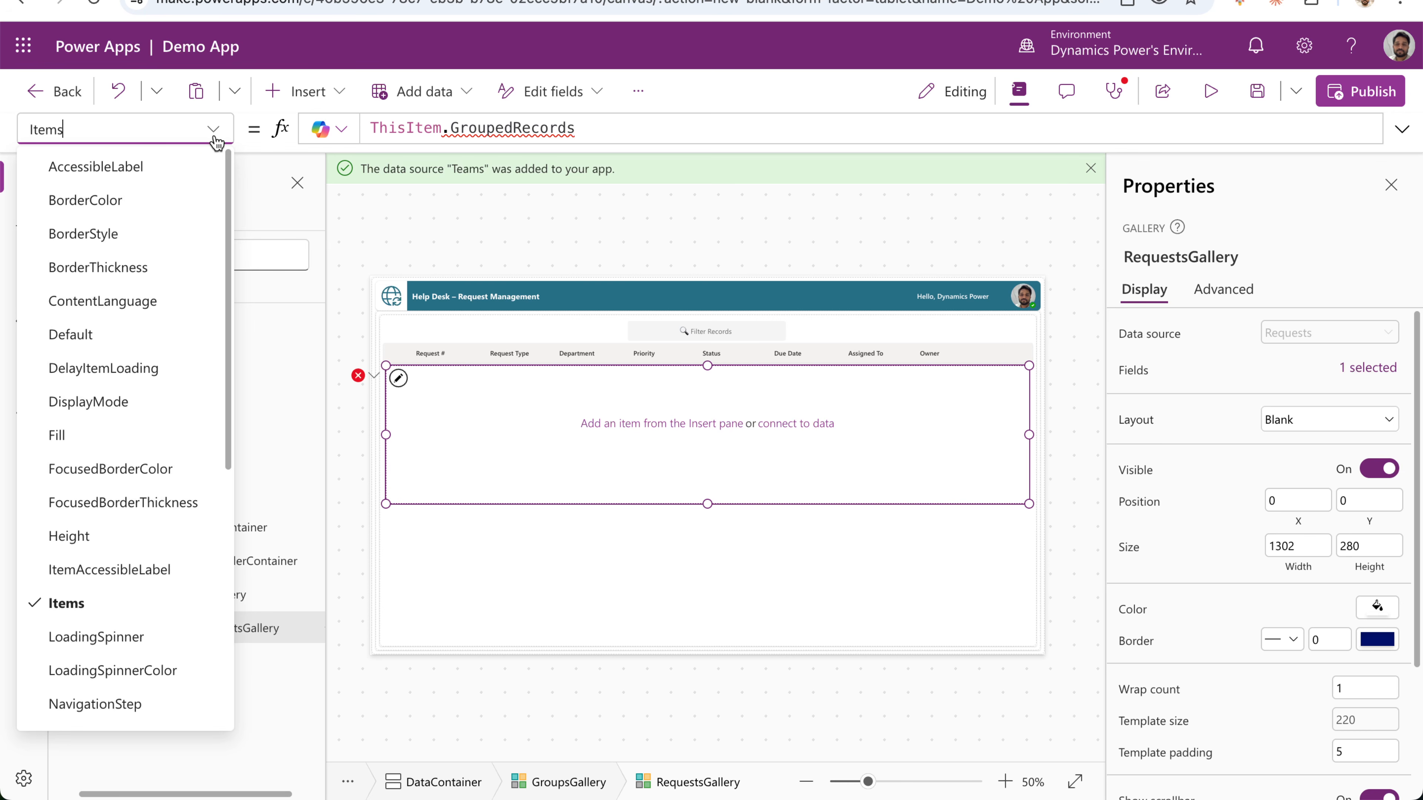
{"action": "scroll", "coordinate": [157, 498], "scroll_direction": "down", "scroll_amount": 8}
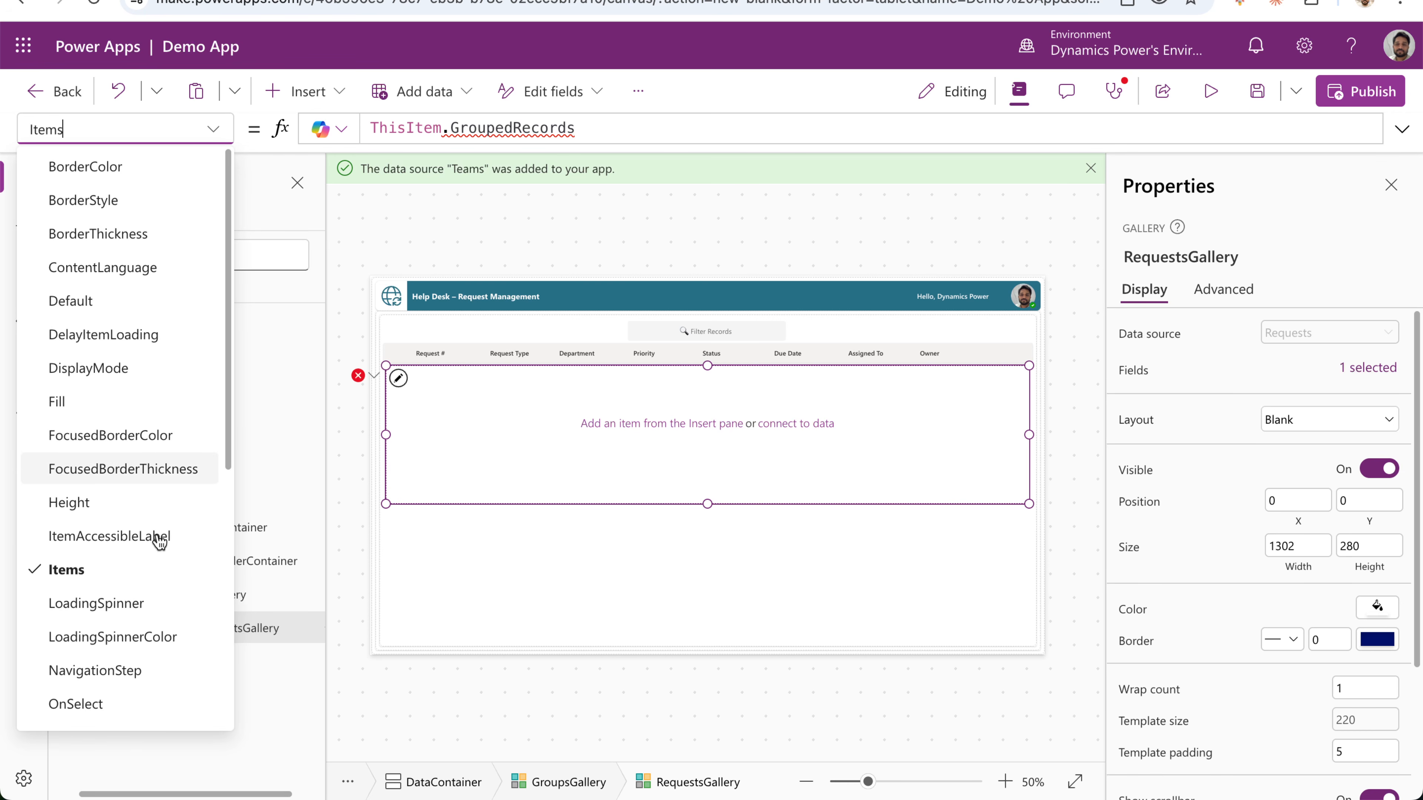
{"action": "left_click", "coordinate": [97, 617]}
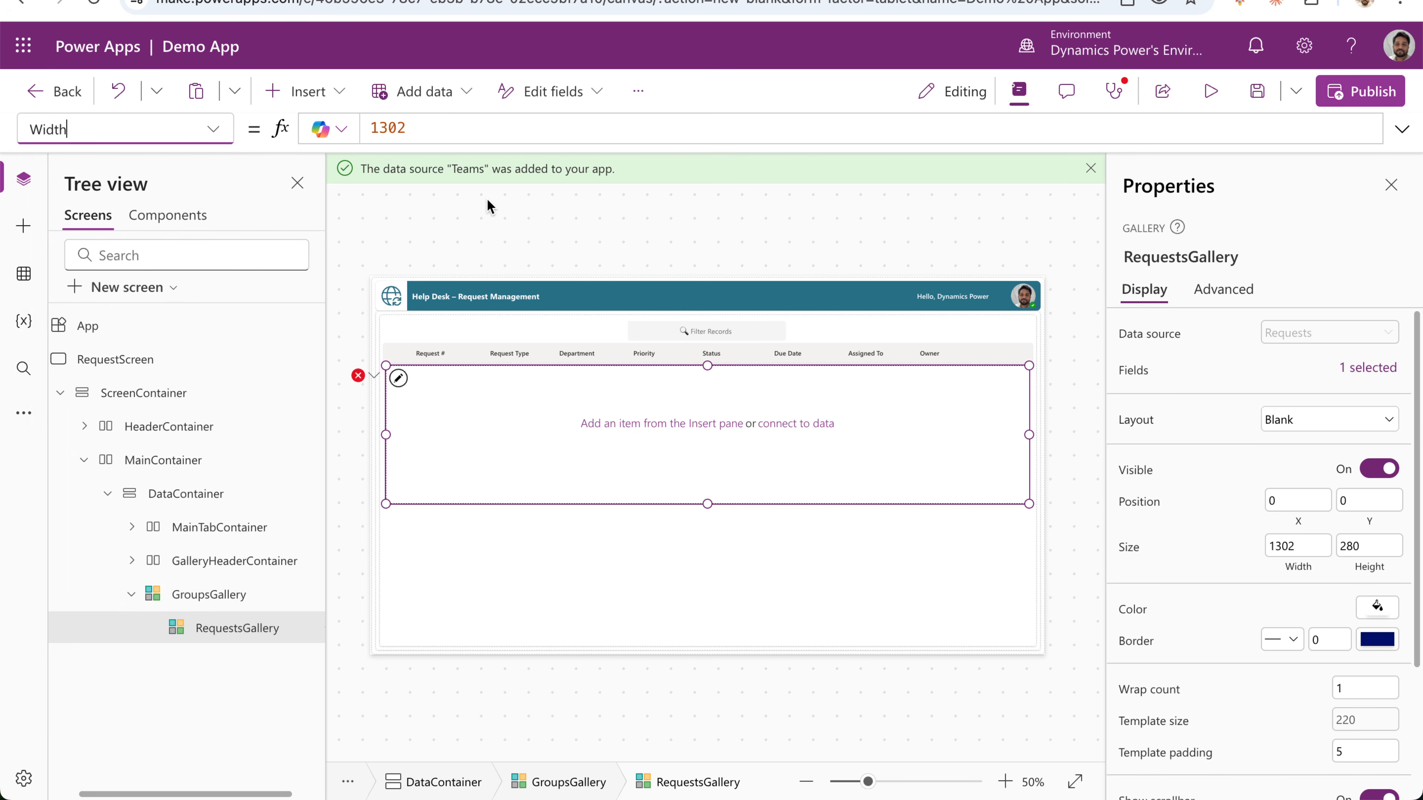
{"action": "double_click", "coordinate": [393, 128]}
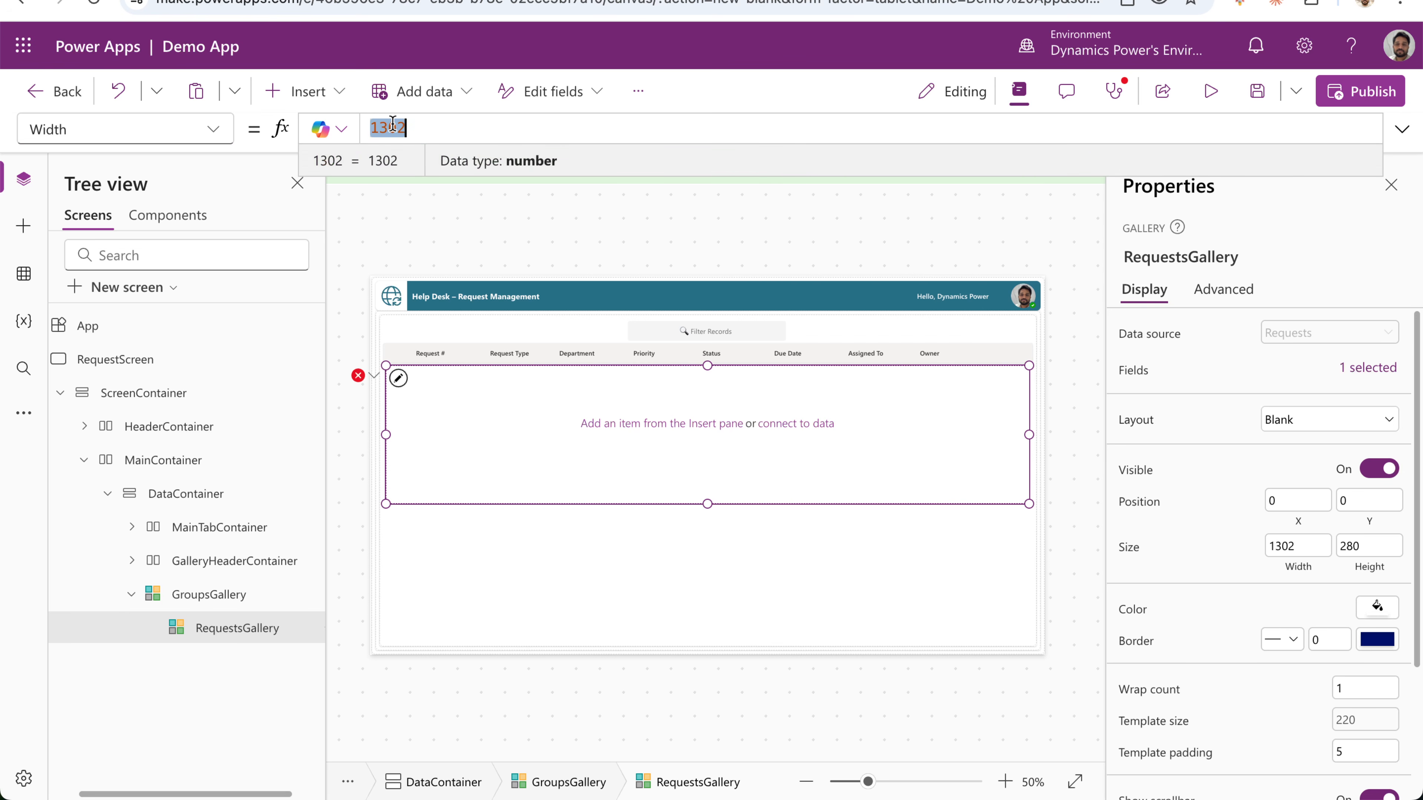
{"action": "key", "text": "BackSpace"}
{"action": "type", "text": "Parent"}
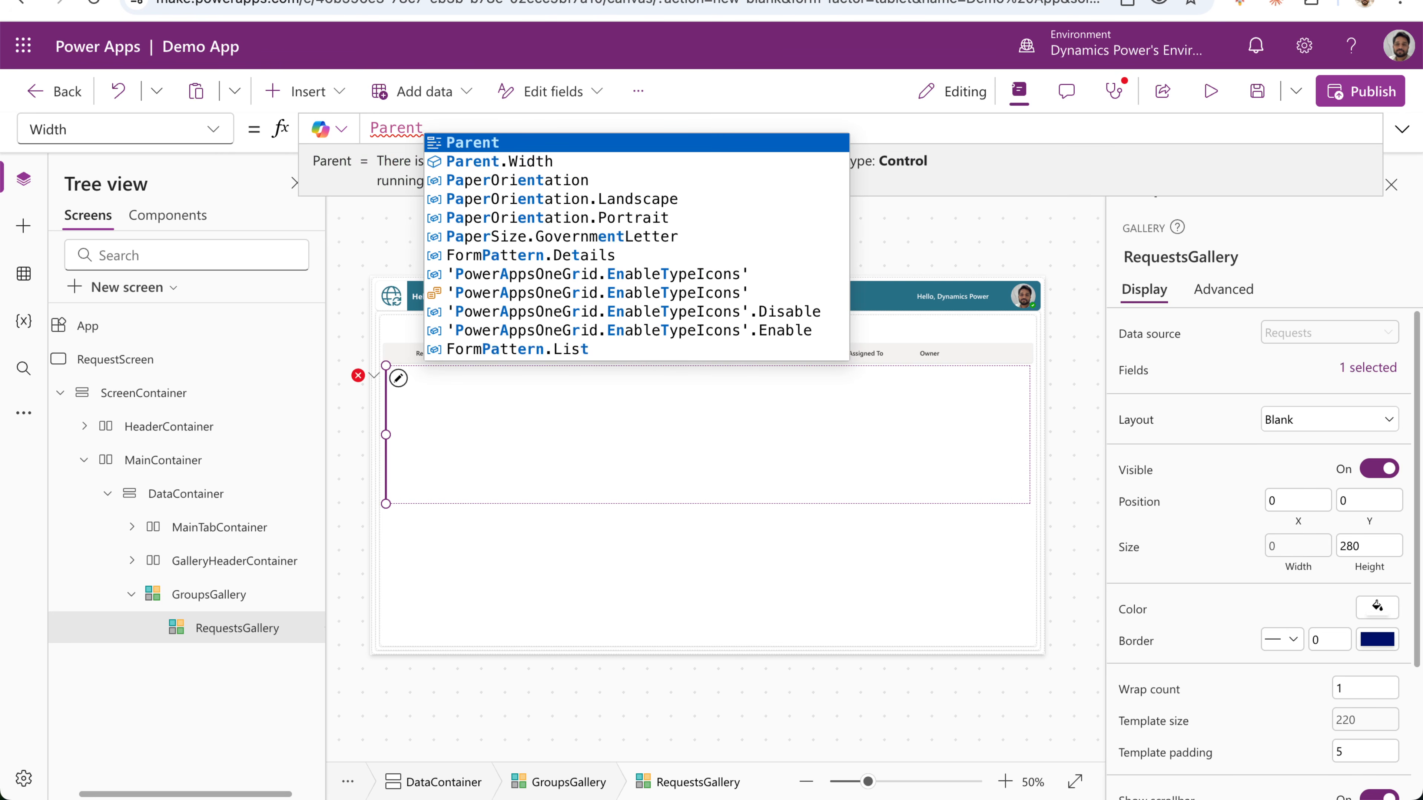
{"action": "type", "text": ".Tenm"}
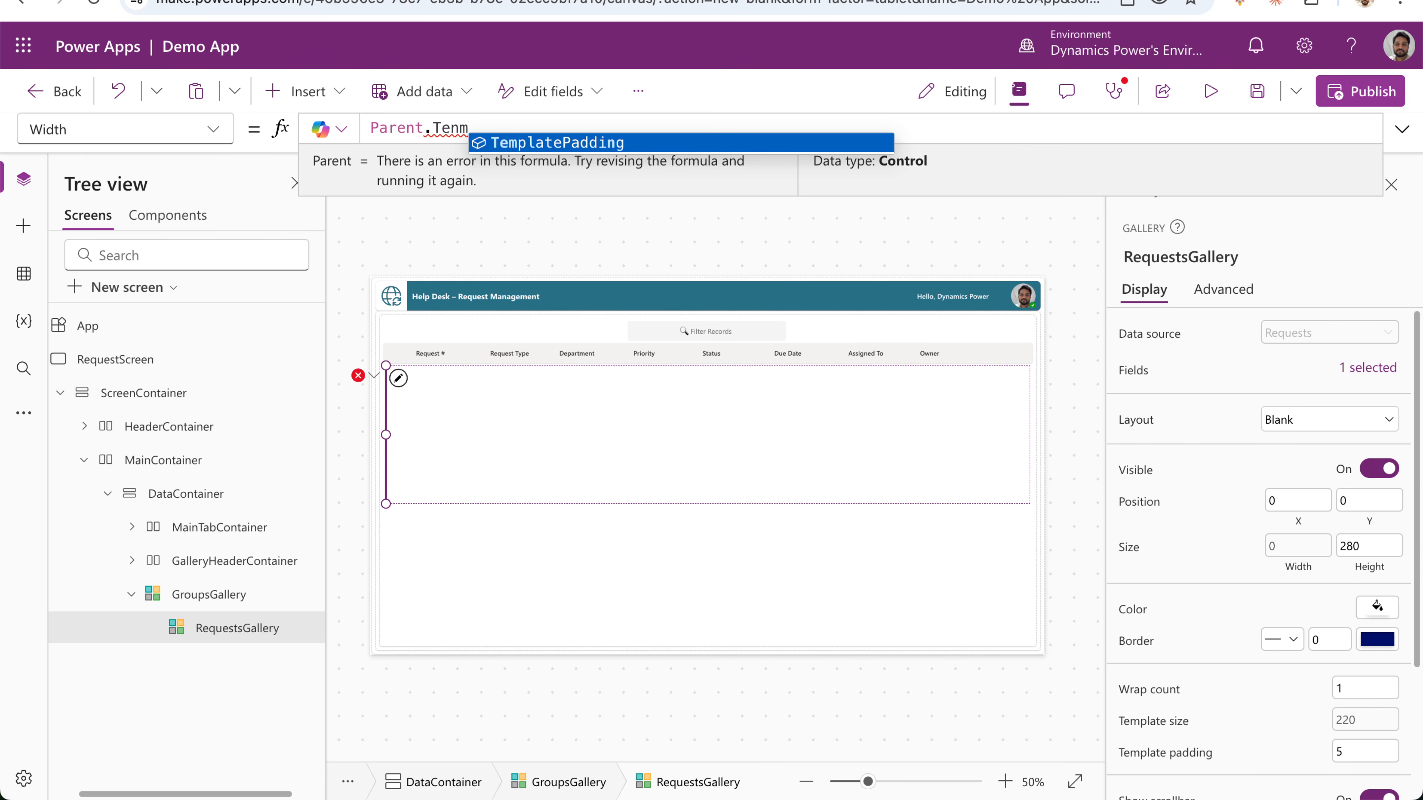
{"action": "key", "text": "BackSpace"}
{"action": "key", "text": "BackSpace"}
{"action": "type", "text": "mpl"}
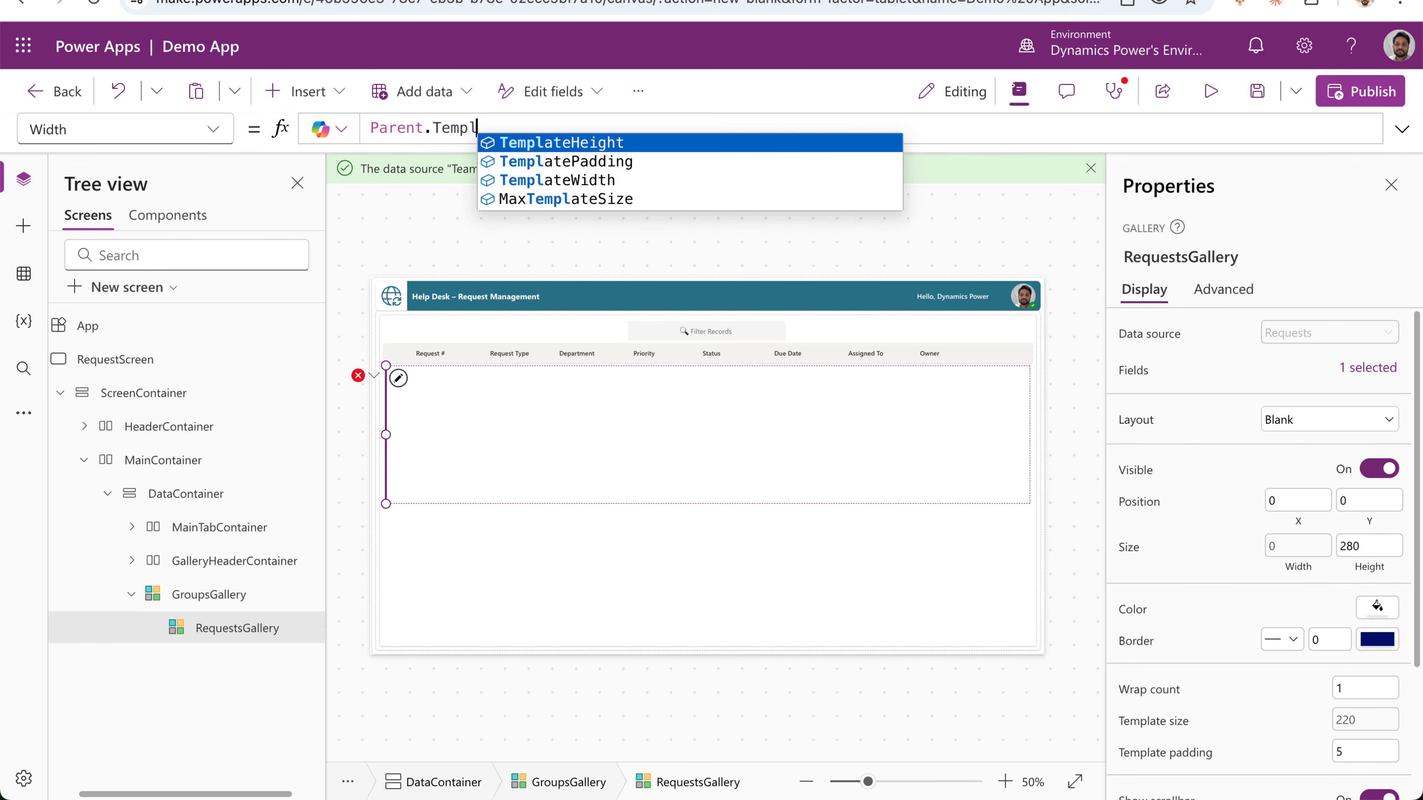
{"action": "left_click", "coordinate": [527, 180]}
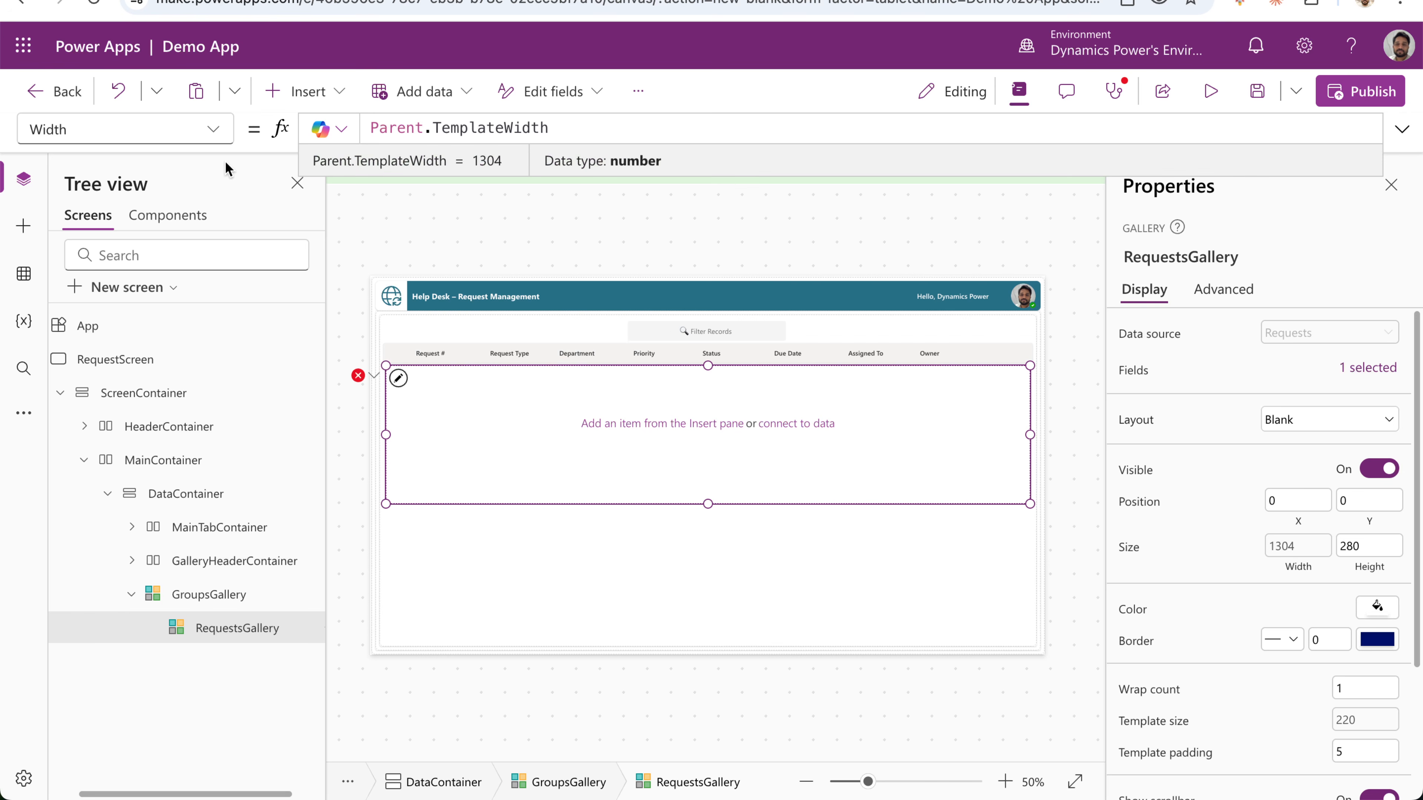
{"action": "left_click", "coordinate": [215, 139]}
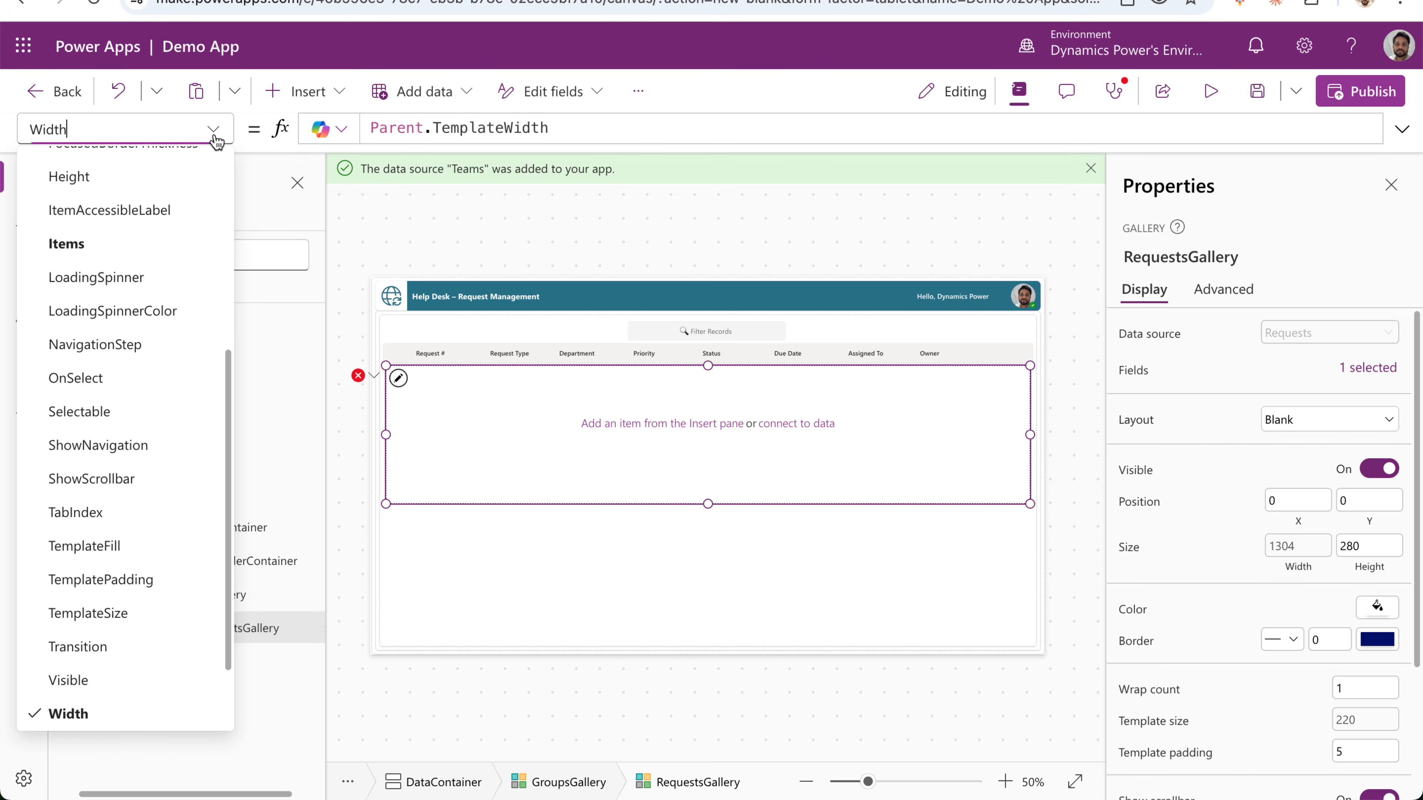
{"action": "scroll", "coordinate": [110, 646], "scroll_direction": "down", "scroll_amount": 1}
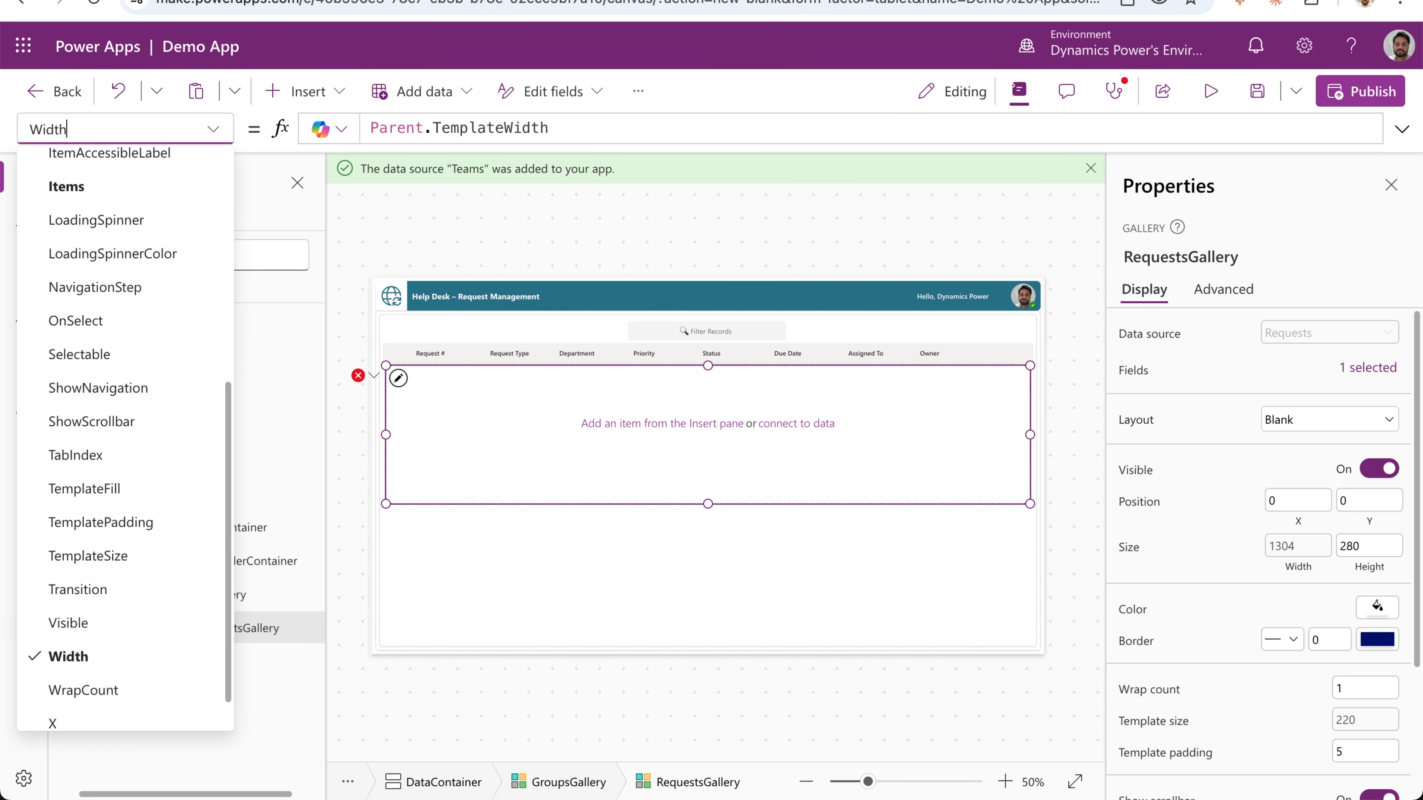
{"action": "key", "text": "super+Tab"}
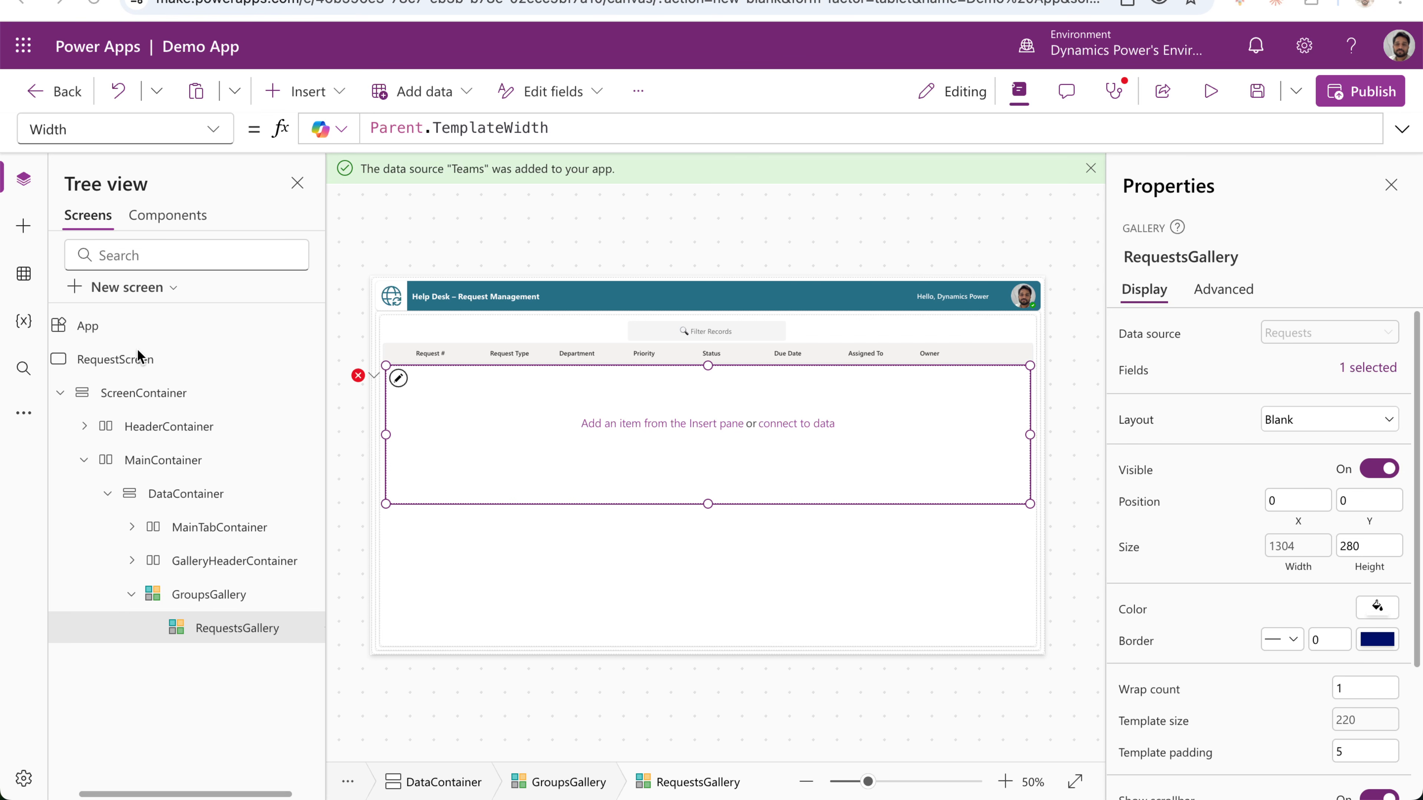
Select the App object in Demo App, and collapse the IT and HR groups in the finished Help Desk Demo App.
{"action": "left_click", "coordinate": [131, 328]}
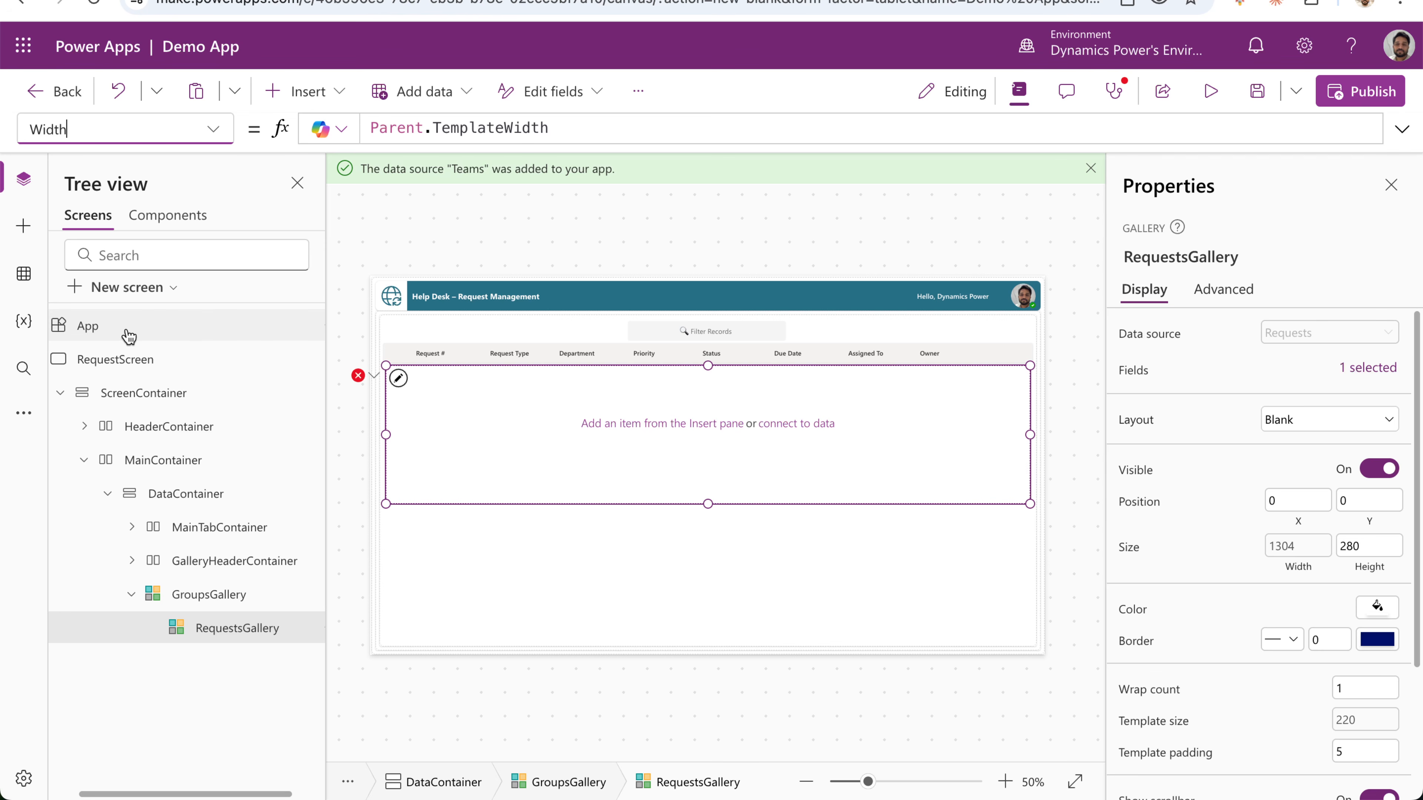
{"action": "left_click", "coordinate": [129, 335]}
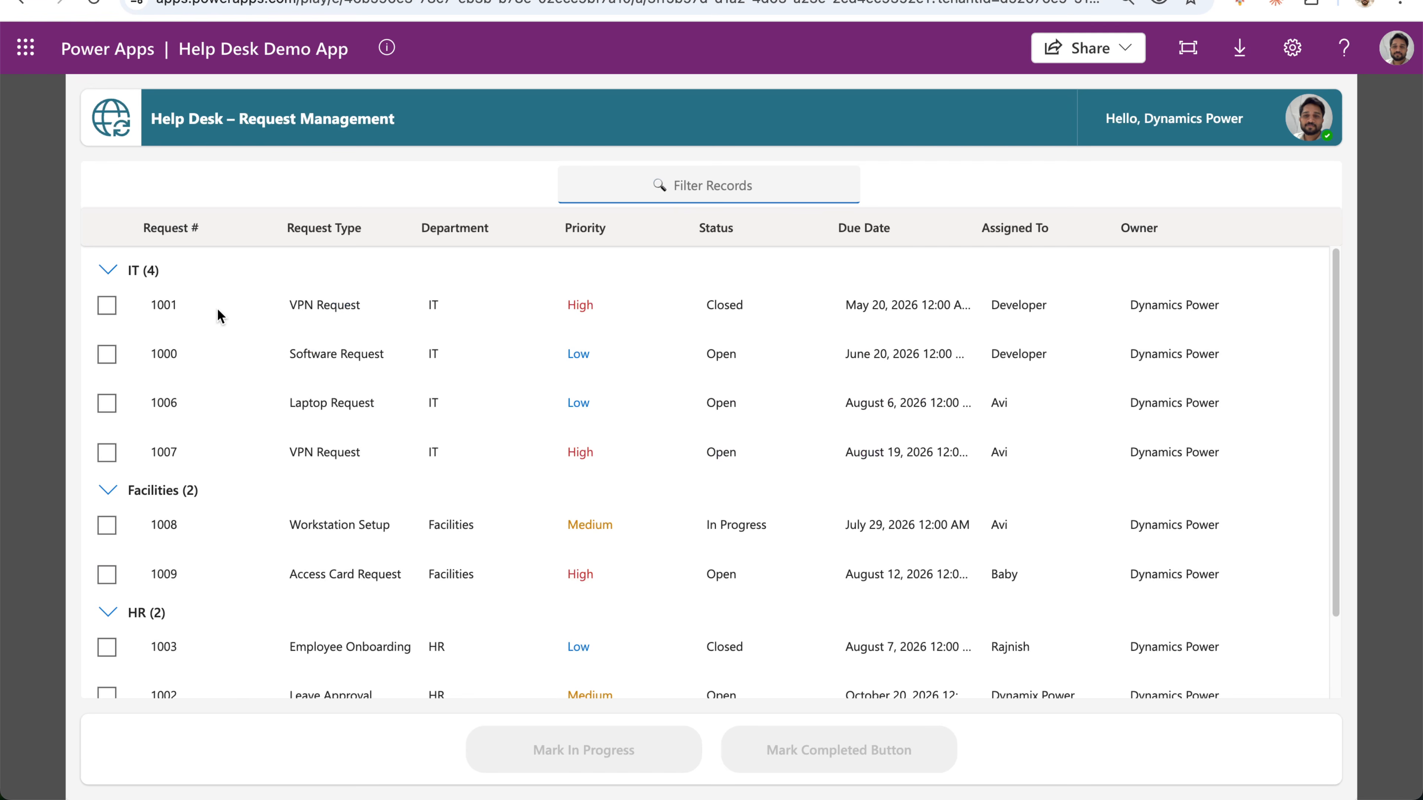
{"action": "left_click", "coordinate": [107, 270]}
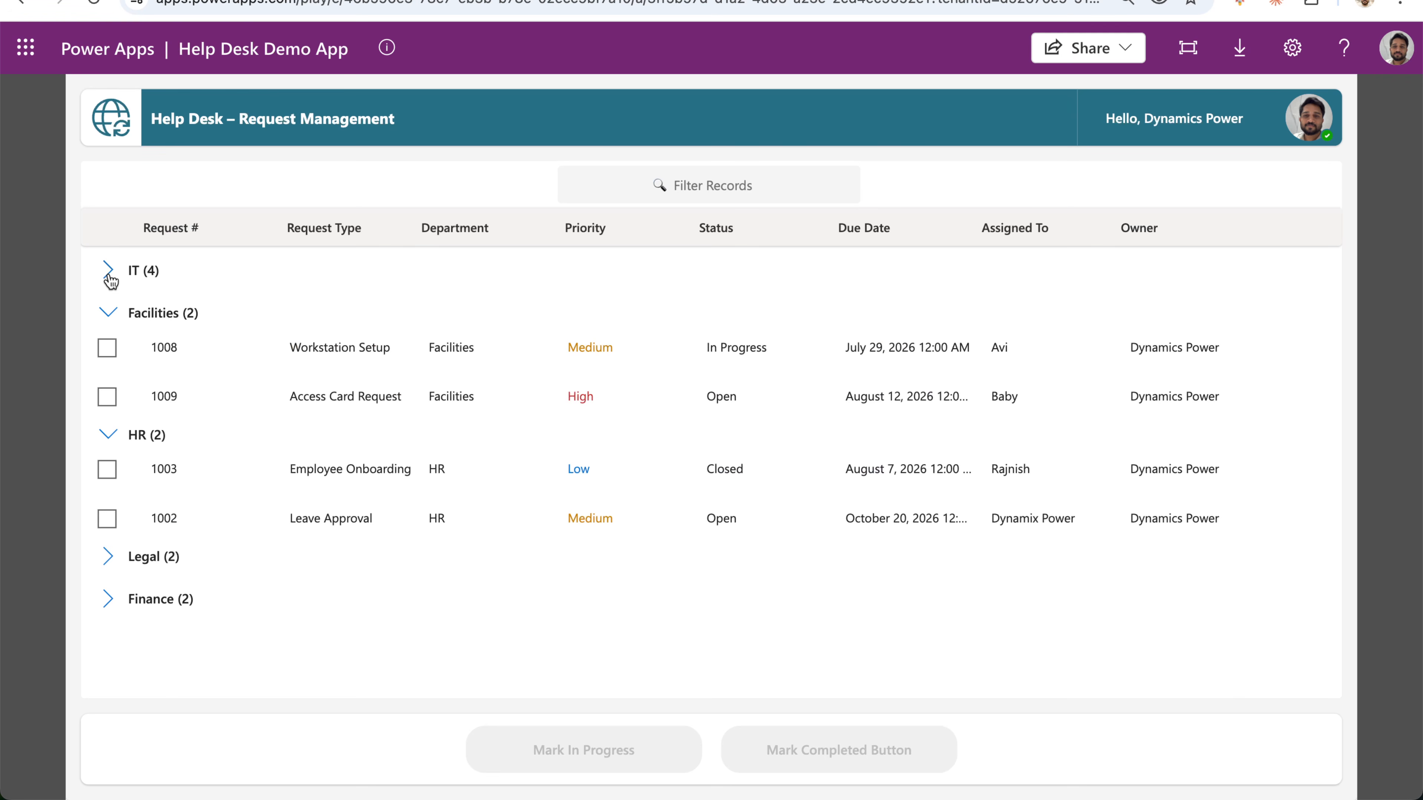
{"action": "left_click", "coordinate": [107, 436]}
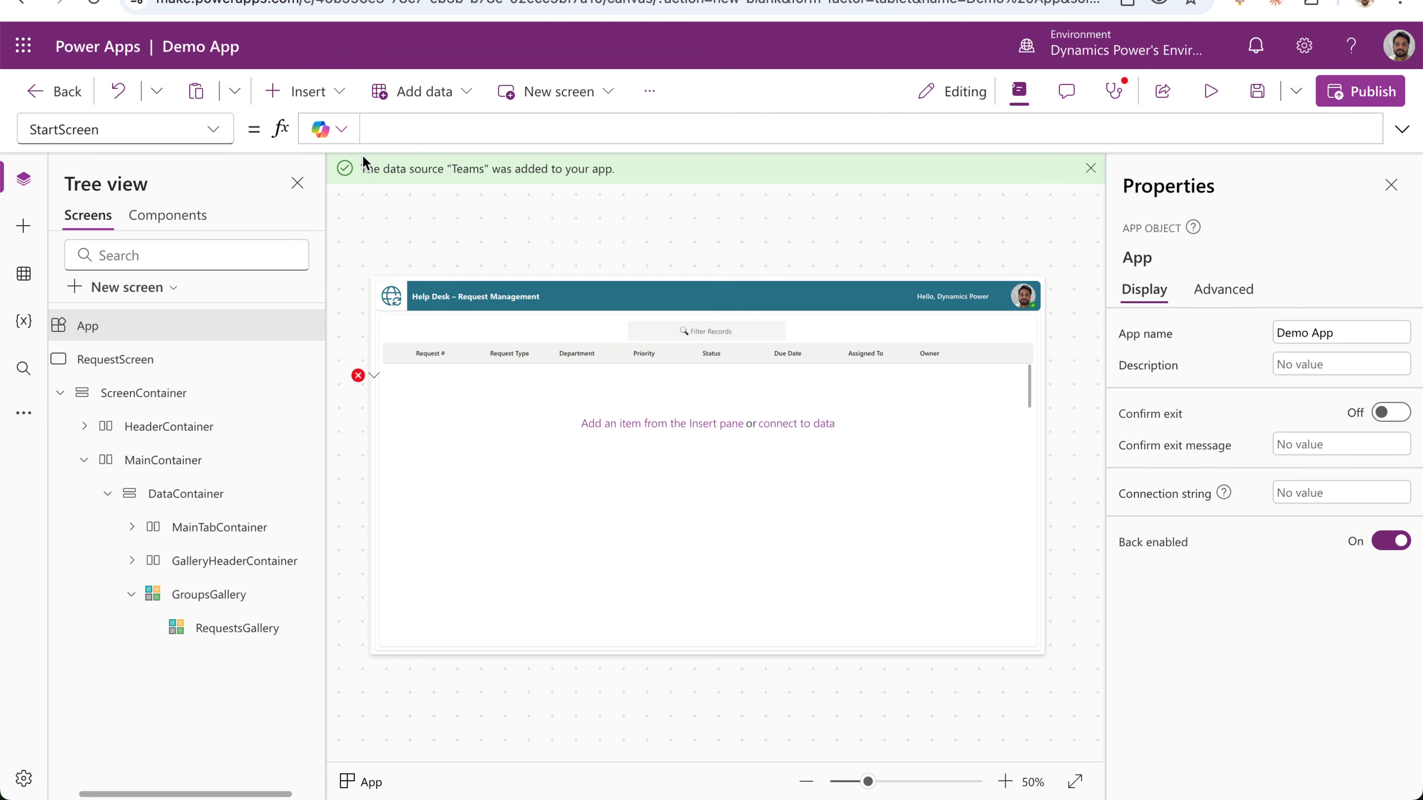
Set the App object's OnStart property to Clear(colExpandedGroups); in the Demo App editor.
{"action": "left_click", "coordinate": [125, 129]}
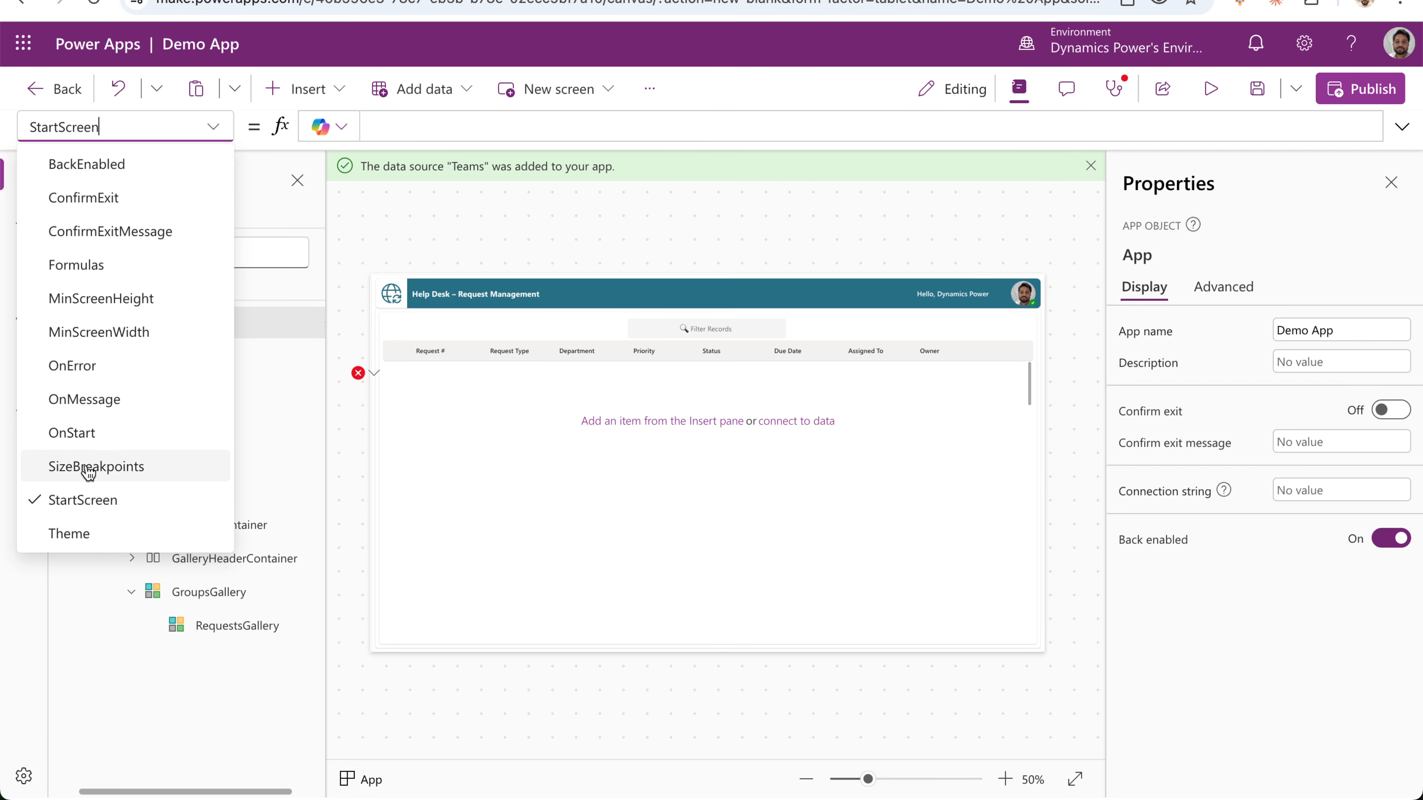
{"action": "left_click", "coordinate": [71, 436]}
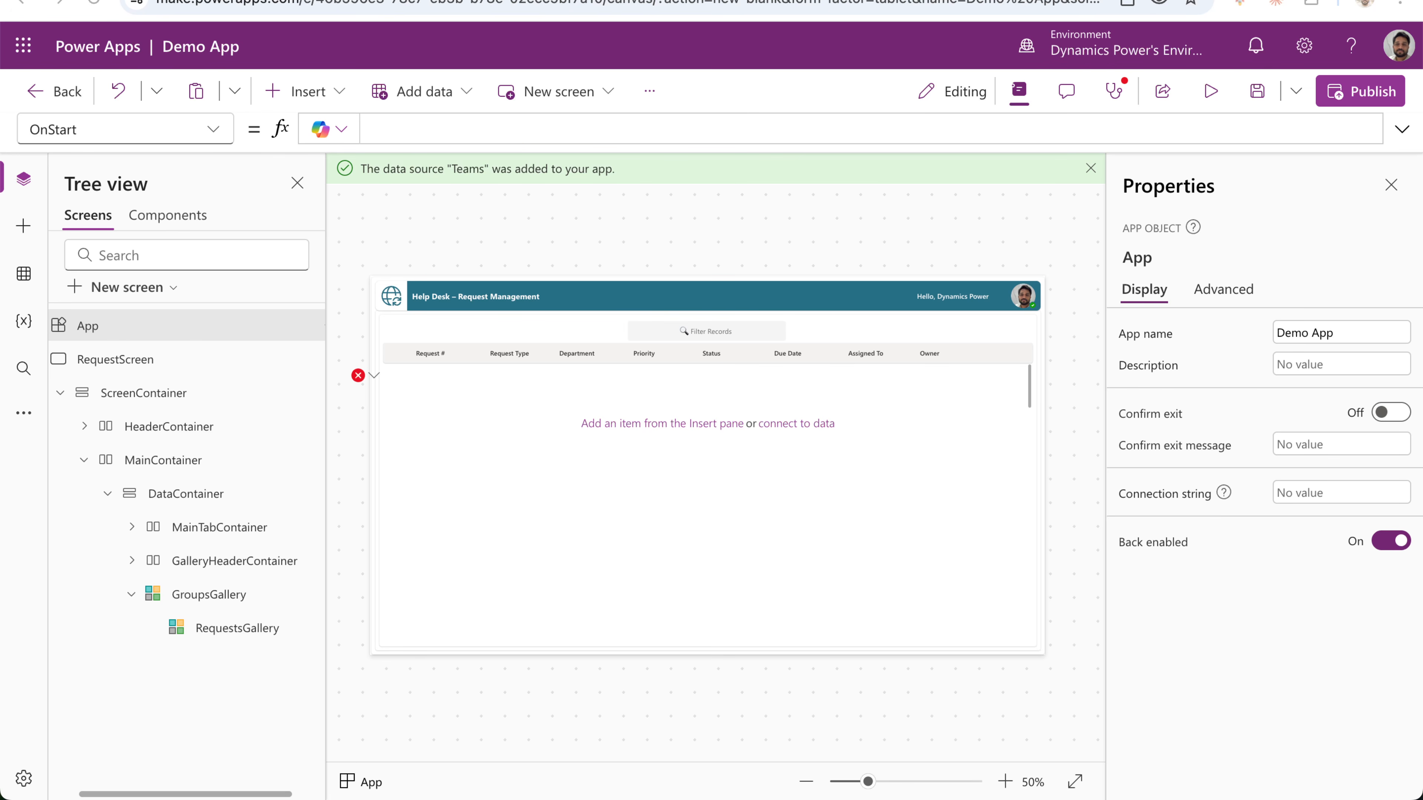
{"action": "left_click", "coordinate": [437, 129]}
{"action": "type", "text": "Clear(colExpandedGroups);"}
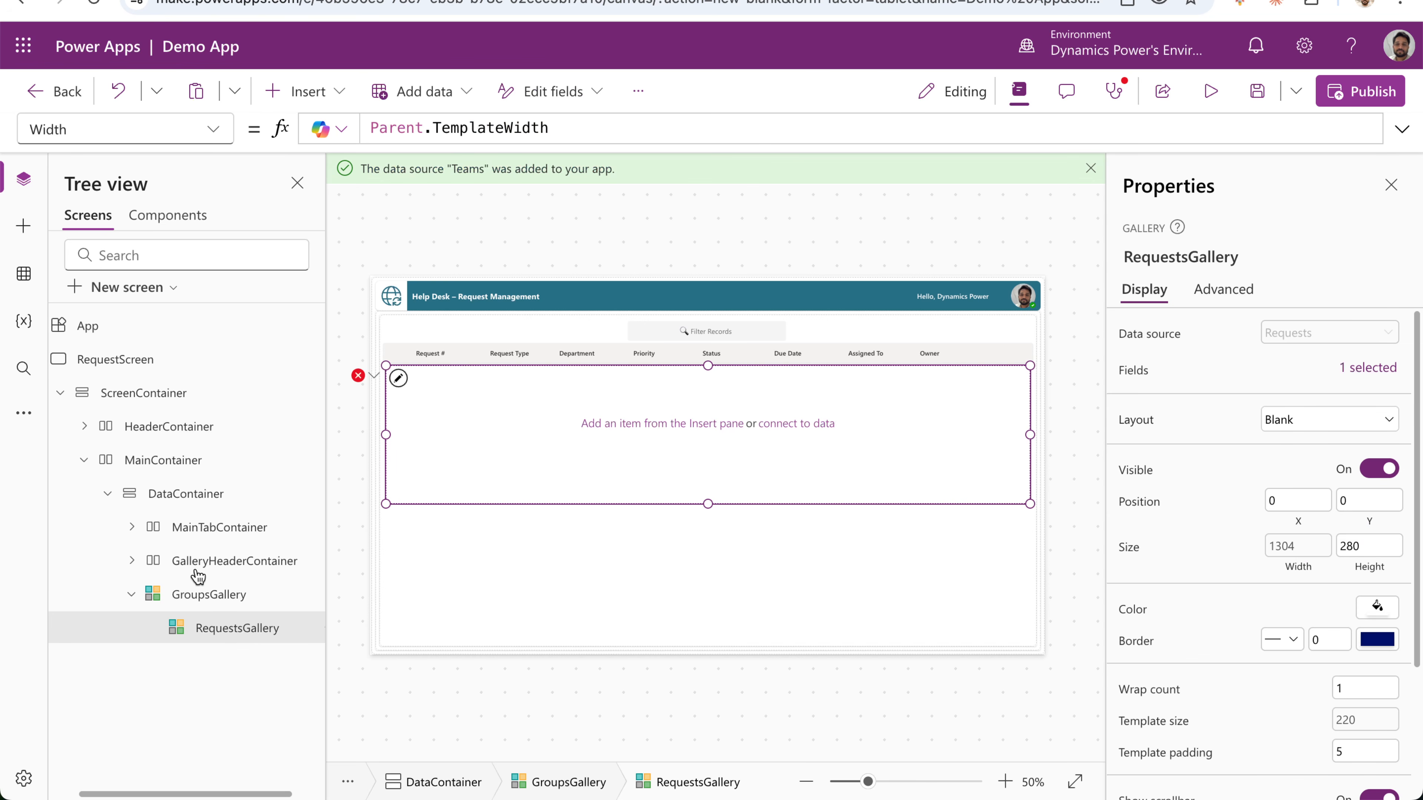
Set RequestsGallery's Visible property to !IsEmpty(Filter(colExpandedGroups, GroupKey = ThisItem.GroupKey)).
{"action": "left_click", "coordinate": [197, 131]}
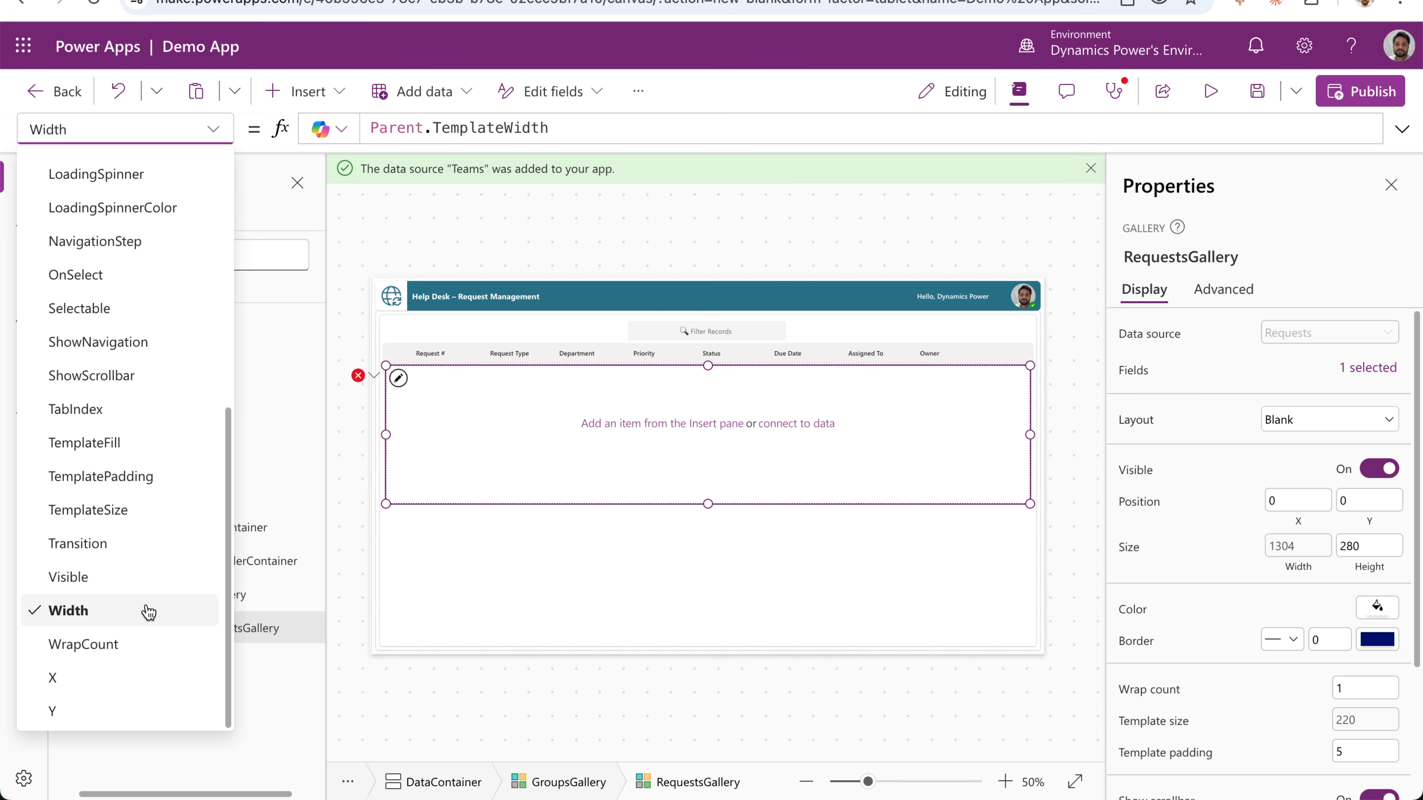
{"action": "left_click", "coordinate": [84, 576]}
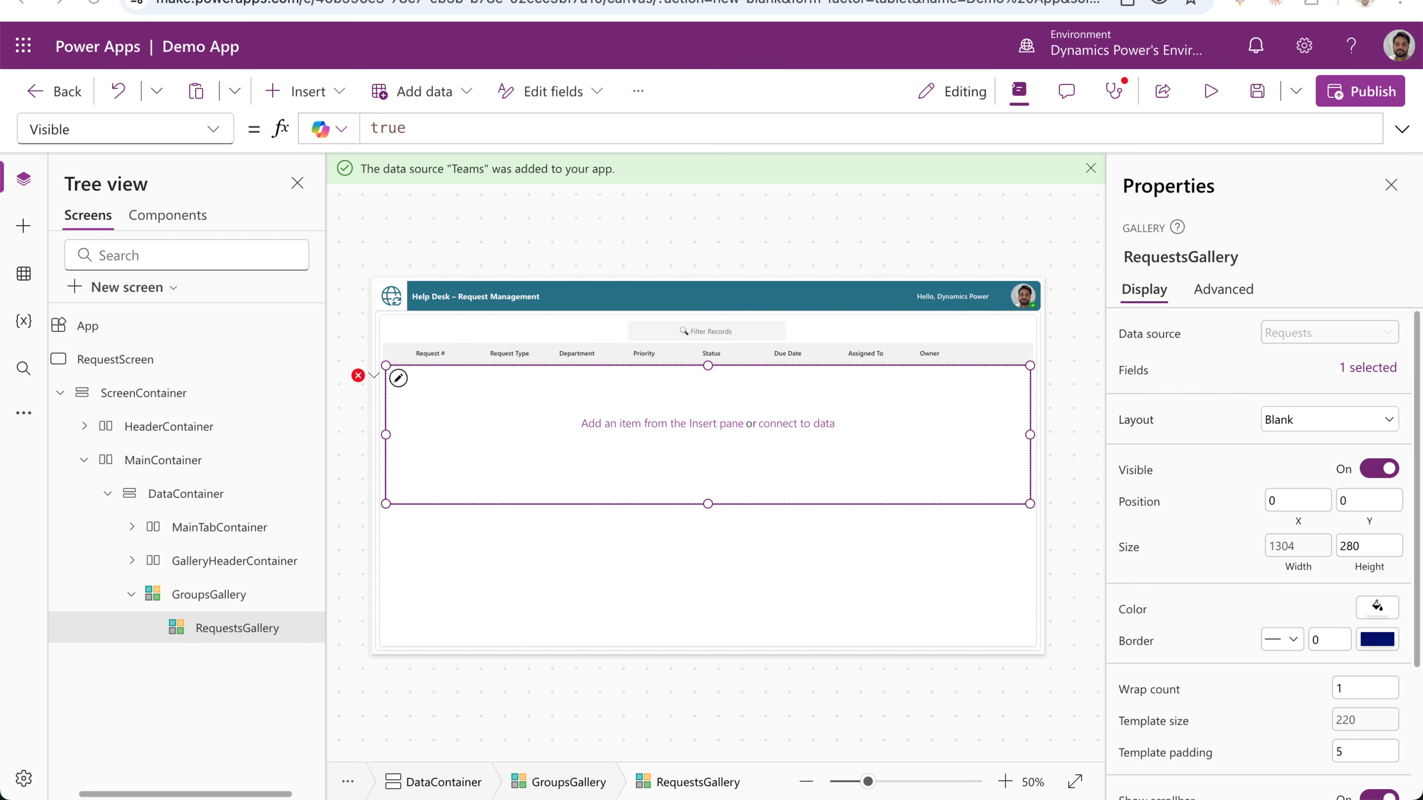
{"action": "double_click", "coordinate": [401, 128]}
{"action": "type", "text": "!IsEmpty(Filter(colExpandedGroups, GroupKey = ThisItem.GroupKey))"}
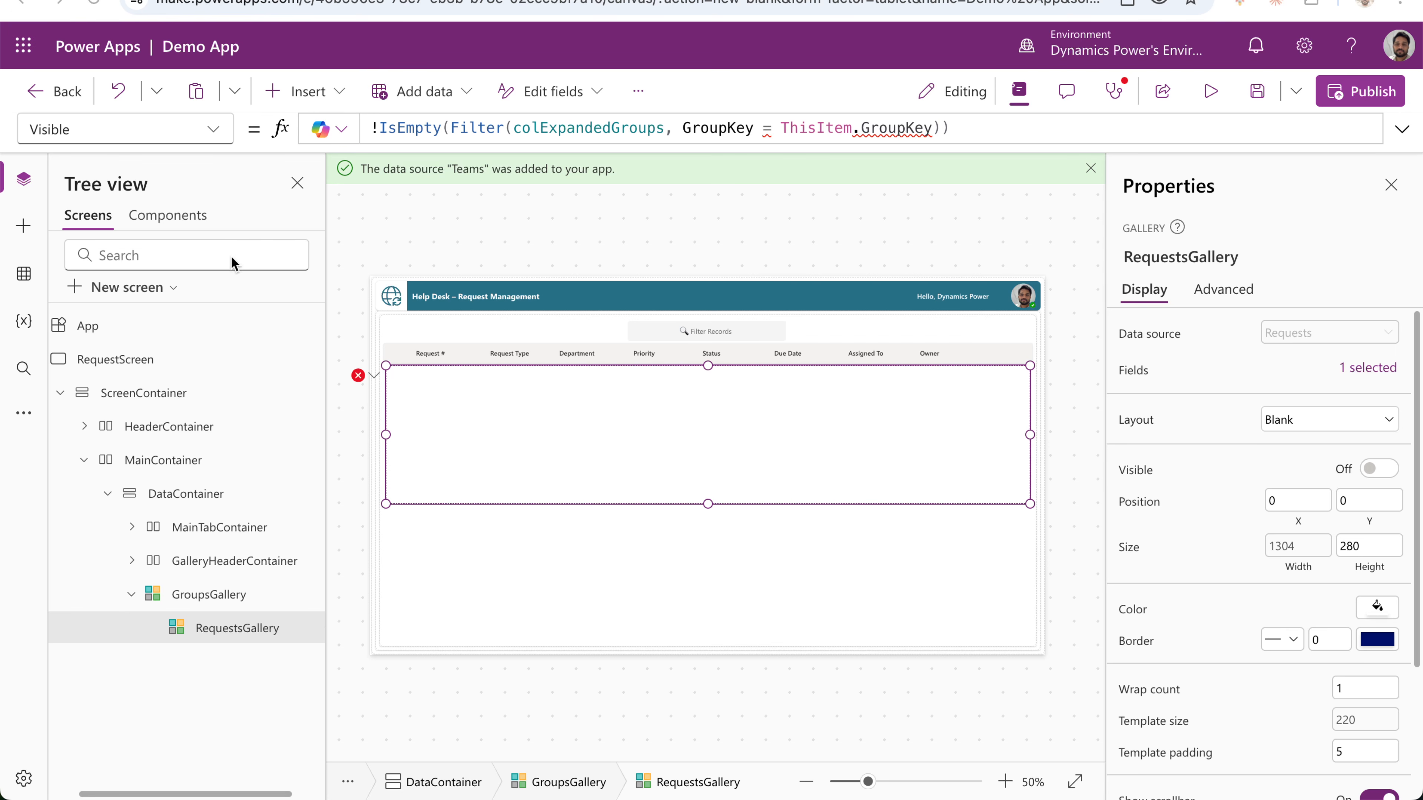
Comment out the default If formula in RequestsGallery's TemplateSize property and set the value to 52.
{"action": "left_click", "coordinate": [207, 132]}
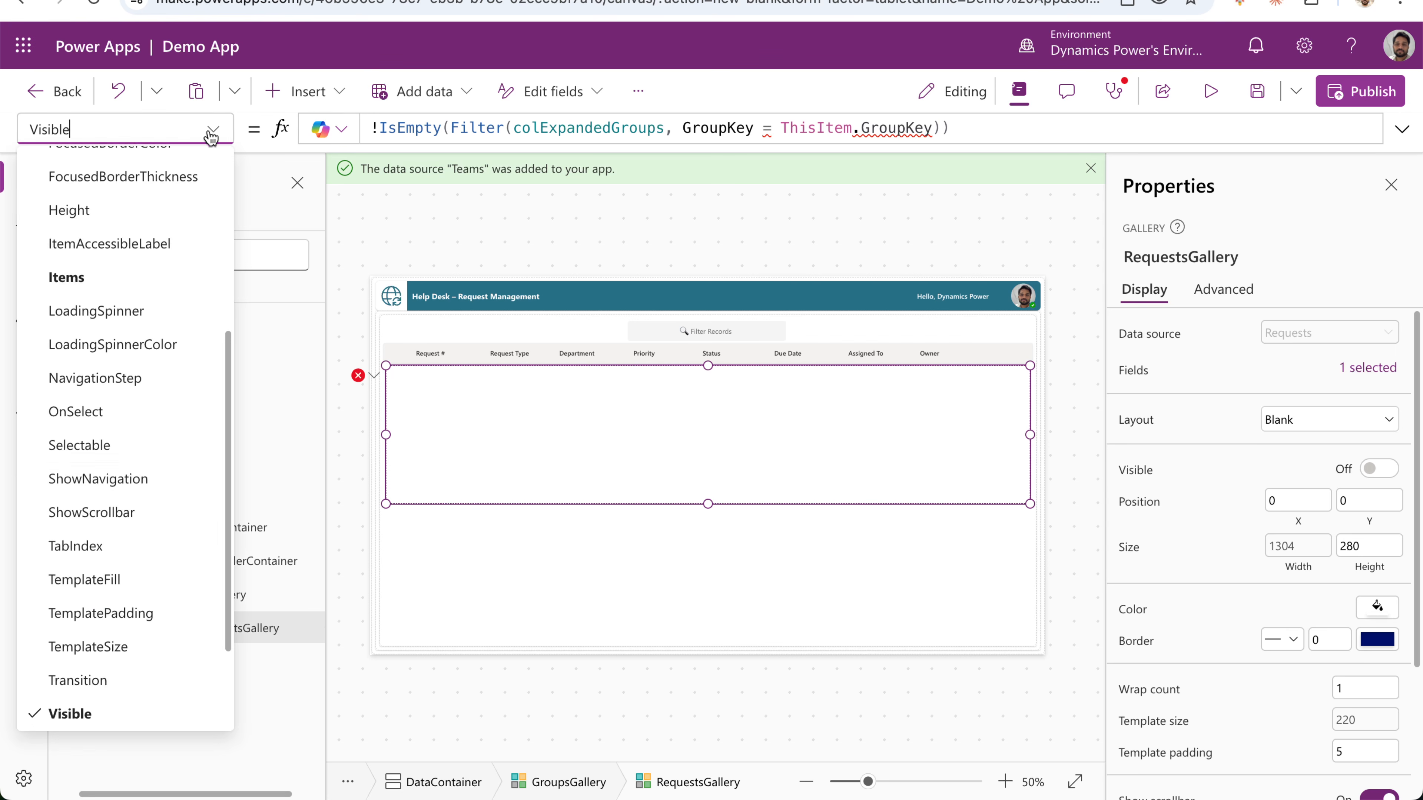
{"action": "scroll", "coordinate": [143, 538], "scroll_direction": "down", "scroll_amount": 2}
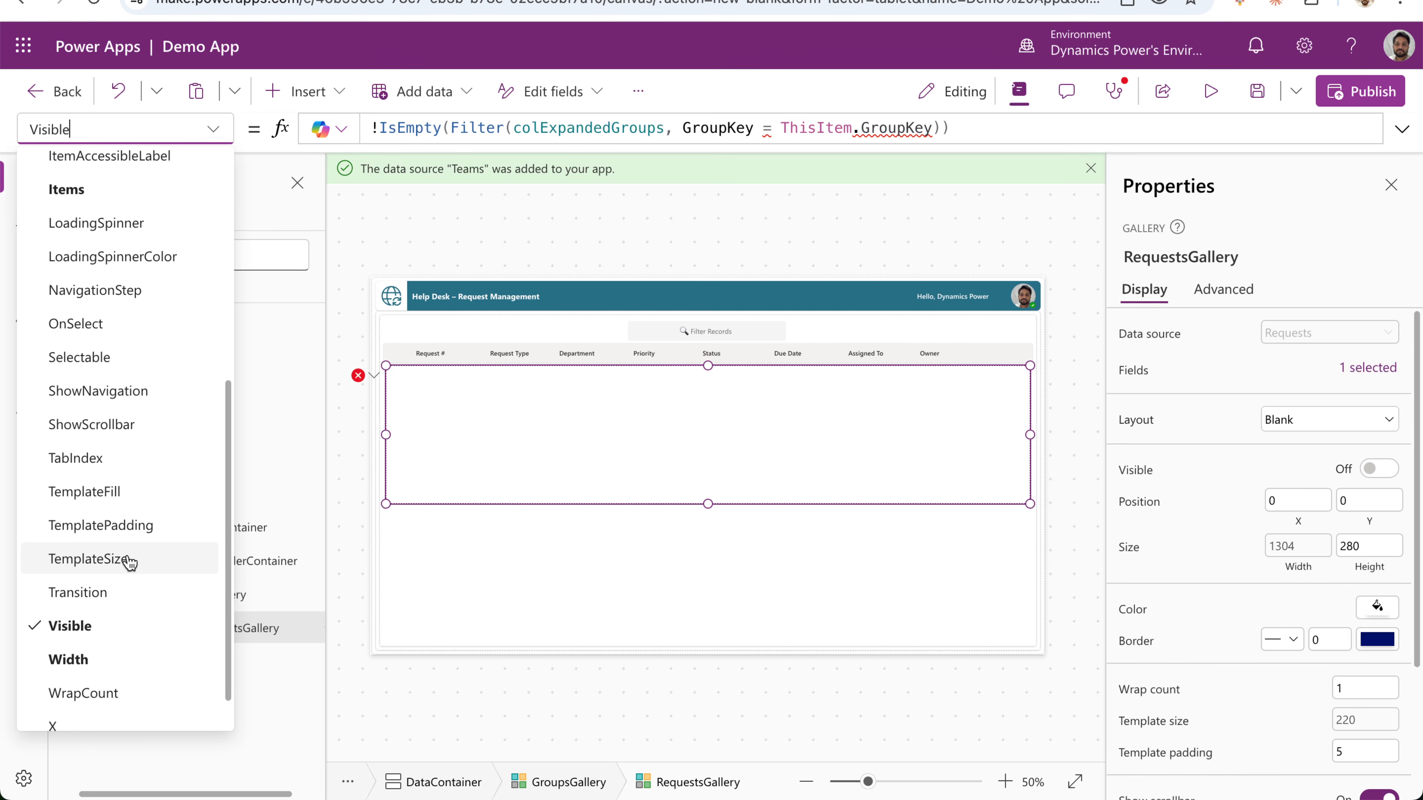
{"action": "left_click", "coordinate": [90, 559]}
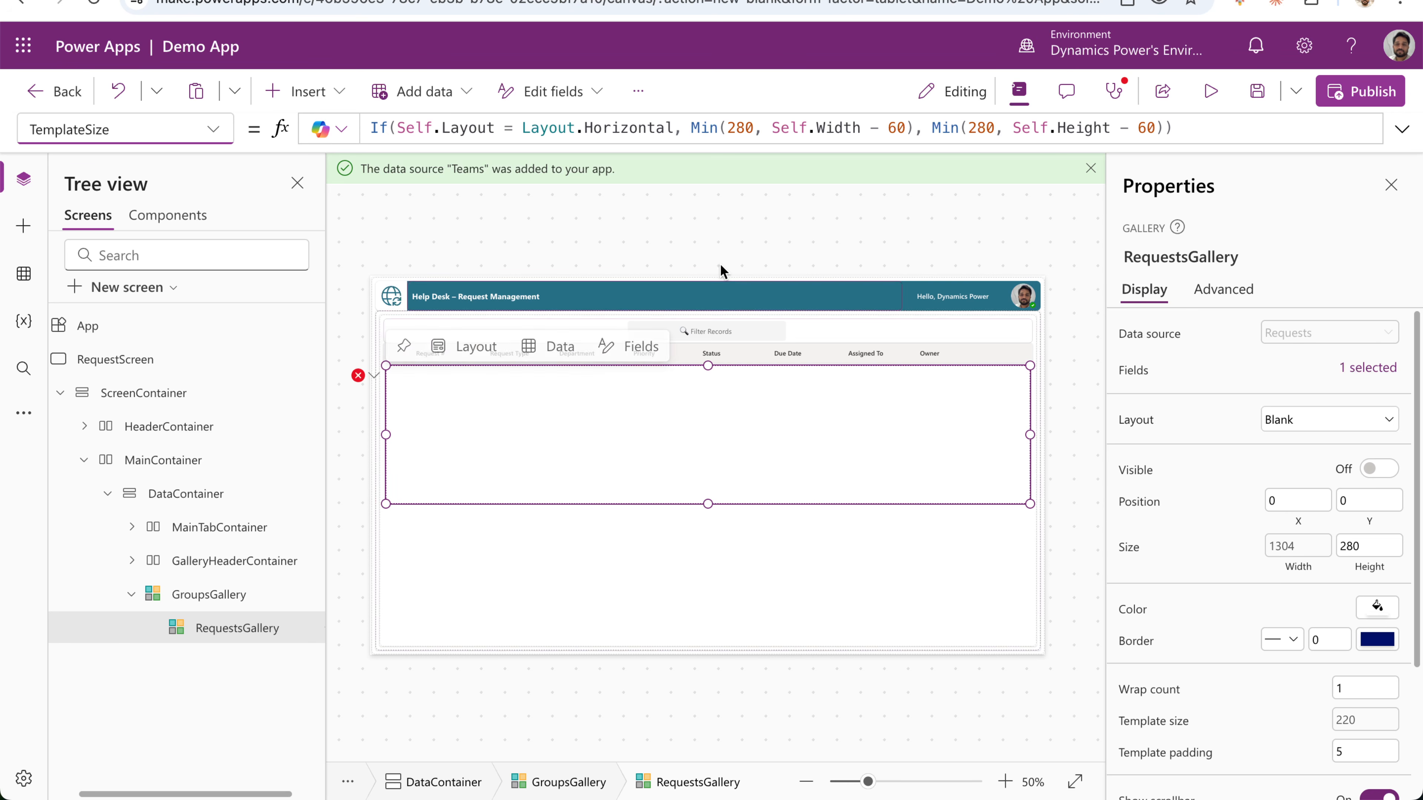
{"action": "left_click", "coordinate": [628, 128]}
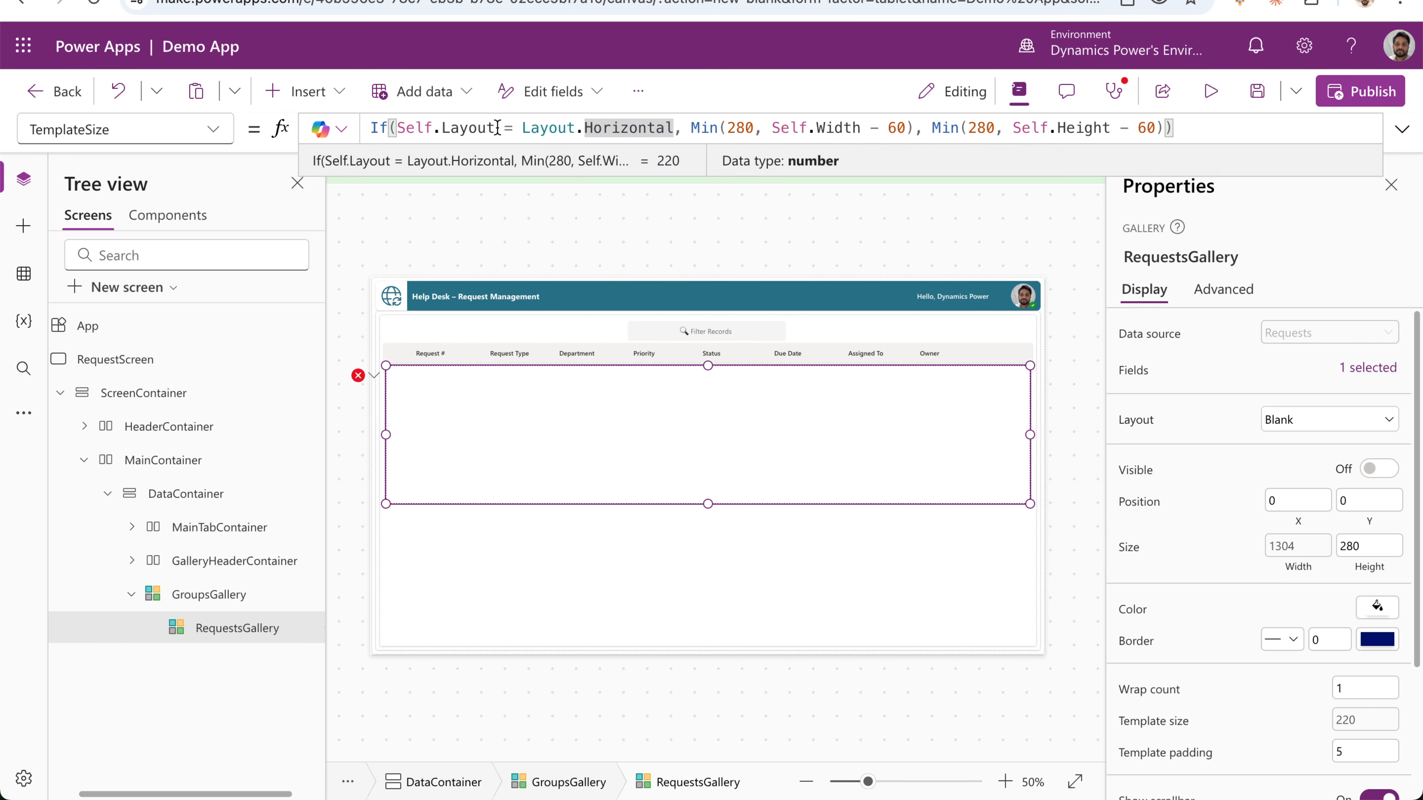
{"action": "left_click", "coordinate": [373, 128]}
{"action": "type", "text": "/"}
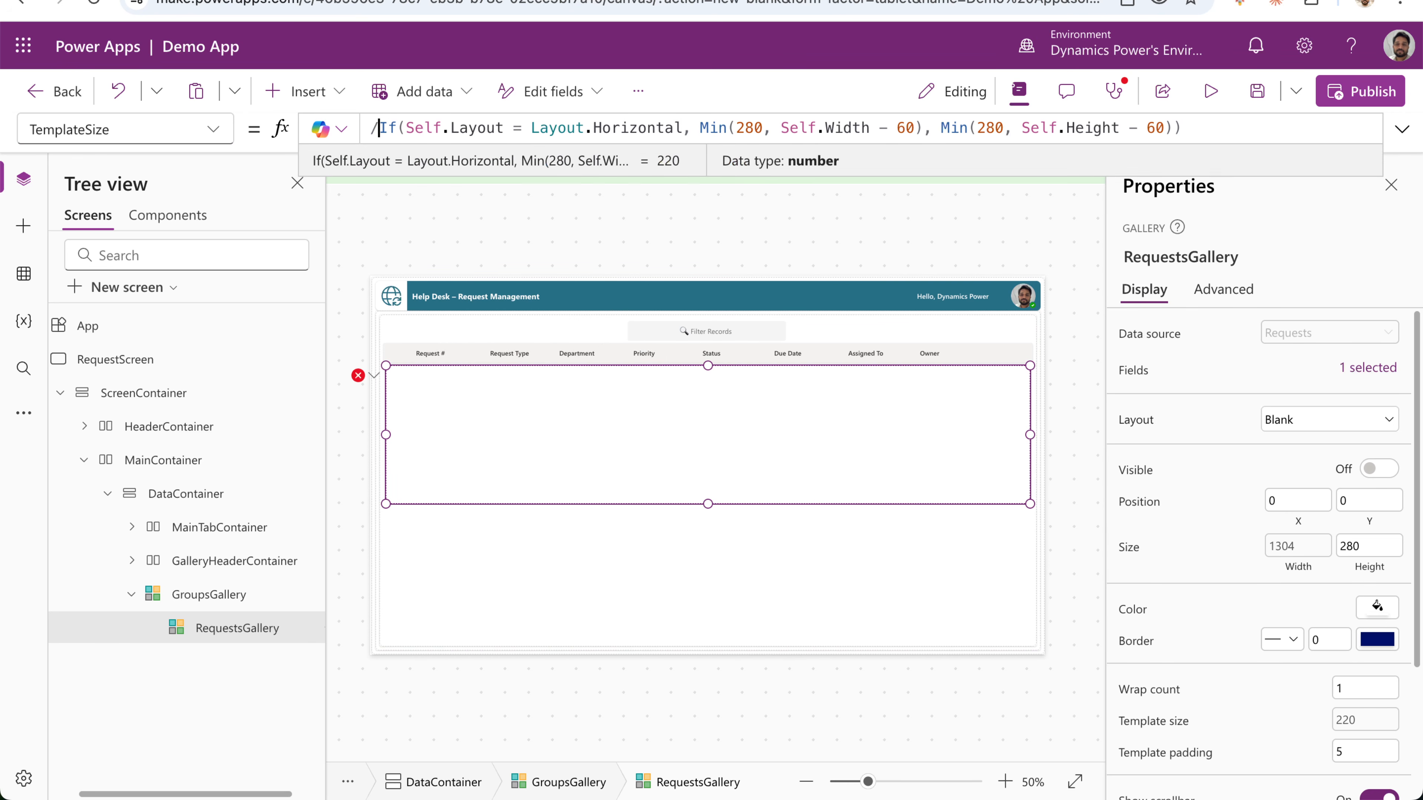
{"action": "type", "text": "/"}
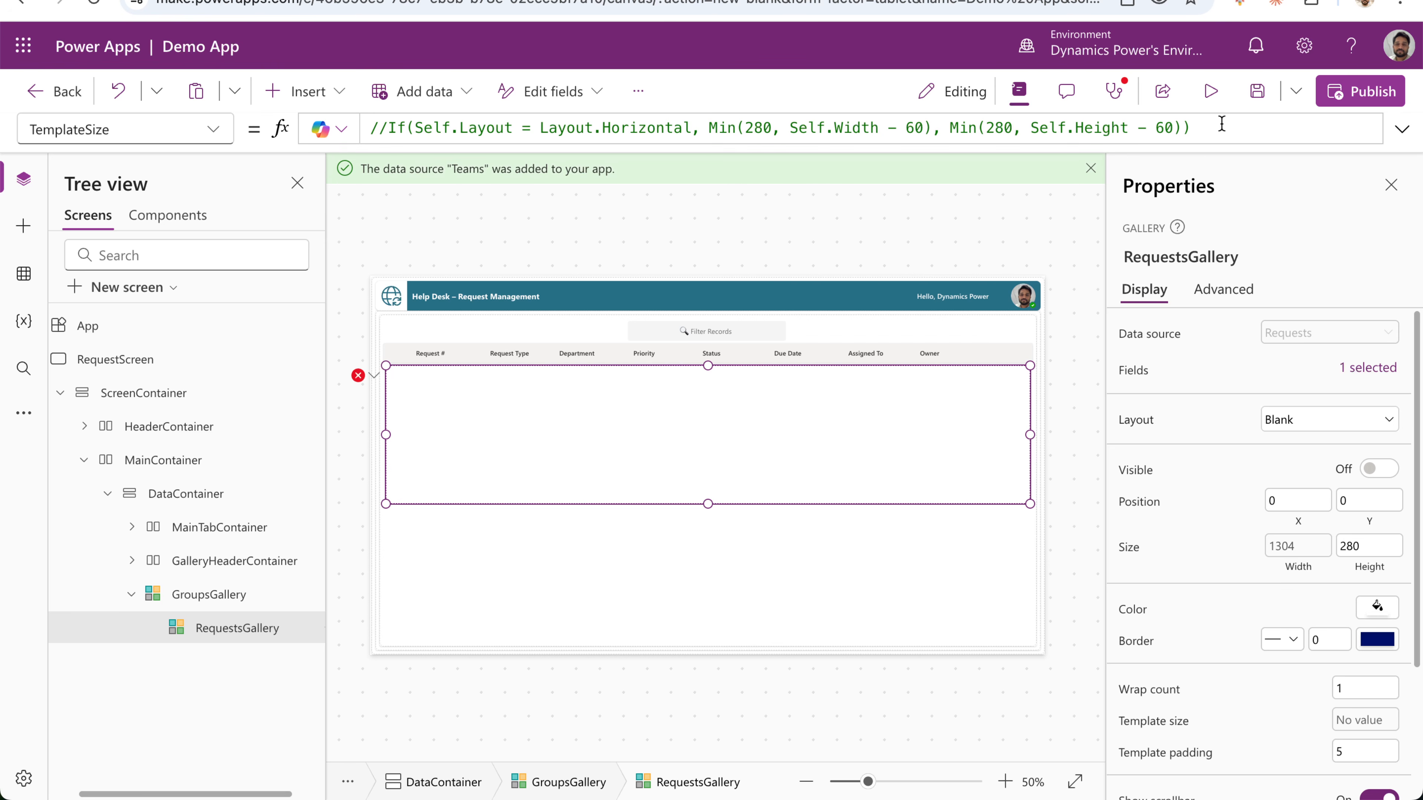
{"action": "left_click", "coordinate": [1222, 128]}
{"action": "key", "text": "shift+Return"}
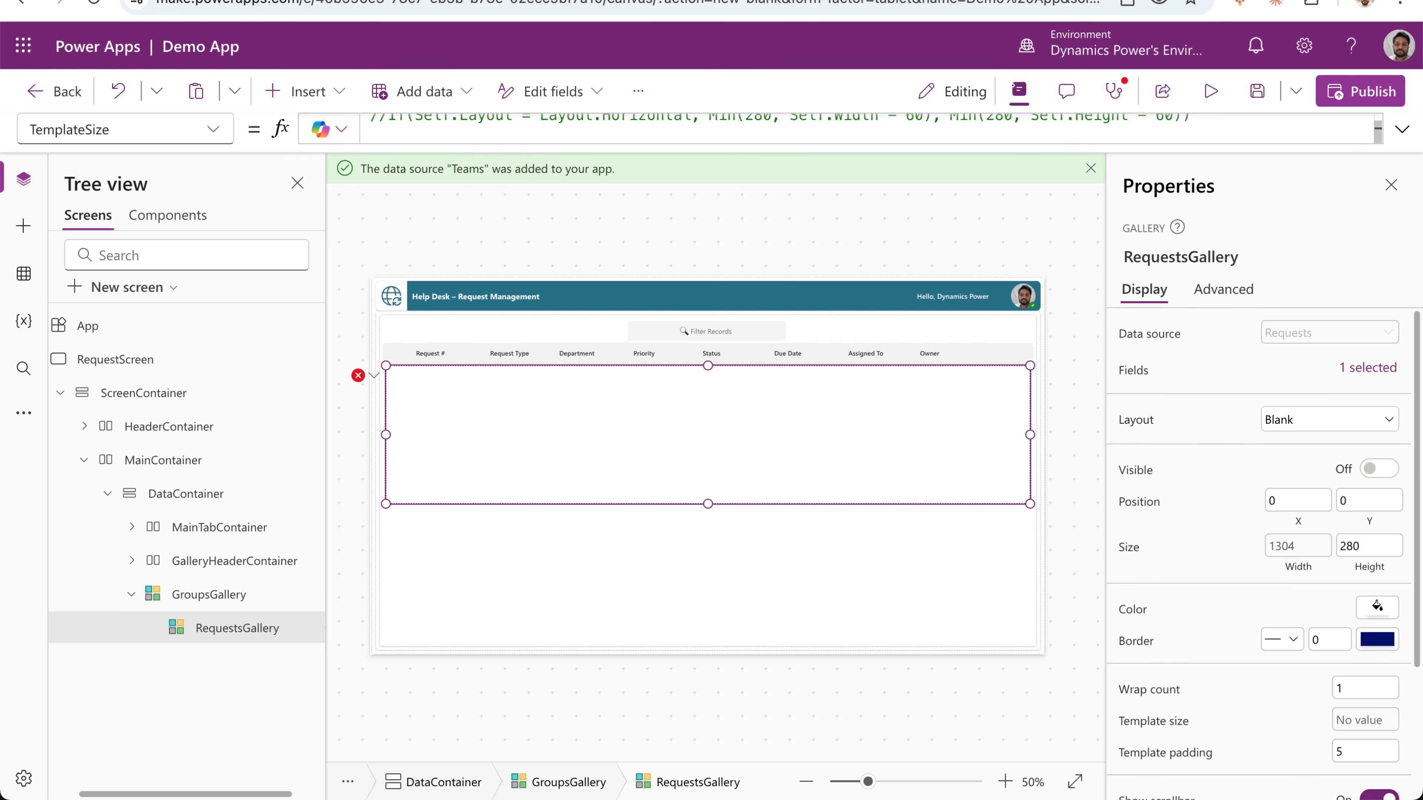
{"action": "type", "text": "52"}
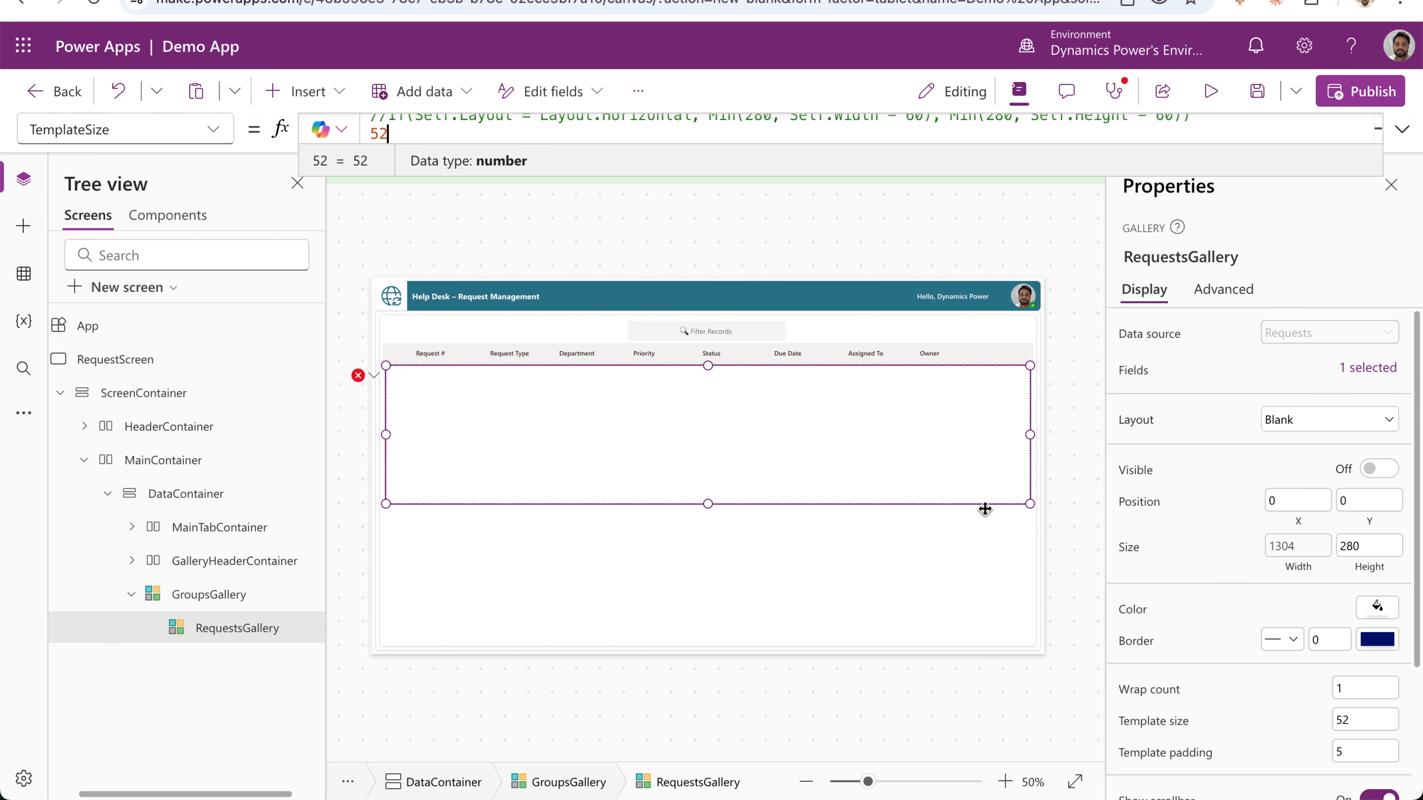
Set RequestsGallery's Height property to If(Self.Visible, CountRows(ThisItem.GroupedRecords) * 52, 0).
{"action": "left_click", "coordinate": [233, 626]}
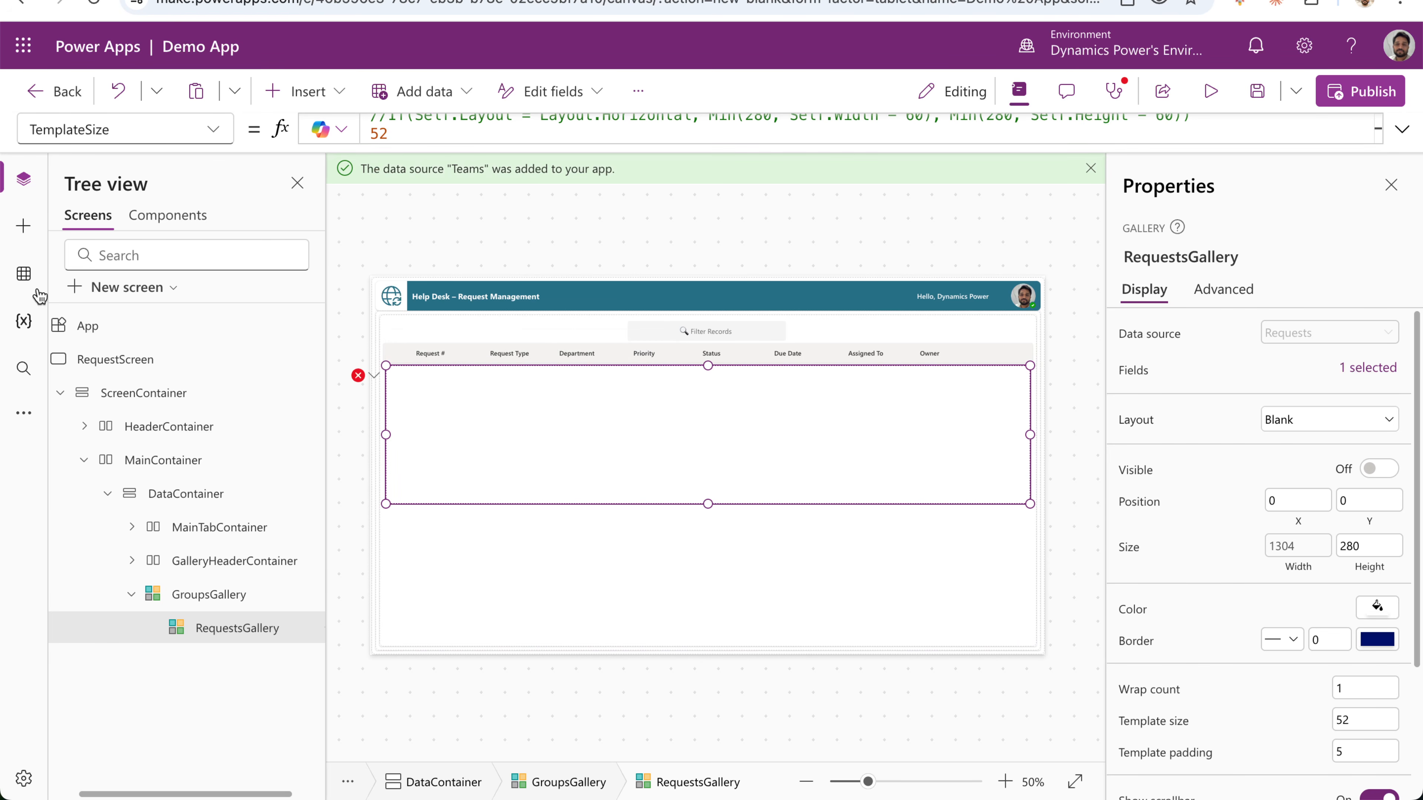
{"action": "left_click", "coordinate": [213, 129]}
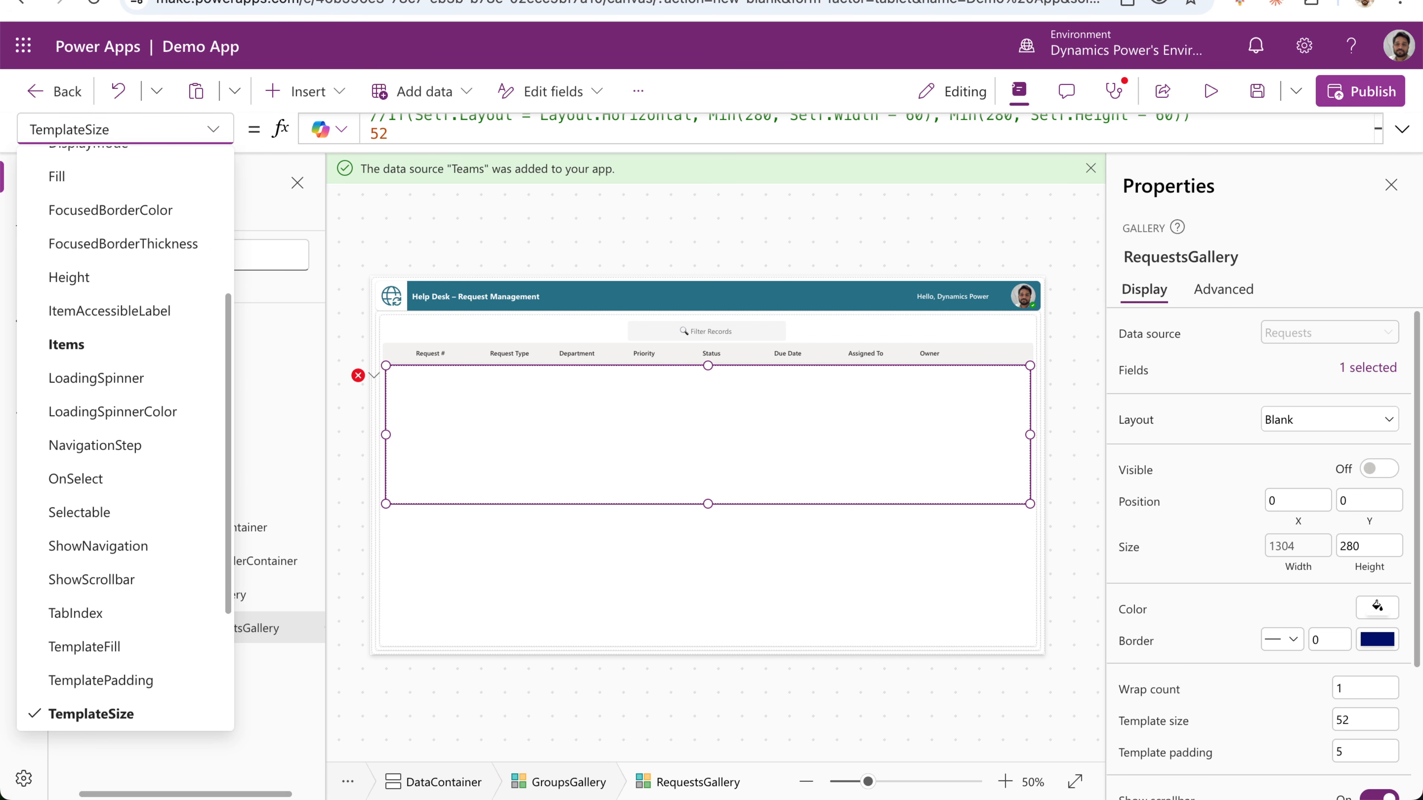
{"action": "scroll", "coordinate": [95, 429], "scroll_direction": "up", "scroll_amount": 5}
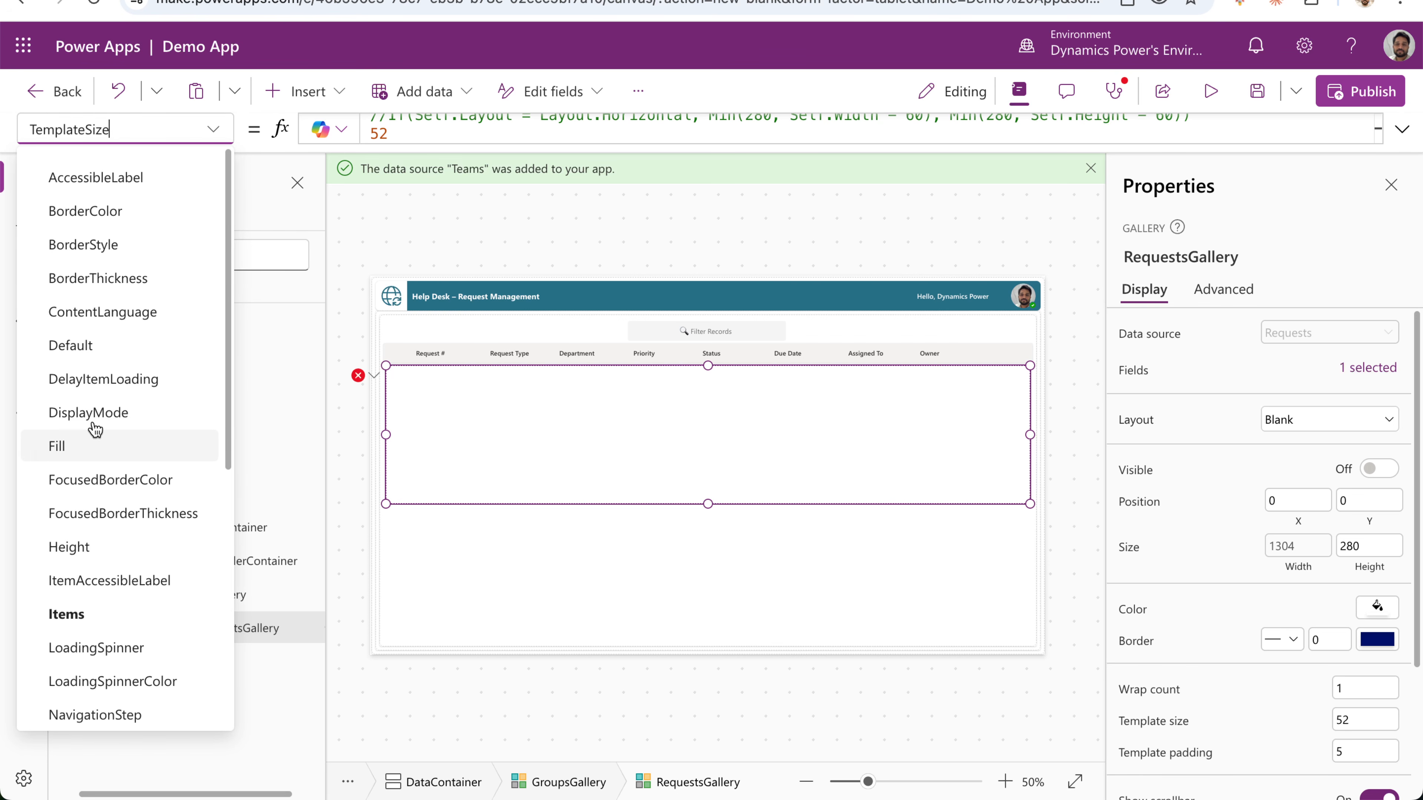
{"action": "scroll", "coordinate": [109, 295], "scroll_direction": "down", "scroll_amount": 1}
{"action": "left_click", "coordinate": [94, 537]}
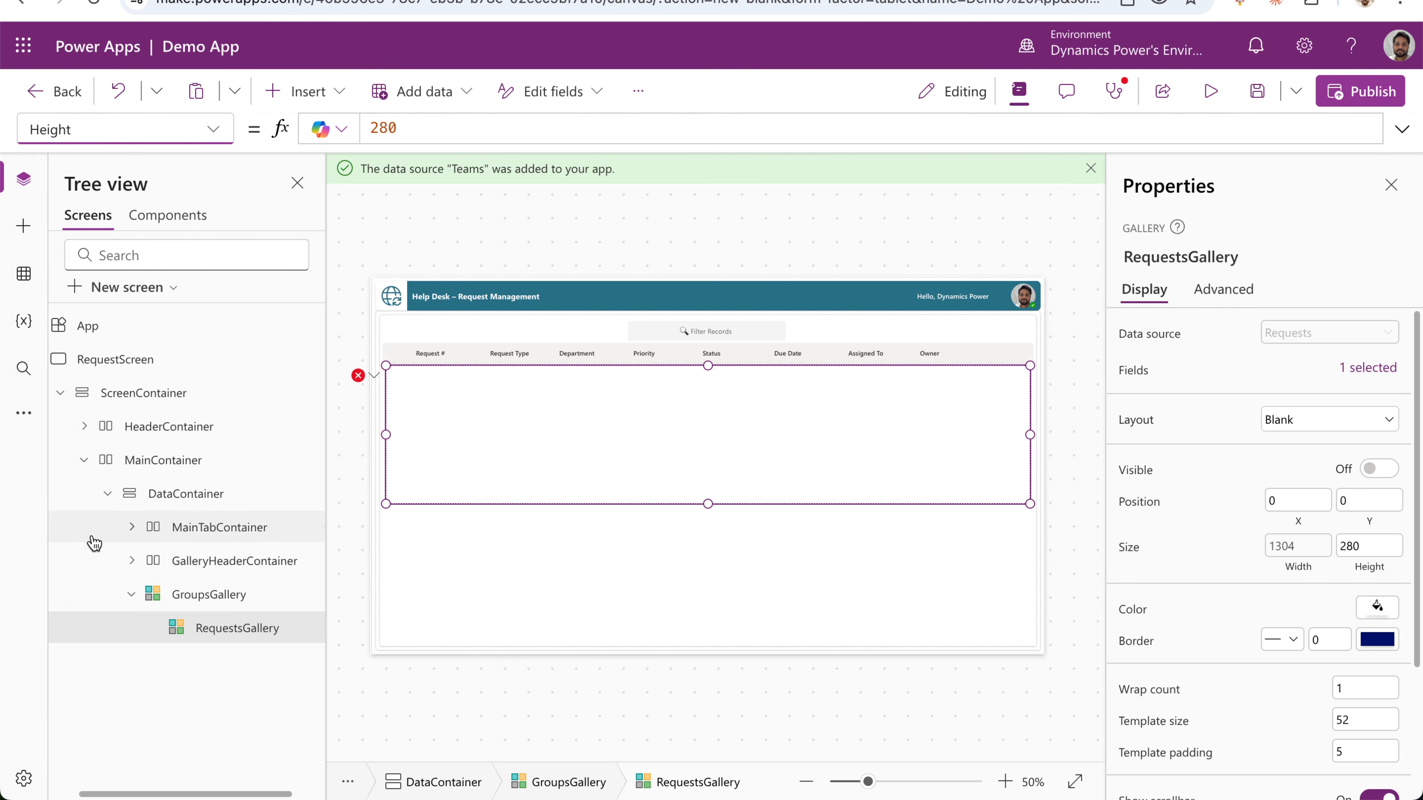
{"action": "double_click", "coordinate": [386, 128]}
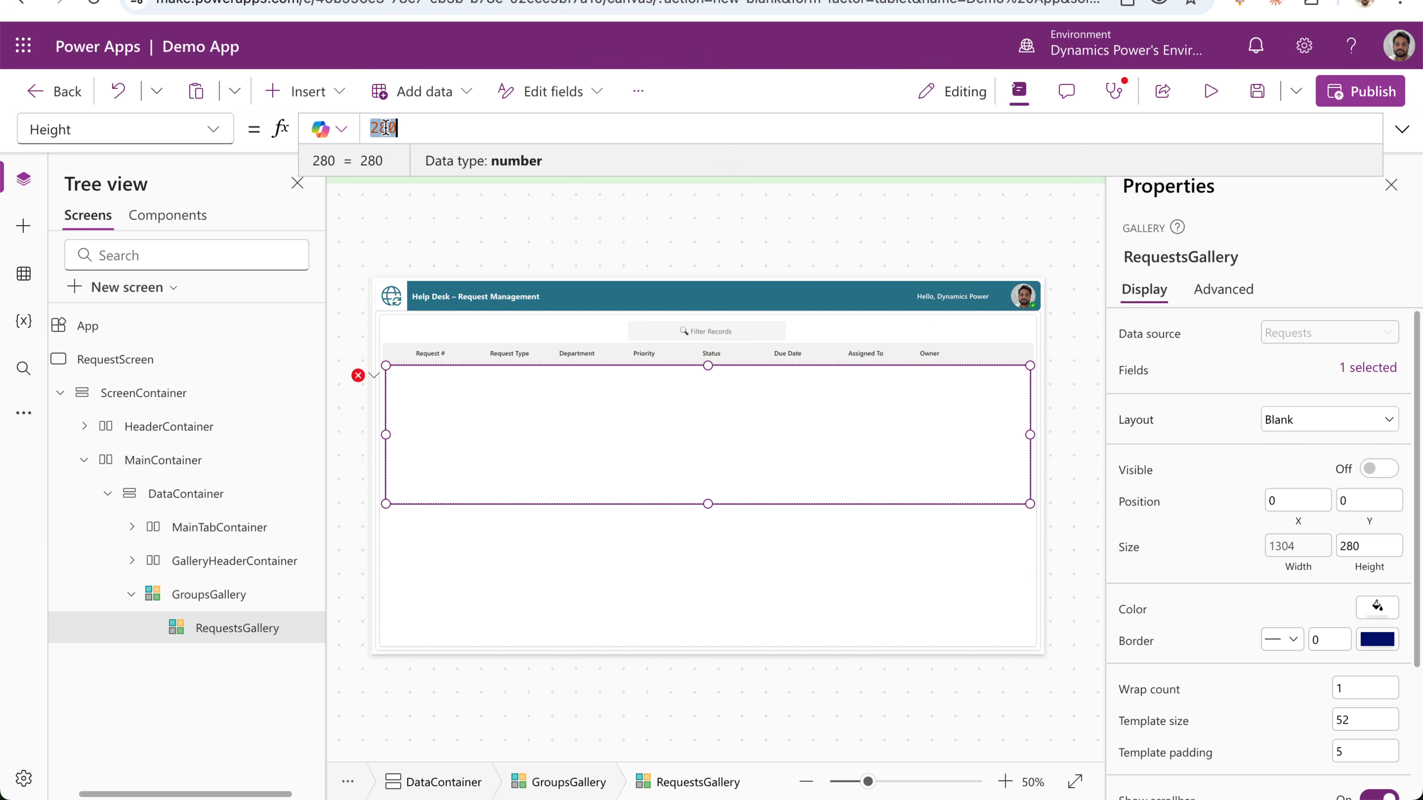
{"action": "key", "text": "BackSpace"}
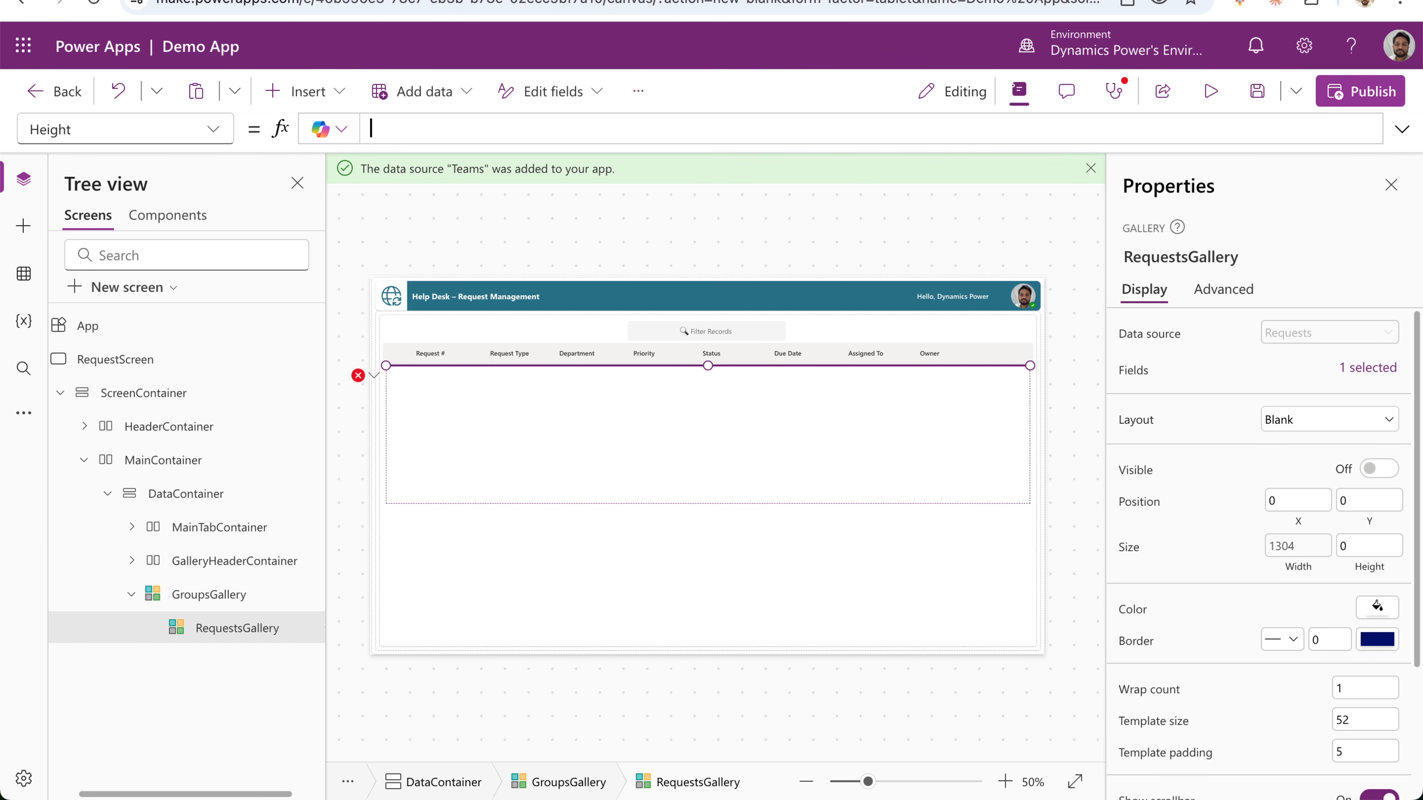
{"action": "left_click_drag", "start_coordinate": [594, 143], "coordinate": [579, 373]}
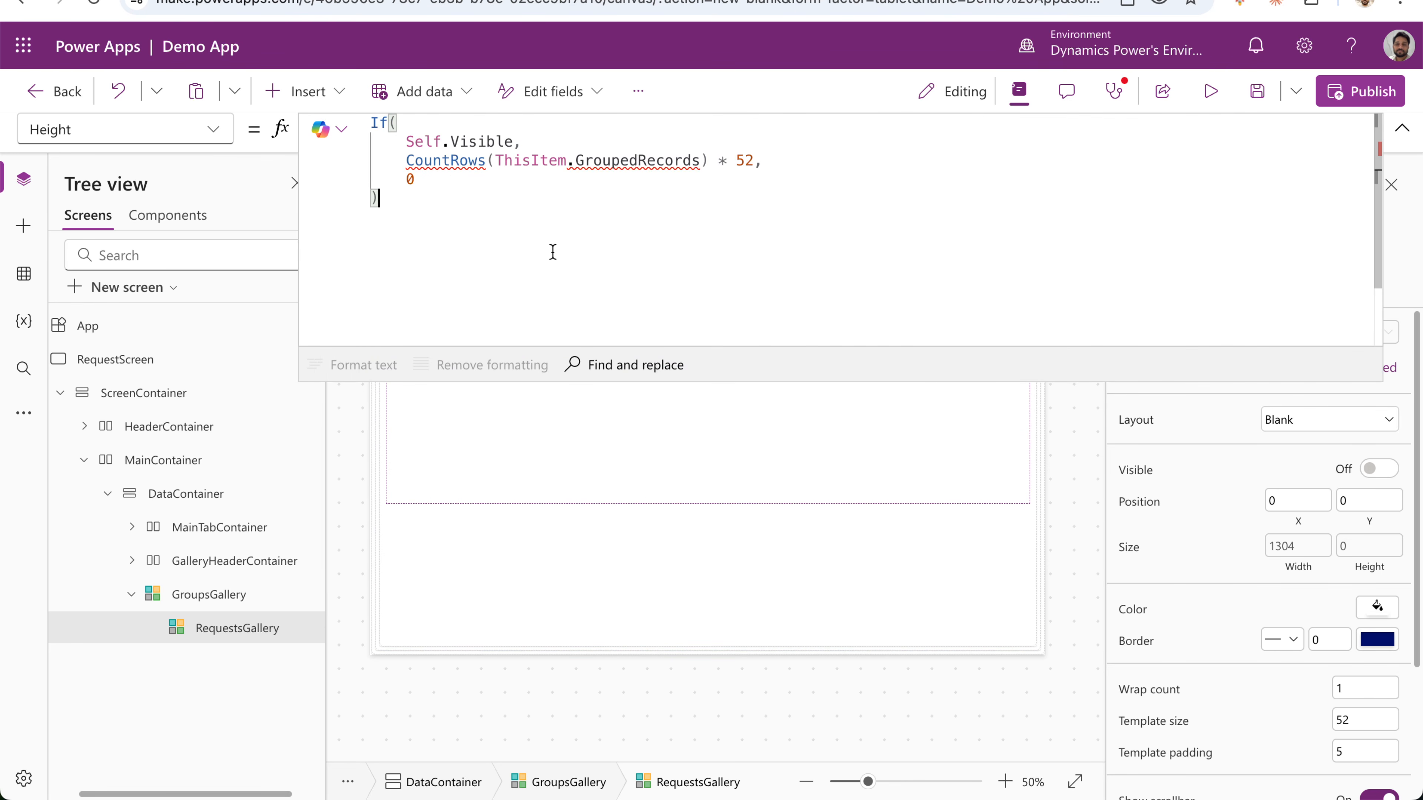
{"action": "mouse_move", "coordinate": [454, 166]}
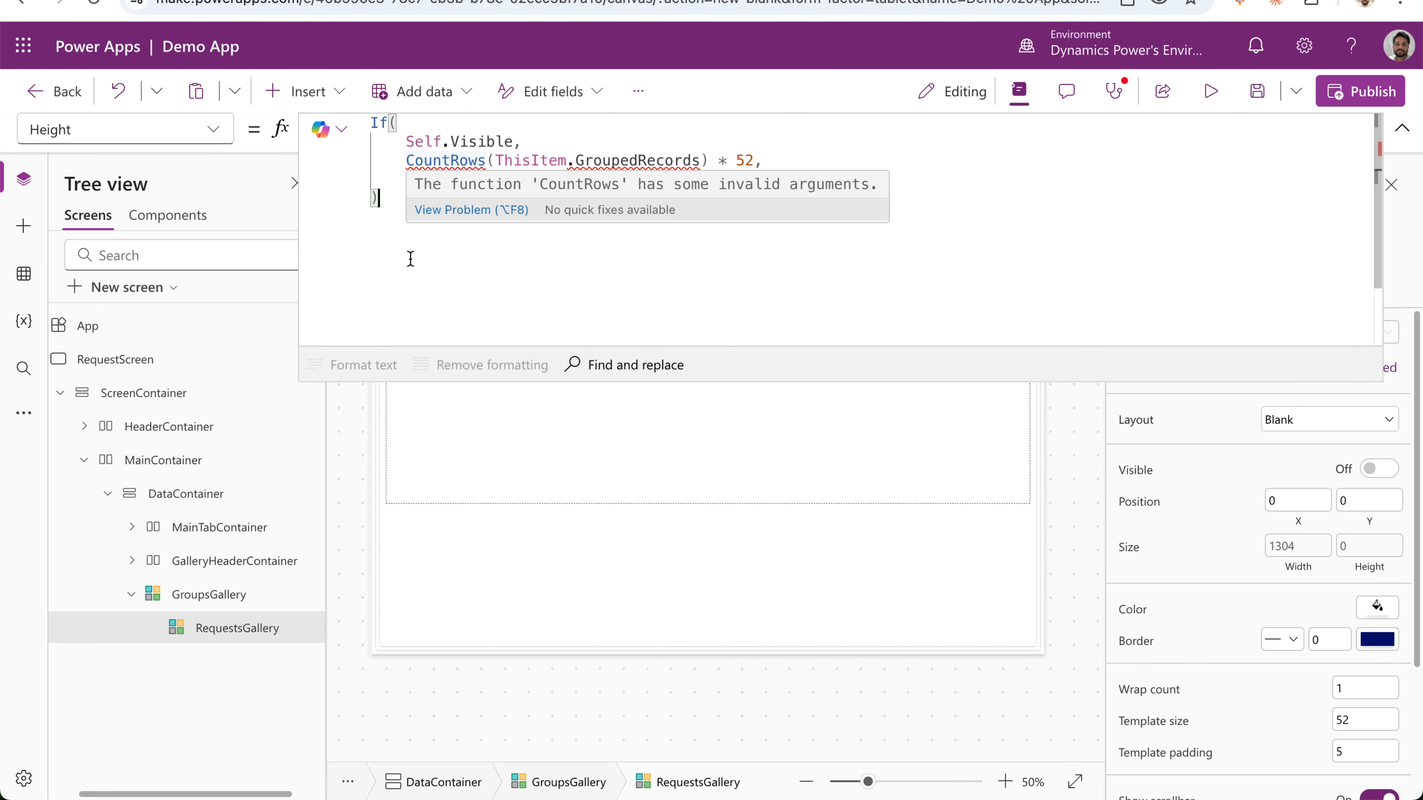
{"action": "double_click", "coordinate": [745, 161]}
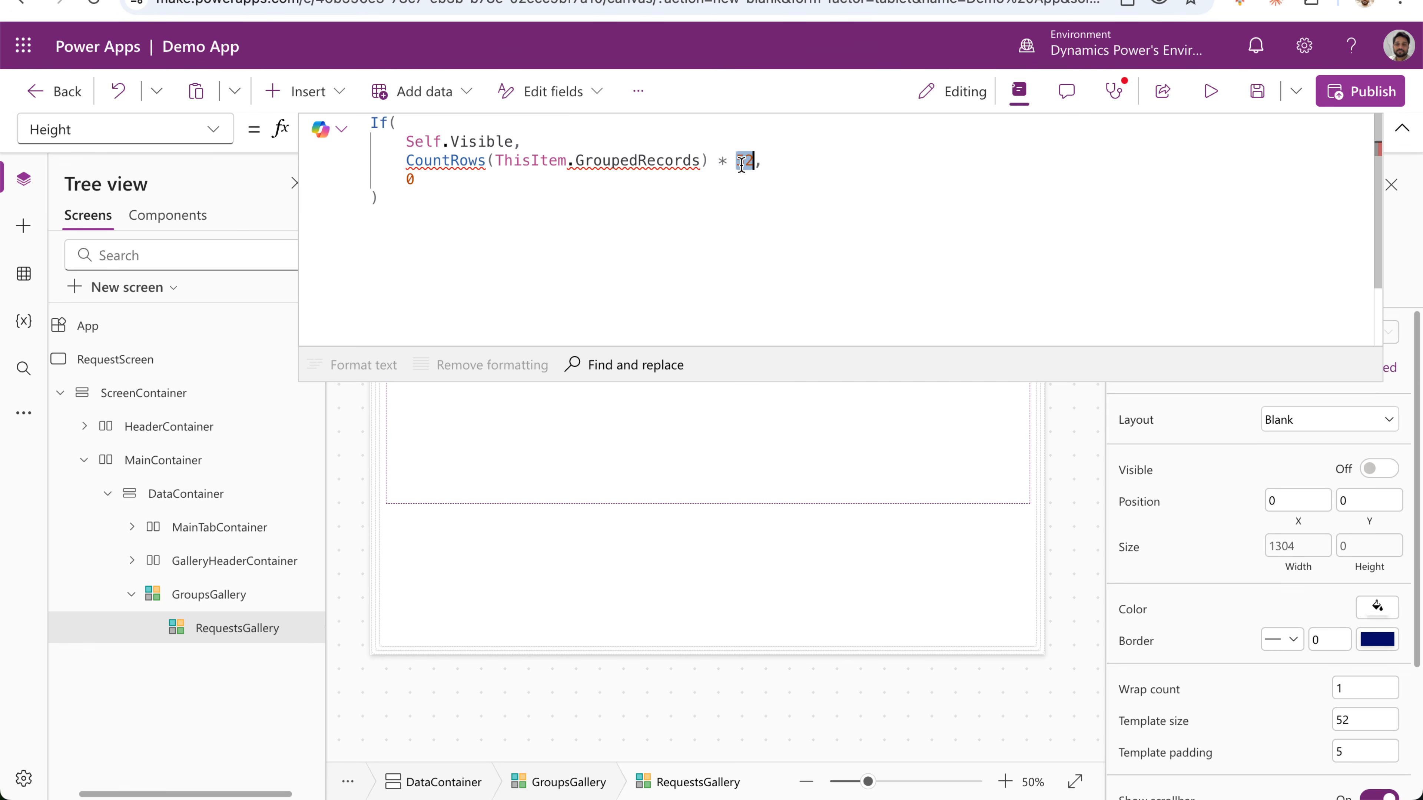
{"action": "left_click", "coordinate": [235, 634]}
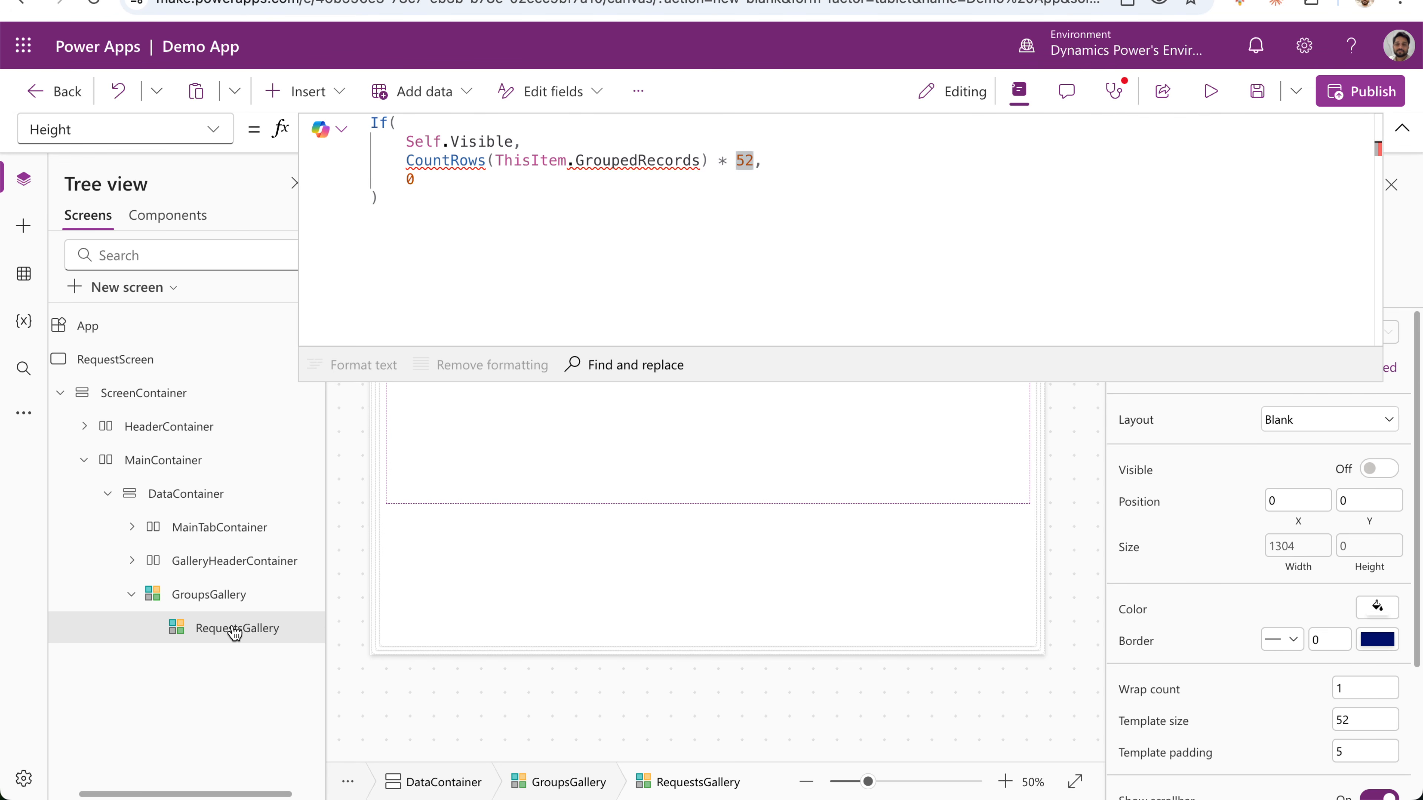
{"action": "left_click", "coordinate": [1402, 129]}
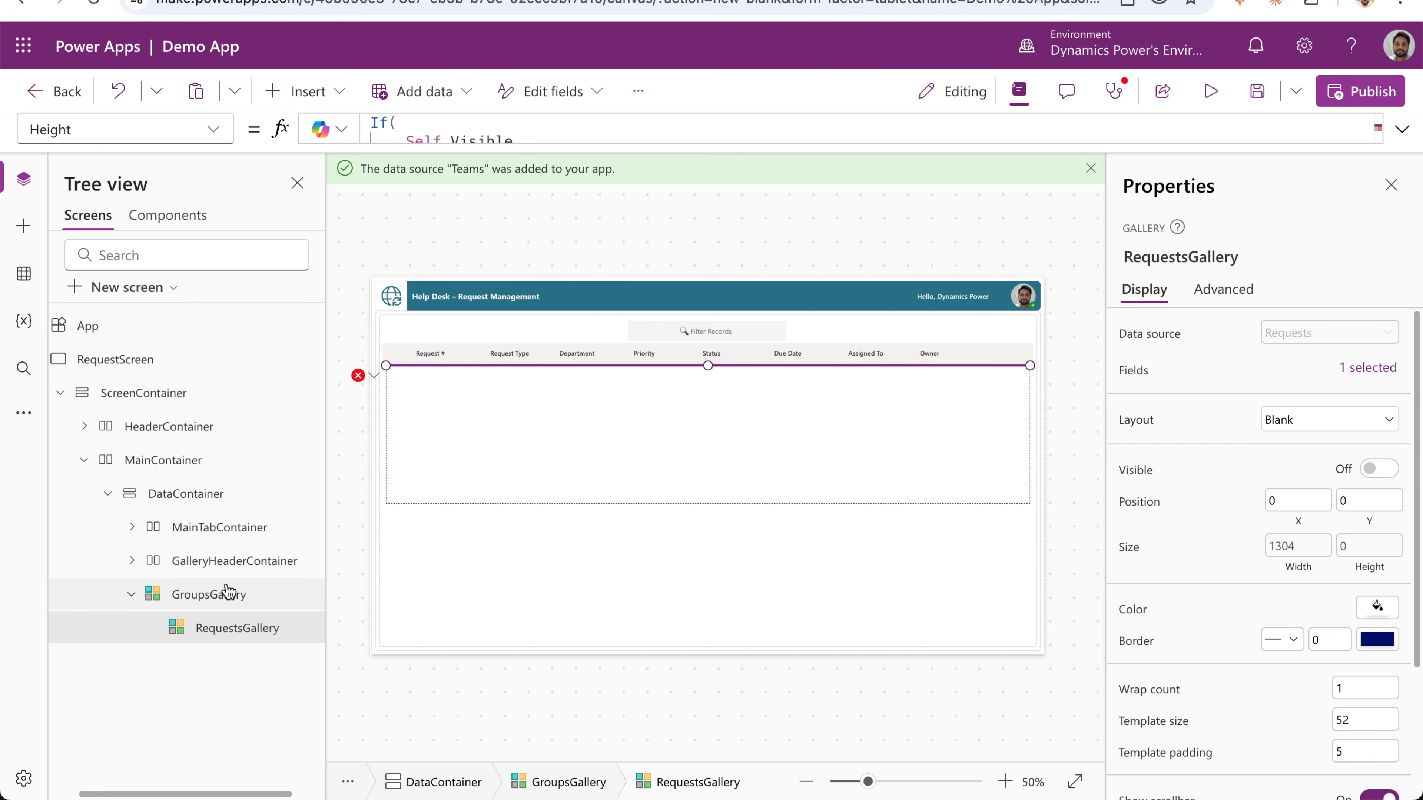
Insert an Airplane icon into the GroupsGallery template as a placeholder beside RequestsGallery.
{"action": "left_click", "coordinate": [226, 593]}
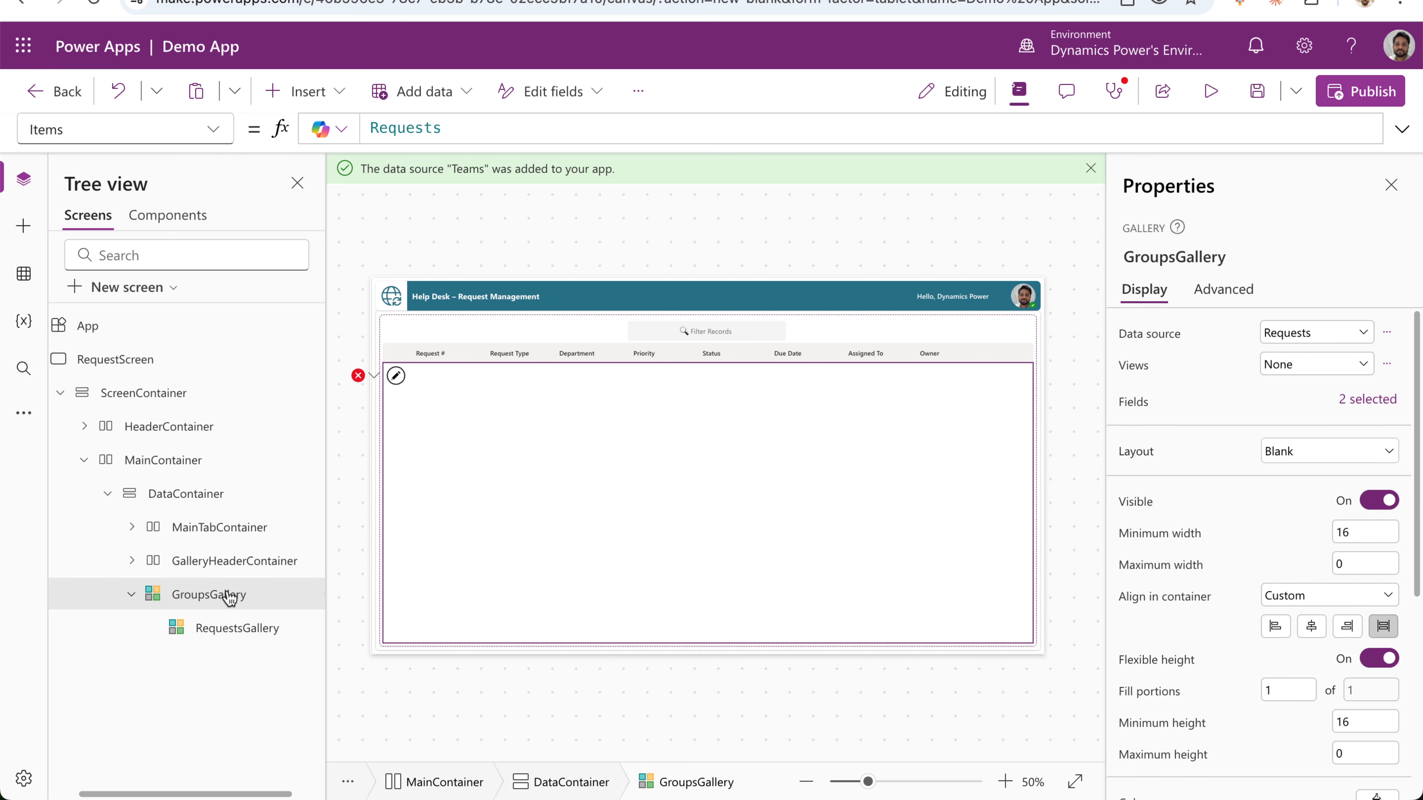
{"action": "left_click", "coordinate": [308, 91]}
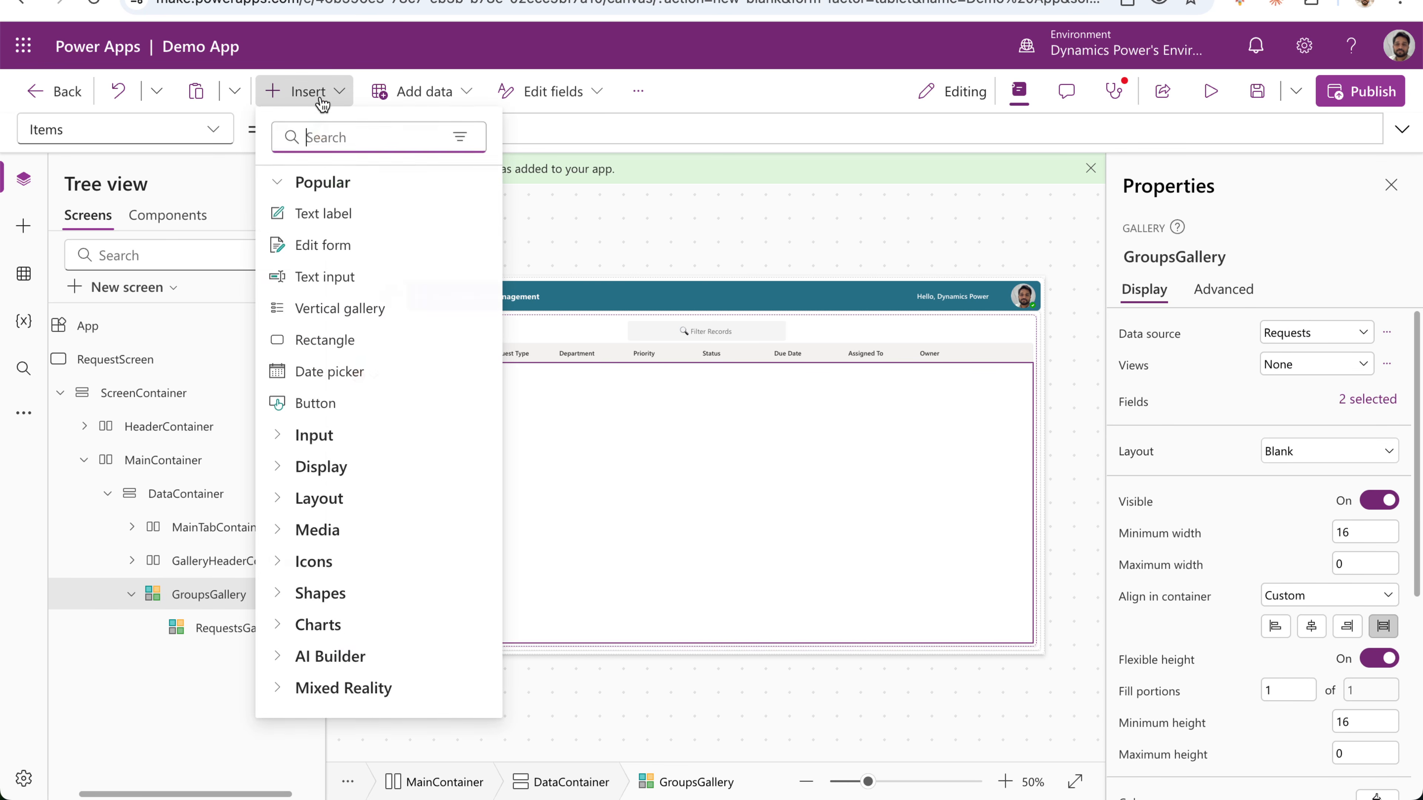
{"action": "type", "text": "icon"}
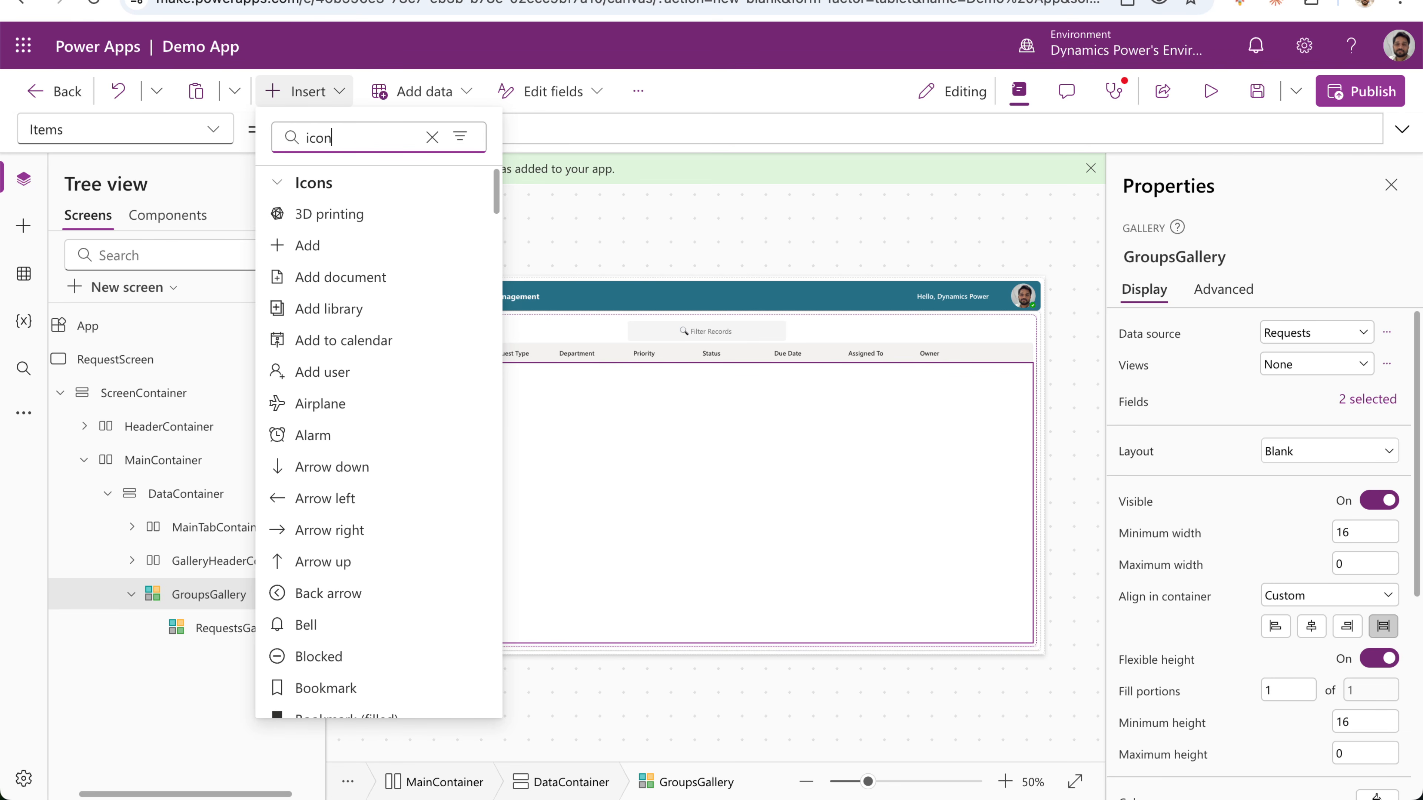
{"action": "left_click", "coordinate": [387, 368]}
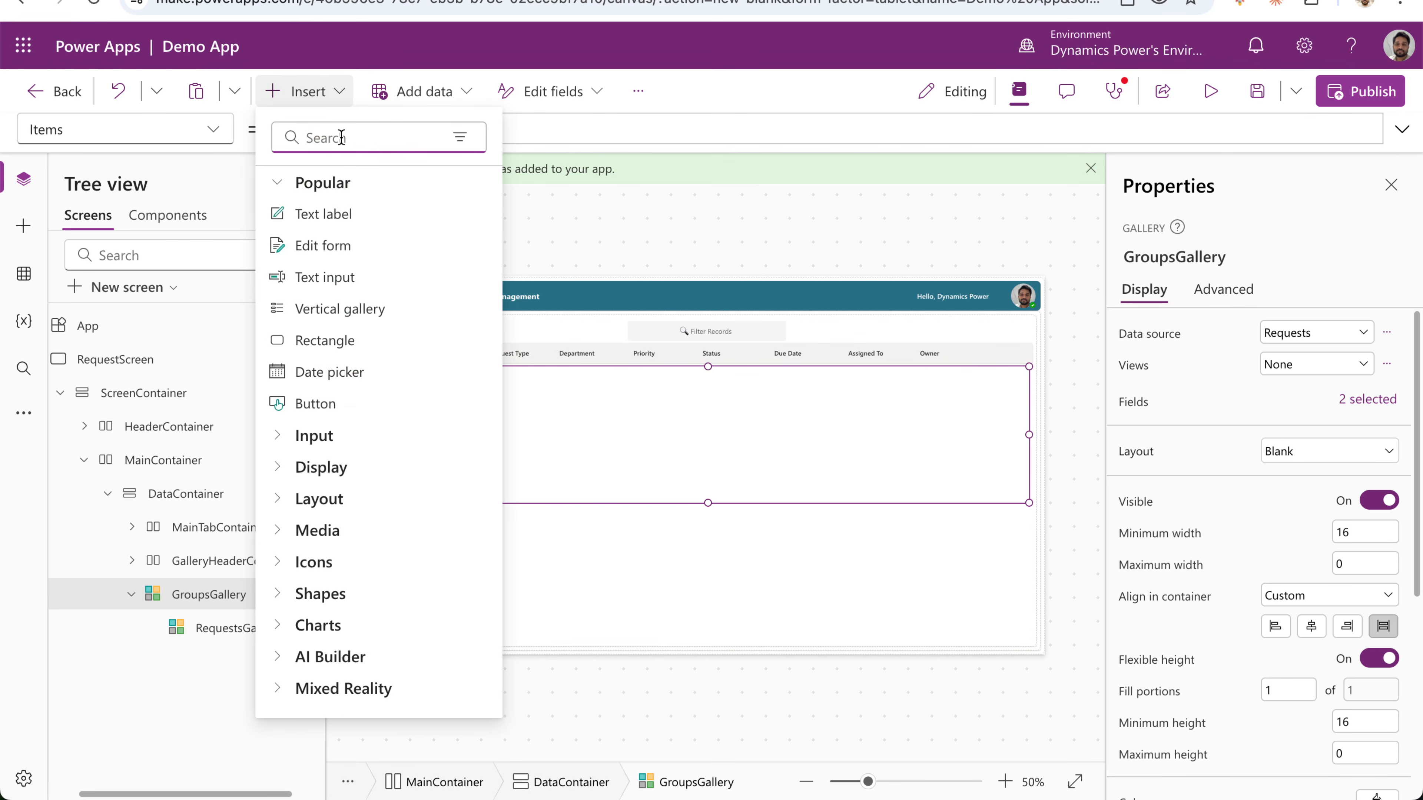
{"action": "type", "text": "icon"}
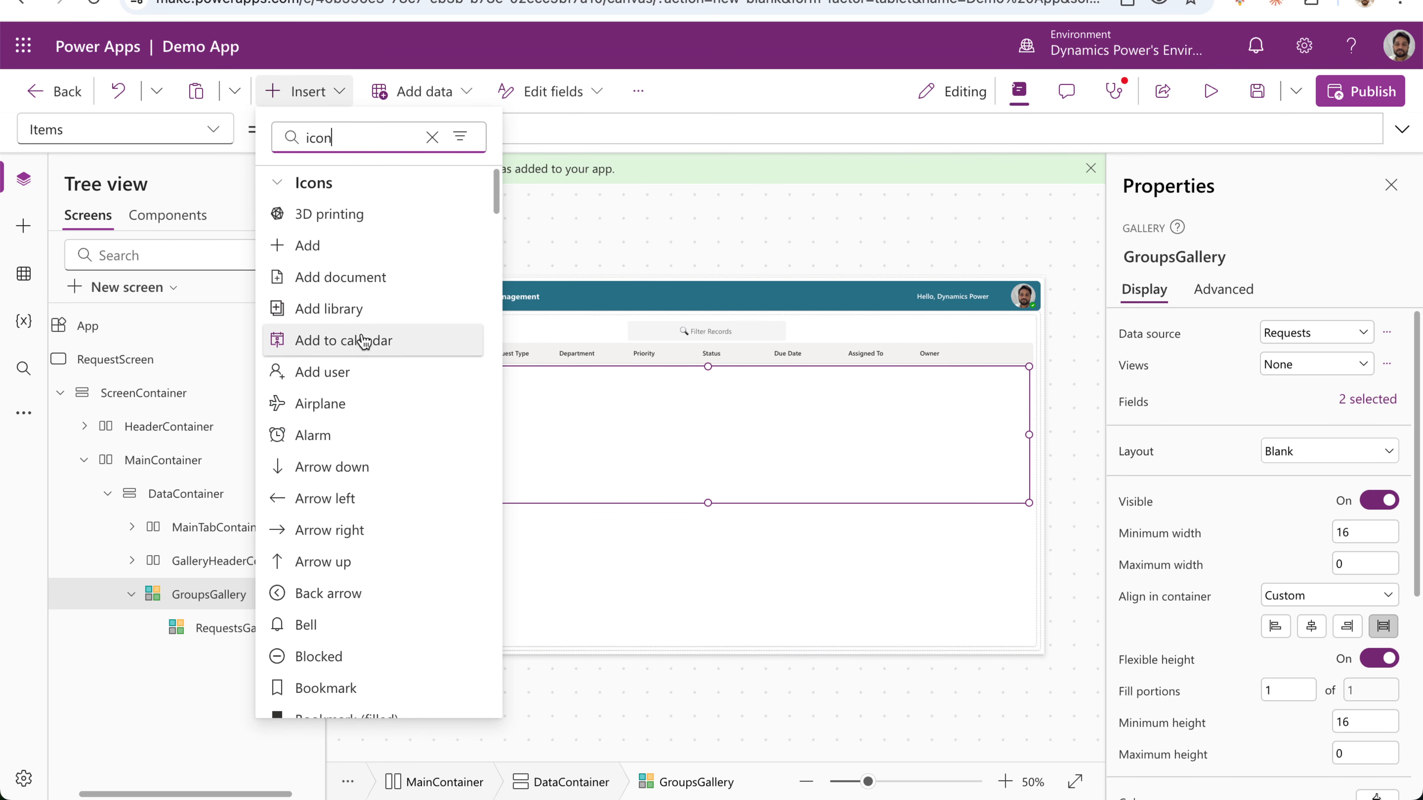
{"action": "left_click", "coordinate": [346, 403]}
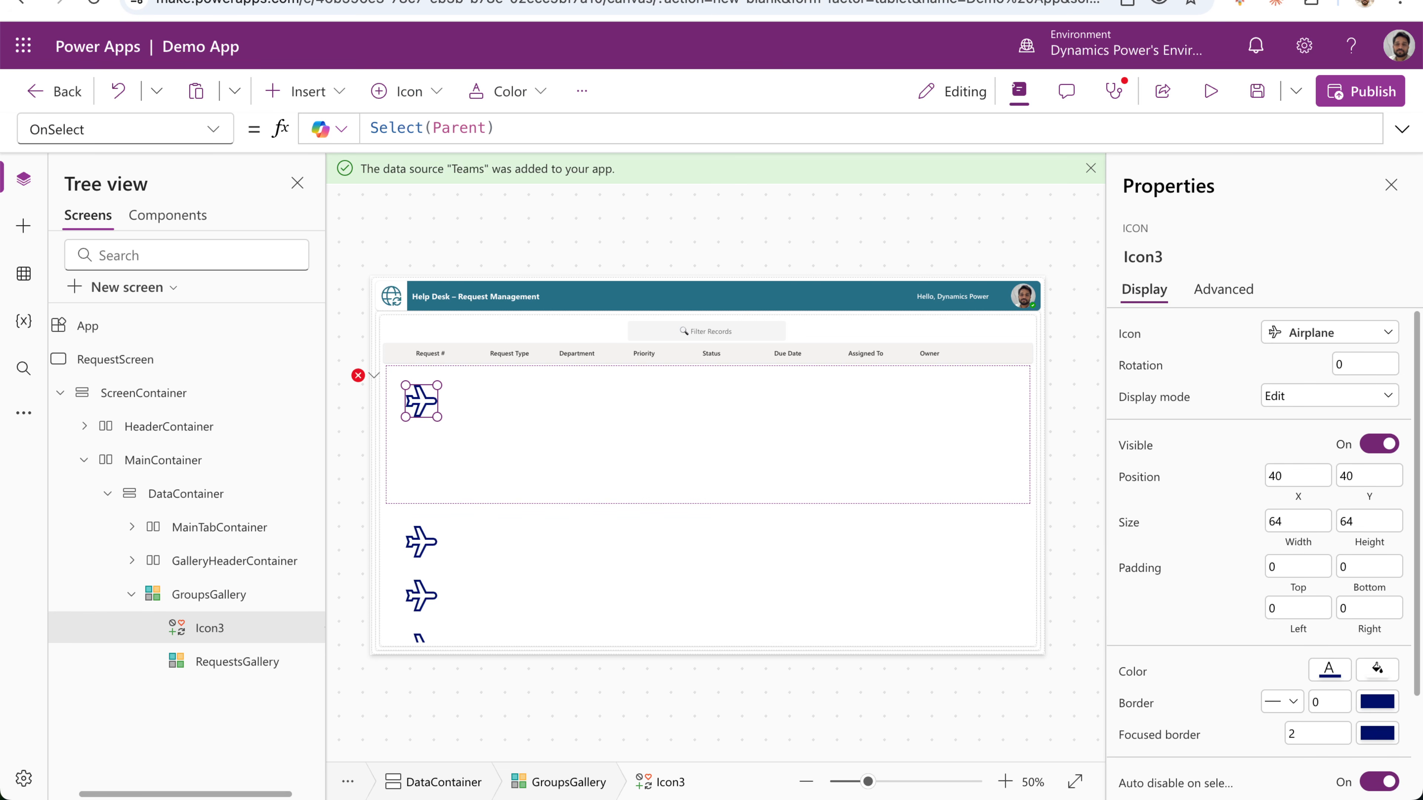
Insert a text label into the GroupsGallery template, and check the Facilities group header in the finished Help Desk Demo App.
{"action": "left_click", "coordinate": [208, 595]}
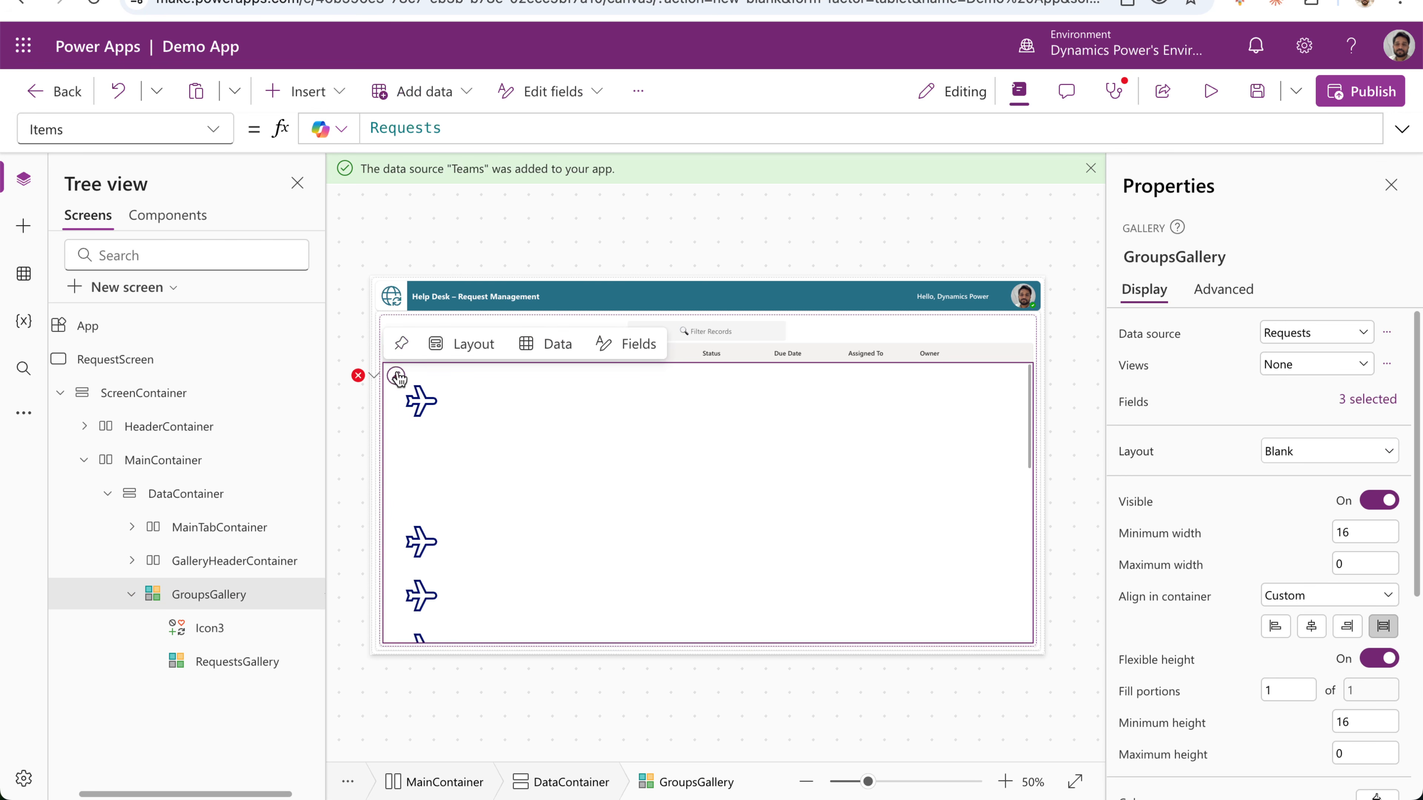
{"action": "left_click", "coordinate": [397, 379]}
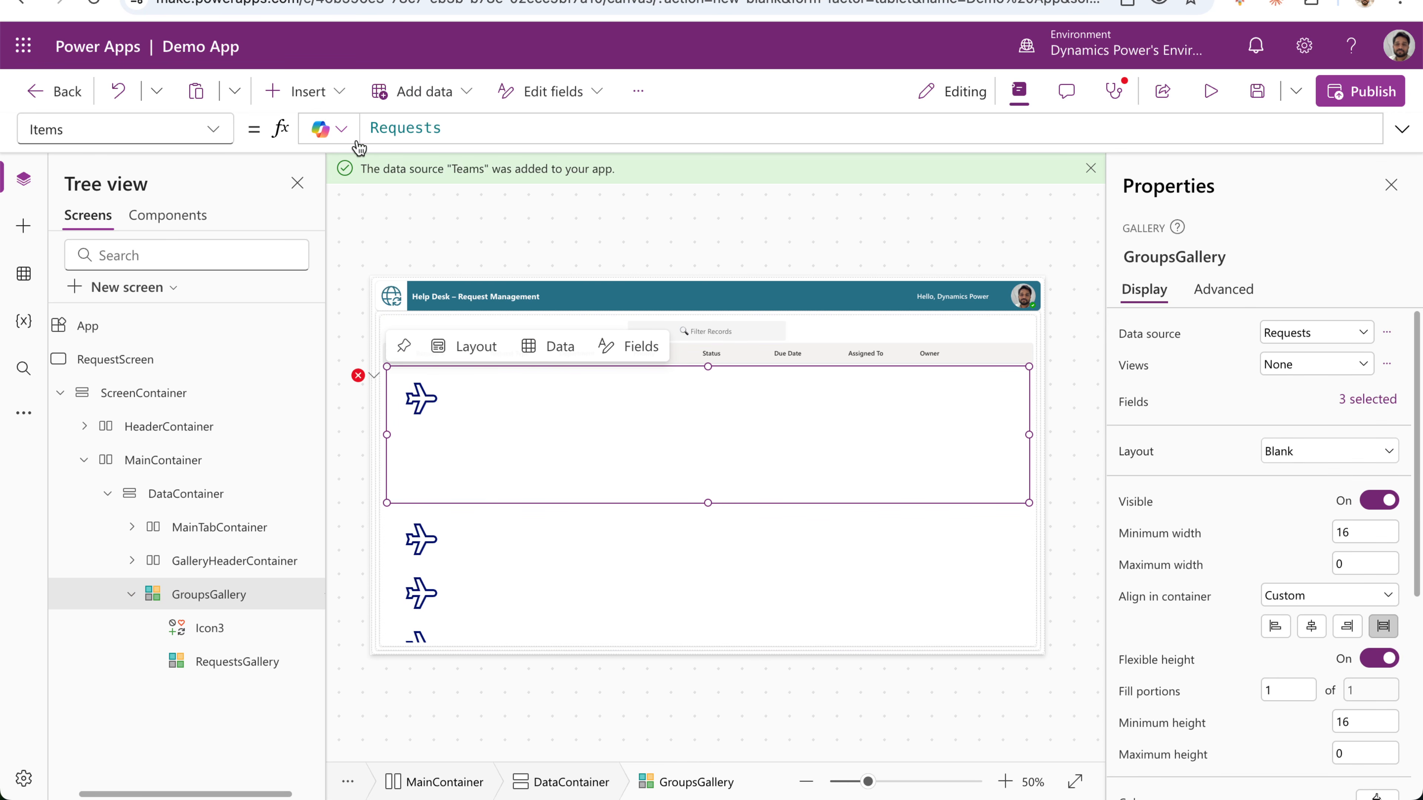
{"action": "left_click", "coordinate": [305, 92]}
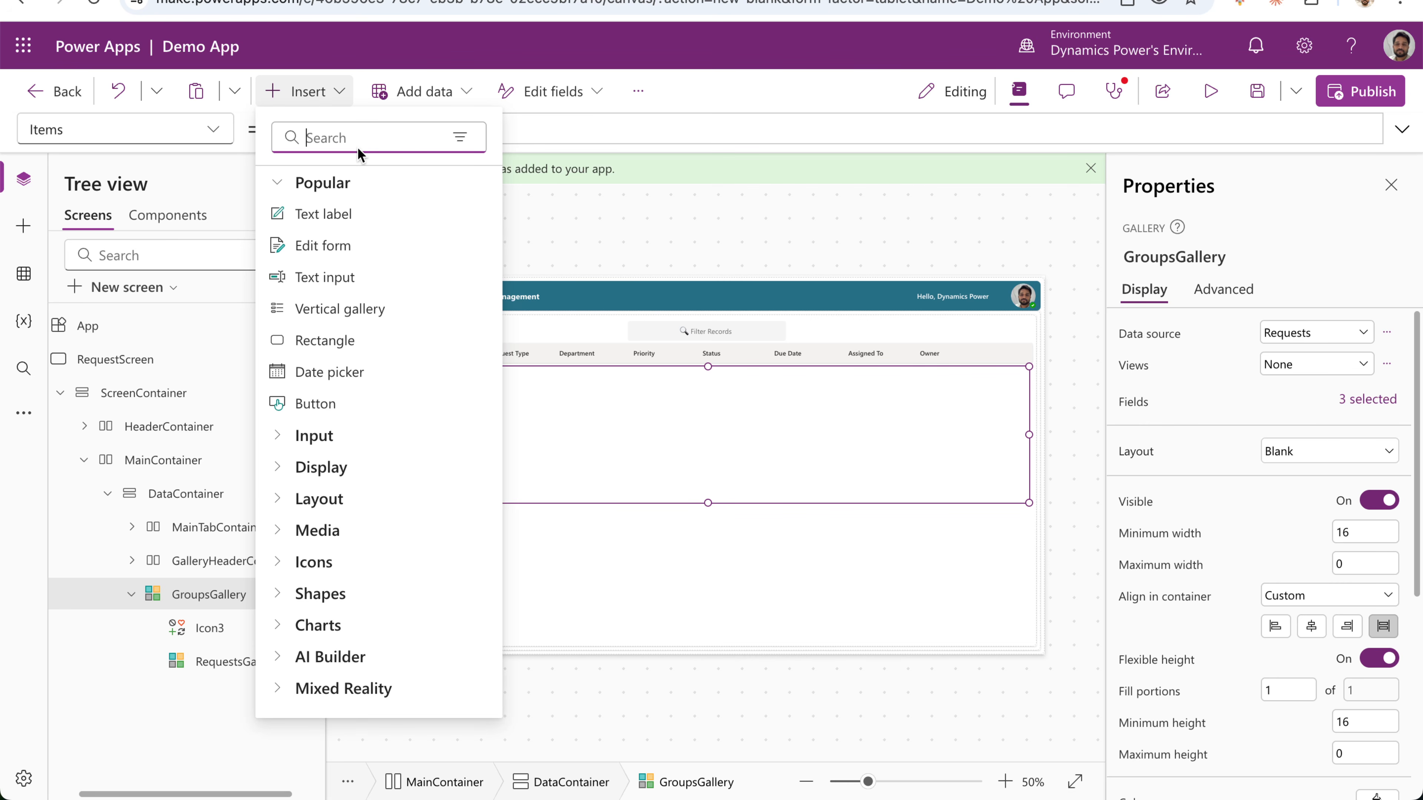
{"action": "left_click", "coordinate": [324, 213]}
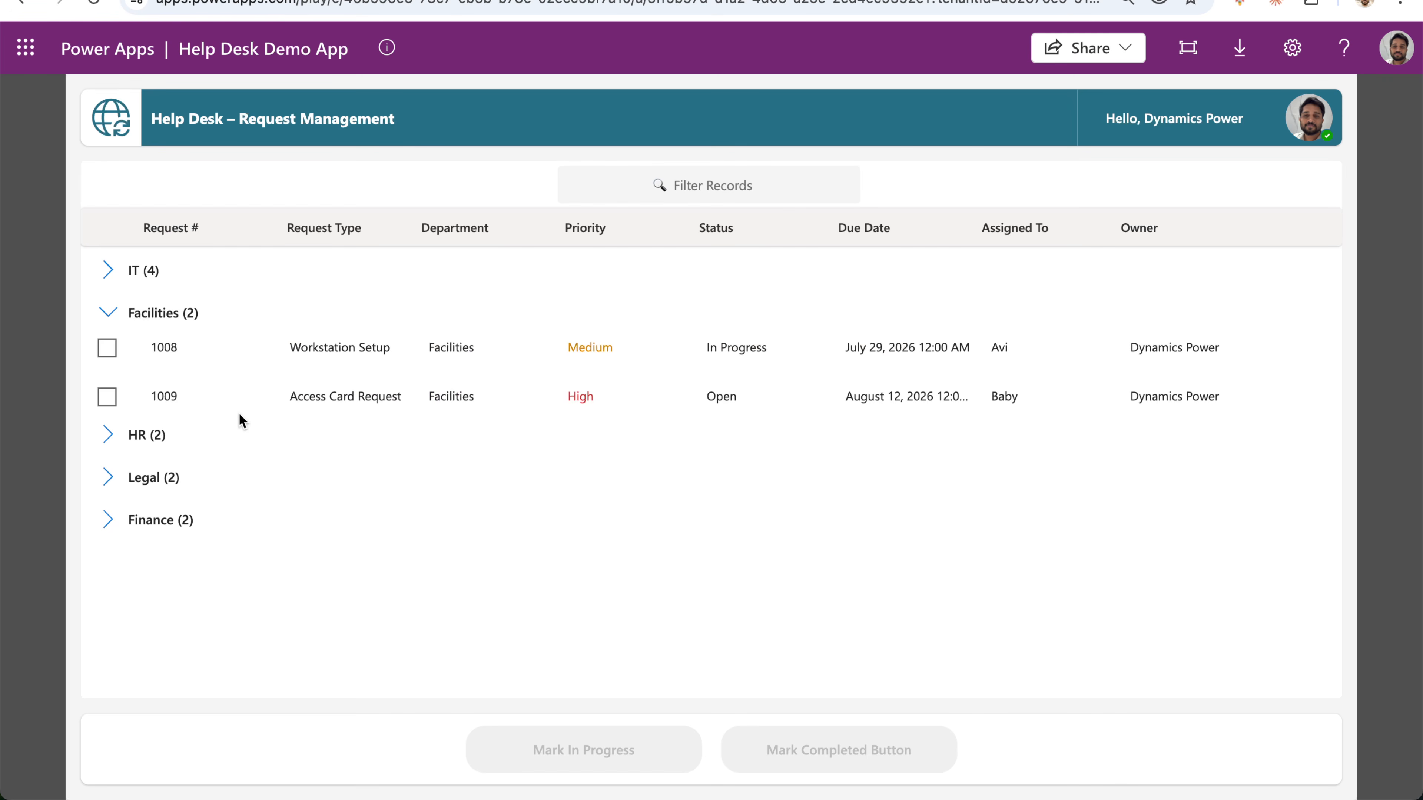
{"action": "left_click", "coordinate": [139, 316]}
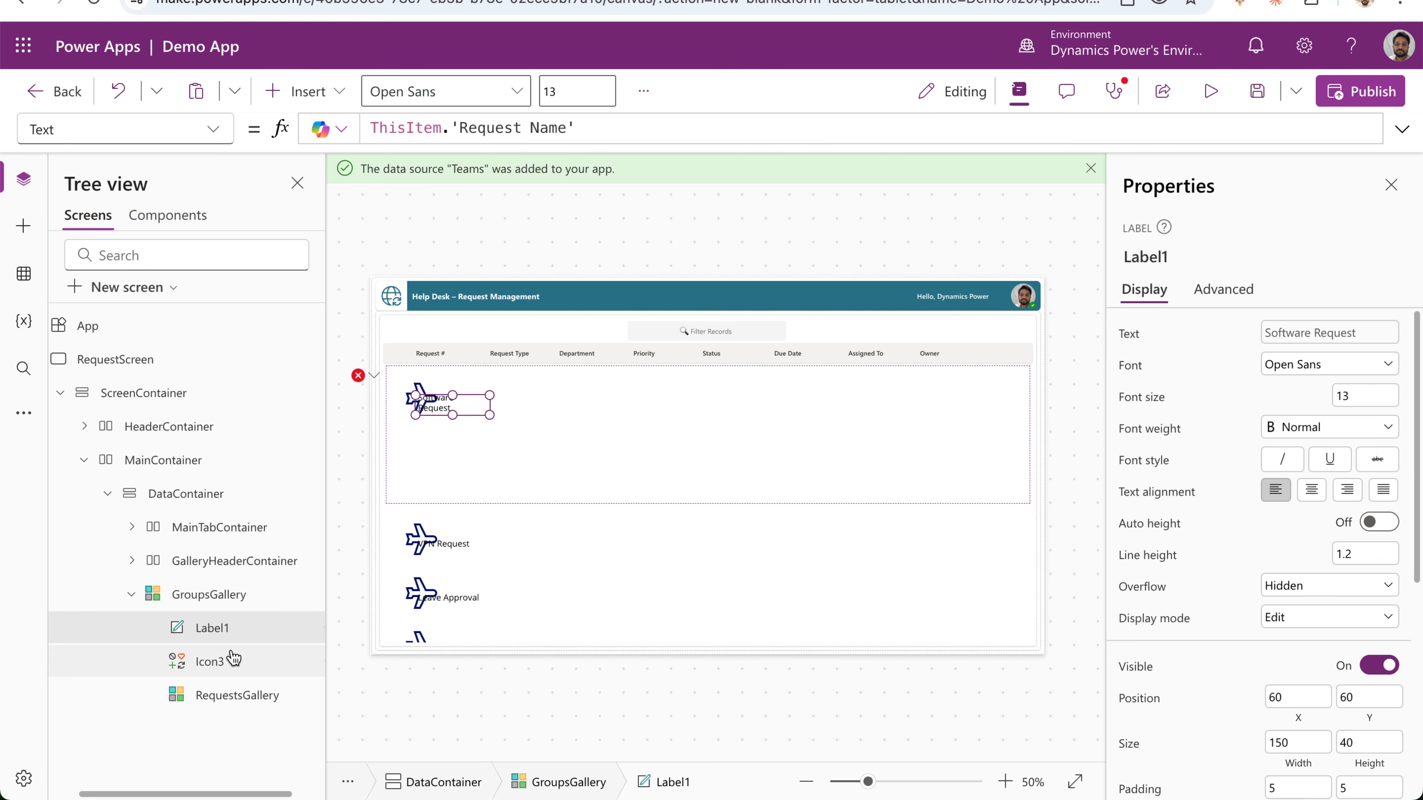
Rename the new text label Label1 inside GroupsGallery as GroupHeaderLbl.
{"action": "left_click", "coordinate": [237, 666]}
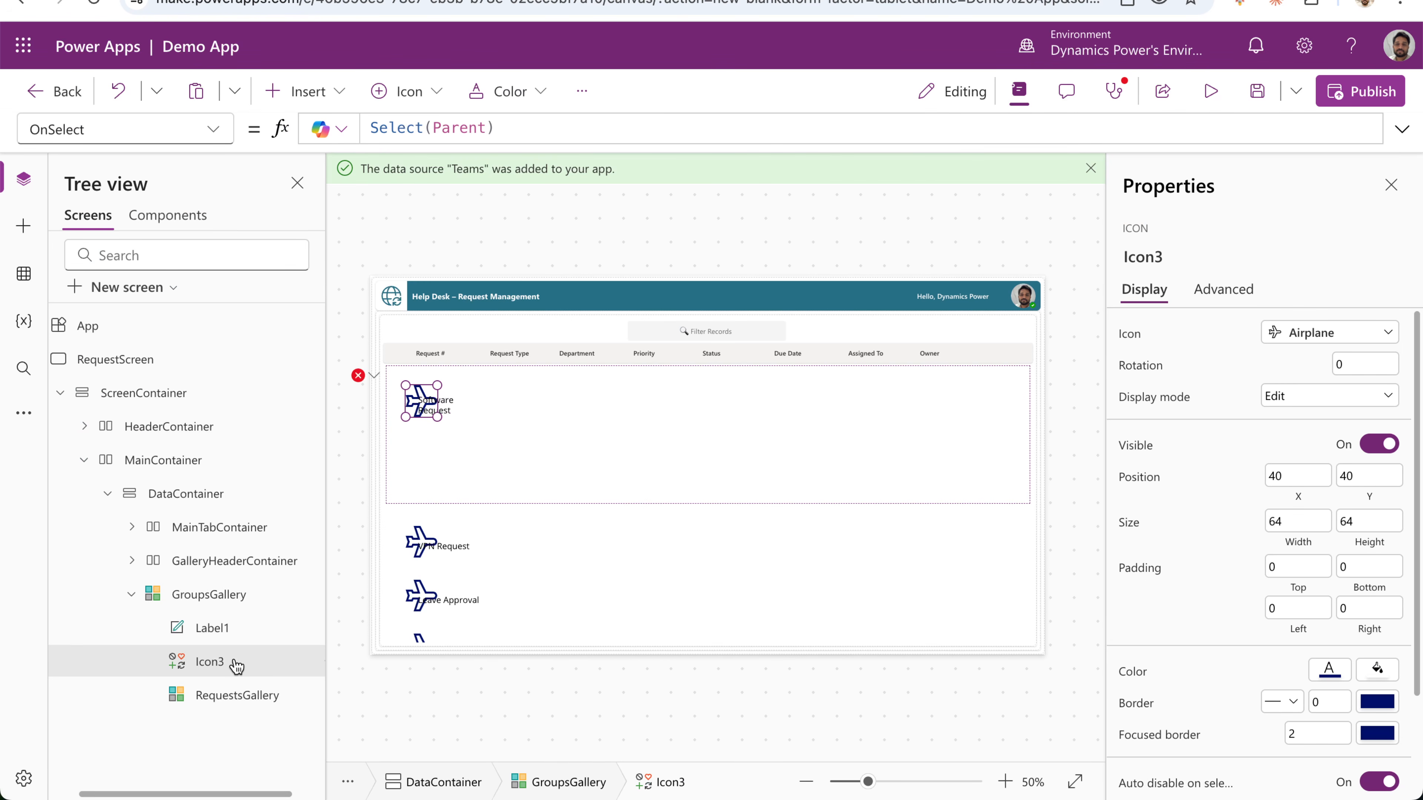
{"action": "right_click", "coordinate": [232, 624]}
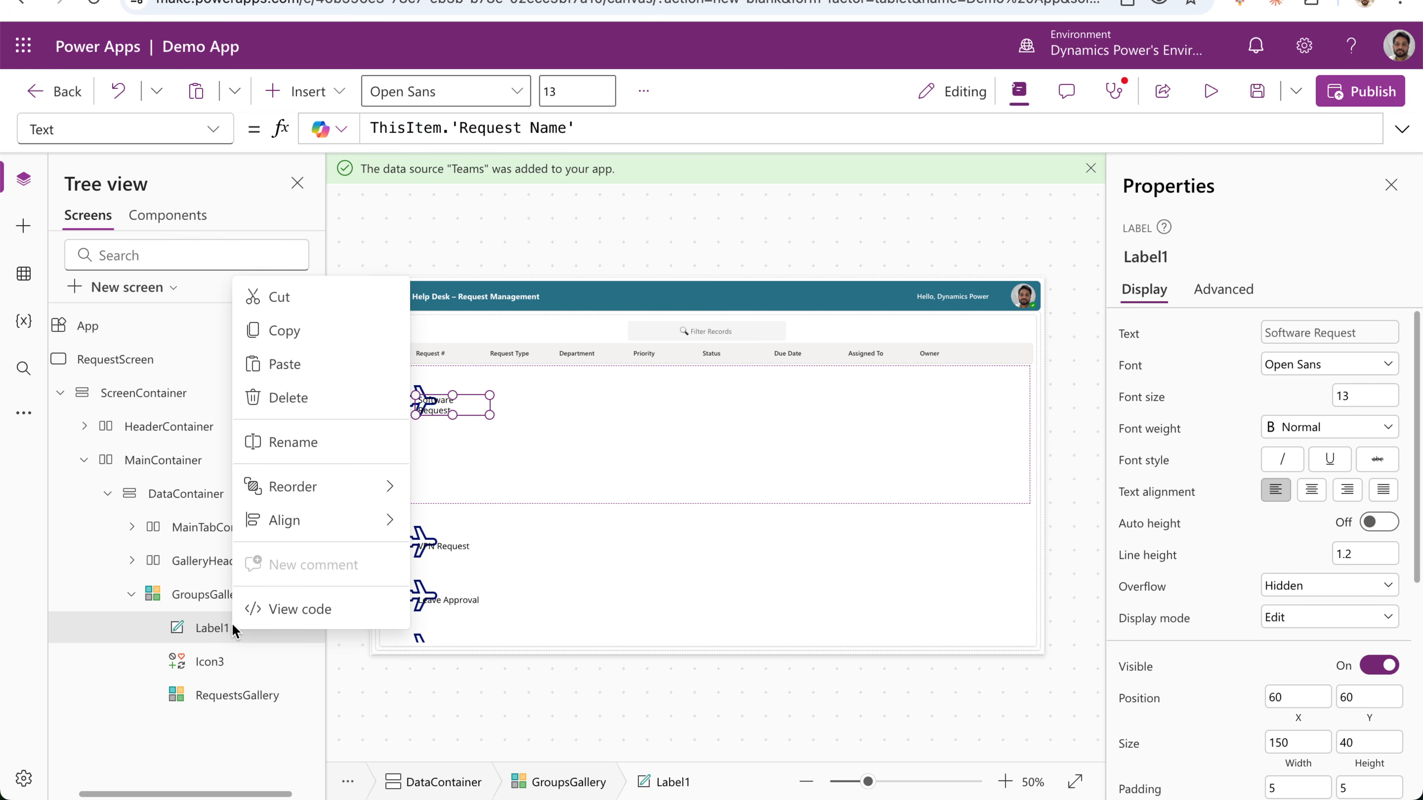
{"action": "left_click", "coordinate": [293, 437]}
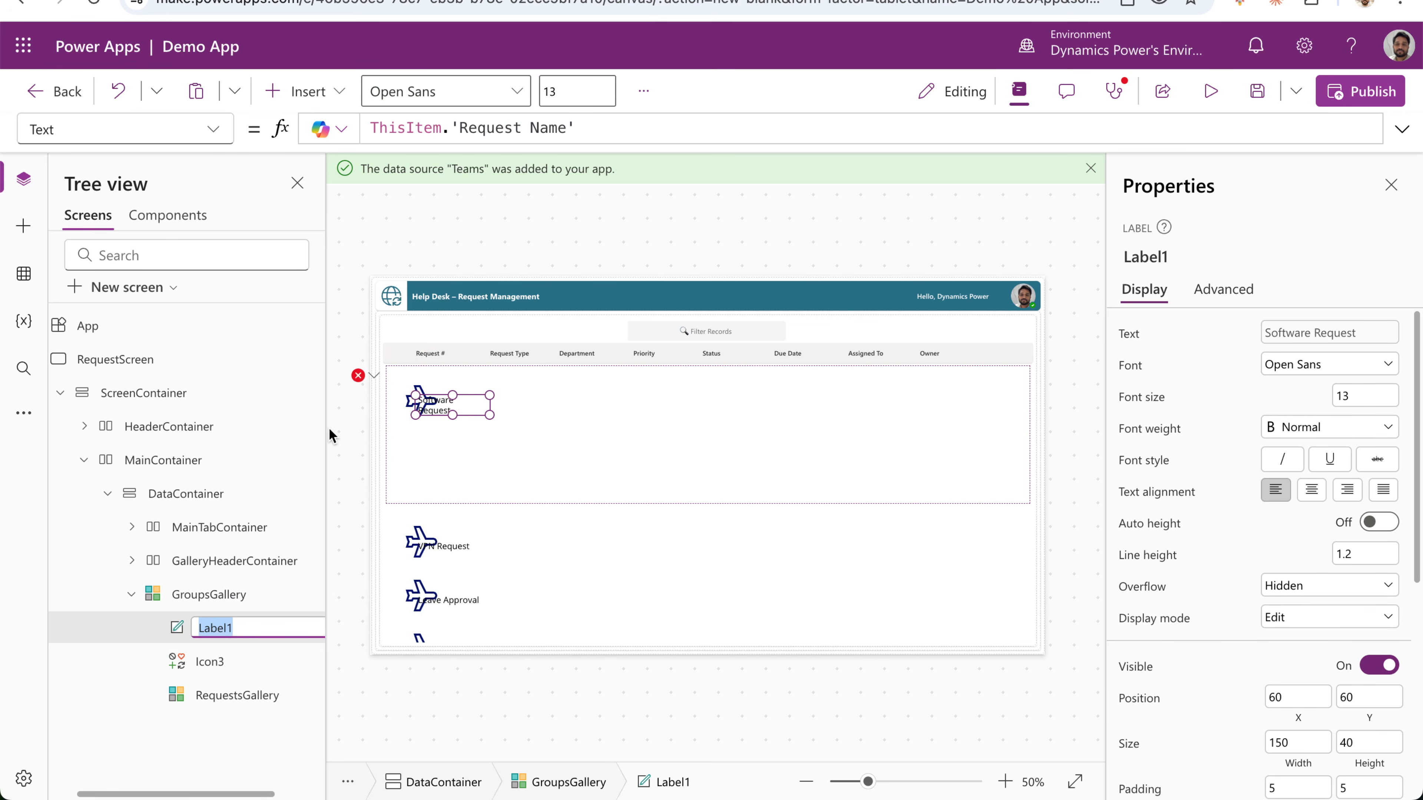
{"action": "type", "text": "Gr"}
{"action": "key", "text": "BackSpace"}
{"action": "type", "text": "roupHeaderLbl"}
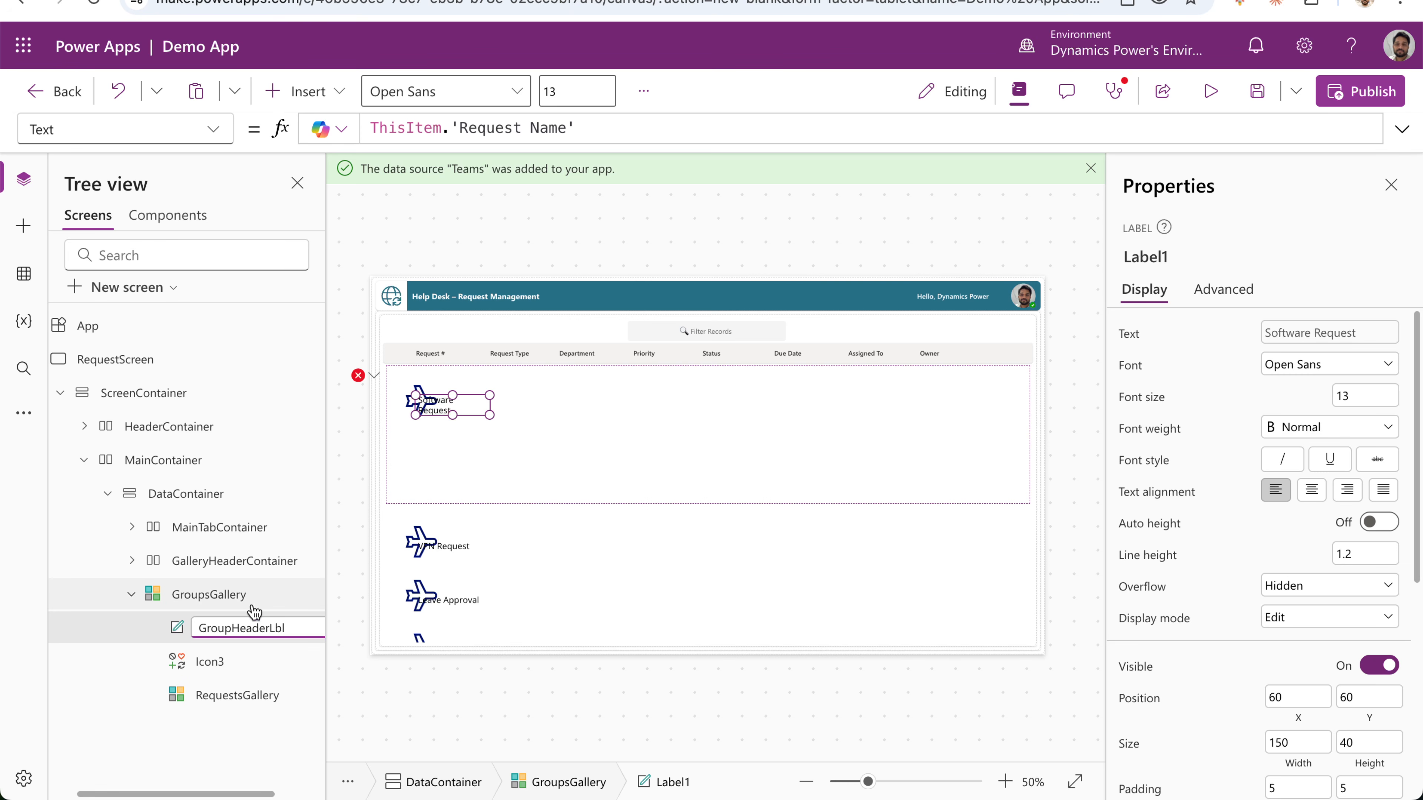
Rename the airplane icon Icon3 inside GroupsGallery as GroupChevronIcon.
{"action": "right_click", "coordinate": [245, 662]}
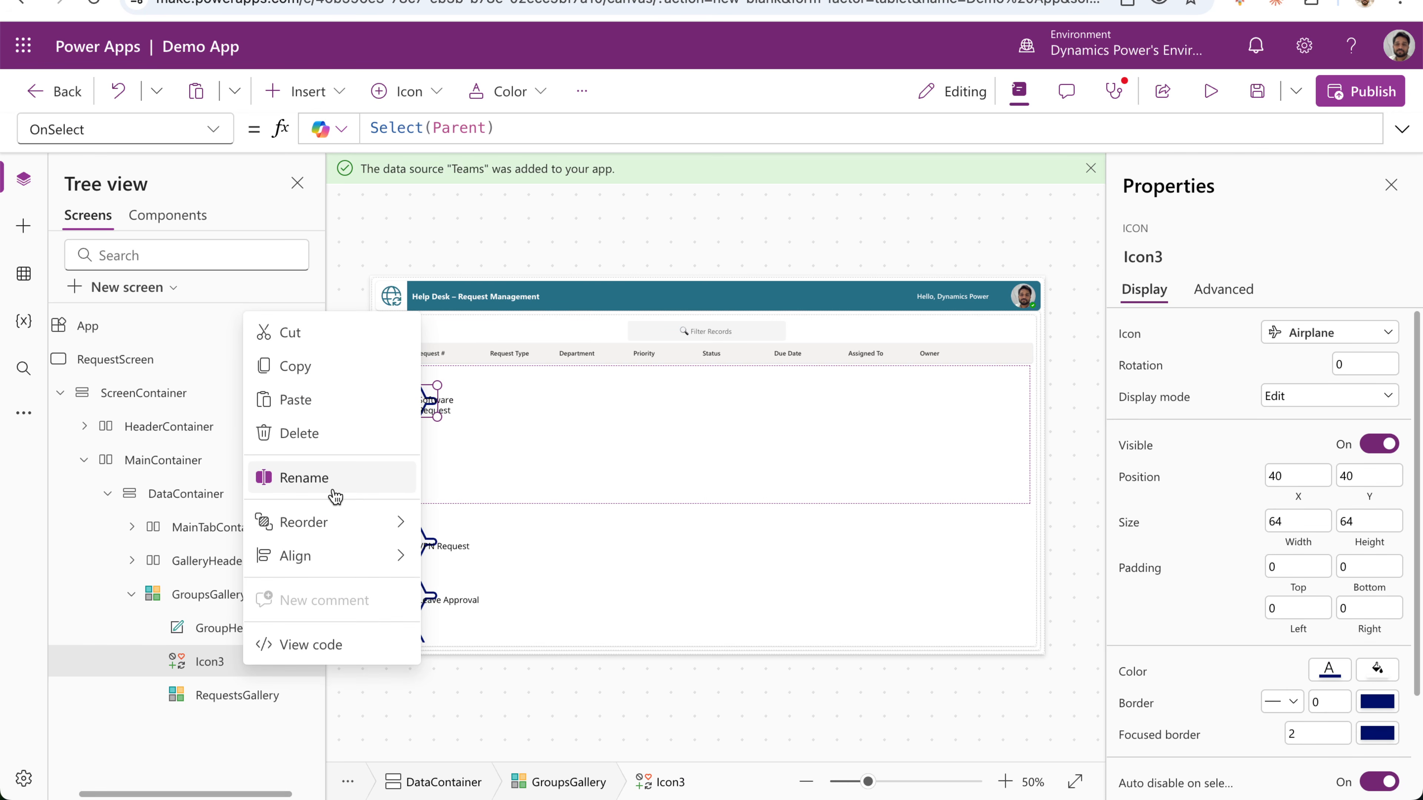
{"action": "left_click", "coordinate": [333, 486]}
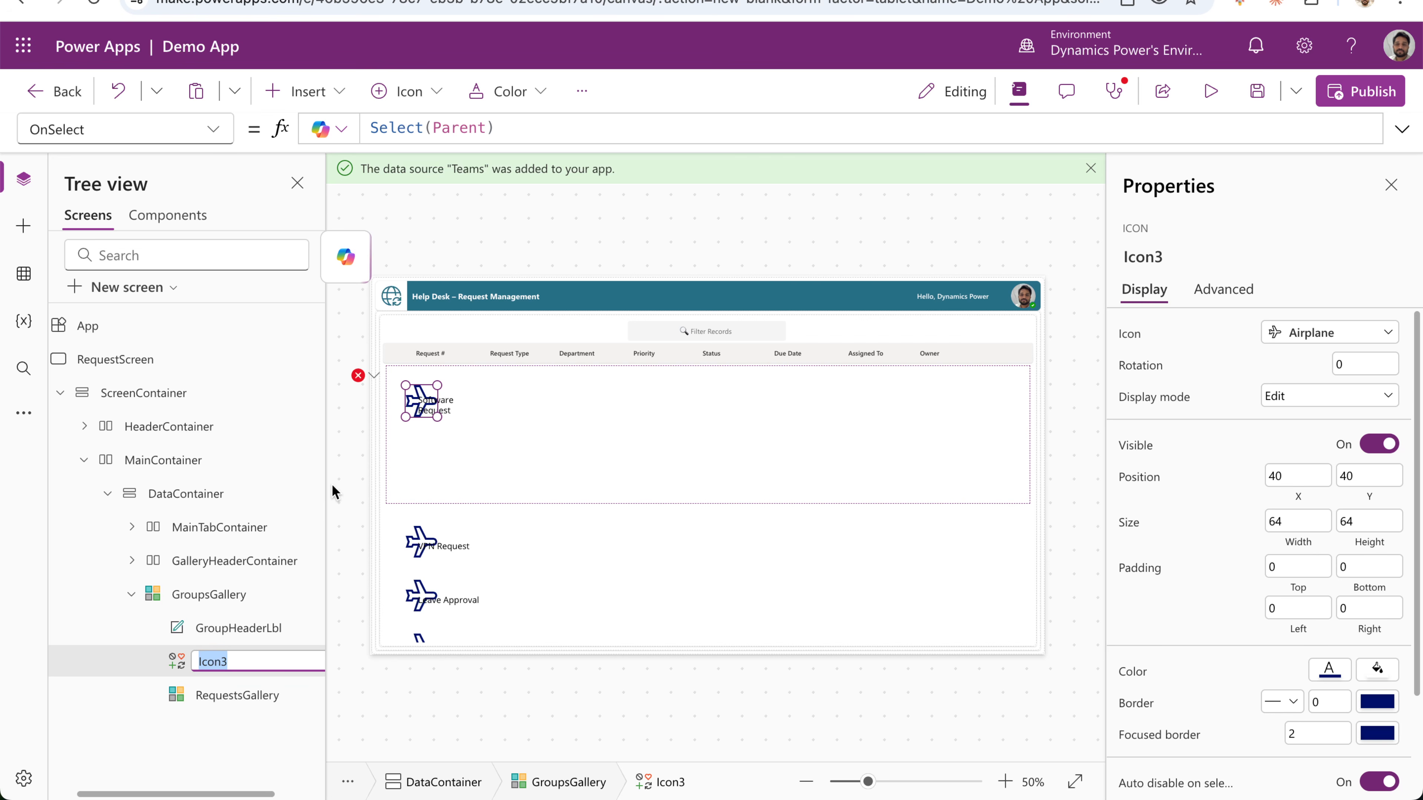
{"action": "type", "text": "Vhevron"}
{"action": "key", "text": "BackSpace"}
{"action": "type", "text": "GroupC"}
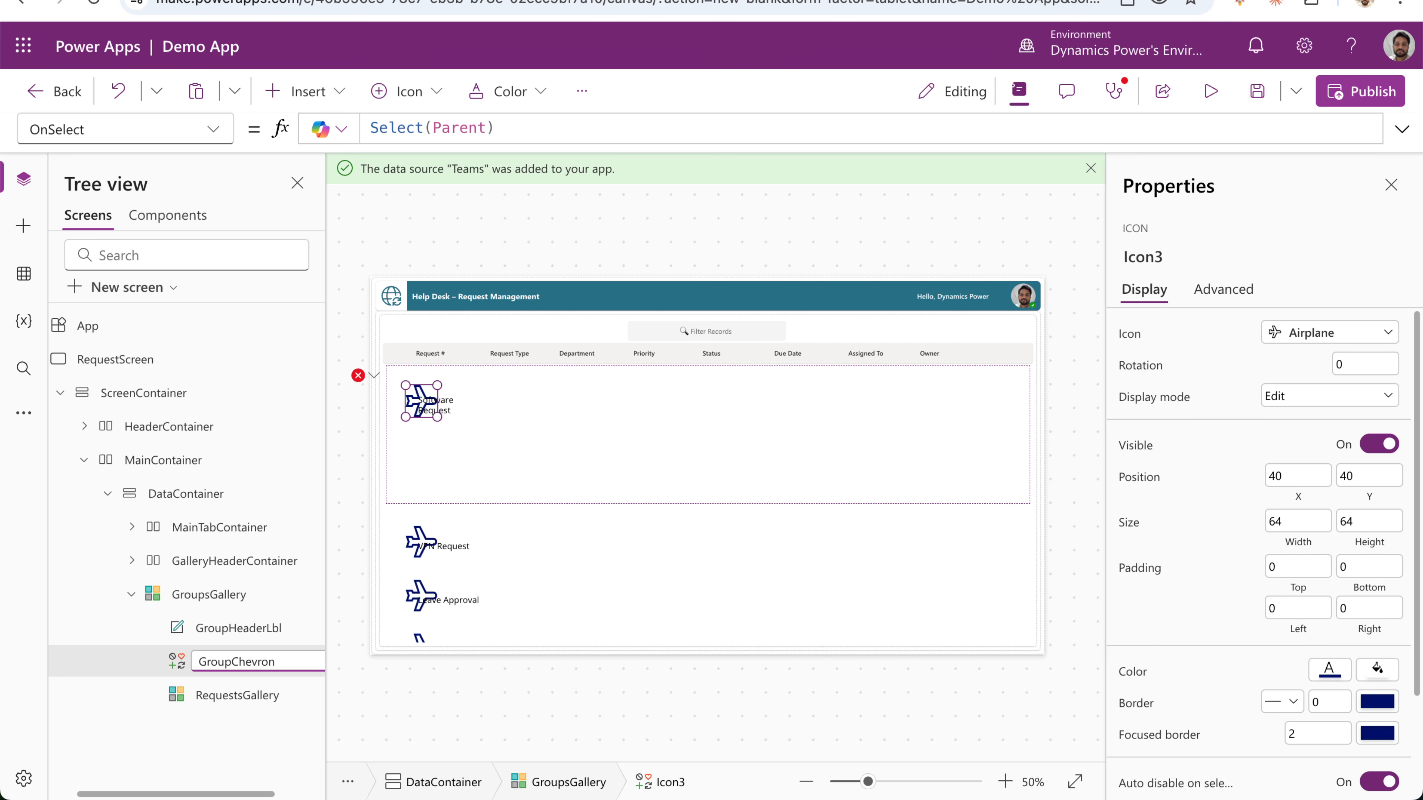
{"action": "left_click", "coordinate": [249, 637]}
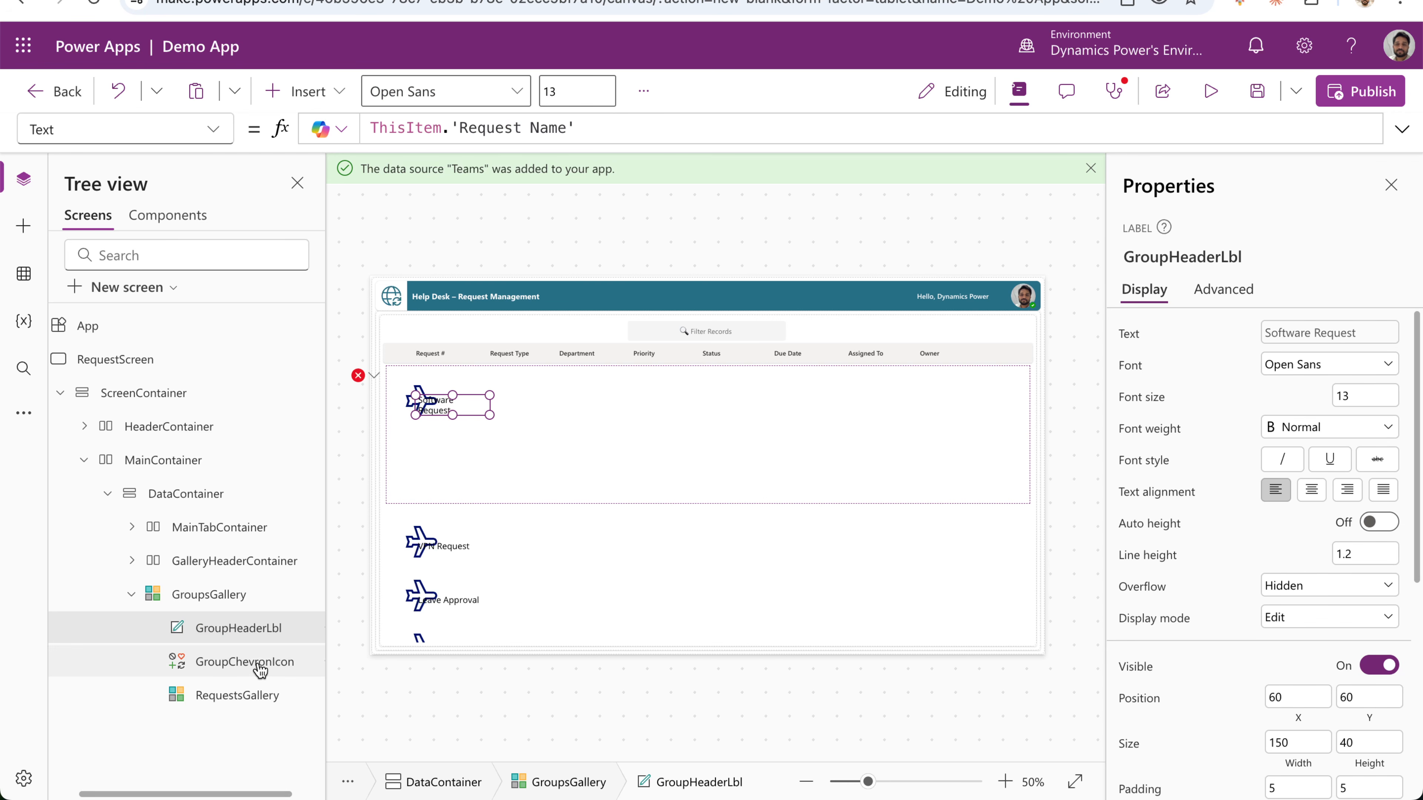
Reorder GroupChevronIcon inside GroupsGallery so it sits in front of GroupHeaderLbl.
{"action": "left_click", "coordinate": [256, 664]}
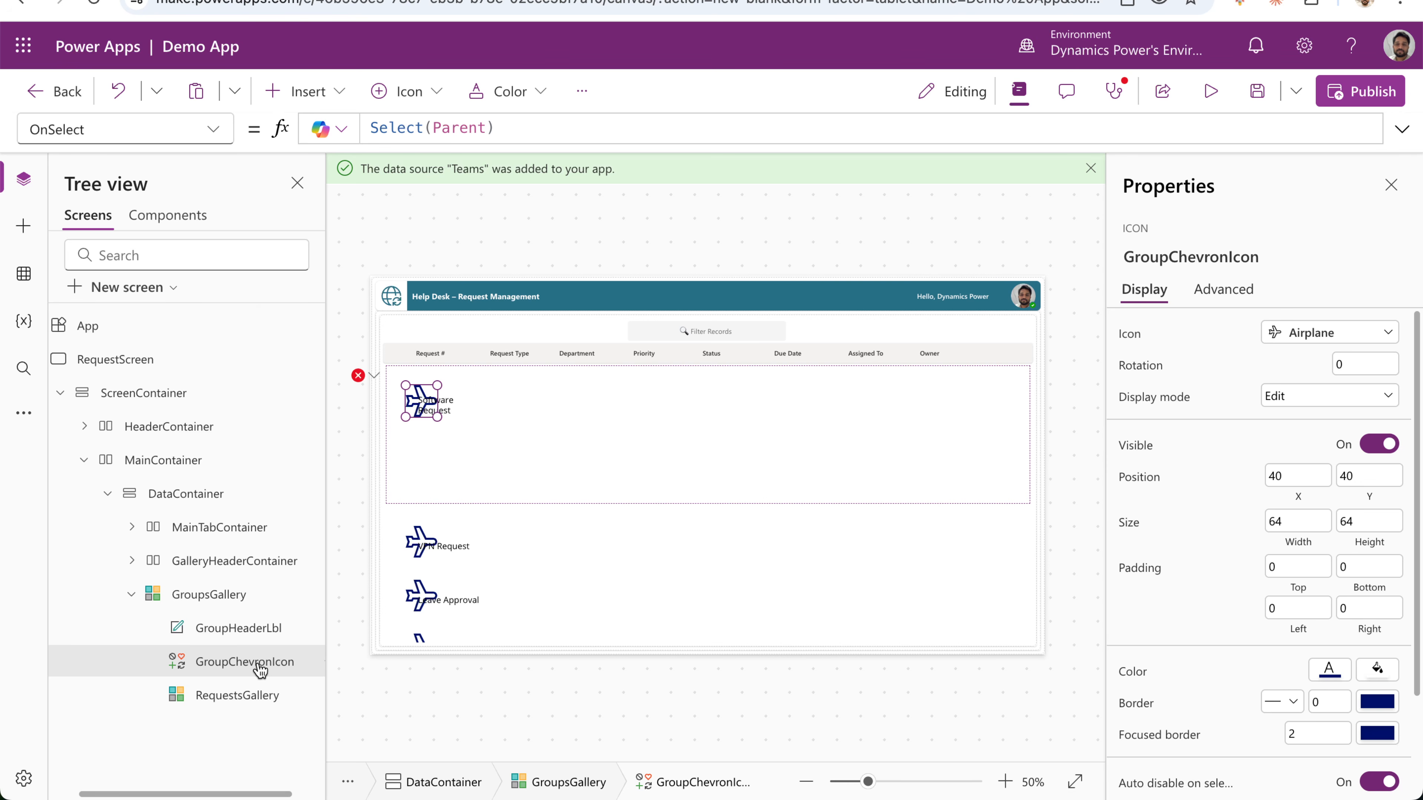
{"action": "right_click", "coordinate": [259, 667]}
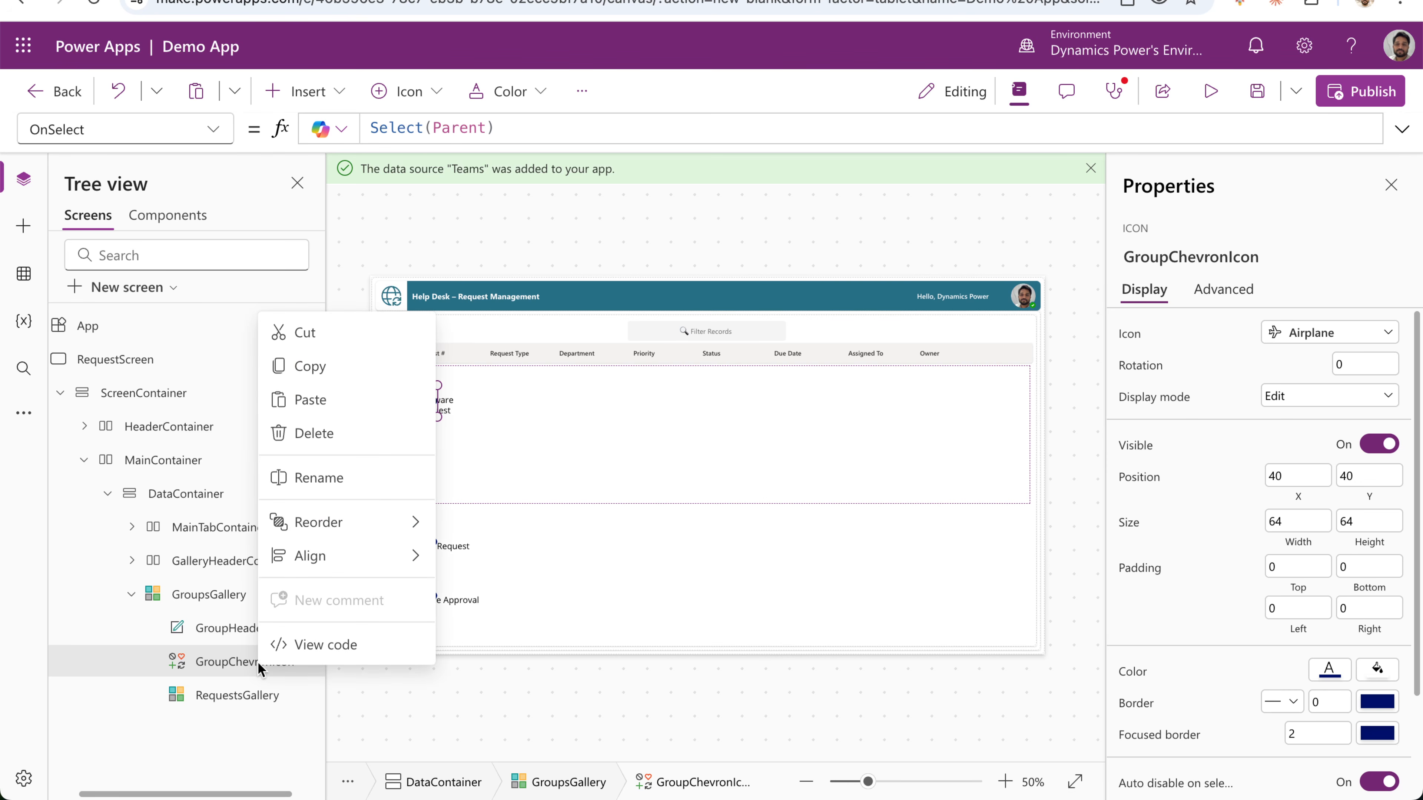
{"action": "left_click", "coordinate": [517, 559]}
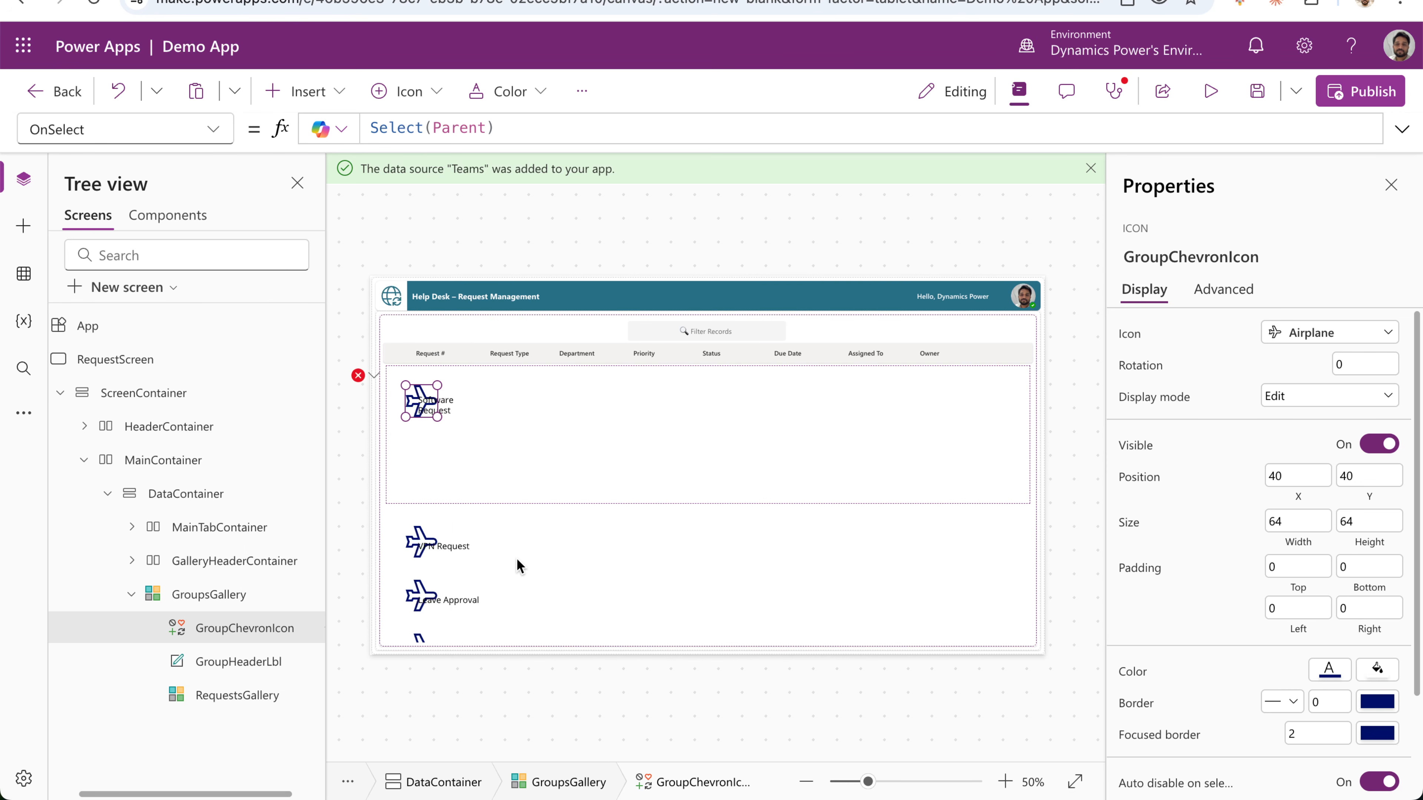
{"action": "left_click", "coordinate": [233, 652]}
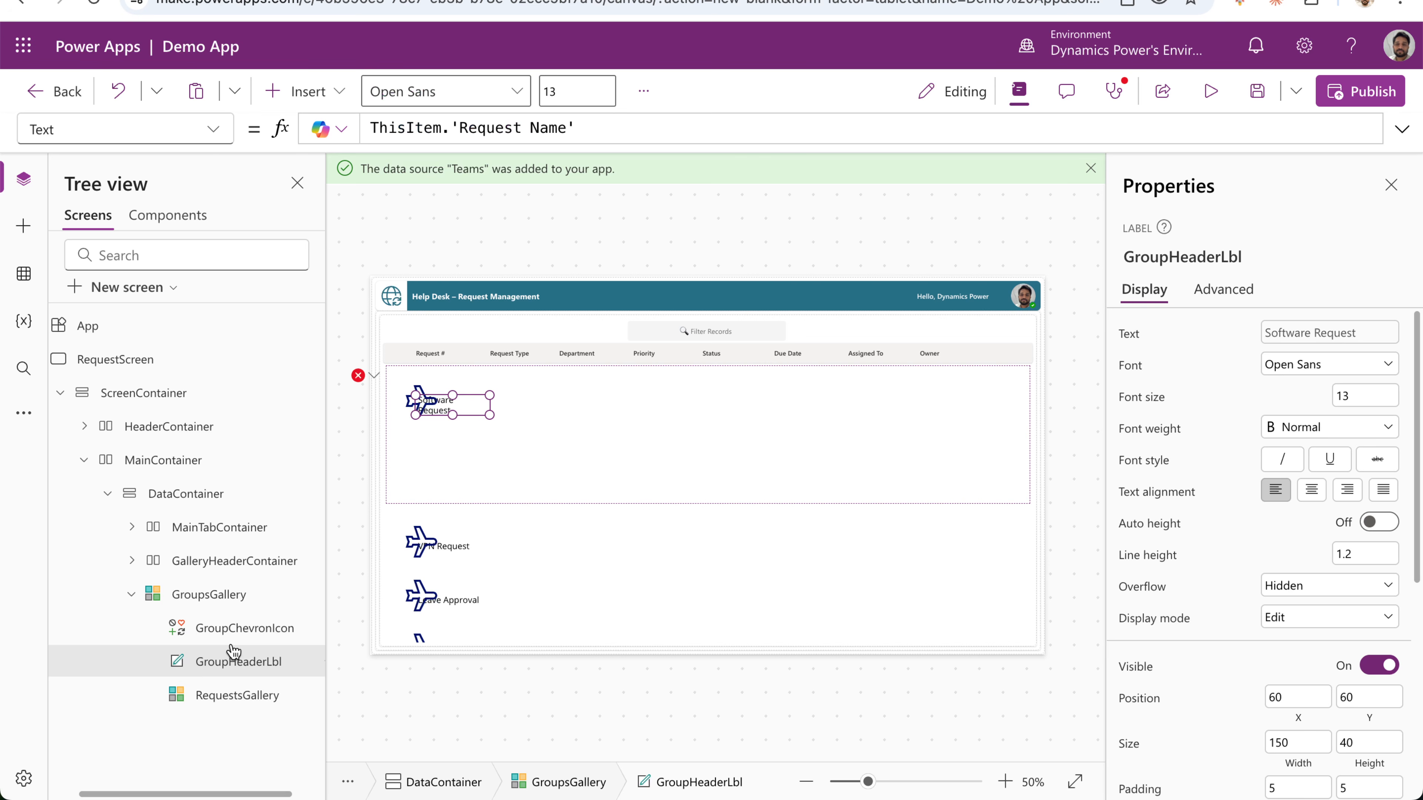
Collapse the IT group in the finished Help Desk Demo App to check how its chevron hides the nested requests.
{"action": "left_click", "coordinate": [233, 629]}
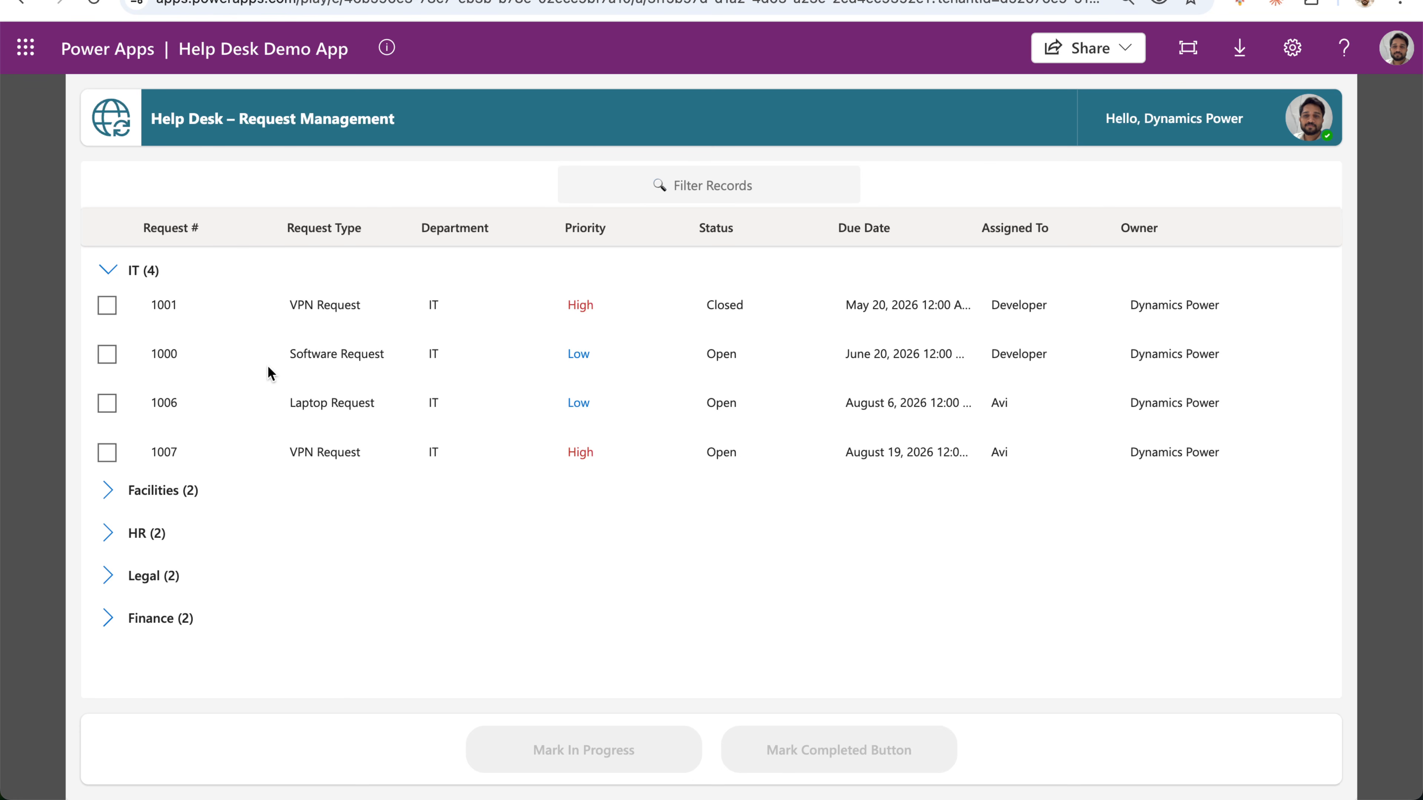
{"action": "left_click", "coordinate": [111, 276]}
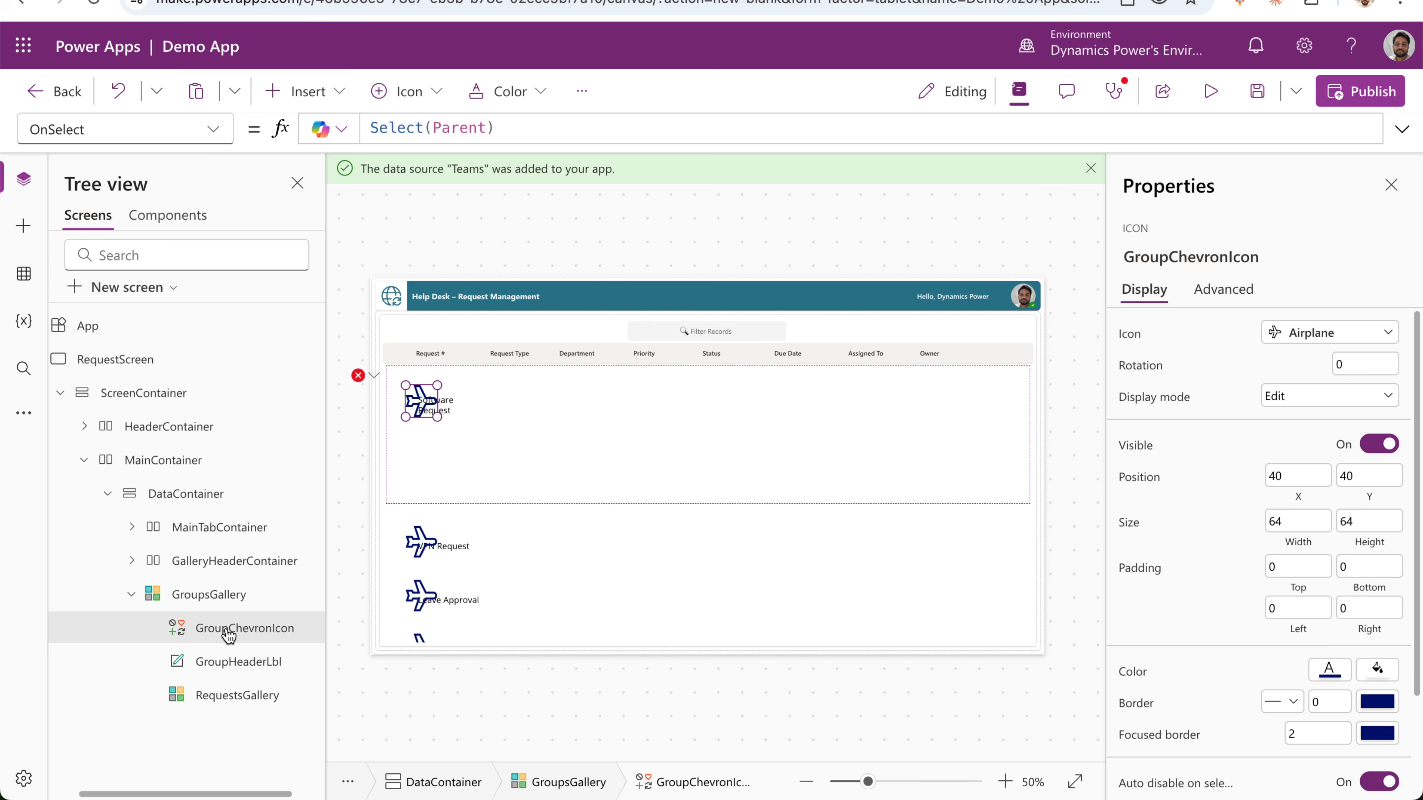
{"action": "left_click", "coordinate": [244, 696]}
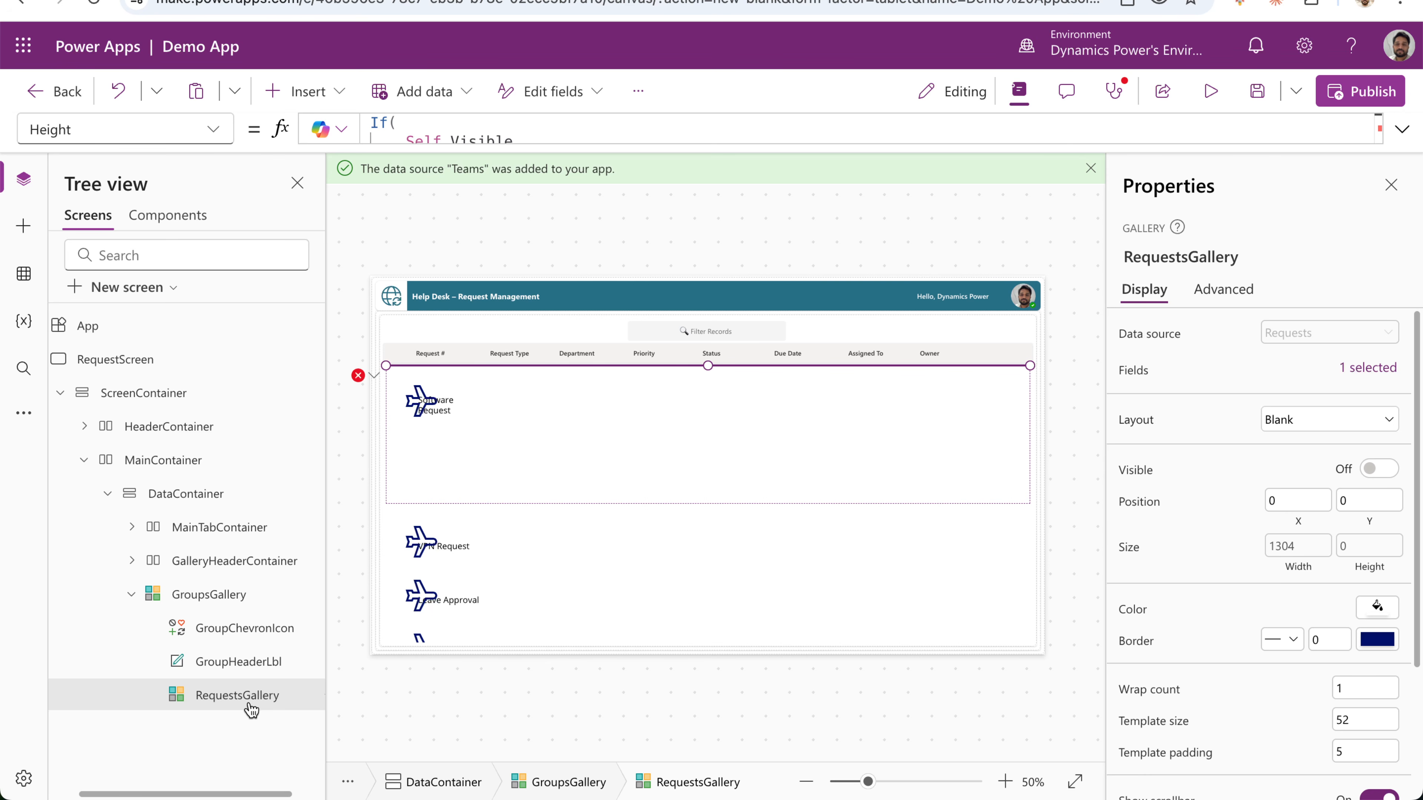
Replace the Icon.Airplane formula in GroupChevronIcon's Icon property with the copied chevron formula.
{"action": "left_click", "coordinate": [224, 628]}
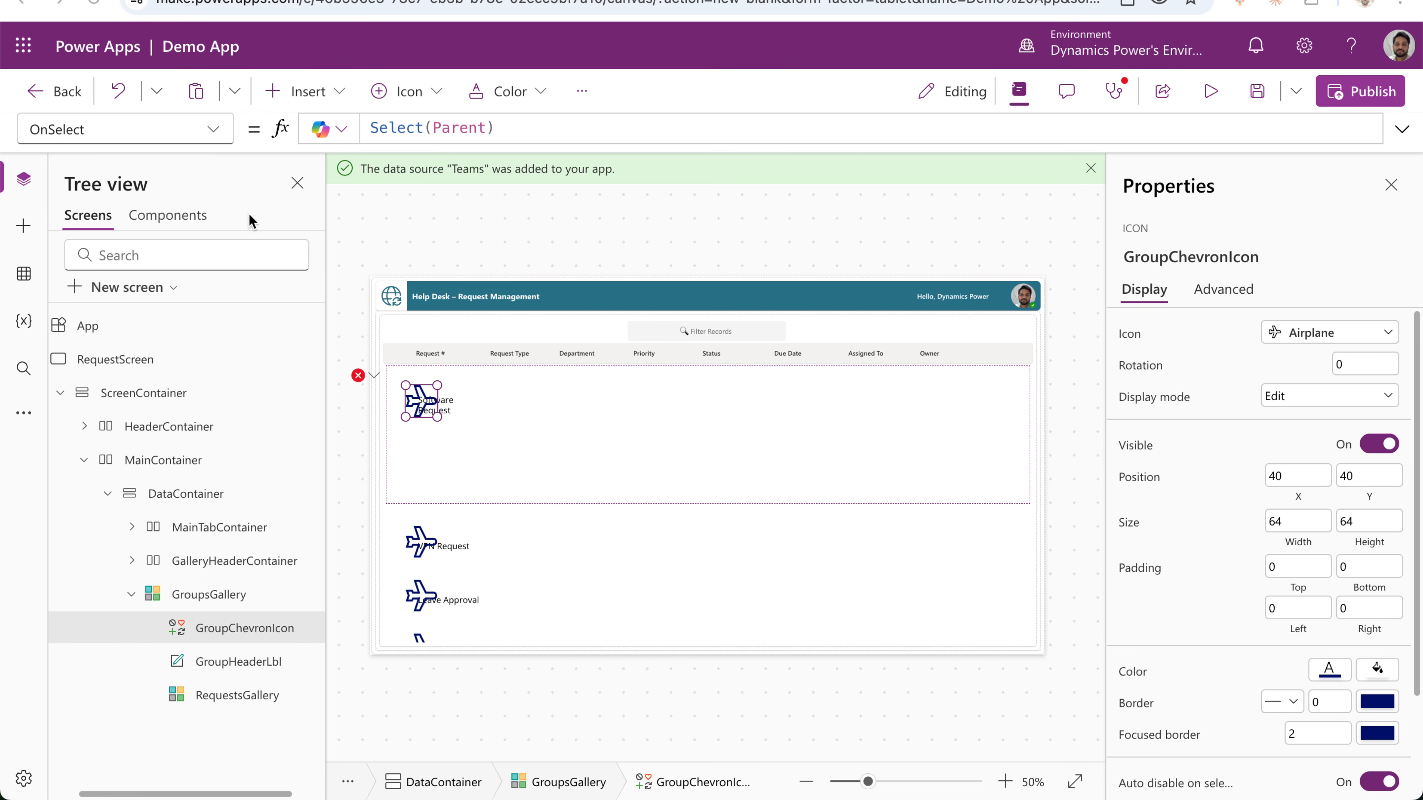
{"action": "left_click", "coordinate": [214, 131]}
{"action": "scroll", "coordinate": [124, 511], "scroll_direction": "down", "scroll_amount": 1}
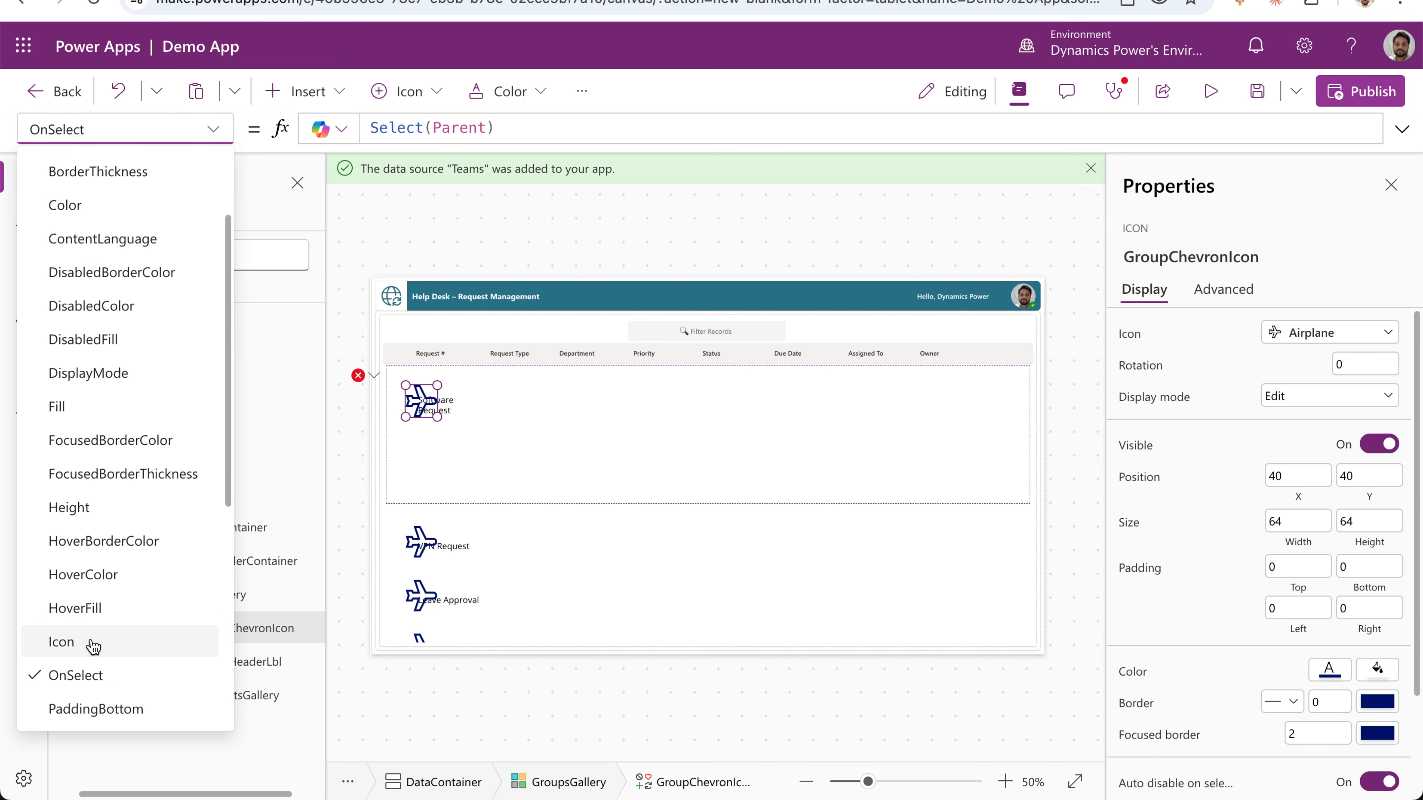
{"action": "left_click", "coordinate": [95, 552]}
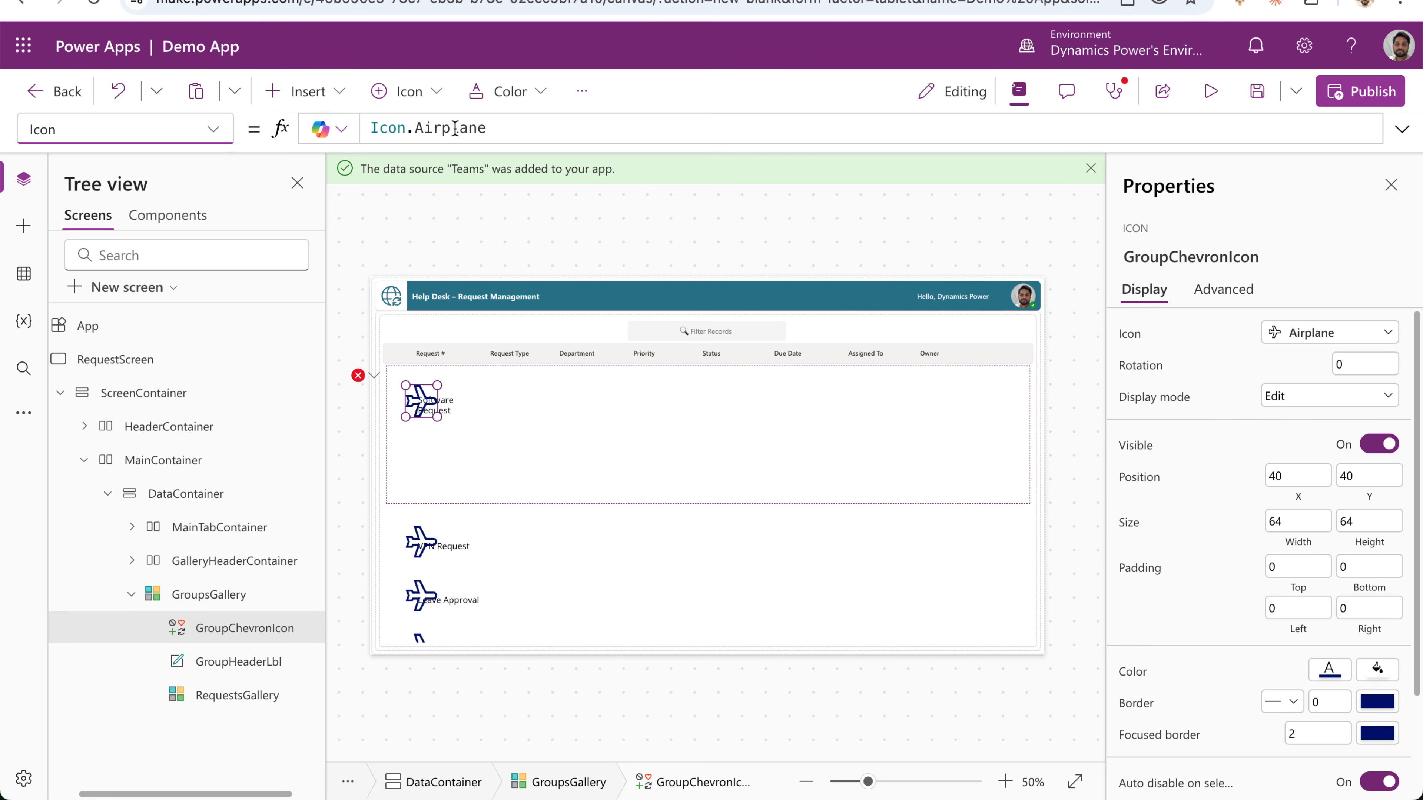
{"action": "double_click", "coordinate": [481, 128]}
{"action": "triple_click", "coordinate": [480, 129]}
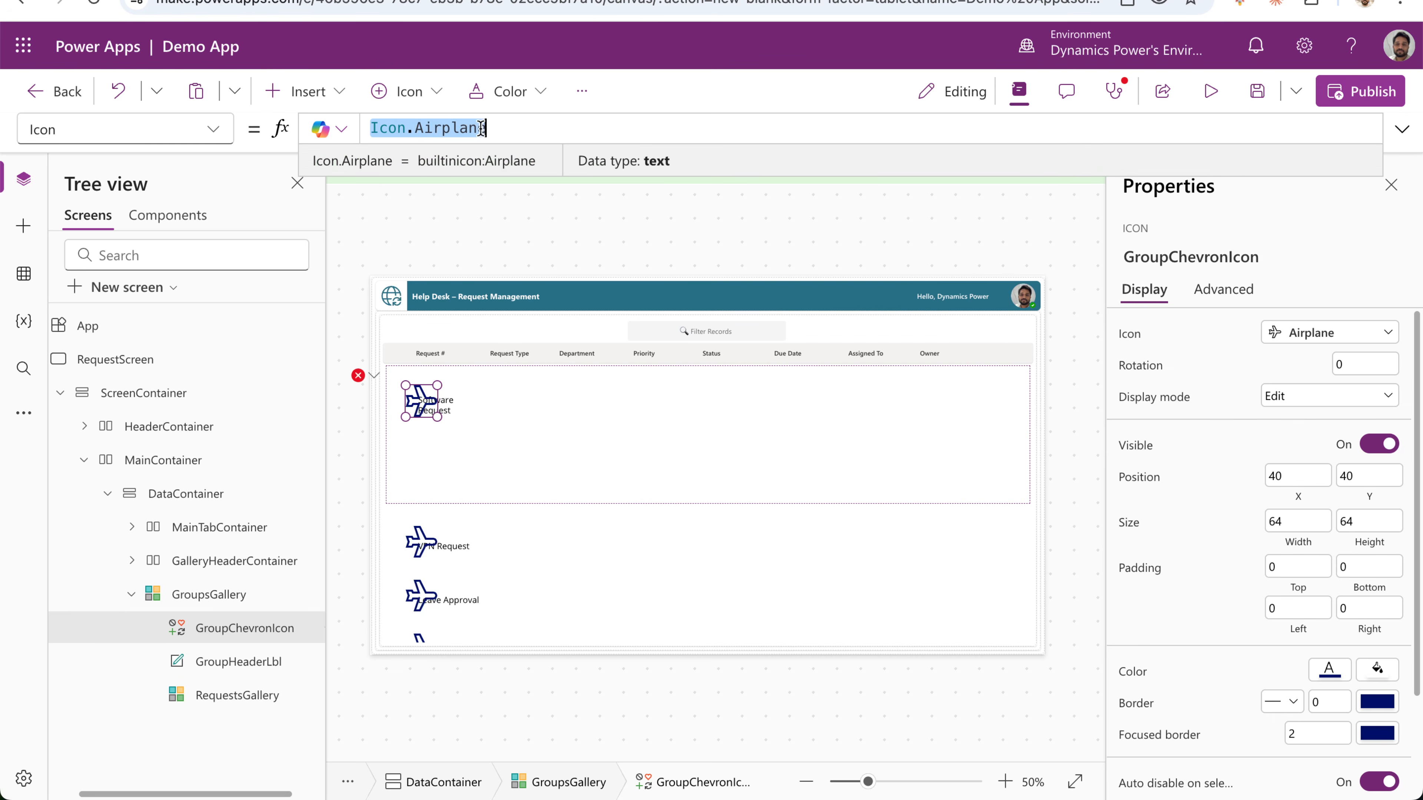
{"action": "key", "text": "ctrl+v"}
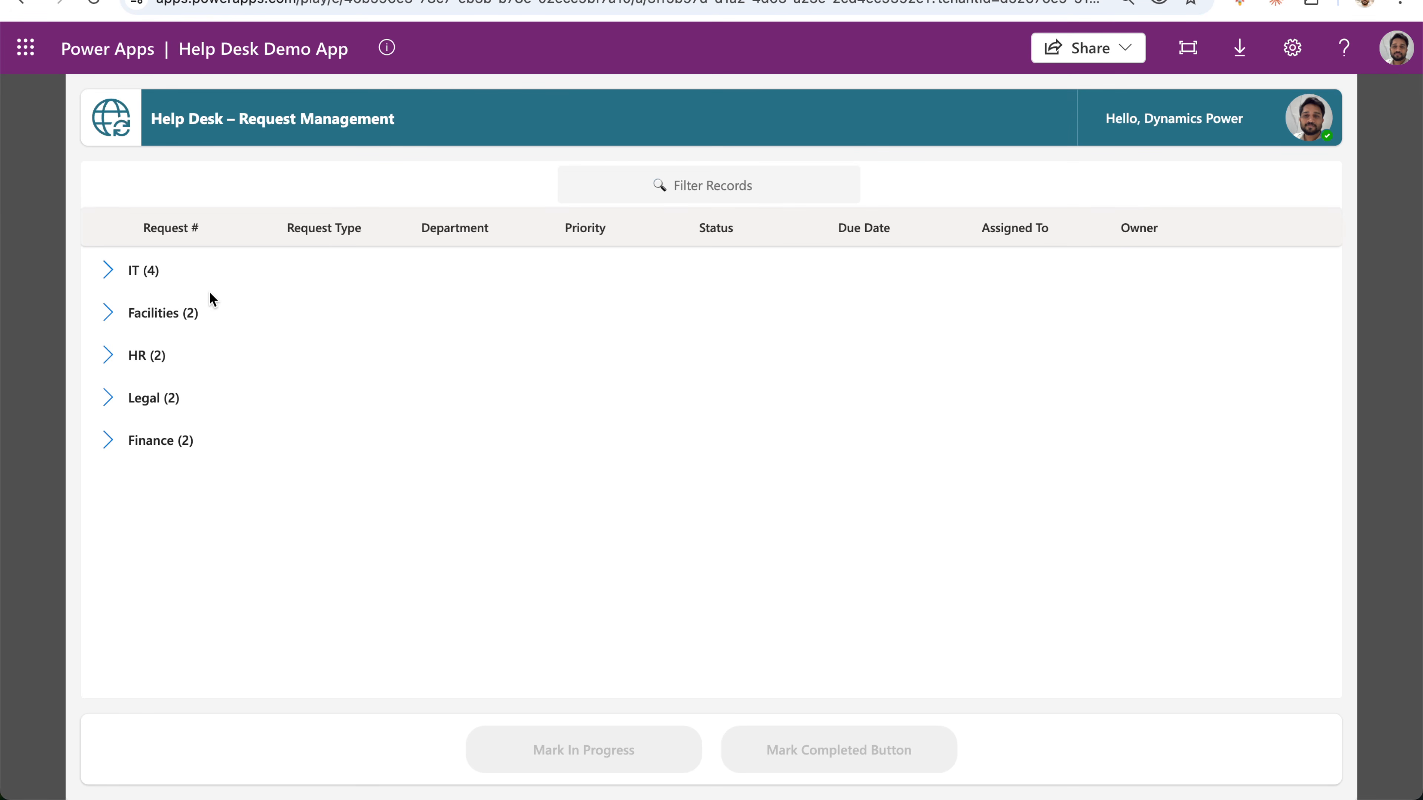
Expand and collapse the IT group in the finished Help Desk Demo App to examine how the chevron toggles.
{"action": "left_click", "coordinate": [109, 272]}
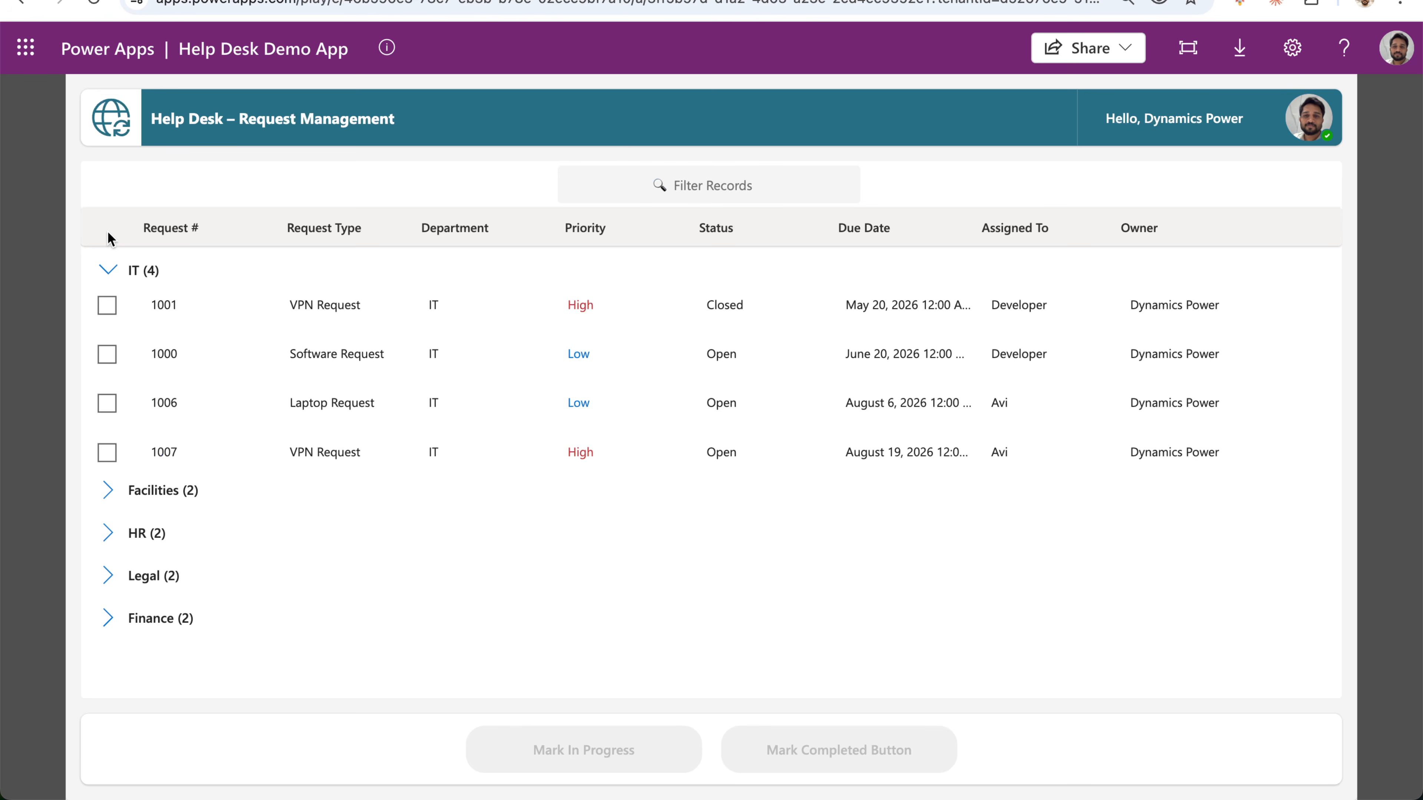
{"action": "left_click", "coordinate": [106, 271]}
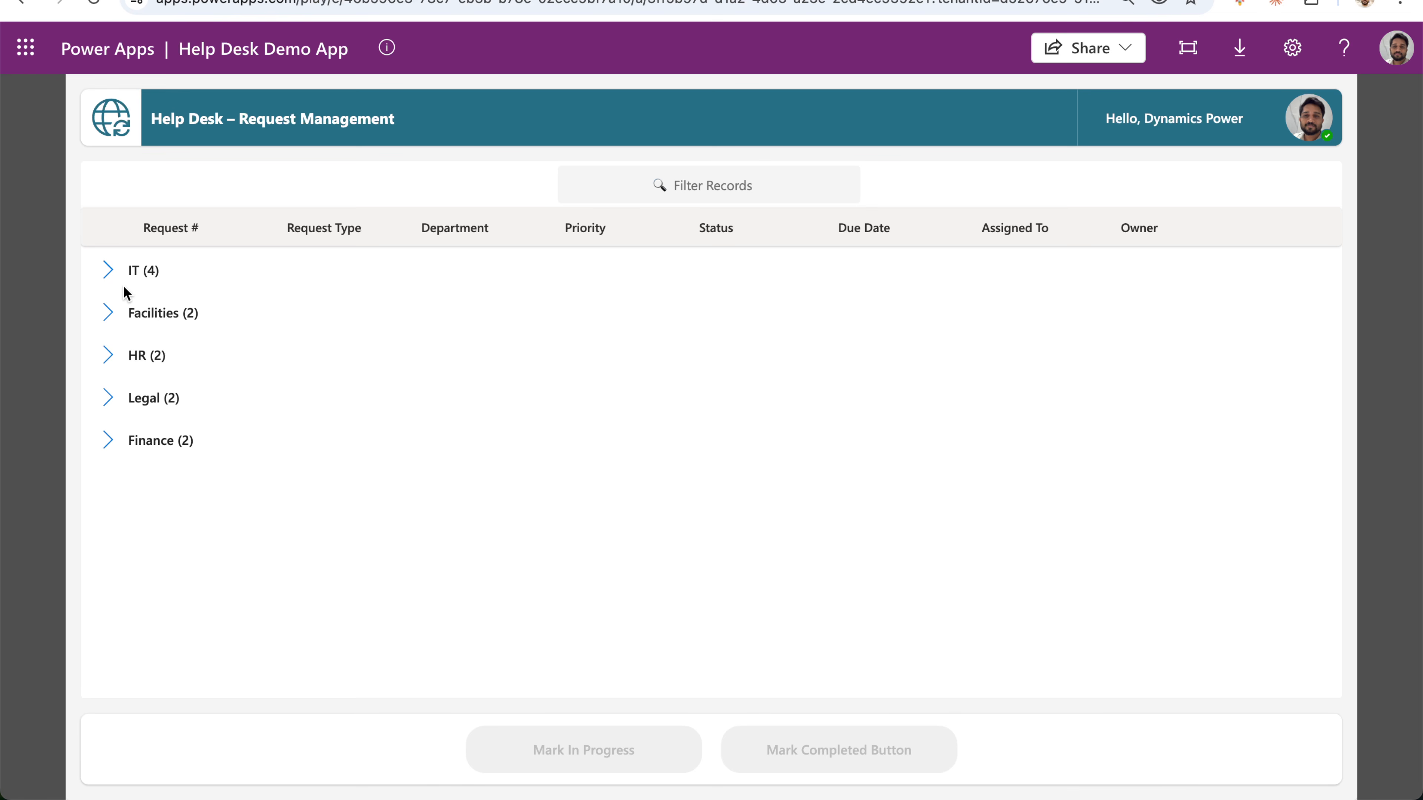
{"action": "left_click", "coordinate": [107, 275]}
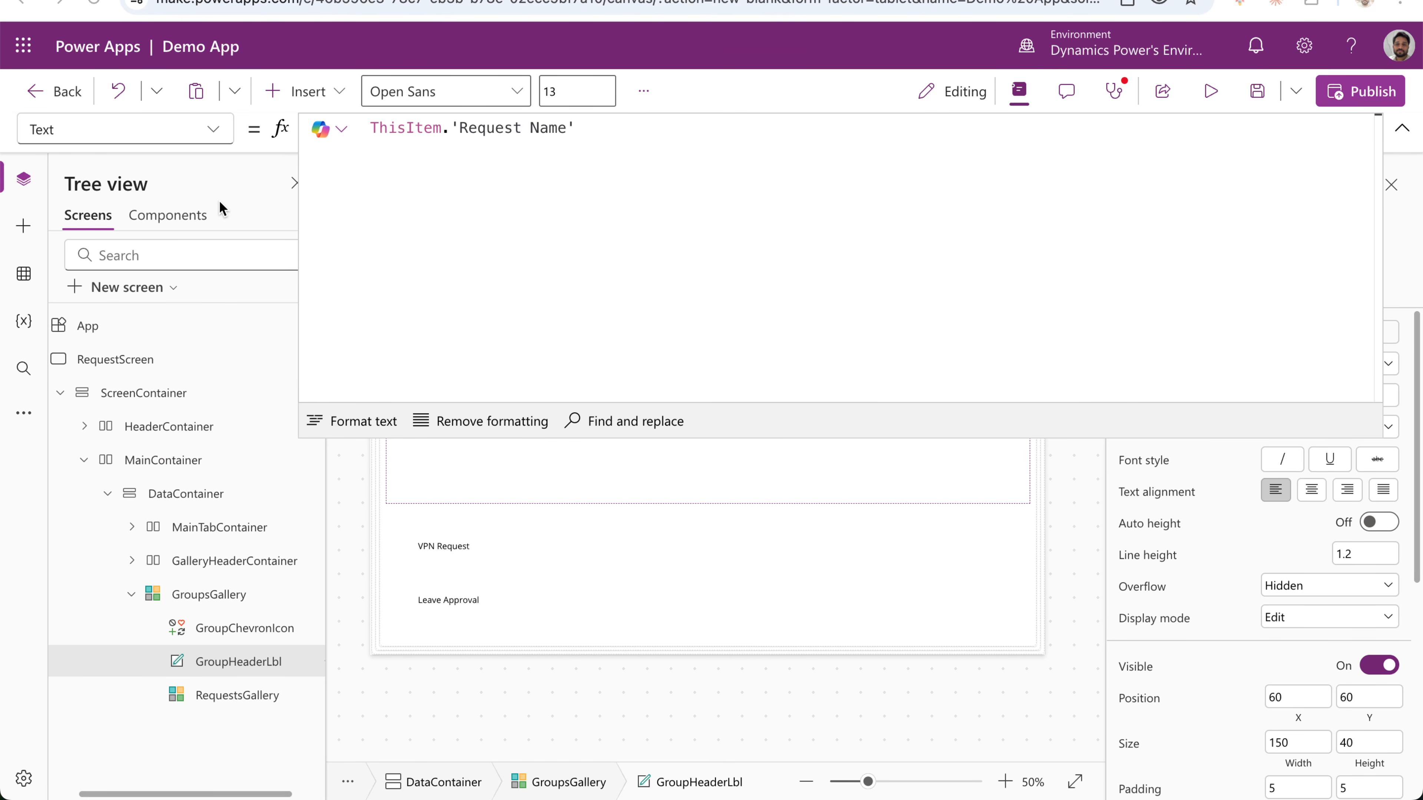
Look through the formula properties available for GroupHeaderLbl.
{"action": "left_click", "coordinate": [213, 132]}
{"action": "scroll", "coordinate": [106, 584], "scroll_direction": "down", "scroll_amount": 2}
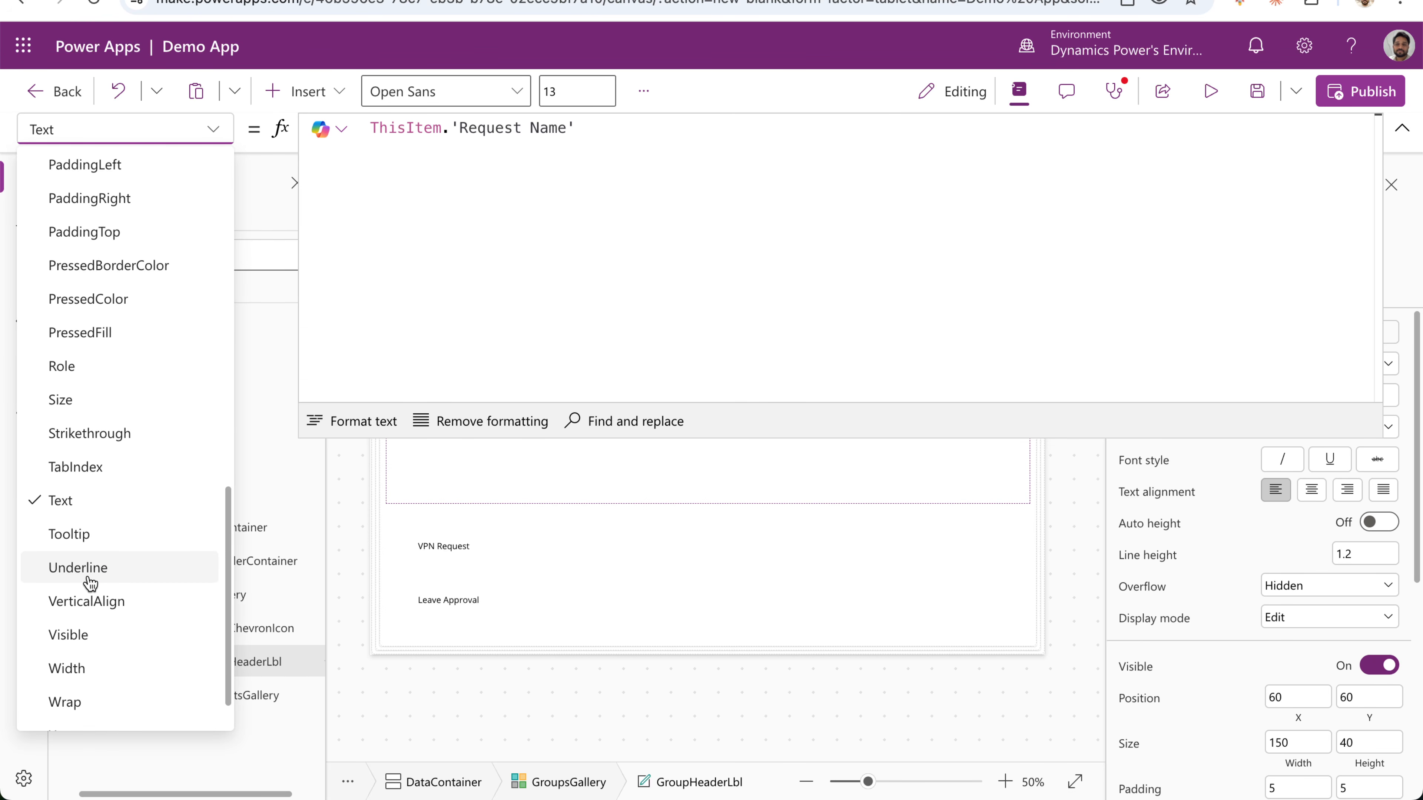
{"action": "scroll", "coordinate": [106, 403], "scroll_direction": "down", "scroll_amount": 1}
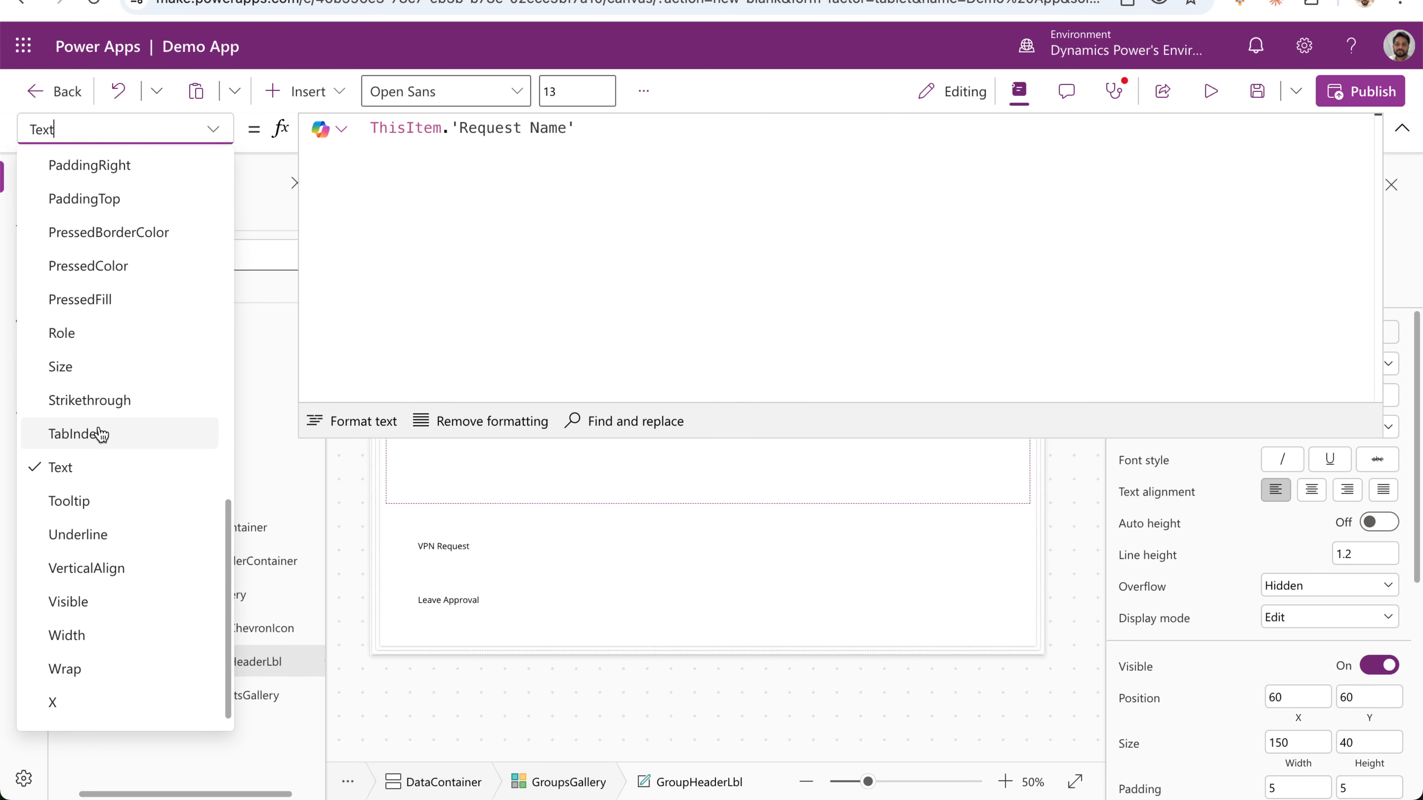
Set GroupHeaderLbl's OnSelect: if ThisItem.GroupKey is in colExpandedGroups, remove its GroupedRecords from colSelectedItems and the key from colExpandedGroups, otherwise collect the key.
{"action": "scroll", "coordinate": [123, 485], "scroll_direction": "up", "scroll_amount": 2}
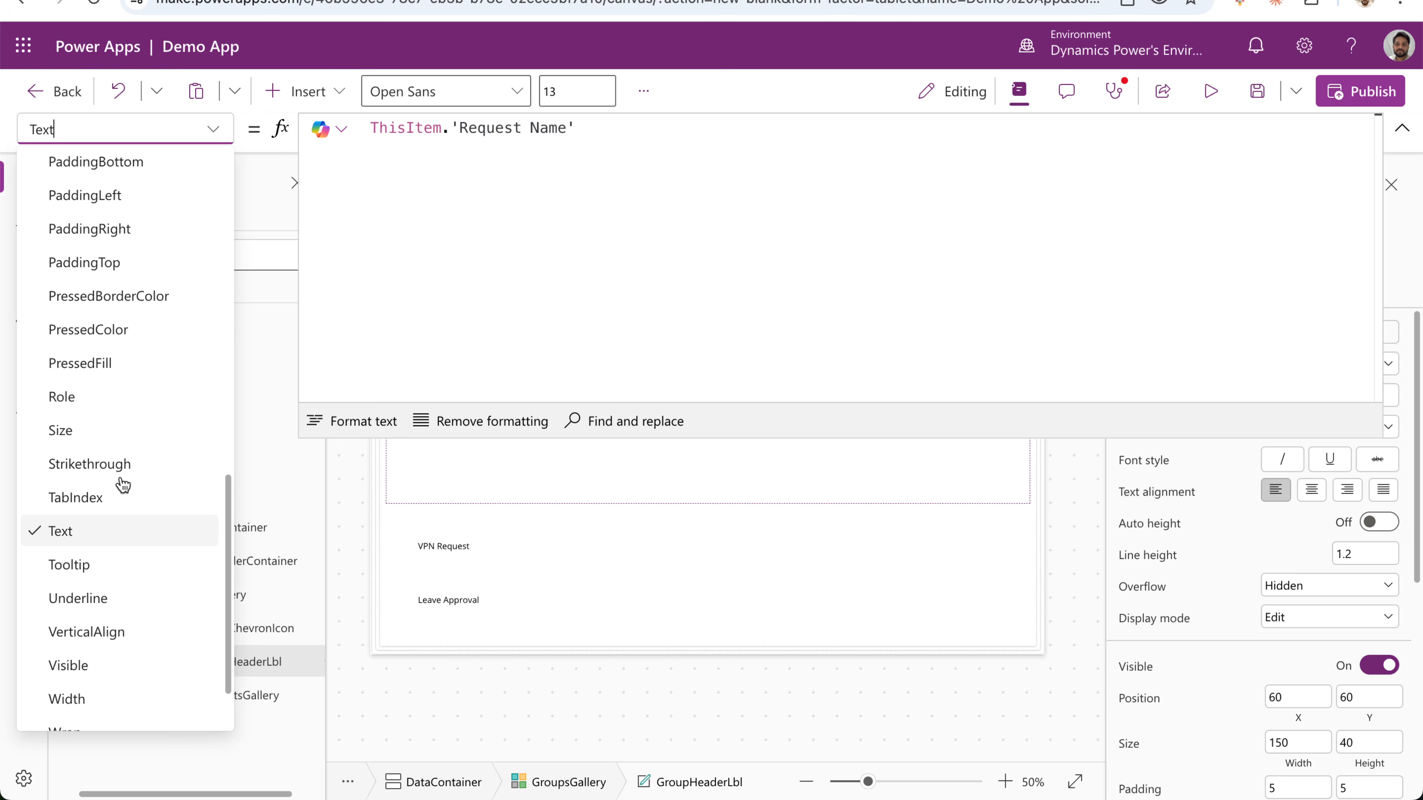
{"action": "scroll", "coordinate": [120, 454], "scroll_direction": "up", "scroll_amount": 8}
{"action": "left_click", "coordinate": [111, 424]}
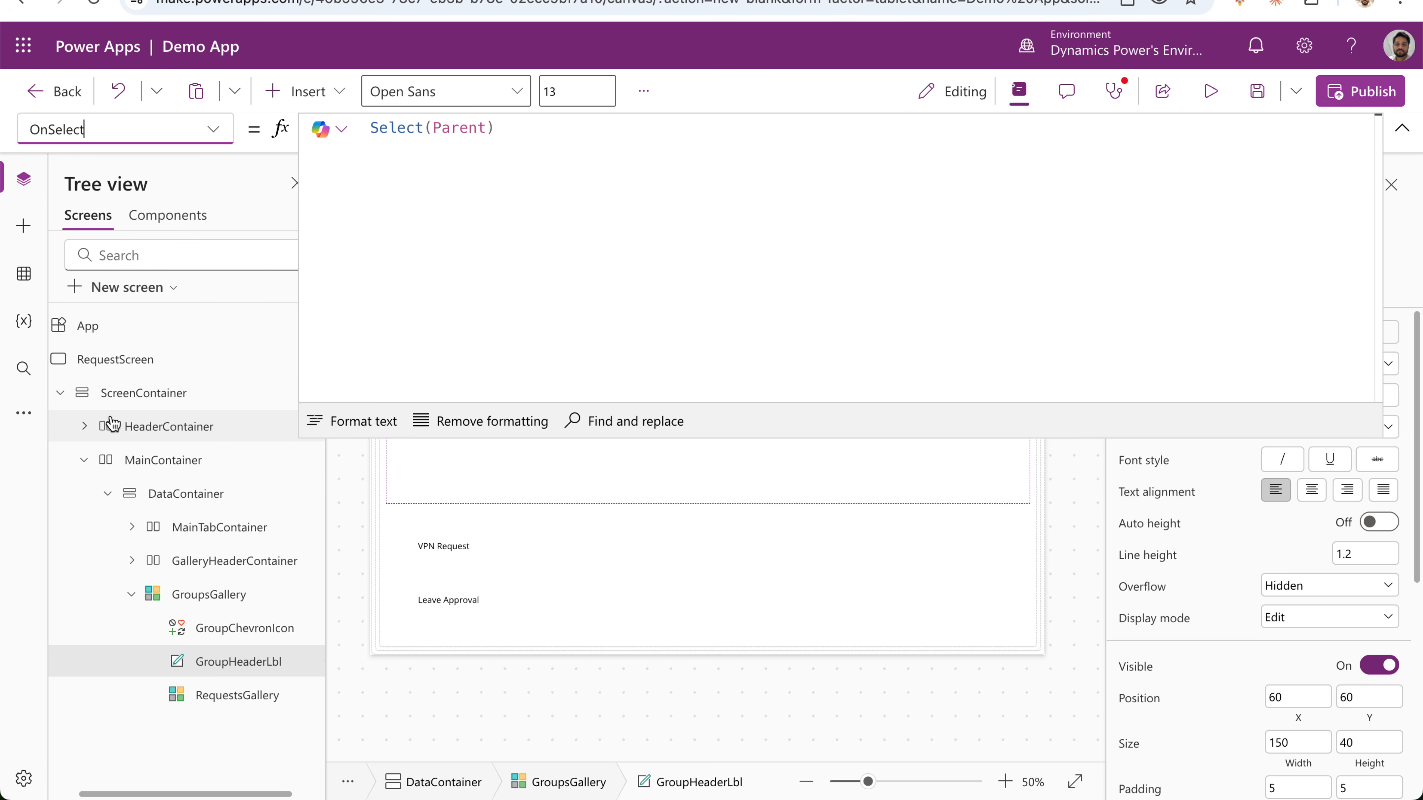
{"action": "left_click", "coordinate": [416, 213]}
{"action": "key", "text": "ctrl+a"}
{"action": "key", "text": "ctrl+v"}
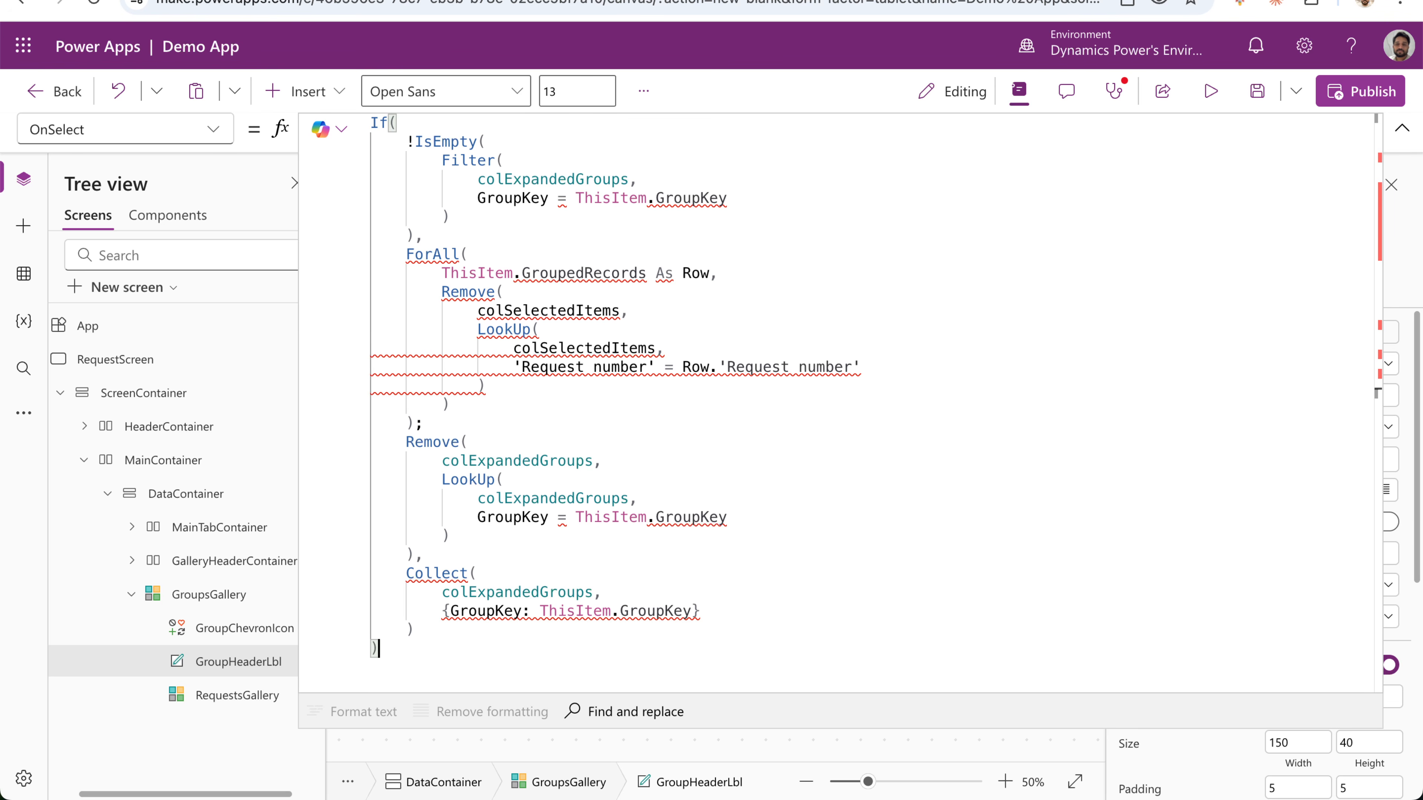
{"action": "mouse_move", "coordinate": [551, 388]}
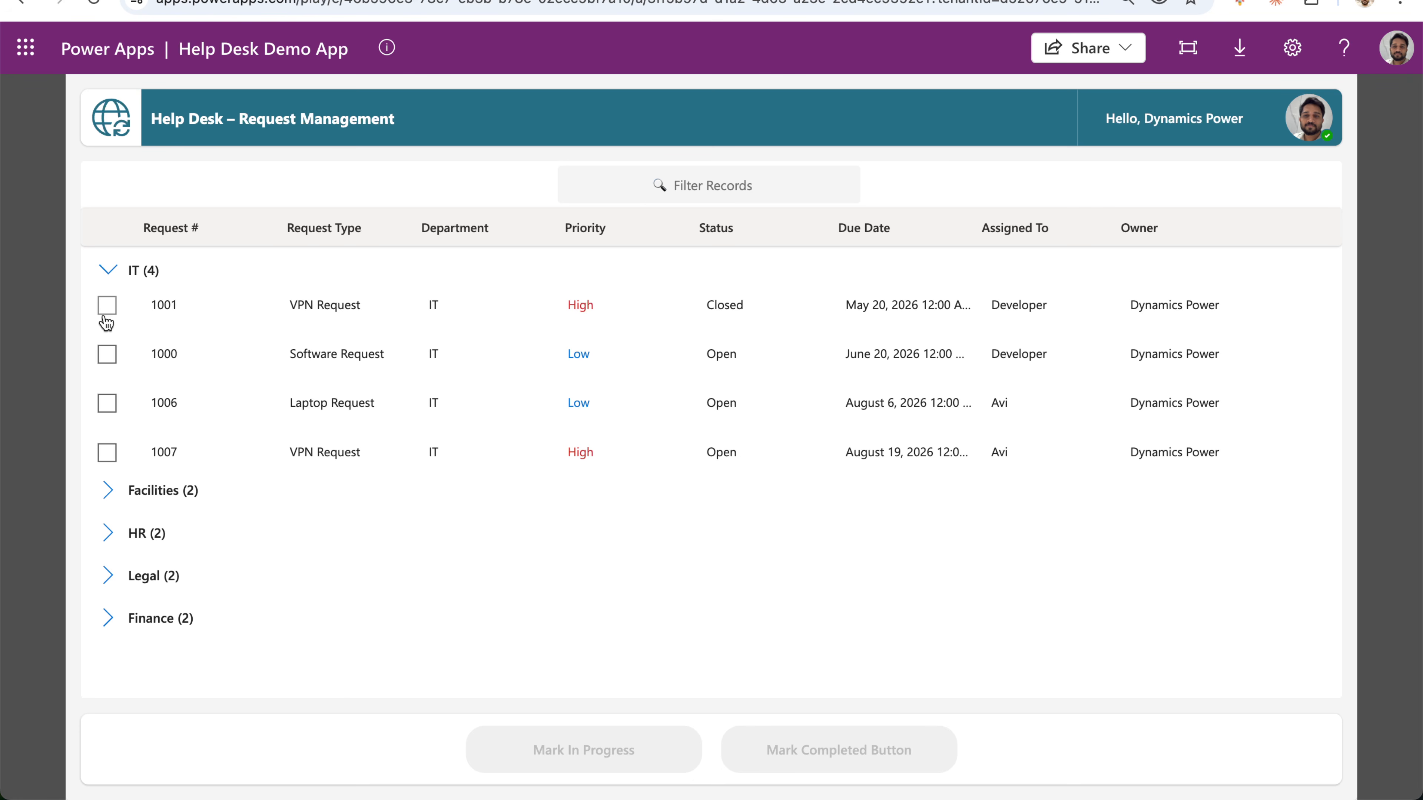
Switch to the running Help Desk Demo App and collapse and expand the IT group to check its toggle behaviour.
{"action": "left_click", "coordinate": [111, 270]}
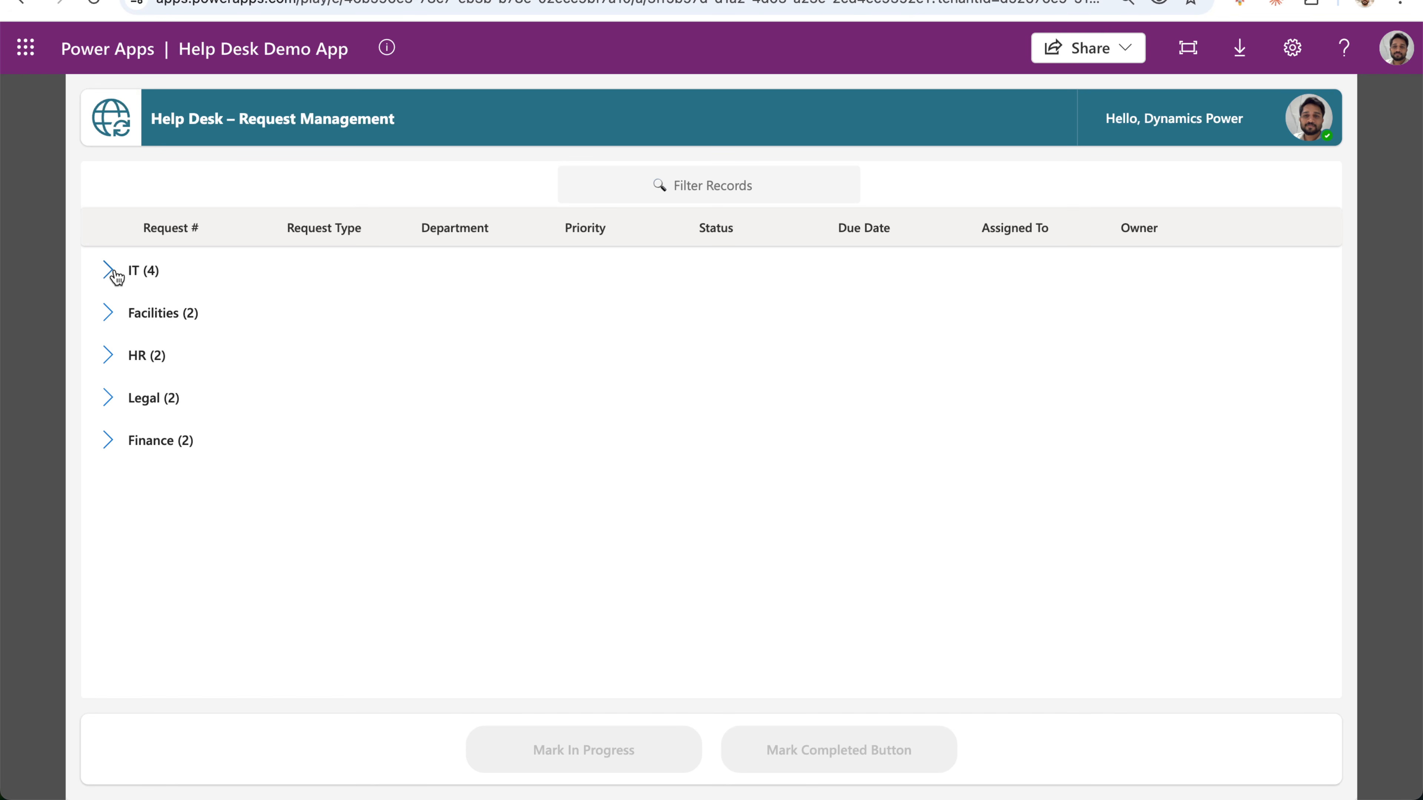
{"action": "left_click", "coordinate": [115, 273]}
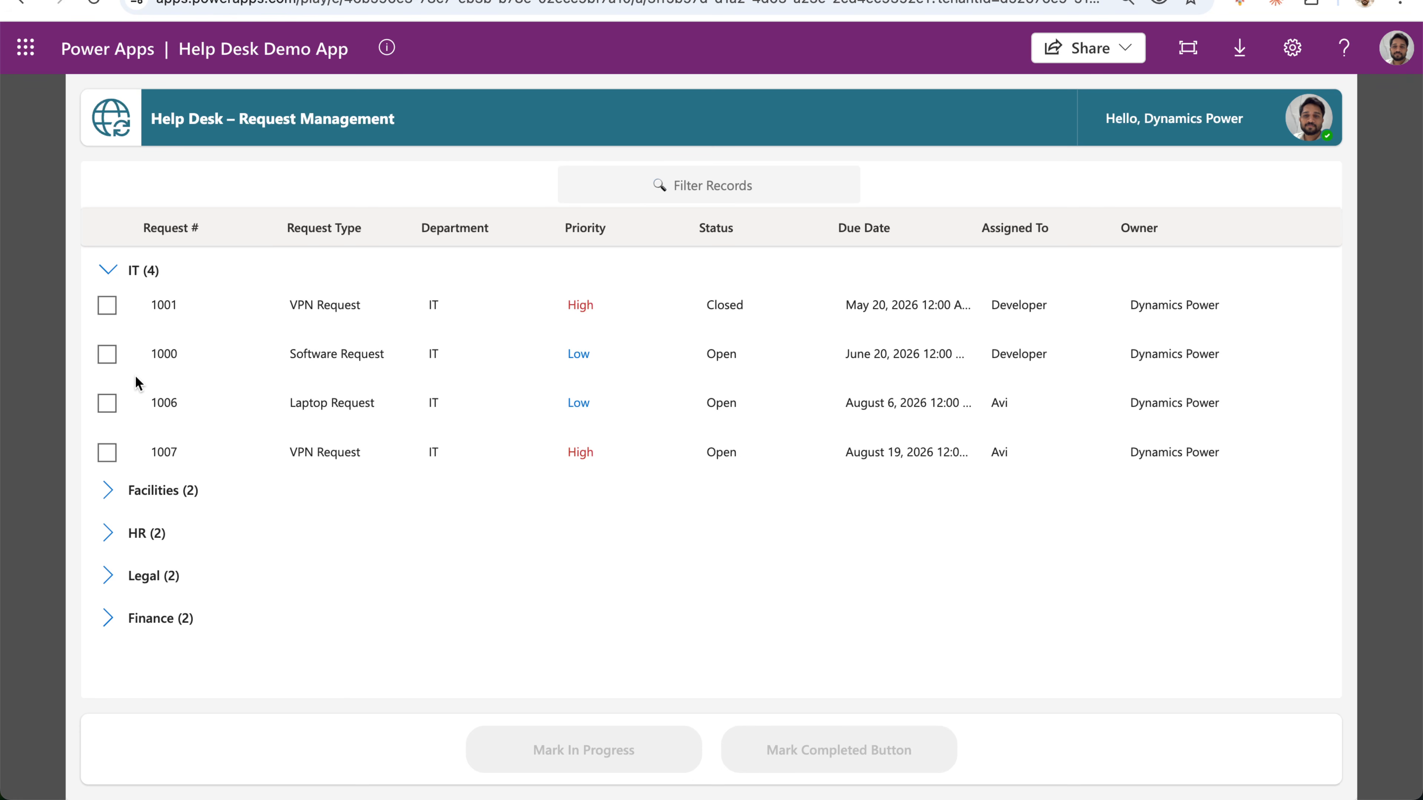
{"action": "left_click", "coordinate": [115, 272]}
{"action": "left_click", "coordinate": [117, 273]}
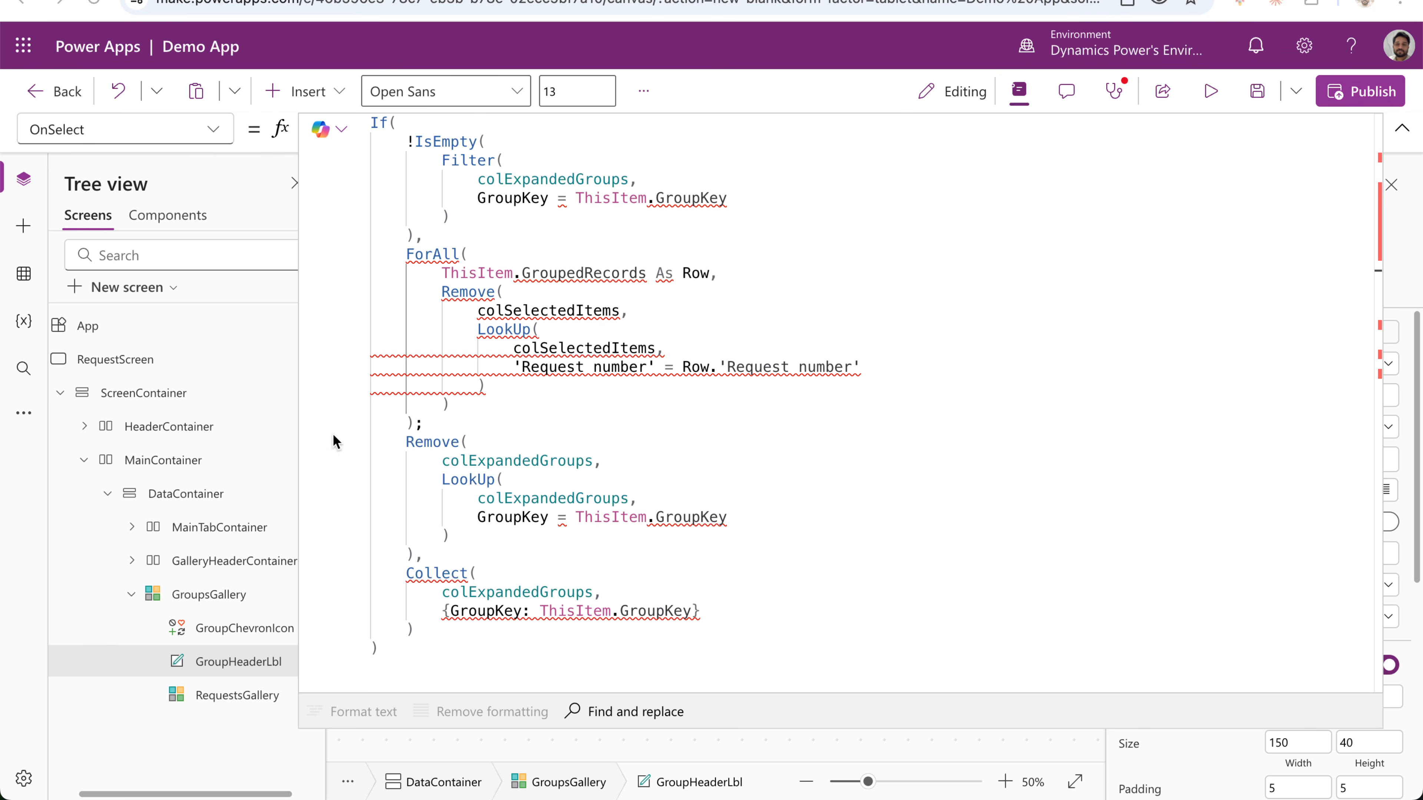
Set GroupHeaderLbl's Text to ThisItem.GroupKey & " (" & CountRows(ThisItem.GroupedRecords) & ")" and save the app.
{"action": "left_click", "coordinate": [213, 128]}
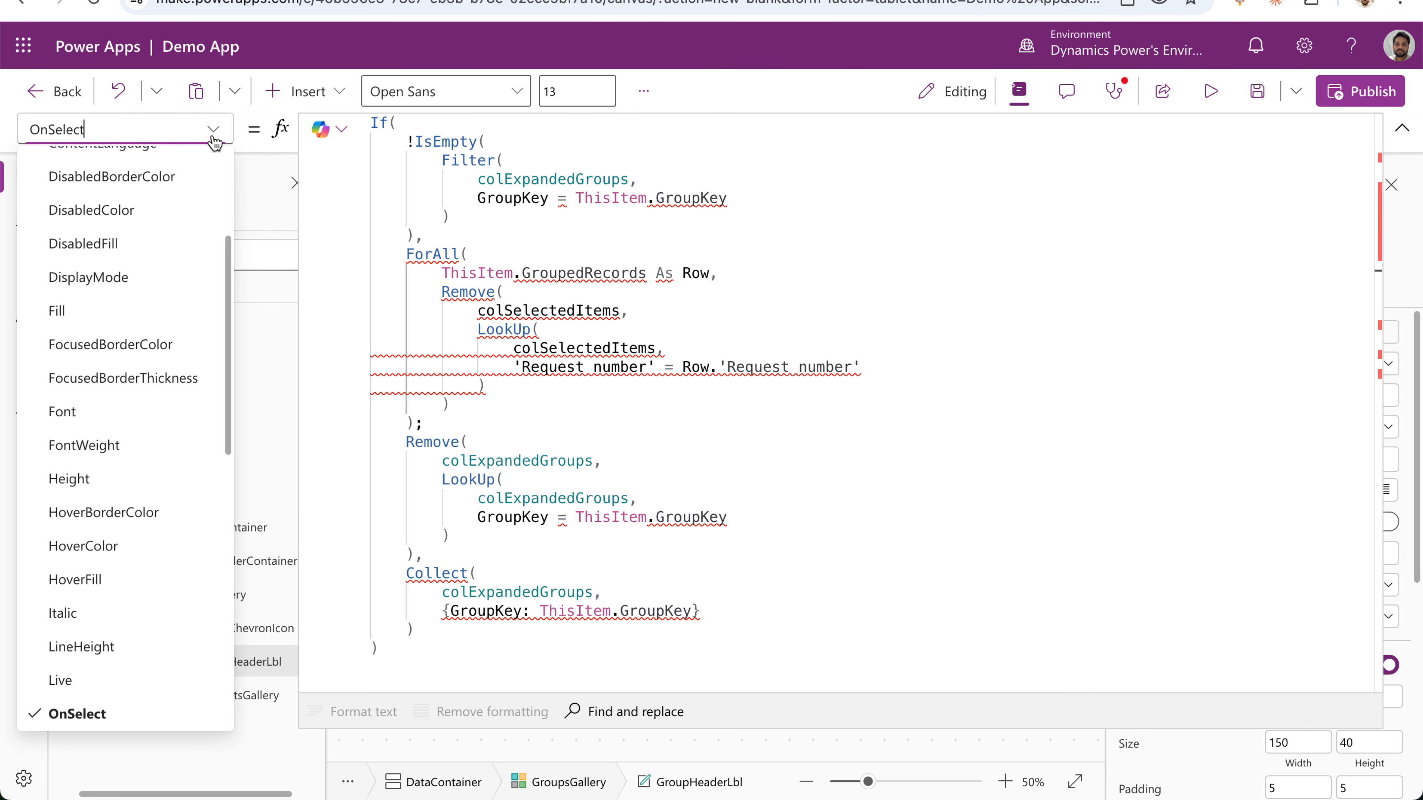
{"action": "scroll", "coordinate": [133, 468], "scroll_direction": "down", "scroll_amount": 1}
{"action": "scroll", "coordinate": [133, 468], "scroll_direction": "down", "scroll_amount": 1}
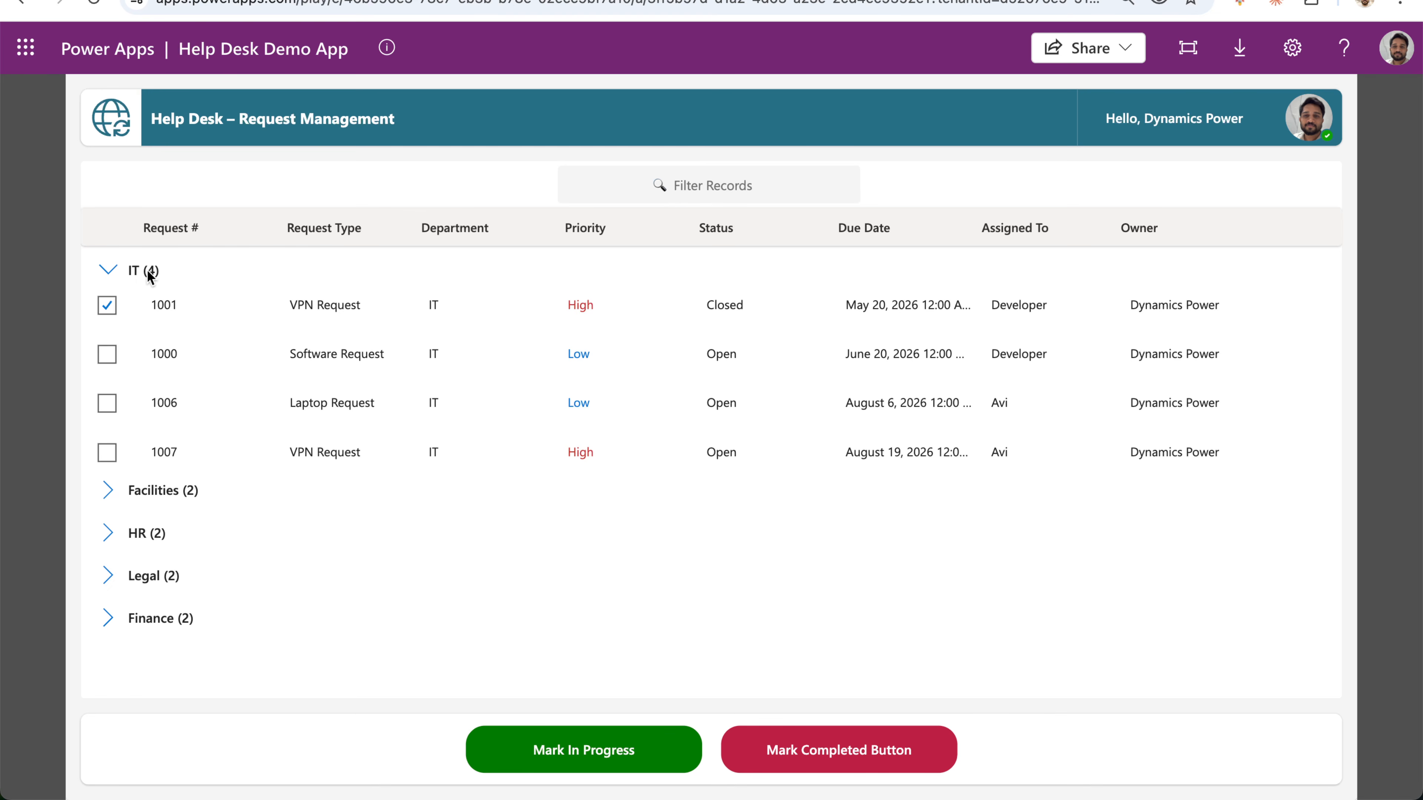
{"action": "left_click", "coordinate": [141, 272]}
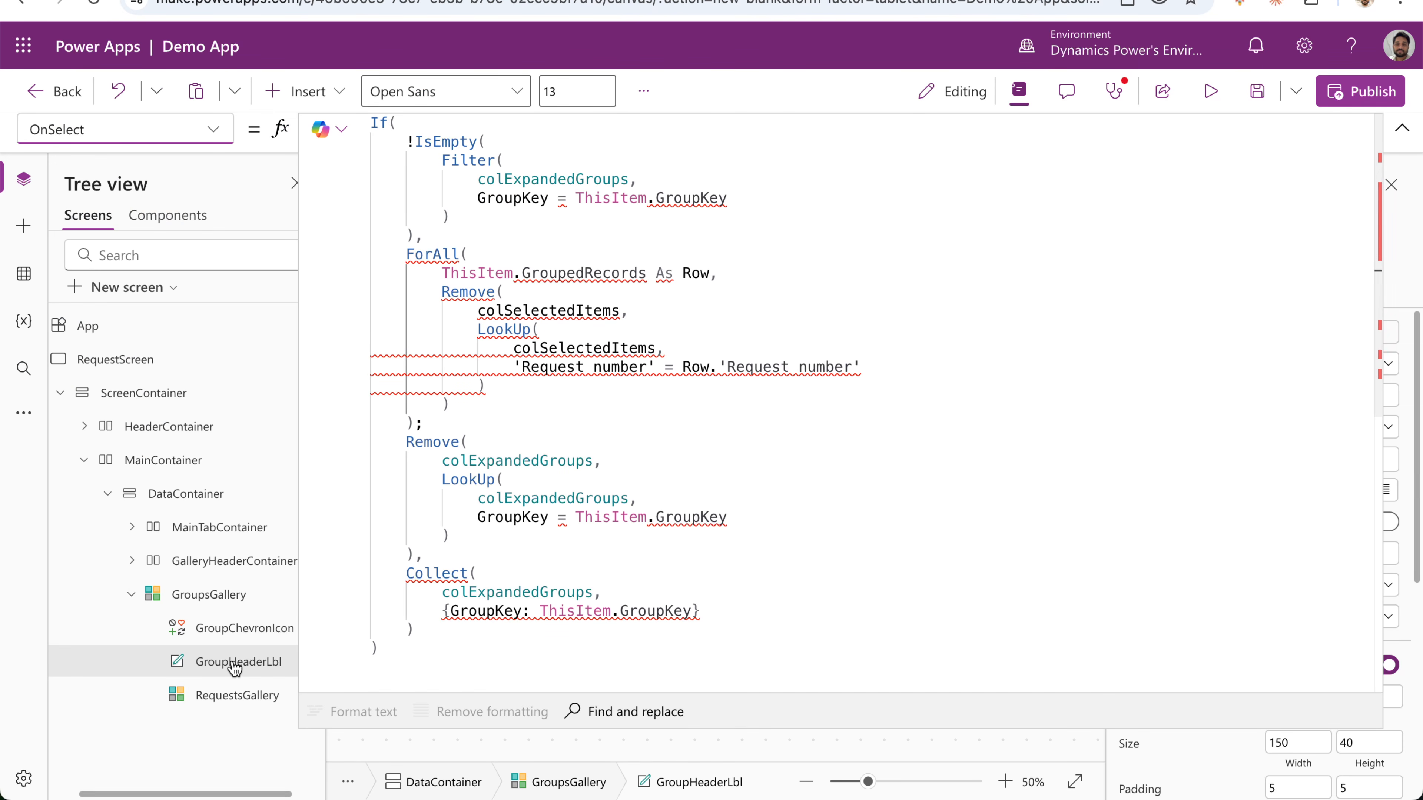
{"action": "left_click", "coordinate": [213, 130]}
{"action": "scroll", "coordinate": [128, 255], "scroll_direction": "down", "scroll_amount": 12}
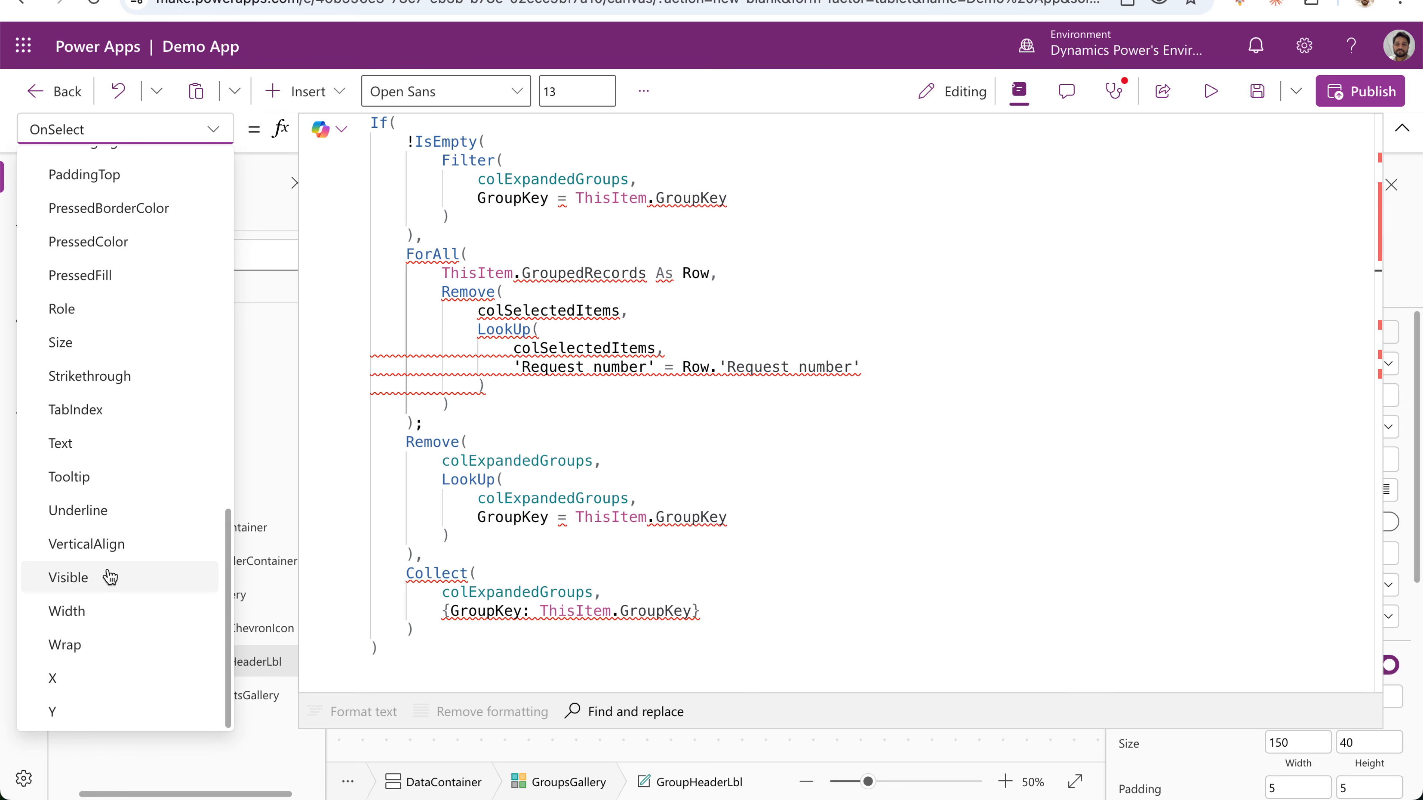
{"action": "left_click", "coordinate": [84, 443]}
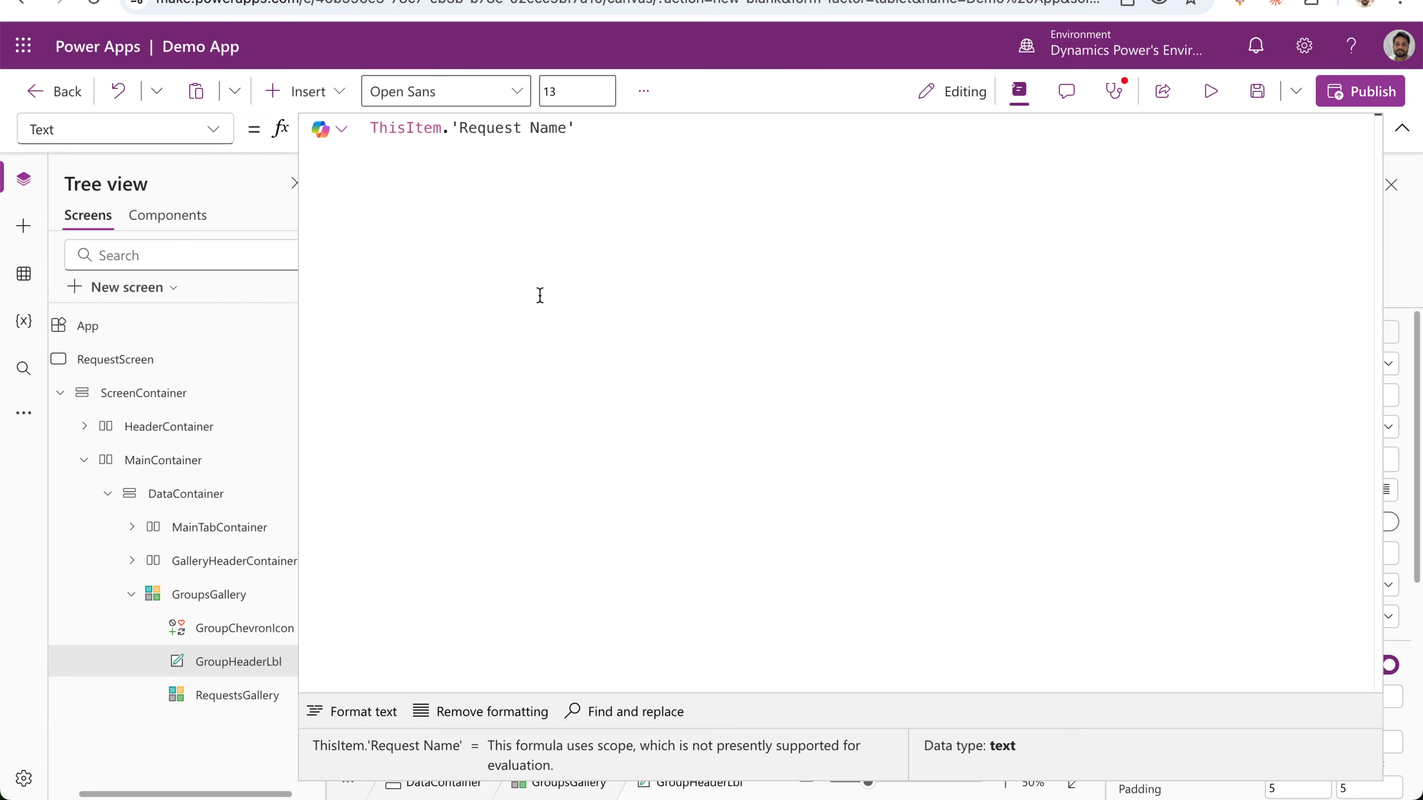
{"action": "key", "text": "ctrl+a"}
{"action": "type", "text": "ThisItem.GroupKey & \" (\" & CountRows(ThisItem.GroupedRecords) & \")\""}
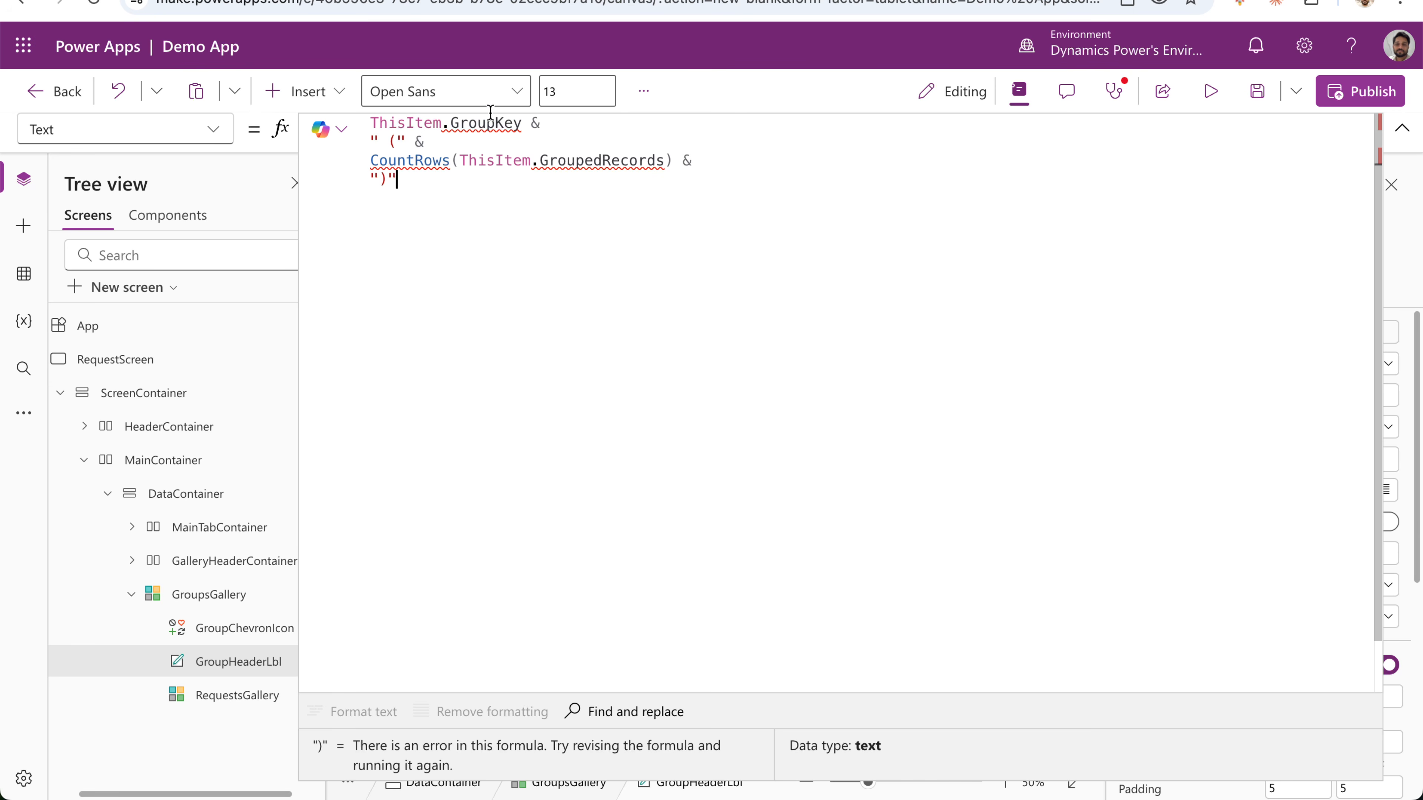
{"action": "mouse_move", "coordinate": [484, 120]}
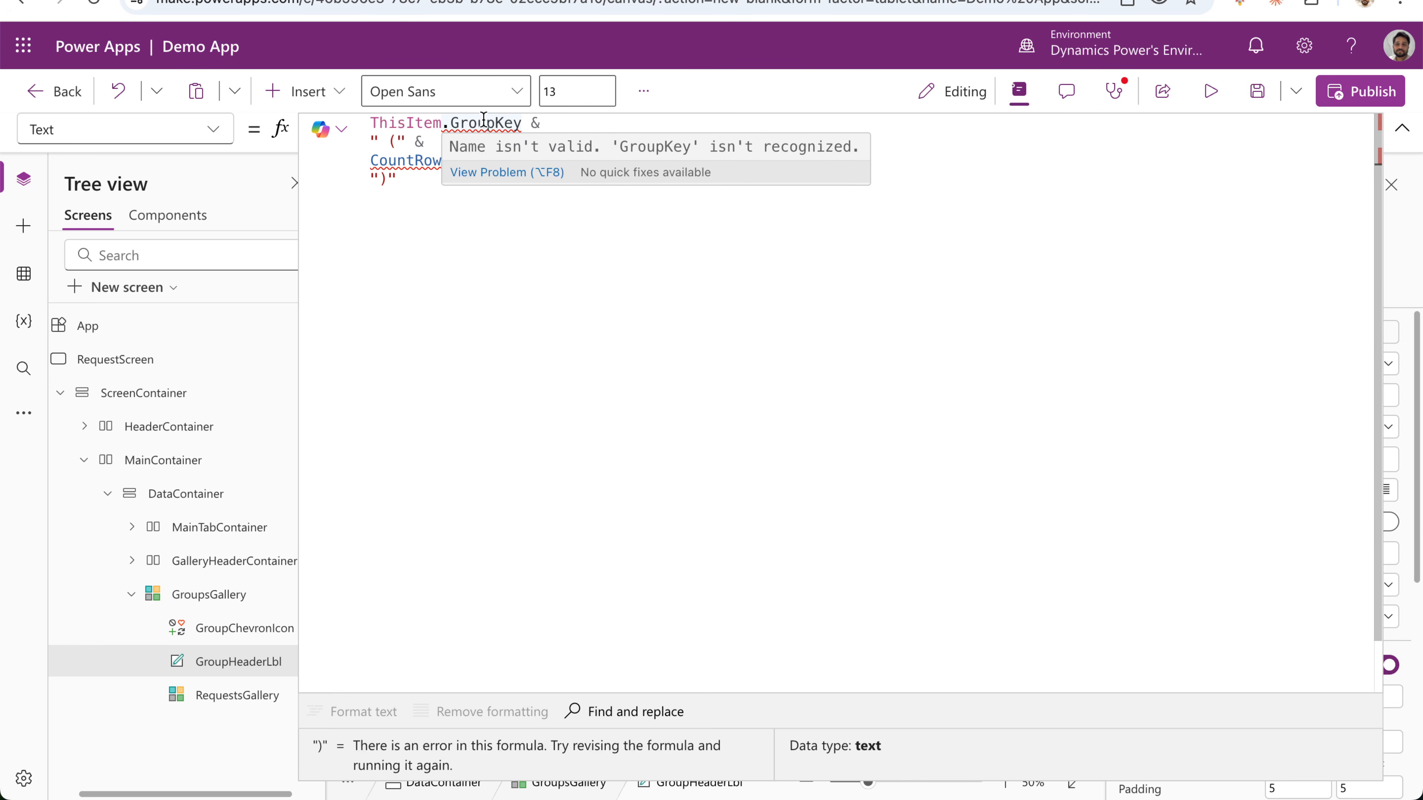
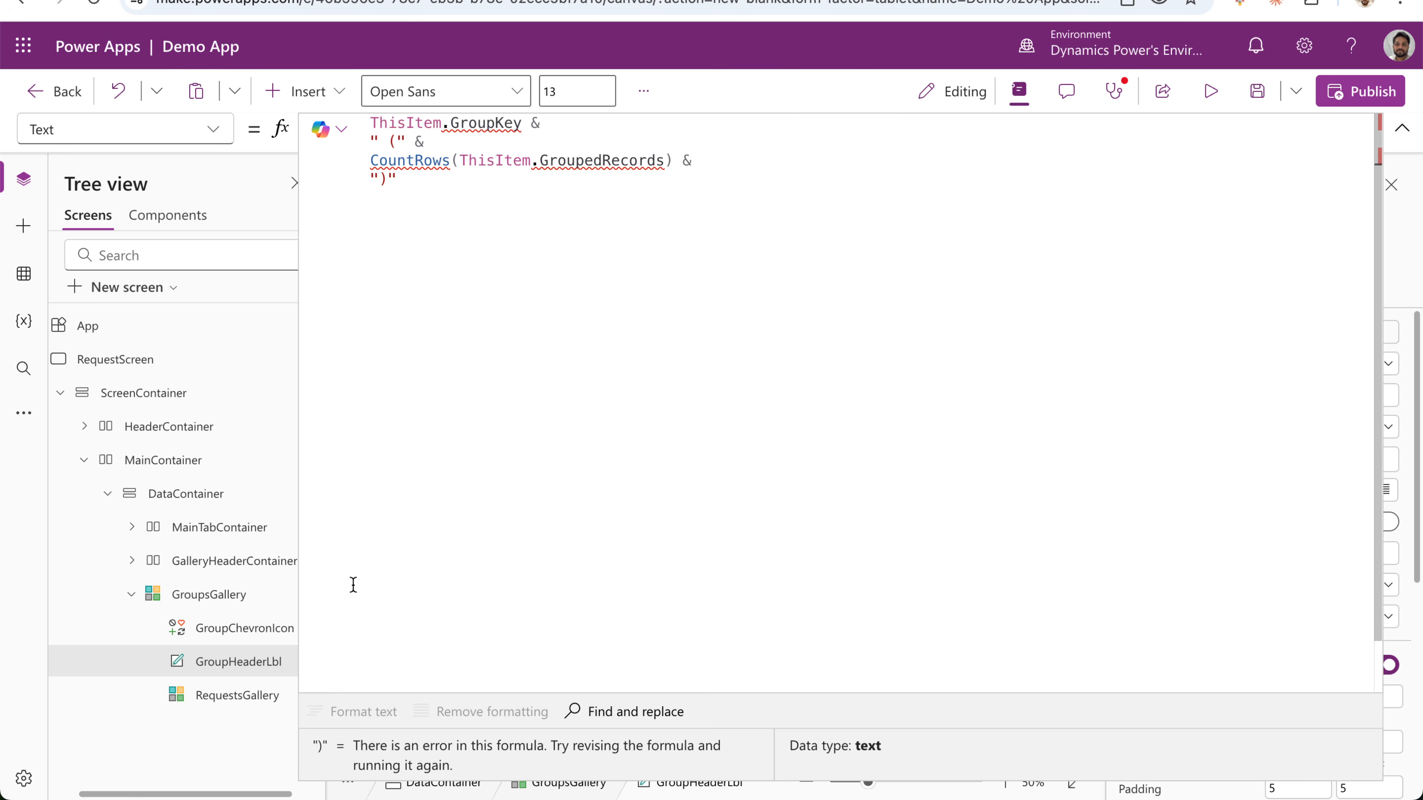
{"action": "left_click", "coordinate": [1257, 105]}
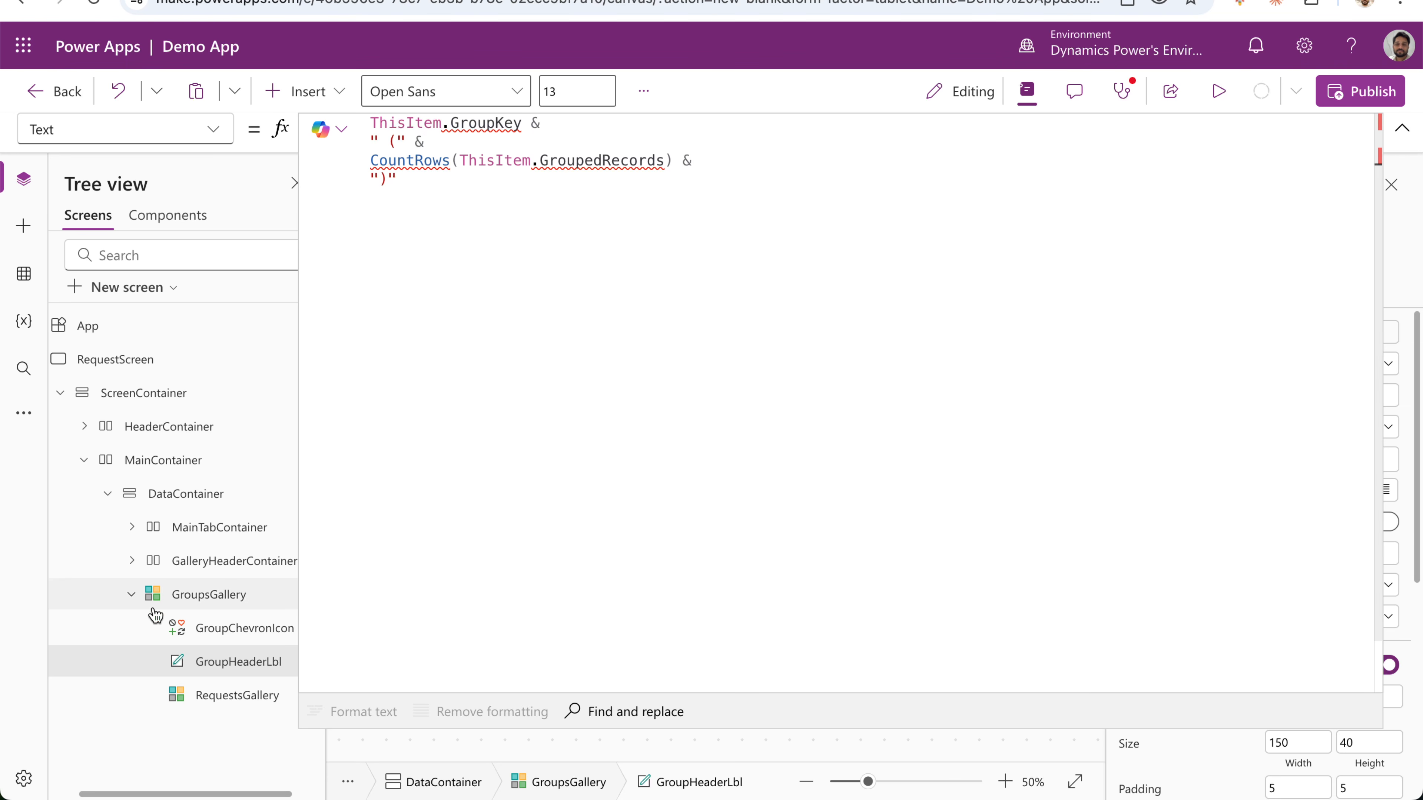
Inspect GroupsGallery and its nested RequestsGallery, and expand the IT group in the running Help Desk Demo App for comparison.
{"action": "left_click", "coordinate": [214, 604]}
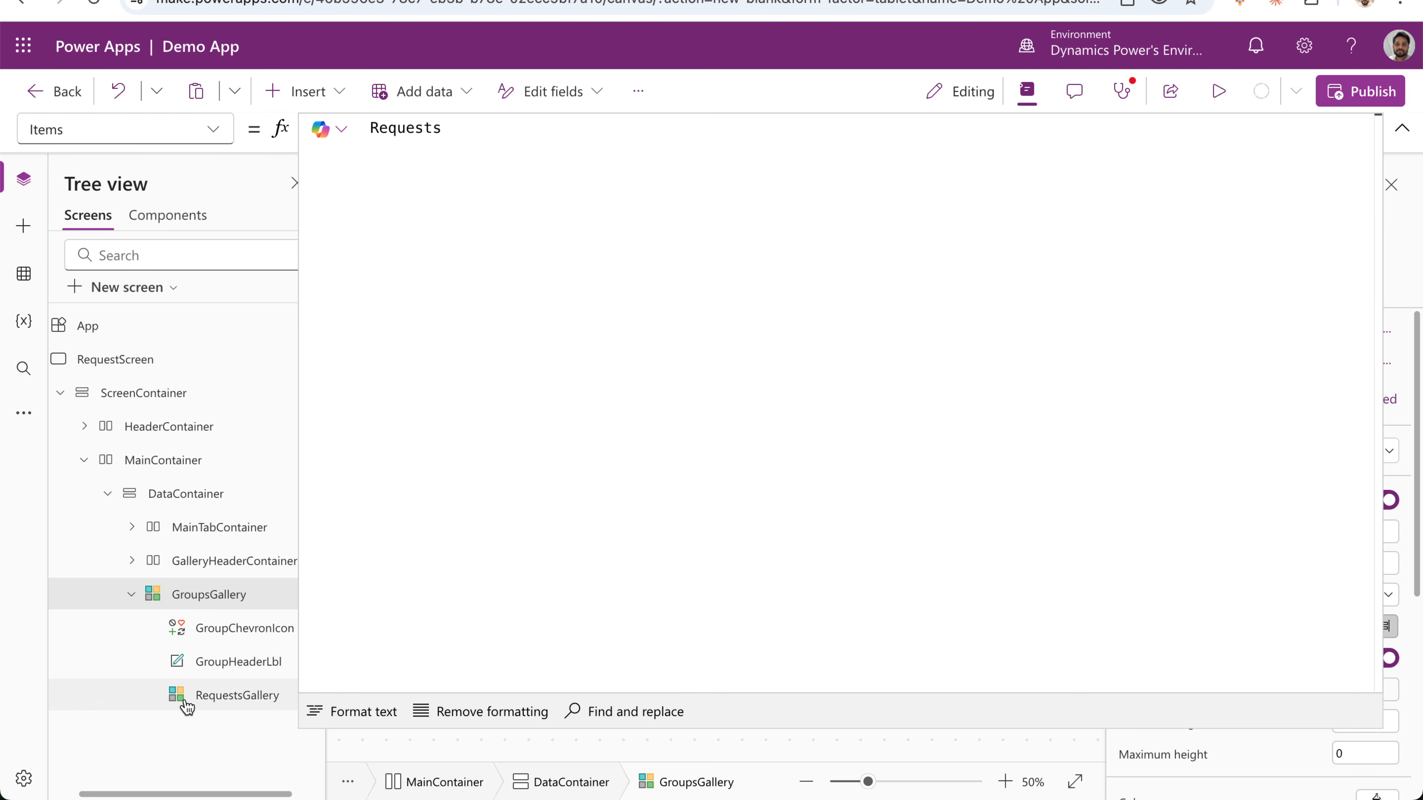
{"action": "left_click", "coordinate": [225, 705]}
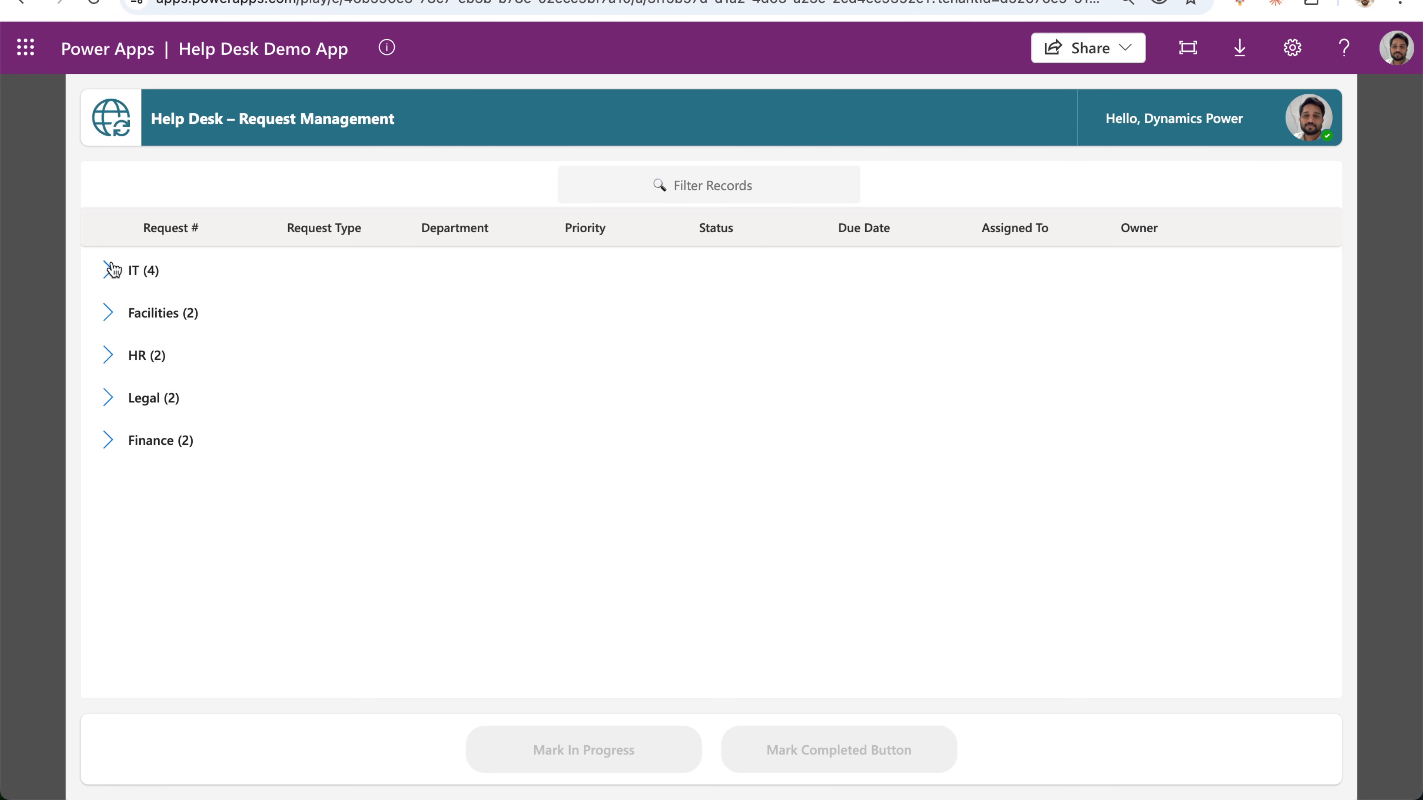
{"action": "left_click", "coordinate": [108, 270]}
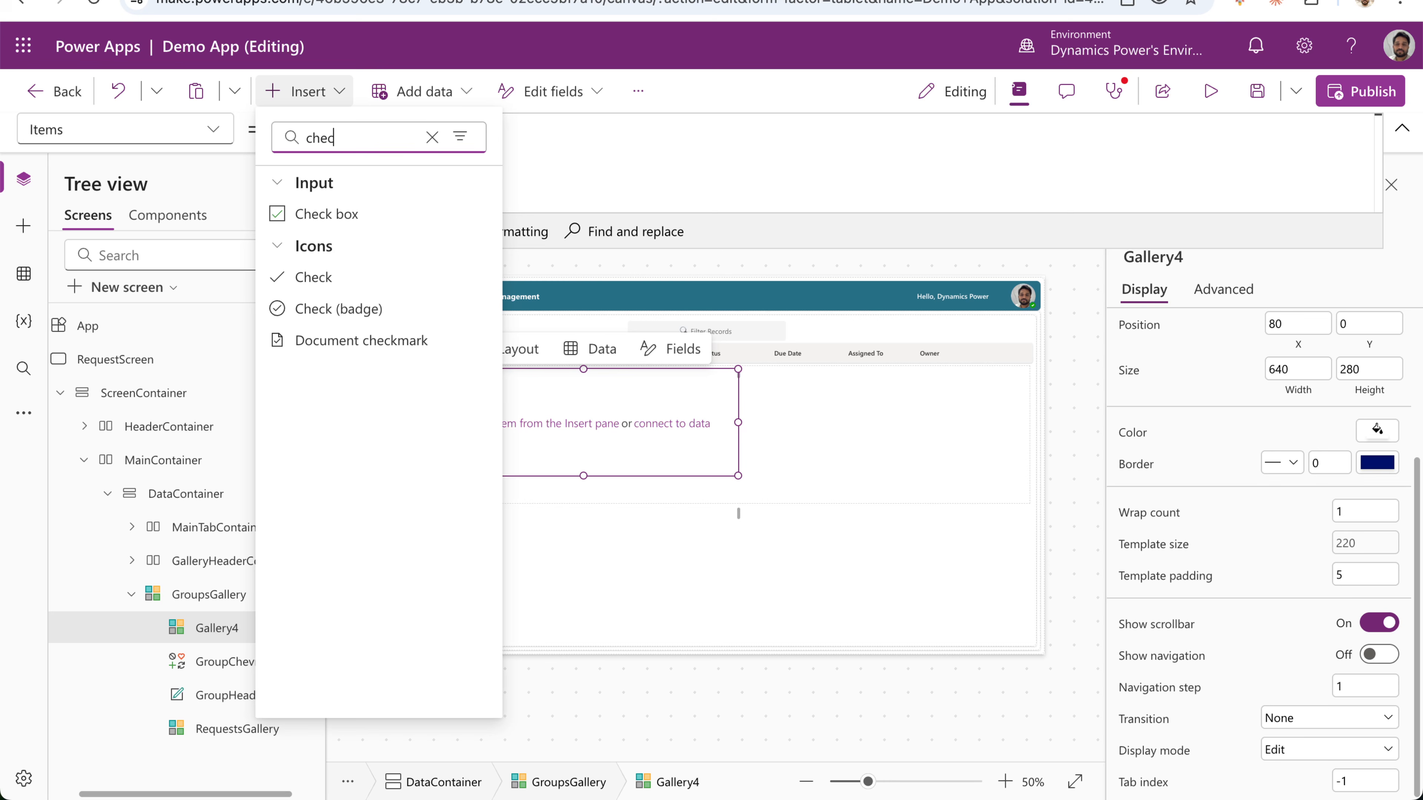
Insert a check box and two text labels into RequestsGallery.
{"action": "type", "text": "k"}
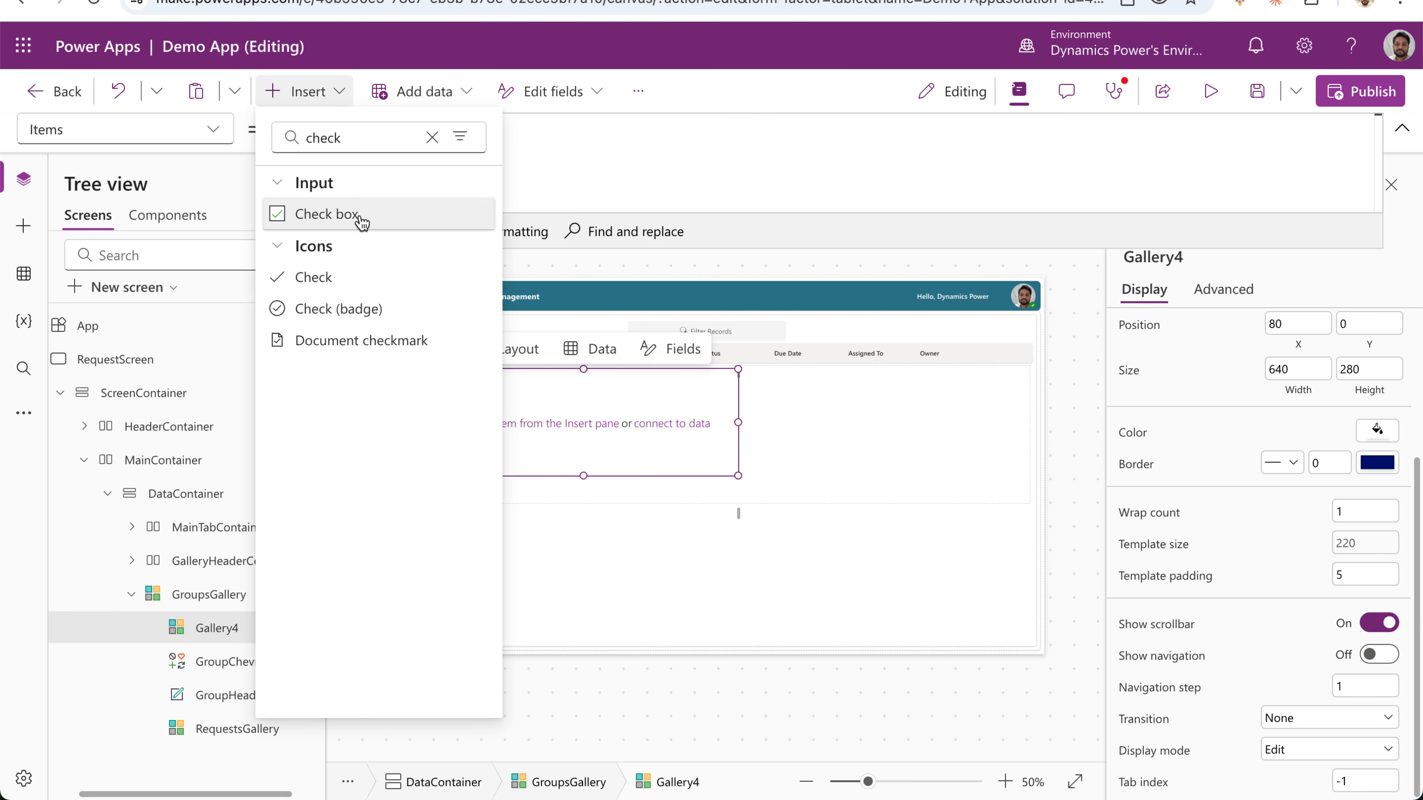
{"action": "left_click", "coordinate": [361, 223]}
{"action": "left_click", "coordinate": [272, 698]}
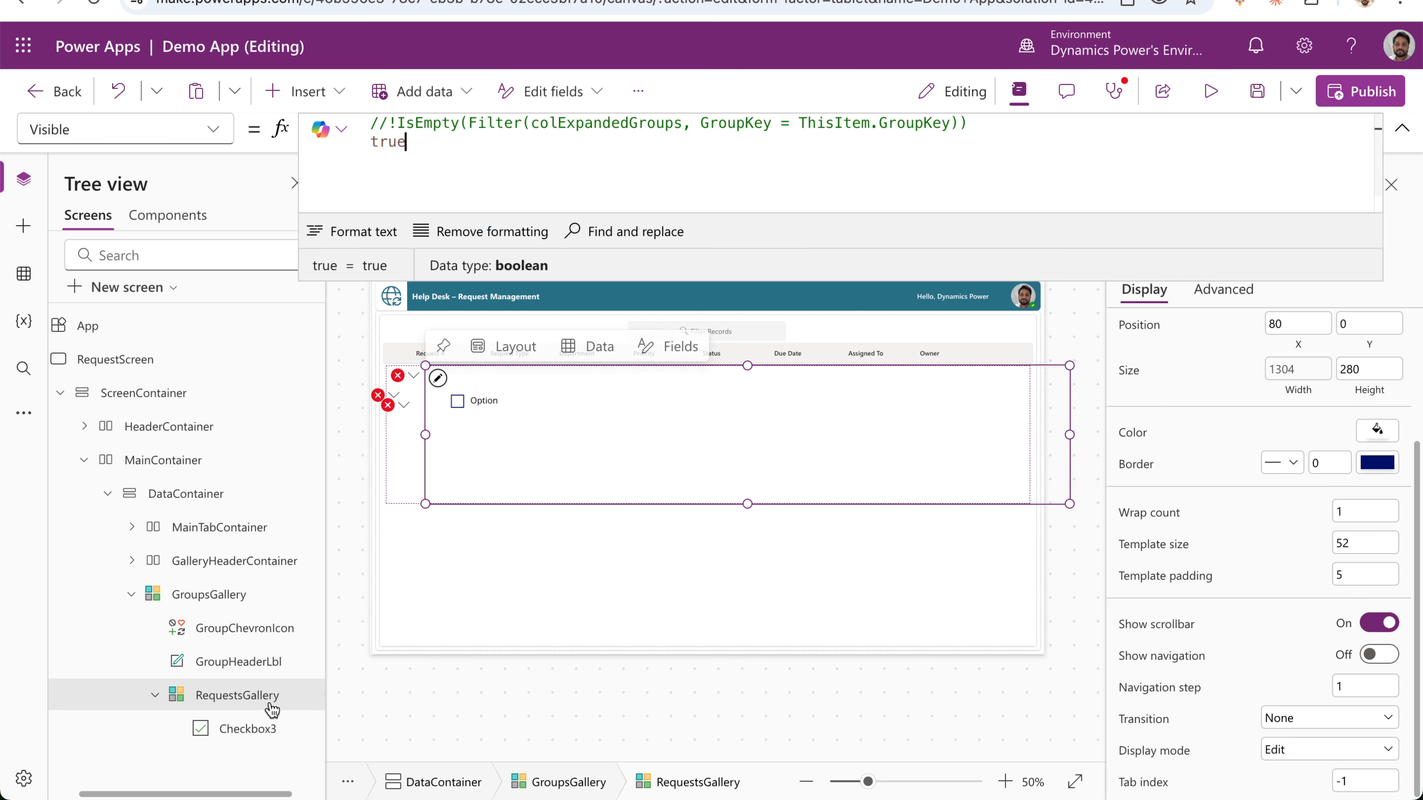
{"action": "left_click", "coordinate": [435, 379]}
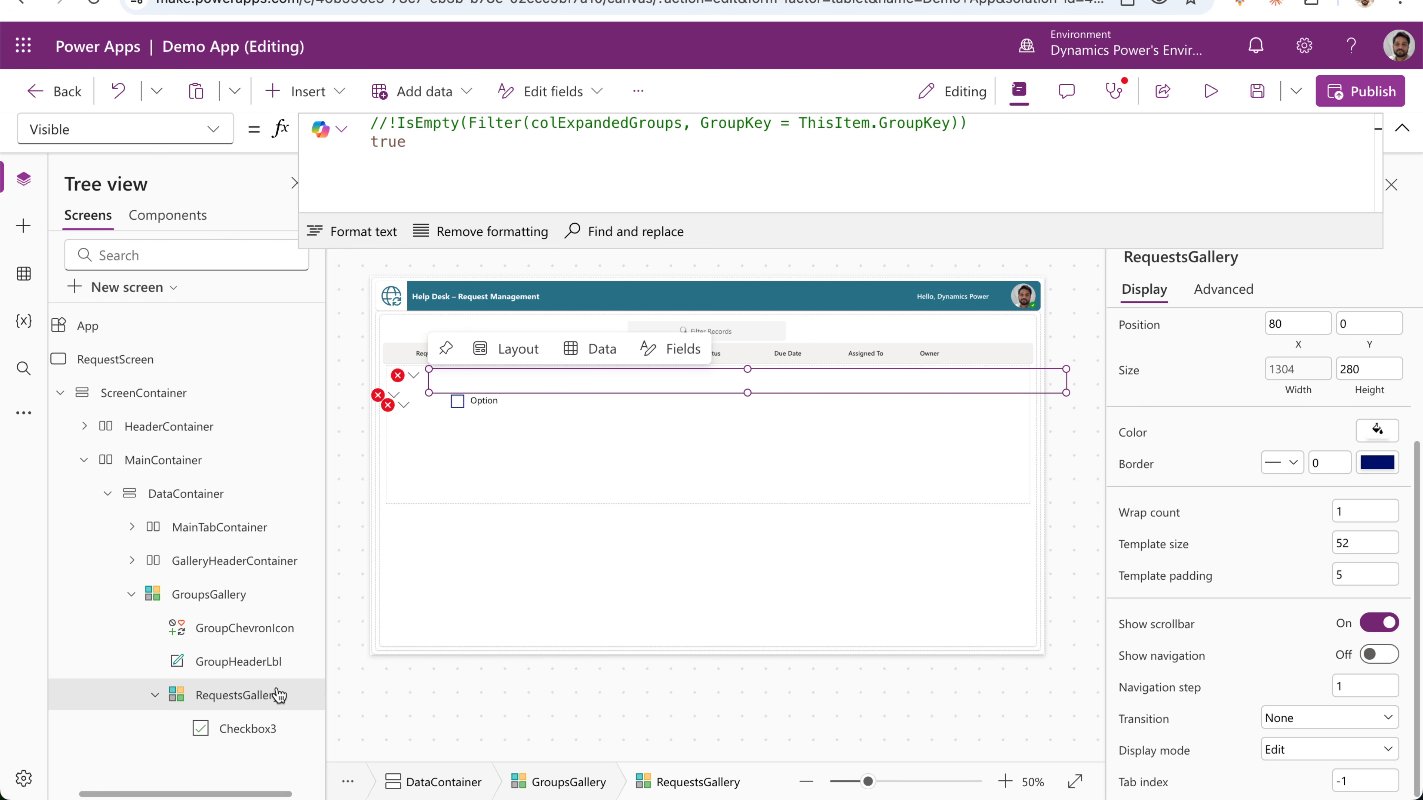
{"action": "left_click", "coordinate": [305, 92]}
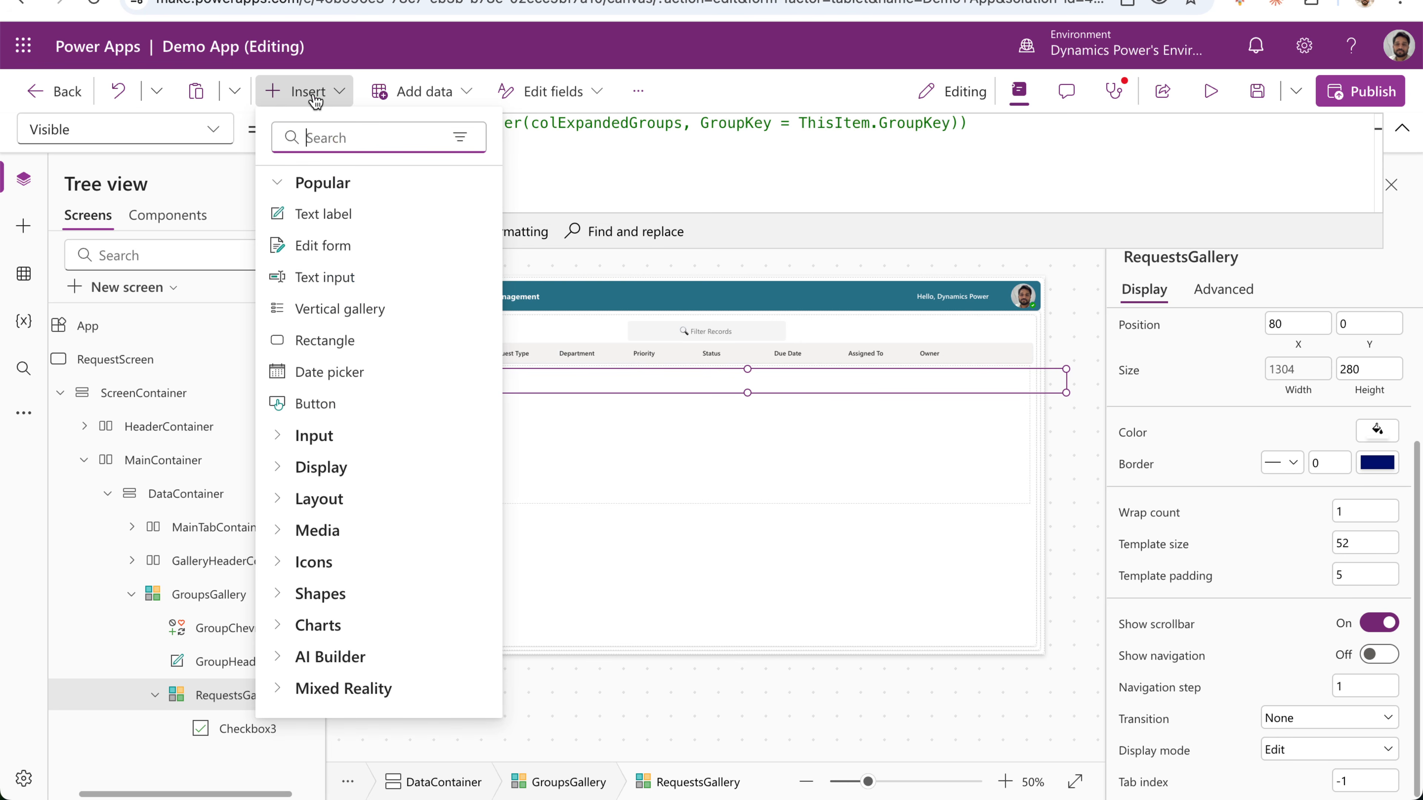
{"action": "left_click", "coordinate": [332, 218]}
{"action": "left_click", "coordinate": [336, 99]}
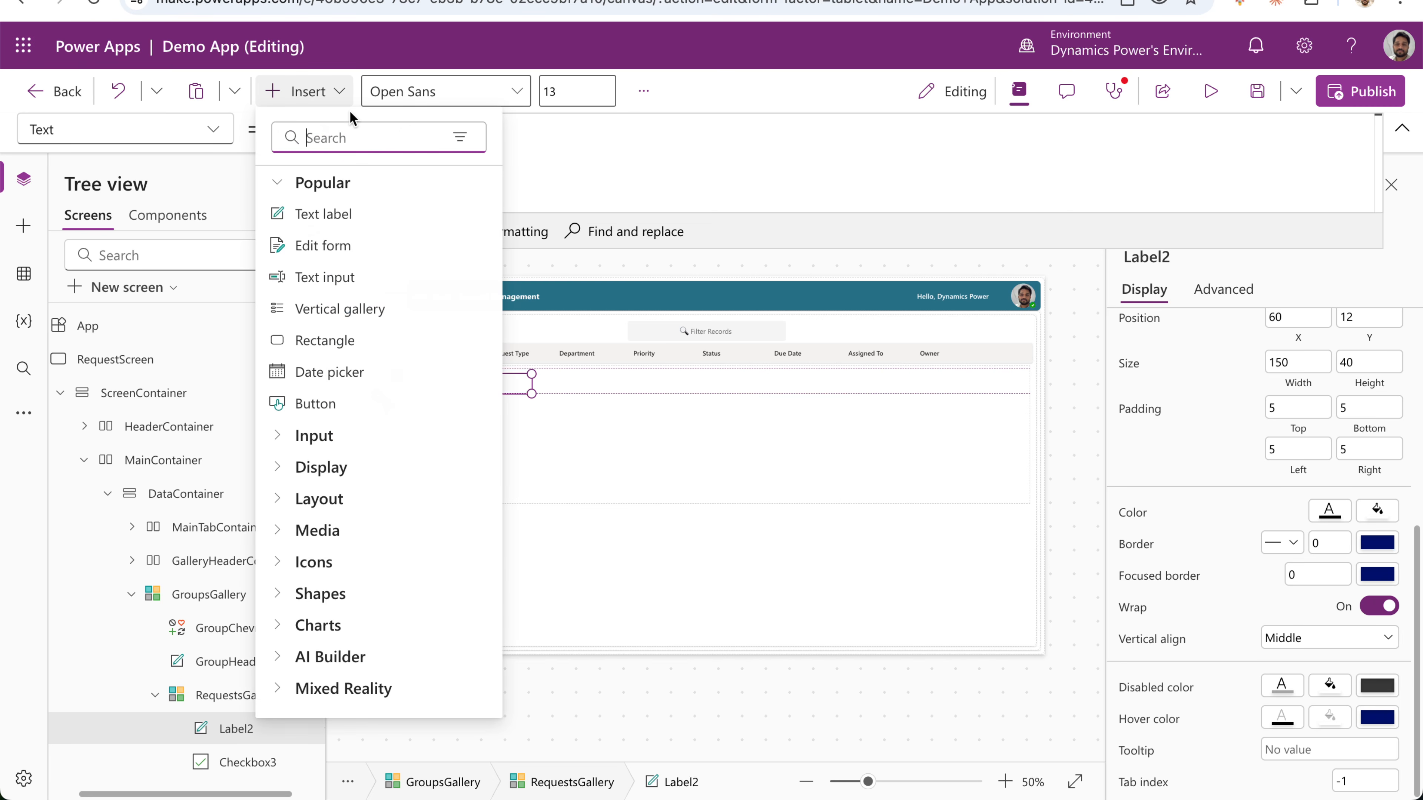
{"action": "left_click", "coordinate": [359, 212]}
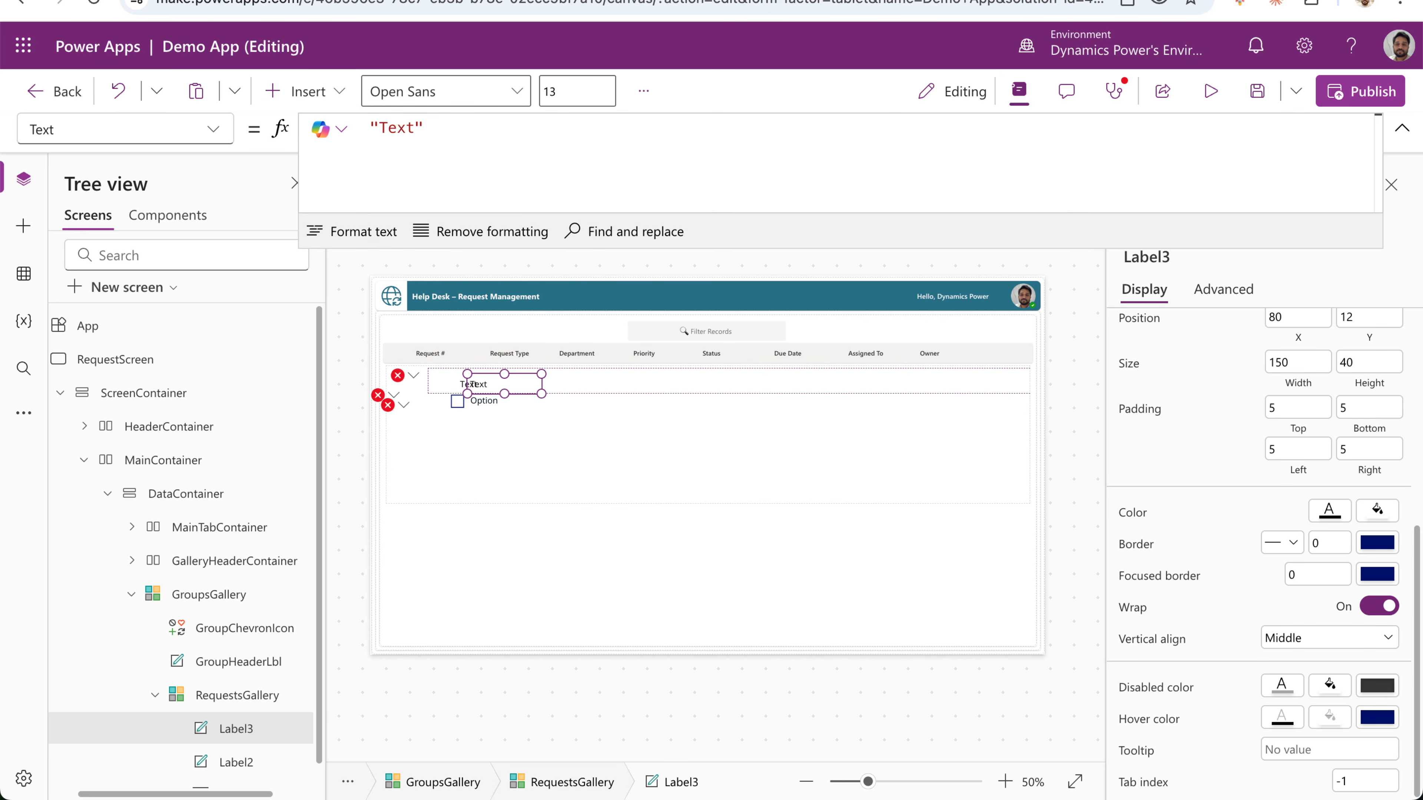
Bring Checkbox3 to the front, above both labels in RequestsGallery.
{"action": "scroll", "coordinate": [253, 724], "scroll_direction": "down", "scroll_amount": 1}
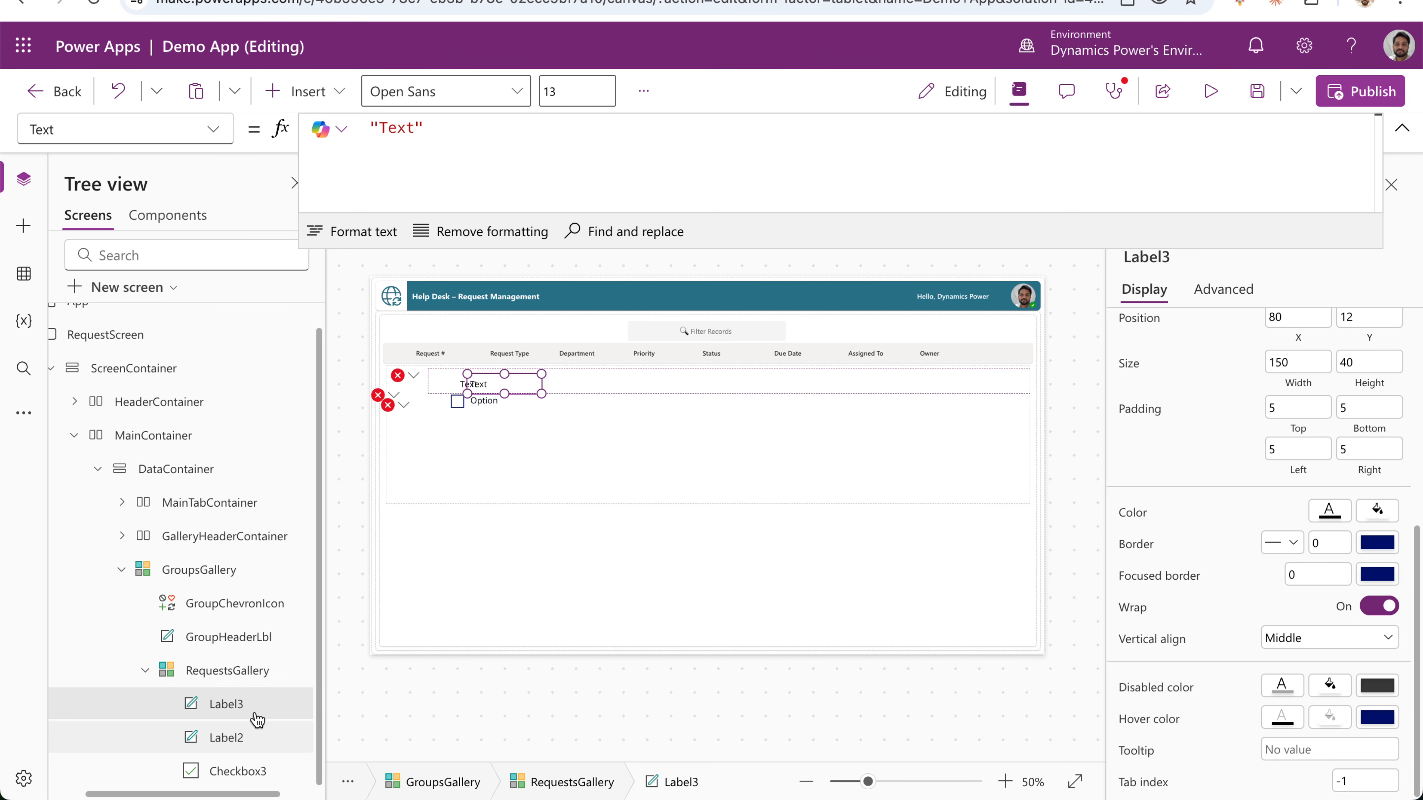
{"action": "left_click", "coordinate": [240, 777]}
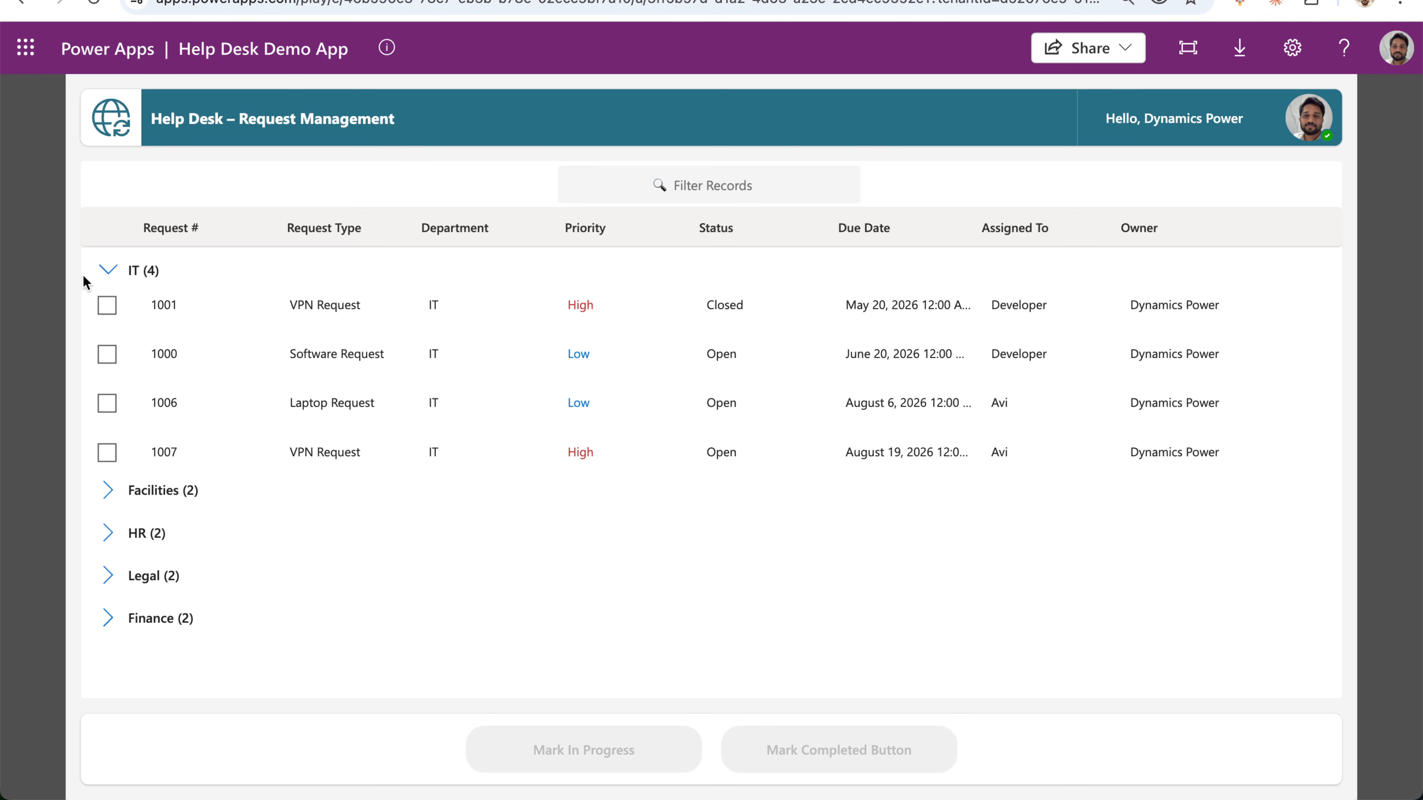
{"action": "left_click", "coordinate": [358, 1]}
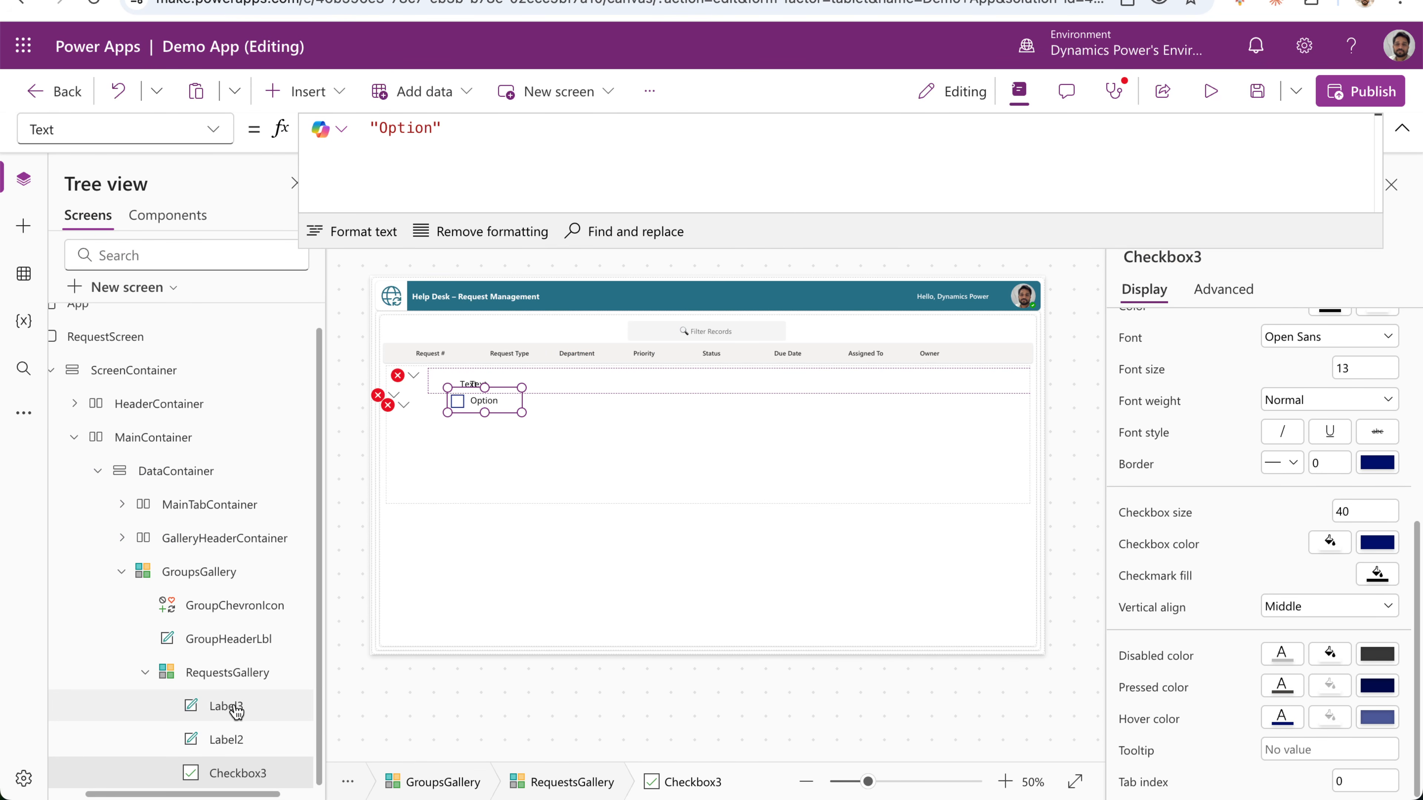
{"action": "right_click", "coordinate": [236, 773]}
{"action": "mouse_move", "coordinate": [286, 632]}
{"action": "left_click", "coordinate": [506, 646]}
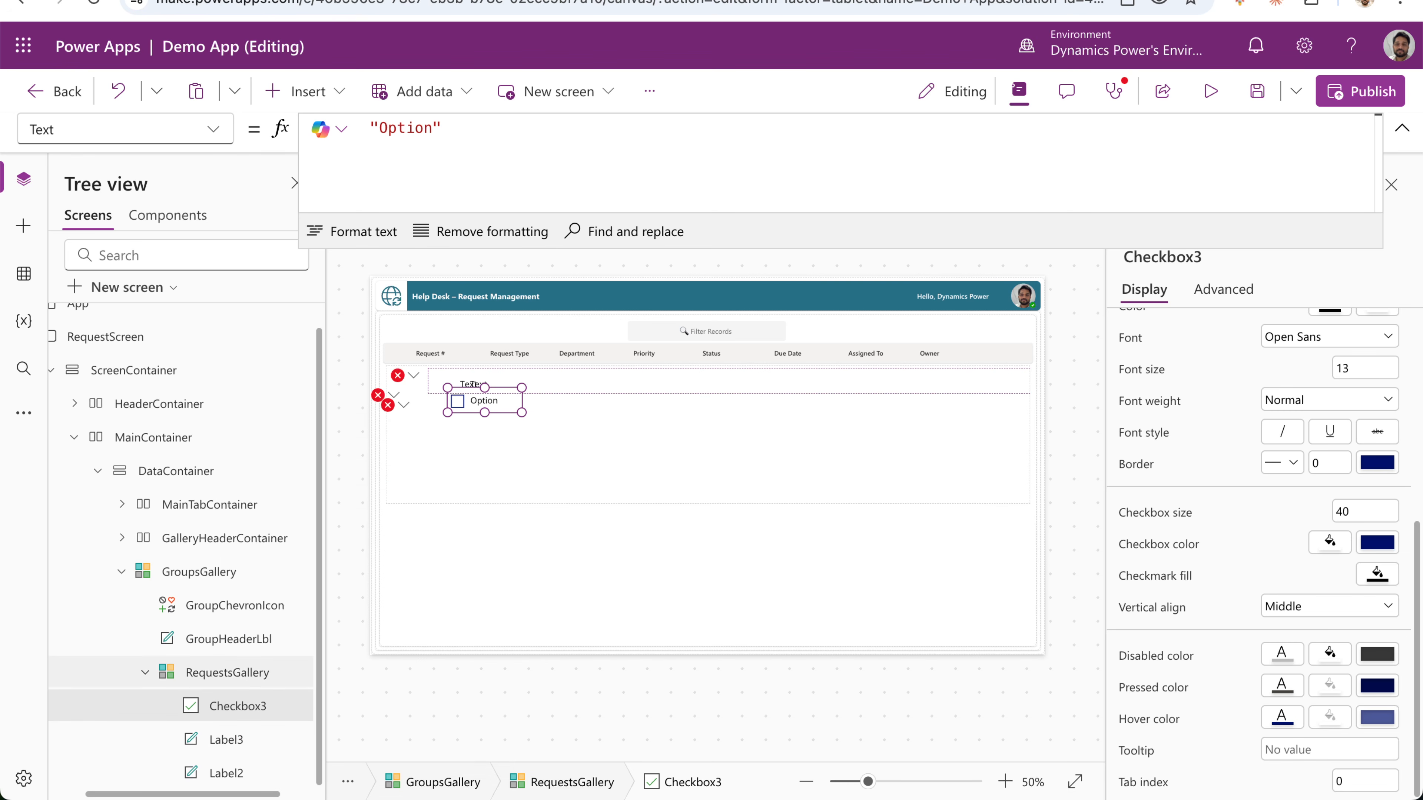
Rename Checkbox3 in RequestsGallery as SelectCheckbox.
{"action": "right_click", "coordinate": [255, 709]}
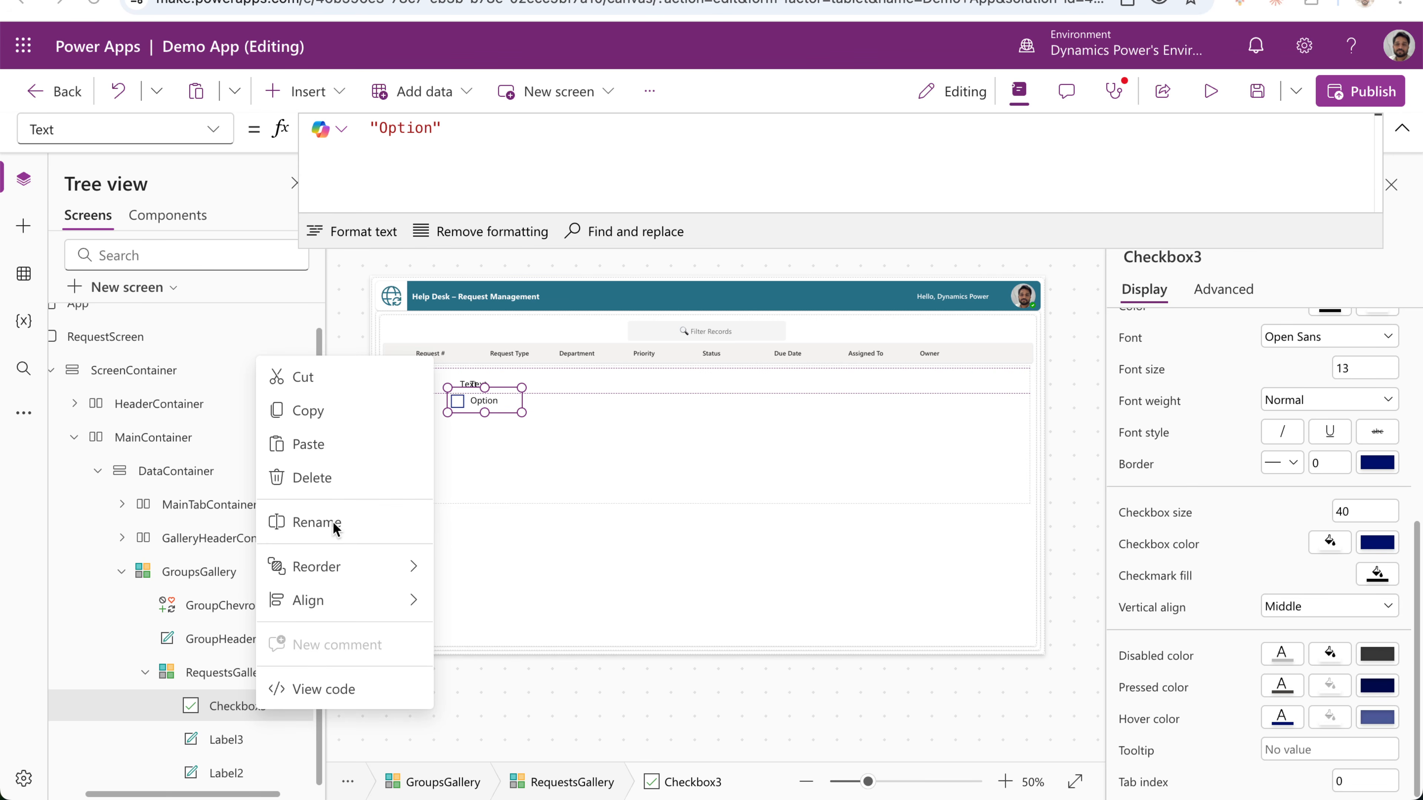
{"action": "left_click", "coordinate": [354, 522]}
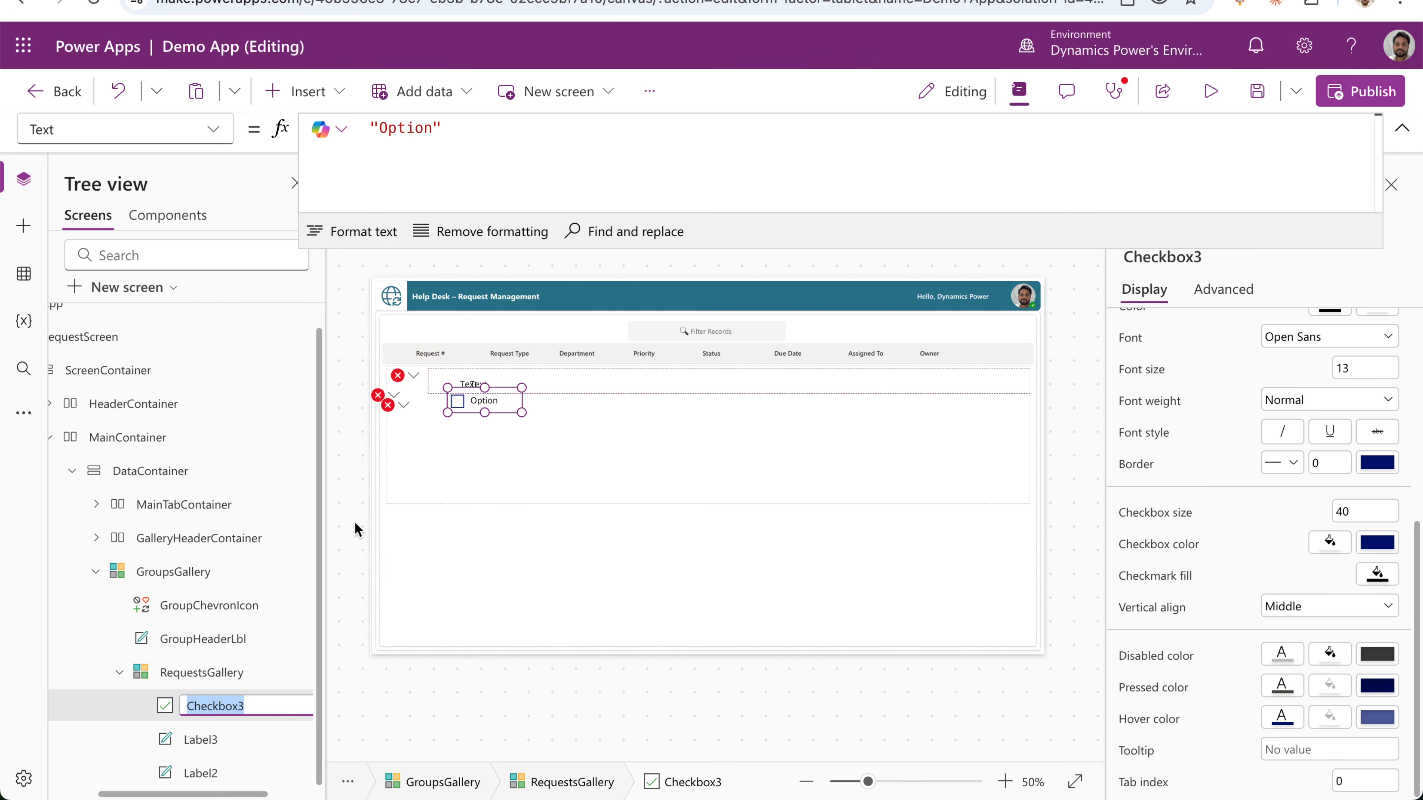
{"action": "key", "text": "End"}
{"action": "key", "text": "BackSpace"}
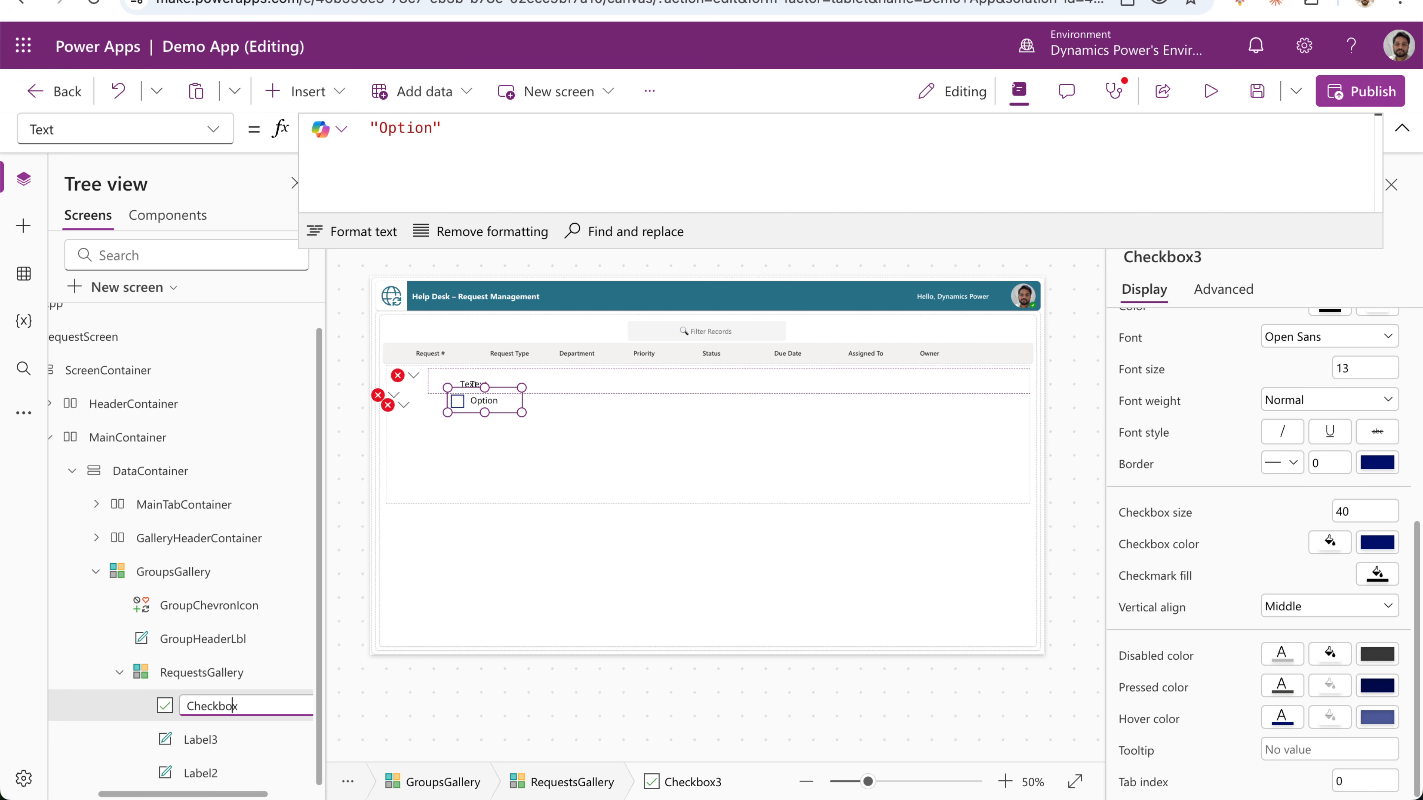
{"action": "key", "text": "Home"}
{"action": "type", "text": "el"}
{"action": "key", "text": "BackSpace"}
{"action": "key", "text": "BackSpace"}
{"action": "type", "text": "Select"}
{"action": "left_click", "coordinate": [232, 739]}
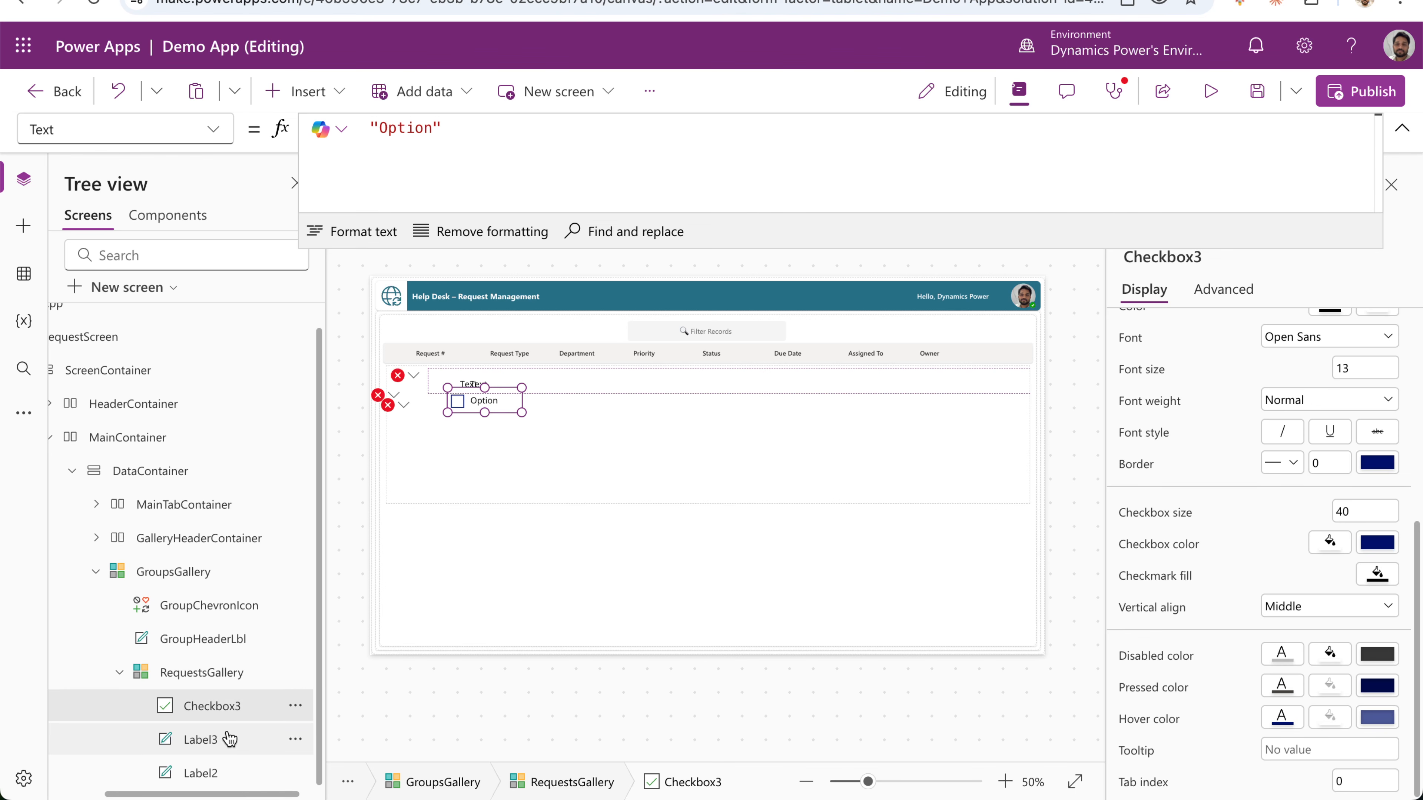
Set the Default property of SelectCheckbox to !IsEmpty(Filter(colSelectedItems, 'Request number' = ThisItem.'Request number')).
{"action": "left_click", "coordinate": [228, 711]}
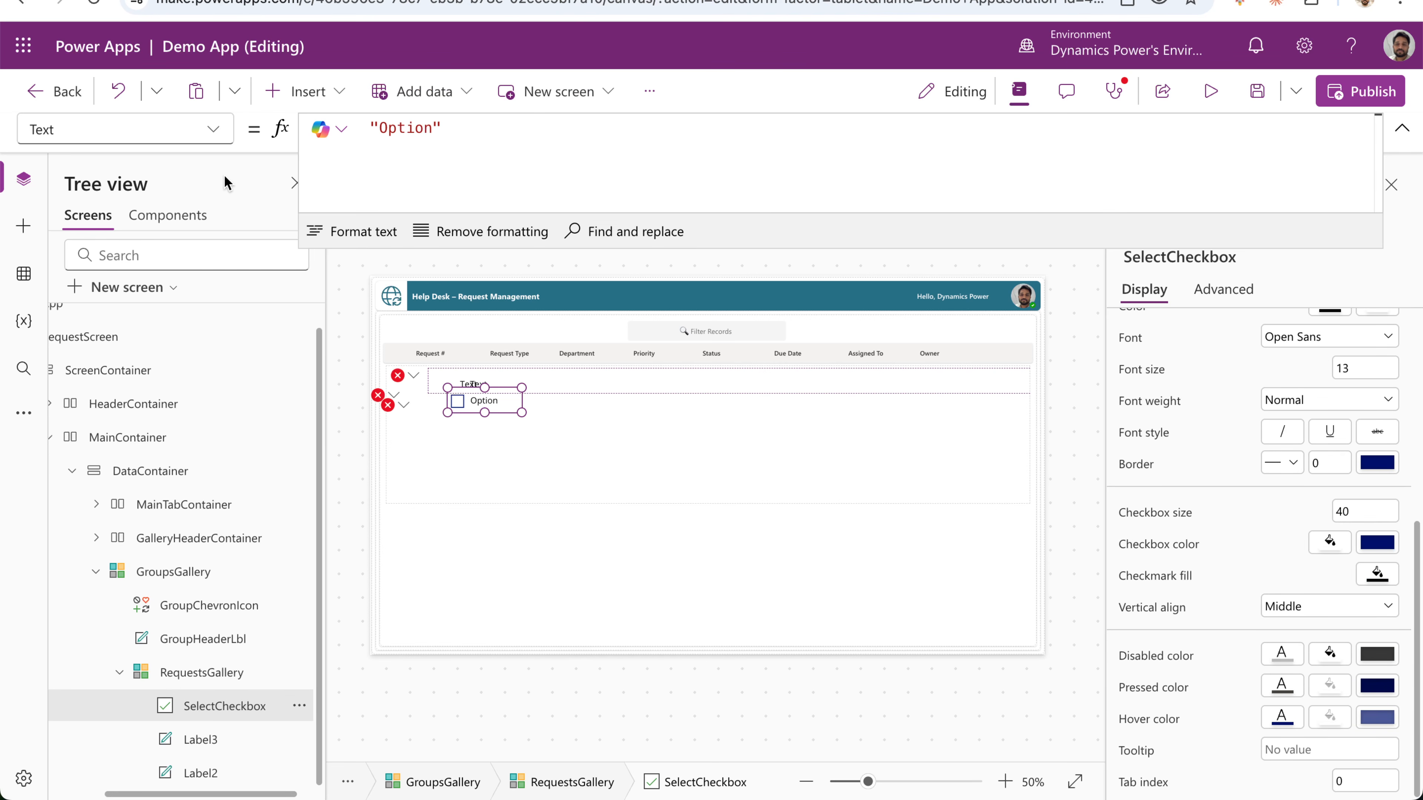
{"action": "left_click", "coordinate": [215, 134]}
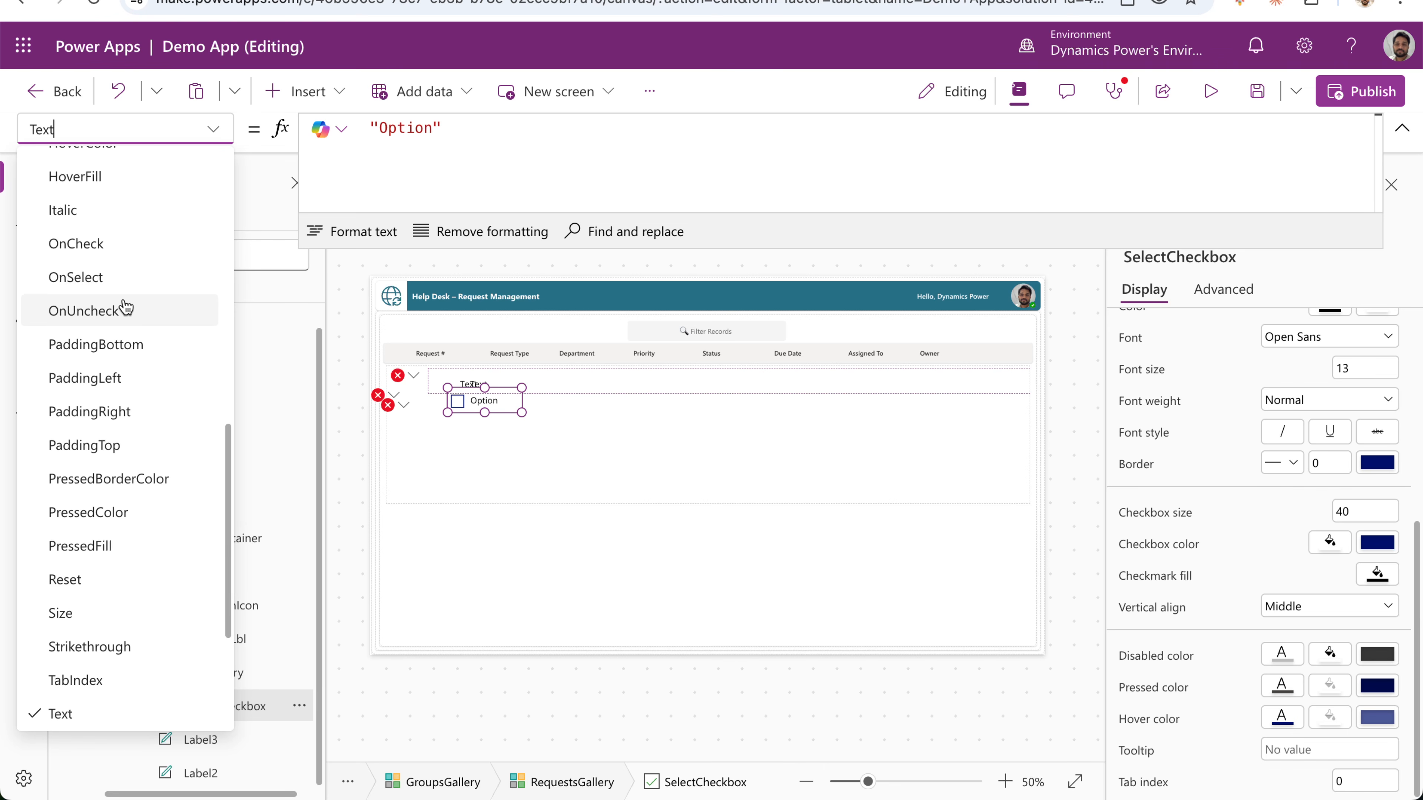
{"action": "scroll", "coordinate": [200, 297], "scroll_direction": "up", "scroll_amount": 5}
{"action": "scroll", "coordinate": [126, 306], "scroll_direction": "up", "scroll_amount": 3}
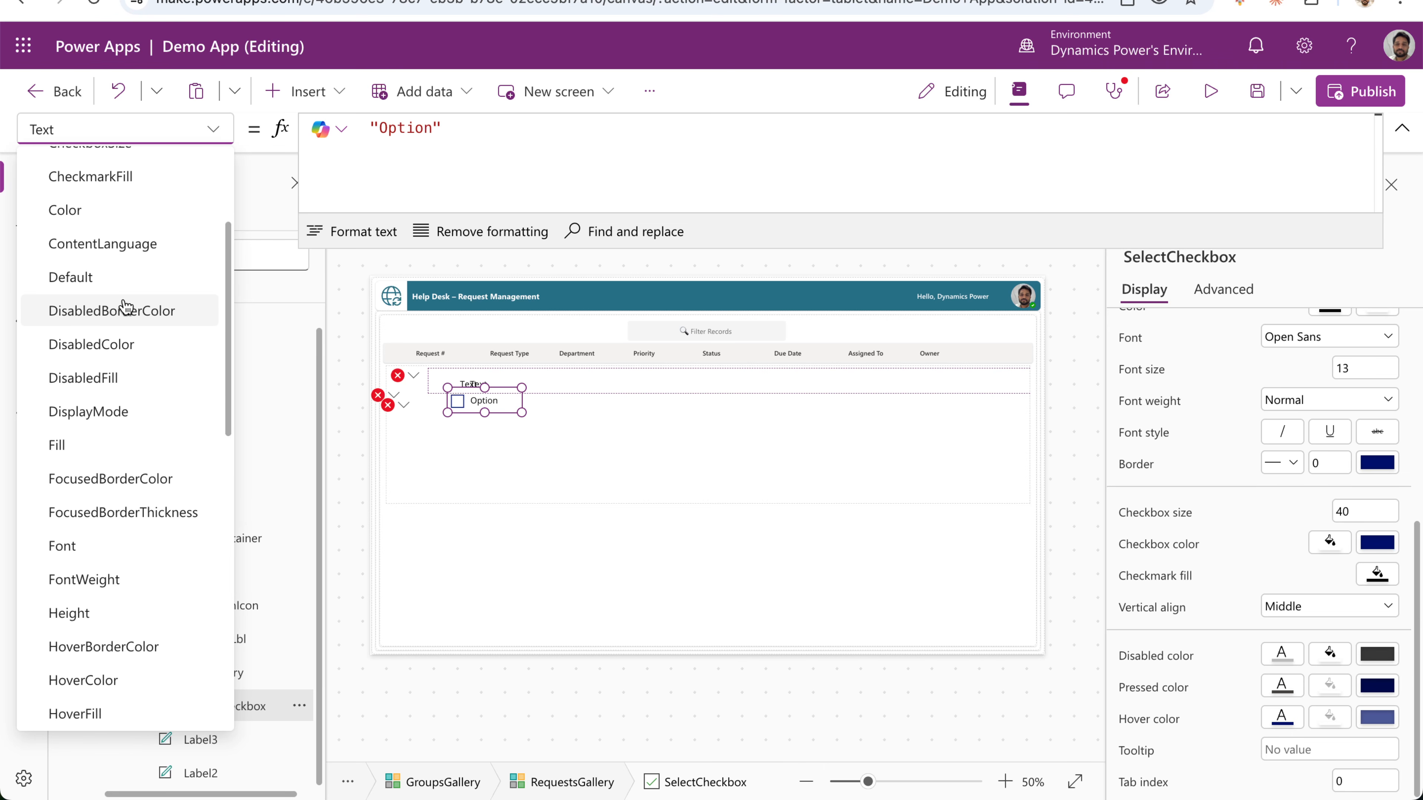
{"action": "left_click", "coordinate": [111, 278]}
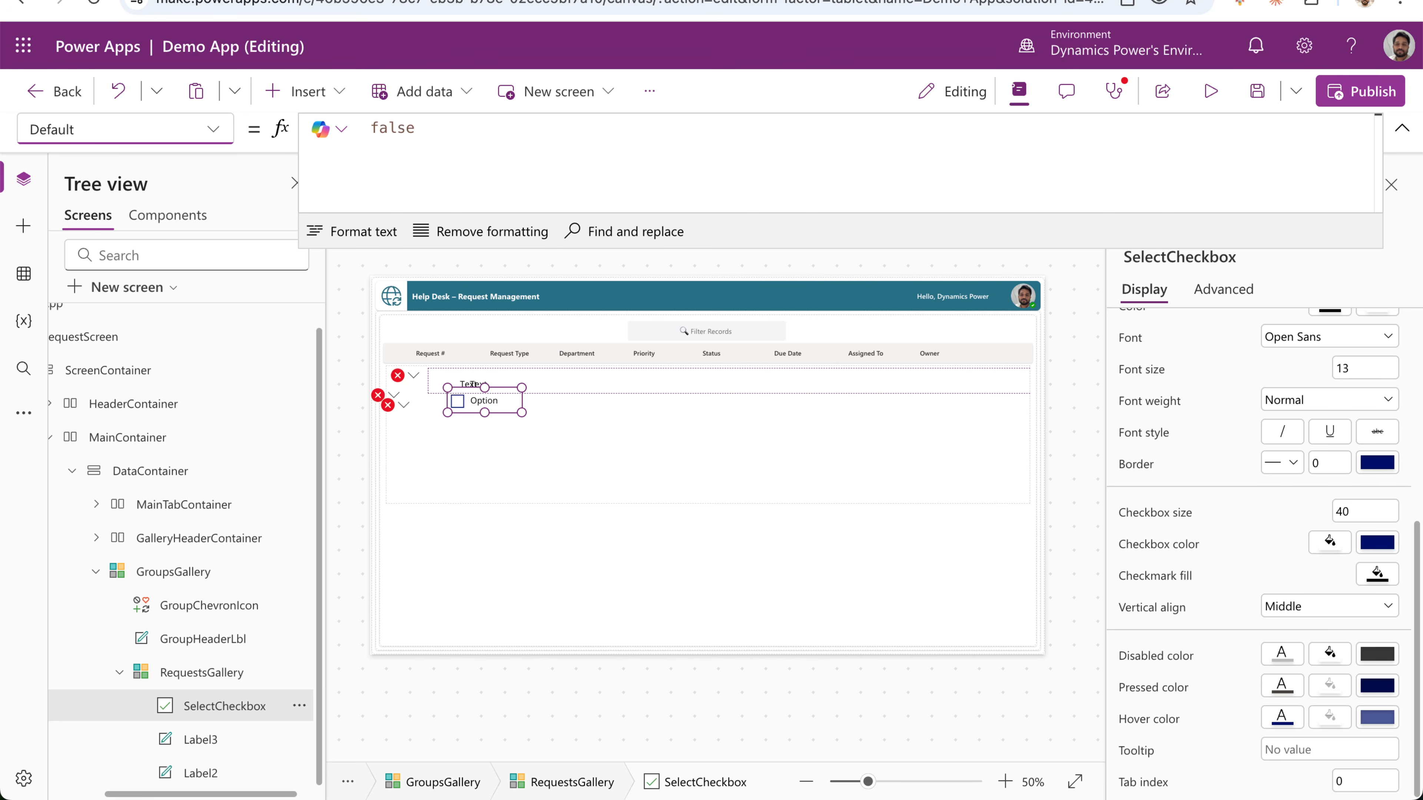
{"action": "key", "text": "super+Tab"}
{"action": "double_click", "coordinate": [375, 125]}
{"action": "key", "text": "ctrl+v"}
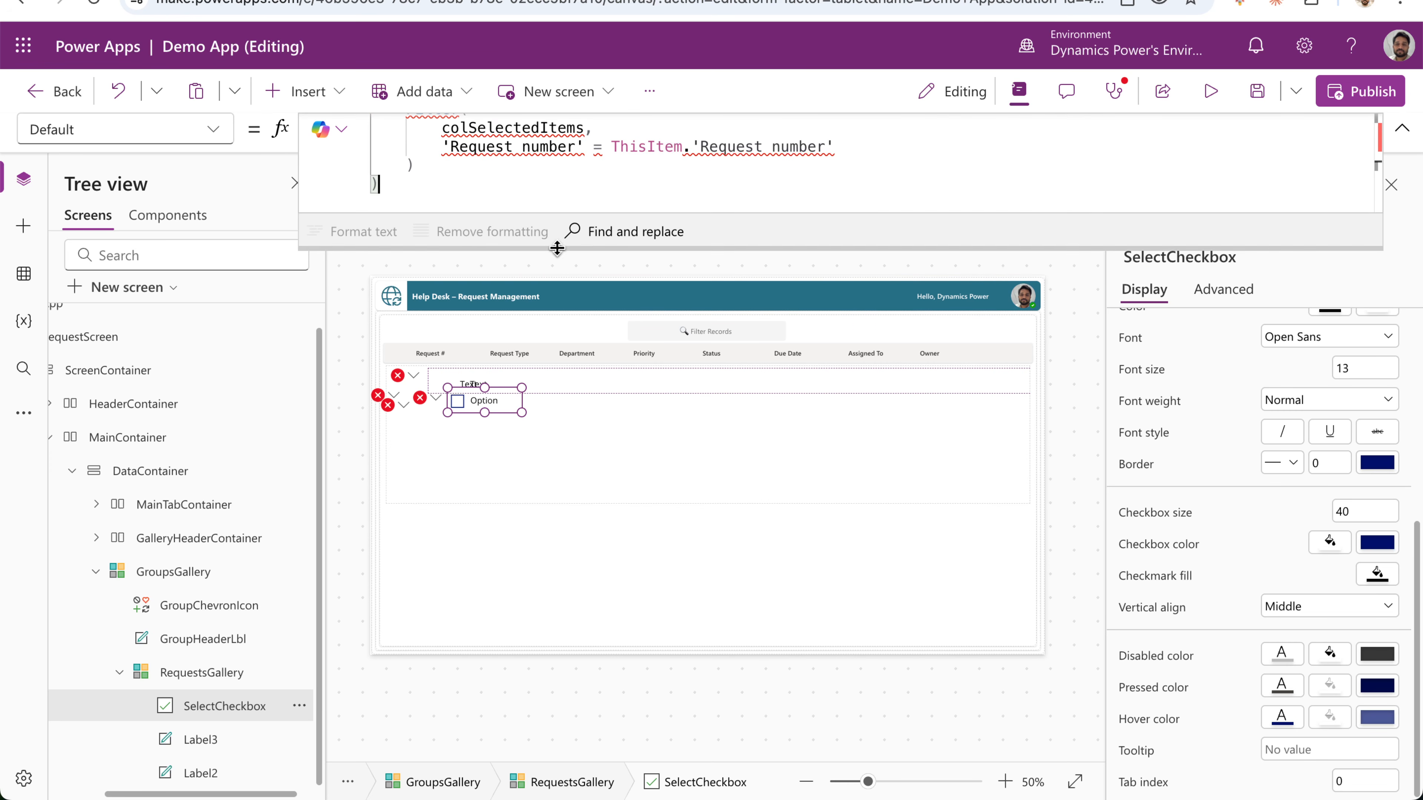
{"action": "left_click_drag", "start_coordinate": [557, 254], "coordinate": [557, 443]}
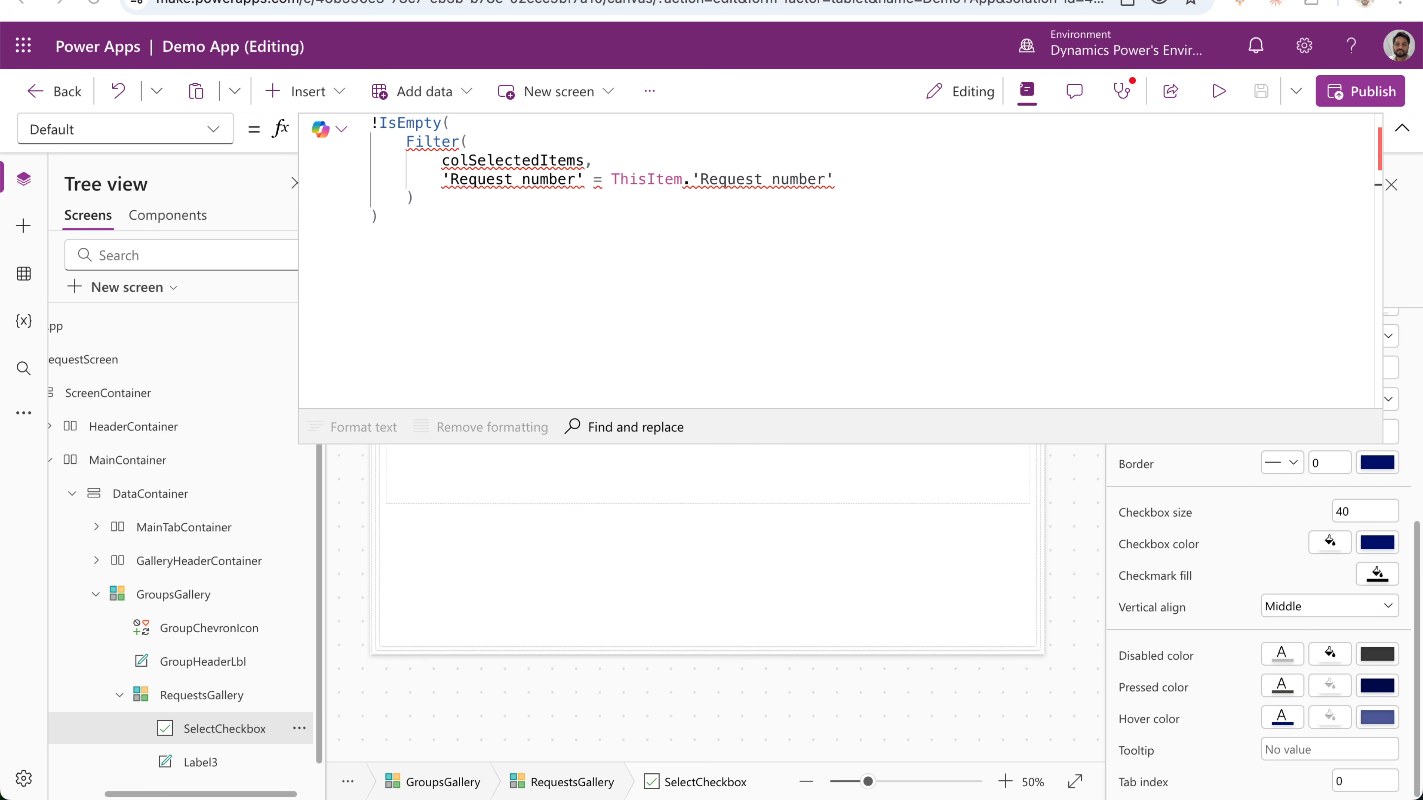
Set the Width property of SelectCheckbox to GalleryHeaderContainer.X+CheckboxHeader.X.
{"action": "left_click", "coordinate": [204, 128]}
{"action": "scroll", "coordinate": [112, 337], "scroll_direction": "down", "scroll_amount": 10}
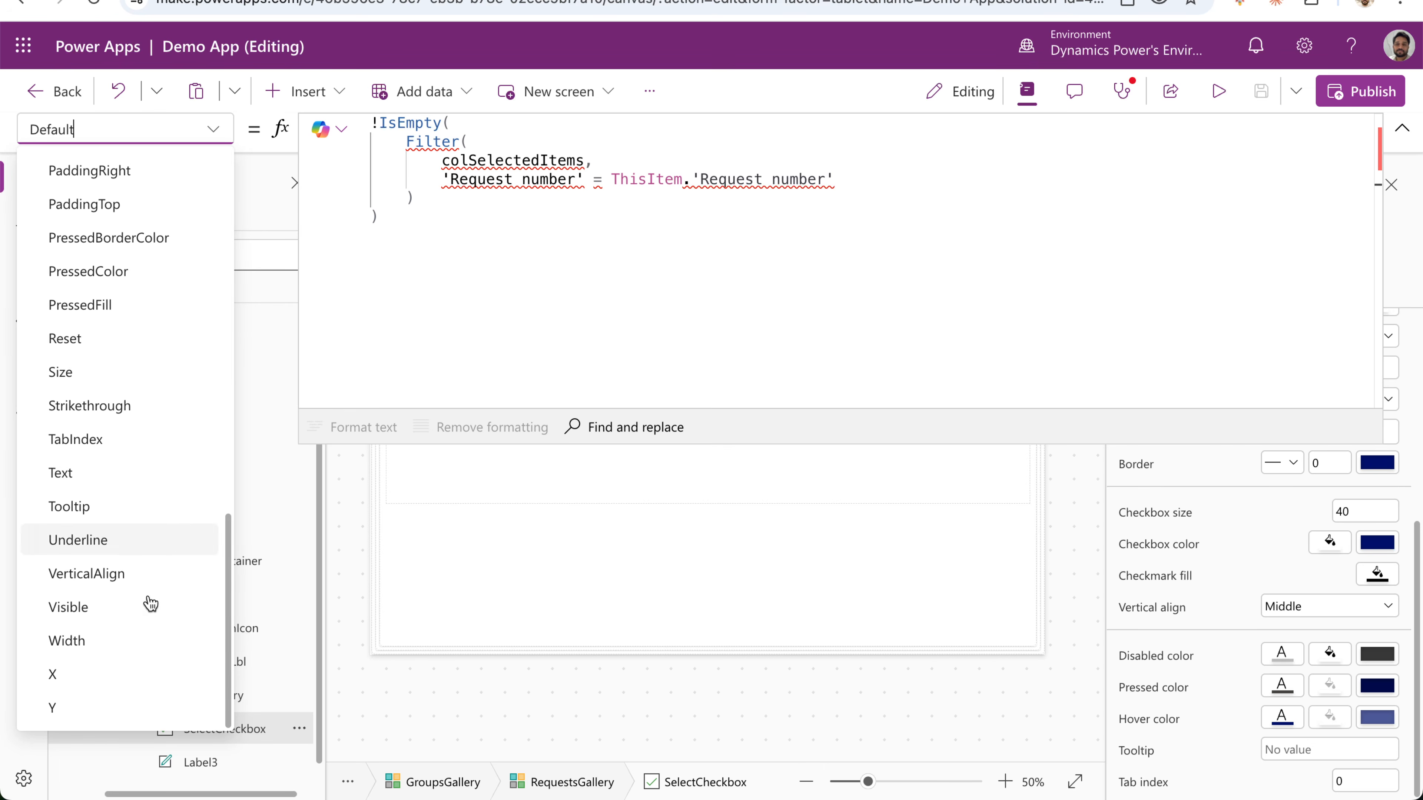
{"action": "left_click", "coordinate": [118, 648]}
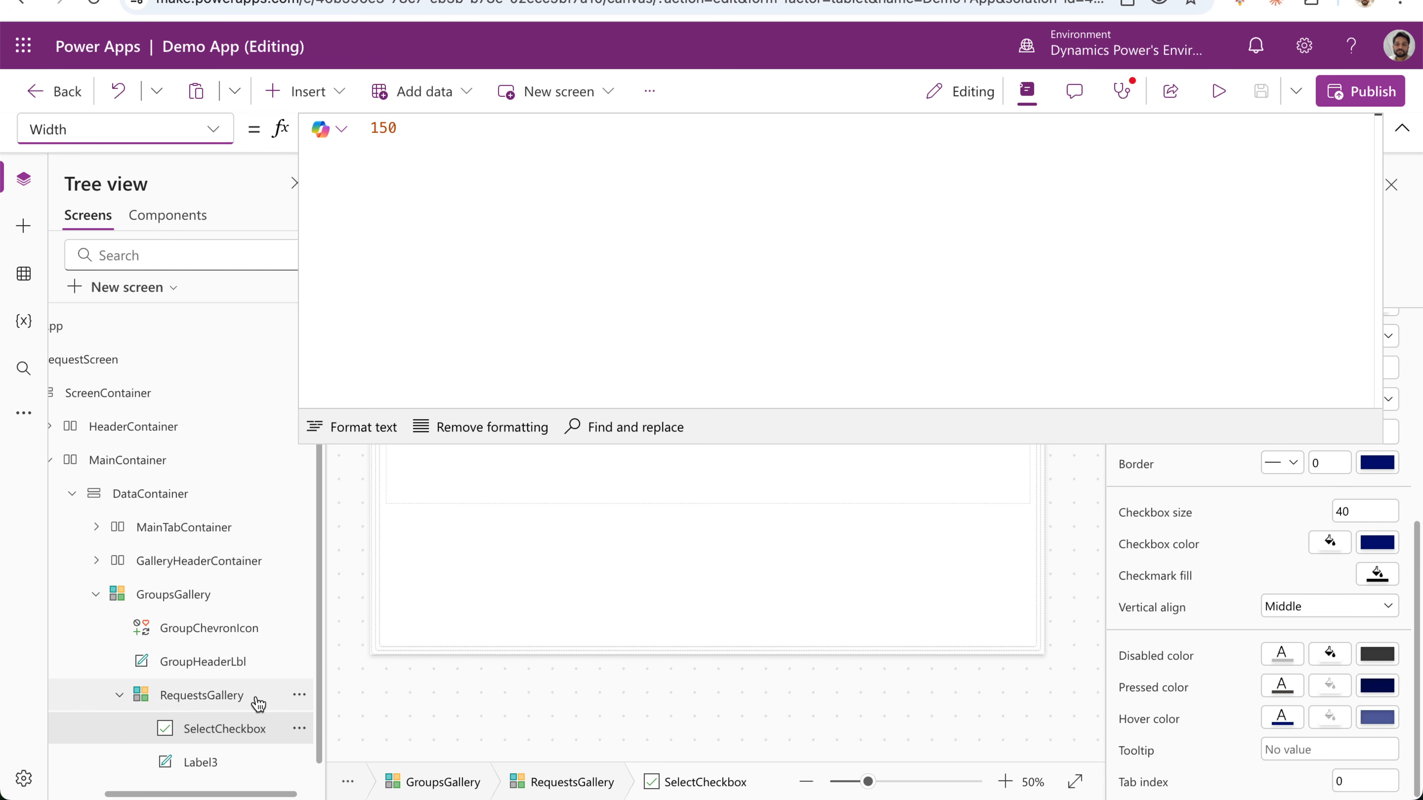
{"action": "left_click", "coordinate": [1402, 128]}
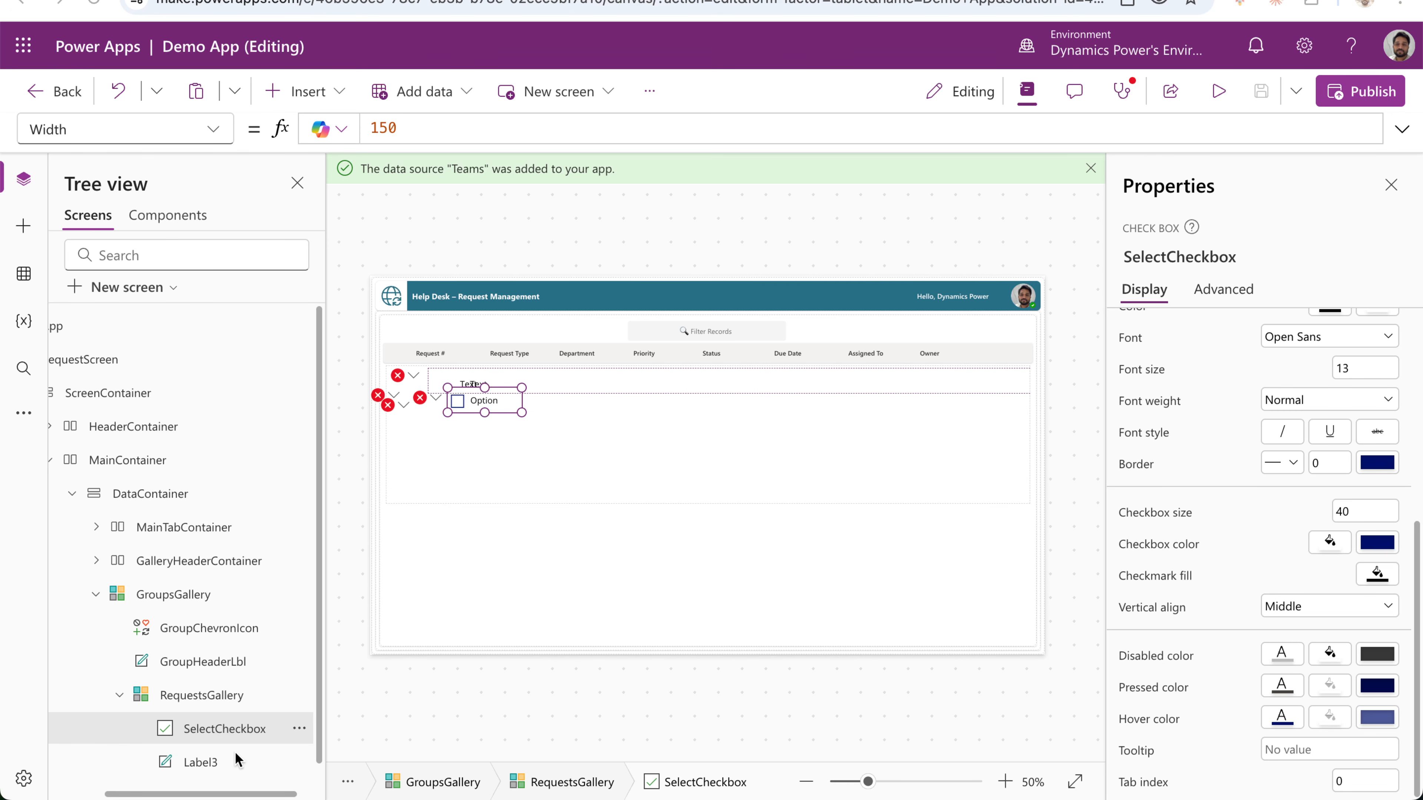
{"action": "double_click", "coordinate": [384, 128]}
{"action": "type", "text": "G"}
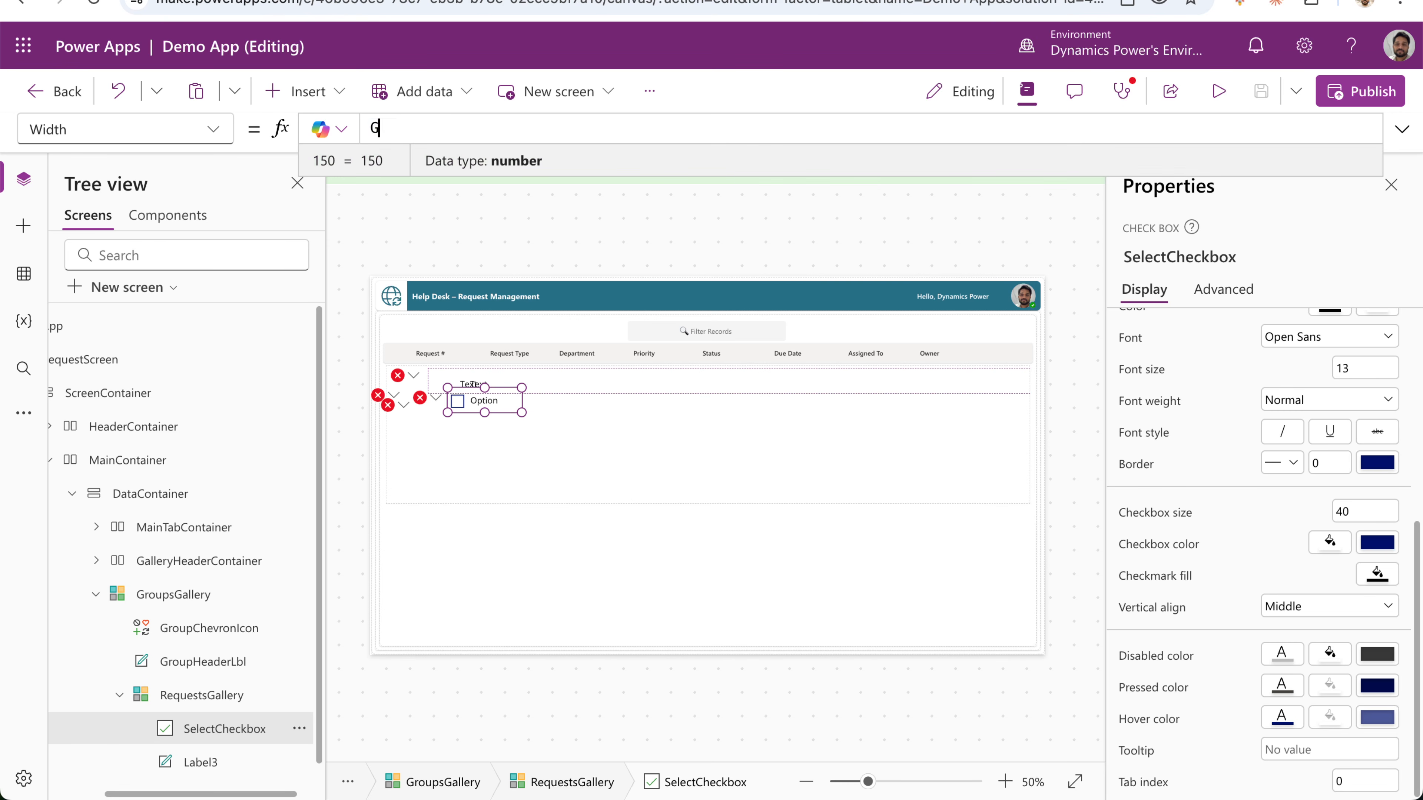
{"action": "type", "text": "alle"}
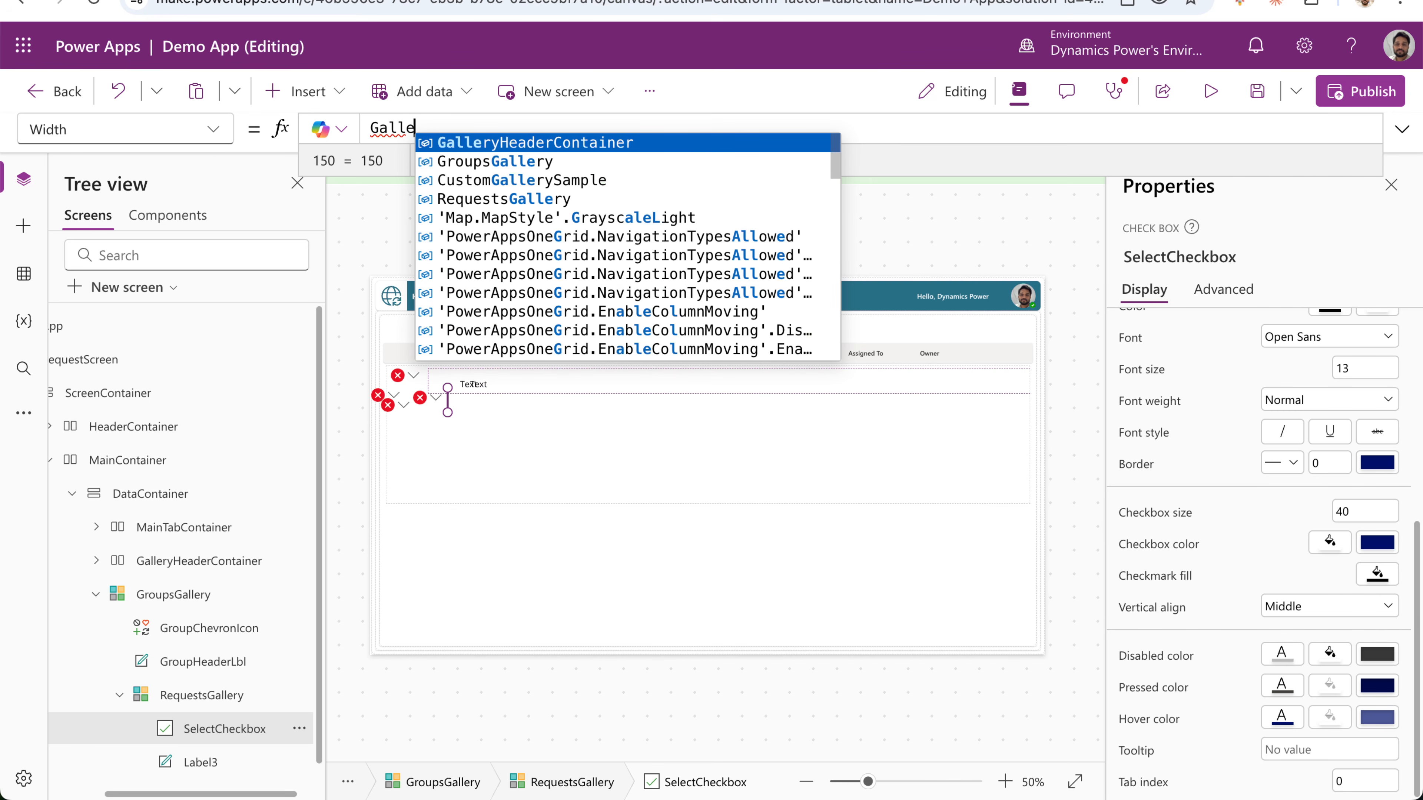
{"action": "type", "text": "ry"}
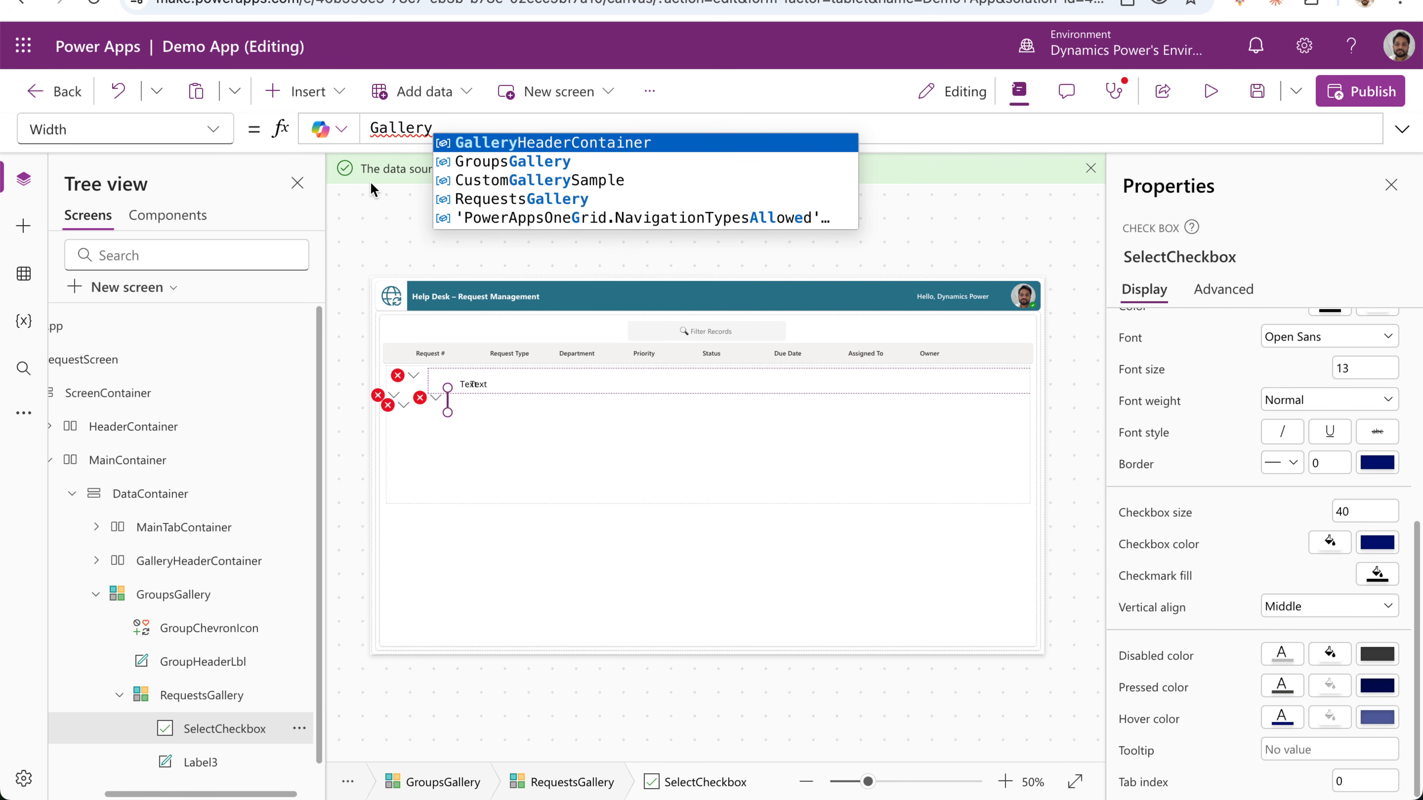
{"action": "left_click", "coordinate": [560, 143]}
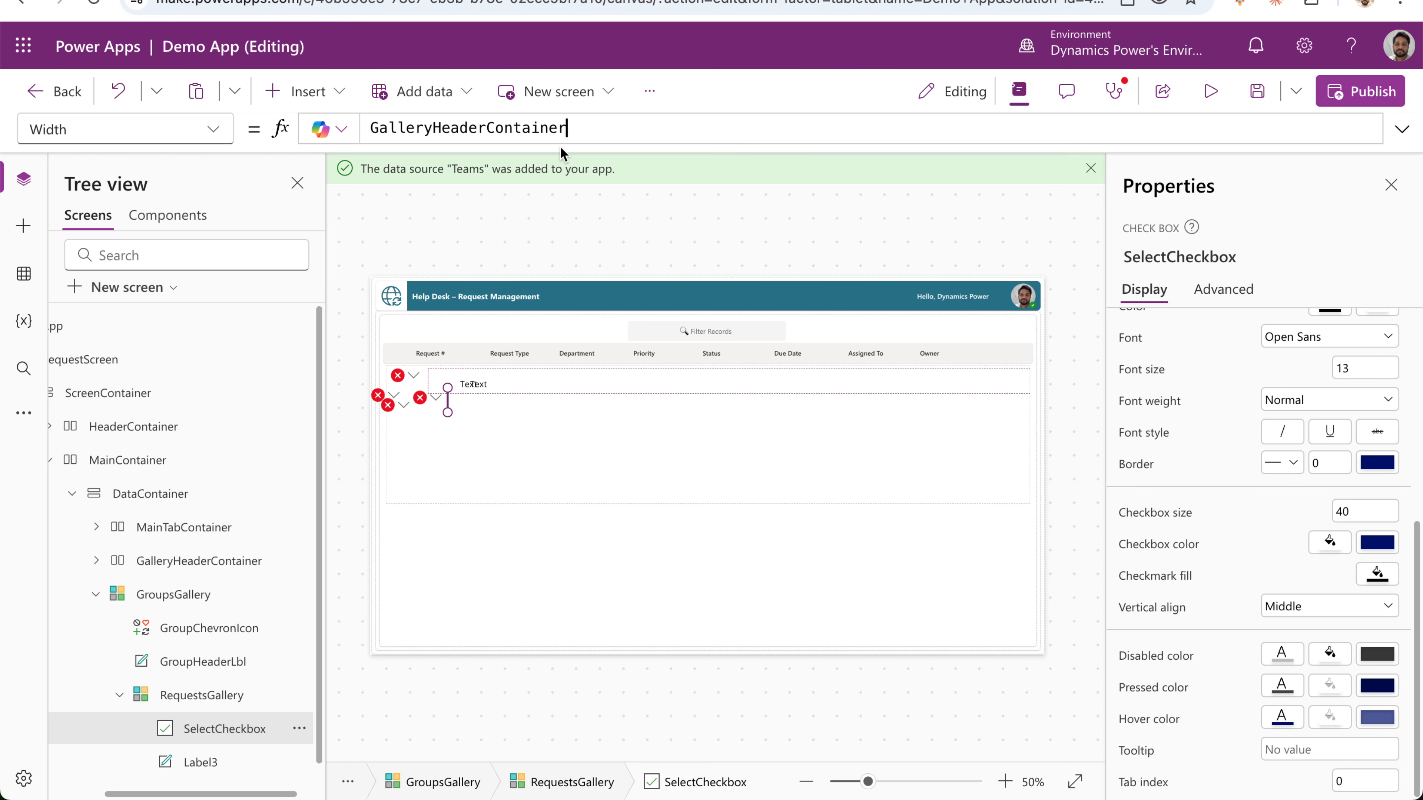
{"action": "type", "text": "."}
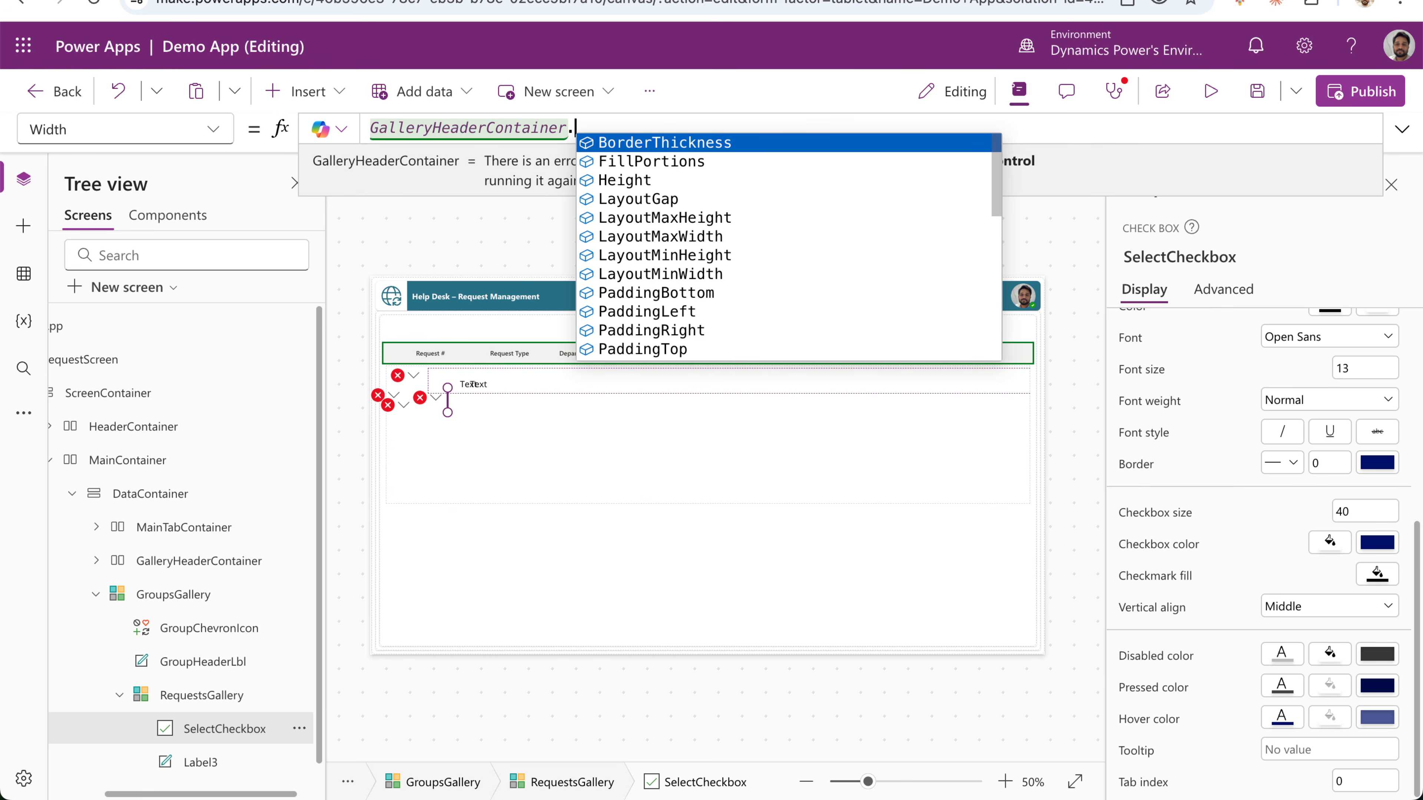
{"action": "type", "text": "X+"}
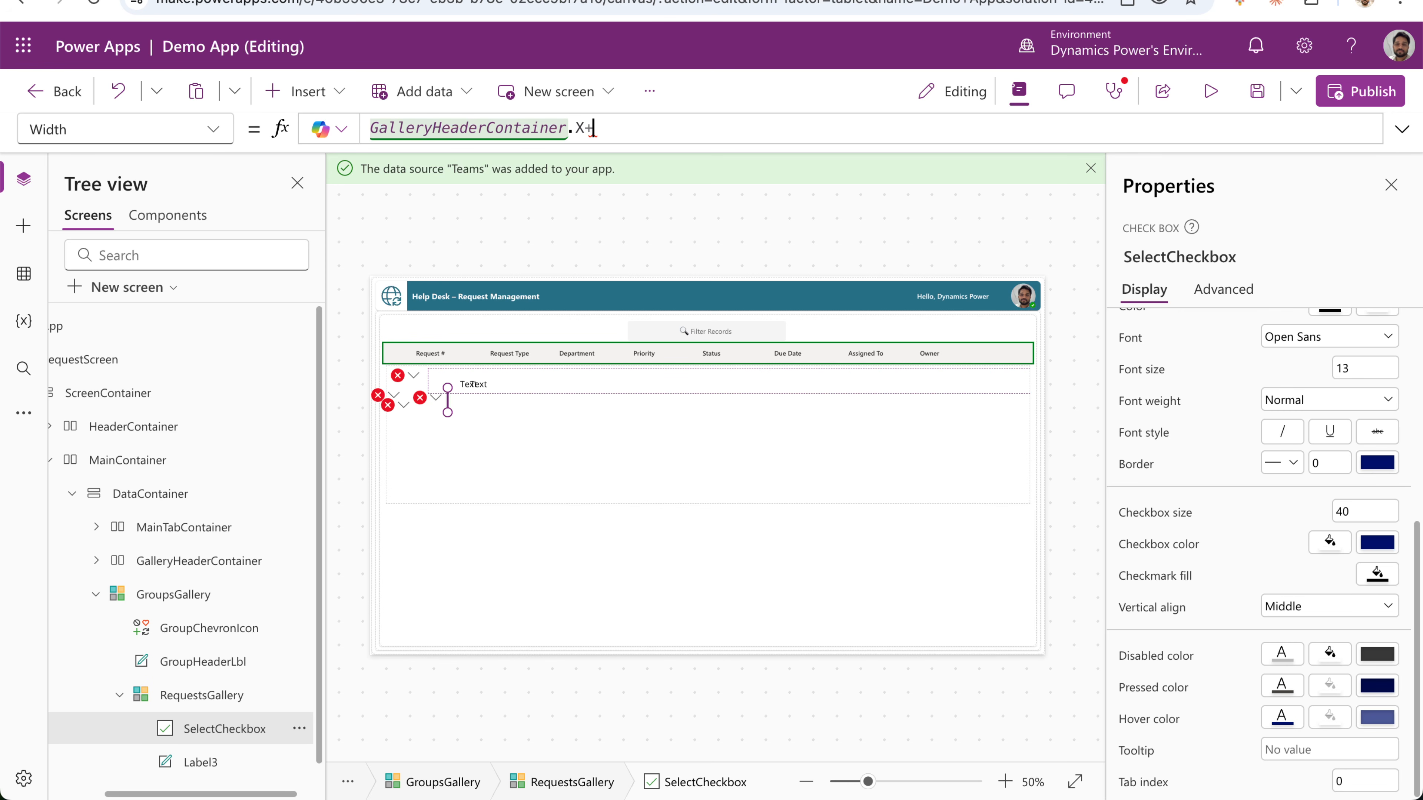
{"action": "type", "text": "C"}
{"action": "type", "text": "heck"}
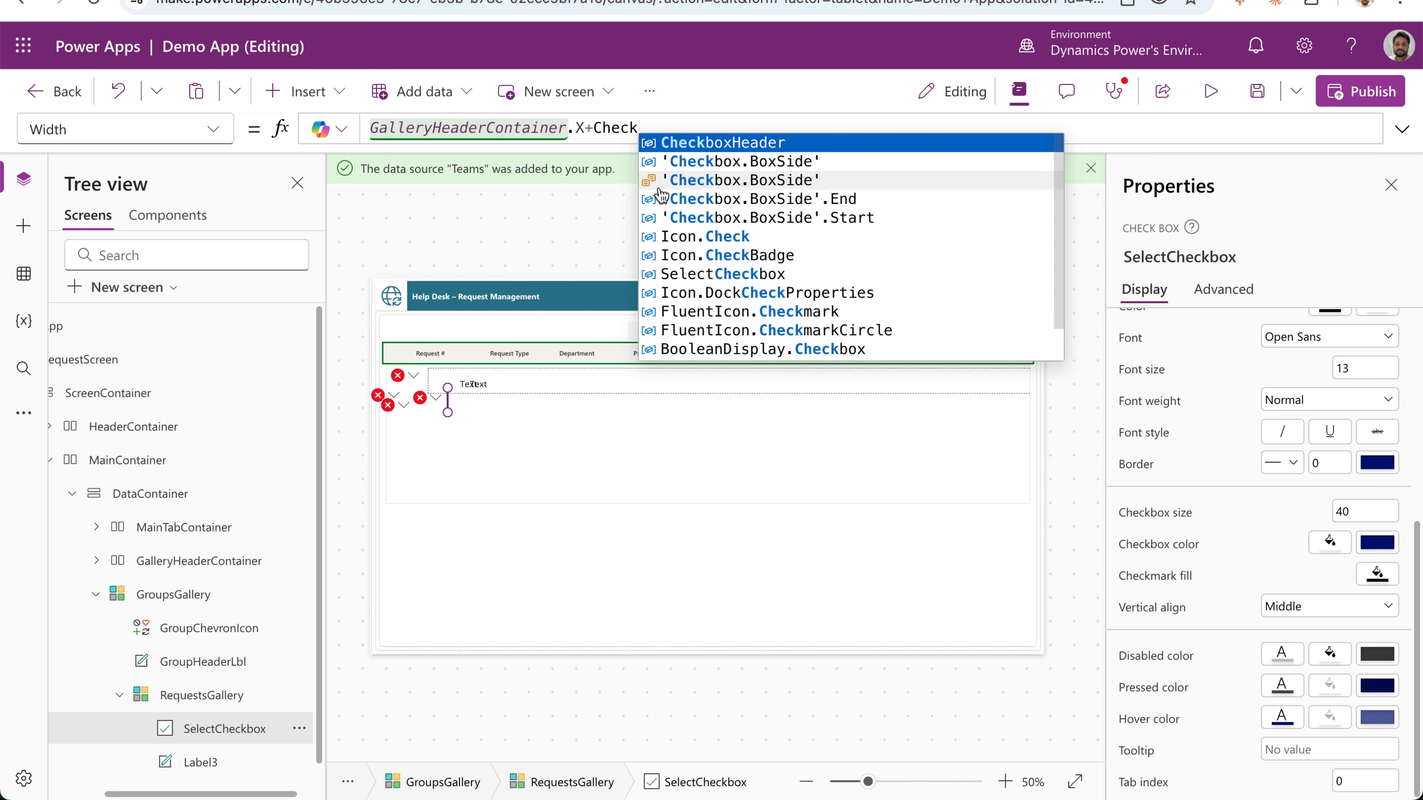
{"action": "type", "text": "boxHeader."}
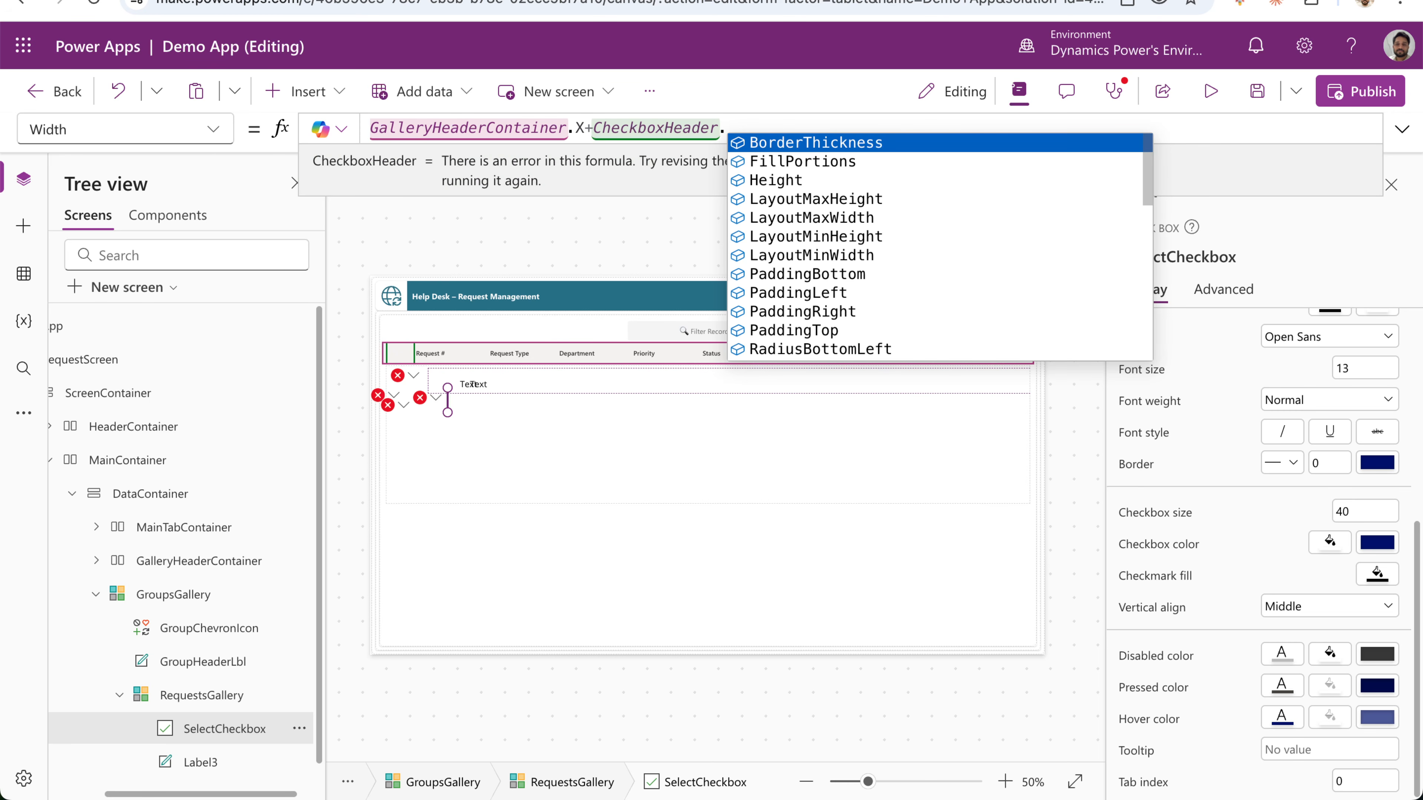
{"action": "type", "text": "X"}
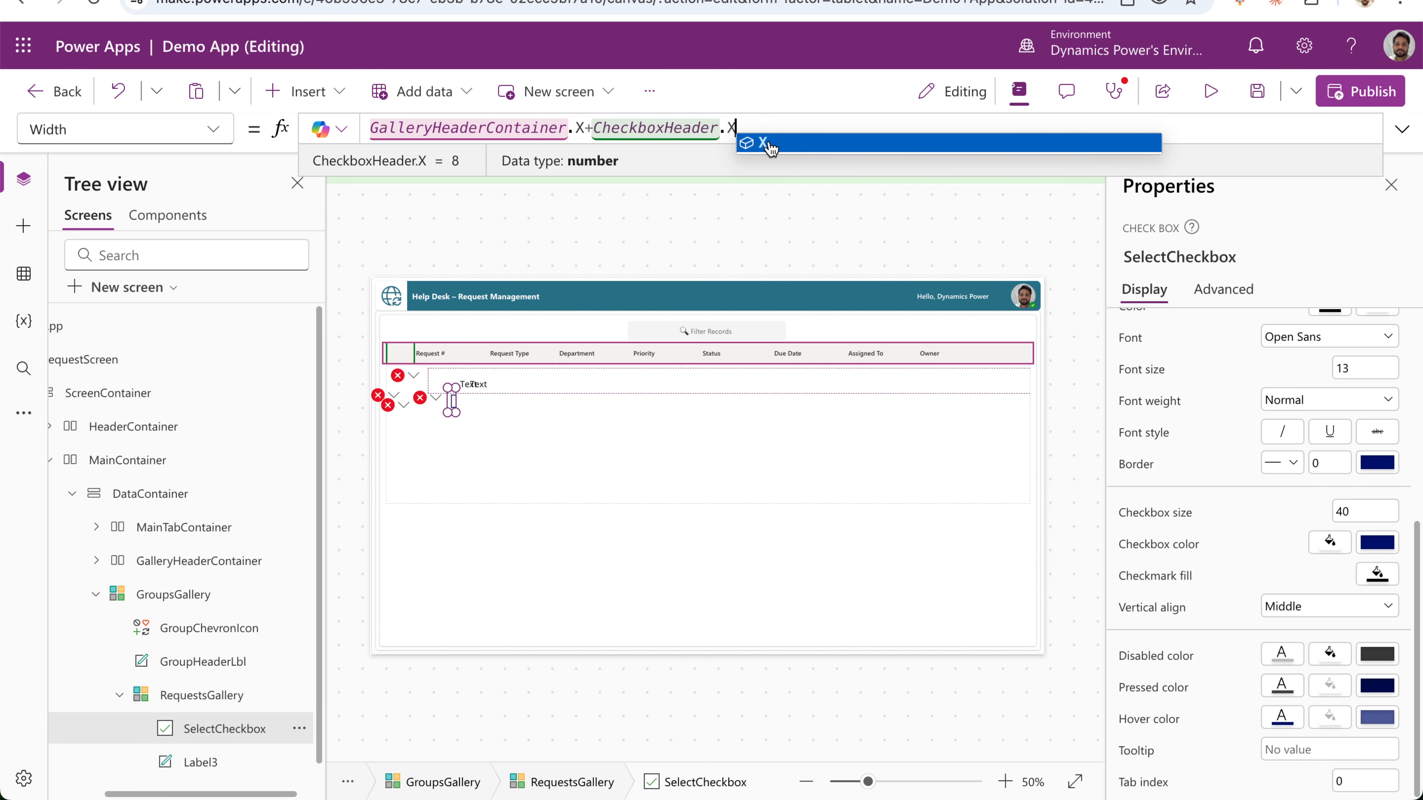
{"action": "left_click", "coordinate": [768, 143]}
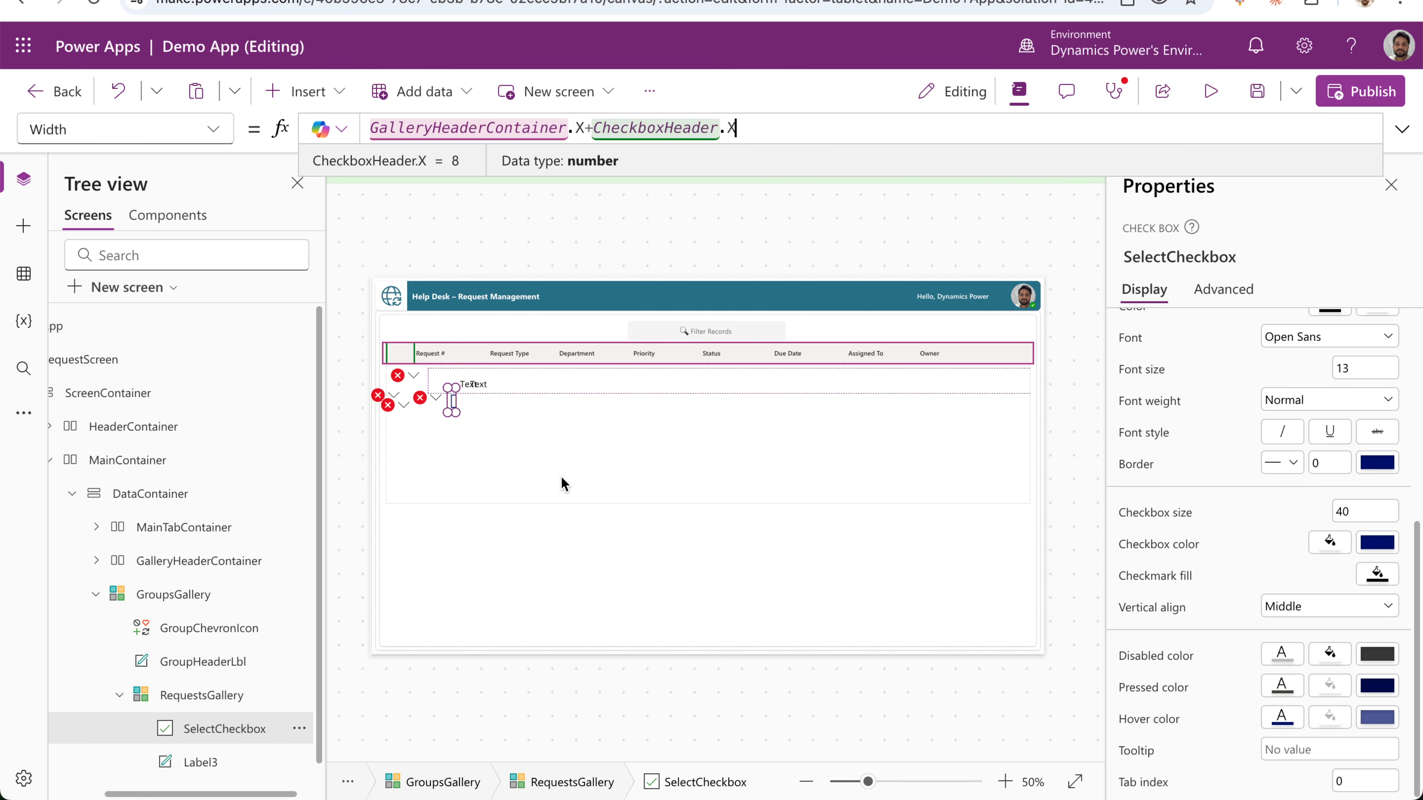
{"action": "left_click", "coordinate": [246, 736]}
Switch to the running Help Desk Demo App and tick the check box of request 1001 in the IT group for comparison.
{"action": "left_click", "coordinate": [213, 130]}
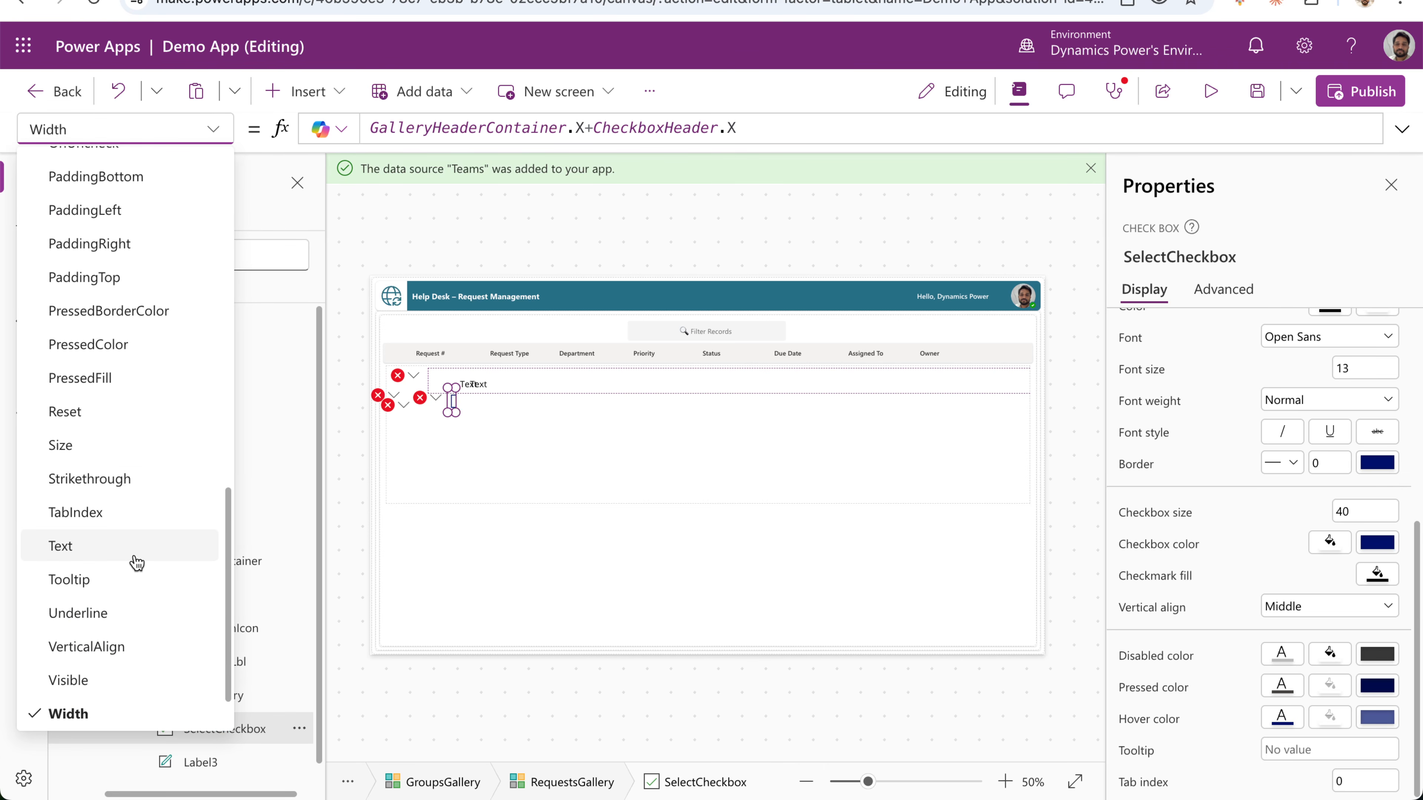
{"action": "scroll", "coordinate": [136, 562], "scroll_direction": "down", "scroll_amount": 1}
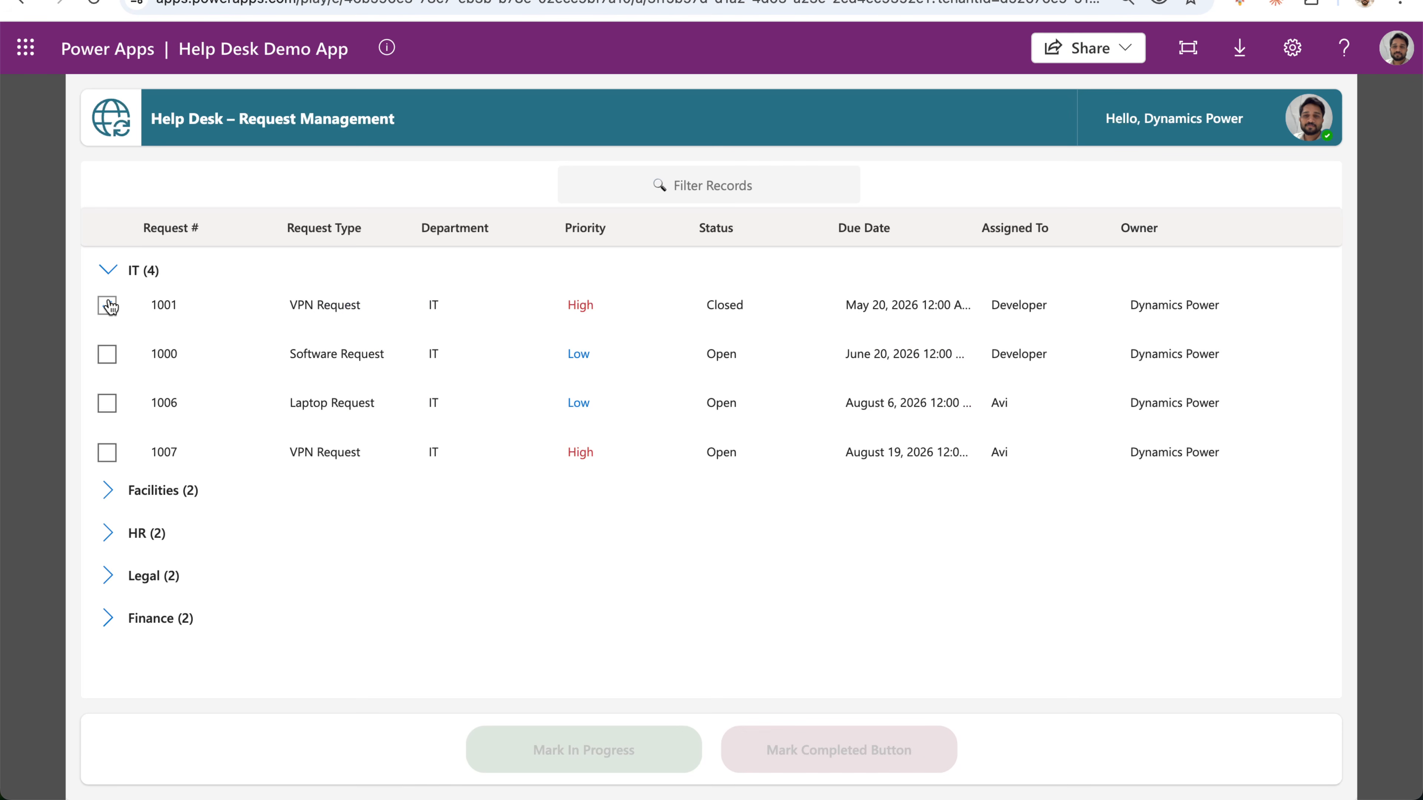
{"action": "left_click", "coordinate": [110, 306]}
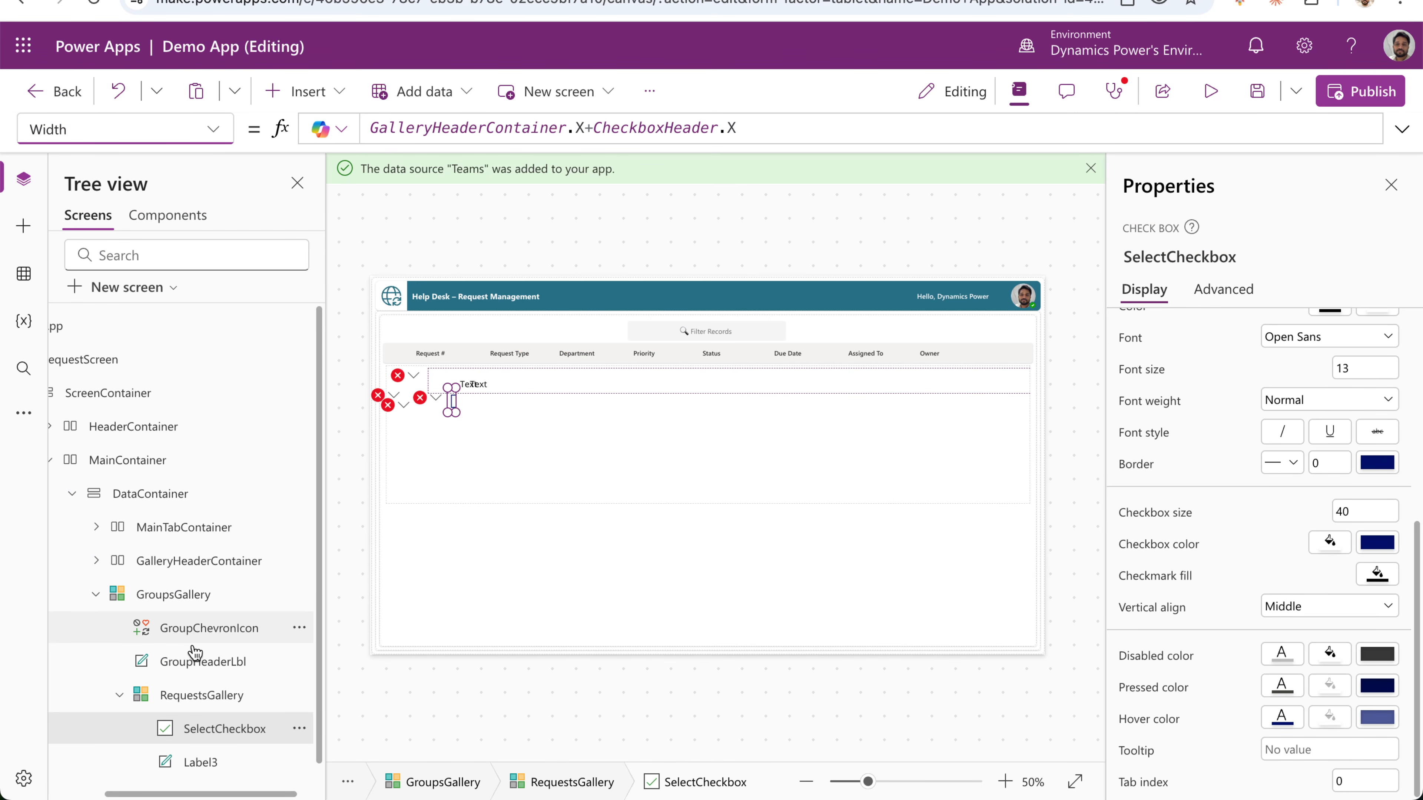
Set the OnCheck property of SelectCheckbox to Remove(colSelectedItems, LookUp(colSelectedItems, 'Request number' = ThisItem.'Request number')).
{"action": "left_click", "coordinate": [213, 130]}
{"action": "scroll", "coordinate": [108, 659], "scroll_direction": "up", "scroll_amount": 2}
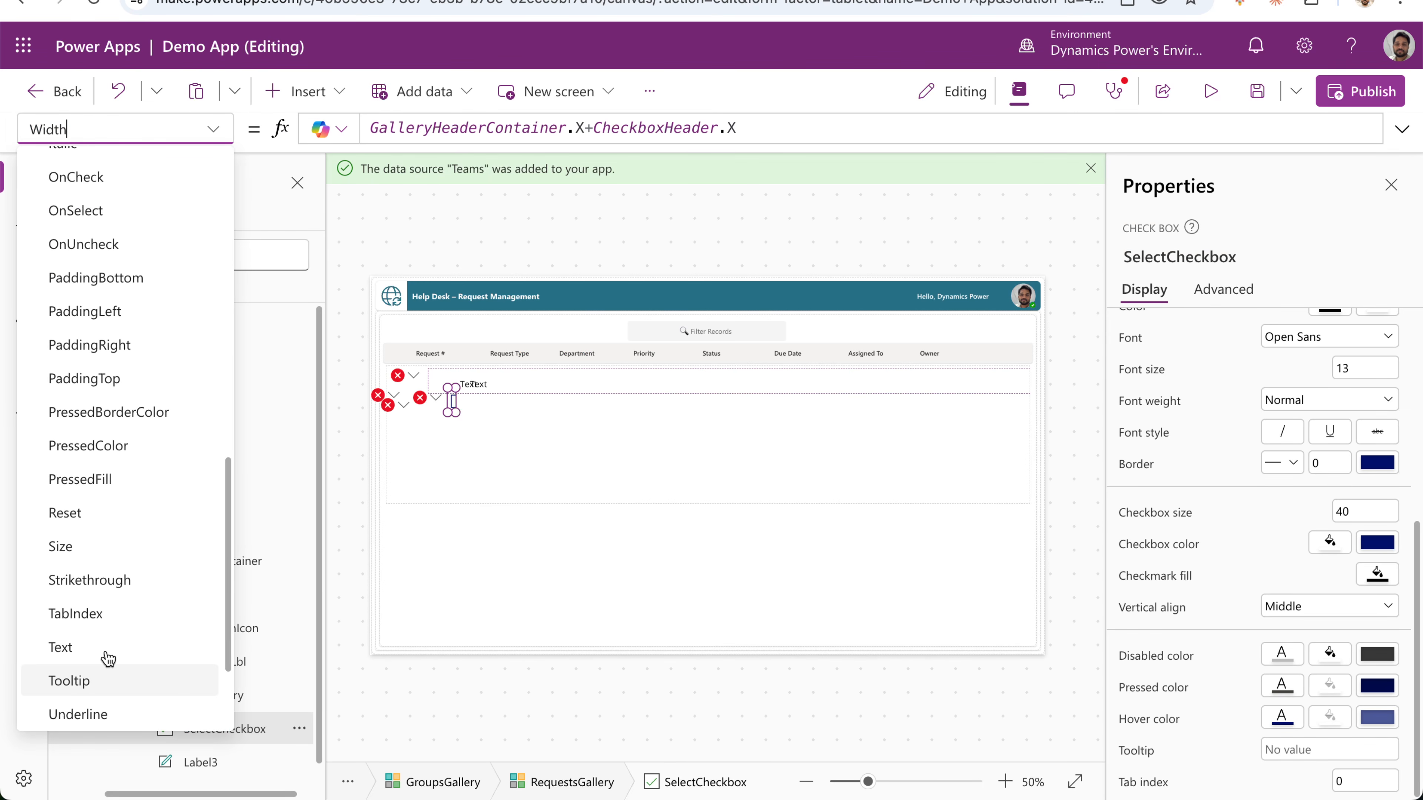
{"action": "scroll", "coordinate": [98, 332], "scroll_direction": "up", "scroll_amount": 2}
{"action": "left_click", "coordinate": [92, 253]}
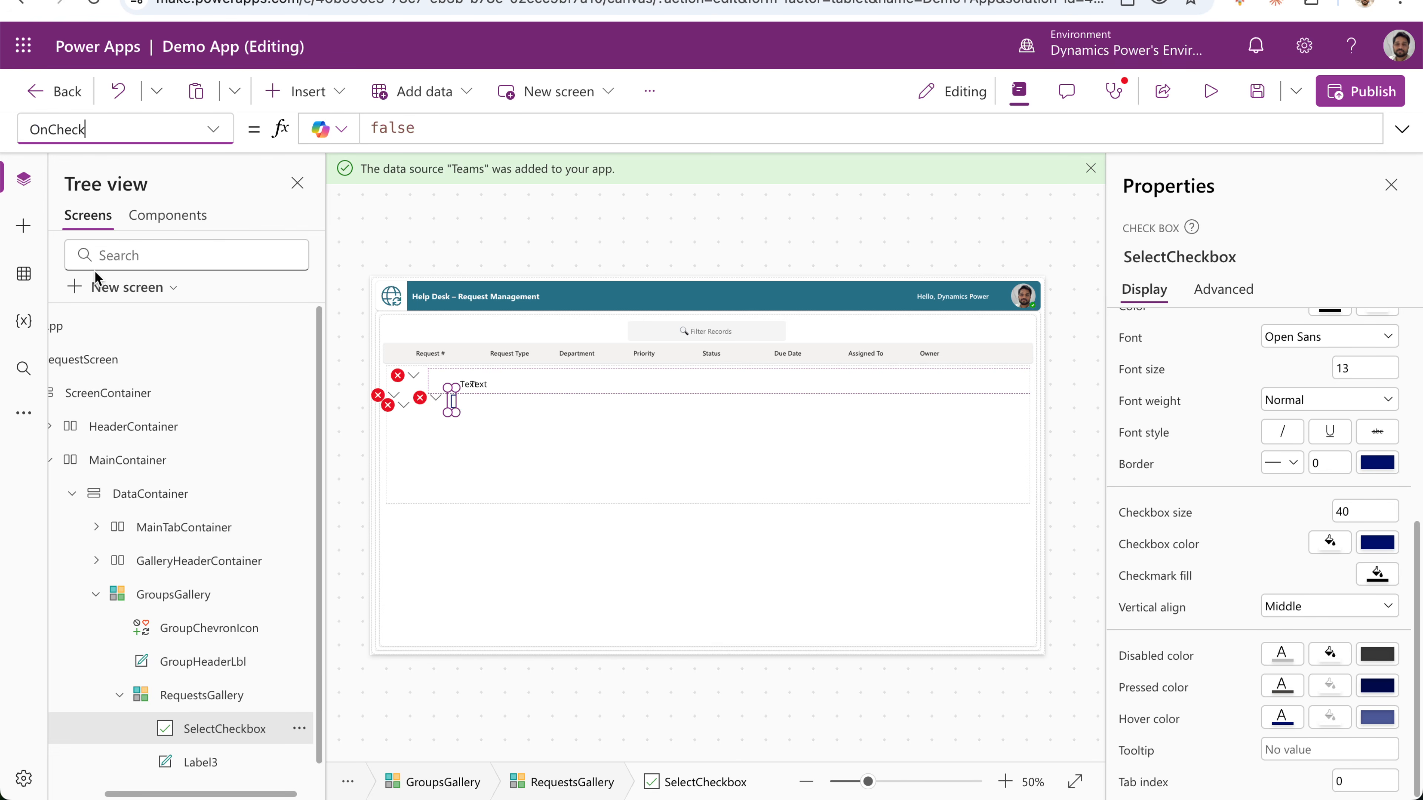
{"action": "key", "text": "super+Tab"}
{"action": "double_click", "coordinate": [394, 127]}
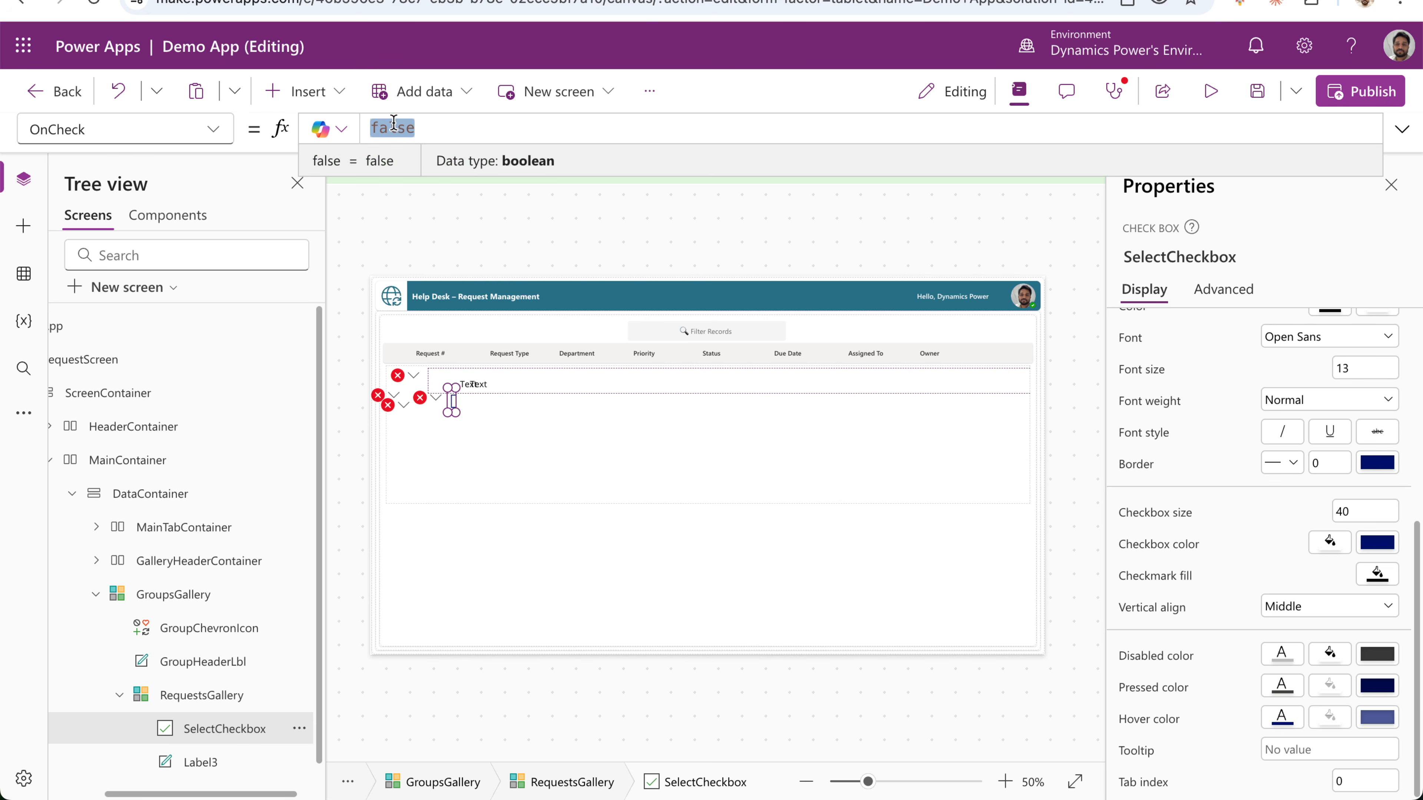
{"action": "key", "text": "ctrl+v"}
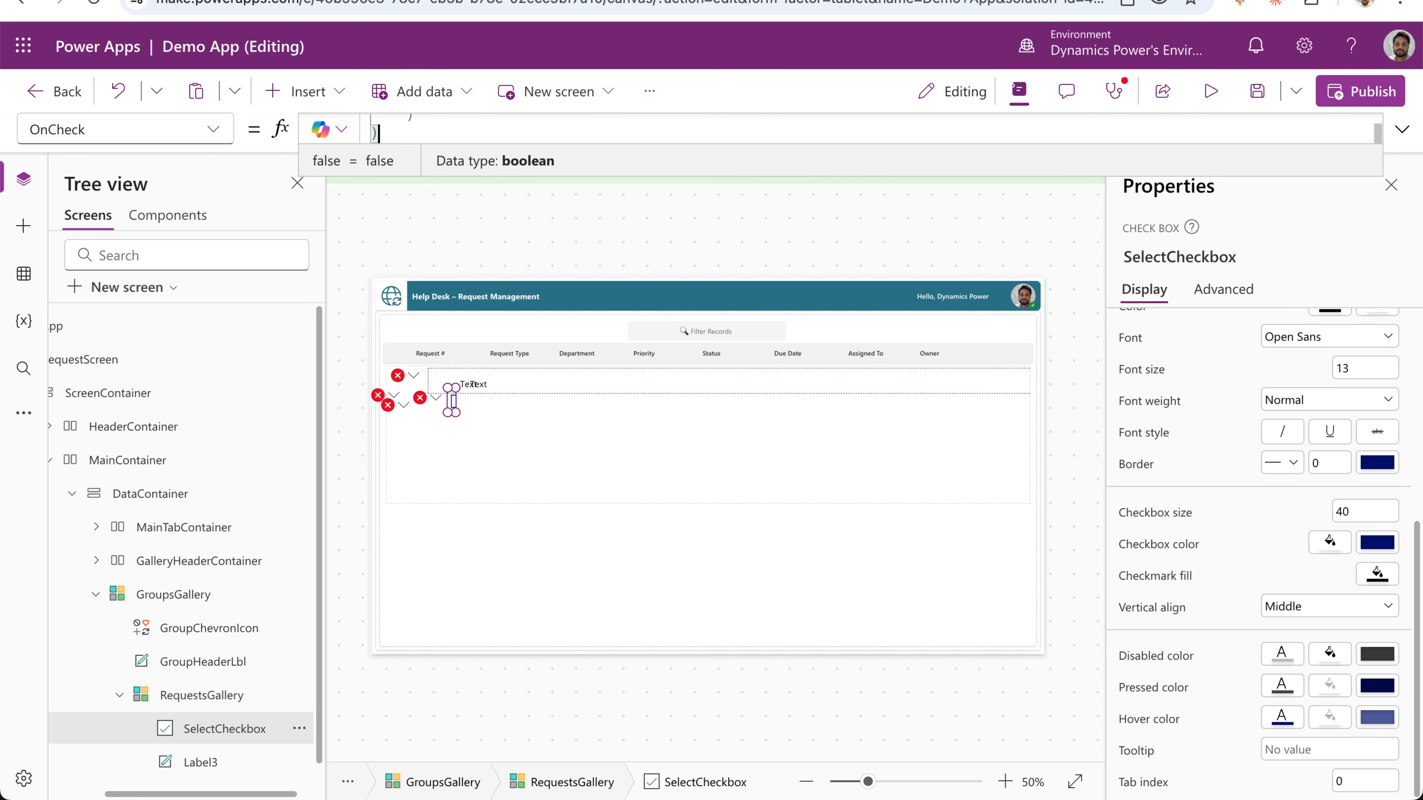
{"action": "left_click_drag", "start_coordinate": [541, 146], "coordinate": [549, 431]}
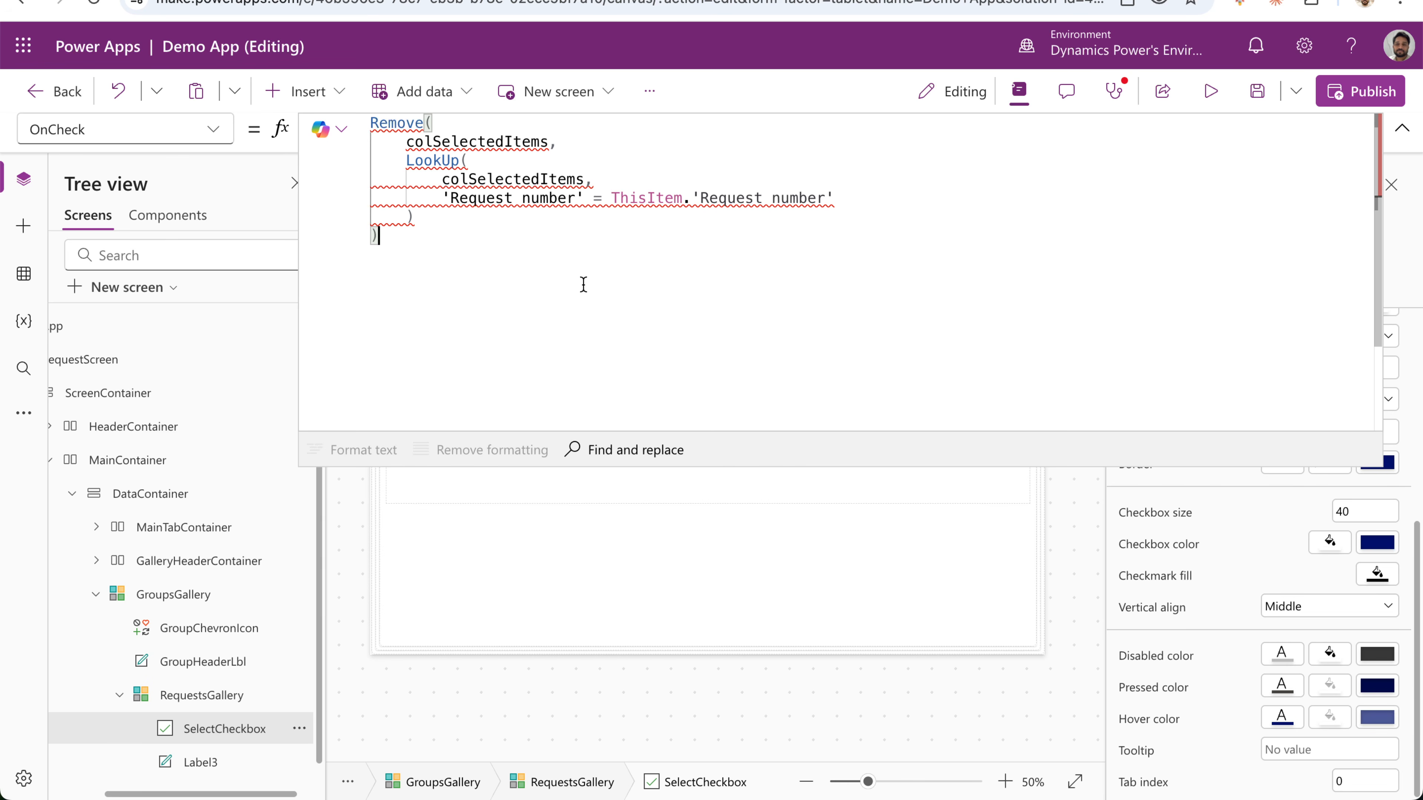
Set the OnUncheck property of SelectCheckbox to Remove(colSelectedItems, LookUp(colSelectedItems, 'Request number' = ThisItem.'Request number')).
{"action": "left_click", "coordinate": [211, 131]}
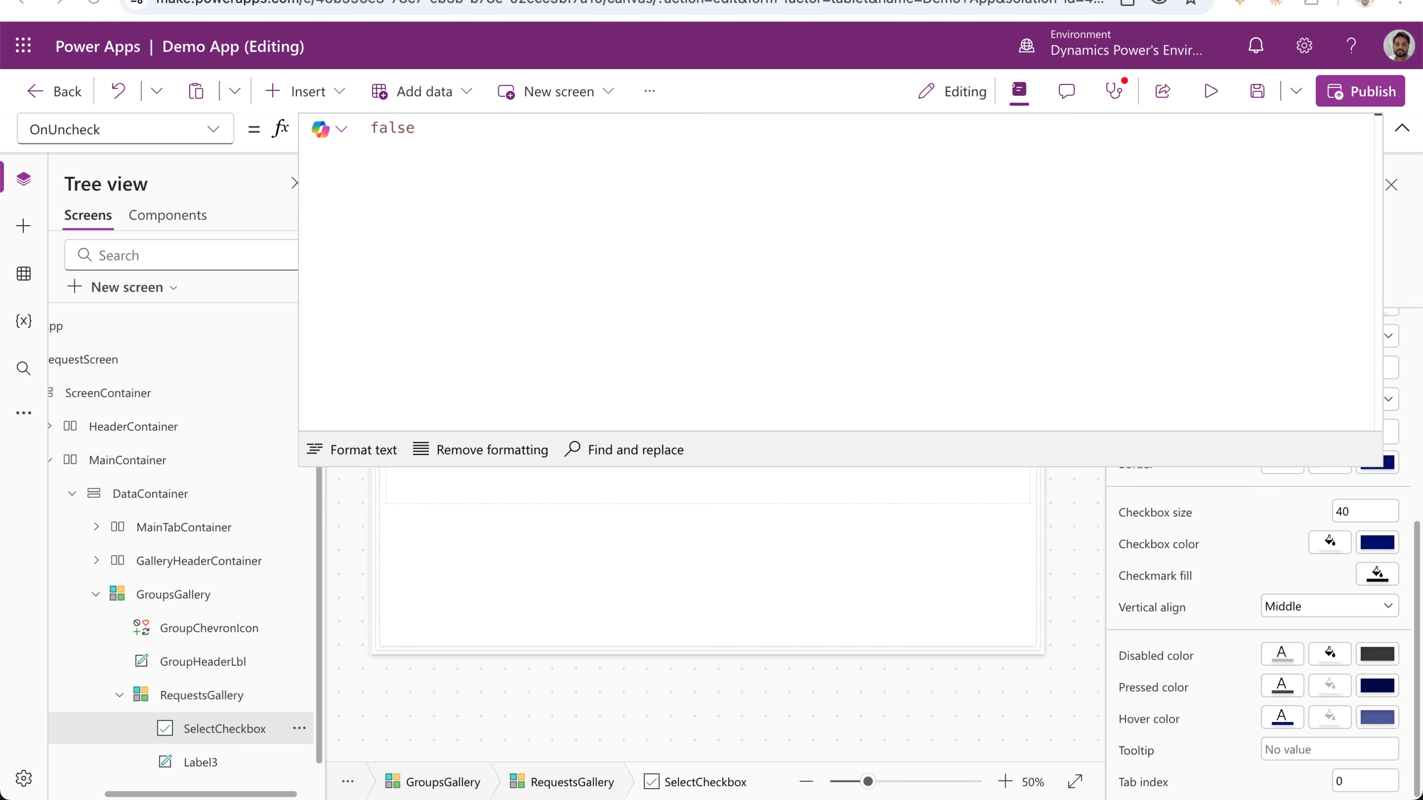
{"action": "double_click", "coordinate": [383, 128]}
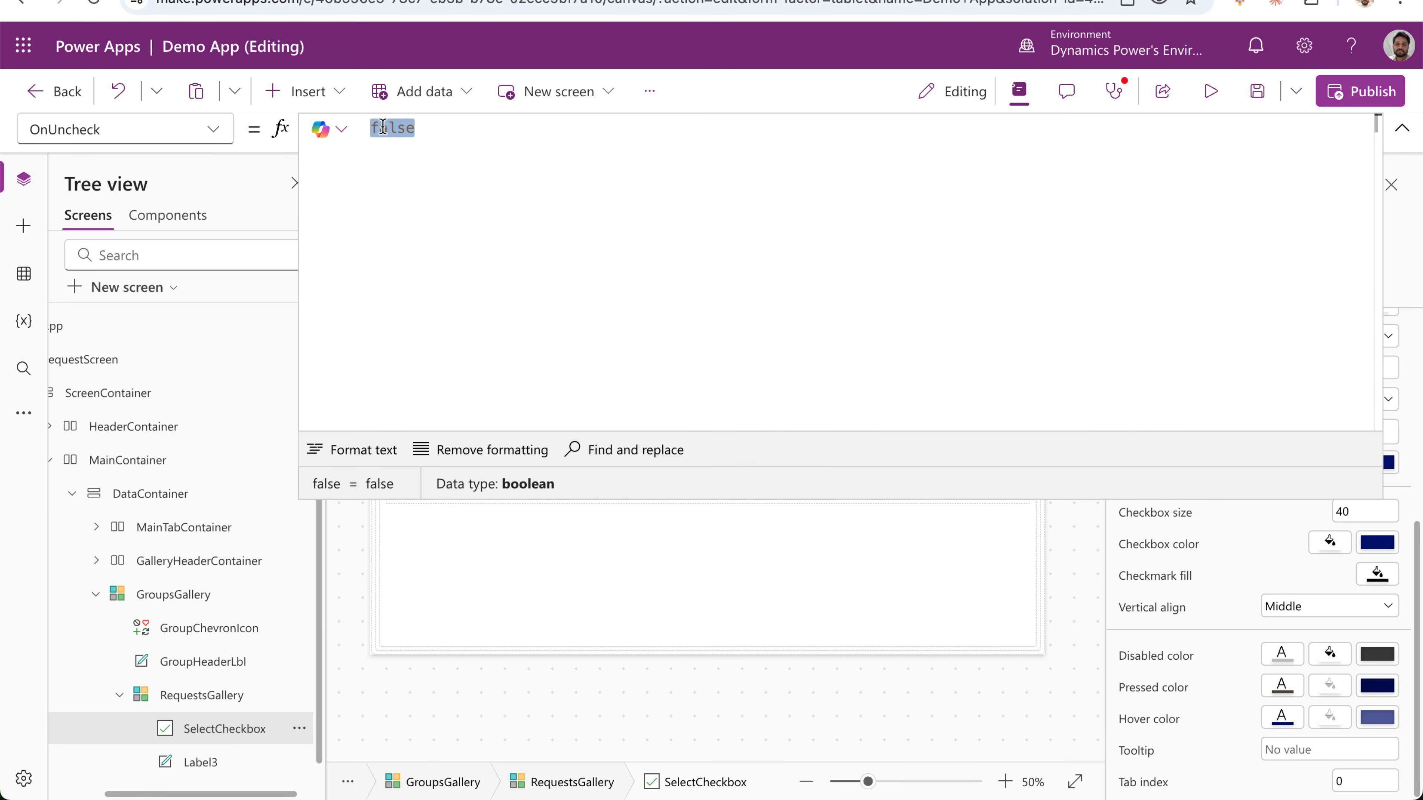
{"action": "type", "text": "Remove(     colSelectedItems,     LookUp(         colSelectedItems,         'Request number' = ThisItem.'Request number'     ) )"}
Reopen the OnCheck formula of SelectCheckbox to review it.
{"action": "left_click", "coordinate": [213, 130]}
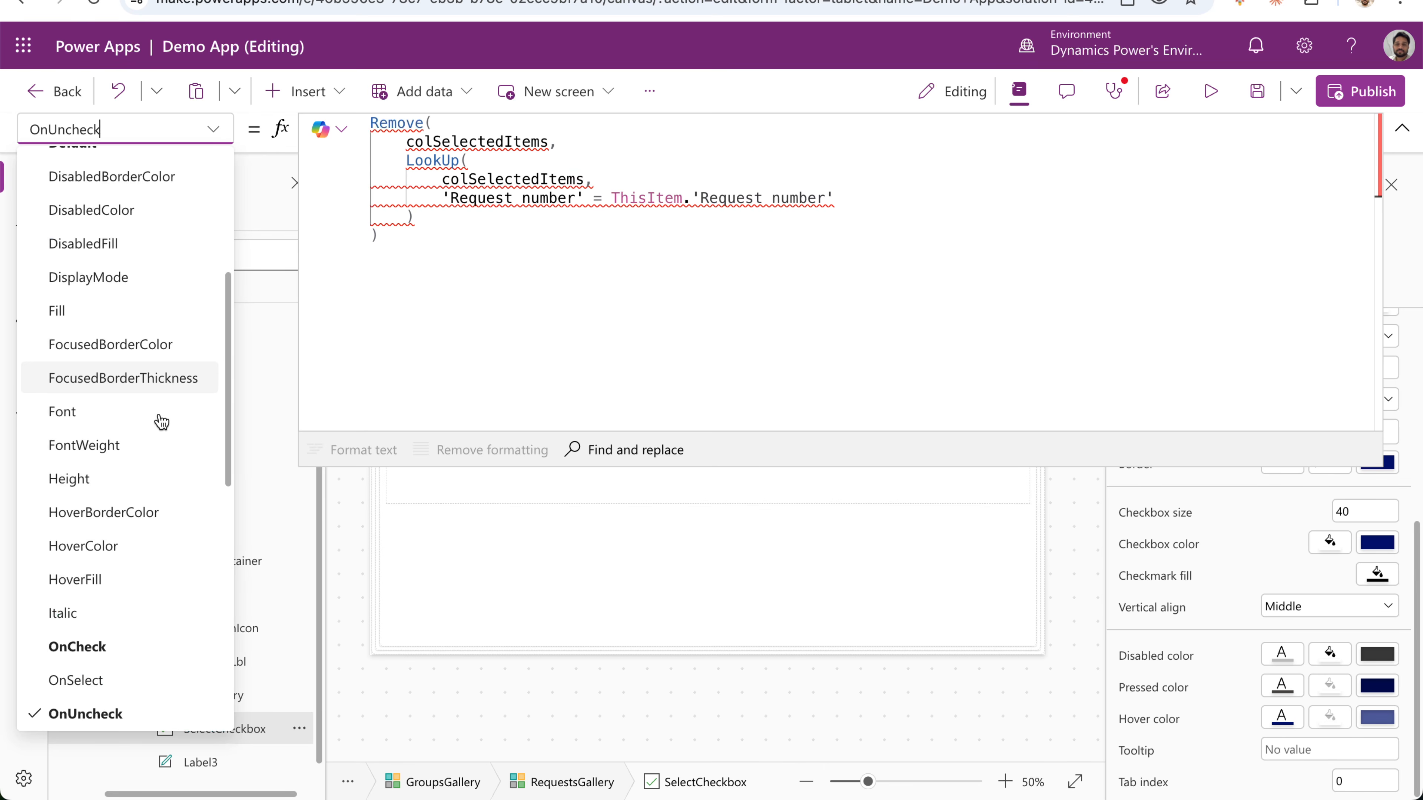
{"action": "left_click", "coordinate": [77, 646]}
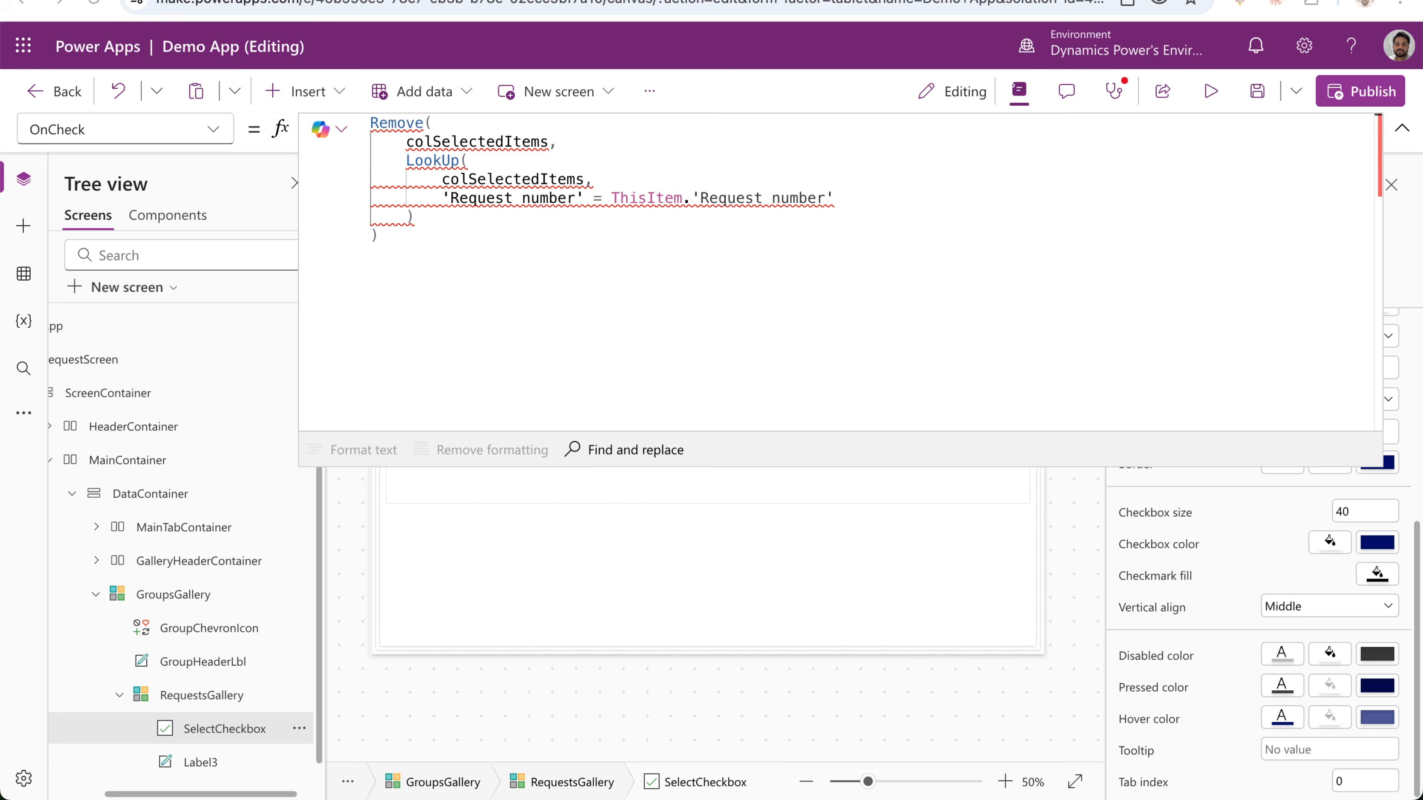
{"action": "left_click", "coordinate": [584, 149]}
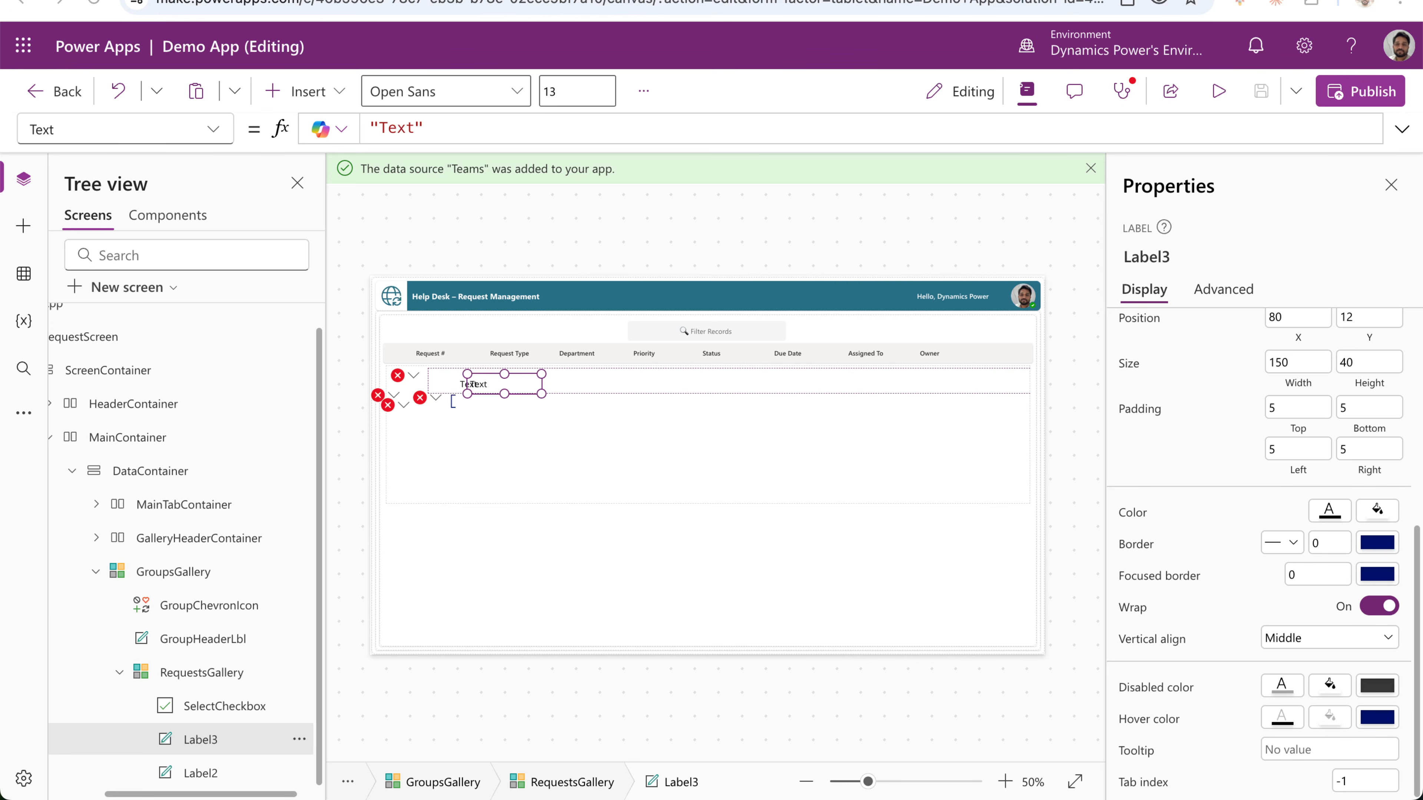
Rename Label3 in RequestsGallery as RequestNUmberLbl.
{"action": "right_click", "coordinate": [225, 742]}
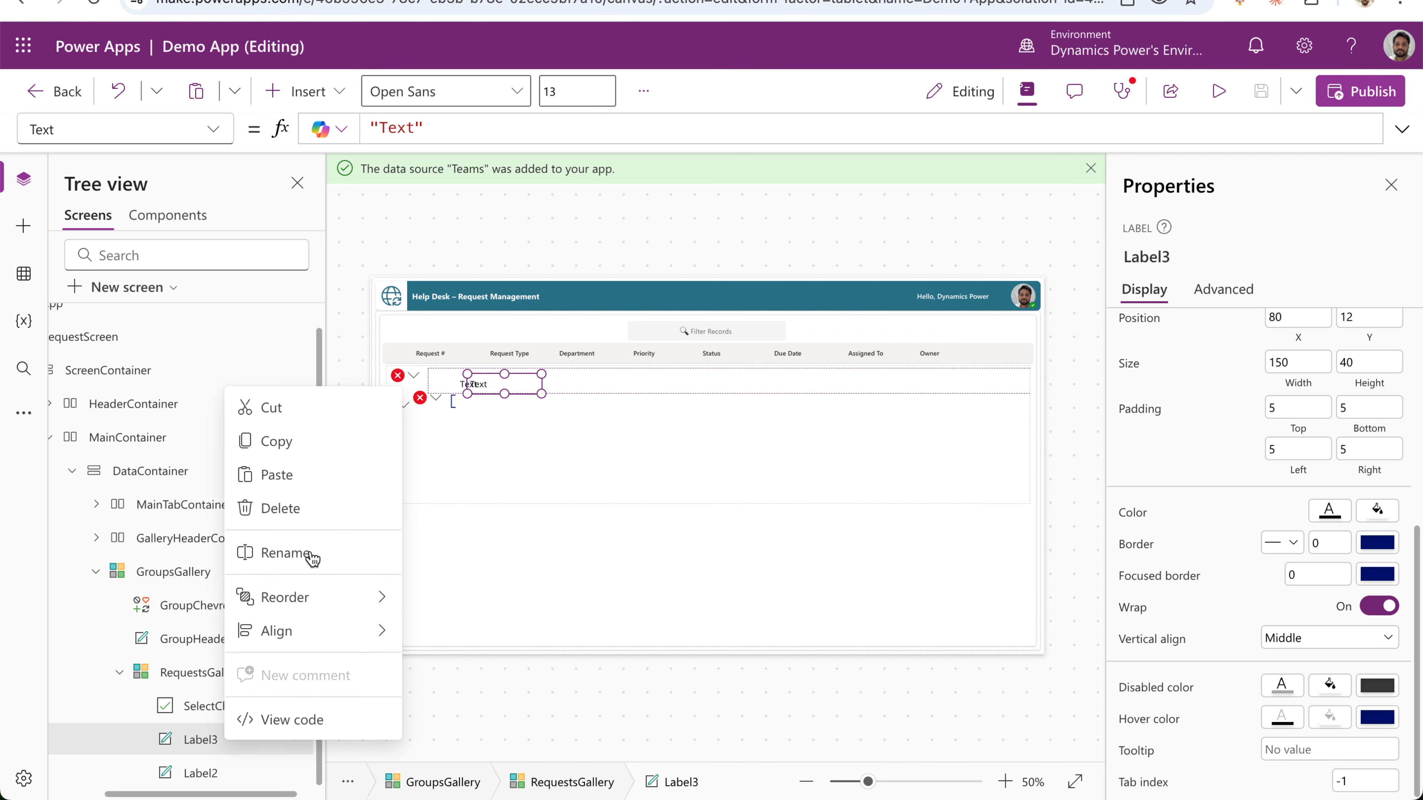
{"action": "left_click", "coordinate": [312, 557]}
{"action": "type", "text": "Re"}
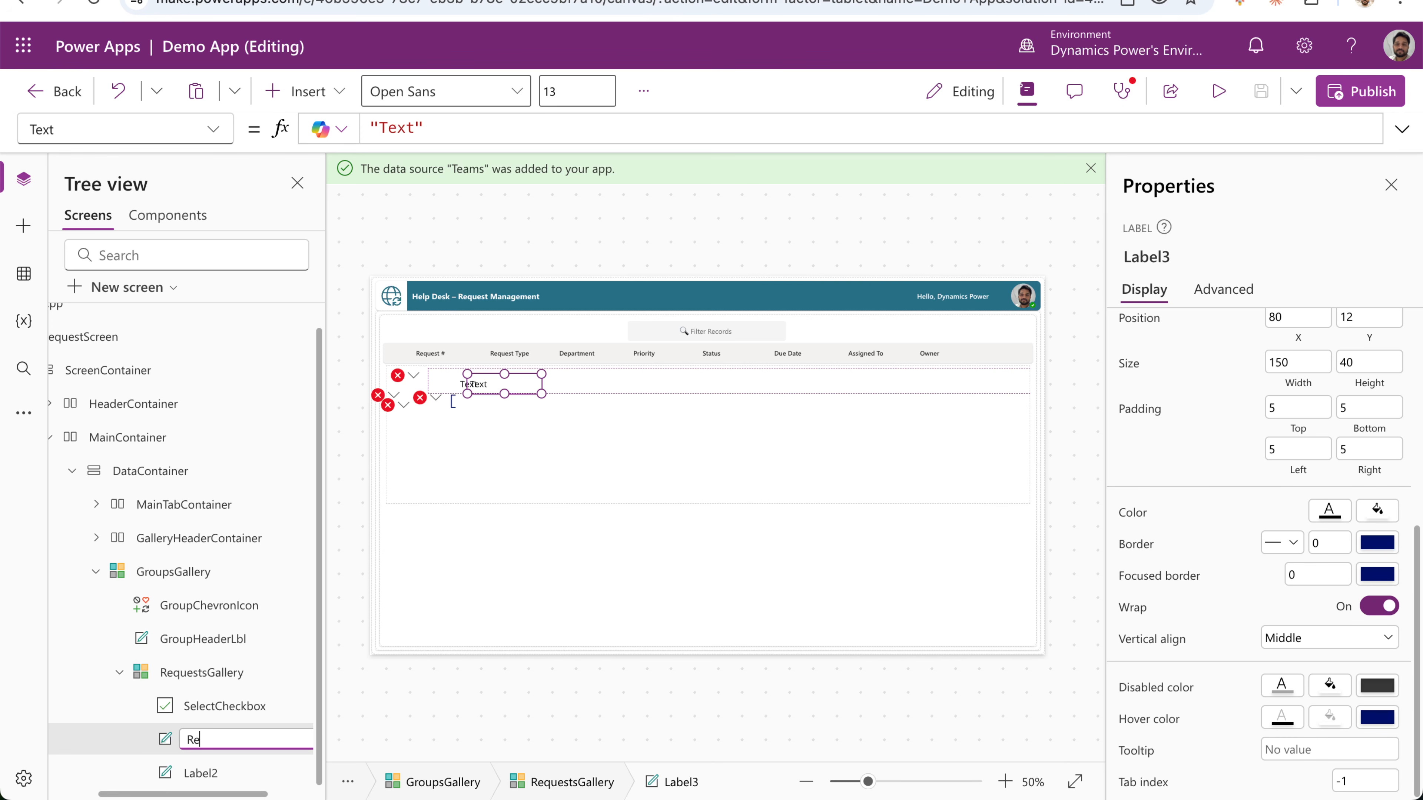
{"action": "type", "text": "questNUmberLbl"}
{"action": "key", "text": "Return"}
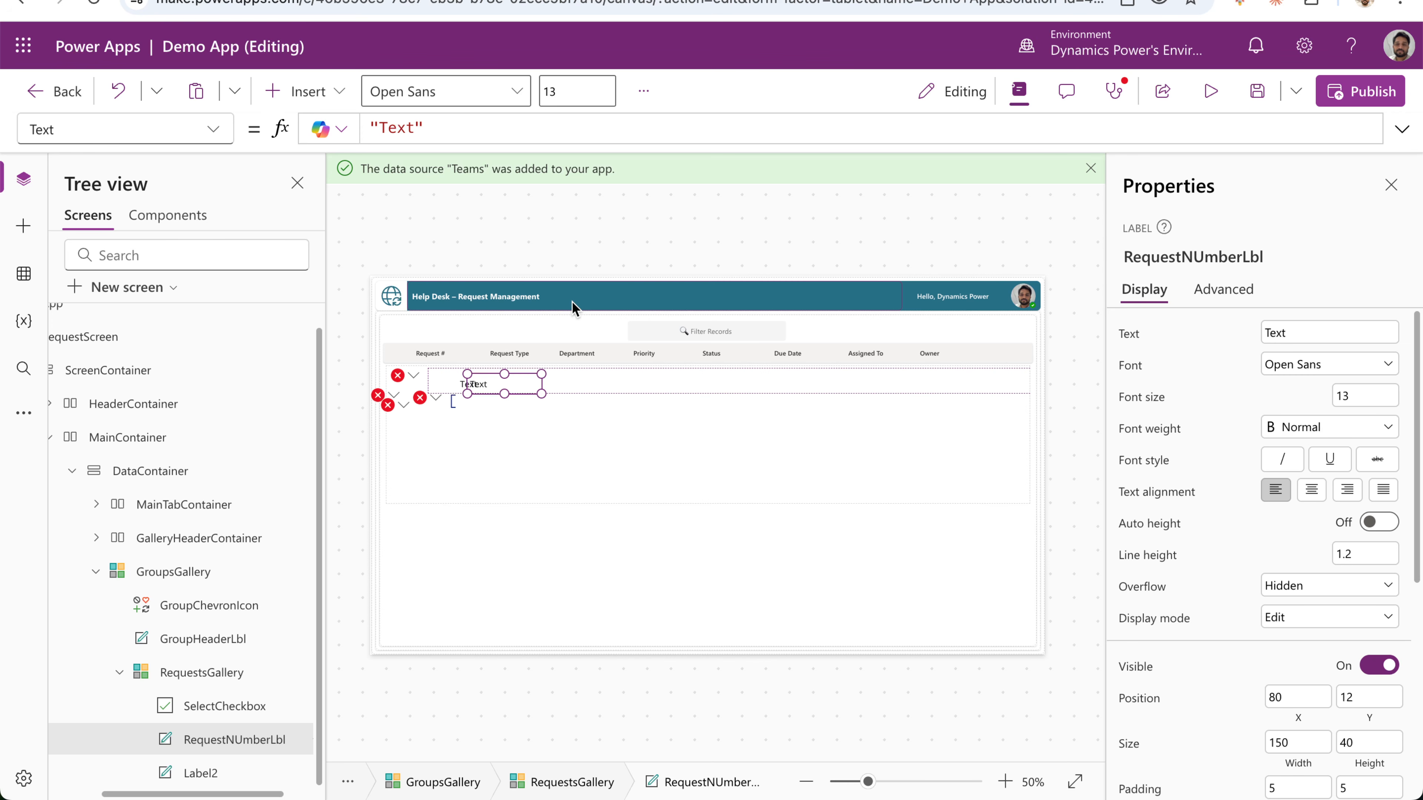
Set the Text property of RequestNUmberLbl to ThisItem.'Request number'.
{"action": "left_click", "coordinate": [459, 135]}
{"action": "key", "text": "super+a"}
{"action": "type", "text": "This"}
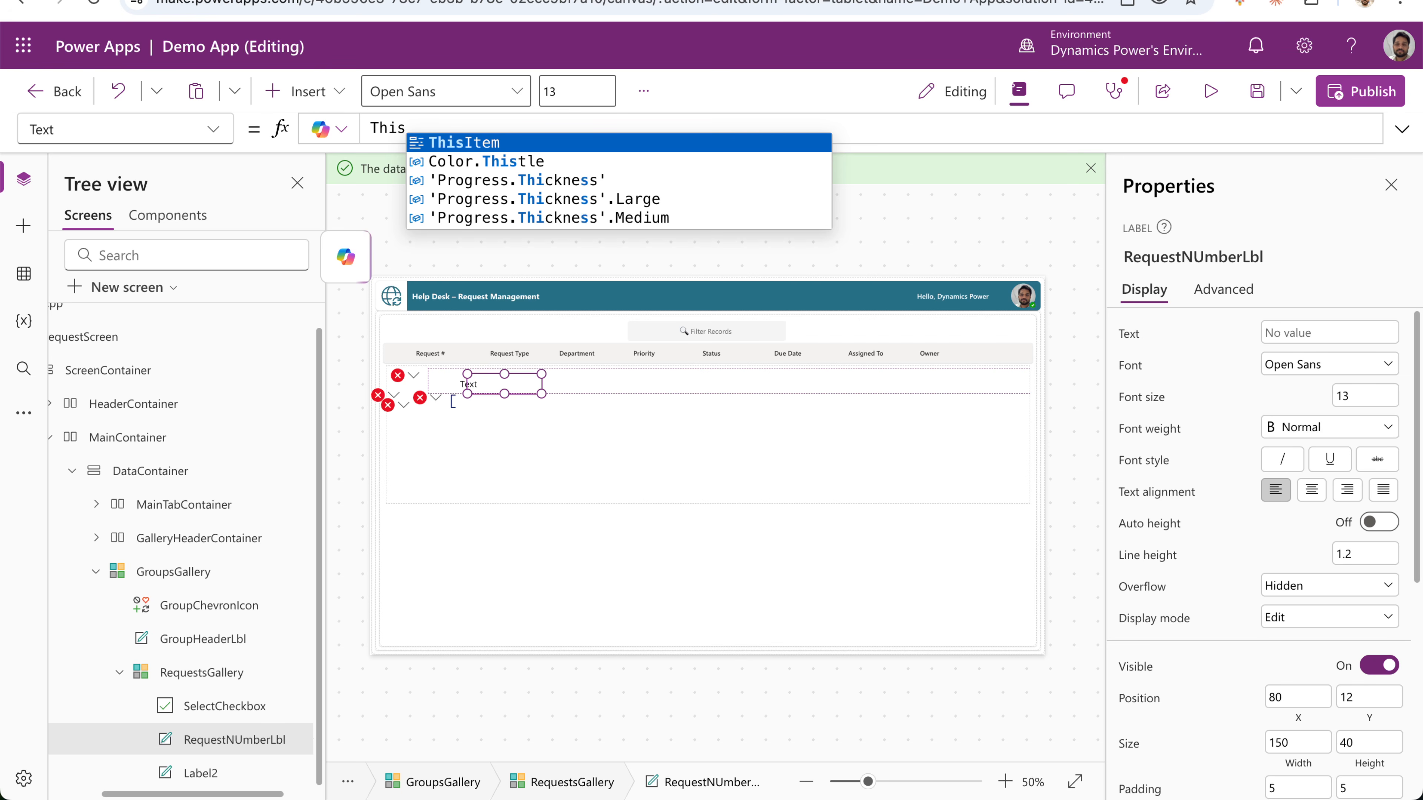
{"action": "key", "text": "Tab"}
{"action": "type", "text": "."}
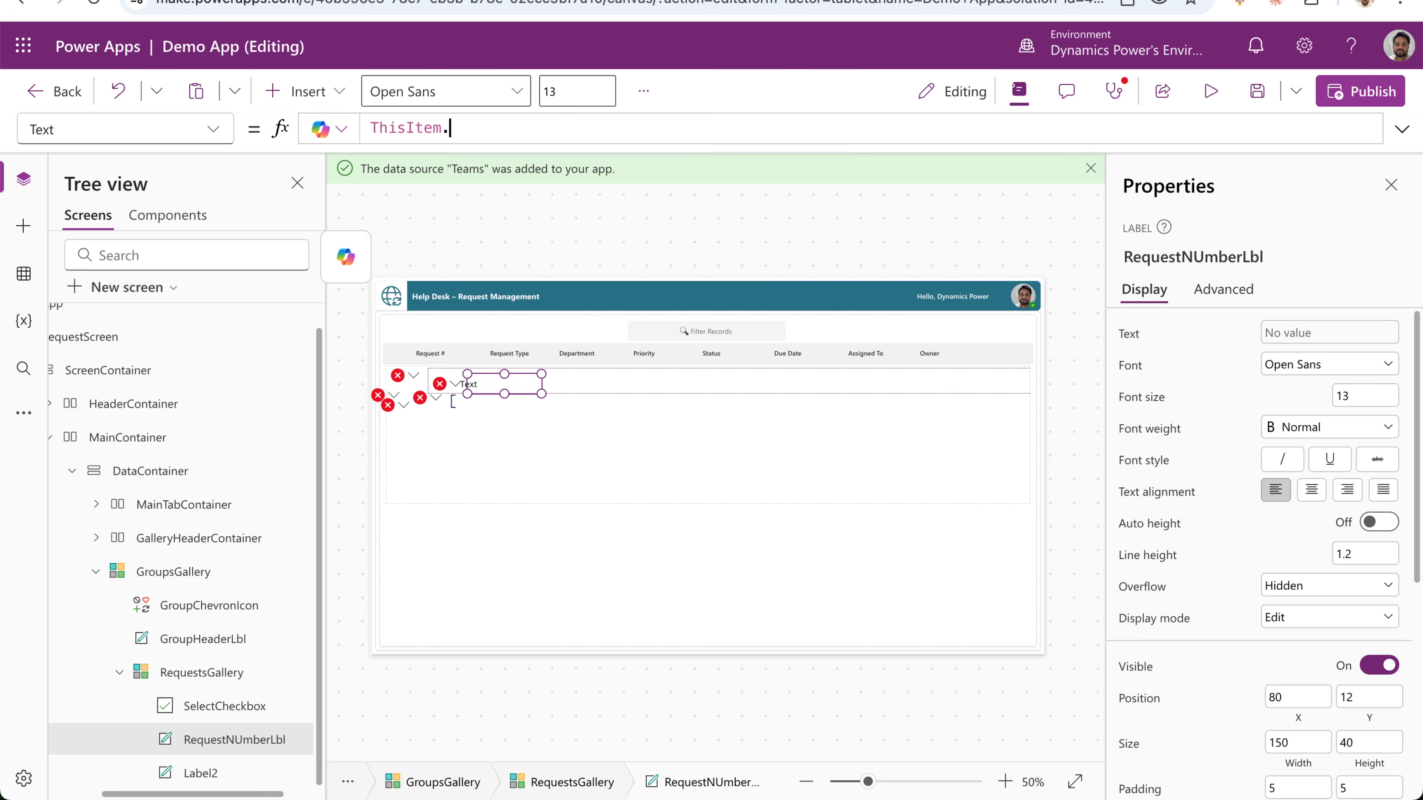
{"action": "type", "text": "Req"}
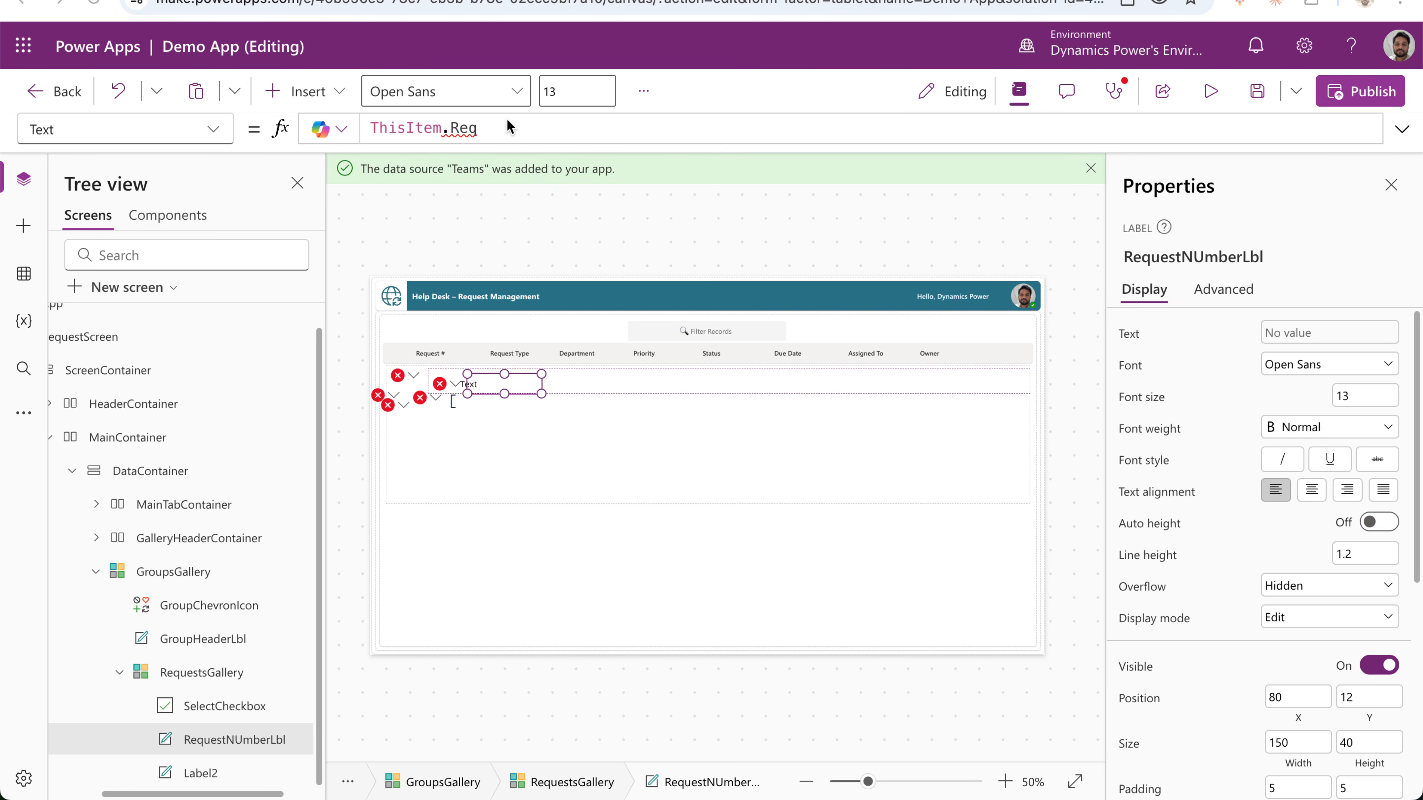
{"action": "type", "text": "uest n"}
{"action": "key", "text": "BackSpace"}
{"action": "key", "text": "BackSpace"}
{"action": "key", "text": "BackSpace"}
{"action": "key", "text": "BackSpace"}
{"action": "key", "text": "BackSpace"}
{"action": "key", "text": "BackSpace"}
{"action": "key", "text": "BackSpace"}
{"action": "key", "text": "BackSpace"}
{"action": "key", "text": "BackSpace"}
{"action": "key", "text": "BackSpace"}
{"action": "type", "text": "."}
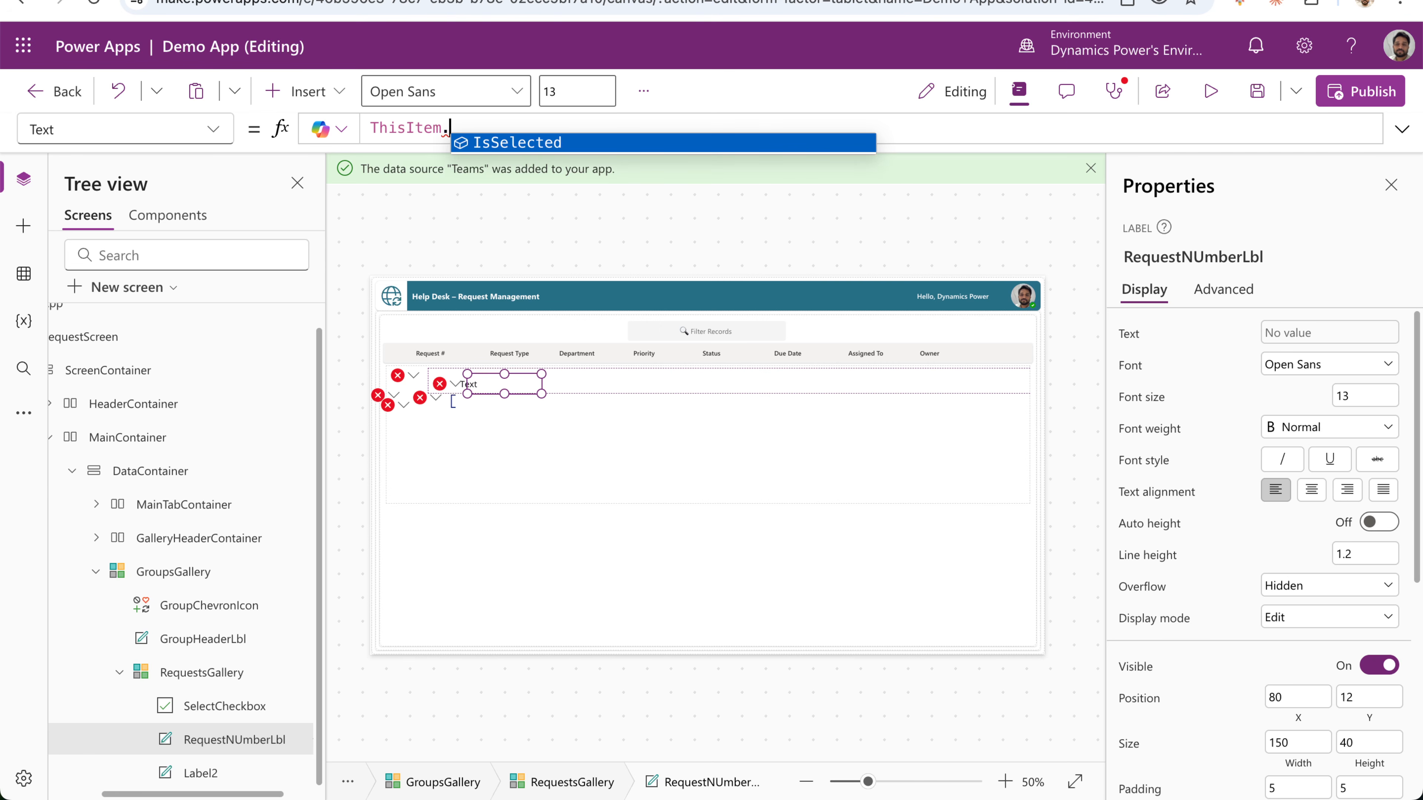
{"action": "type", "text": "'"}
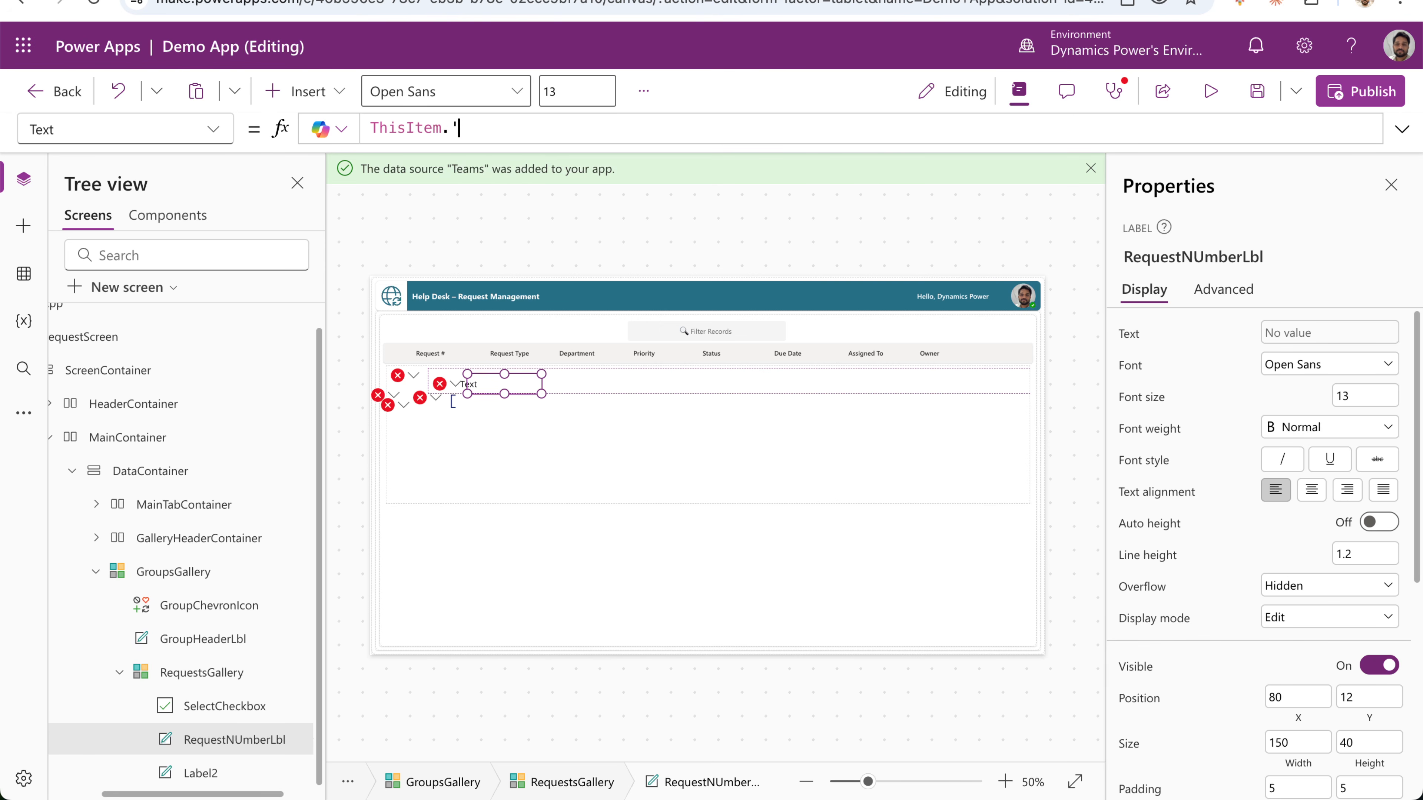
{"action": "type", "text": "Request number'"}
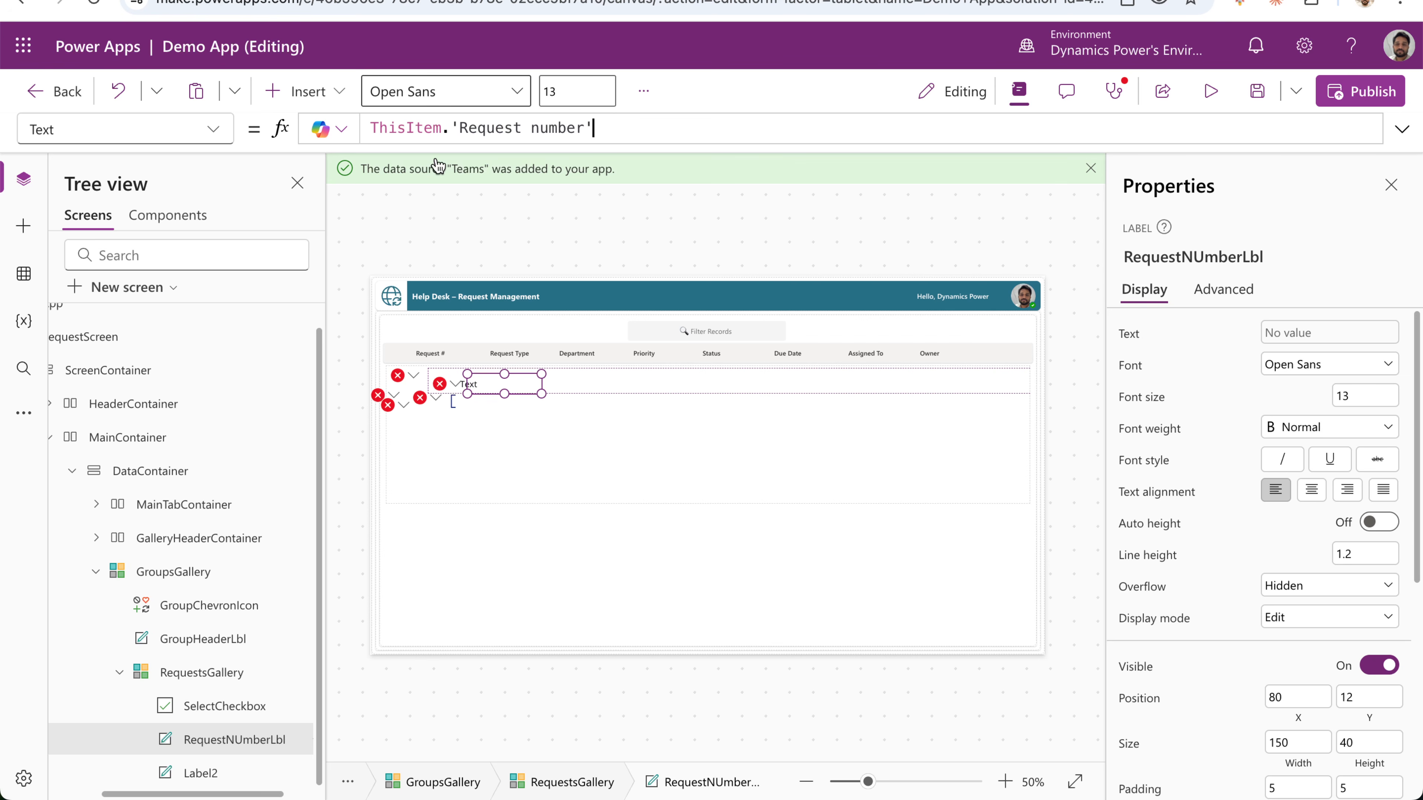
Set the X property of RequestNUmberLbl to GalleryHeaderContainer.X+RequestNumberHeader.X.
{"action": "left_click", "coordinate": [168, 130]}
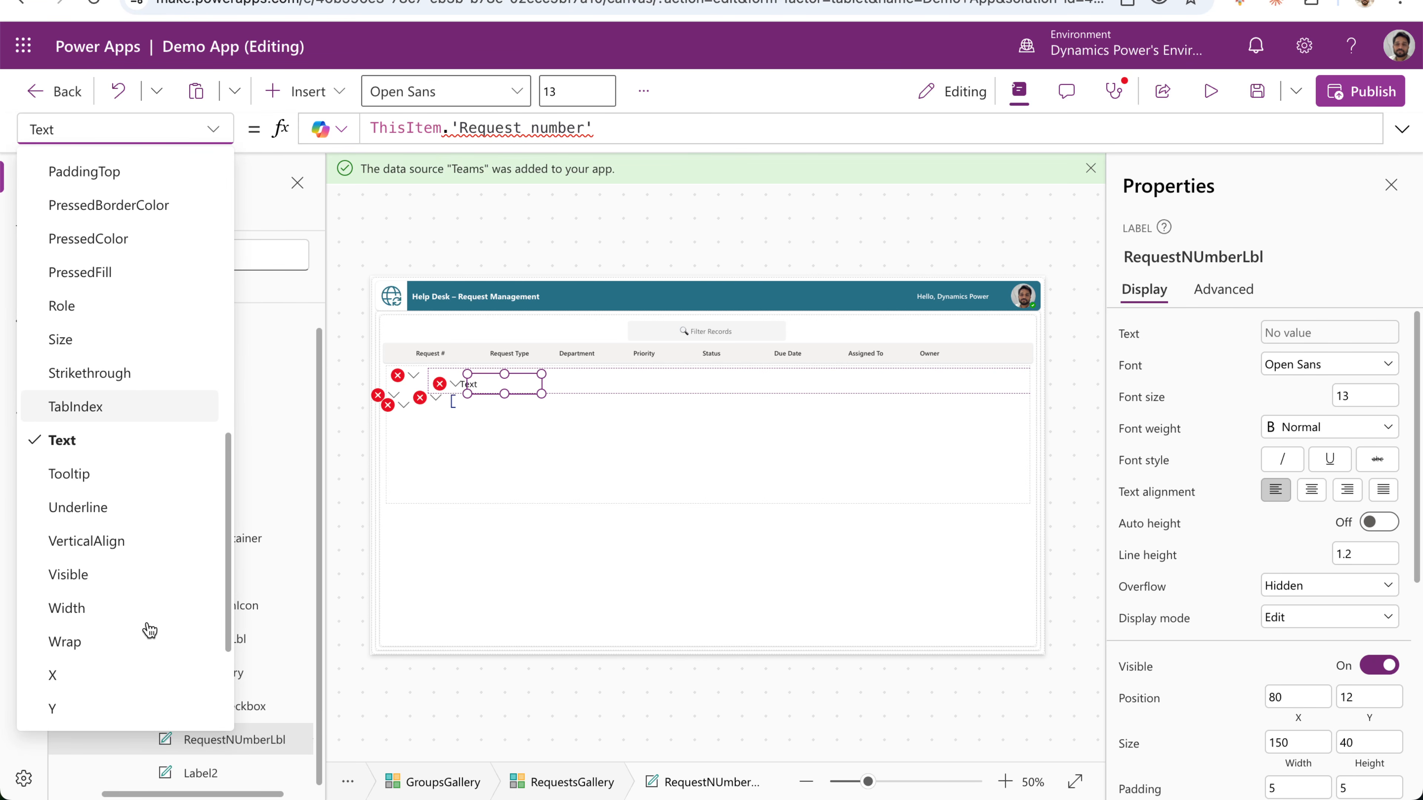
{"action": "left_click", "coordinate": [100, 700]}
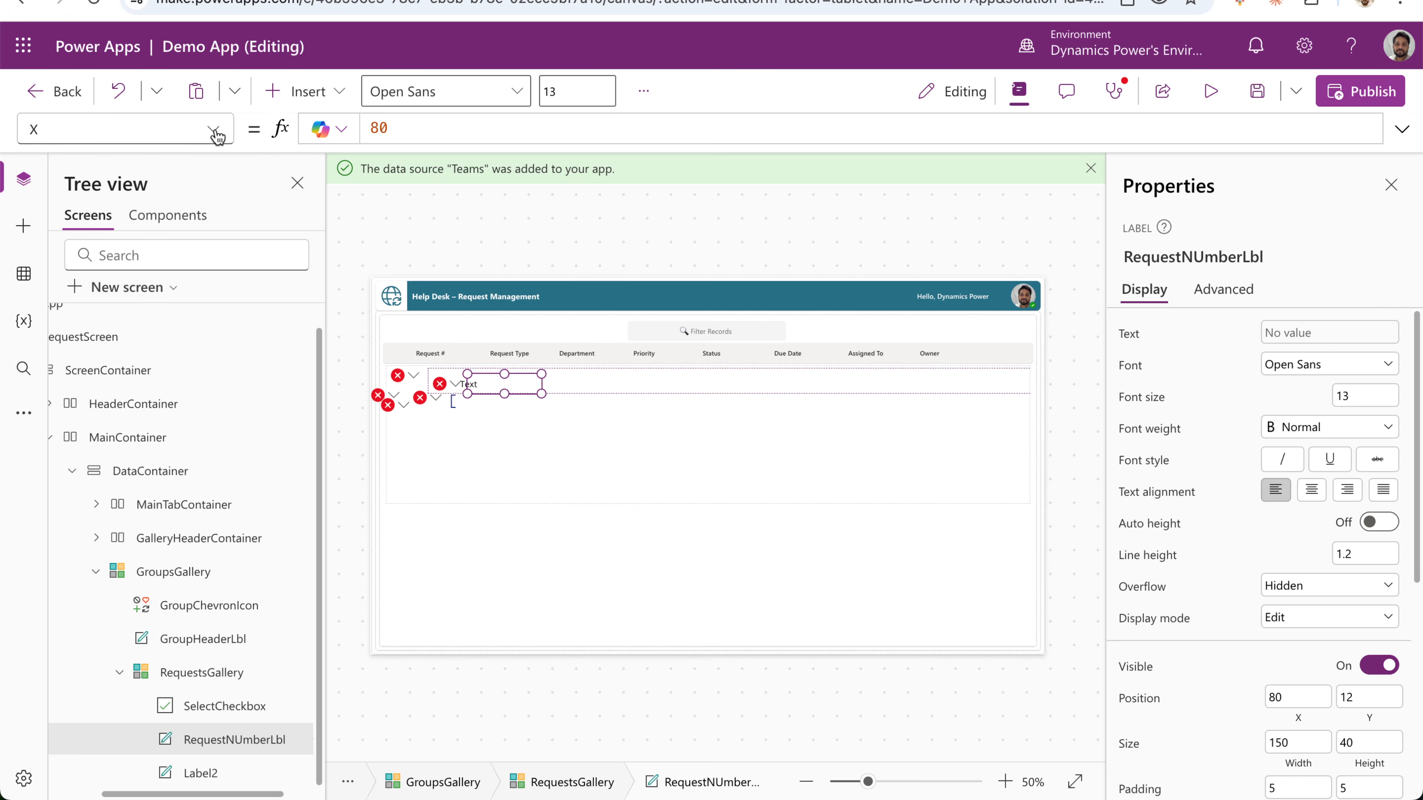
{"action": "left_click", "coordinate": [493, 129]}
{"action": "key", "text": "BackSpace"}
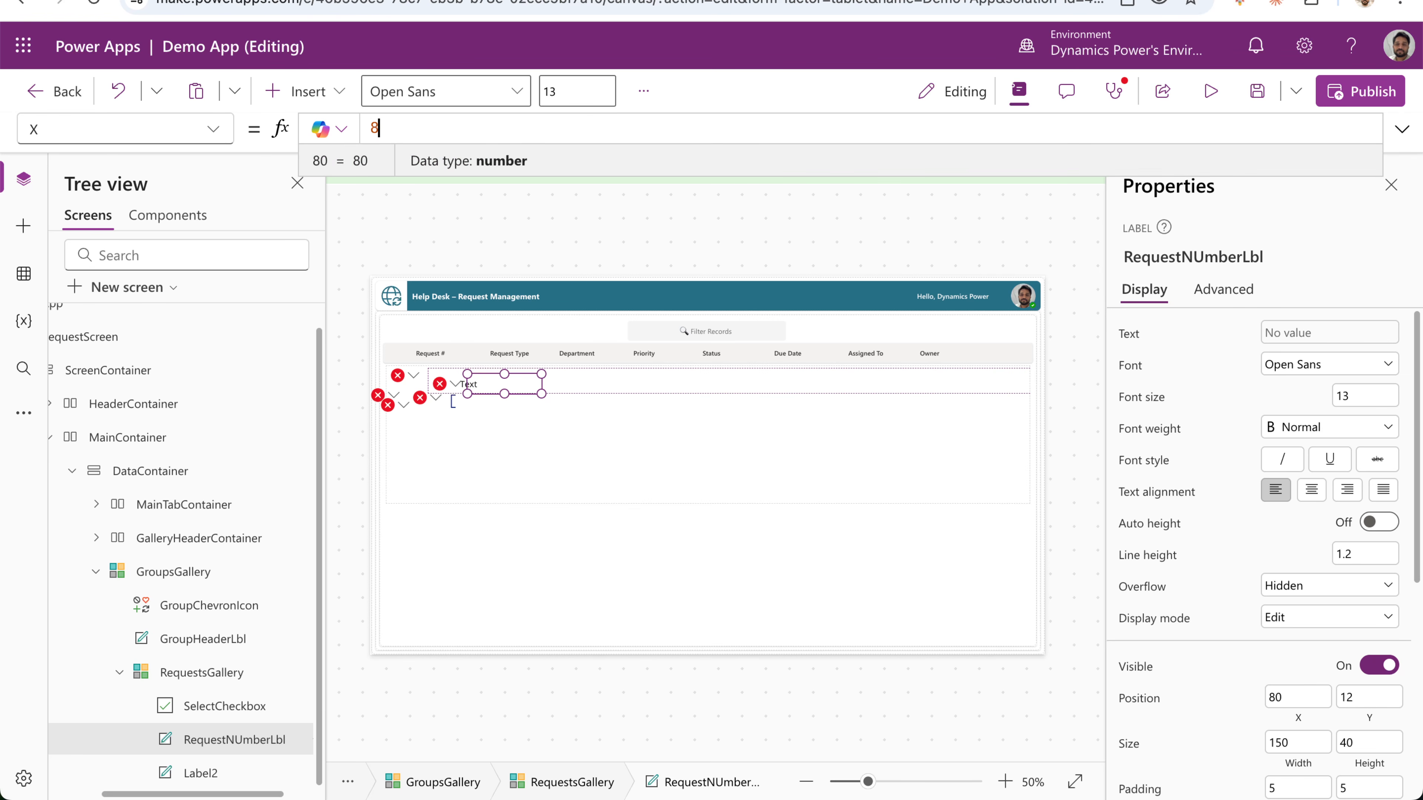
{"action": "key", "text": "BackSpace"}
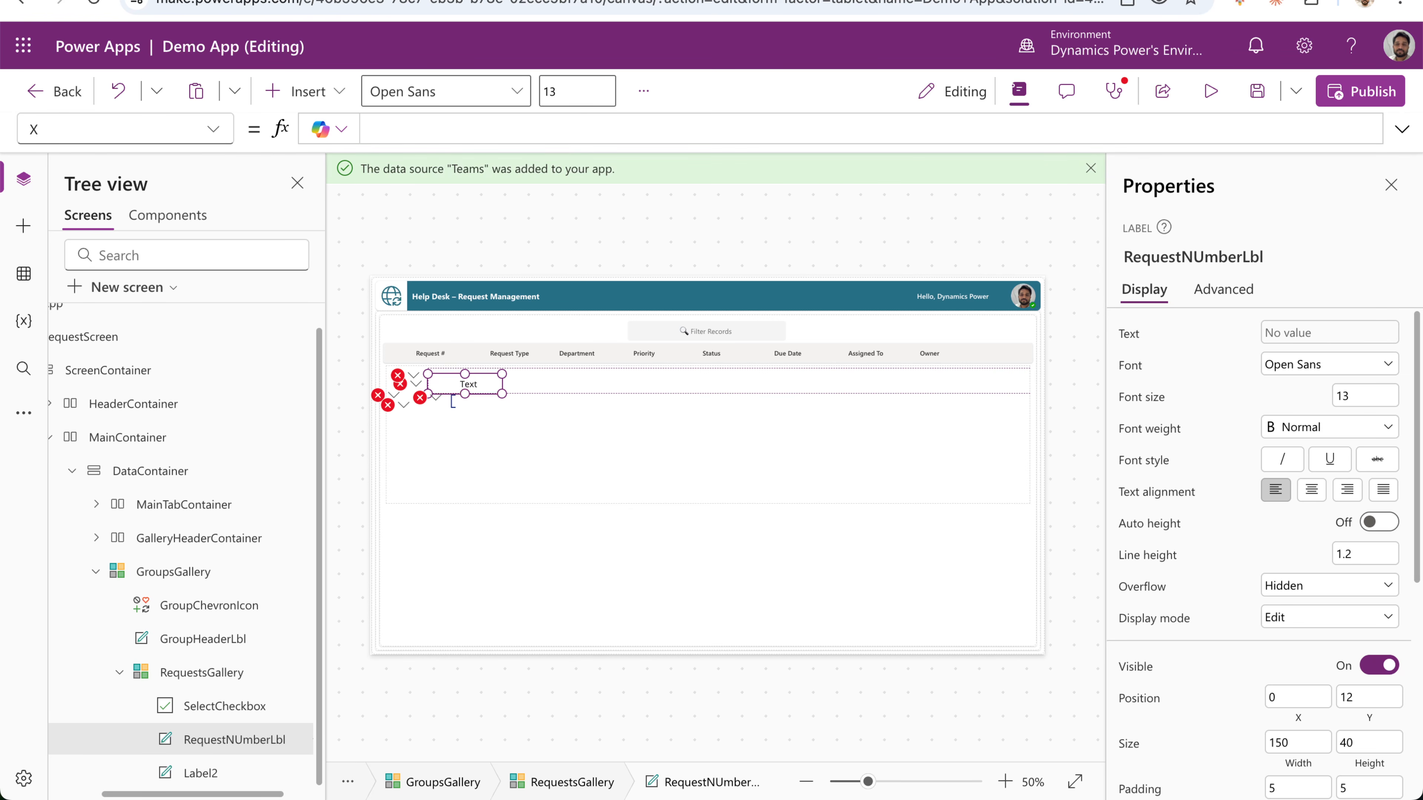
{"action": "type", "text": "Galler"}
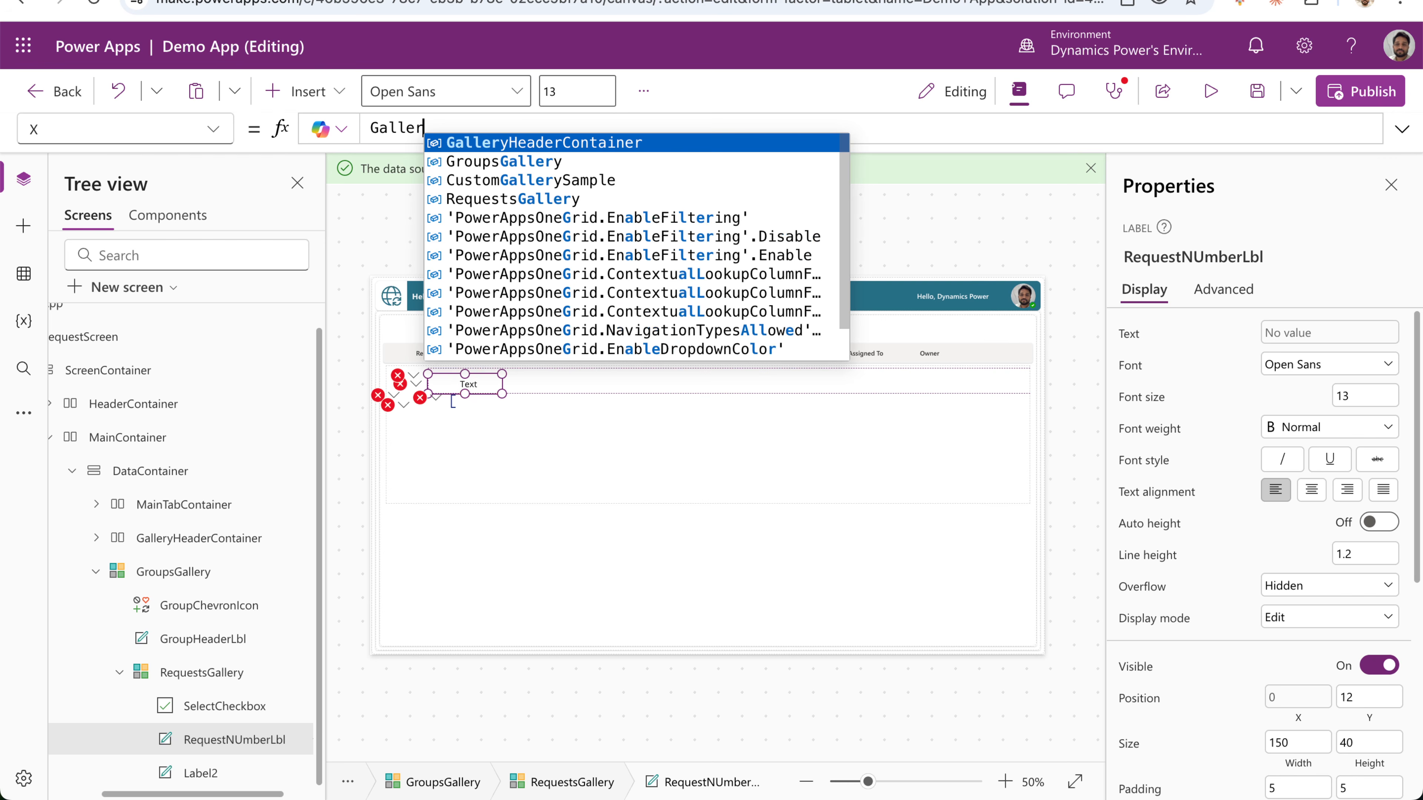
{"action": "type", "text": "y"}
{"action": "left_click", "coordinate": [597, 141]}
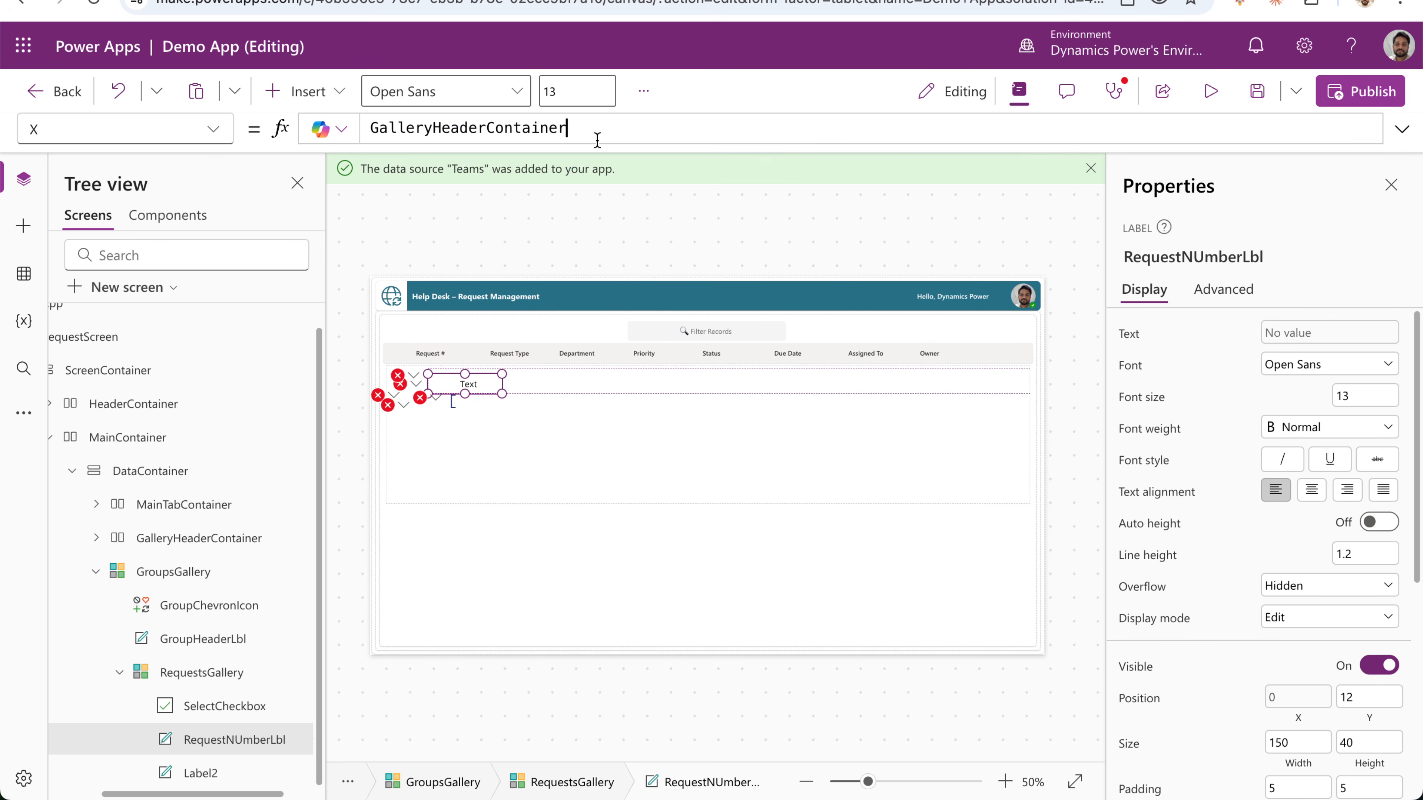
{"action": "type", "text": ".X"}
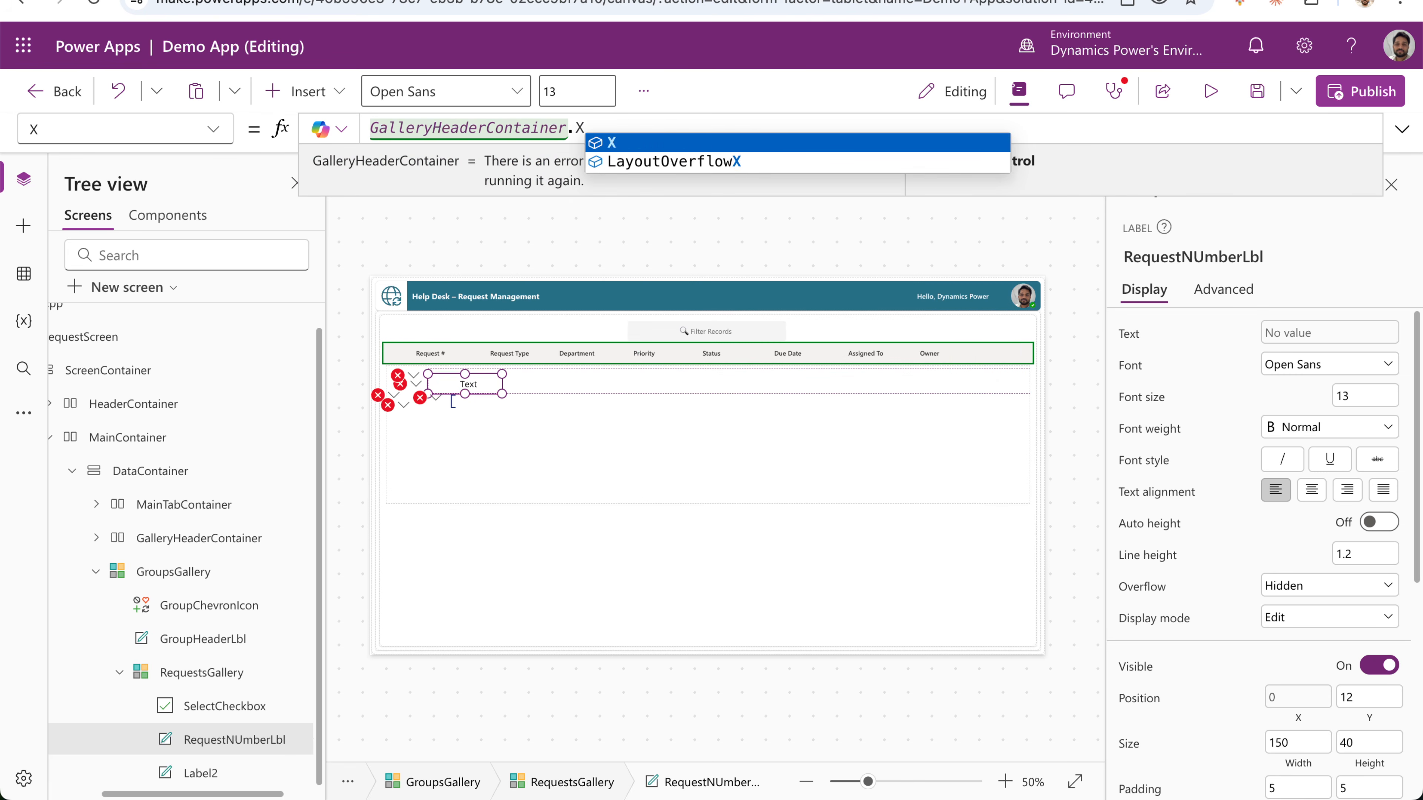
{"action": "type", "text": "+"}
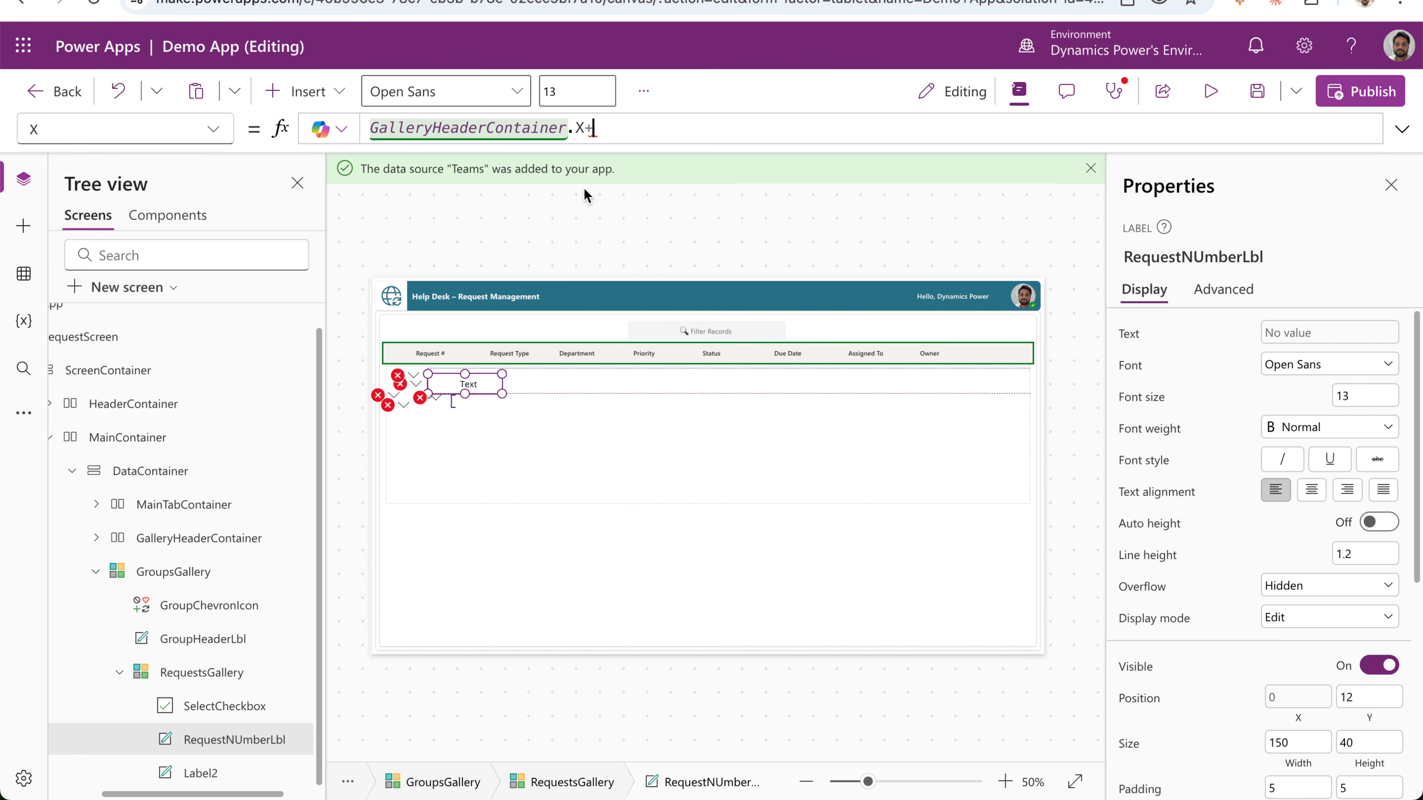
{"action": "type", "text": "Req"}
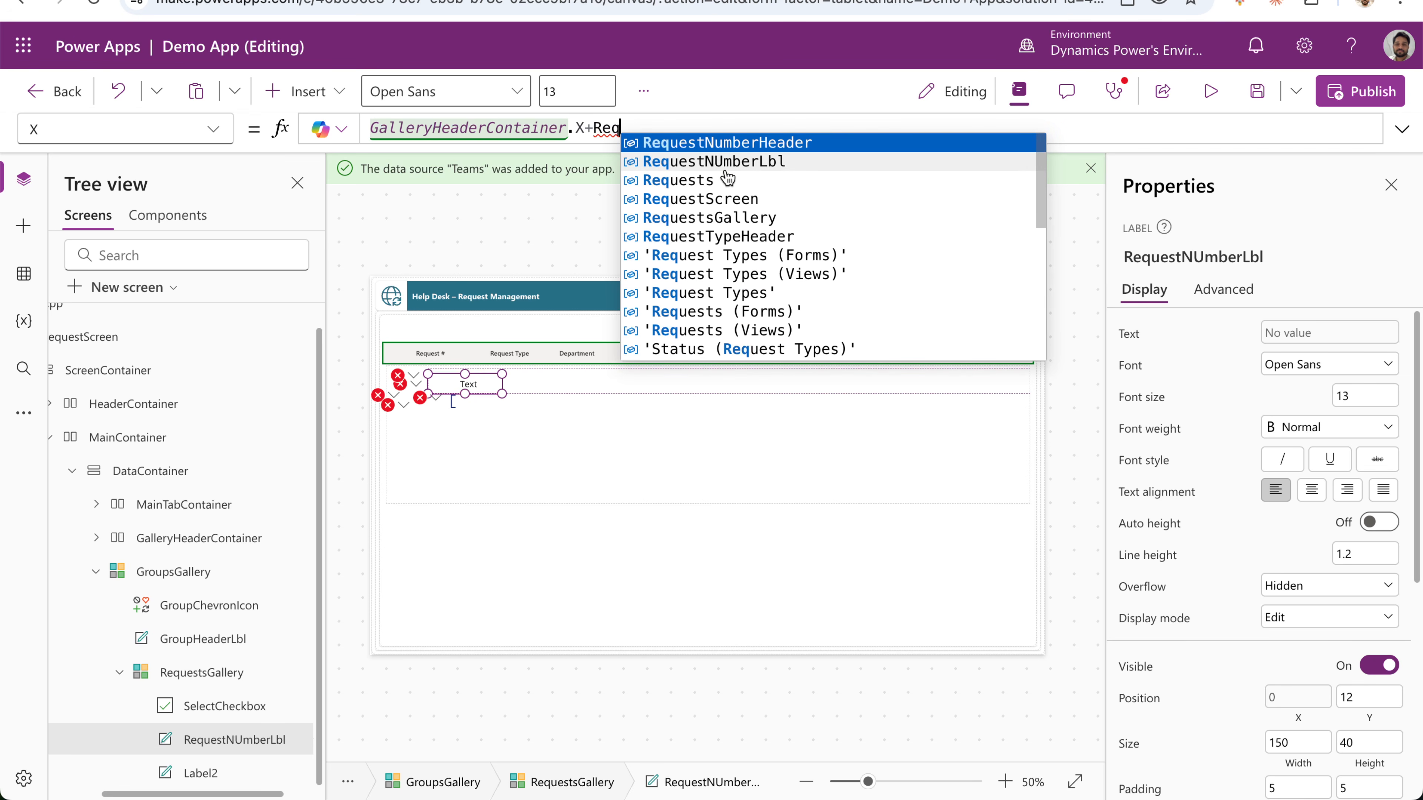
{"action": "left_click", "coordinate": [727, 142]}
{"action": "type", "text": ".X"}
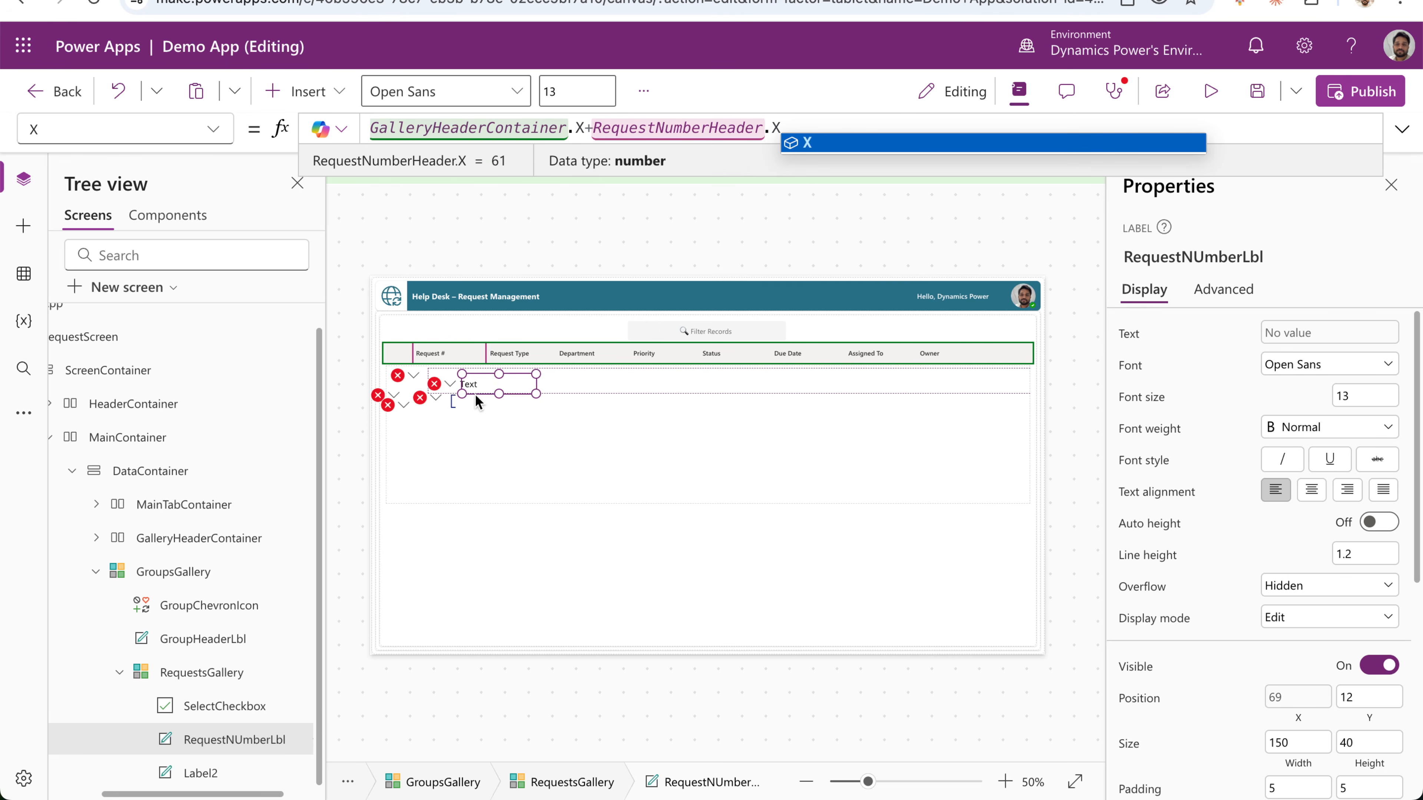
Set the Width property of RequestNUmberLbl to RequestNumberHeader.X.
{"action": "left_click", "coordinate": [214, 131]}
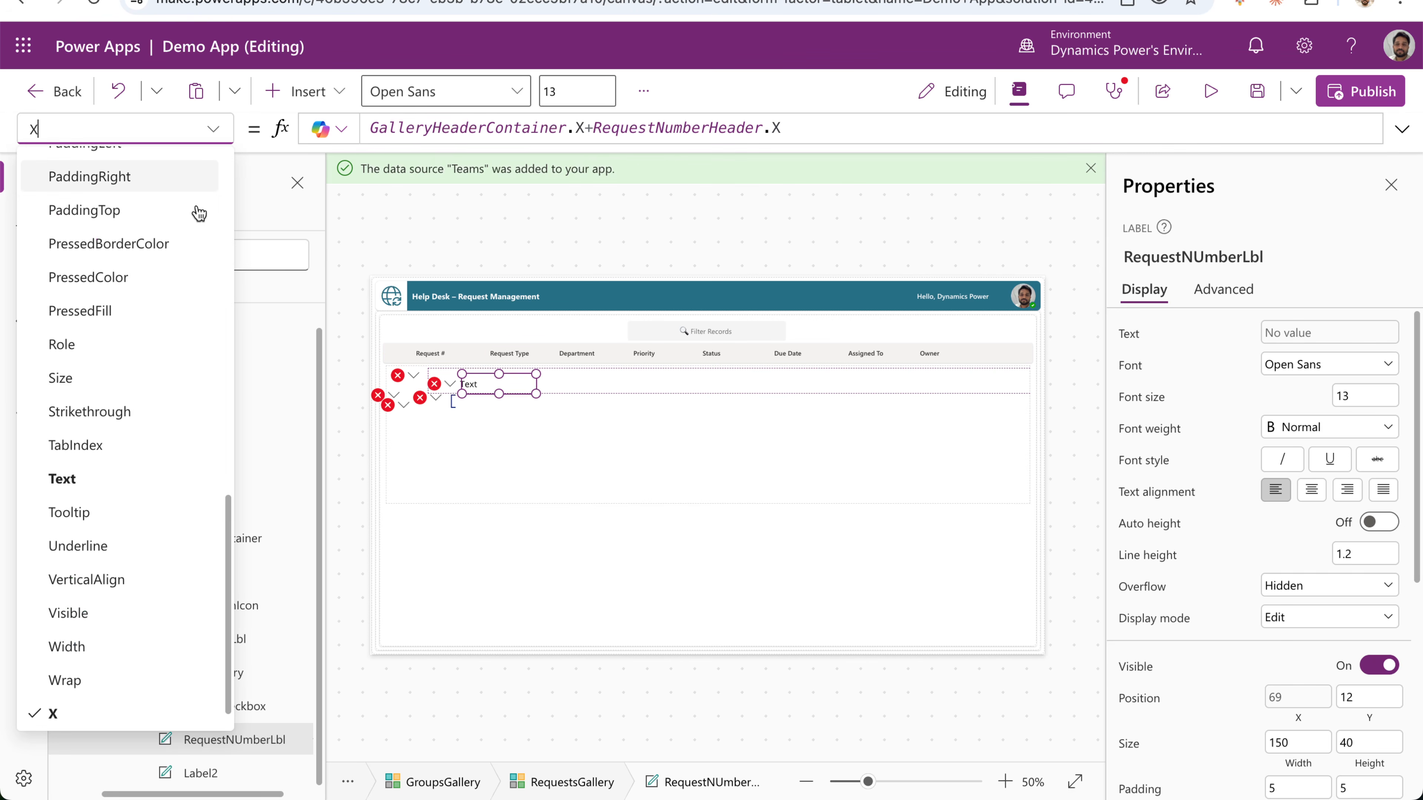
{"action": "left_click", "coordinate": [66, 646]}
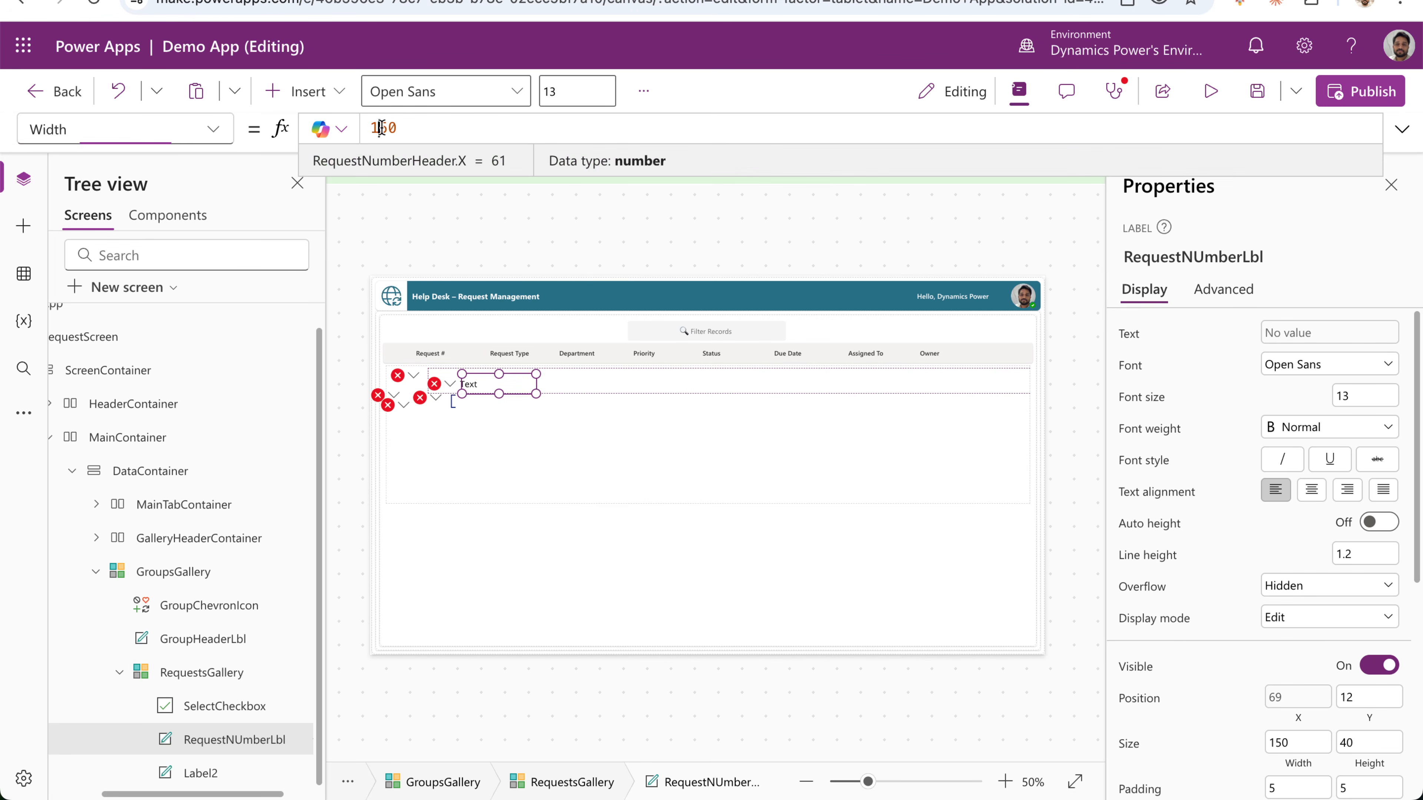
{"action": "double_click", "coordinate": [382, 128]}
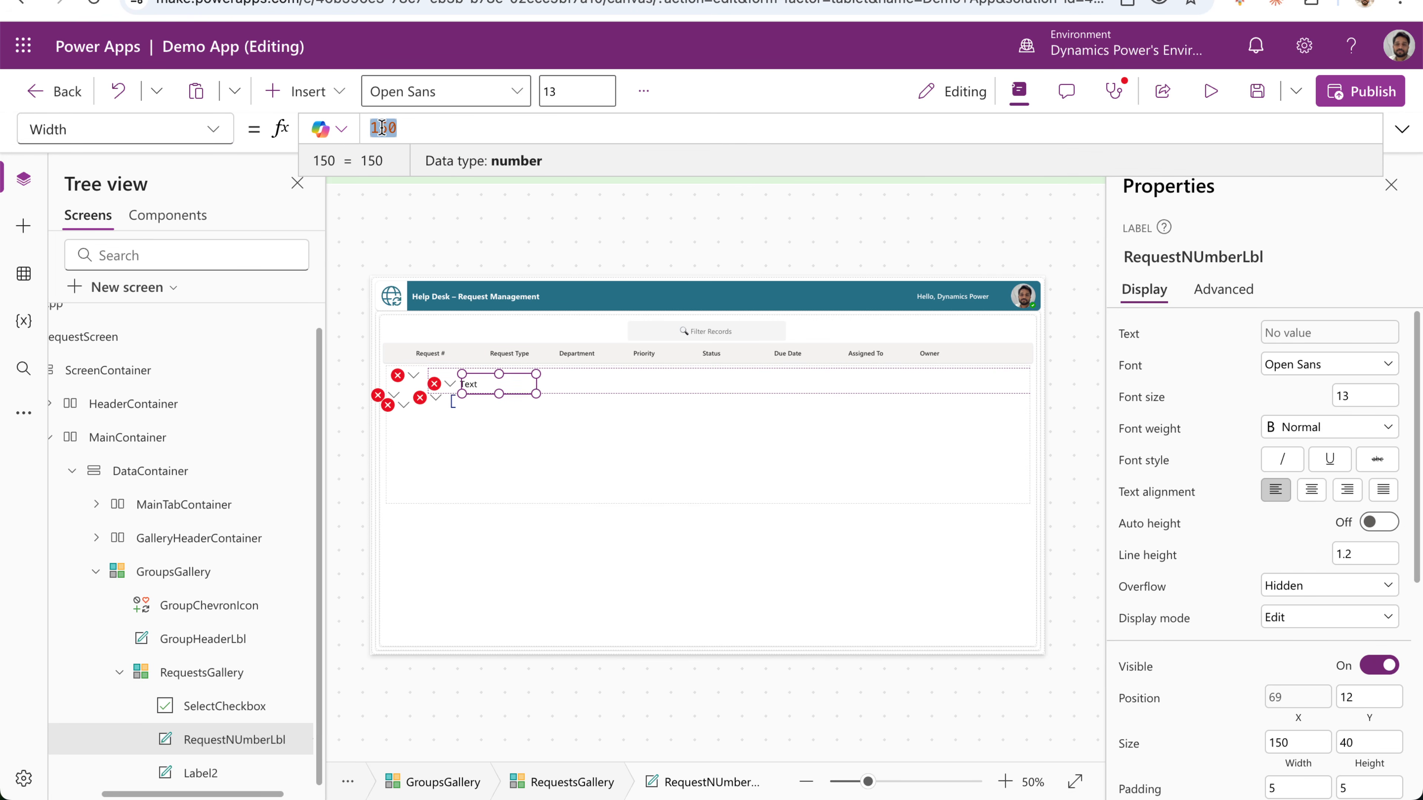
{"action": "type", "text": "Req"}
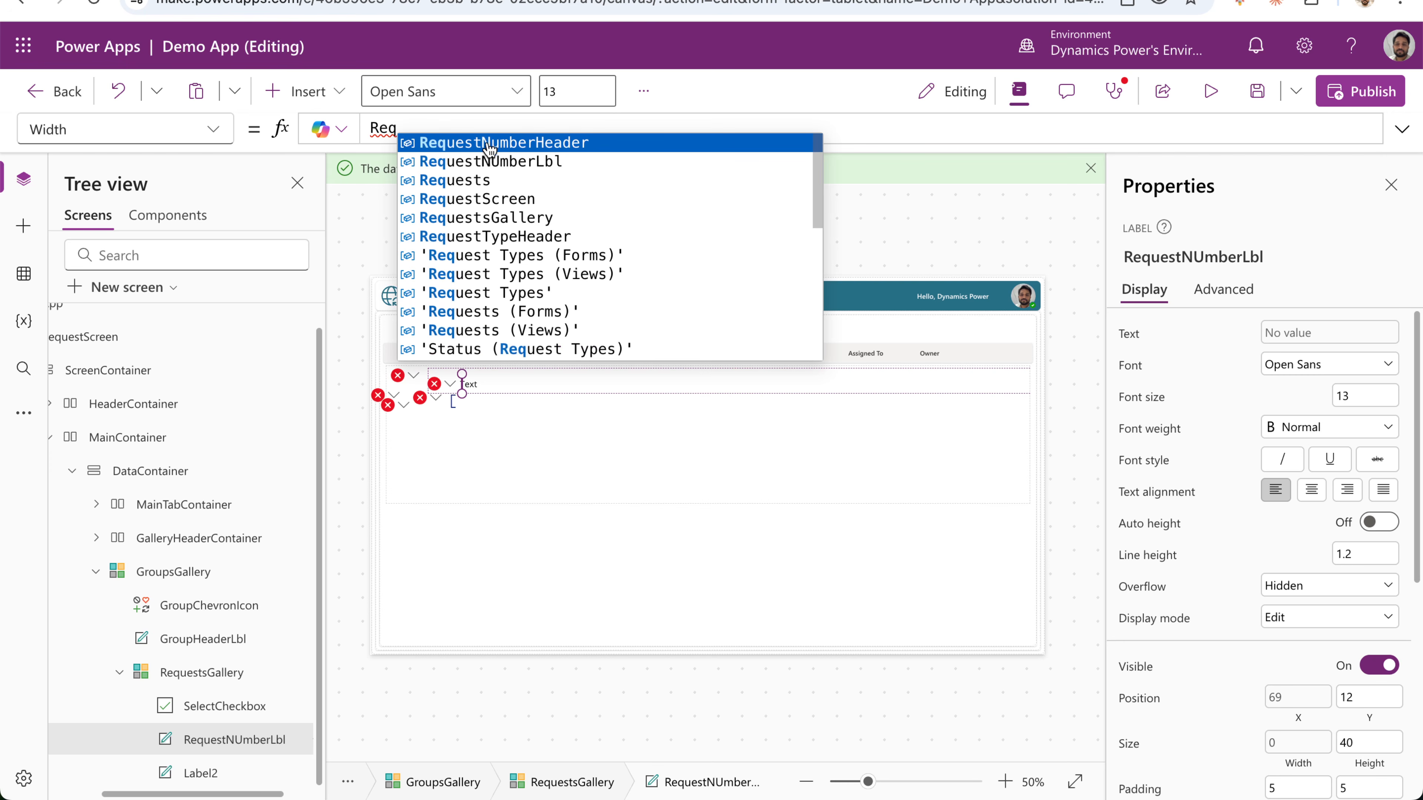
{"action": "left_click", "coordinate": [490, 145]}
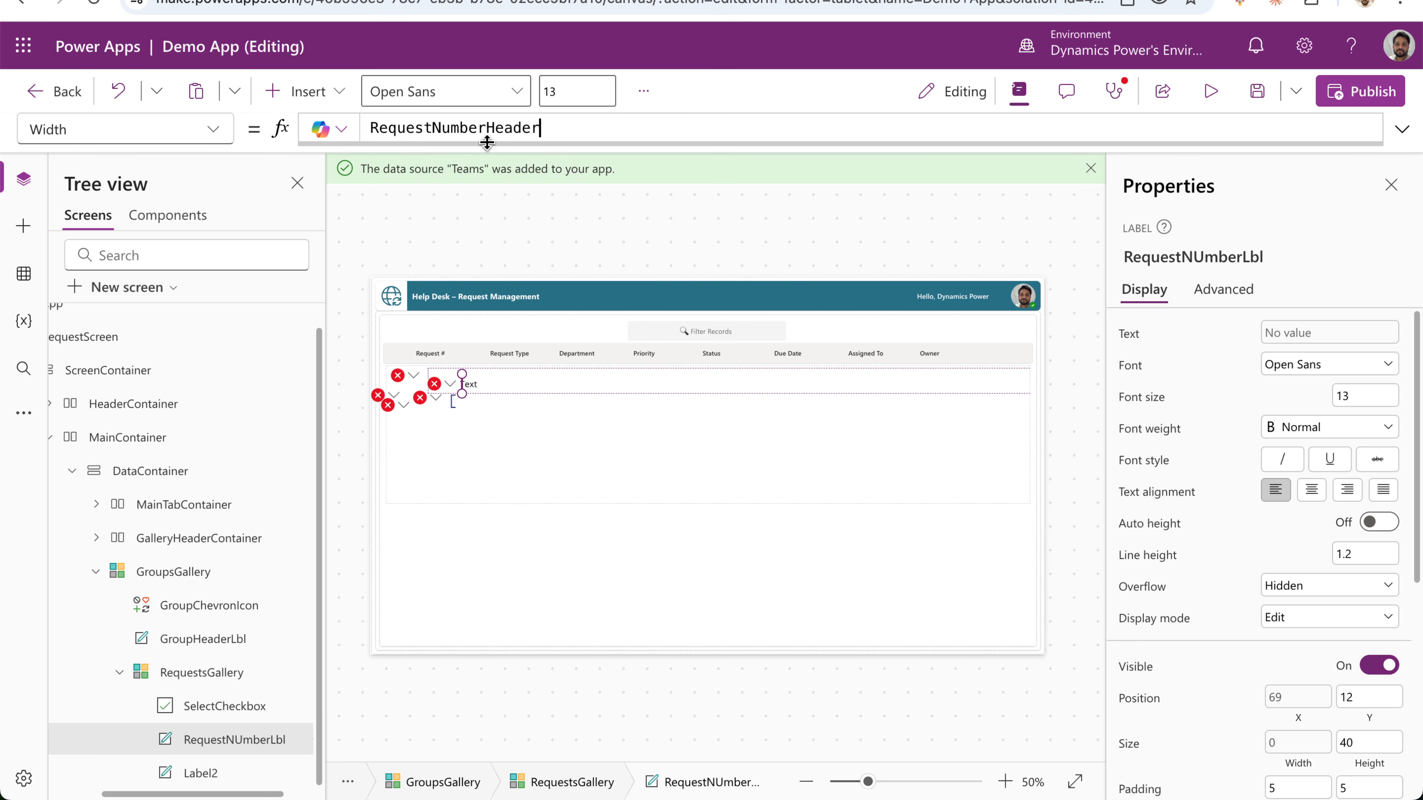
{"action": "type", "text": ".X"}
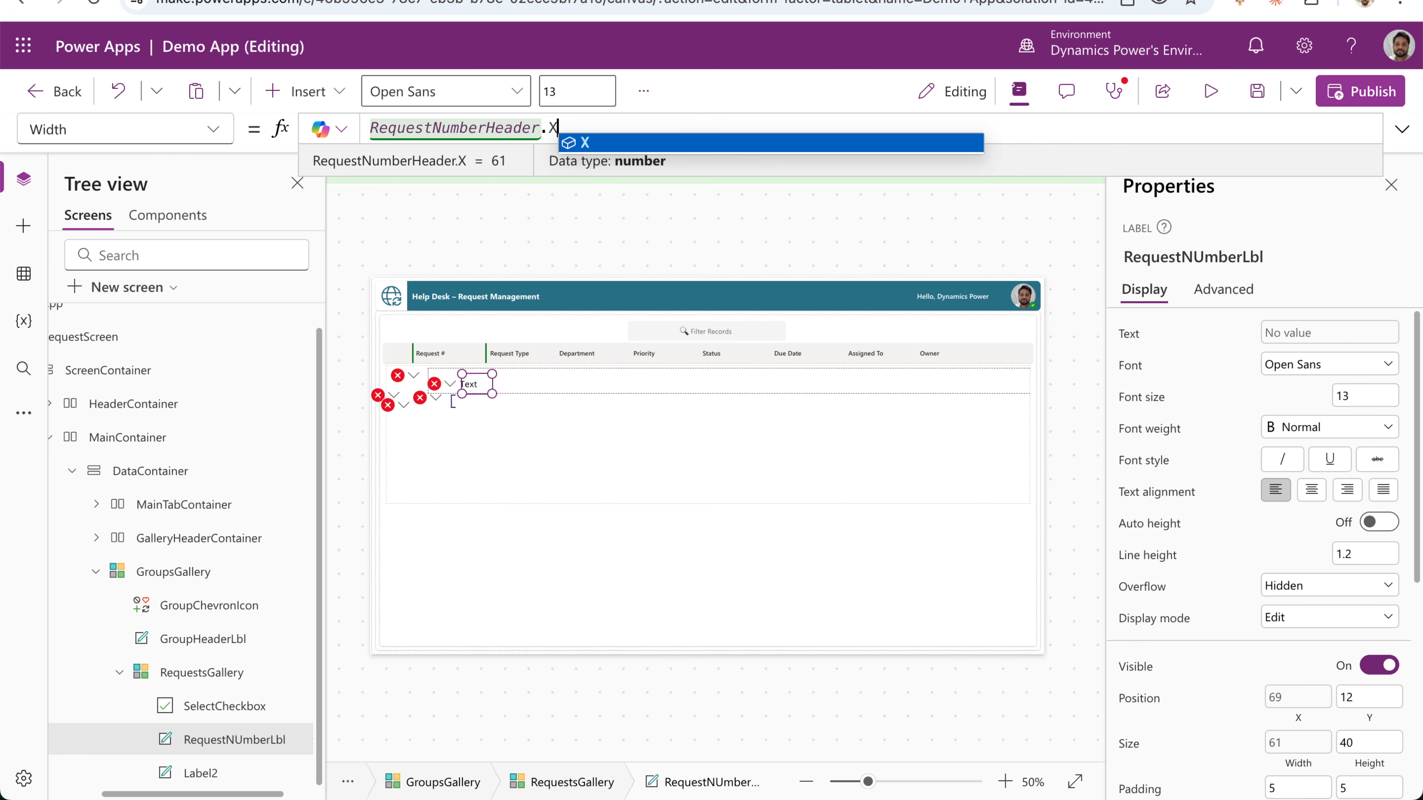
{"action": "left_click", "coordinate": [474, 329]}
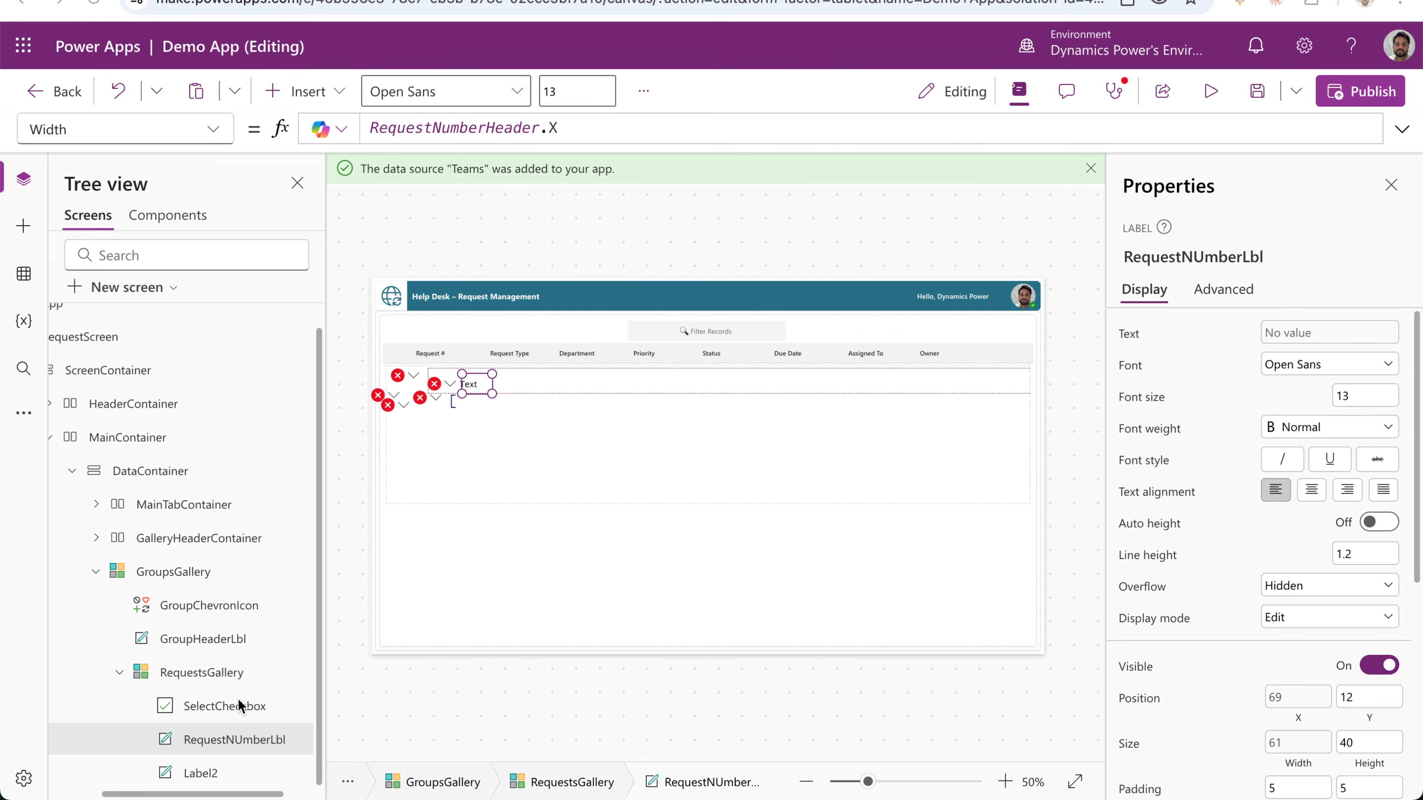
Copy the existing Width formula of SelectCheckbox for reuse and replace it with CheckboxHeader.Width.
{"action": "left_click", "coordinate": [254, 704]}
{"action": "left_click", "coordinate": [256, 708]}
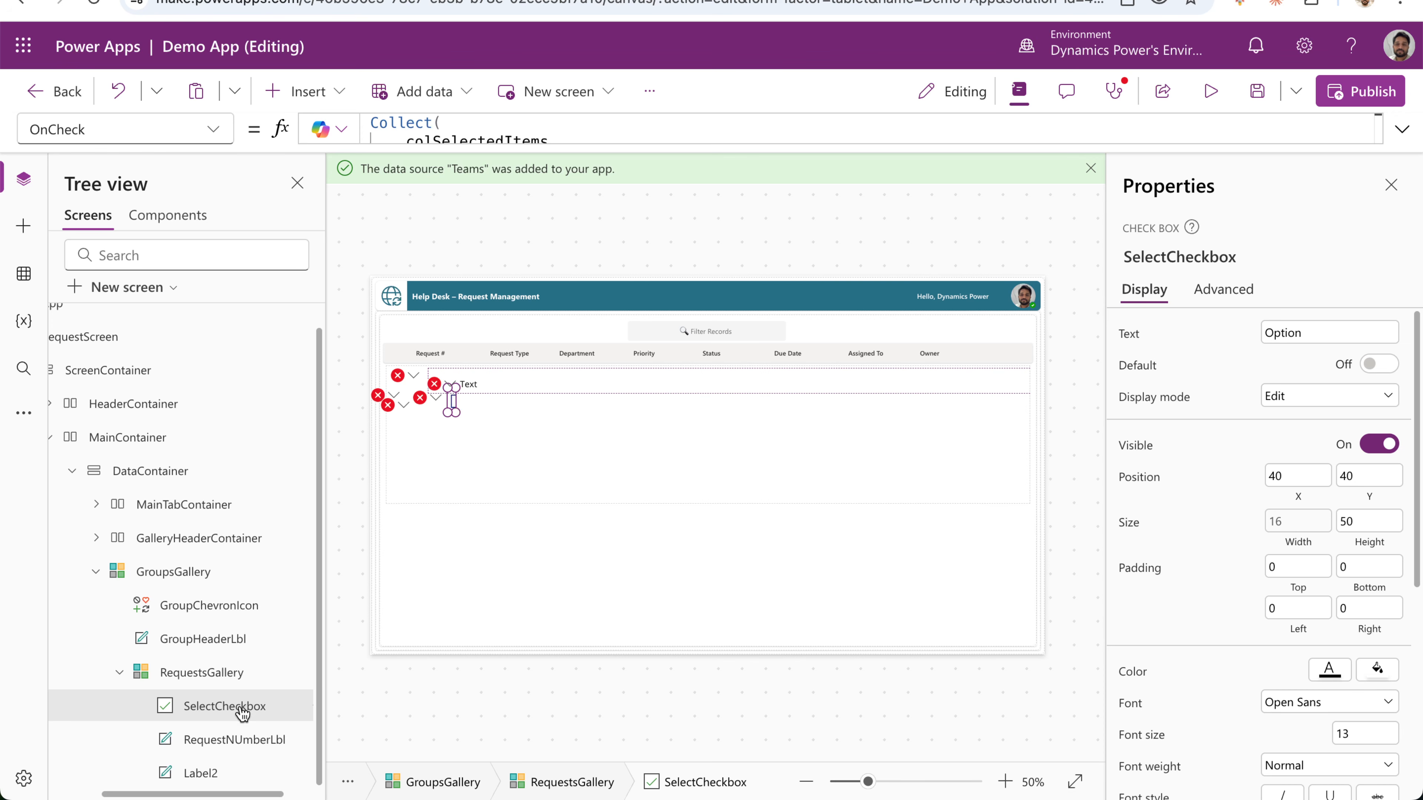
{"action": "left_click", "coordinate": [209, 138]}
{"action": "scroll", "coordinate": [184, 461], "scroll_direction": "down", "scroll_amount": 10}
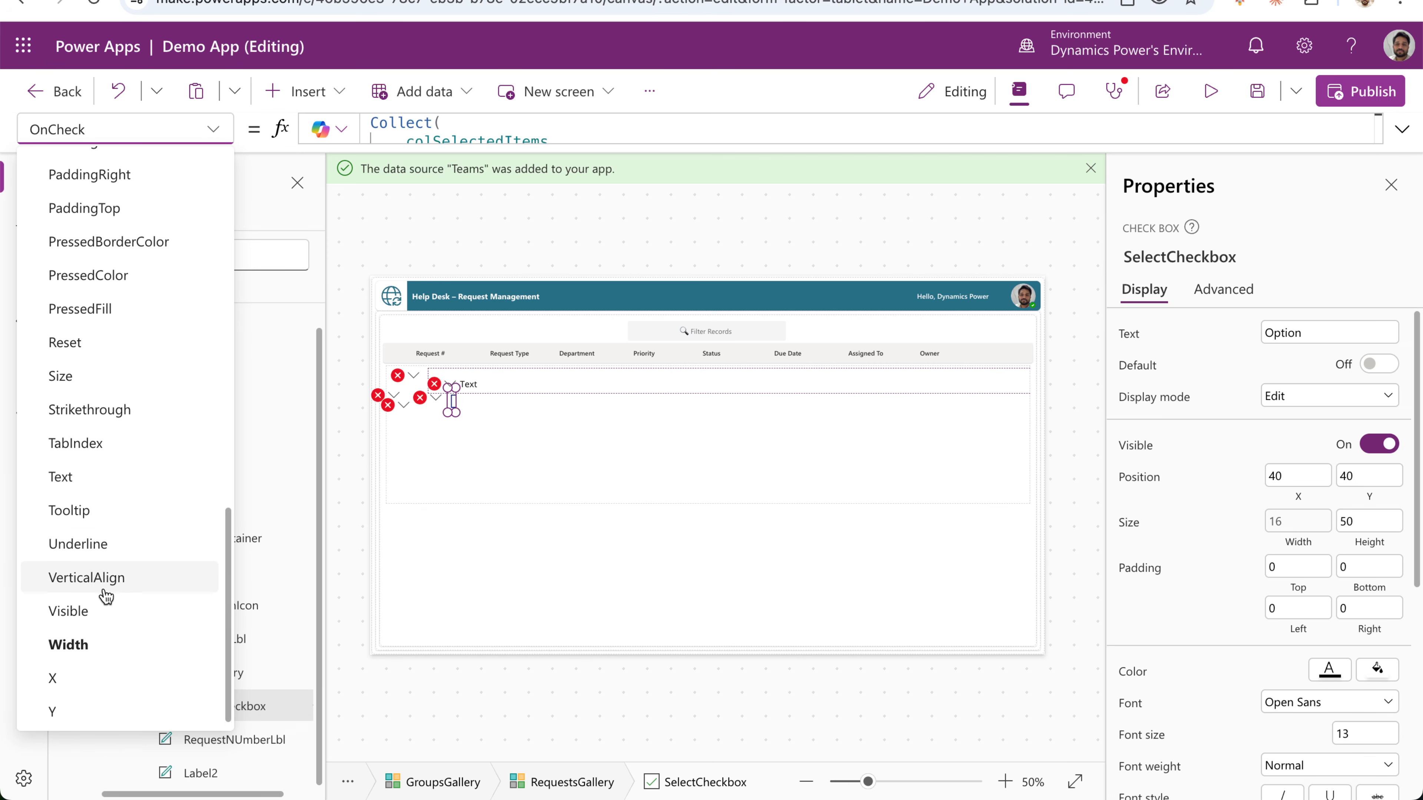
{"action": "left_click", "coordinate": [105, 643]}
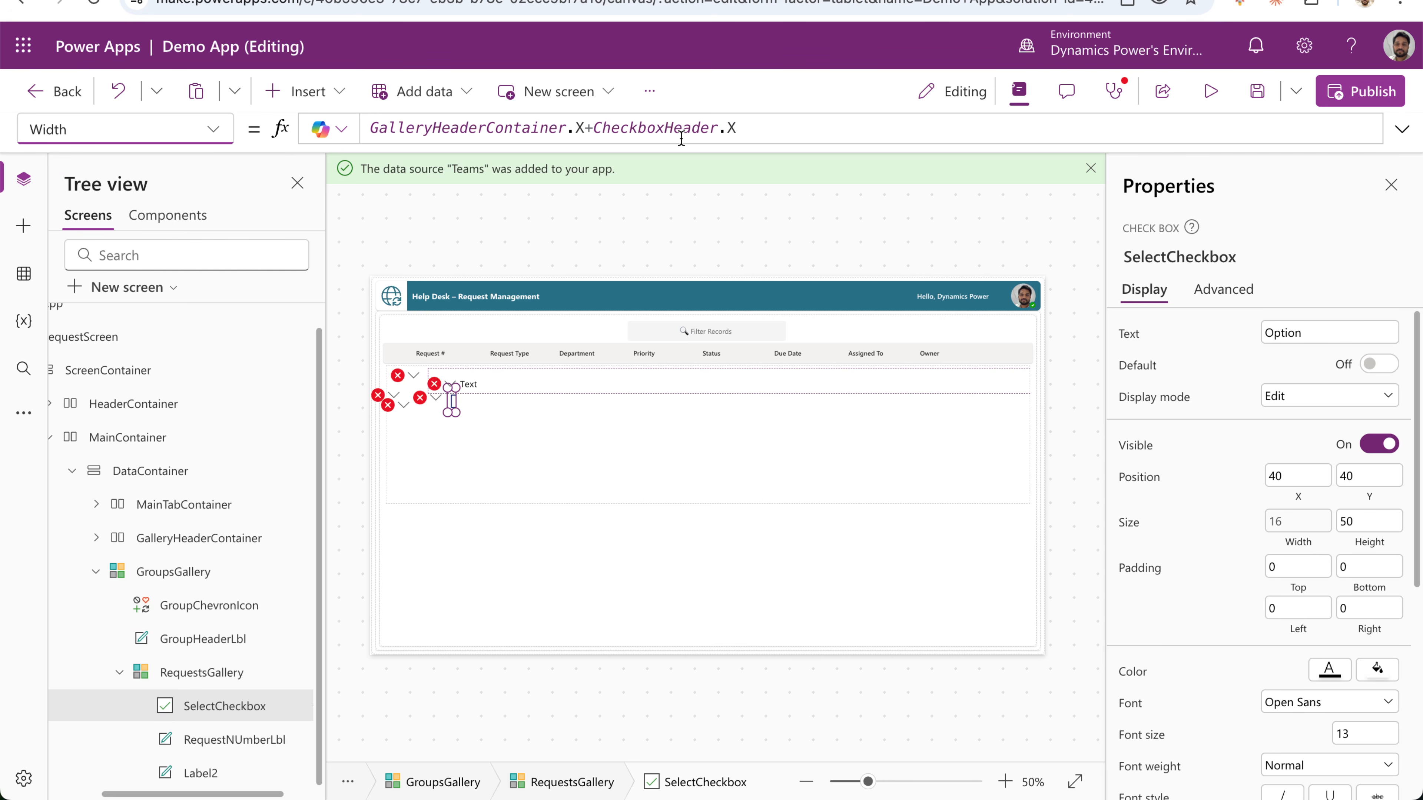
{"action": "left_click", "coordinate": [762, 137]}
{"action": "key", "text": "ctrl+a"}
{"action": "key", "text": "ctrl+c"}
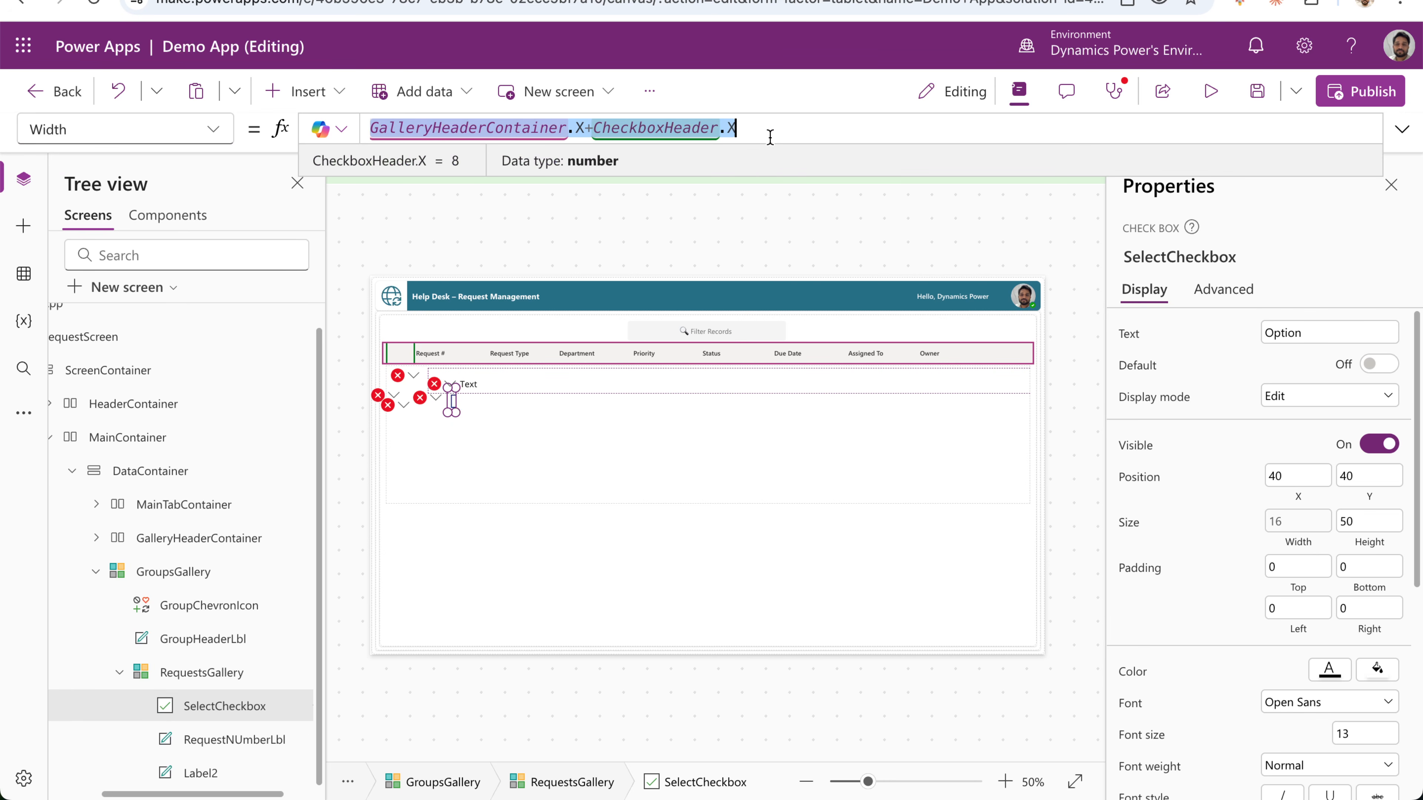
{"action": "key", "text": "BackSpace"}
{"action": "type", "text": "check"}
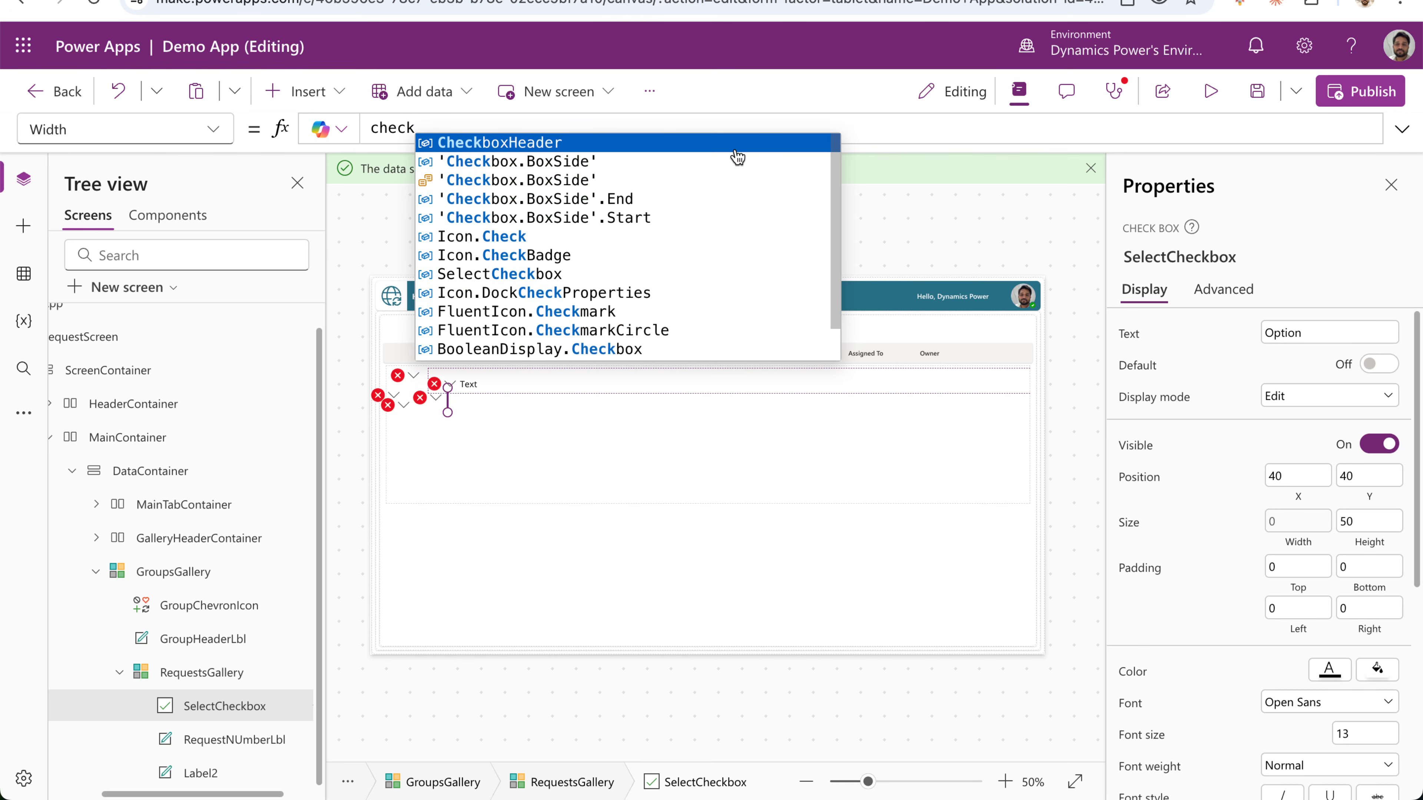
{"action": "left_click", "coordinate": [678, 144]}
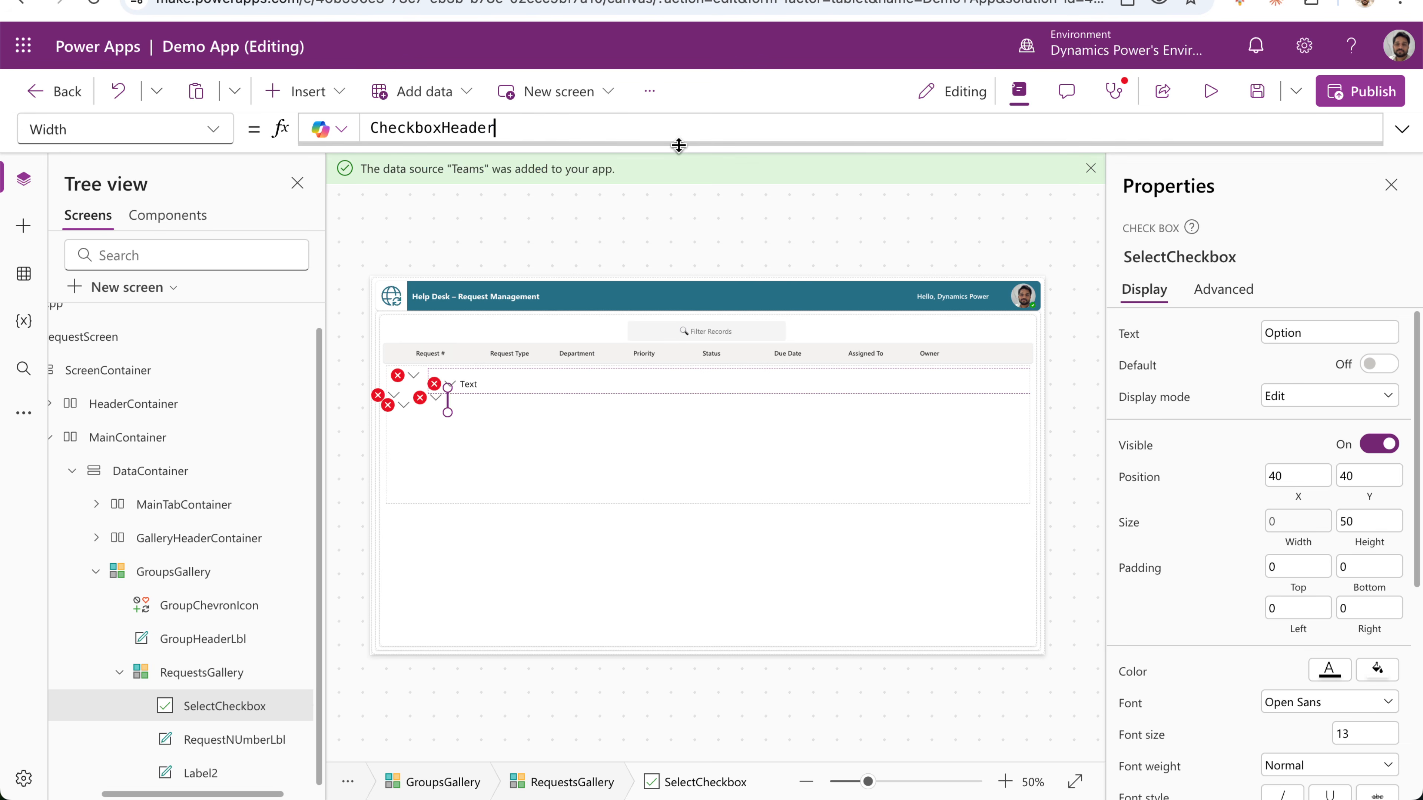
{"action": "type", "text": "."}
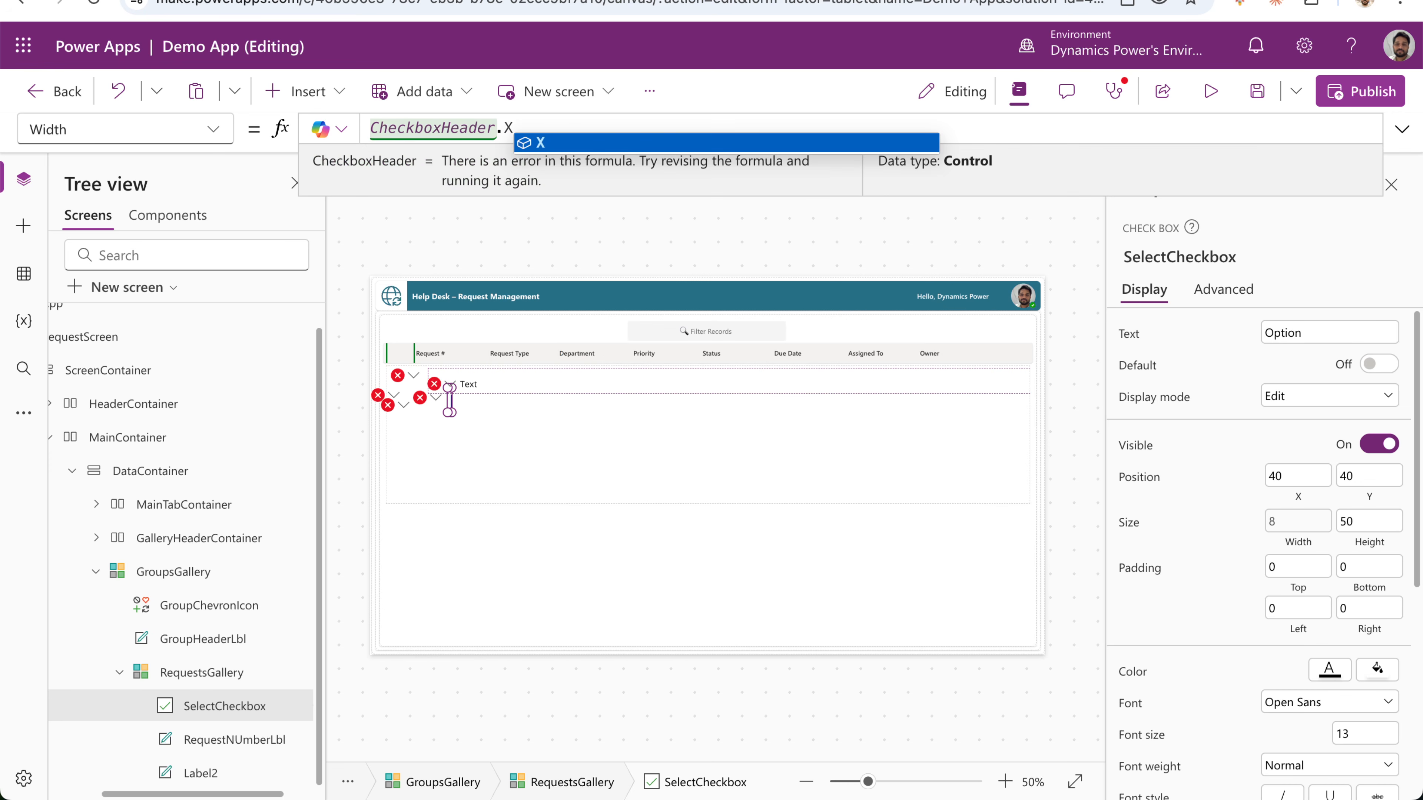
{"action": "type", "text": "w"}
{"action": "left_click", "coordinate": [676, 143]}
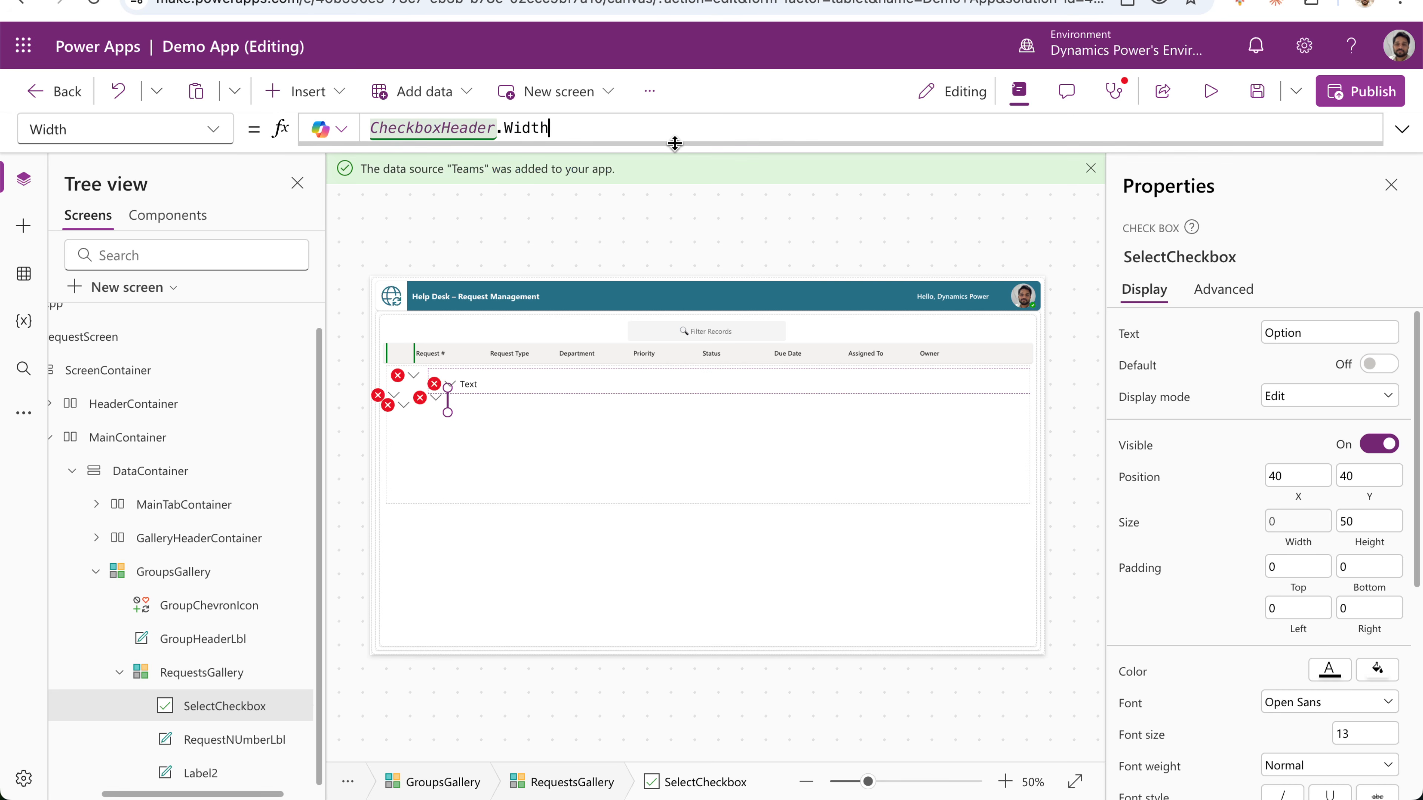
Set the X property of SelectCheckbox to the copied formula GalleryHeaderContainer.X+CheckboxHeader.X and reselect RequestNUmberLbl.
{"action": "left_click", "coordinate": [212, 129]}
{"action": "scroll", "coordinate": [107, 673], "scroll_direction": "down", "scroll_amount": 2}
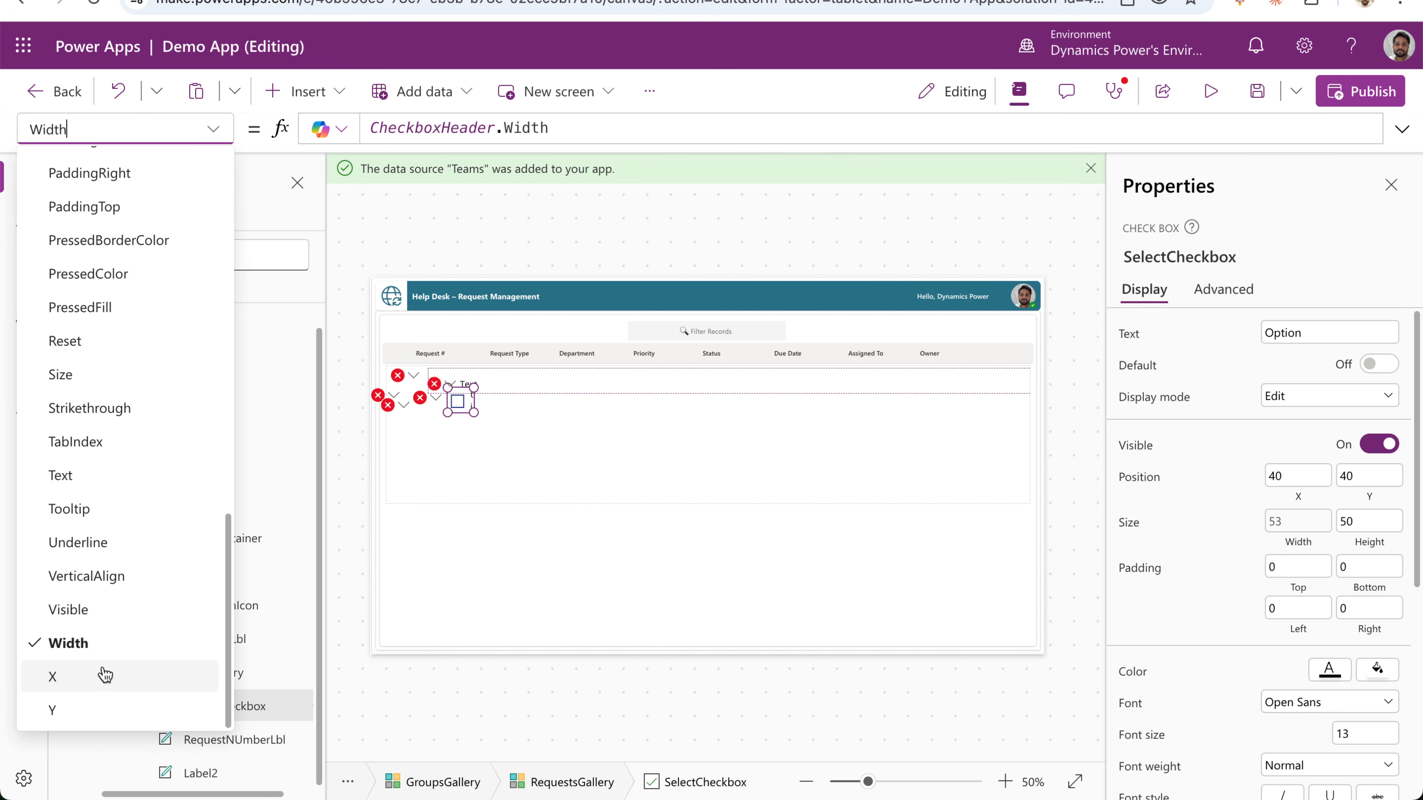
{"action": "left_click", "coordinate": [106, 675]}
{"action": "left_click", "coordinate": [443, 128]}
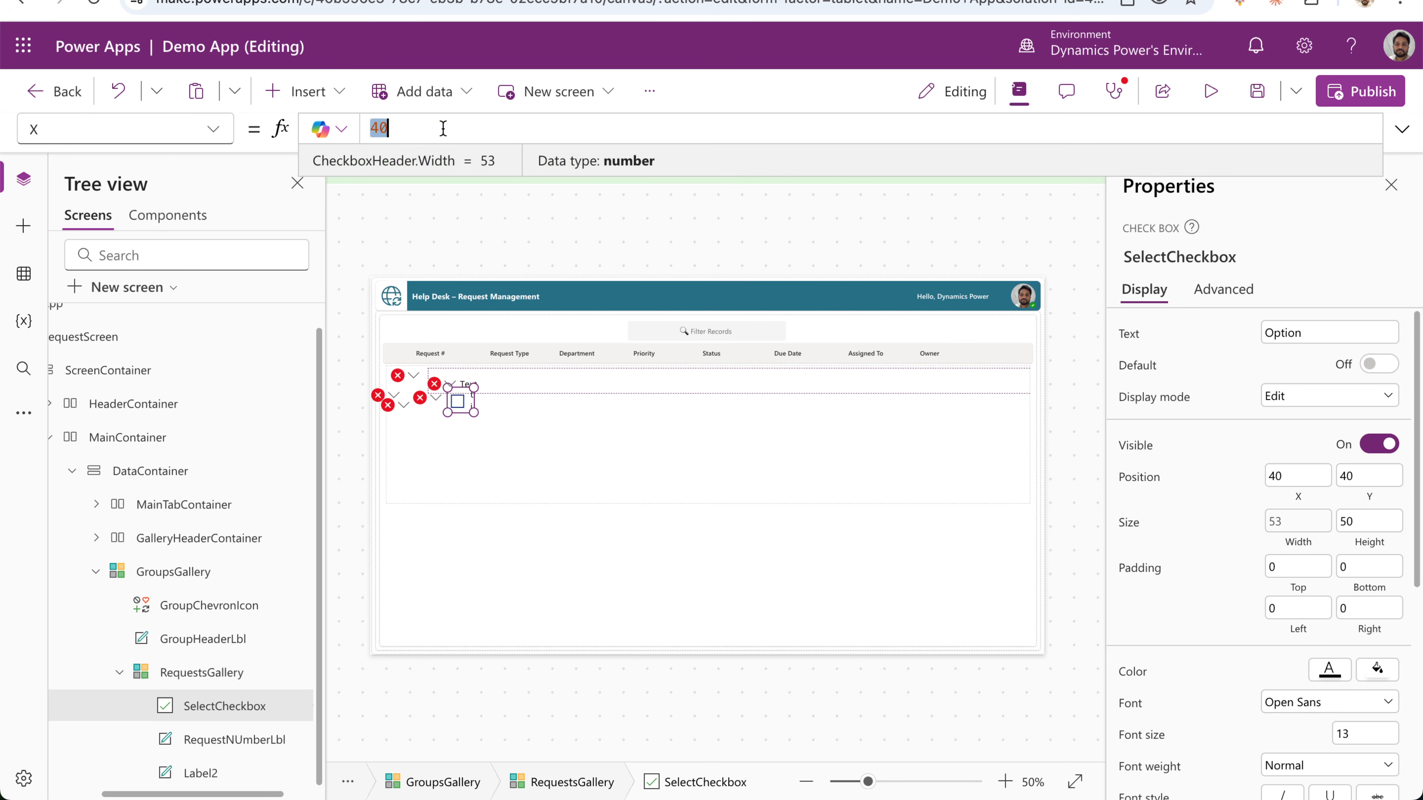
{"action": "key", "text": "ctrl+v"}
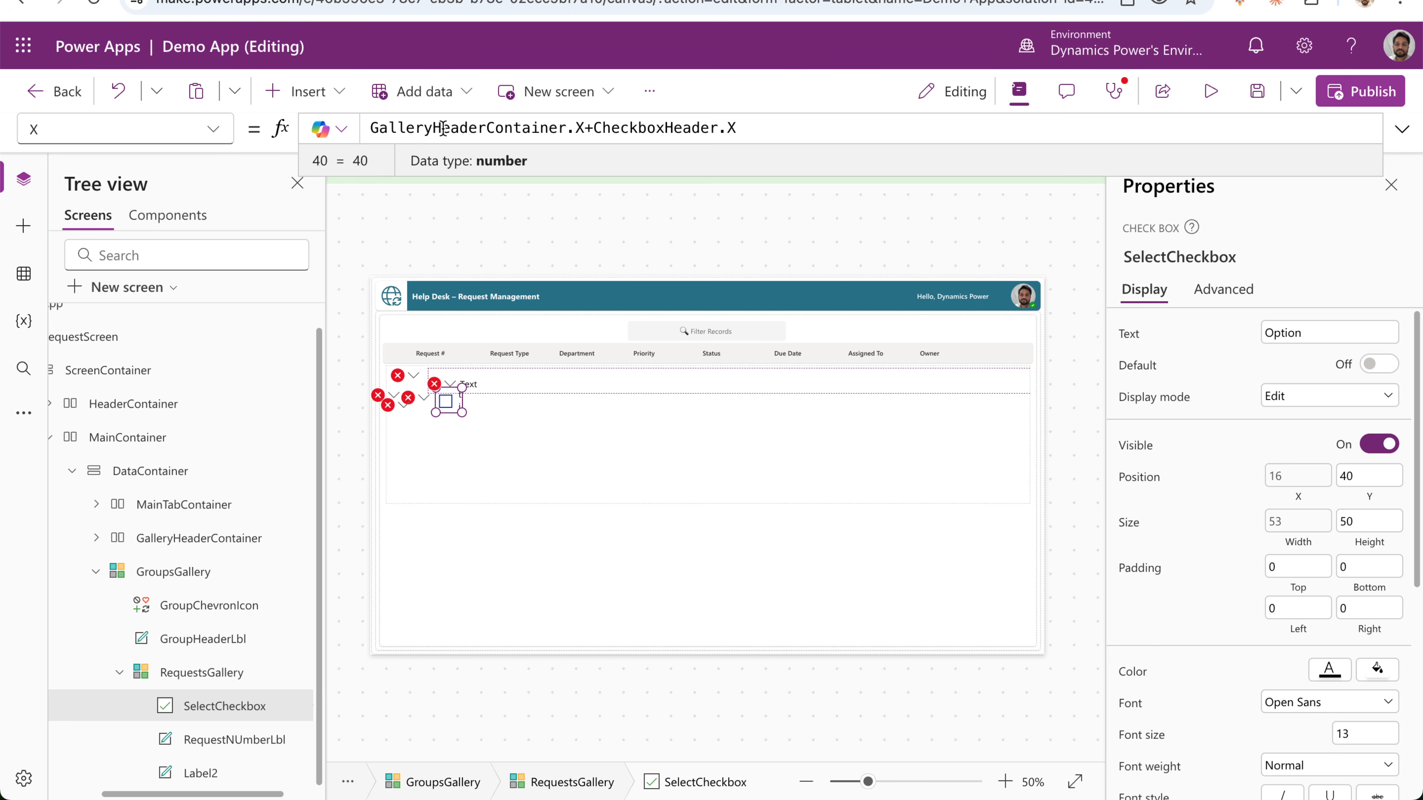
{"action": "left_click", "coordinate": [258, 742]}
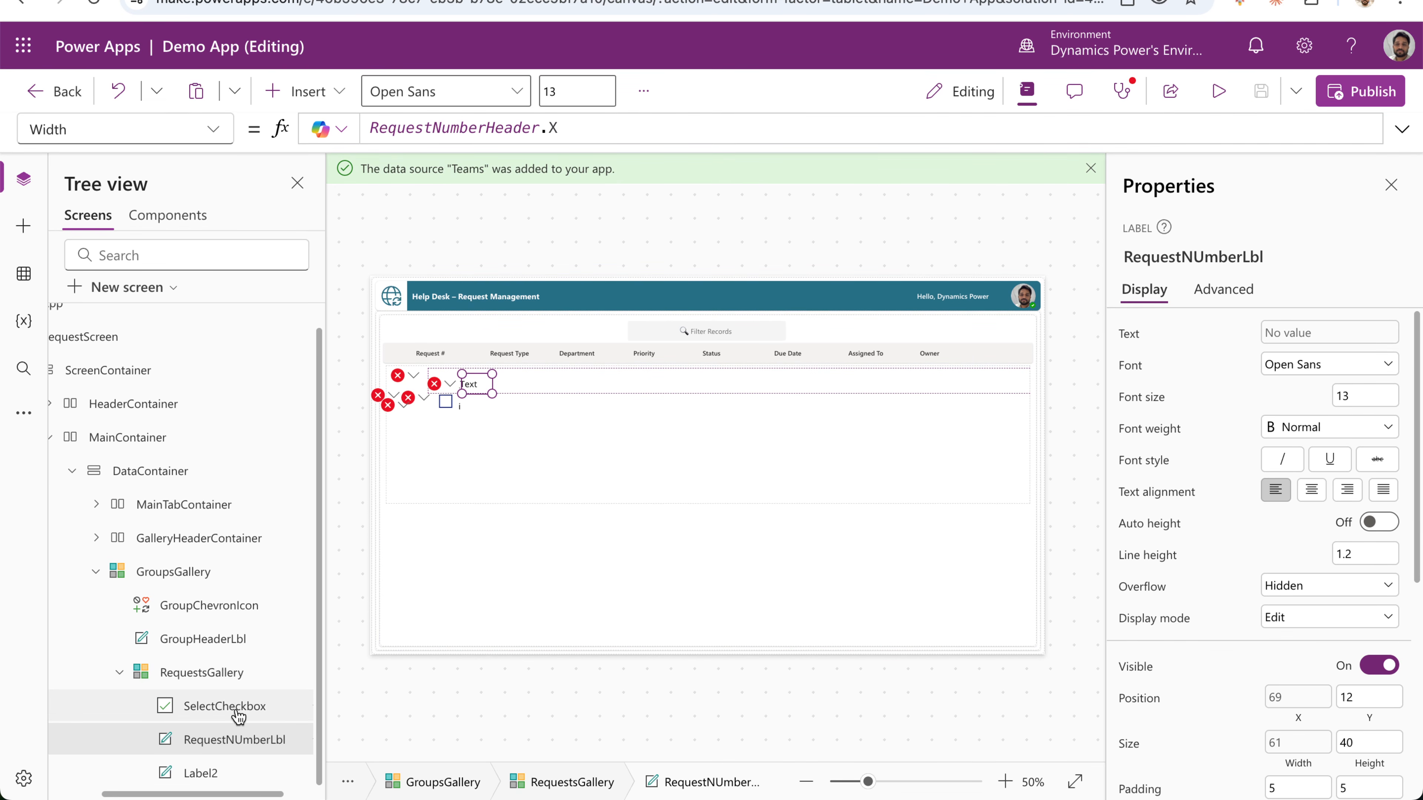
Set the Y property of SelectCheckbox in RequestsGallery to 20.
{"action": "left_click", "coordinate": [238, 717]}
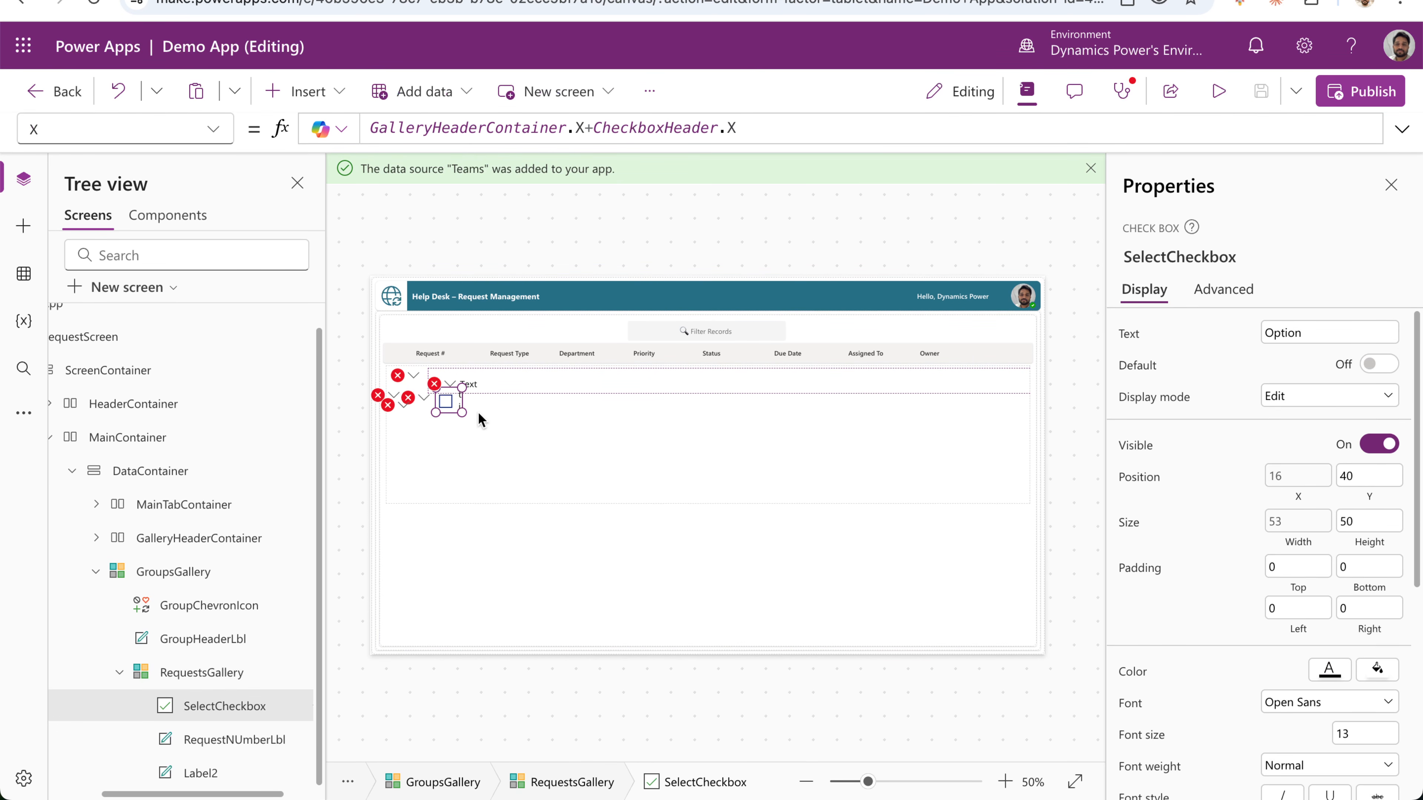
{"action": "left_click", "coordinate": [214, 128]}
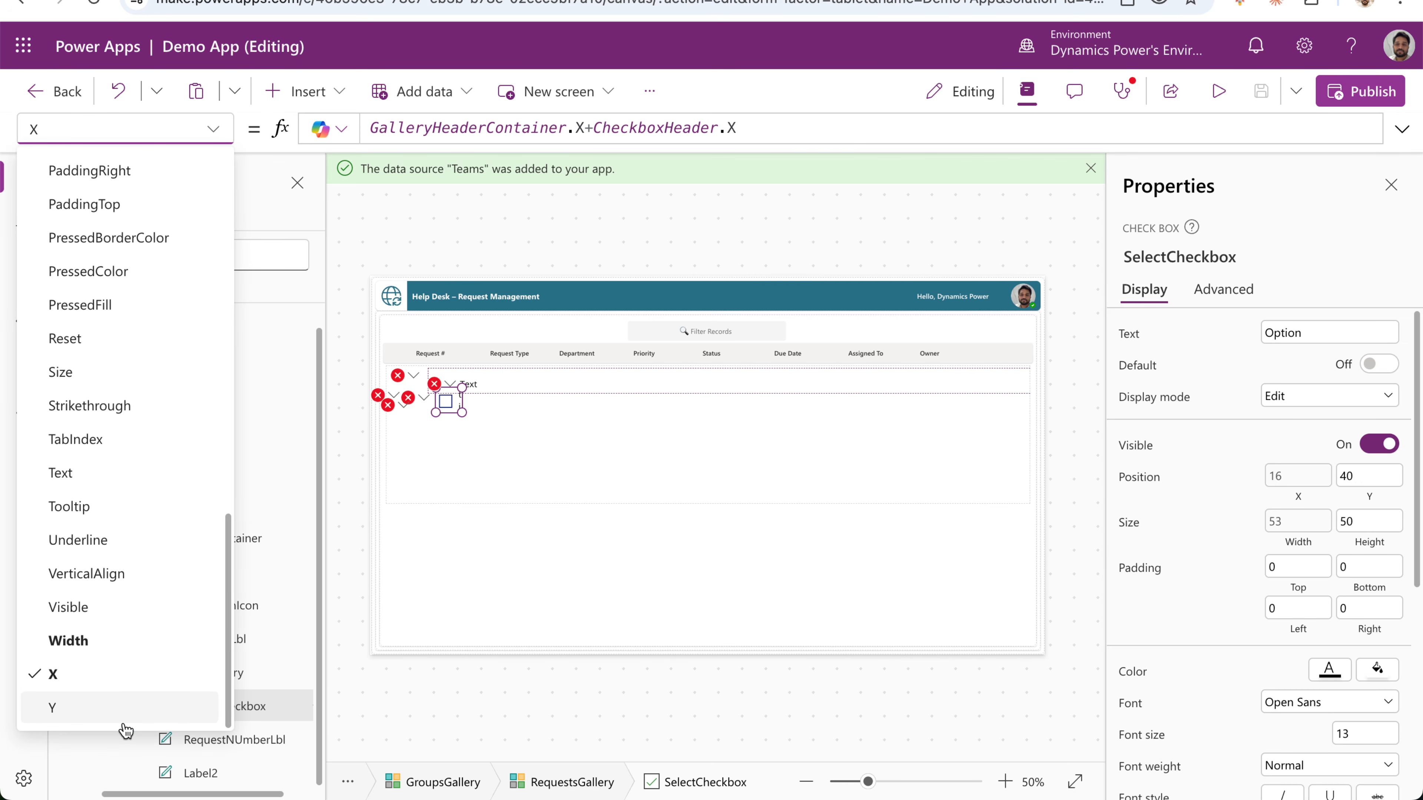
{"action": "left_click", "coordinate": [112, 711]}
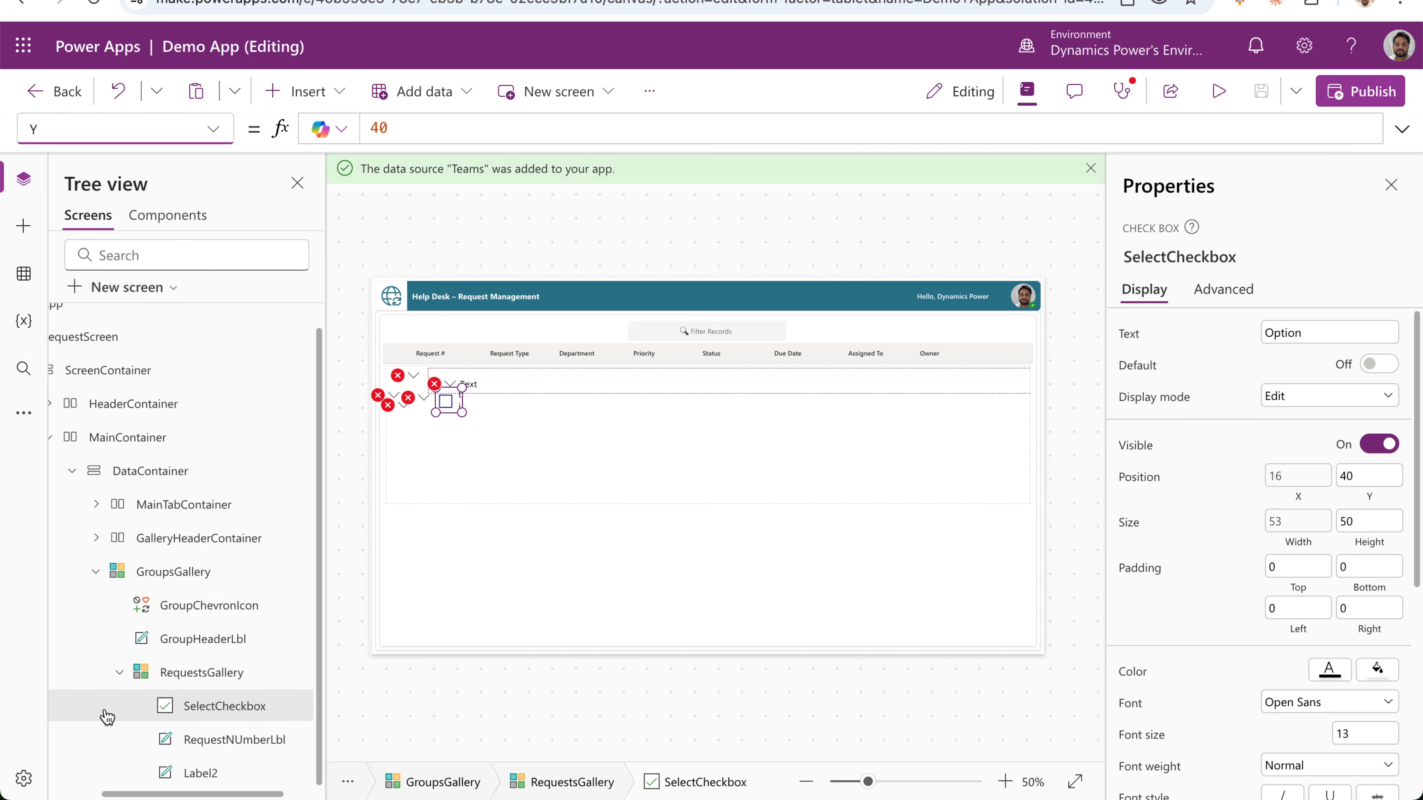
{"action": "double_click", "coordinate": [379, 129]}
{"action": "type", "text": "20"}
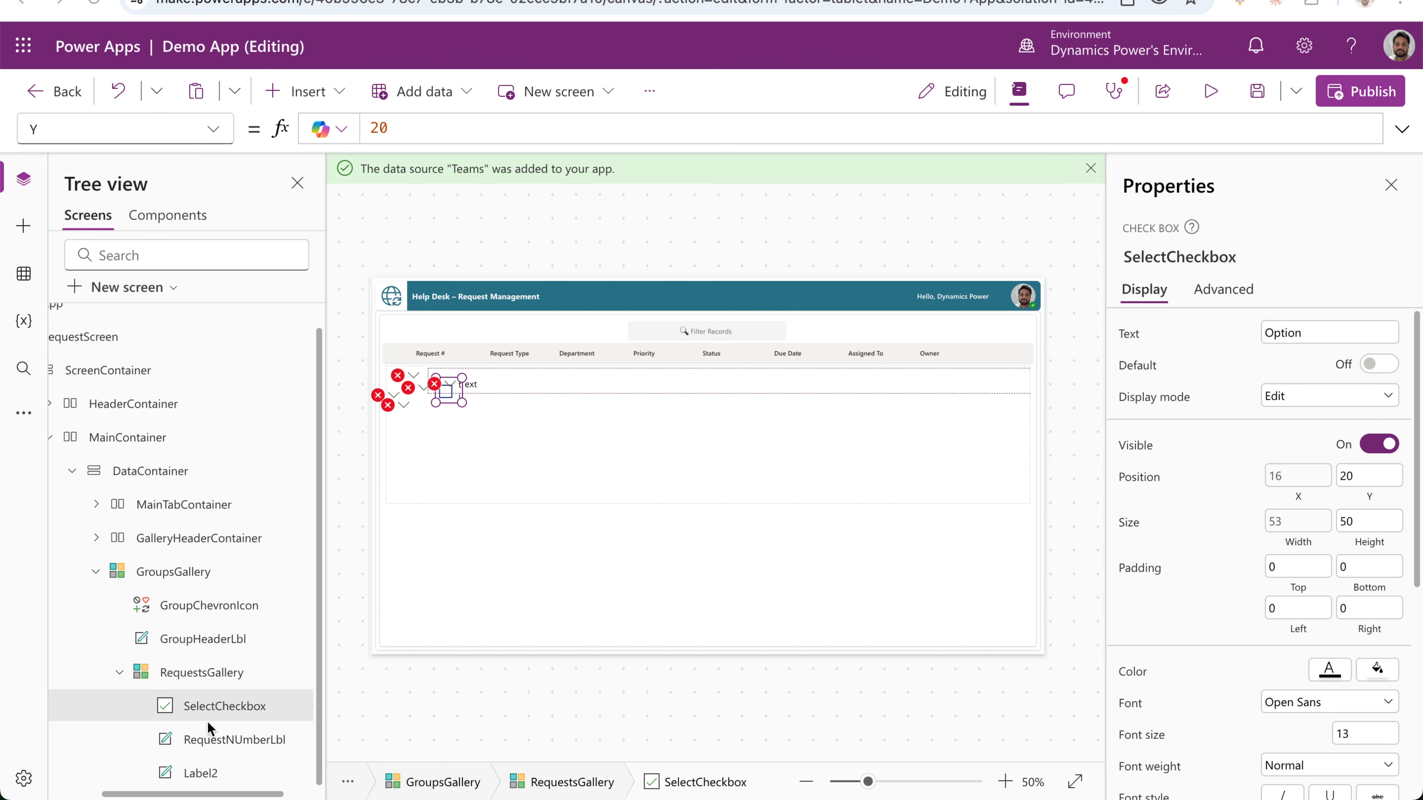
Change the Width property of RequestNUmberLbl to RequestNumberHeader.Width.
{"action": "left_click", "coordinate": [225, 741]}
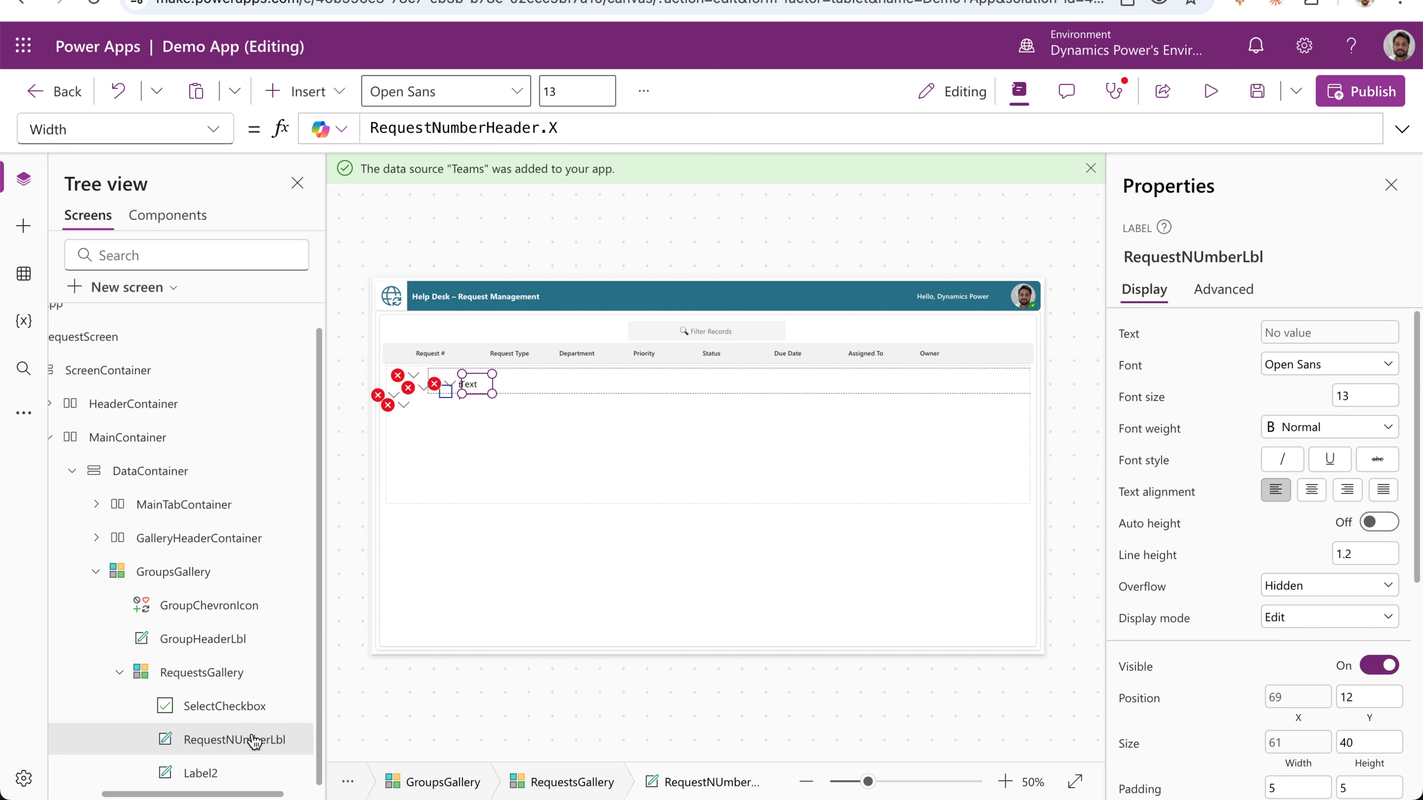
{"action": "left_click", "coordinate": [617, 134]}
{"action": "key", "text": "BackSpace"}
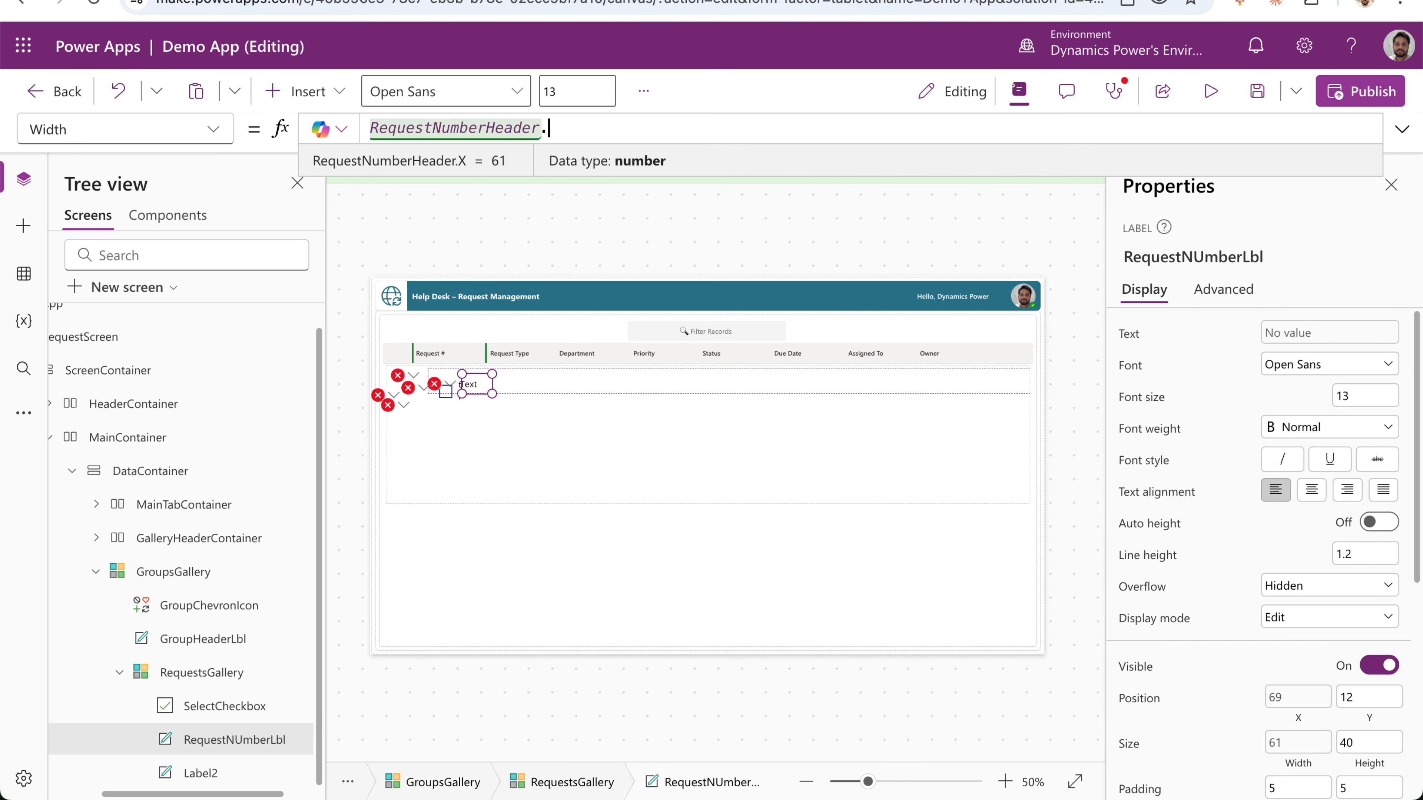
{"action": "type", "text": "W"}
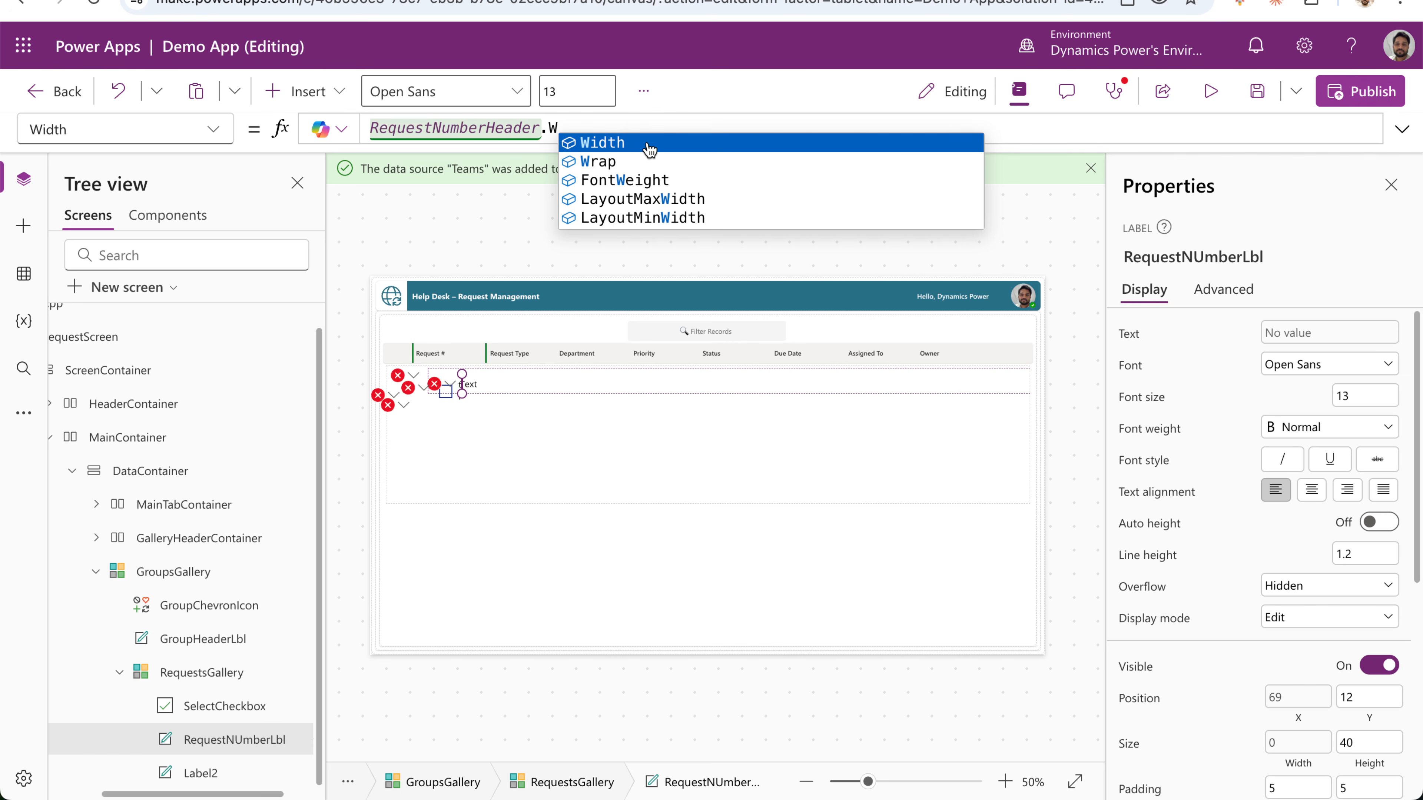
{"action": "left_click", "coordinate": [649, 147]}
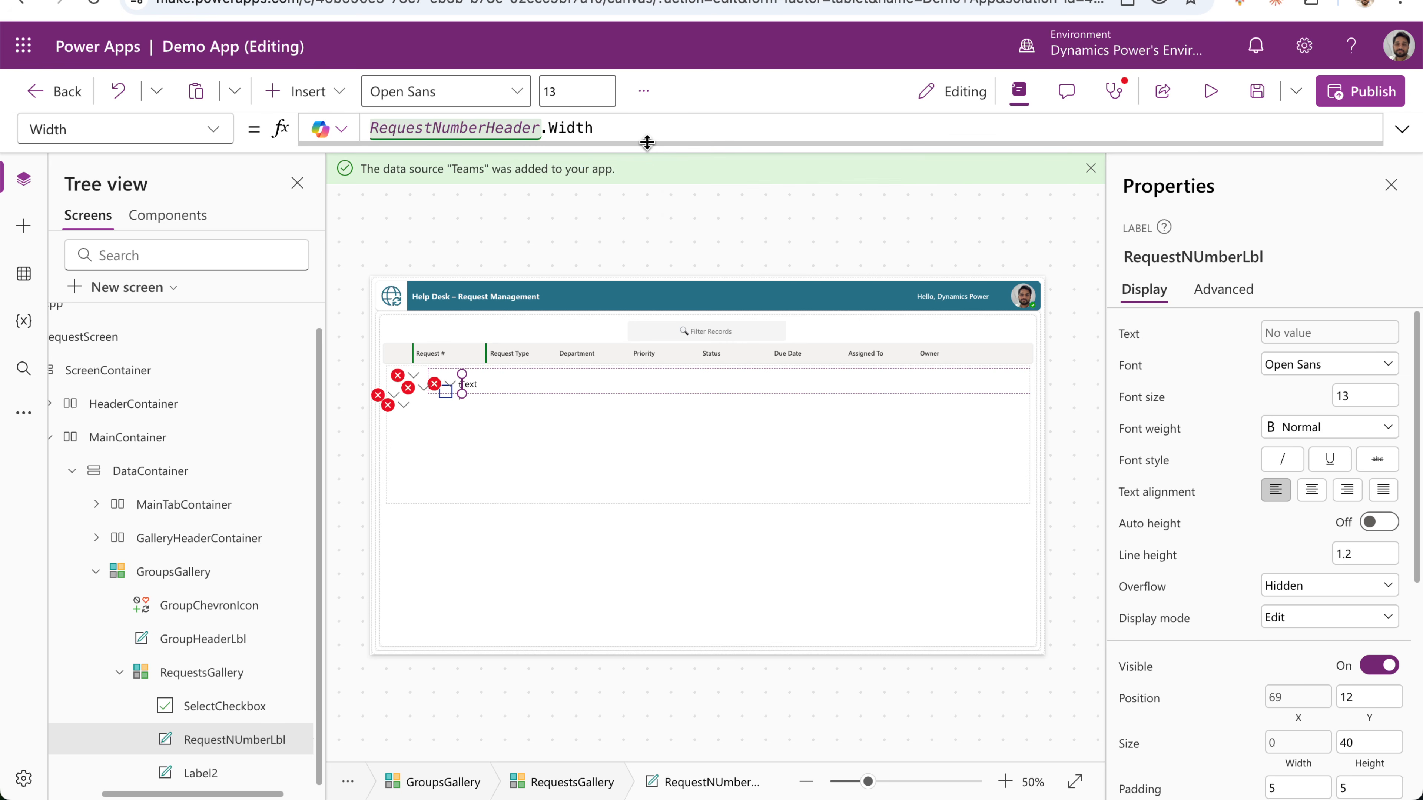
Check the X formula of SelectCheckbox and set the Width property of GroupsGallery to Parent.Width.
{"action": "left_click", "coordinate": [245, 708]}
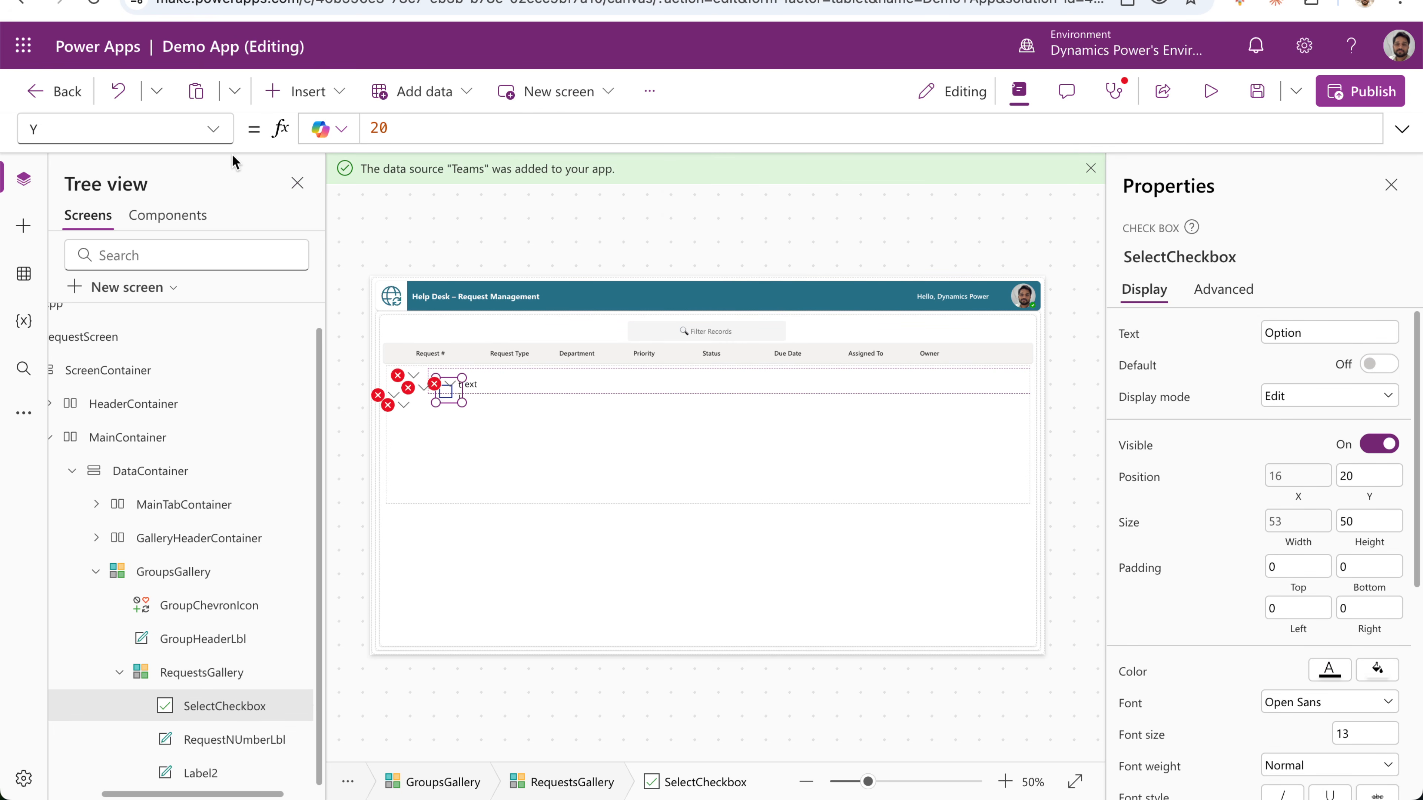
{"action": "left_click", "coordinate": [212, 133]}
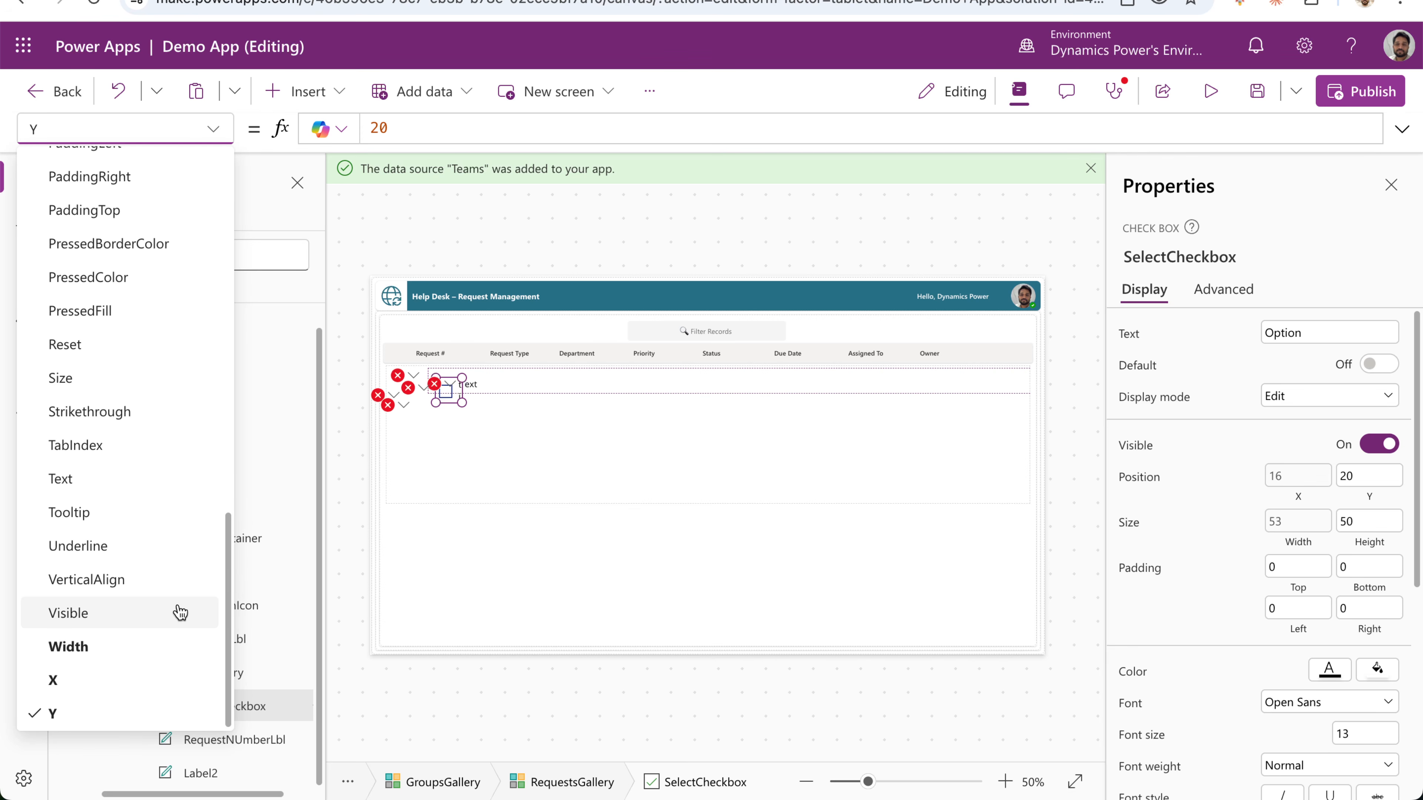
{"action": "left_click", "coordinate": [81, 679]}
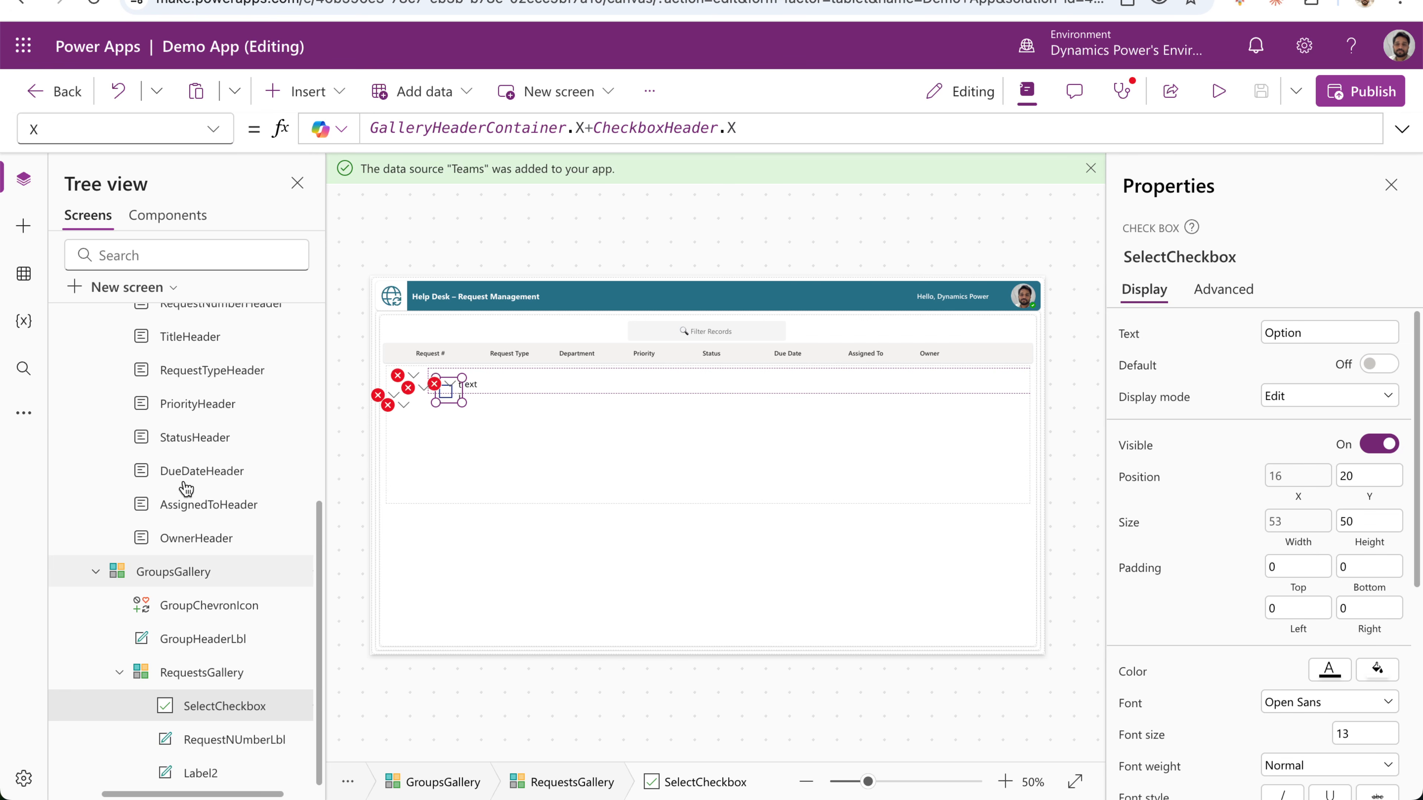
{"action": "left_click", "coordinate": [185, 572]}
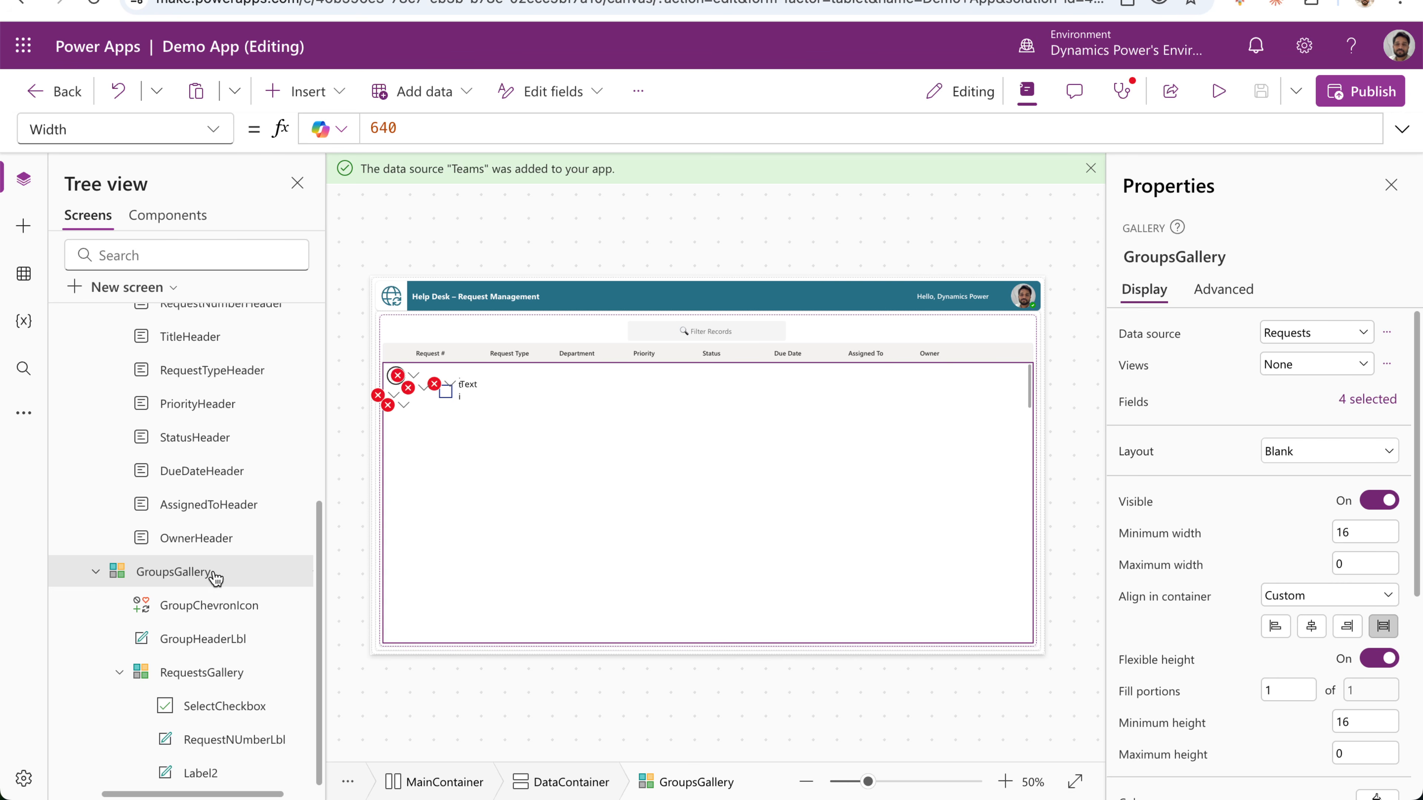
{"action": "double_click", "coordinate": [384, 128]}
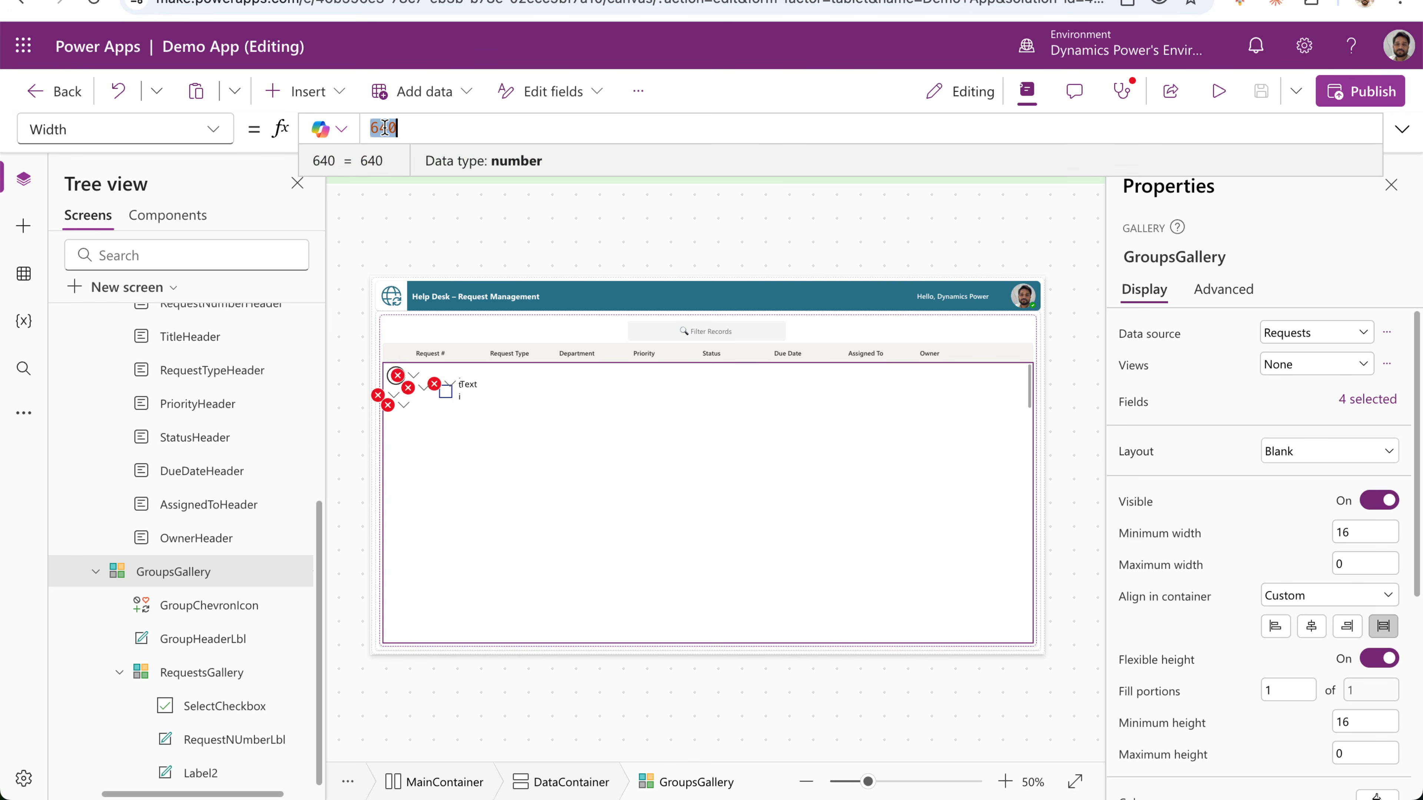
{"action": "type", "text": "Pare"}
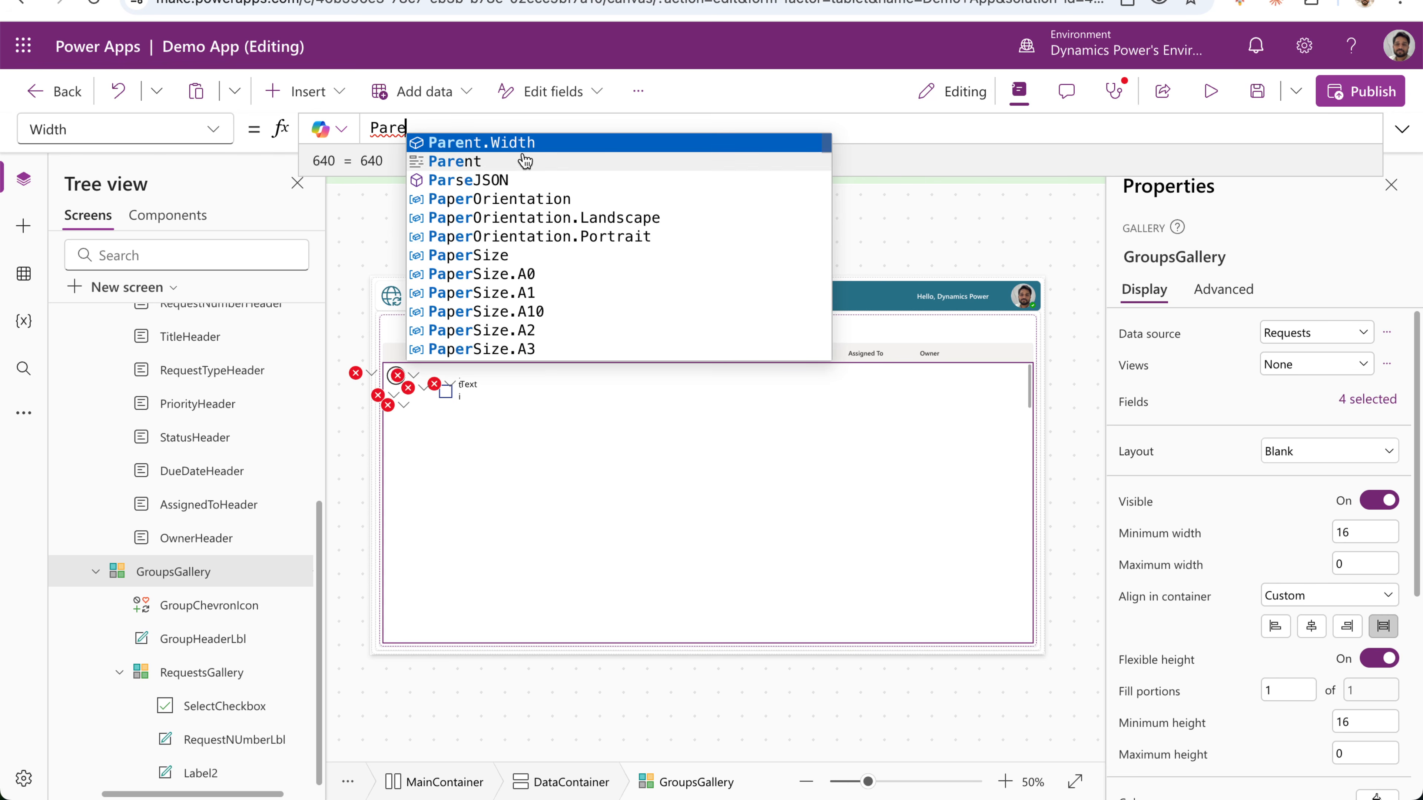
{"action": "key", "text": "Tab"}
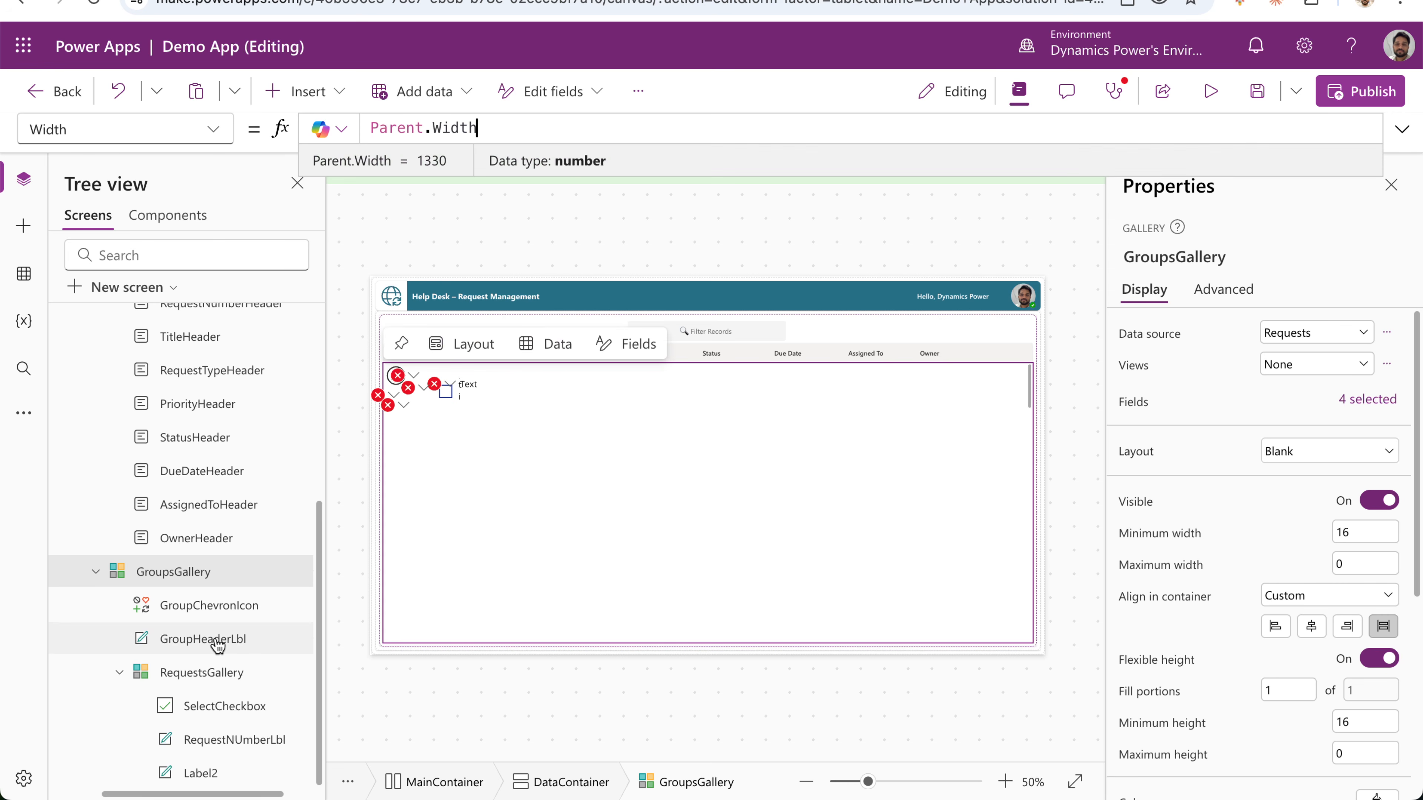
Set the X property of RequestsGallery to 0 and check the placement of SelectCheckbox, RequestNUmberLbl and Label2.
{"action": "left_click", "coordinate": [218, 683]}
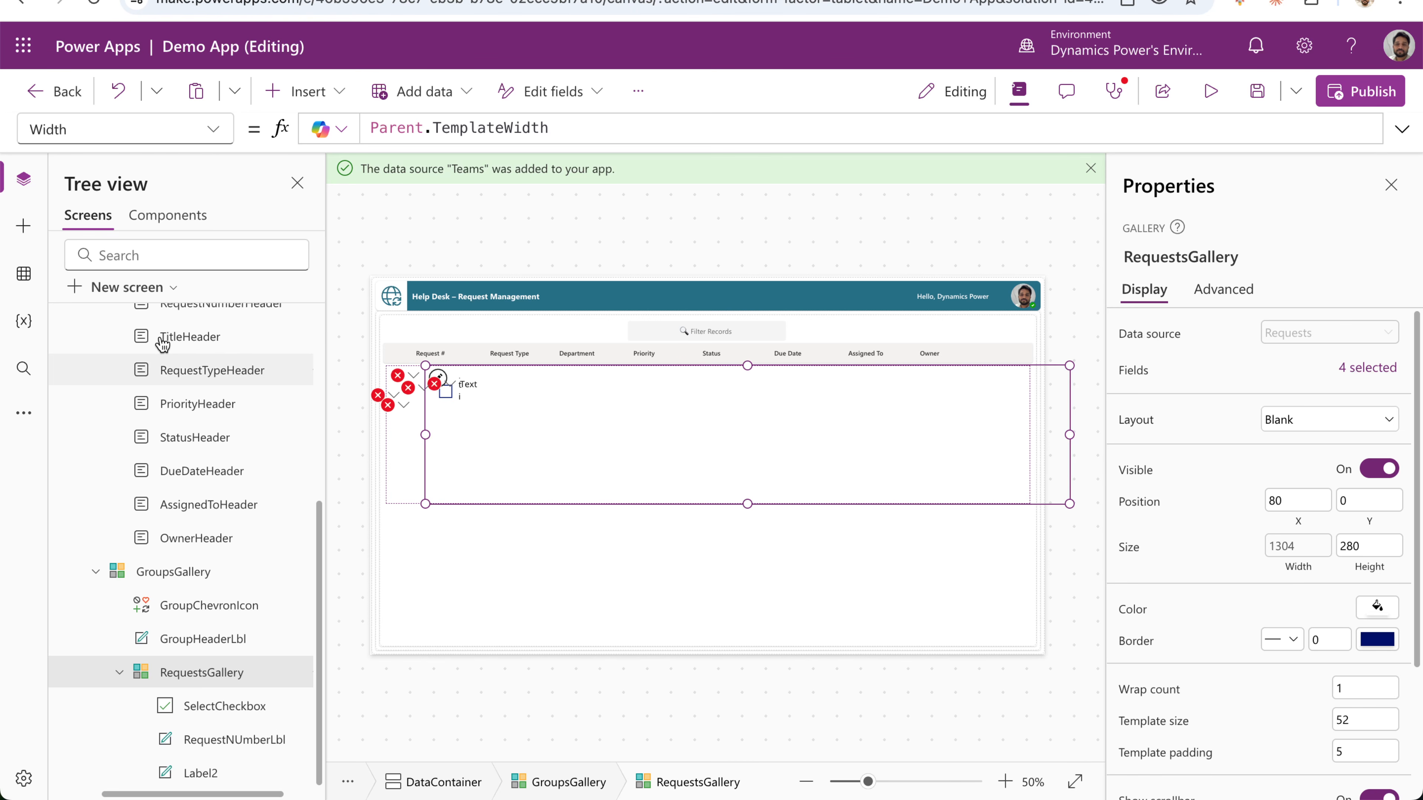
{"action": "left_click", "coordinate": [214, 131]}
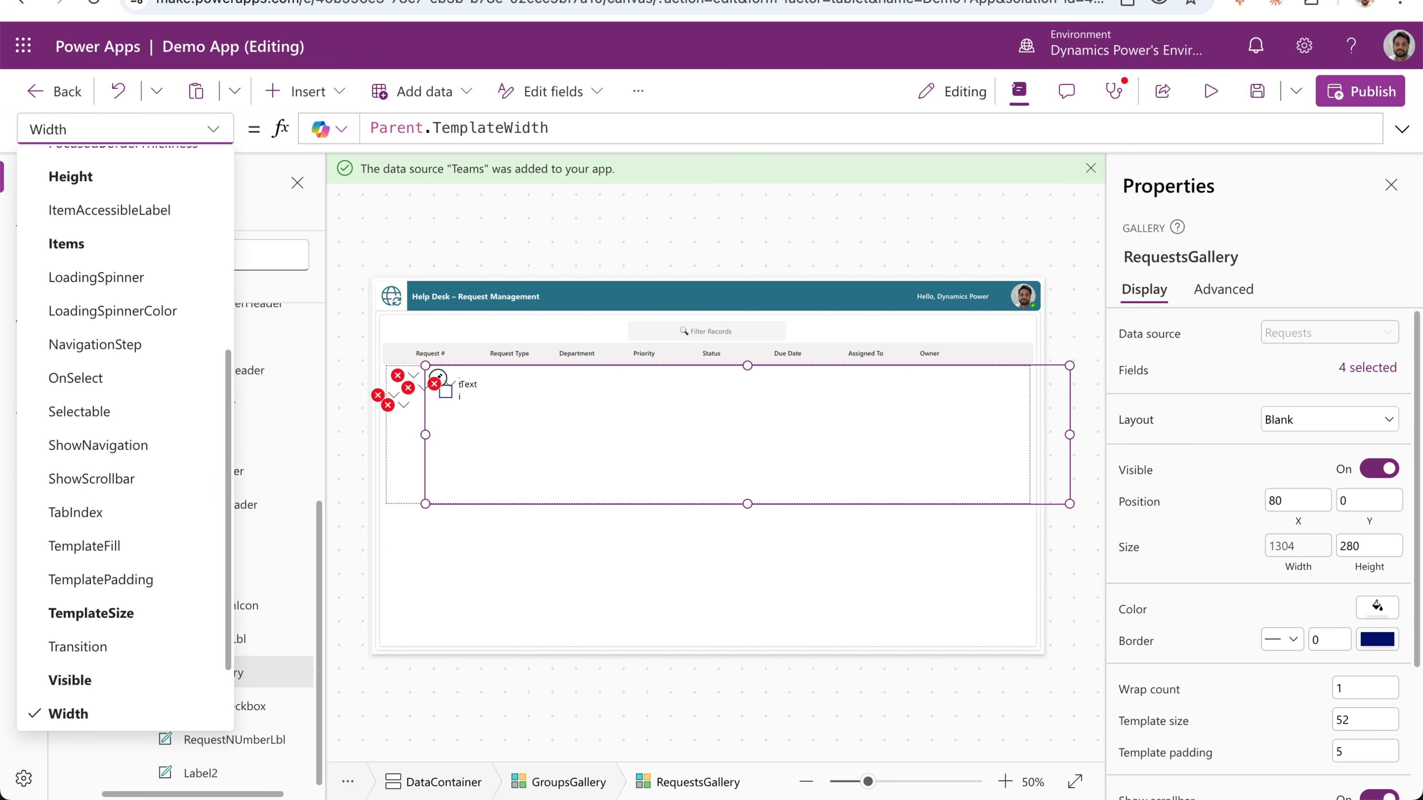
{"action": "left_click", "coordinate": [653, 165]}
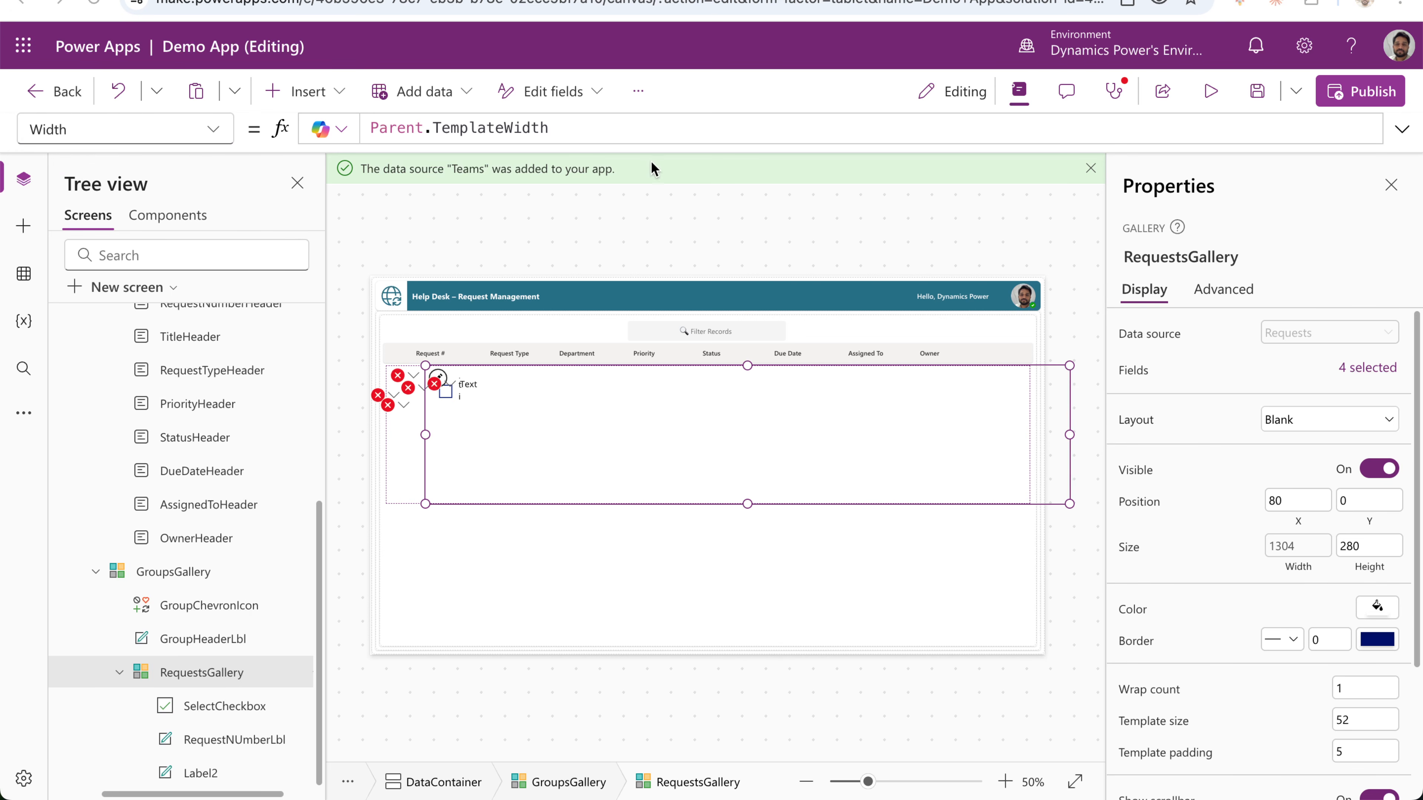
{"action": "left_click", "coordinate": [219, 129]}
{"action": "left_click", "coordinate": [219, 129]}
{"action": "left_click", "coordinate": [215, 132]}
{"action": "scroll", "coordinate": [140, 617], "scroll_direction": "down", "scroll_amount": 3}
{"action": "left_click", "coordinate": [105, 767]}
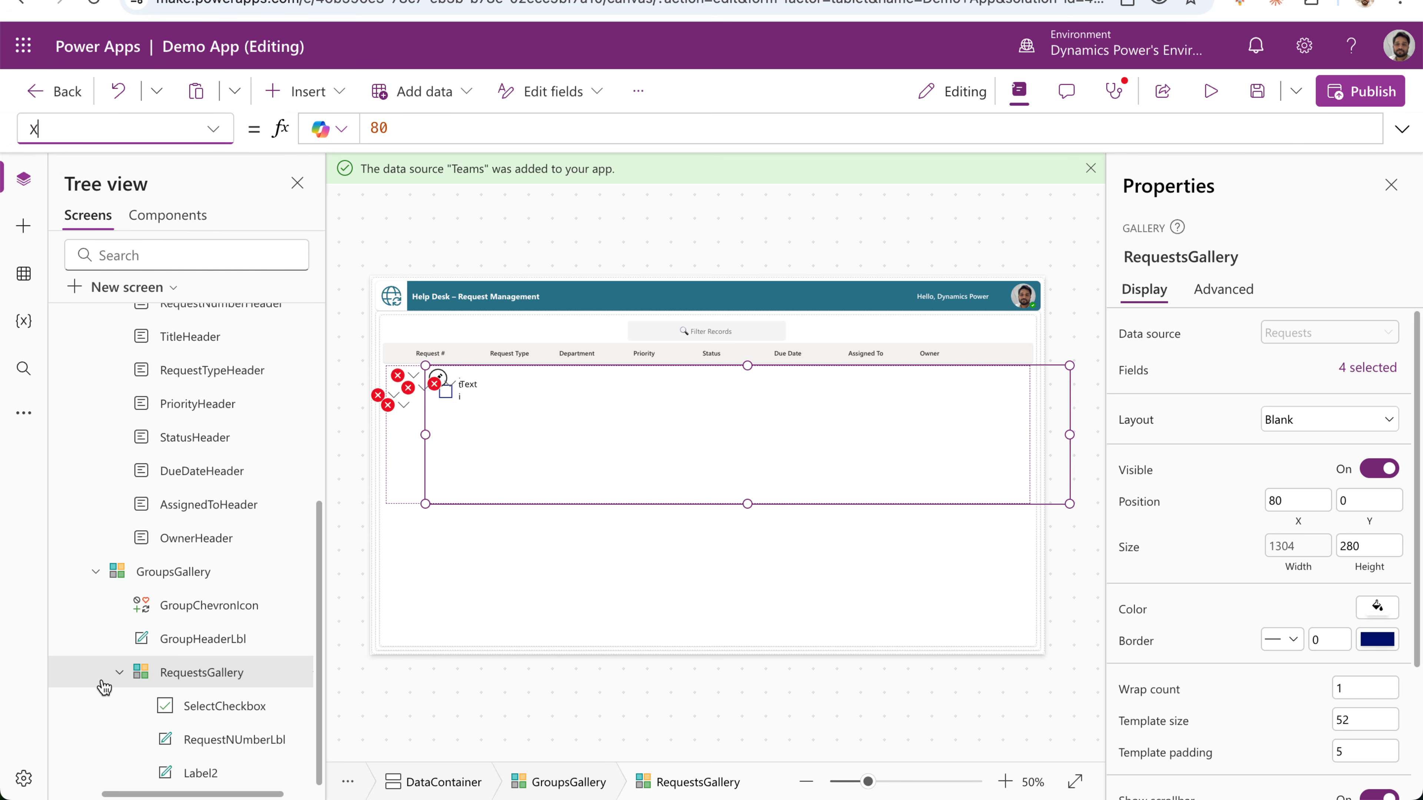
{"action": "double_click", "coordinate": [383, 129]}
{"action": "type", "text": "0"}
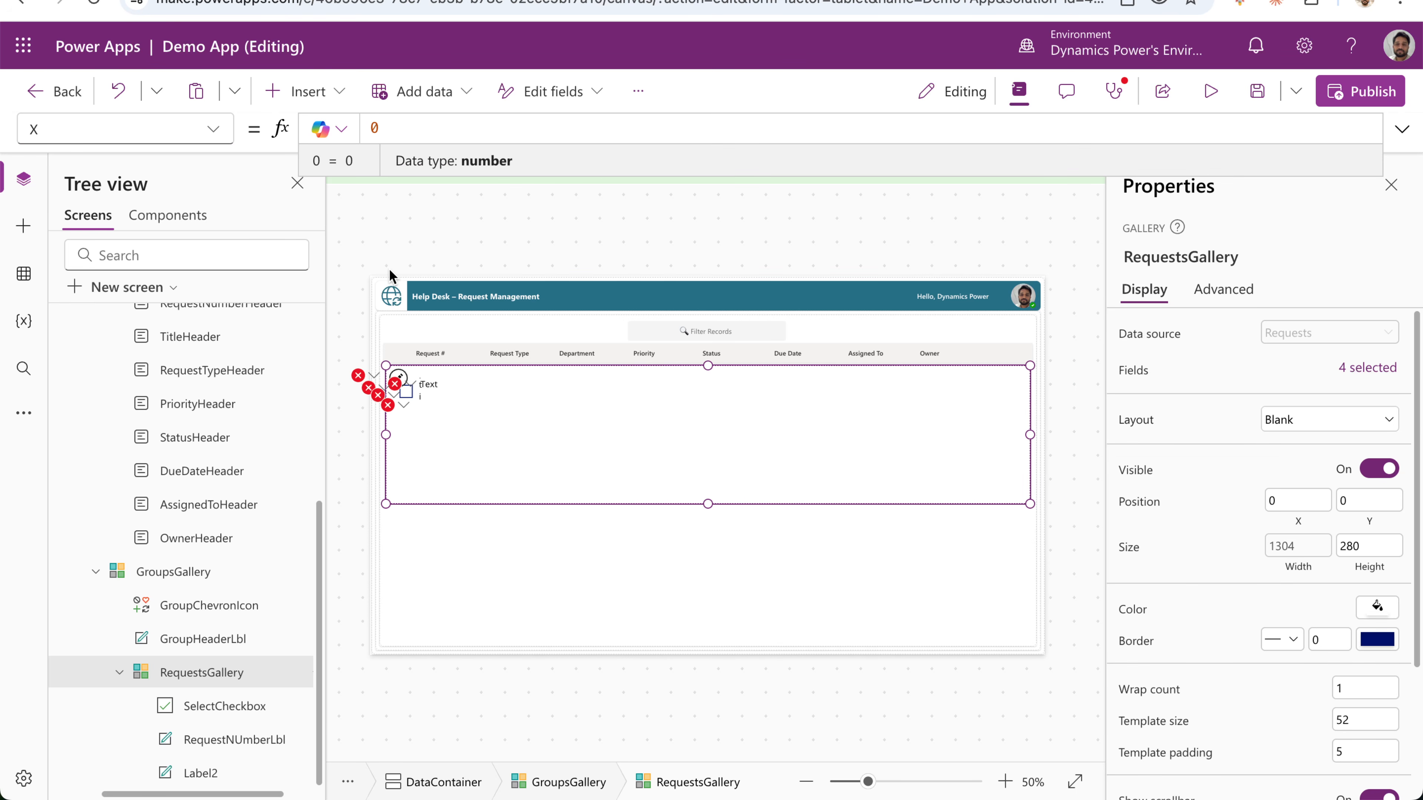
{"action": "left_click", "coordinate": [251, 713]}
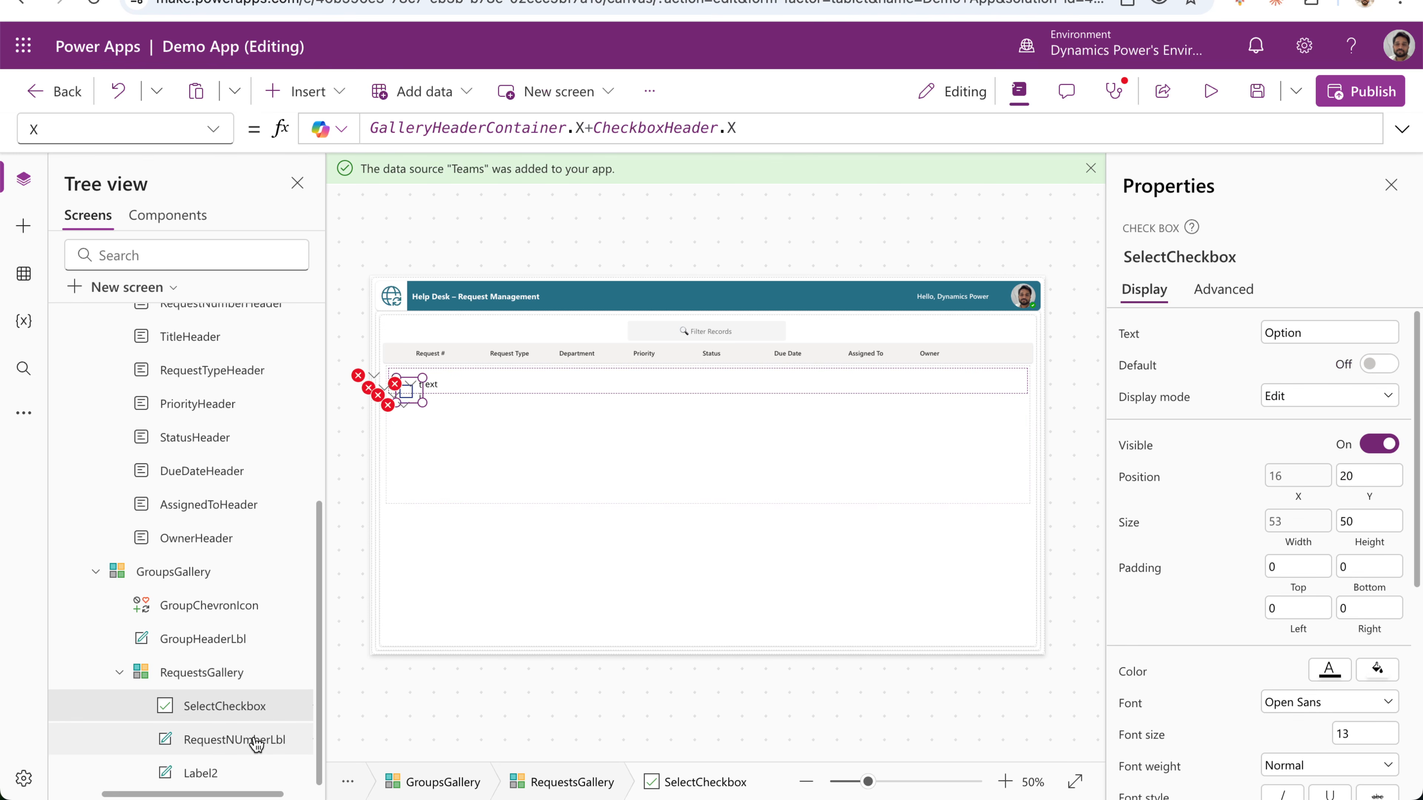
{"action": "left_click", "coordinate": [256, 742]}
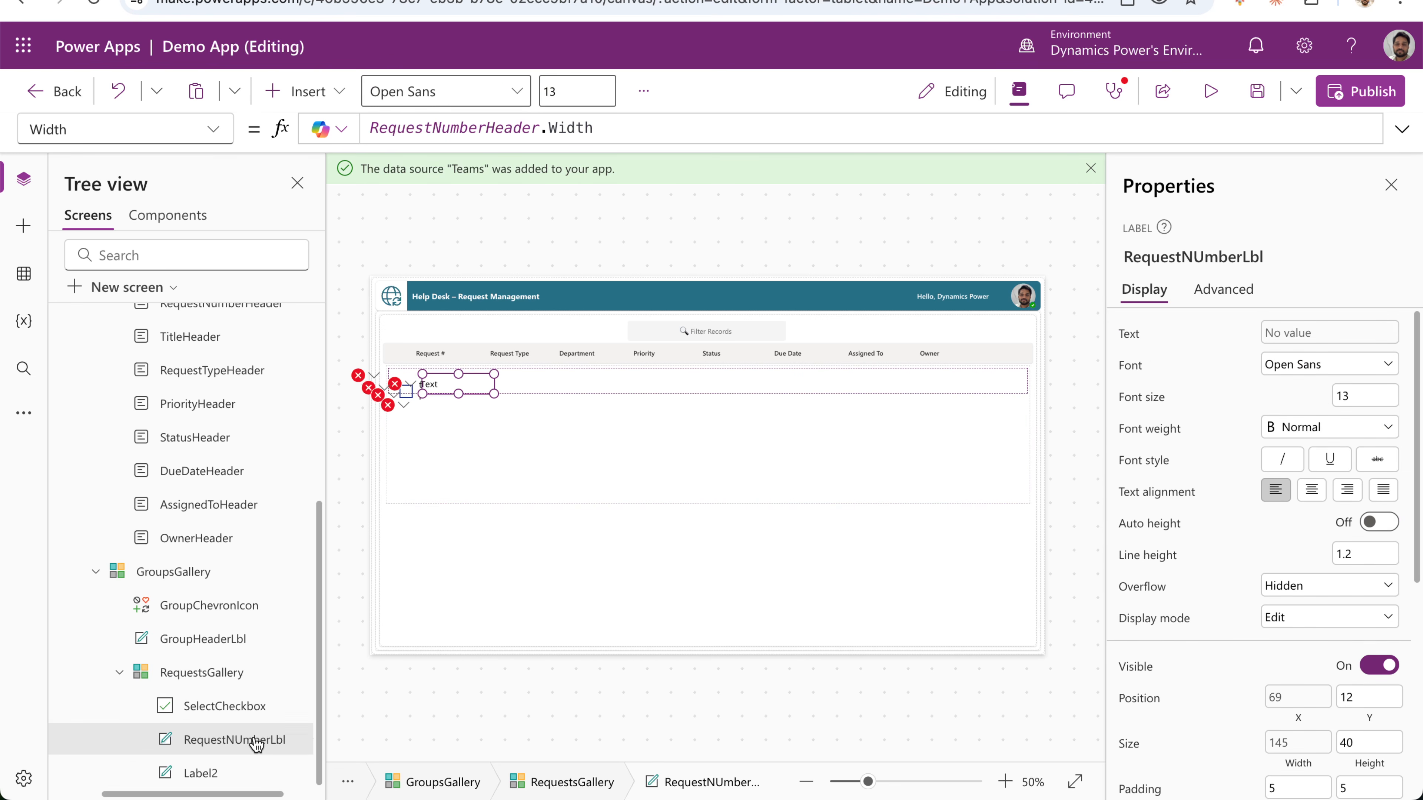
{"action": "left_click", "coordinate": [241, 778]}
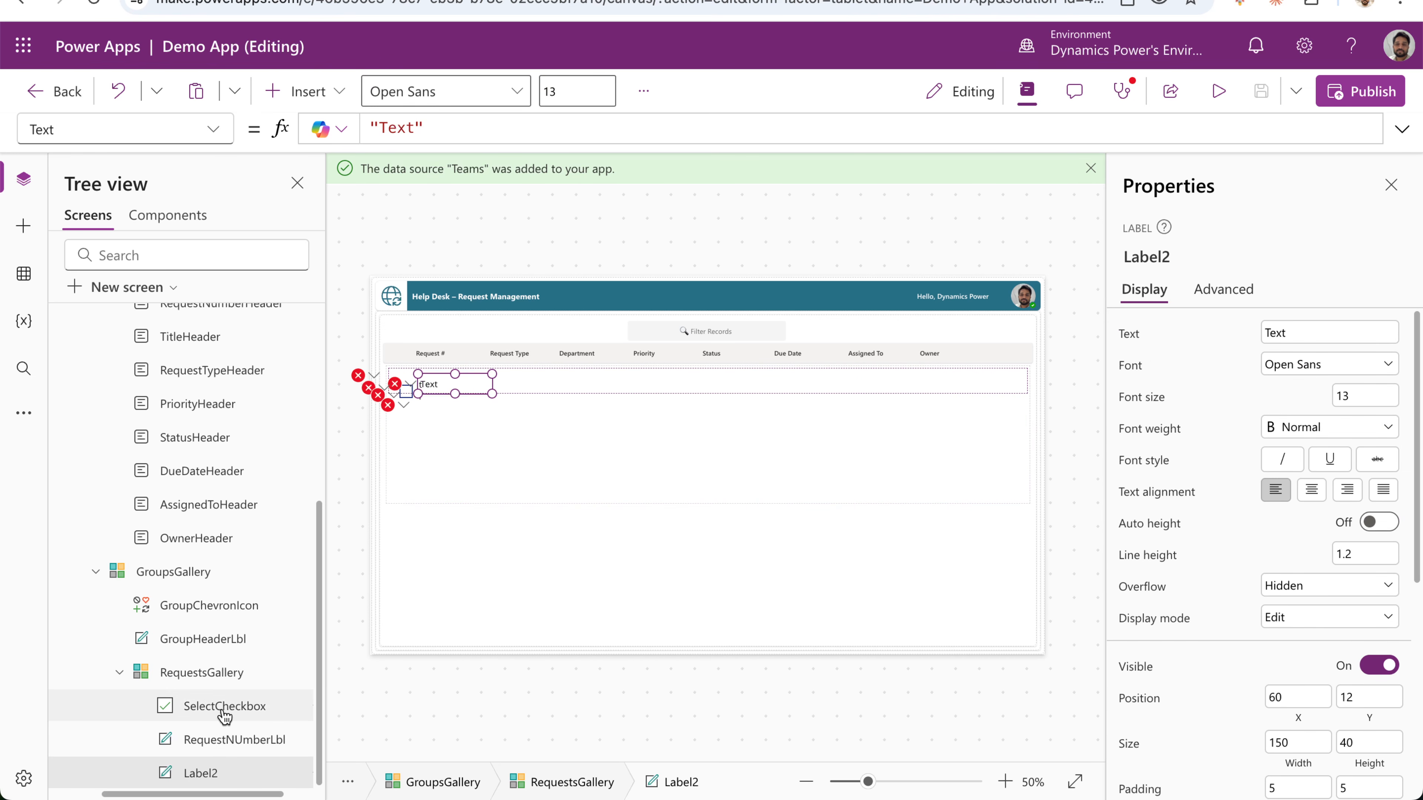
{"action": "left_click", "coordinate": [225, 717]}
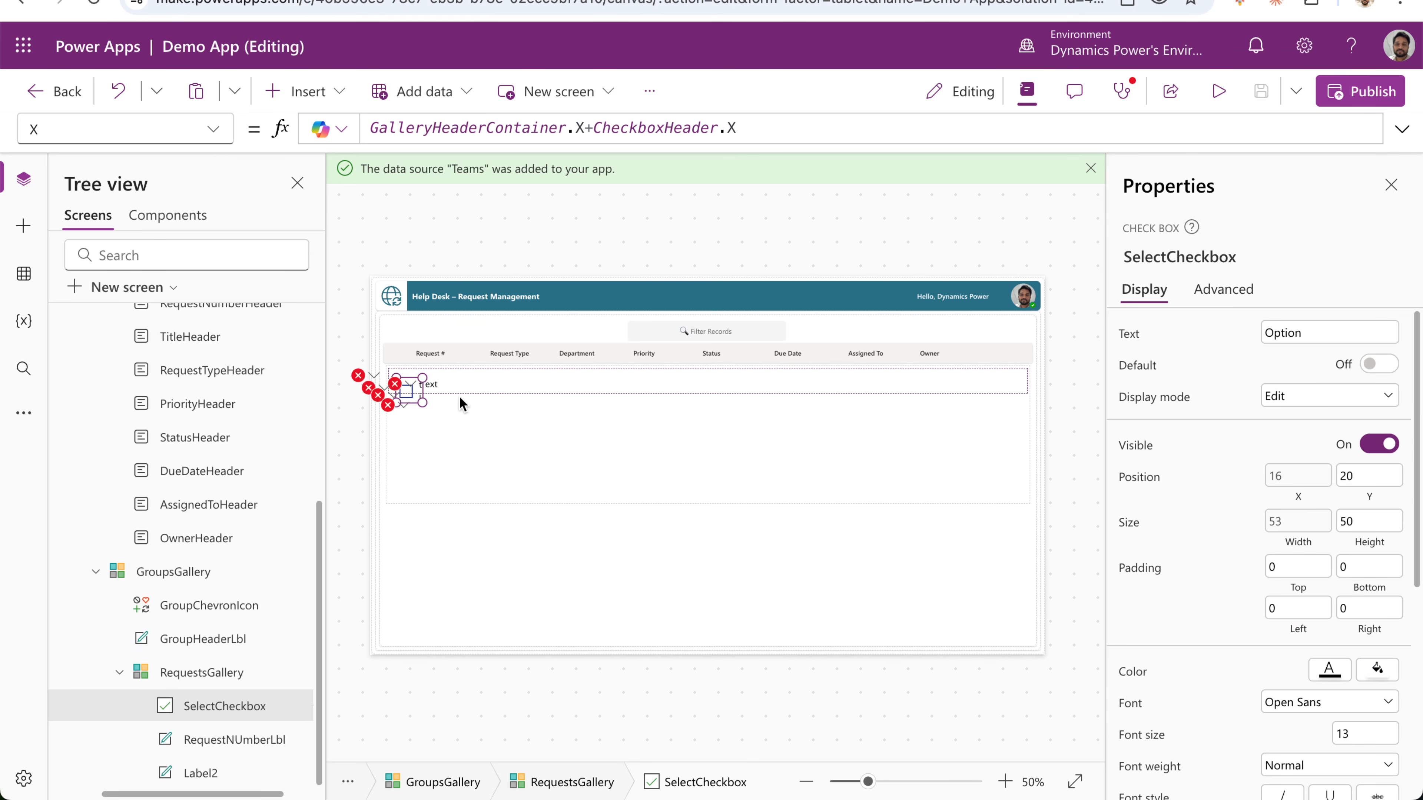
Remove the existing RequestsGallery with its check box and labels from GroupsGallery.
{"action": "left_click", "coordinate": [206, 674]}
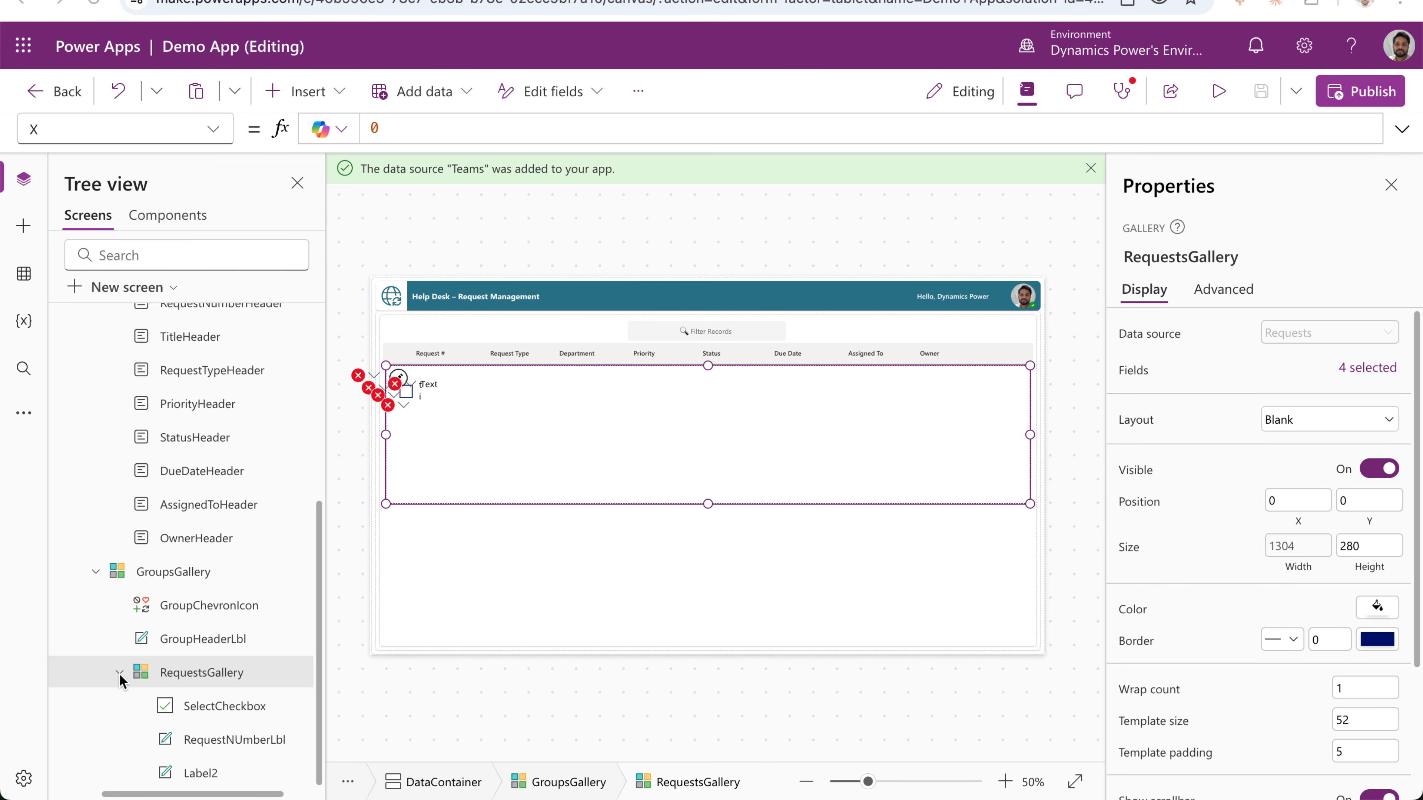
{"action": "right_click", "coordinate": [229, 673]}
{"action": "left_click", "coordinate": [311, 367]}
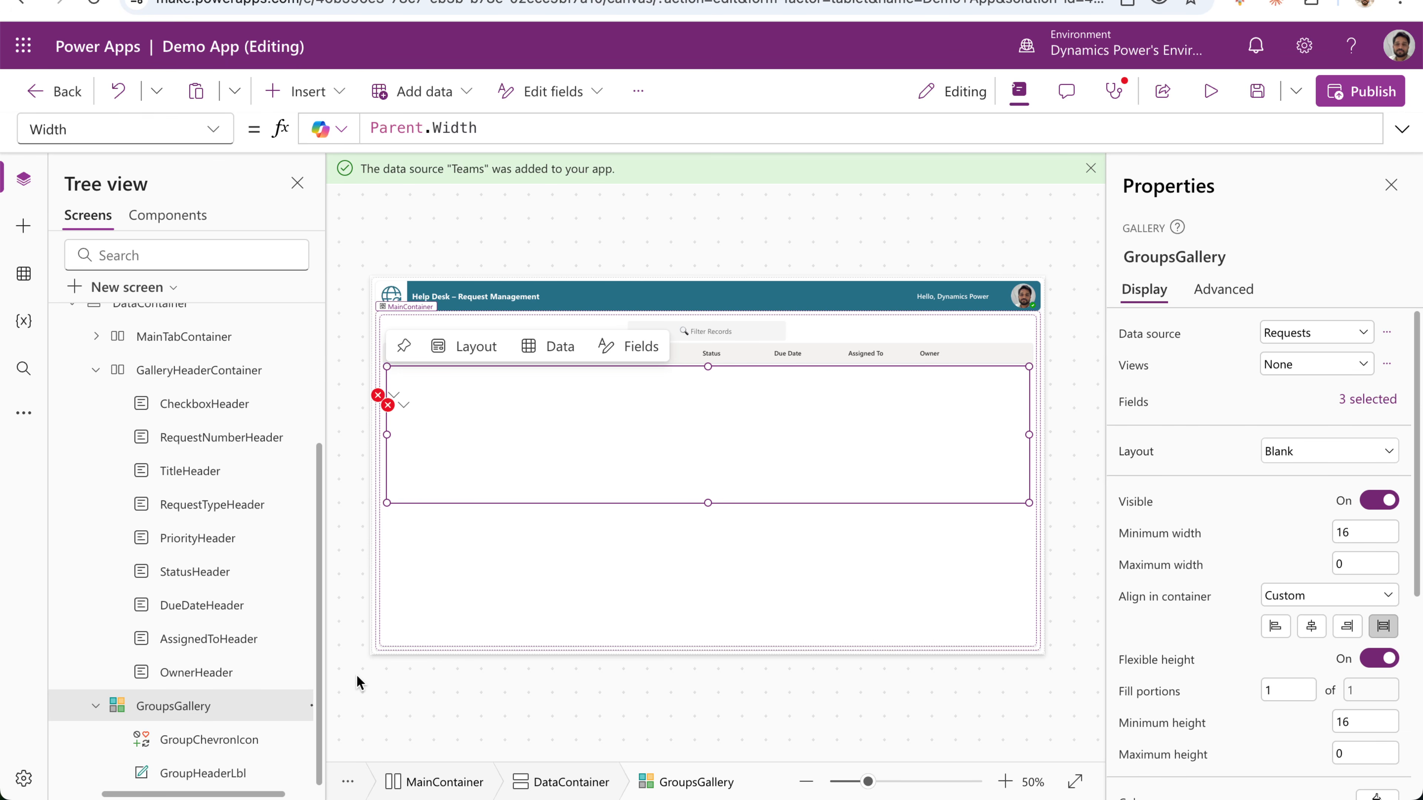
Paste the prebuilt RequestsGallery into GroupsGallery, reorder it below GroupHeaderLbl and review its column labels.
{"action": "key", "text": "ctrl+z"}
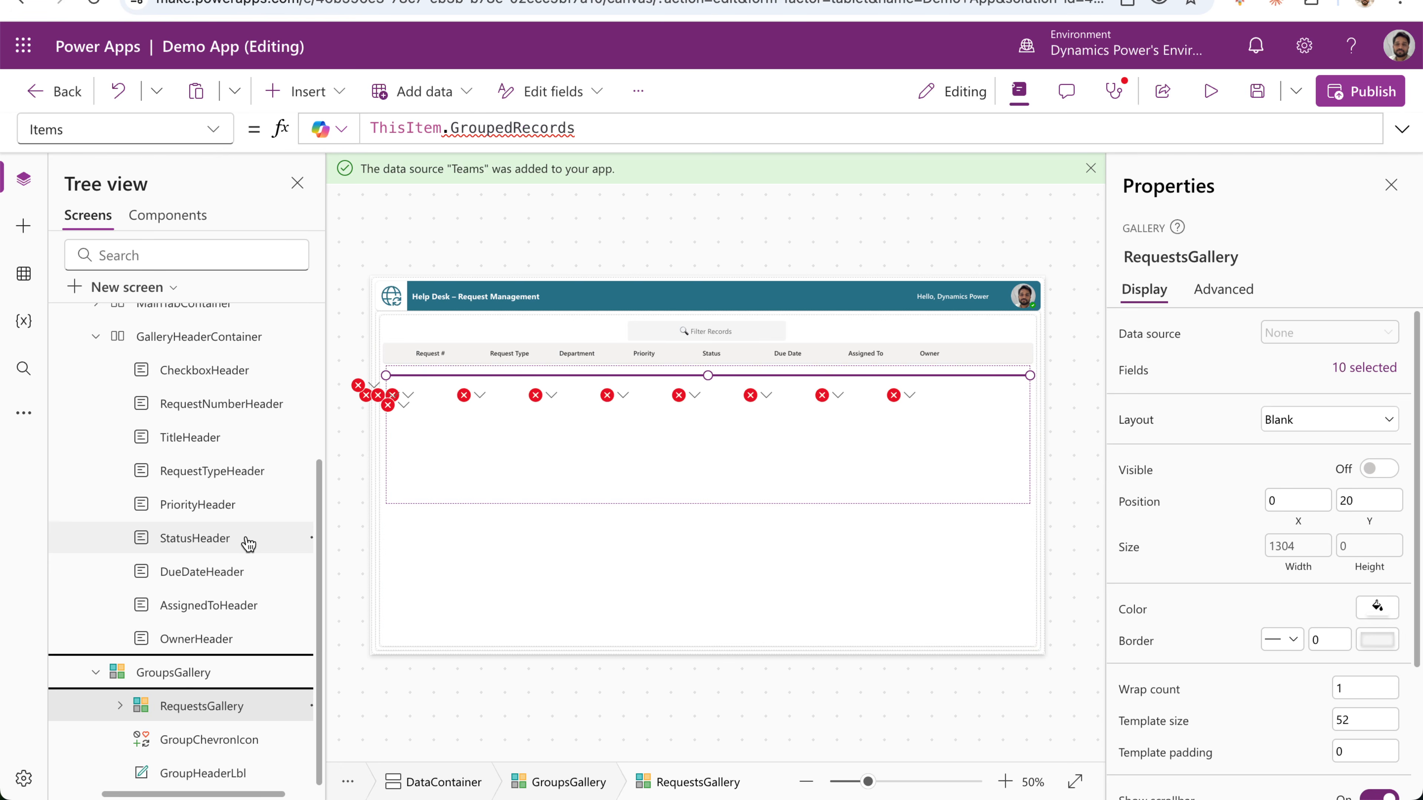
{"action": "right_click", "coordinate": [203, 726]}
{"action": "mouse_move", "coordinate": [280, 566]}
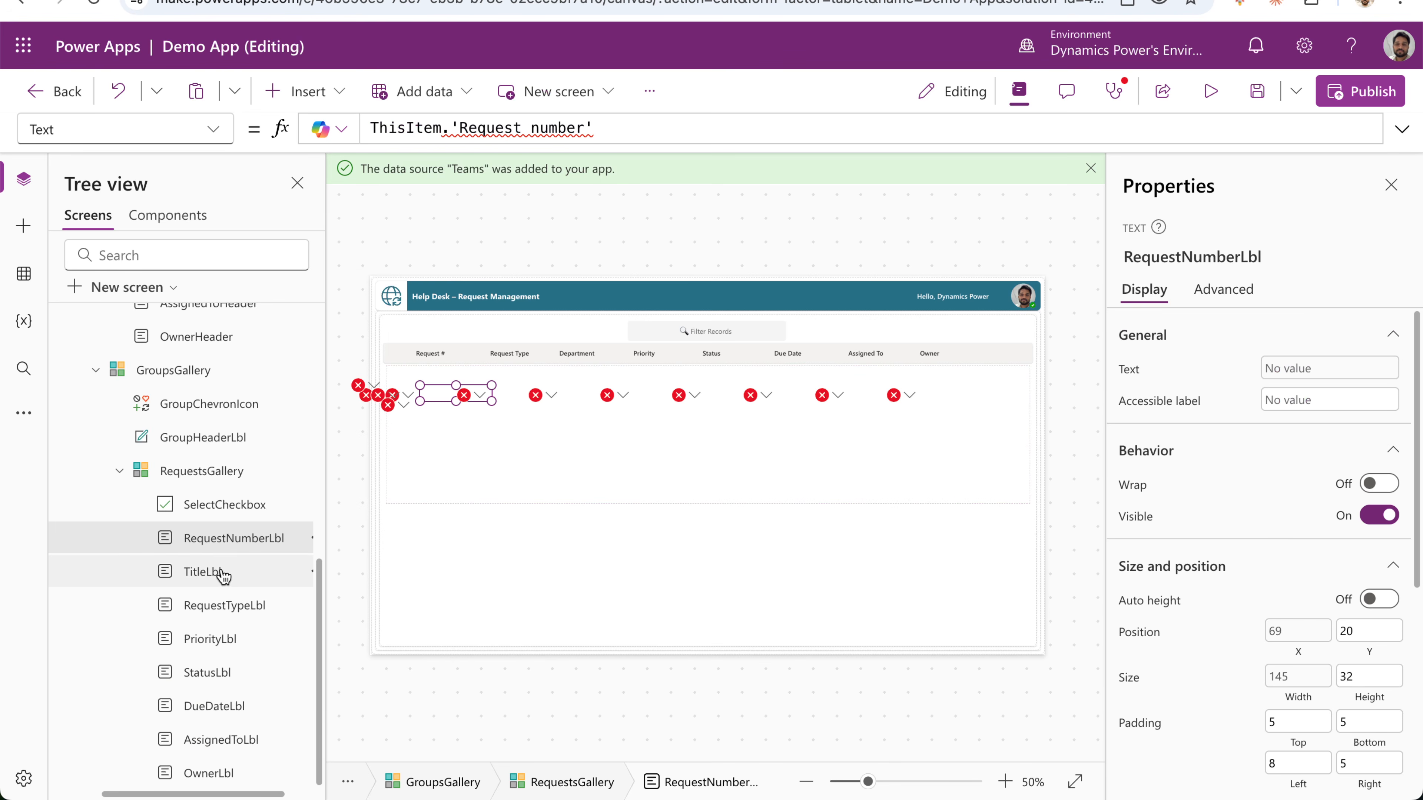
{"action": "left_click", "coordinate": [221, 571]}
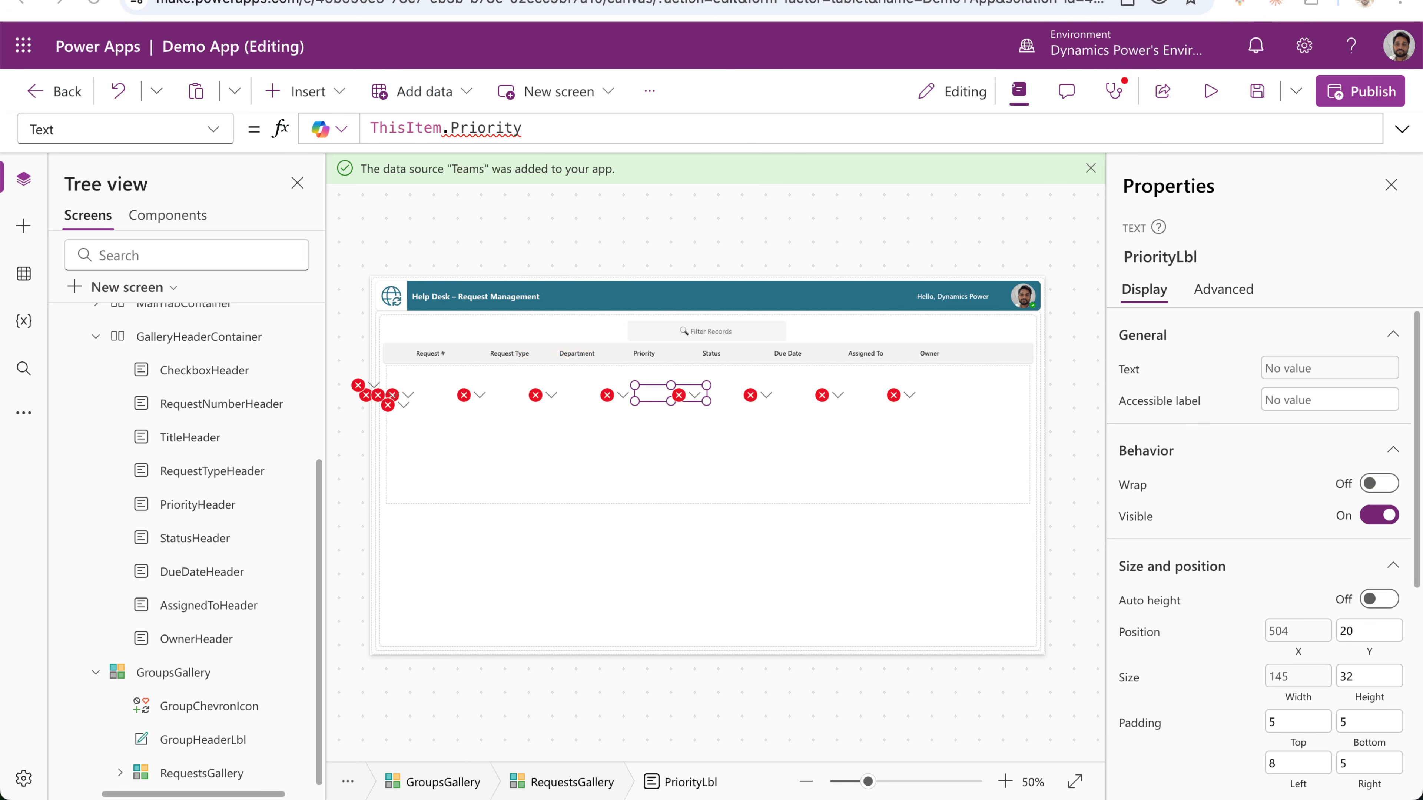
{"action": "scroll", "coordinate": [85, 413], "scroll_direction": "up", "scroll_amount": 1}
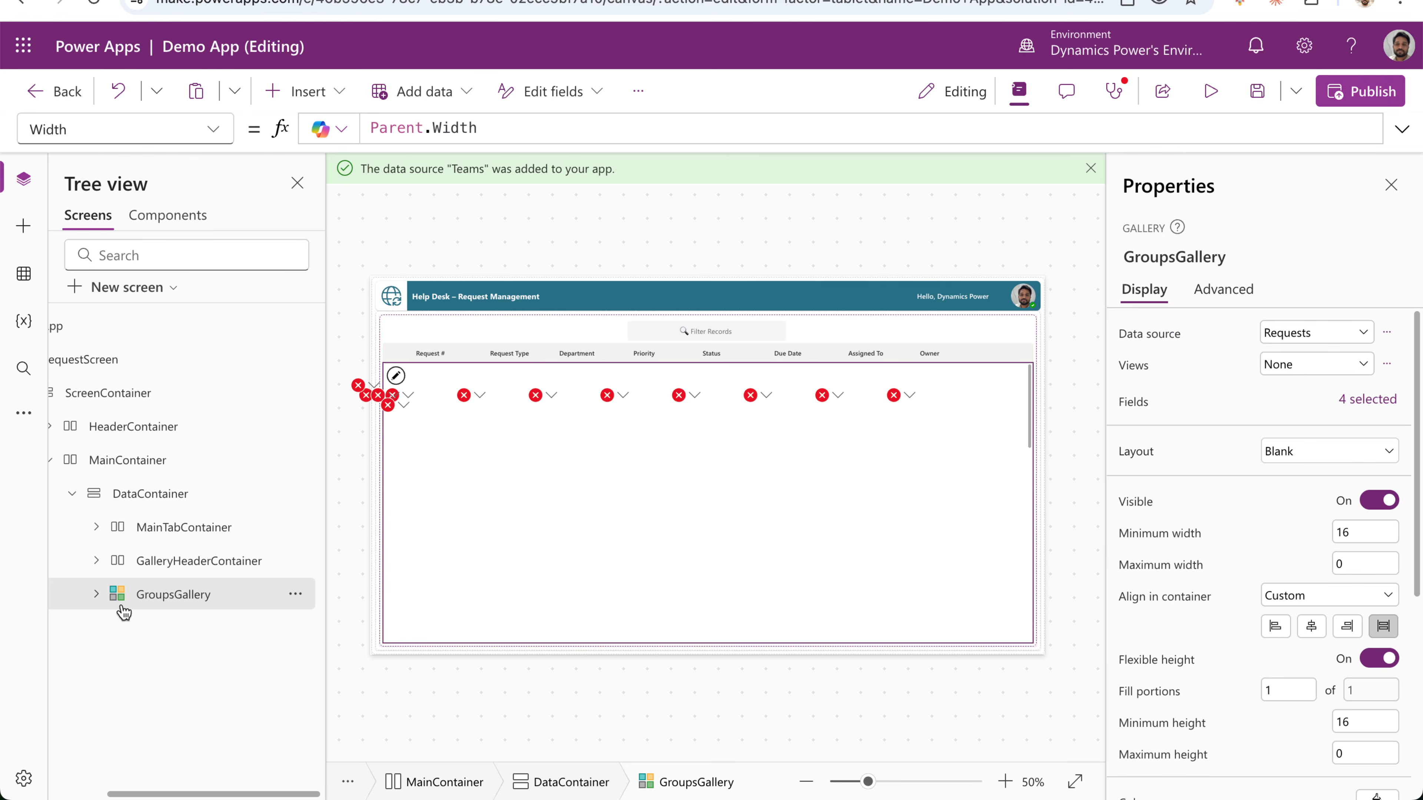
Paste the prebuilt ButtonContainer into ScreenContainer below MainContainer and preview the app.
{"action": "left_click", "coordinate": [207, 551]}
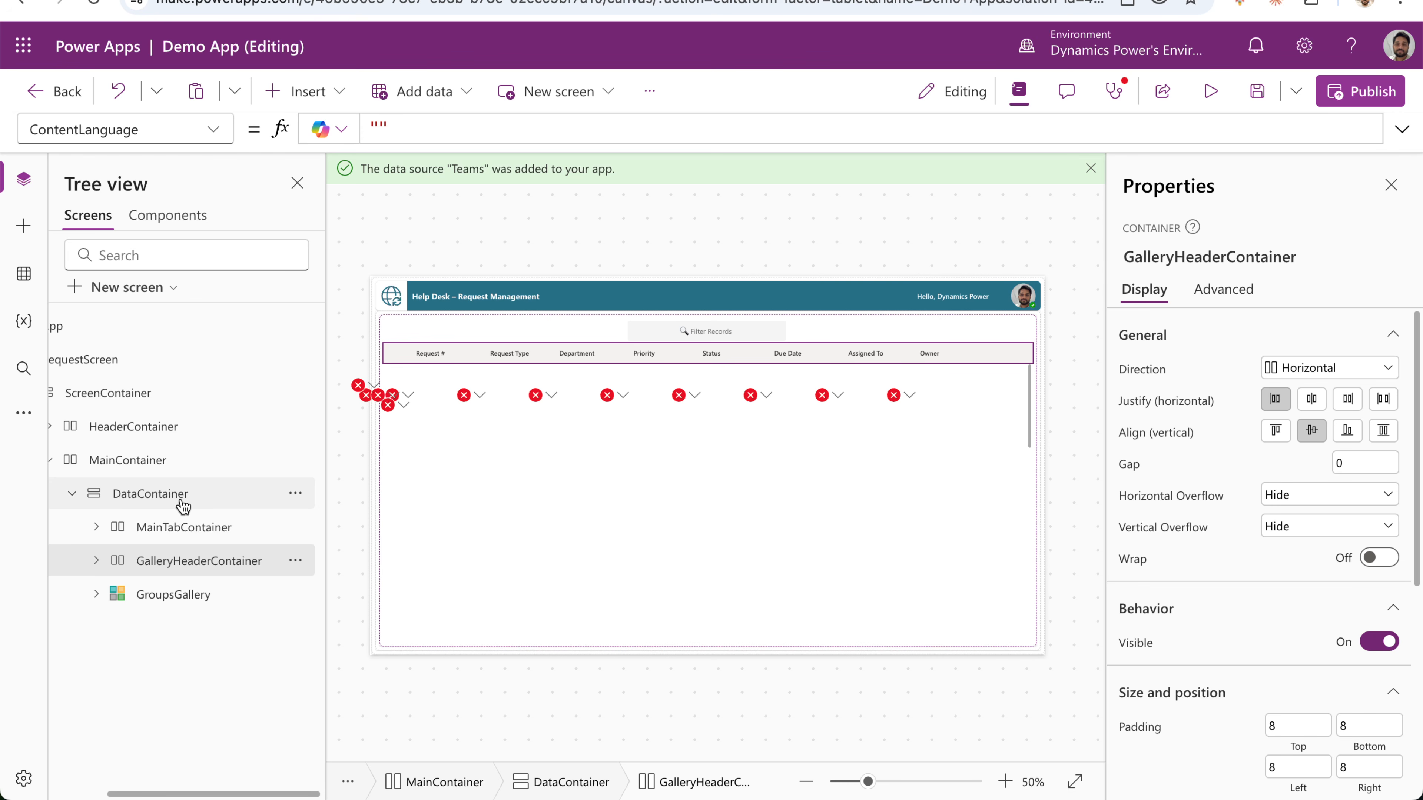
{"action": "left_click", "coordinate": [133, 402]}
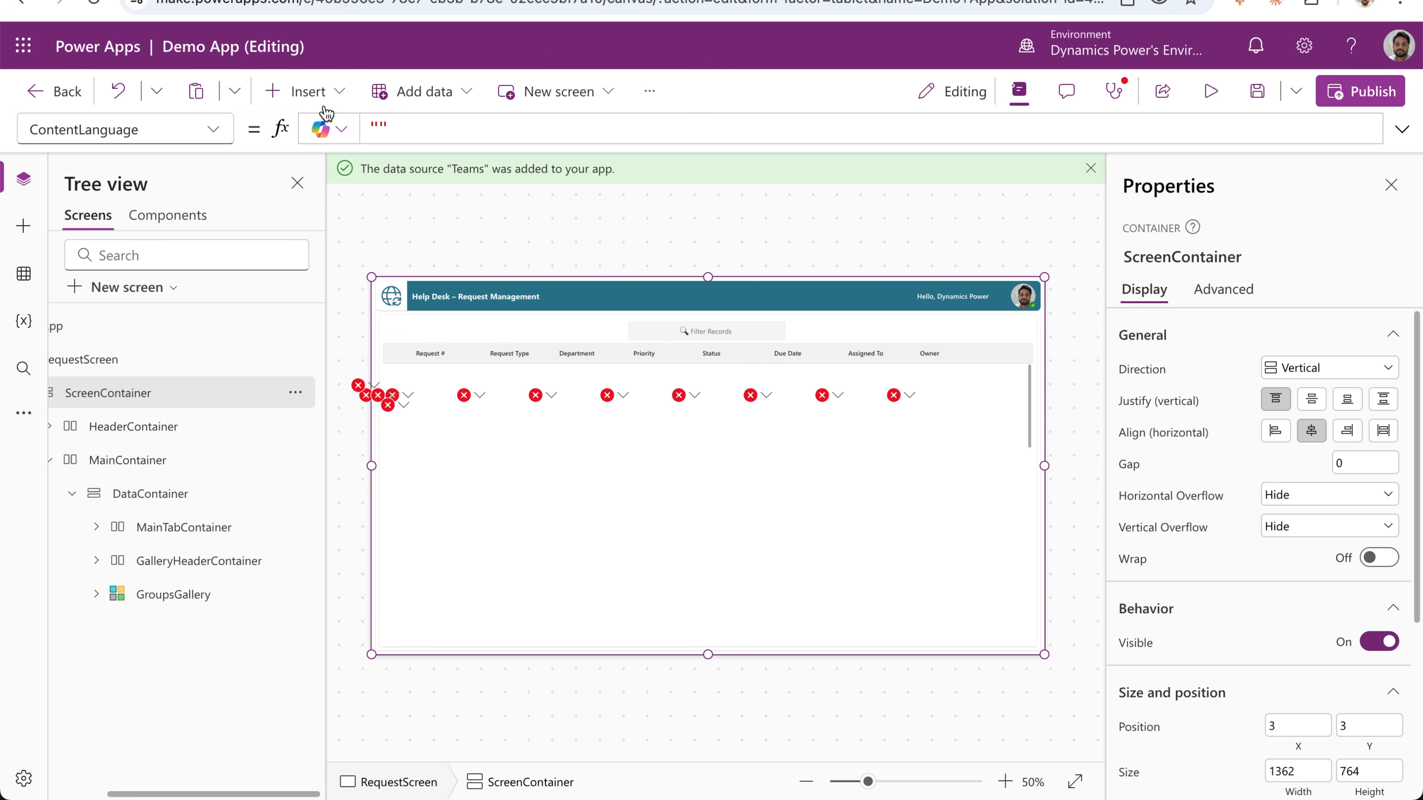
{"action": "right_click", "coordinate": [196, 394]}
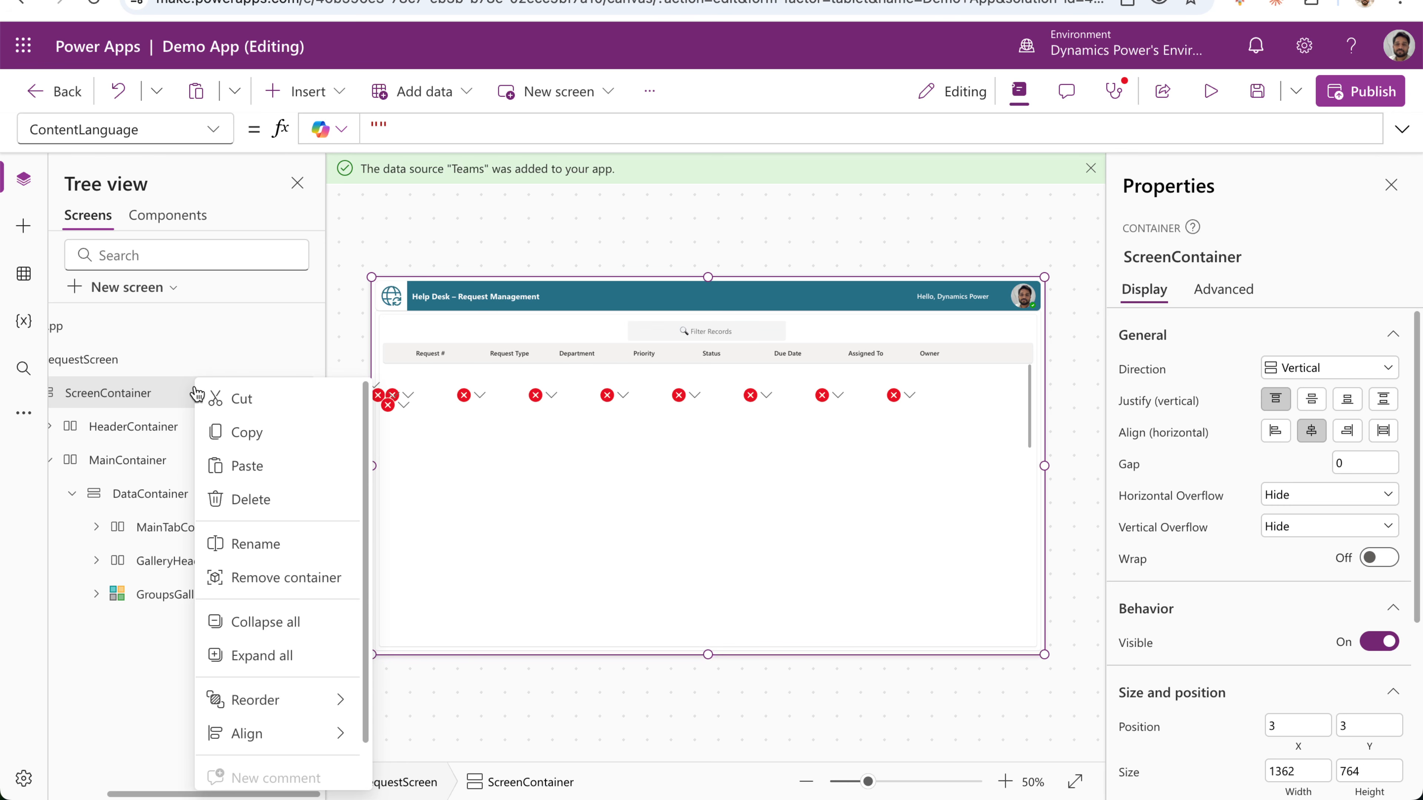
{"action": "left_click", "coordinate": [284, 484]}
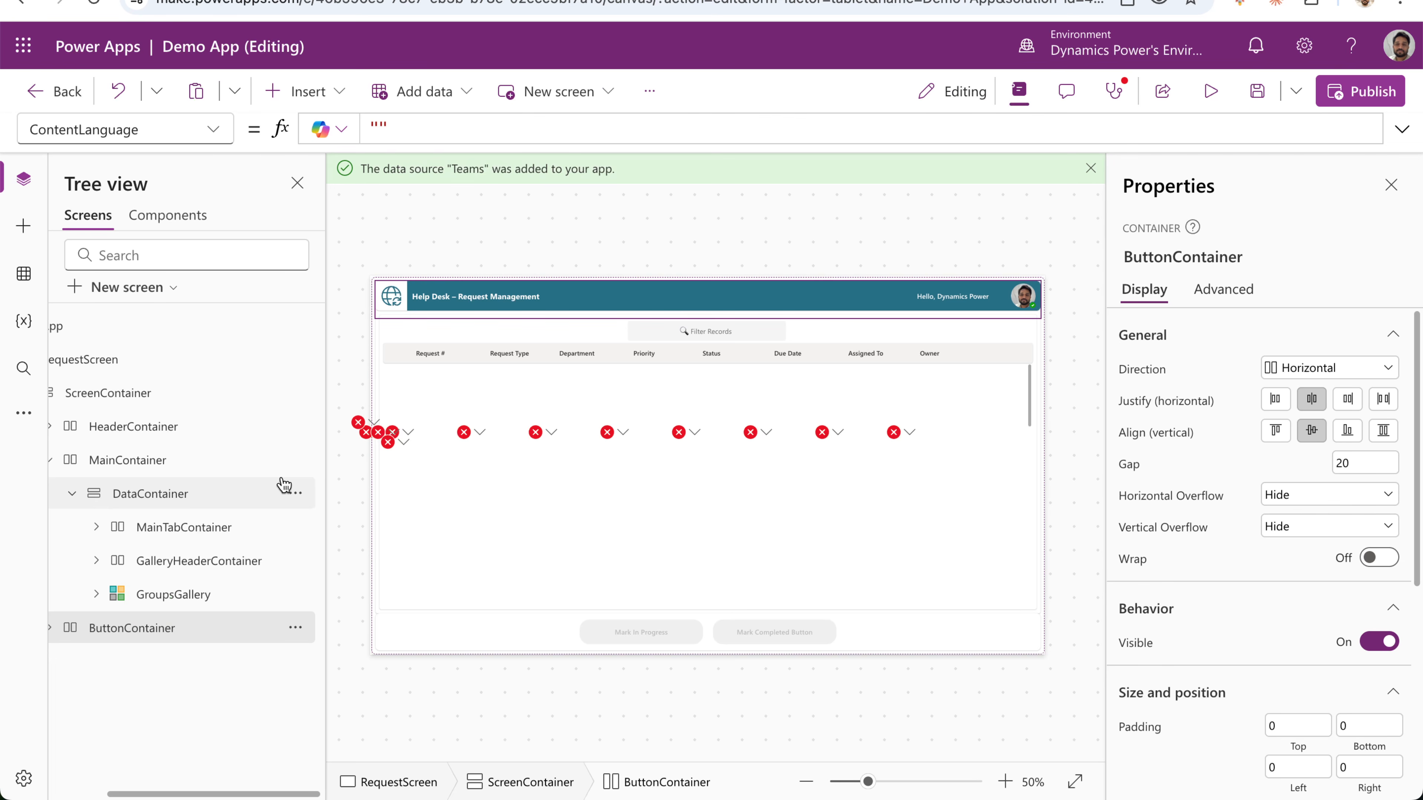
{"action": "left_click", "coordinate": [1208, 99]}
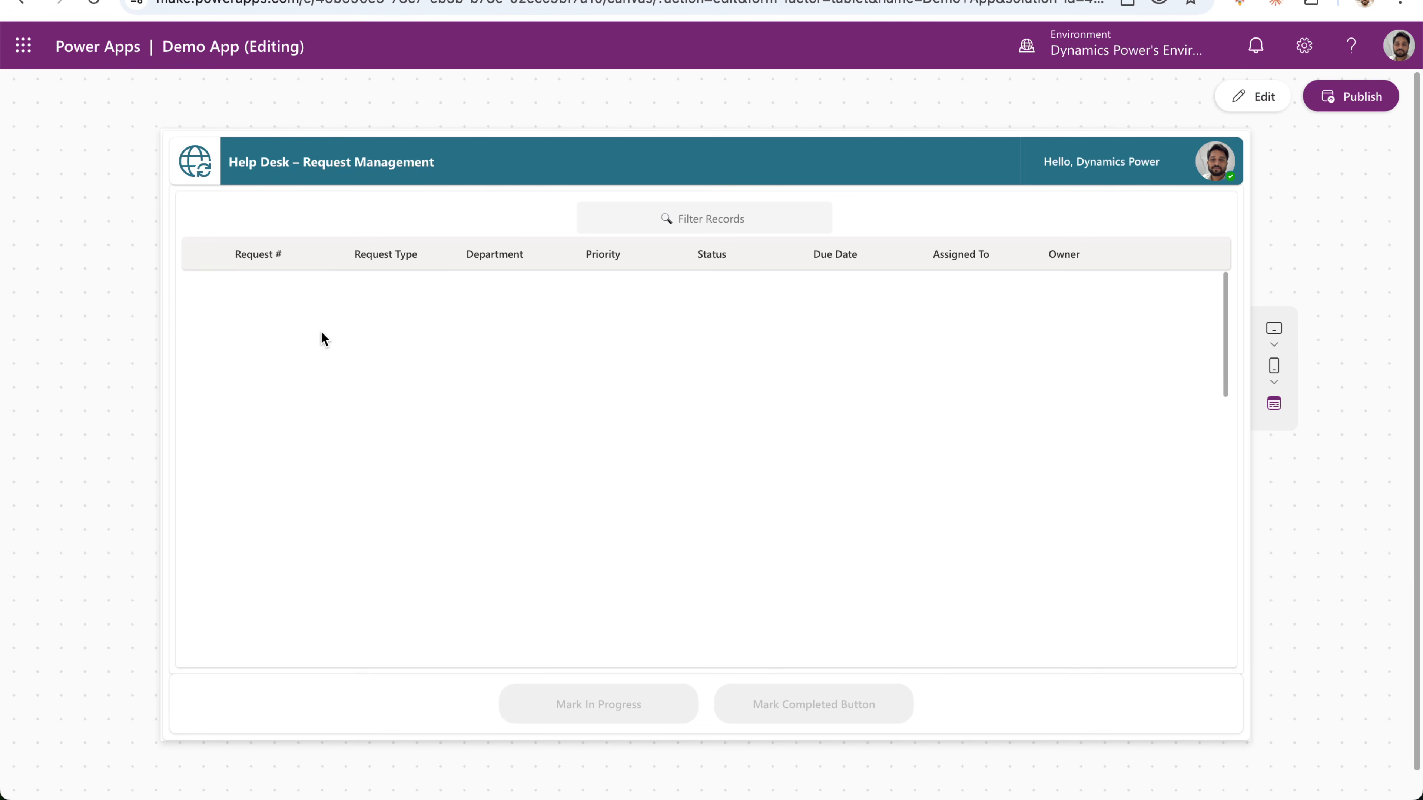
Return from the preview to editing and select GroupsGallery.
{"action": "left_click", "coordinate": [1260, 95]}
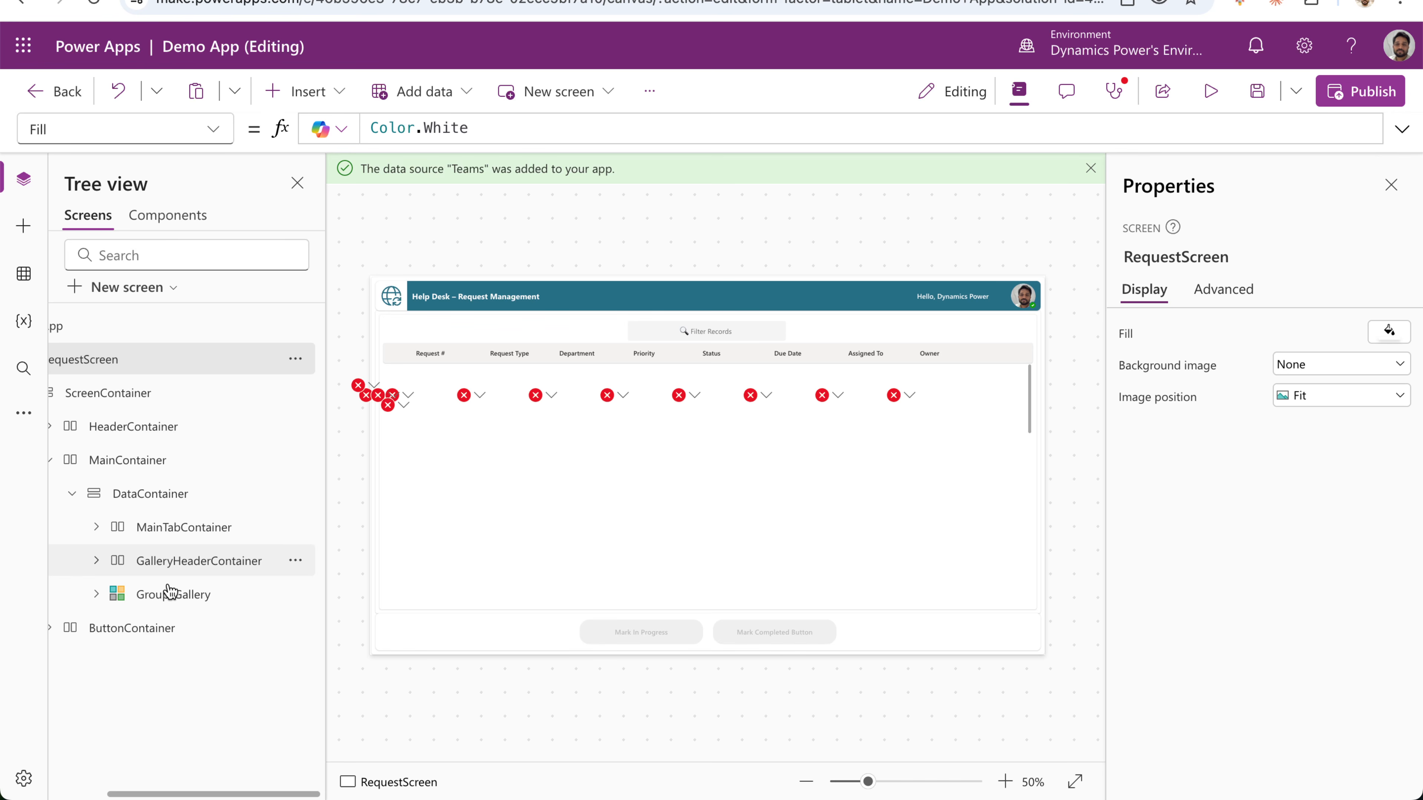
{"action": "left_click", "coordinate": [170, 593]}
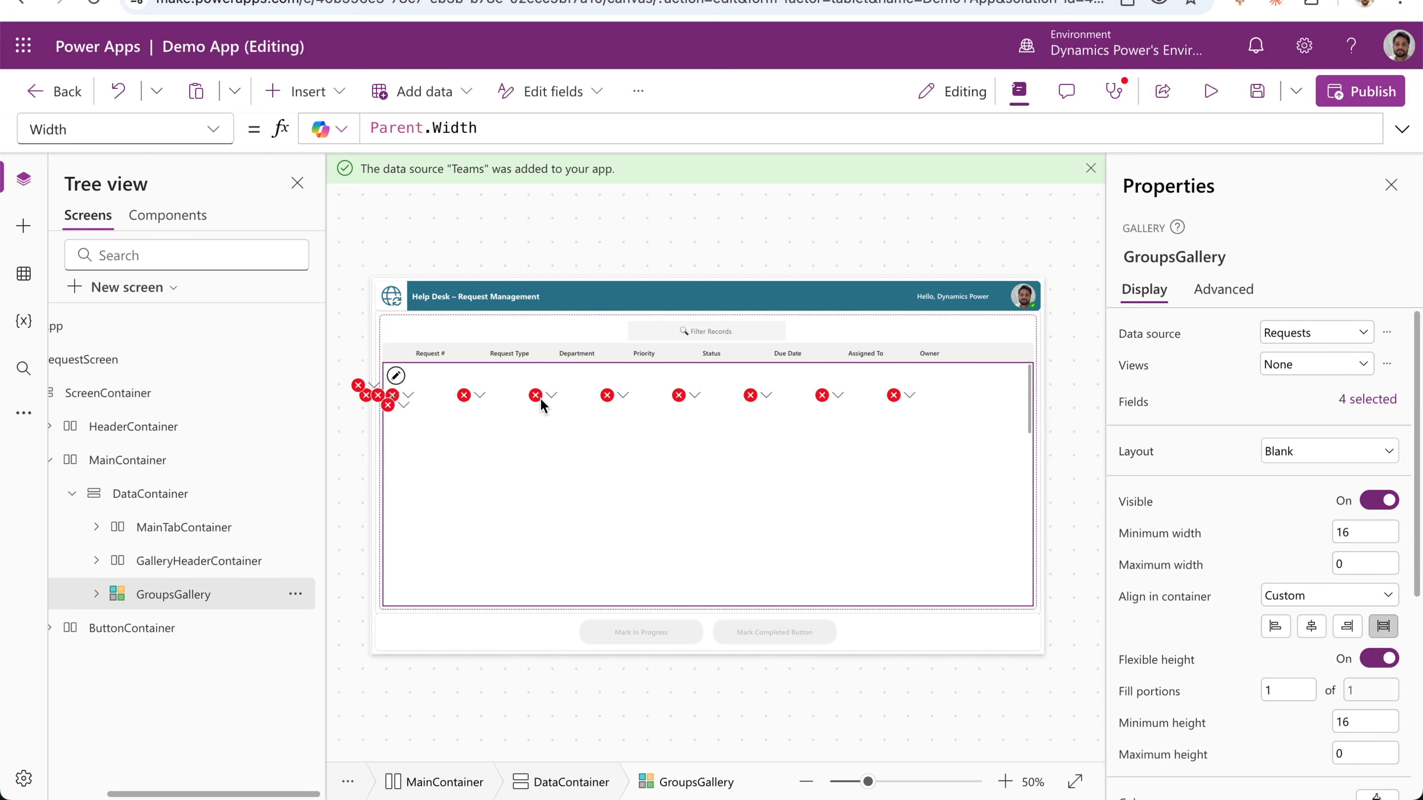
{"action": "mouse_move", "coordinate": [557, 399]}
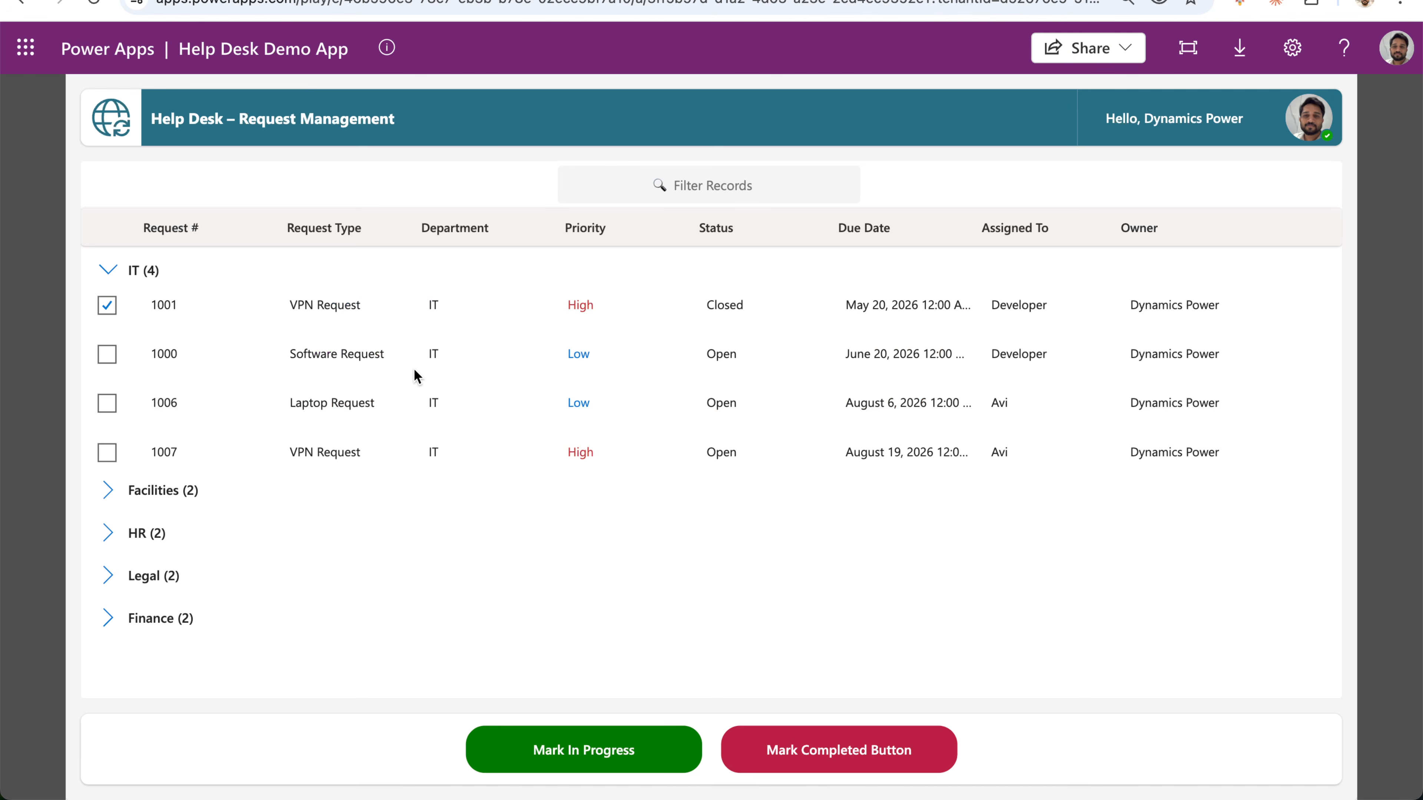
In the finished Help Desk Demo App, filter the records by an assignee's name, expand the Facilities group, and clear the filter.
{"action": "left_click", "coordinate": [675, 184]}
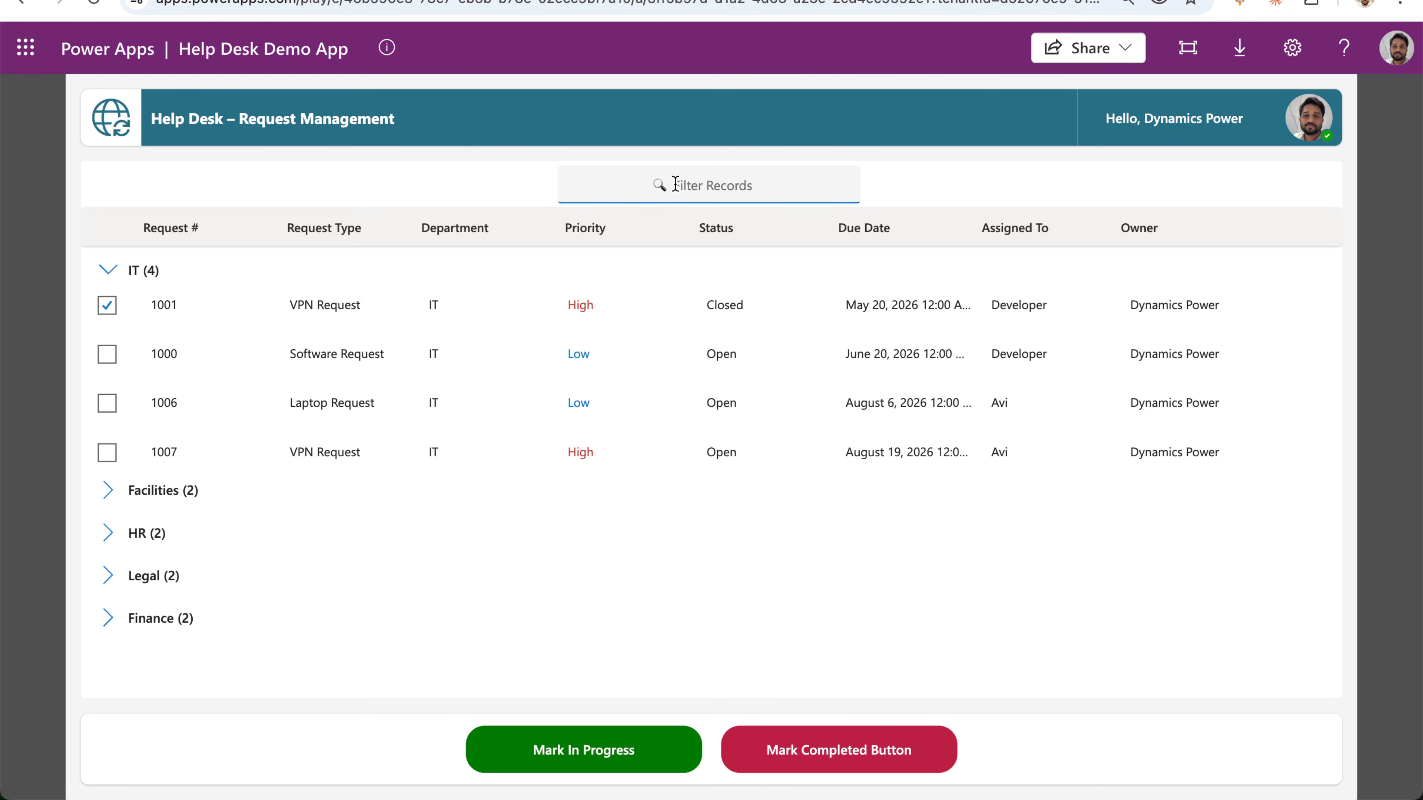
{"action": "type", "text": "baby"}
{"action": "left_click", "coordinate": [107, 272]}
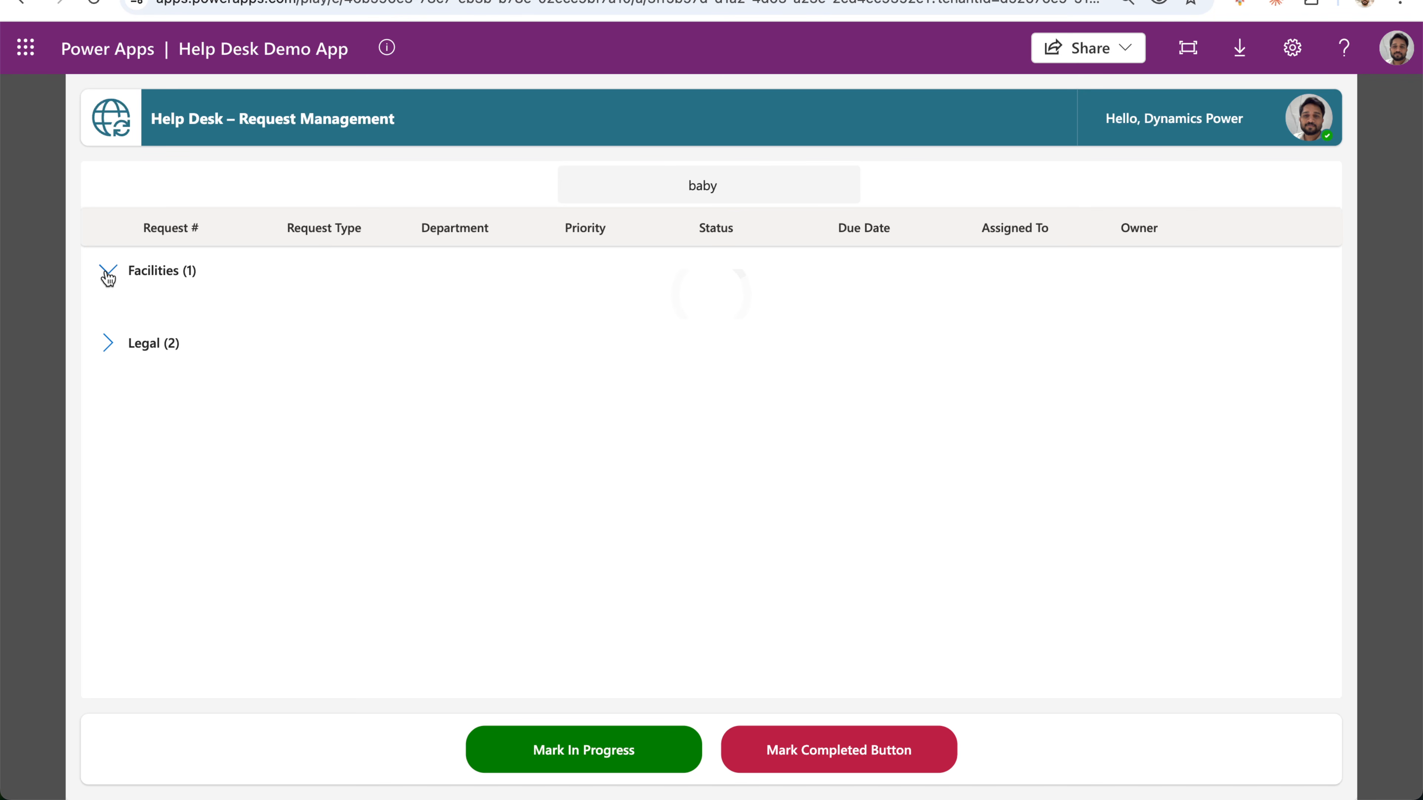
{"action": "left_click", "coordinate": [782, 189]}
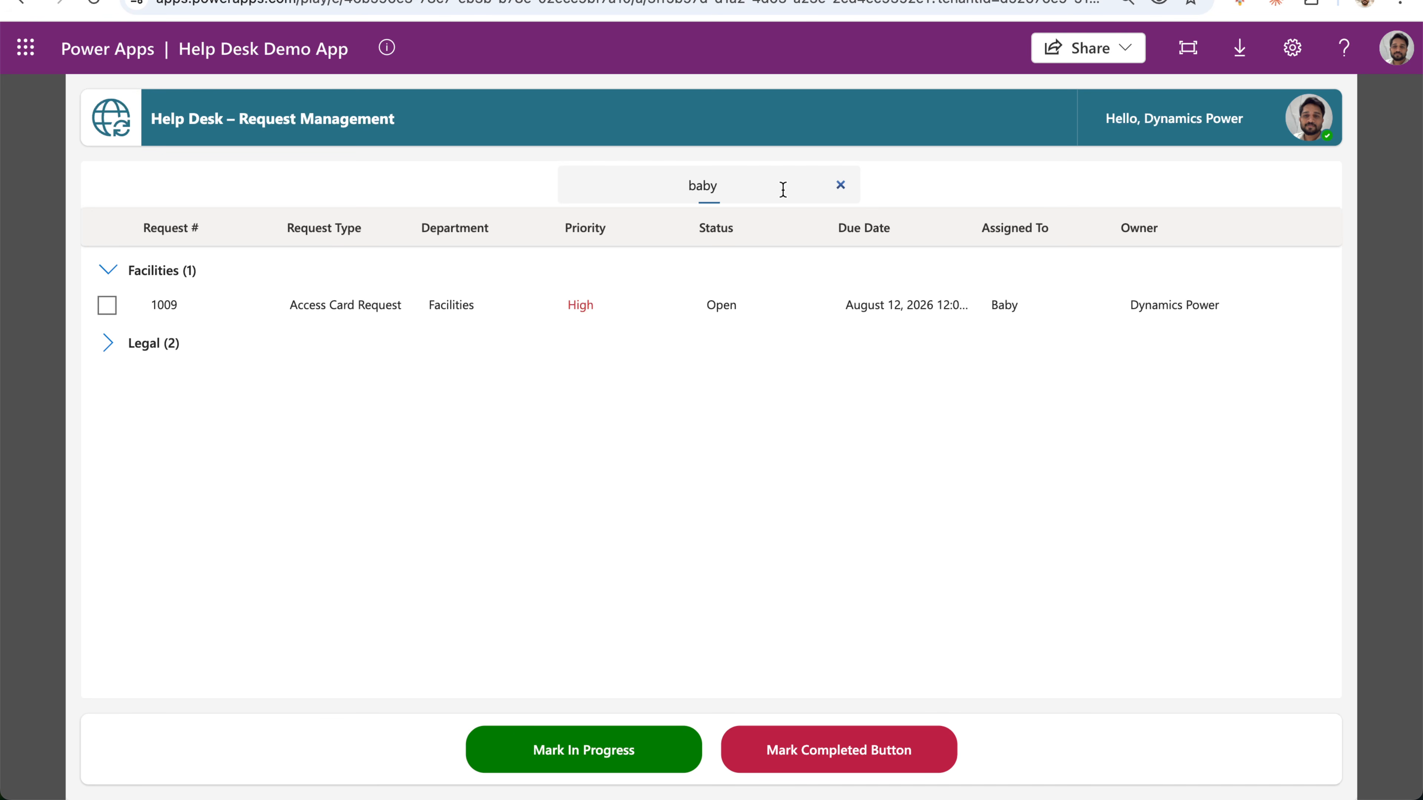
{"action": "key", "text": "BackSpace"}
{"action": "key", "text": "BackSpace"}
{"action": "key", "text": "BackSpace"}
{"action": "key", "text": "BackSpace"}
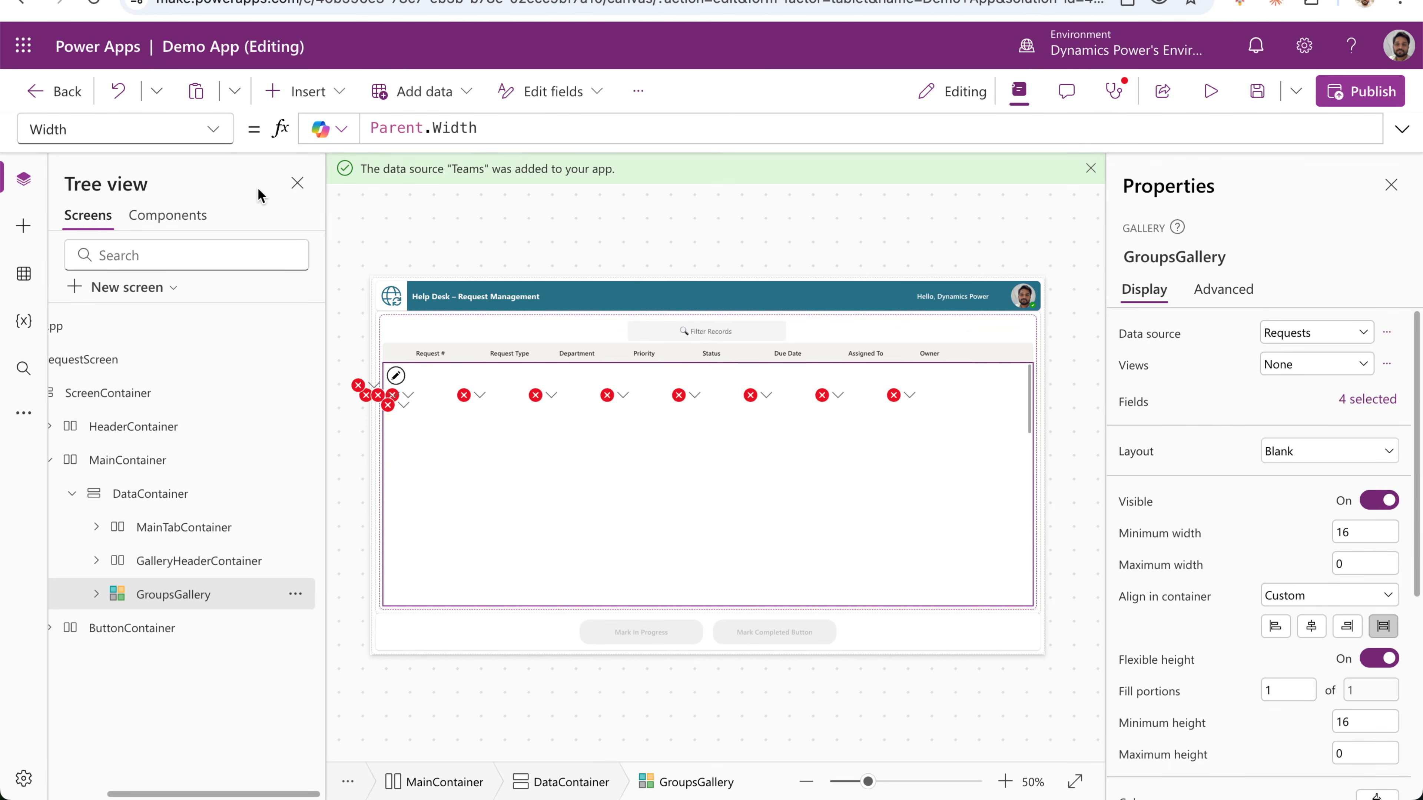
Set GroupsGallery's Items to the prepared SortByColumns formula that filters Requests by SearchRecordsText and groups them by department name, and enlarge the formula editor.
{"action": "left_click", "coordinate": [211, 131]}
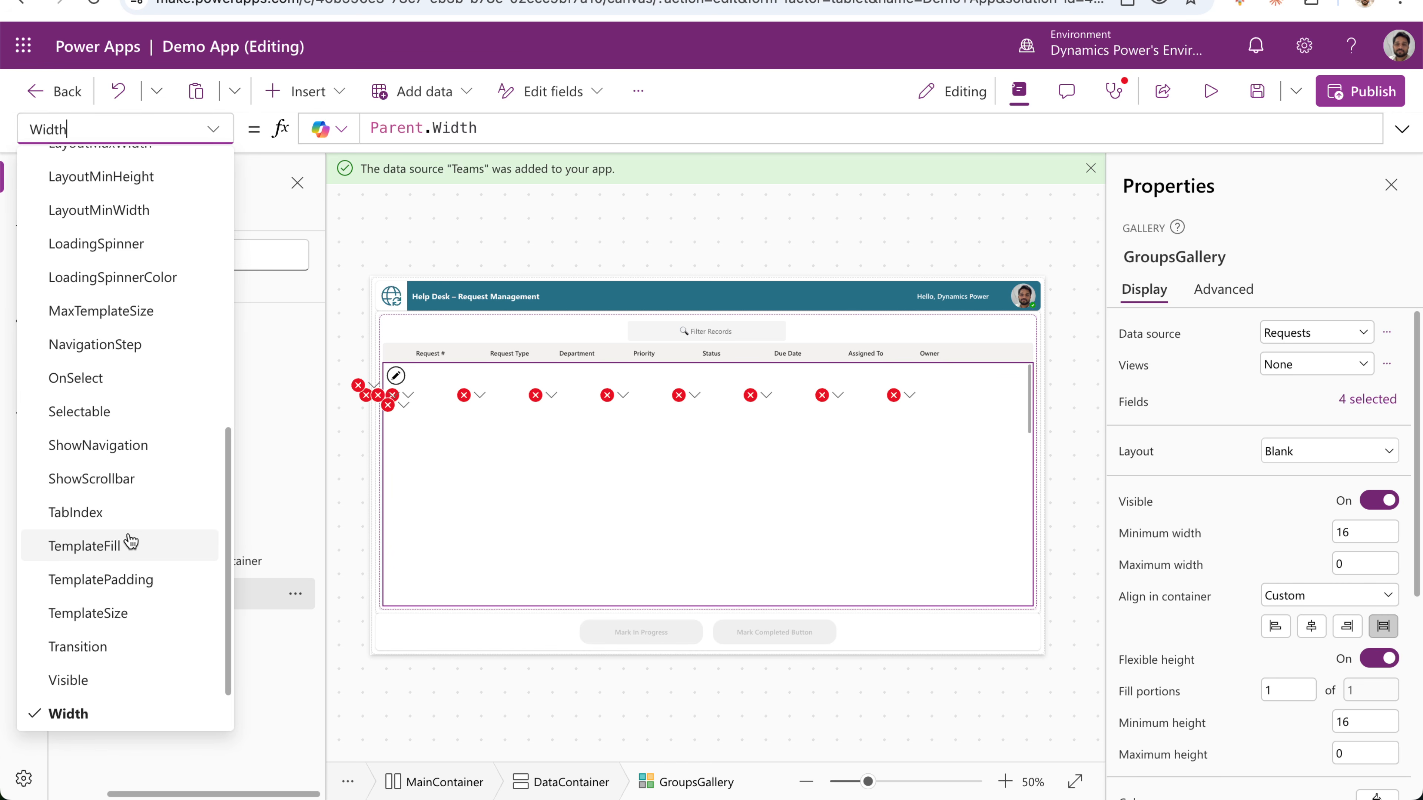
{"action": "scroll", "coordinate": [130, 539], "scroll_direction": "down", "scroll_amount": 1}
{"action": "scroll", "coordinate": [112, 428], "scroll_direction": "up", "scroll_amount": 6}
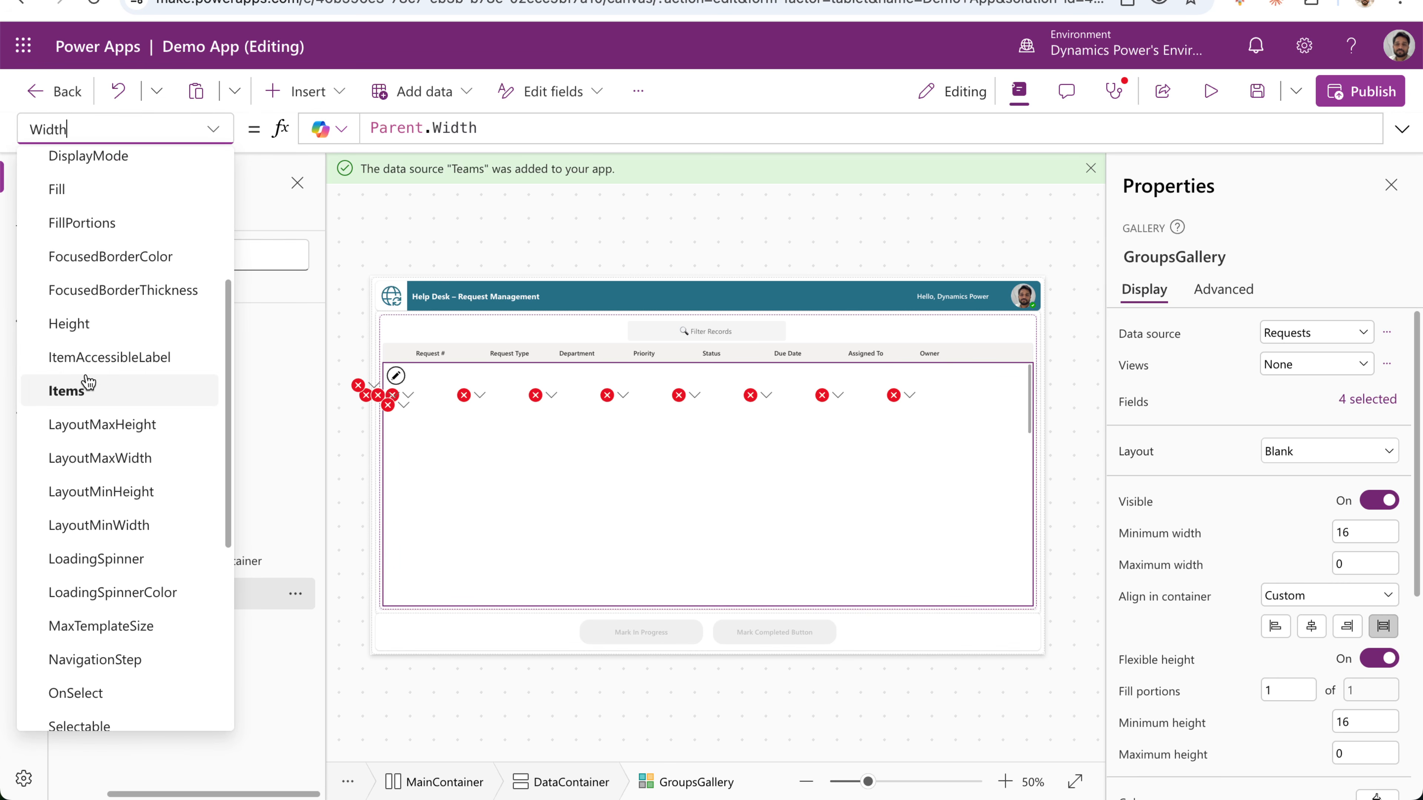
{"action": "left_click", "coordinate": [111, 386]}
{"action": "double_click", "coordinate": [424, 129]}
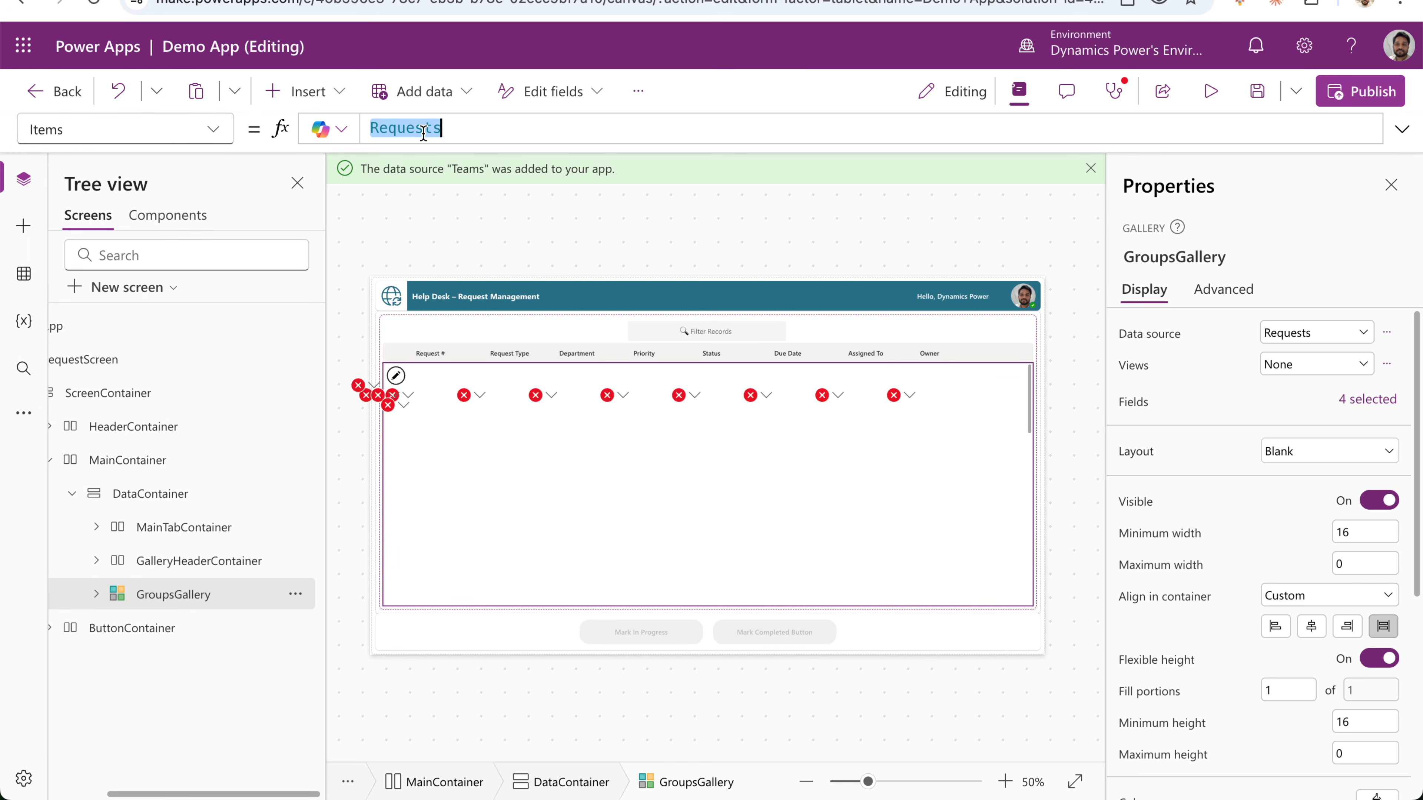
{"action": "key", "text": "ctrl+v"}
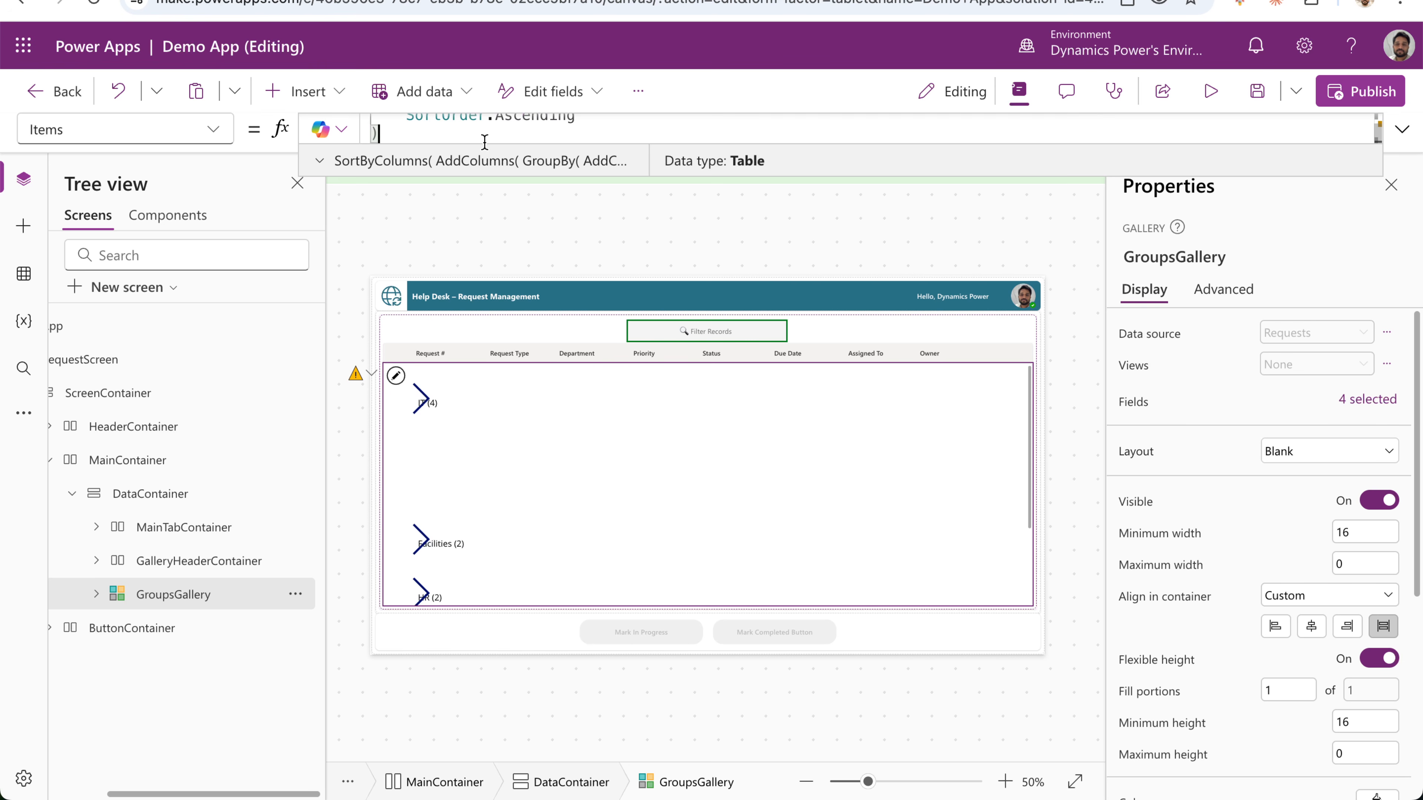
{"action": "left_click_drag", "start_coordinate": [482, 176], "coordinate": [483, 772]}
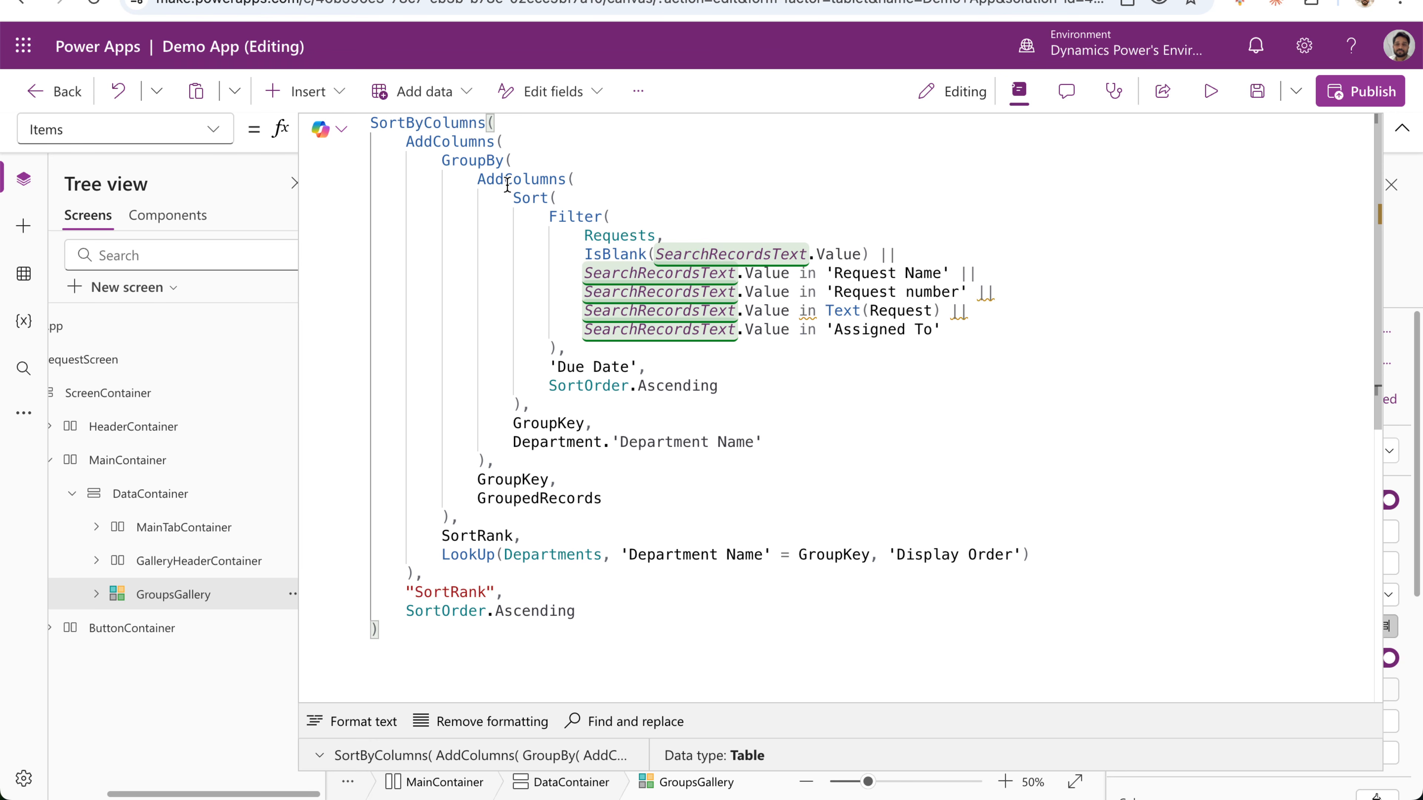
Examine the Items formula's Filter on SearchRecordsText and the Sort by 'Due Date' in ascending order.
{"action": "double_click", "coordinate": [530, 197]}
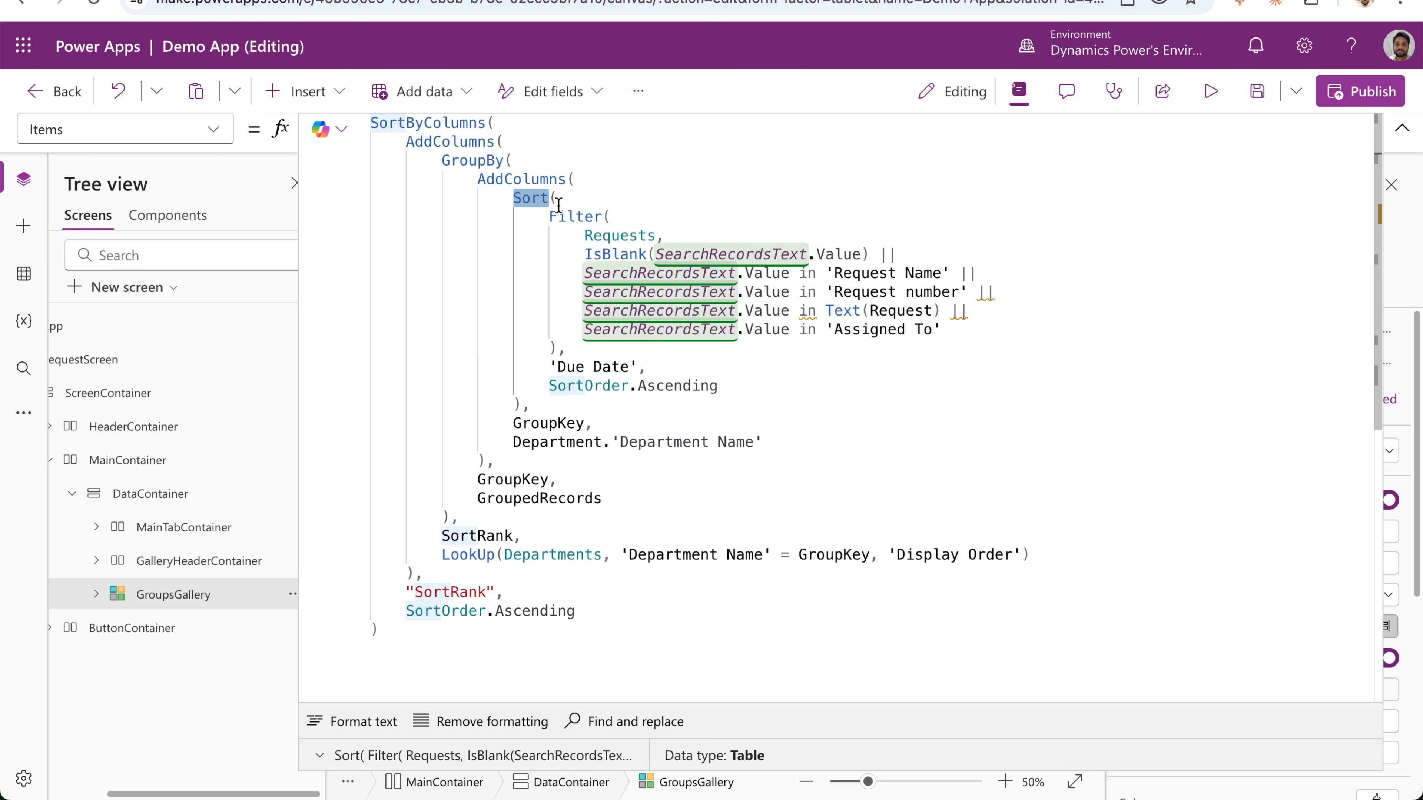
{"action": "left_click_drag", "start_coordinate": [539, 442], "coordinate": [691, 442]}
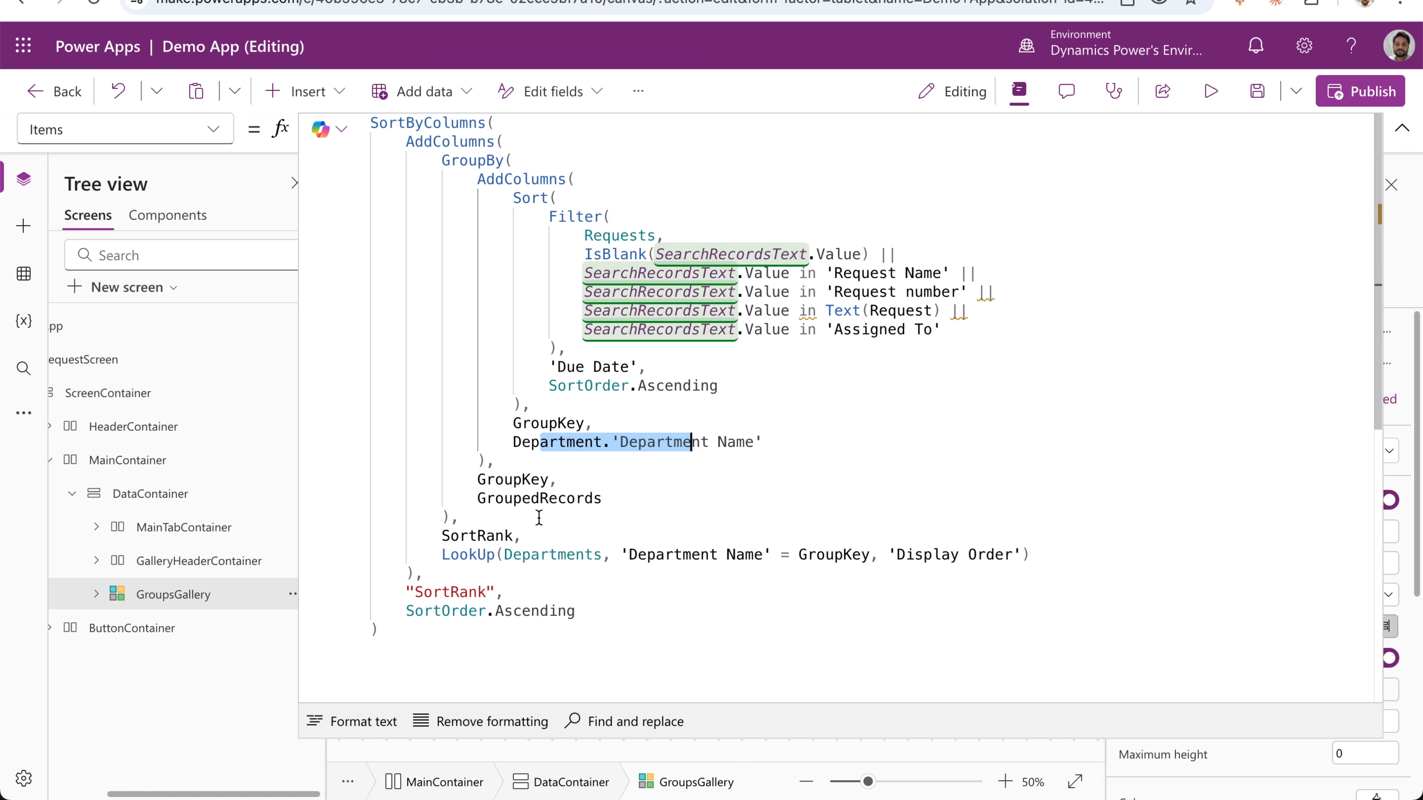
{"action": "double_click", "coordinate": [495, 538]}
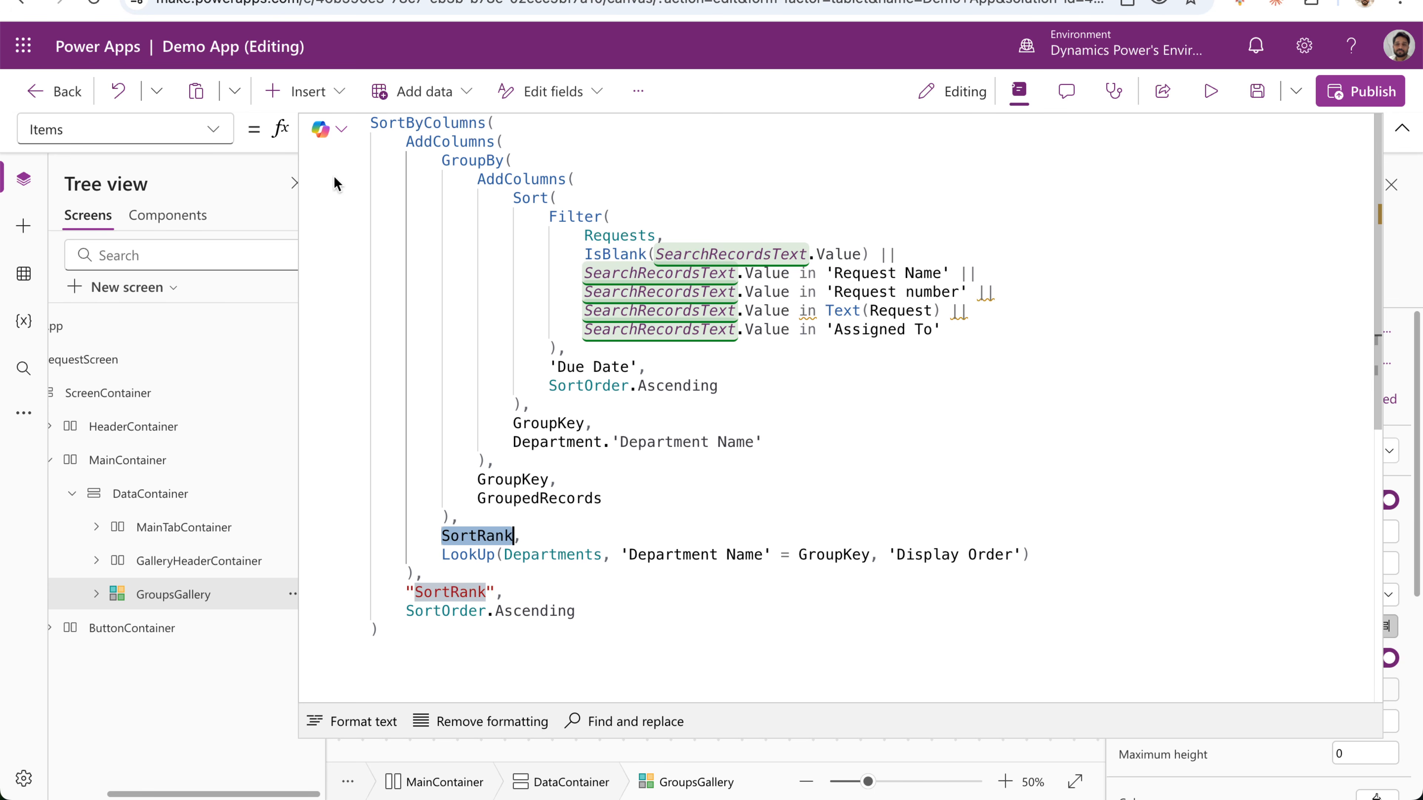
{"action": "left_click", "coordinate": [547, 217]}
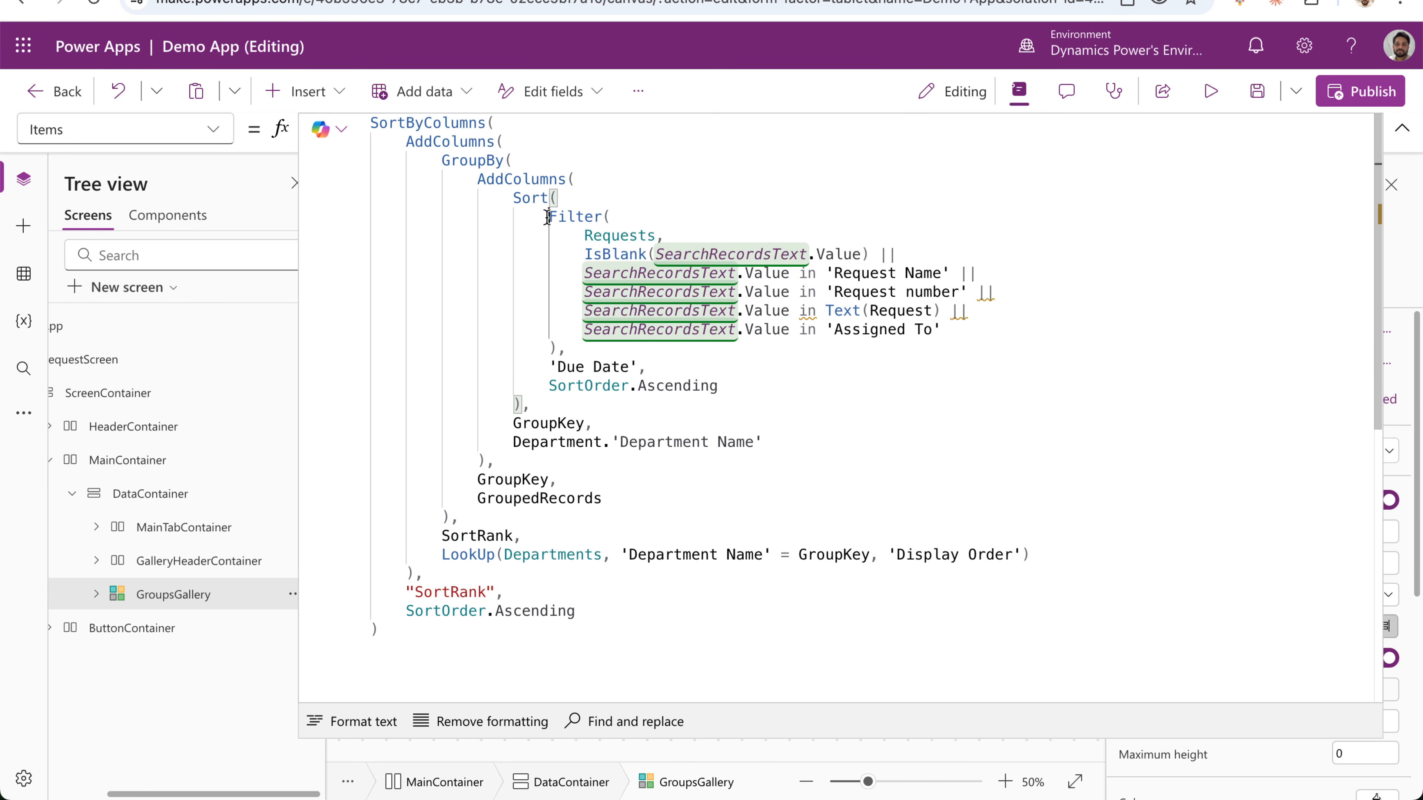
{"action": "left_click_drag", "start_coordinate": [547, 217], "coordinate": [892, 353]}
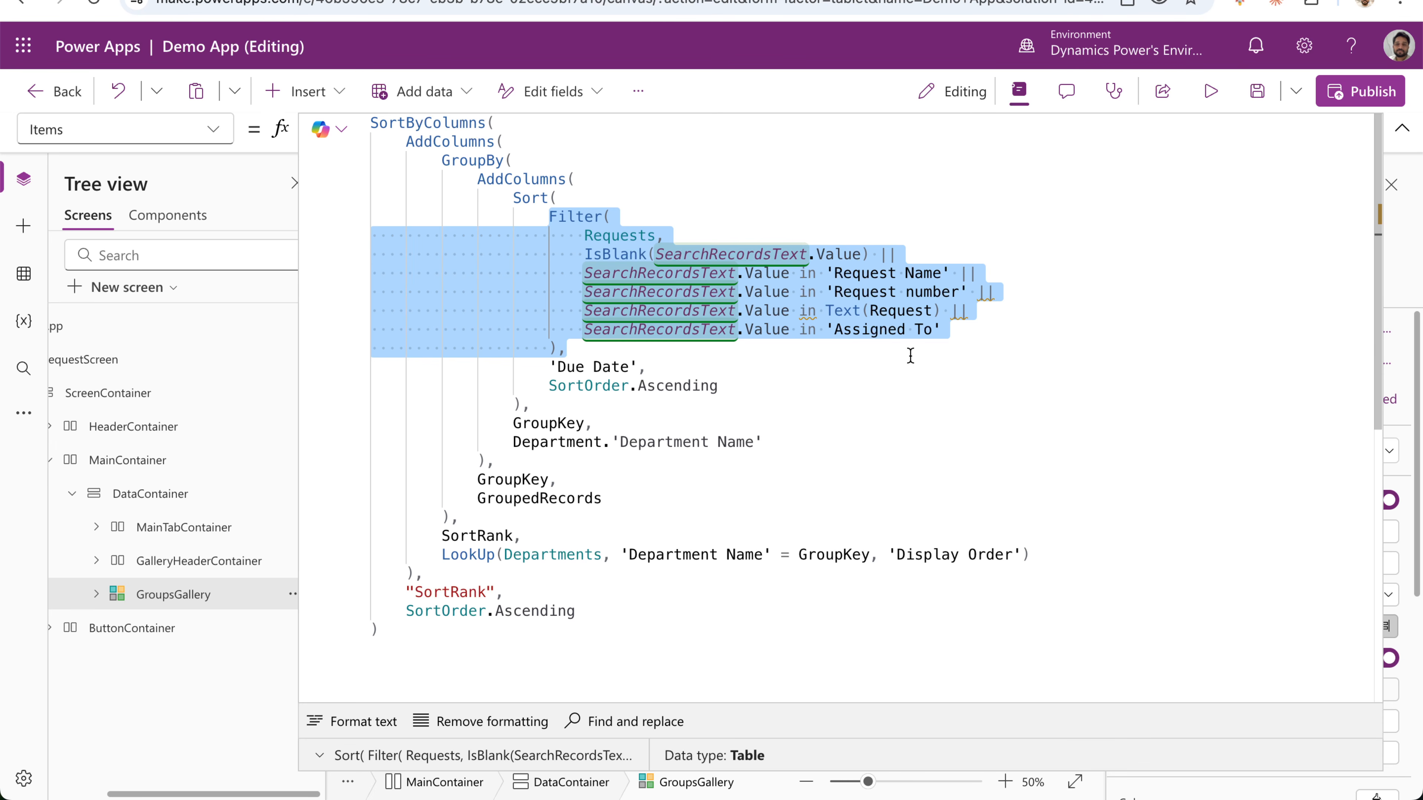
{"action": "left_click", "coordinate": [790, 460]}
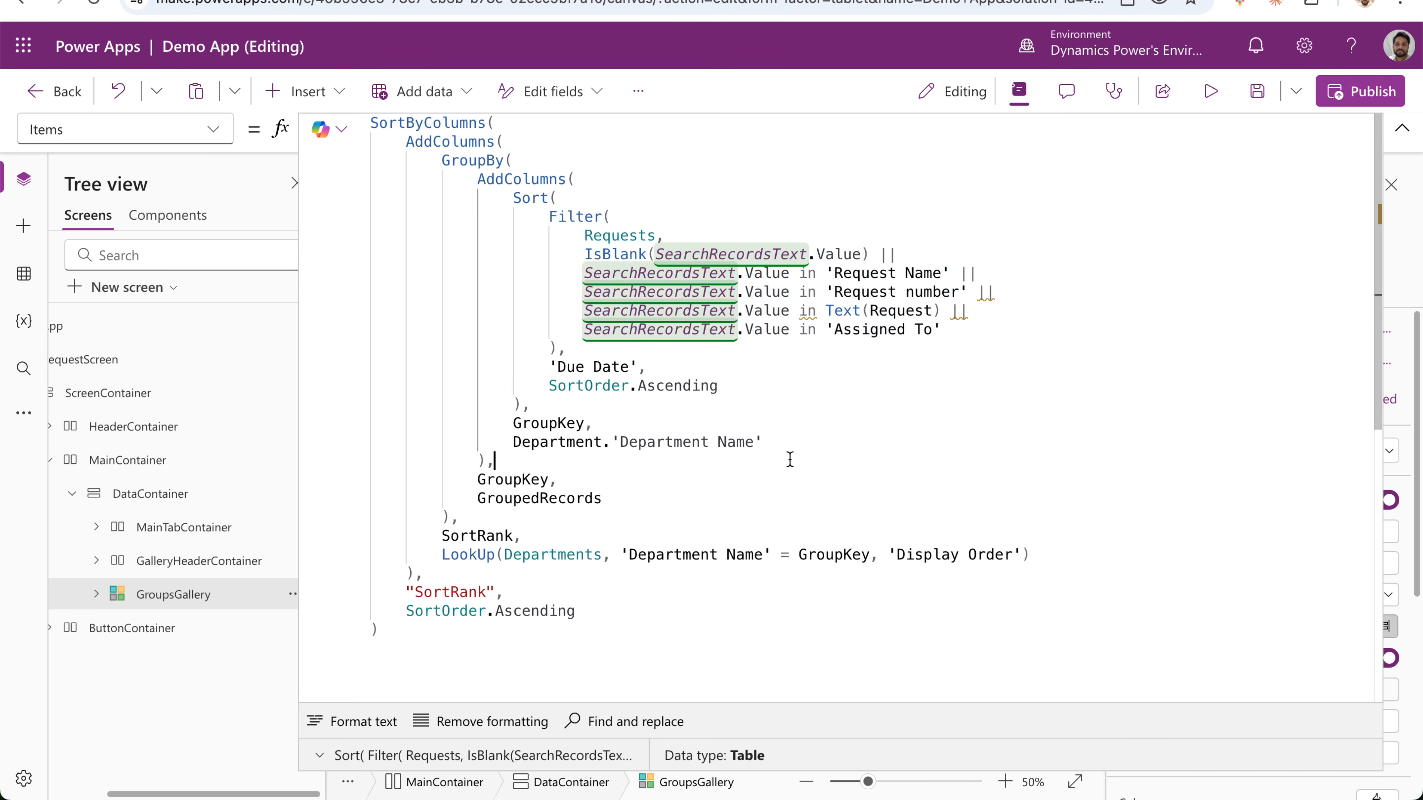
{"action": "double_click", "coordinate": [532, 197]}
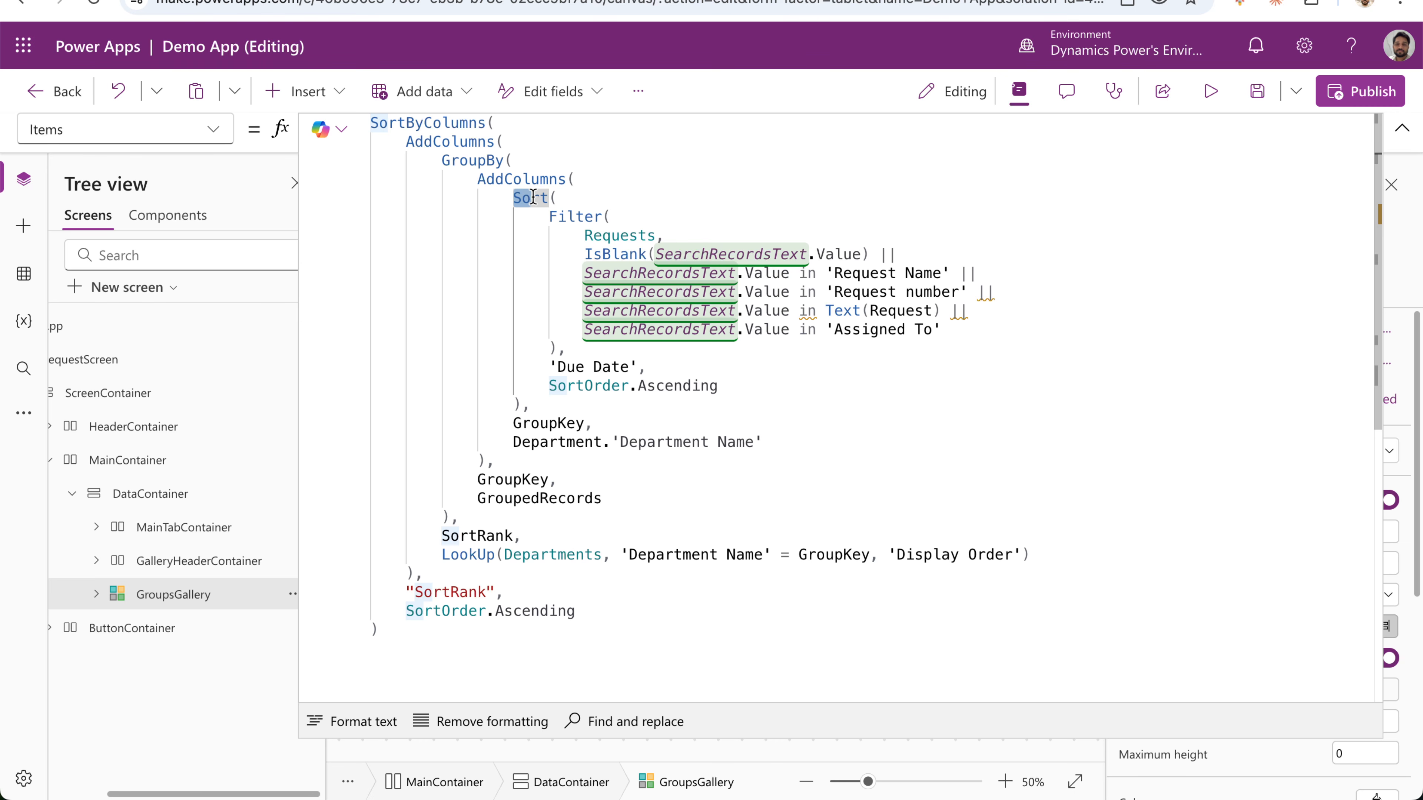
{"action": "left_click", "coordinate": [727, 388], "text": "shift"}
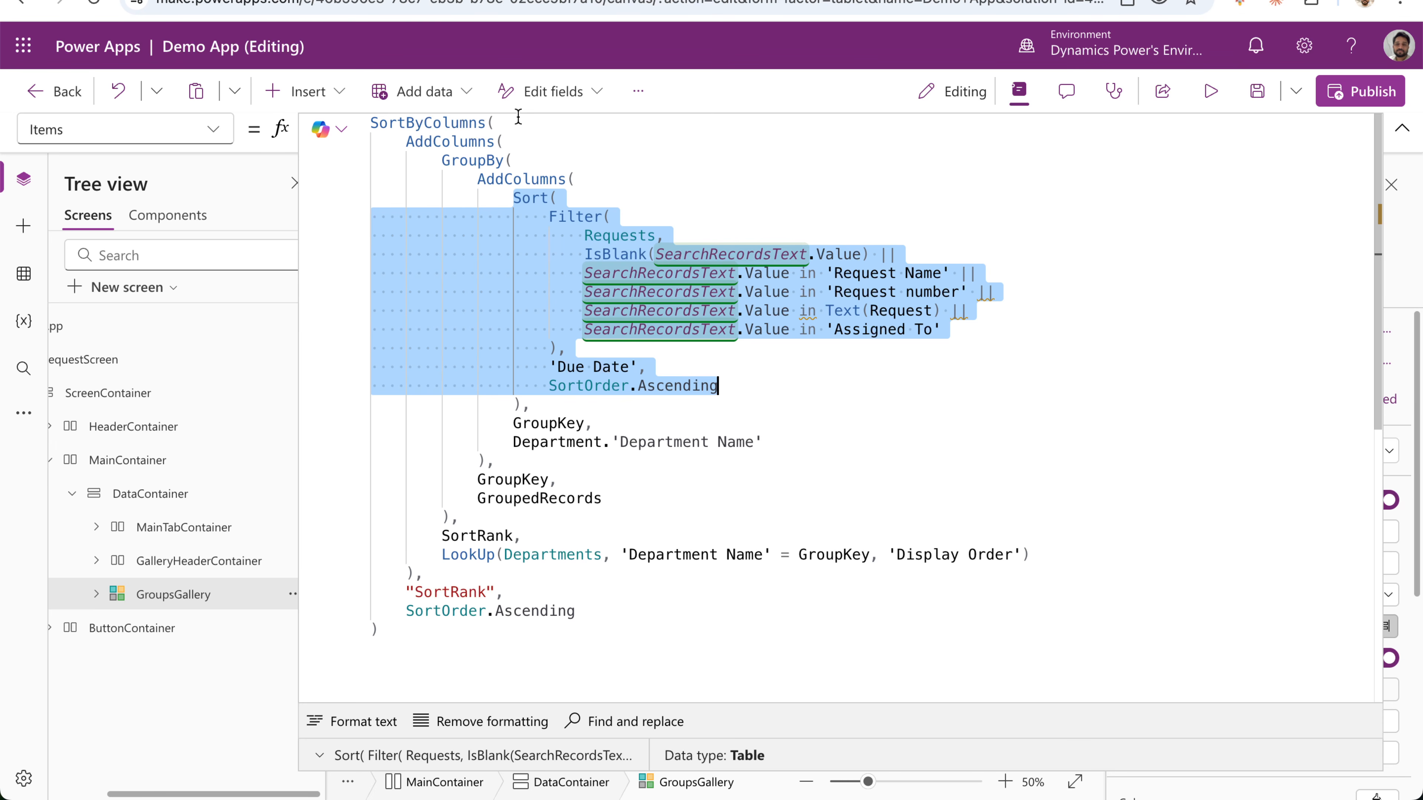
{"action": "left_click", "coordinate": [749, 377], "text": "shift"}
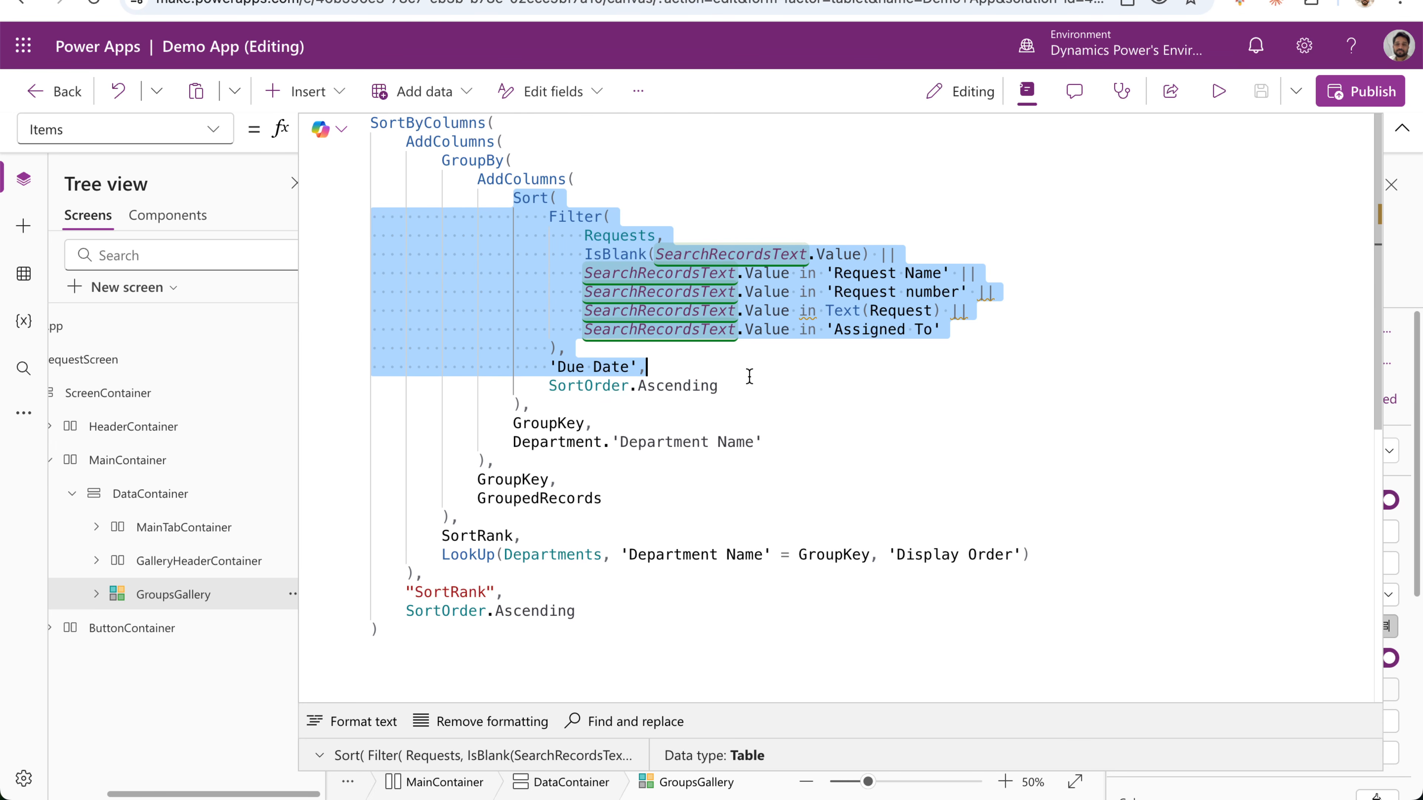
{"action": "left_click_drag", "start_coordinate": [749, 377], "coordinate": [747, 385]}
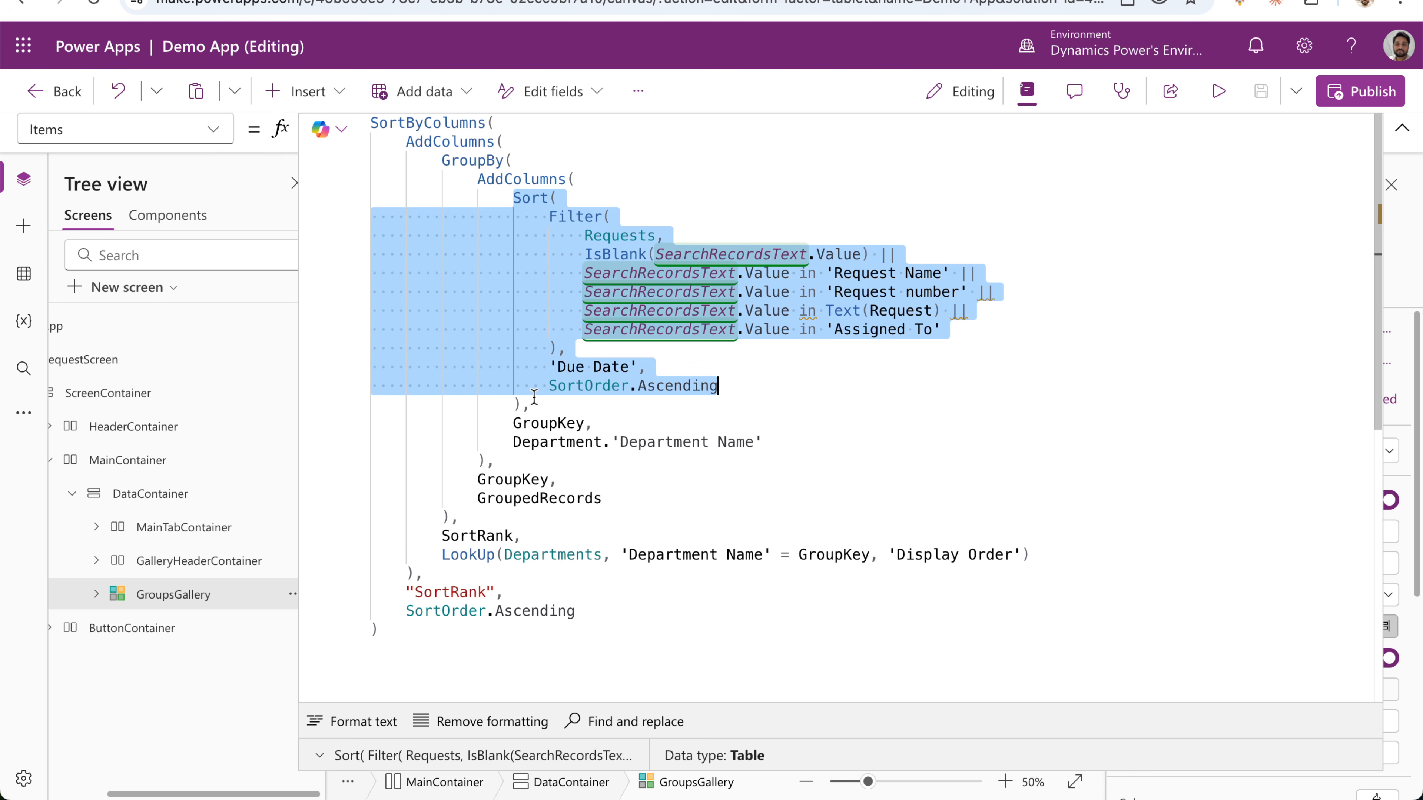
Review how AddColumns defines GroupKey from the department name and how GroupBy collects the rows into GroupedRecords.
{"action": "left_click", "coordinate": [613, 515]}
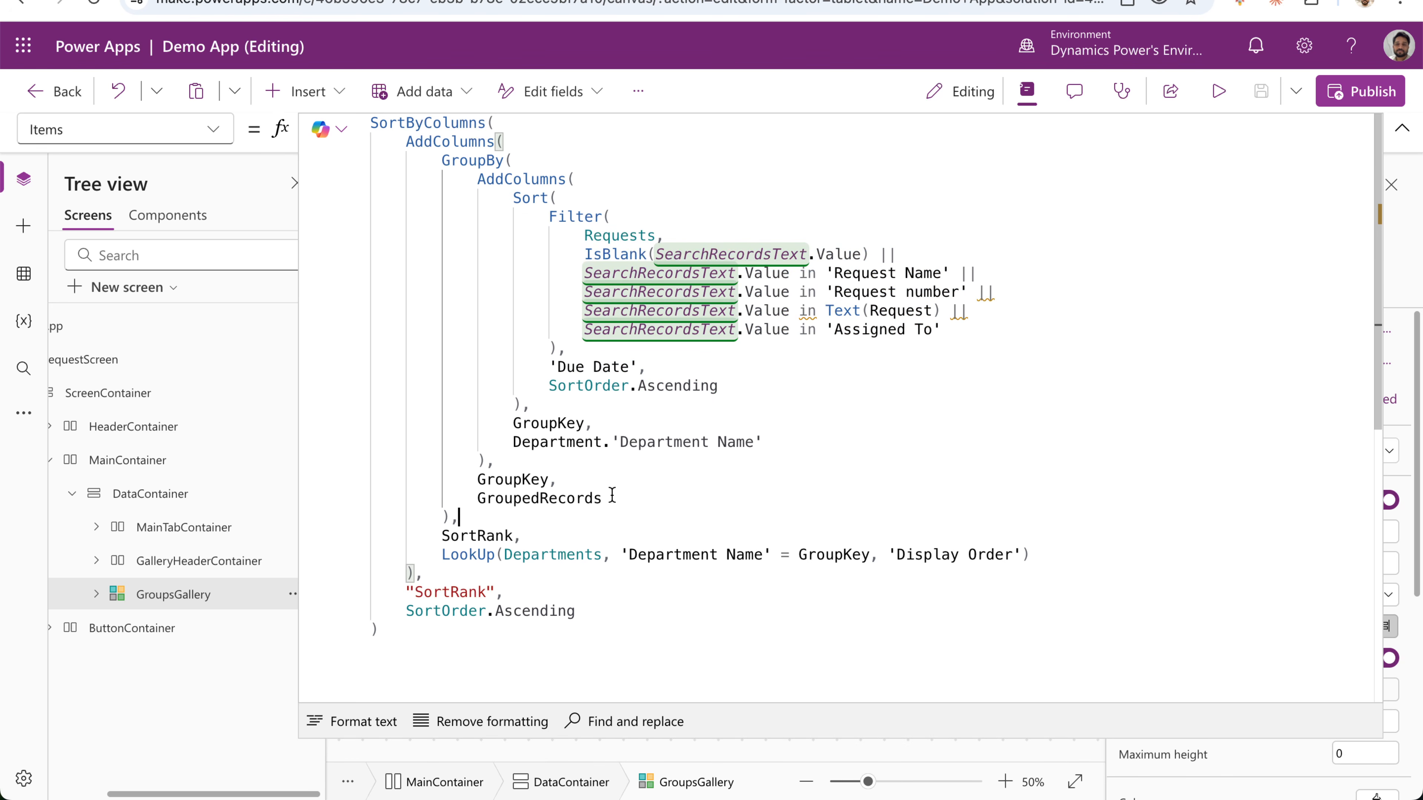
{"action": "left_click", "coordinate": [750, 441]}
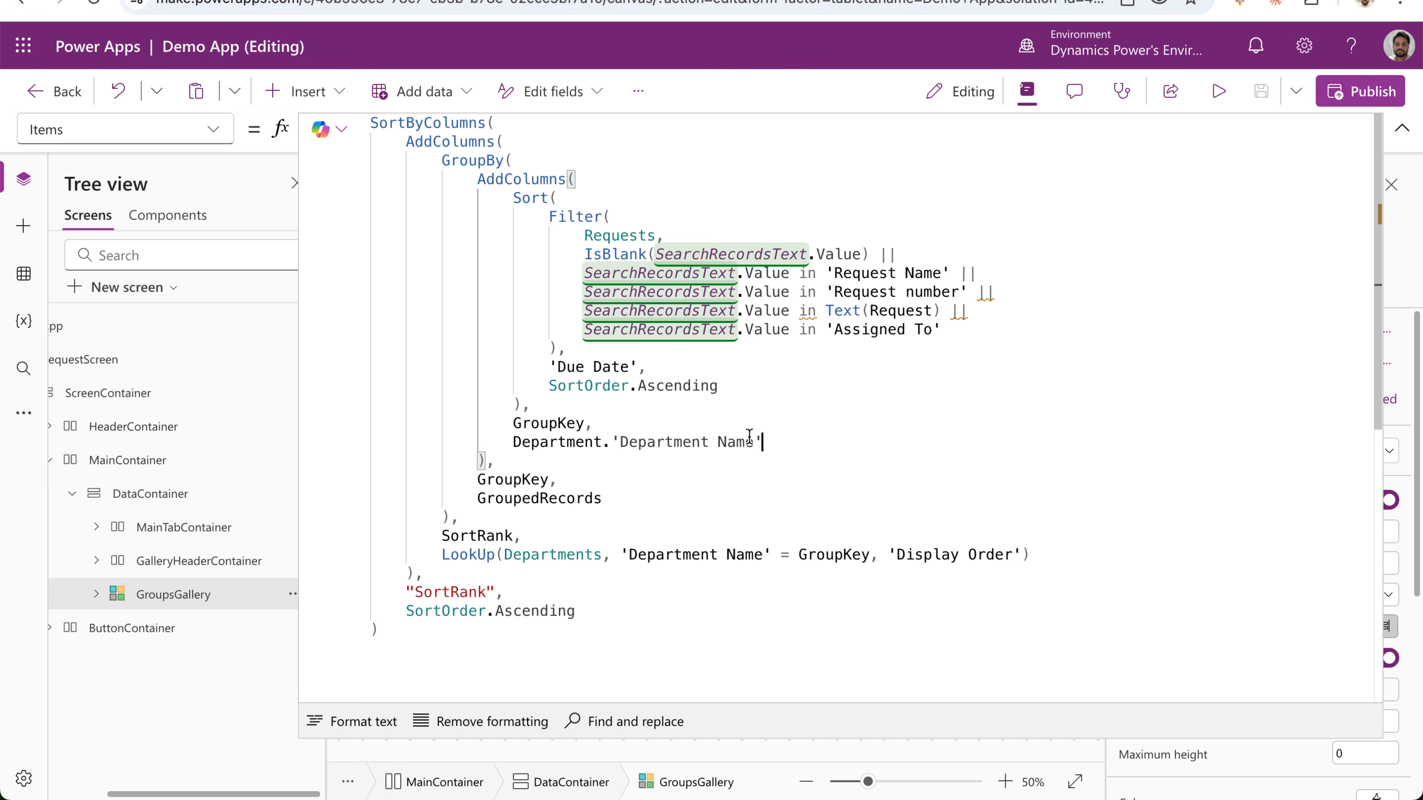
{"action": "left_click_drag", "start_coordinate": [750, 441], "coordinate": [279, 174]}
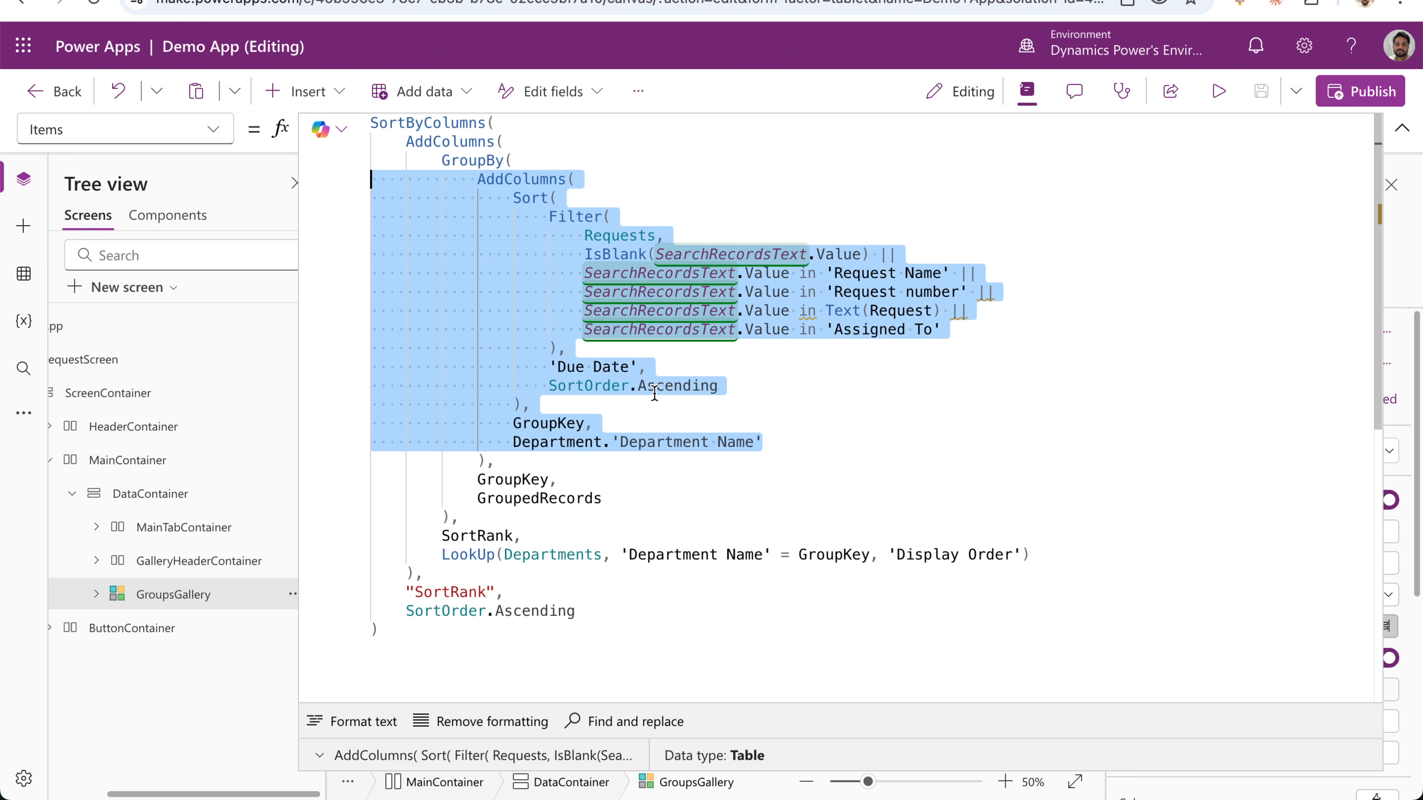
{"action": "left_click", "coordinate": [728, 422]}
{"action": "scroll", "coordinate": [718, 477], "scroll_direction": "down", "scroll_amount": 5}
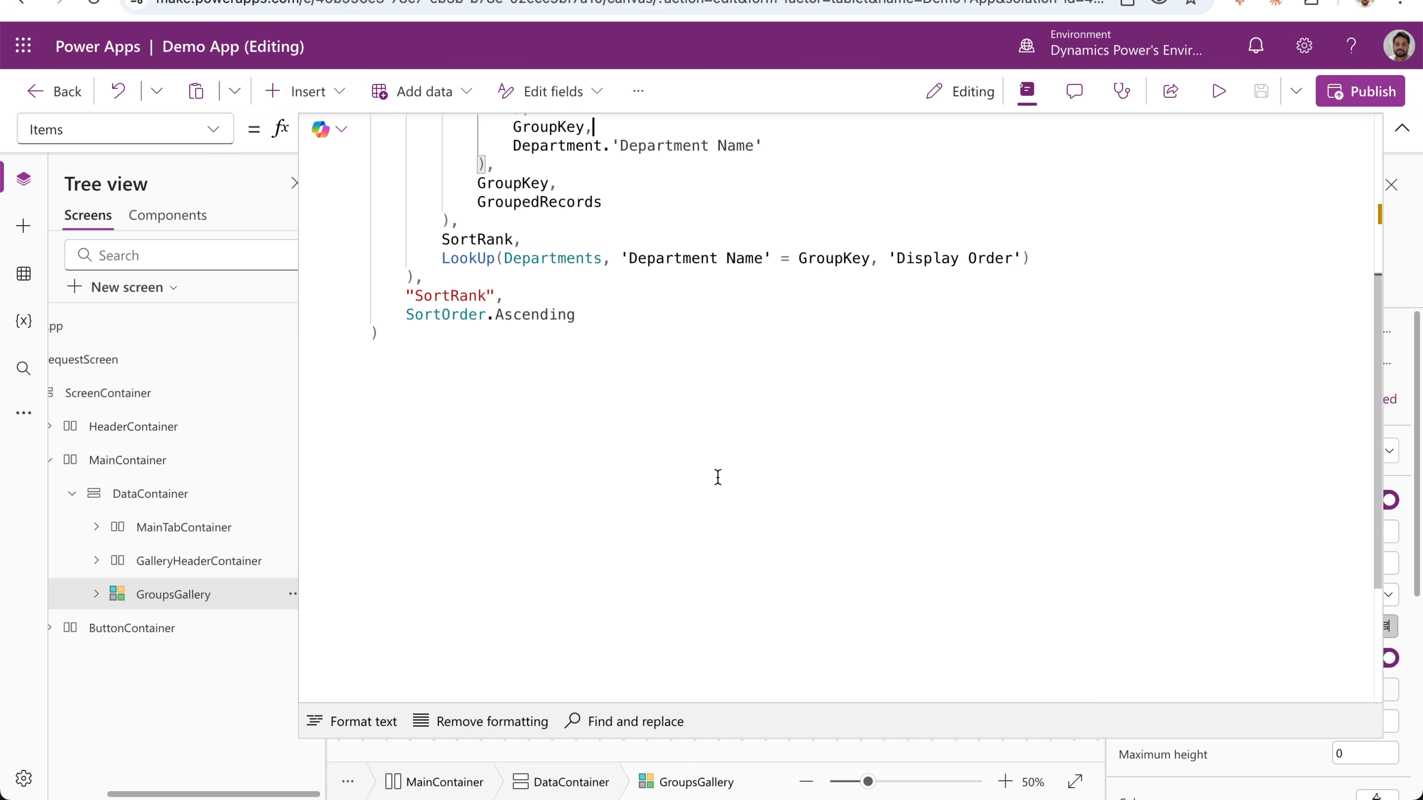
{"action": "scroll", "coordinate": [718, 477], "scroll_direction": "up", "scroll_amount": 5}
{"action": "left_click_drag", "start_coordinate": [602, 498], "coordinate": [419, 460]}
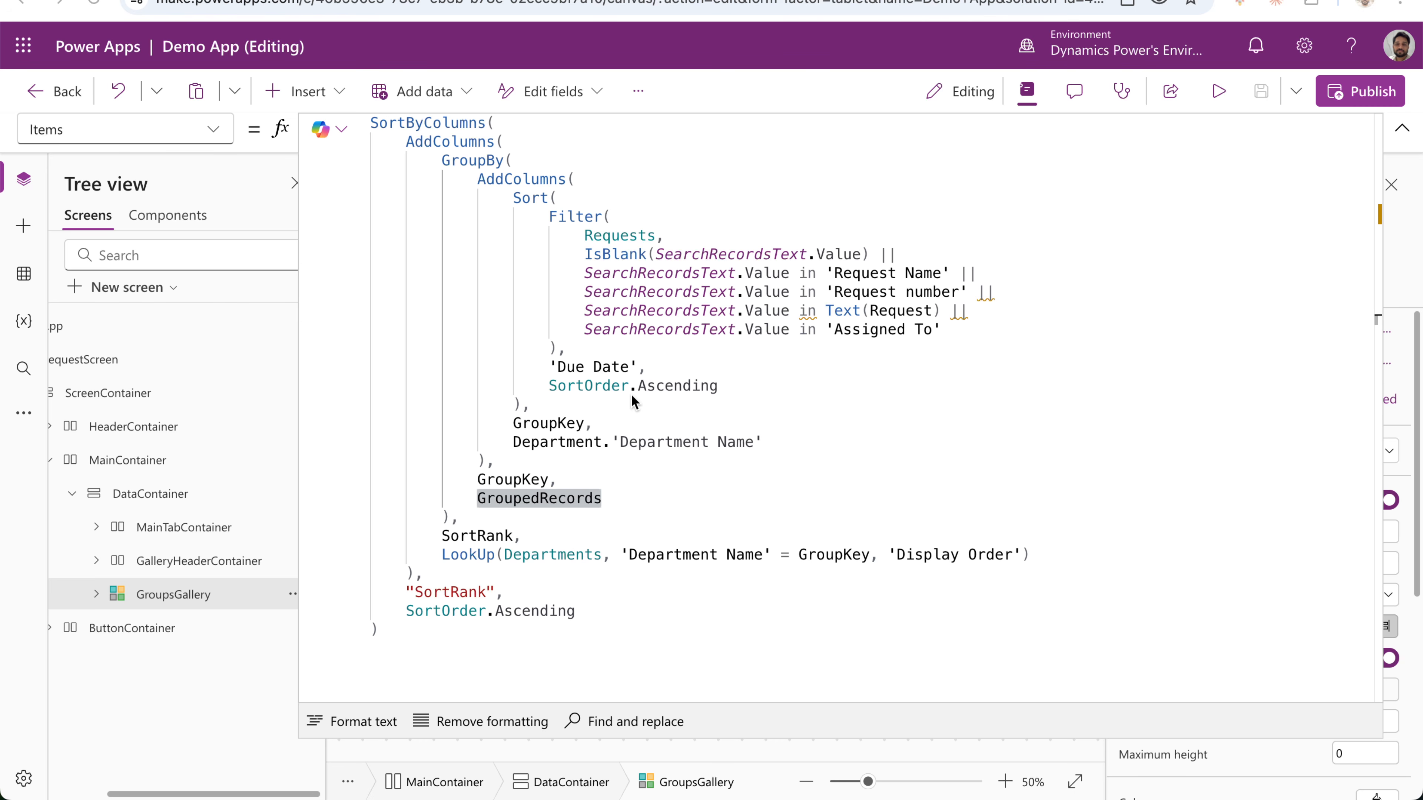
Review the SortRank LookUp on the Departments' 'Display Order', comparing the outer SortByColumns with the inner 'Due Date' sort.
{"action": "double_click", "coordinate": [719, 564]}
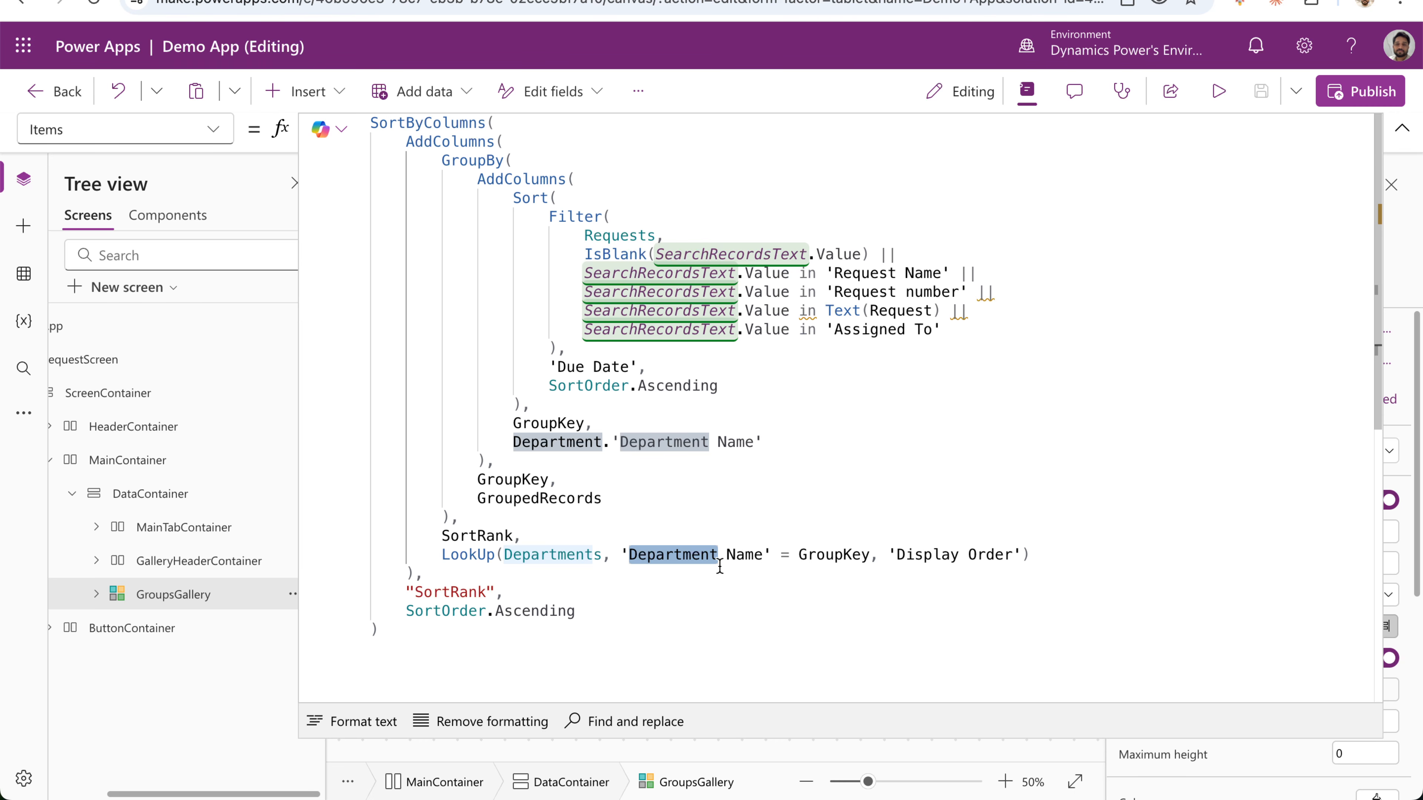
{"action": "double_click", "coordinate": [480, 547]}
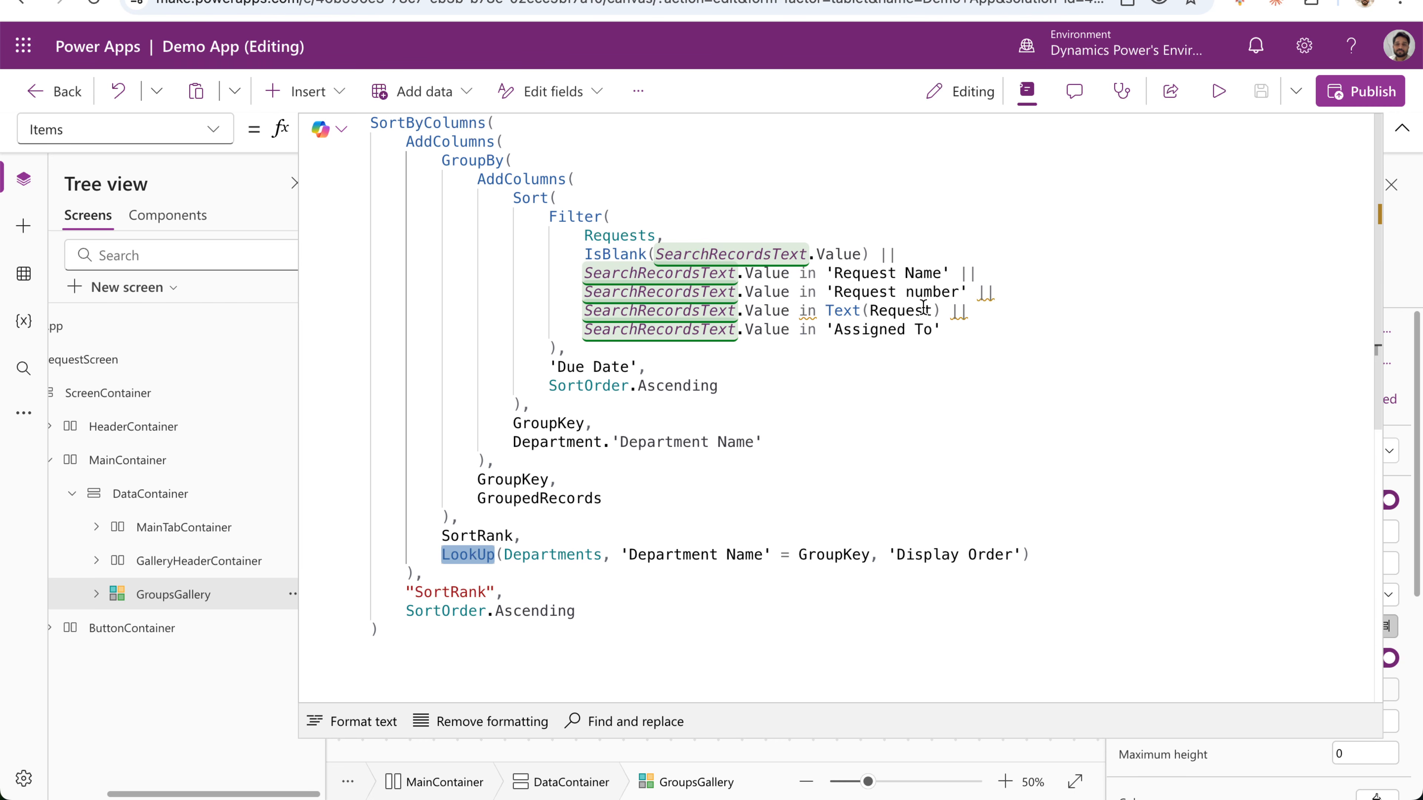
{"action": "double_click", "coordinate": [431, 122]}
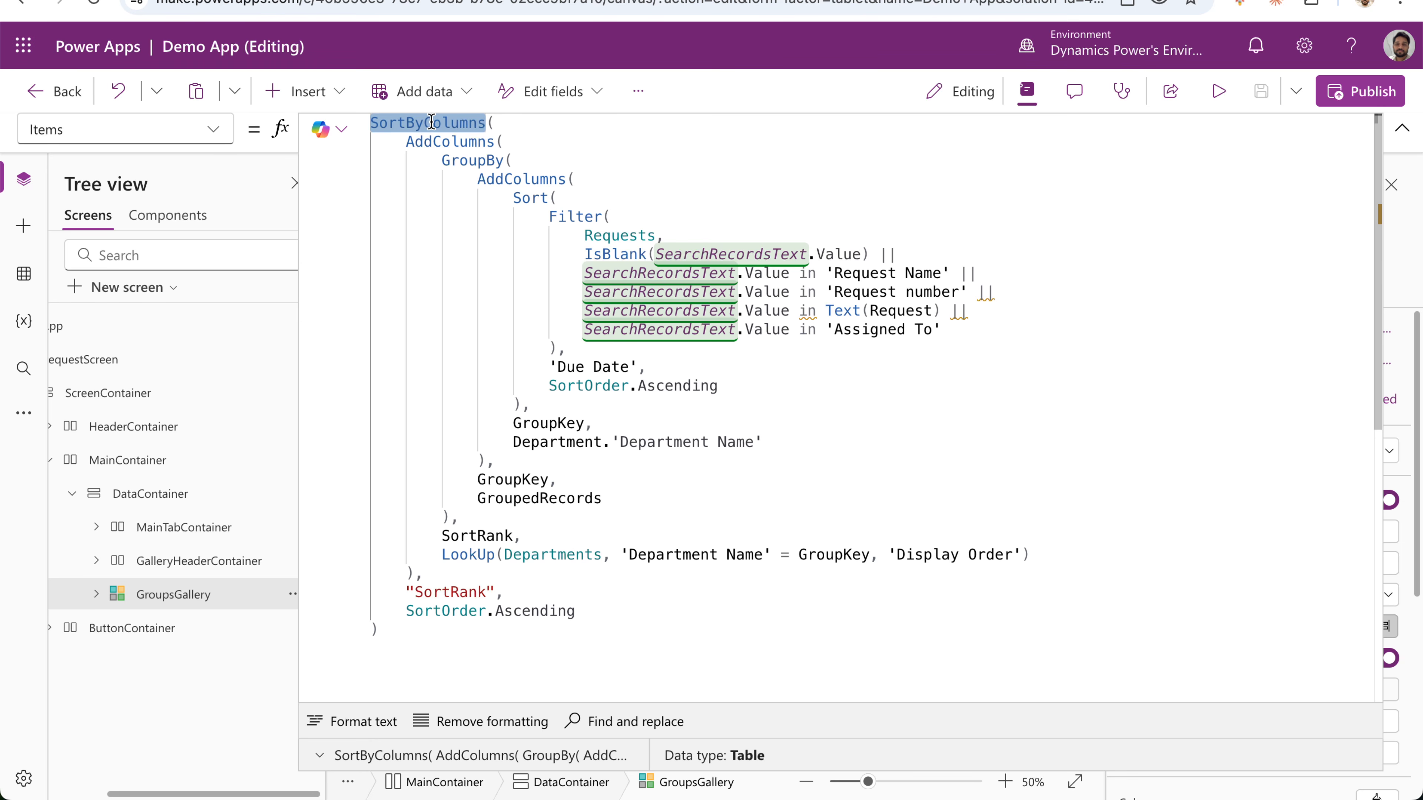
{"action": "left_click", "coordinate": [557, 367]}
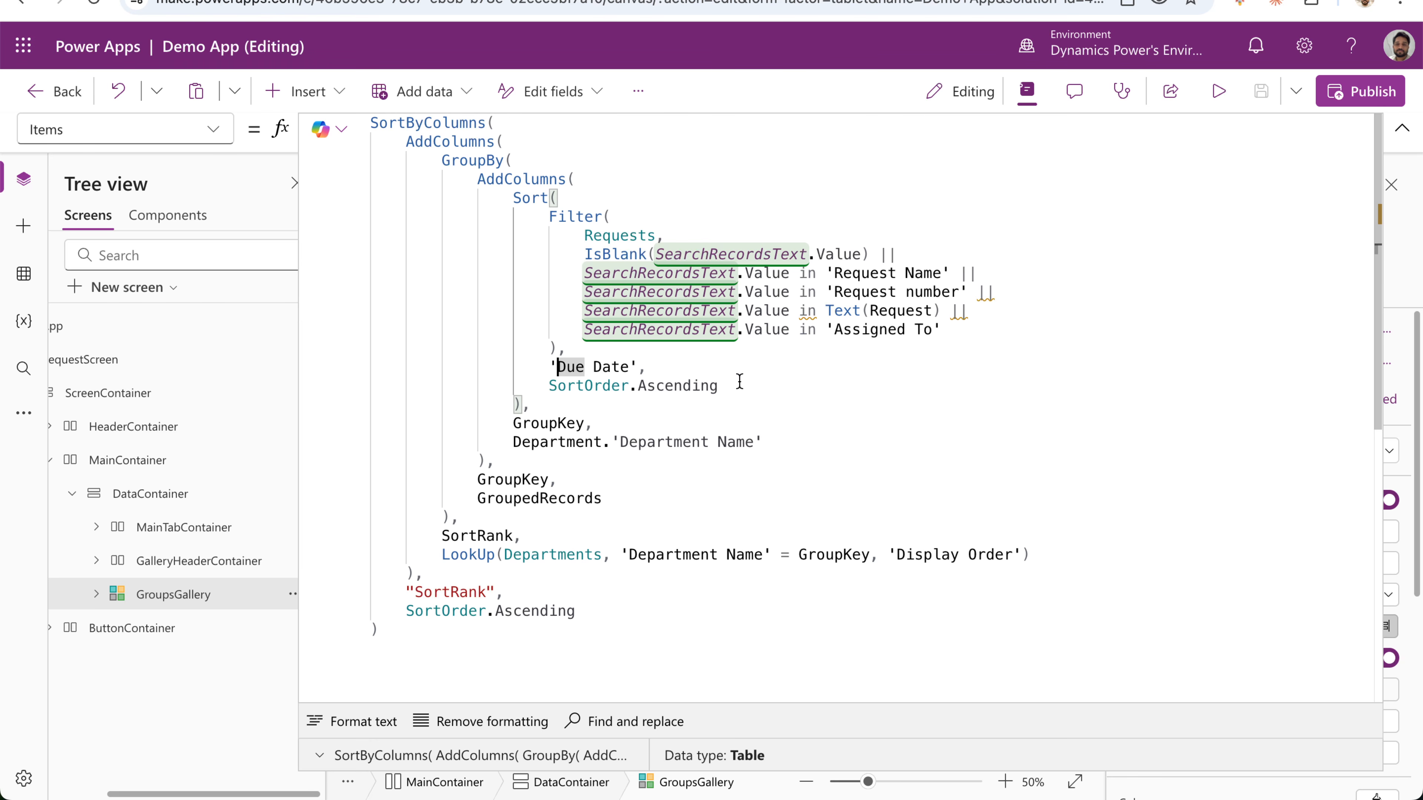
{"action": "left_click_drag", "start_coordinate": [739, 381], "coordinate": [536, 367]}
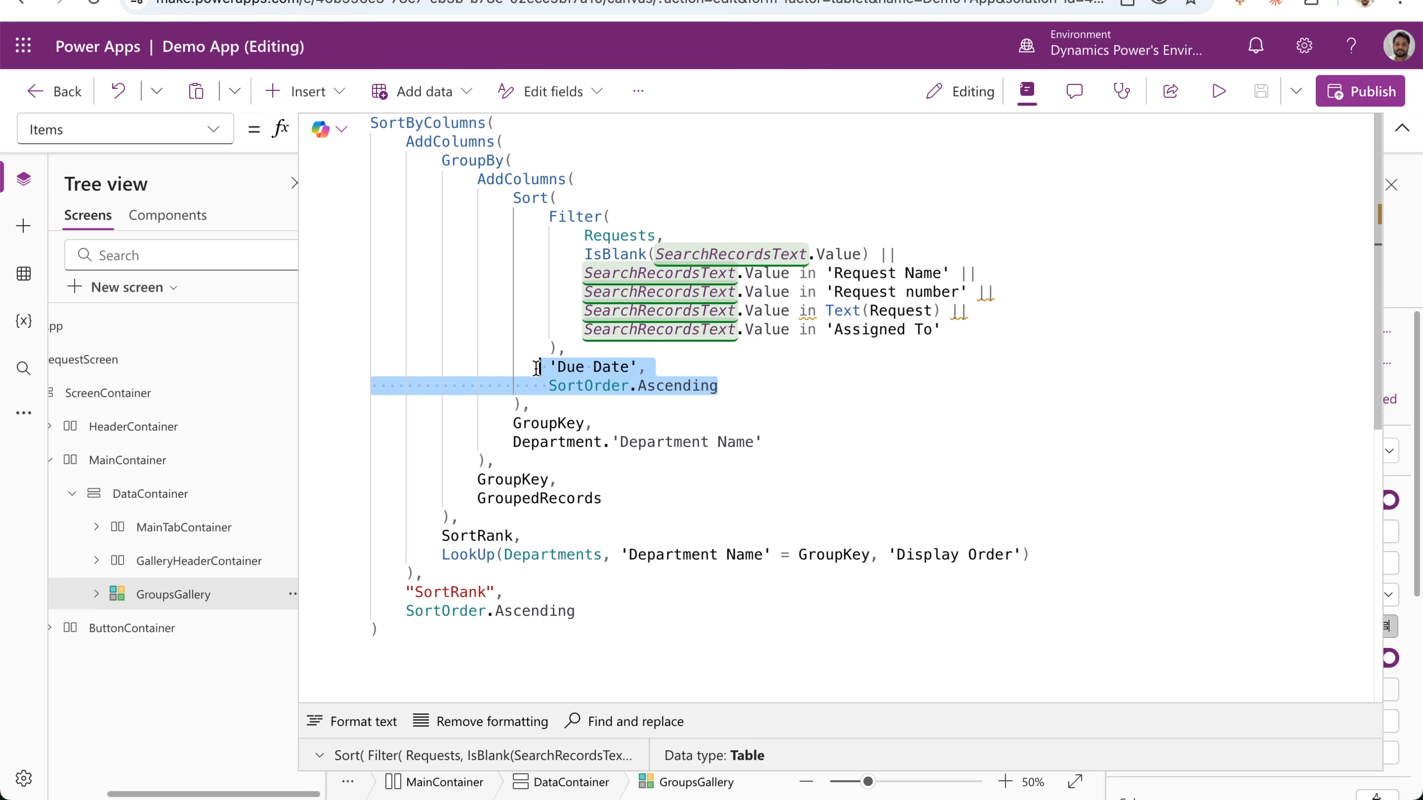
{"action": "left_click_drag", "start_coordinate": [415, 554], "coordinate": [977, 554]}
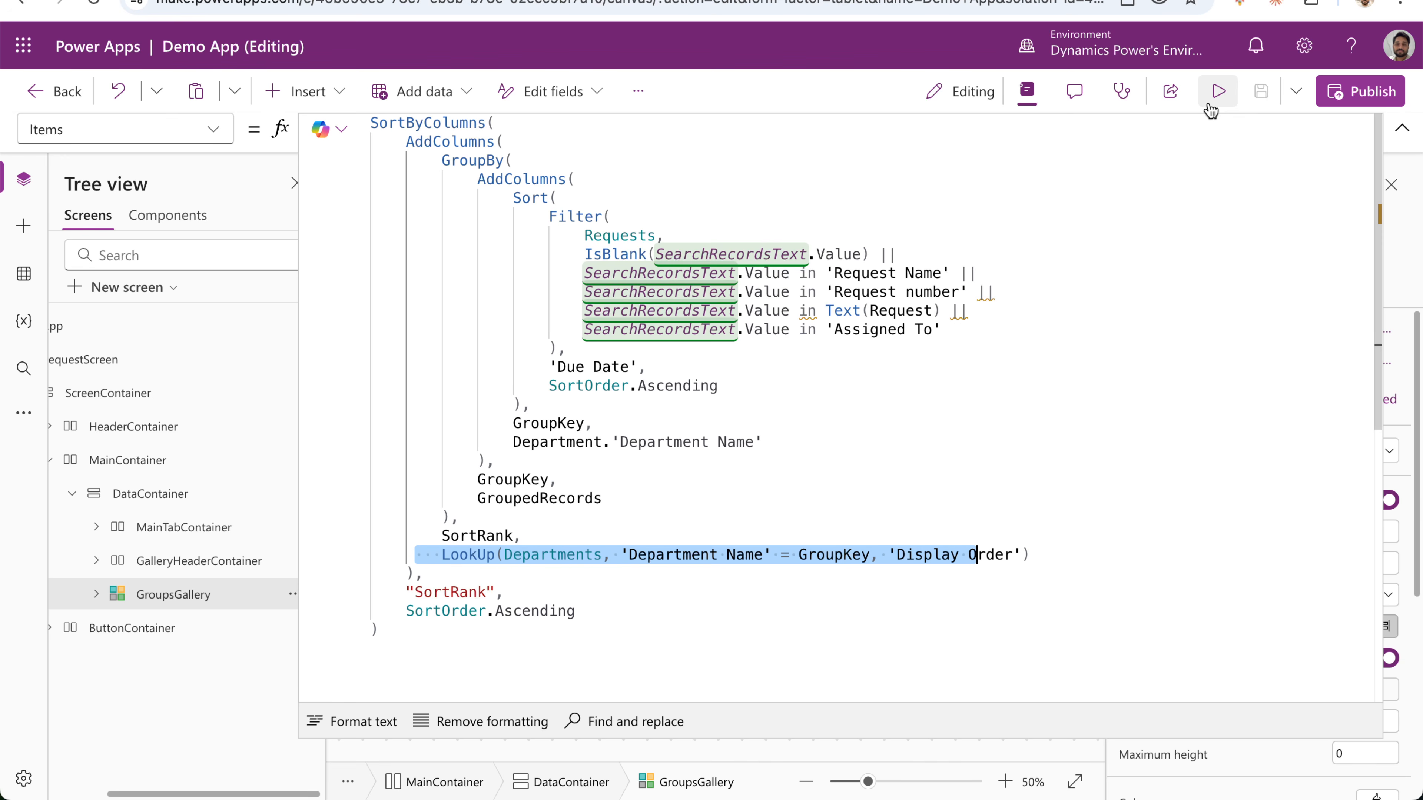
Preview the app to check the department groups in GroupsGallery, and return to editing.
{"action": "left_click", "coordinate": [1218, 91]}
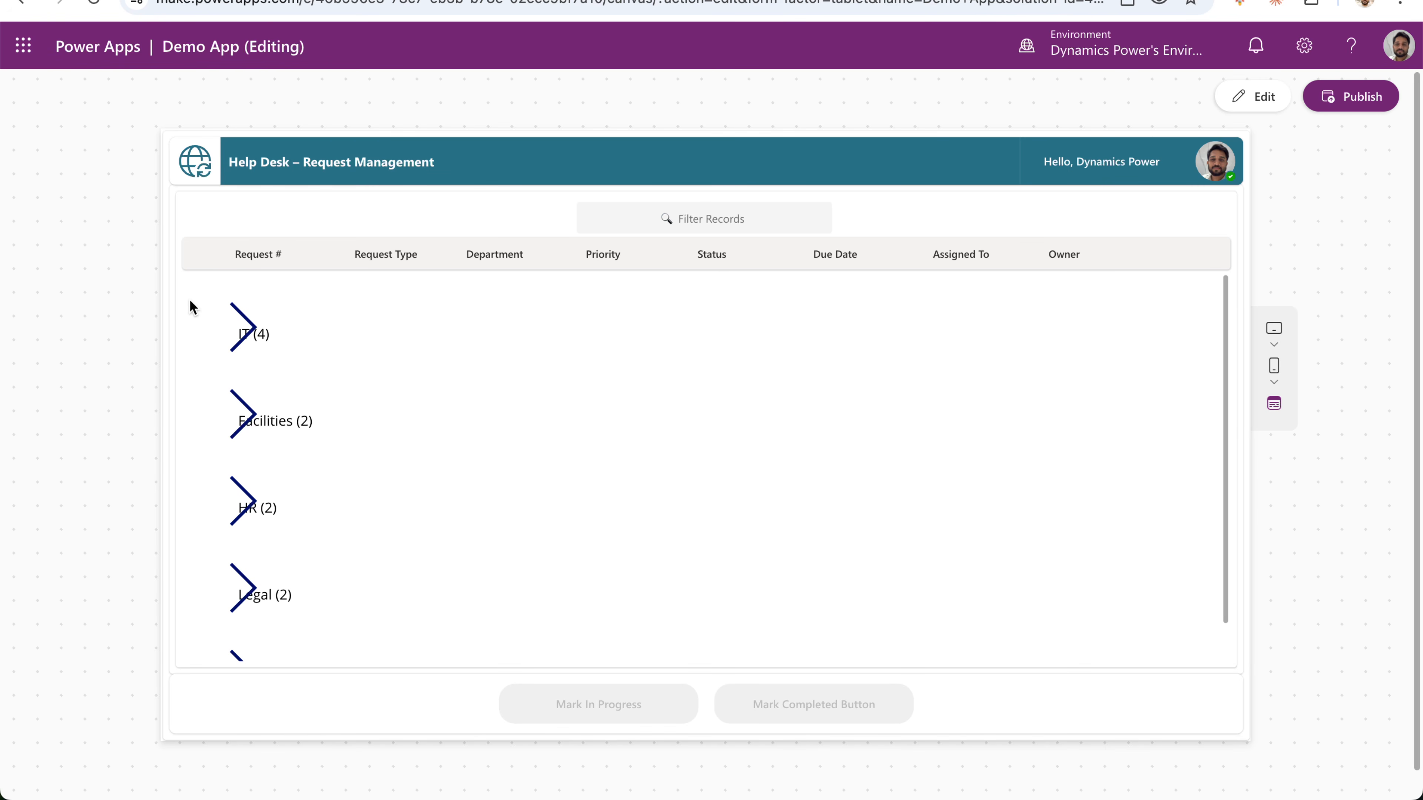
{"action": "key", "text": "Escape"}
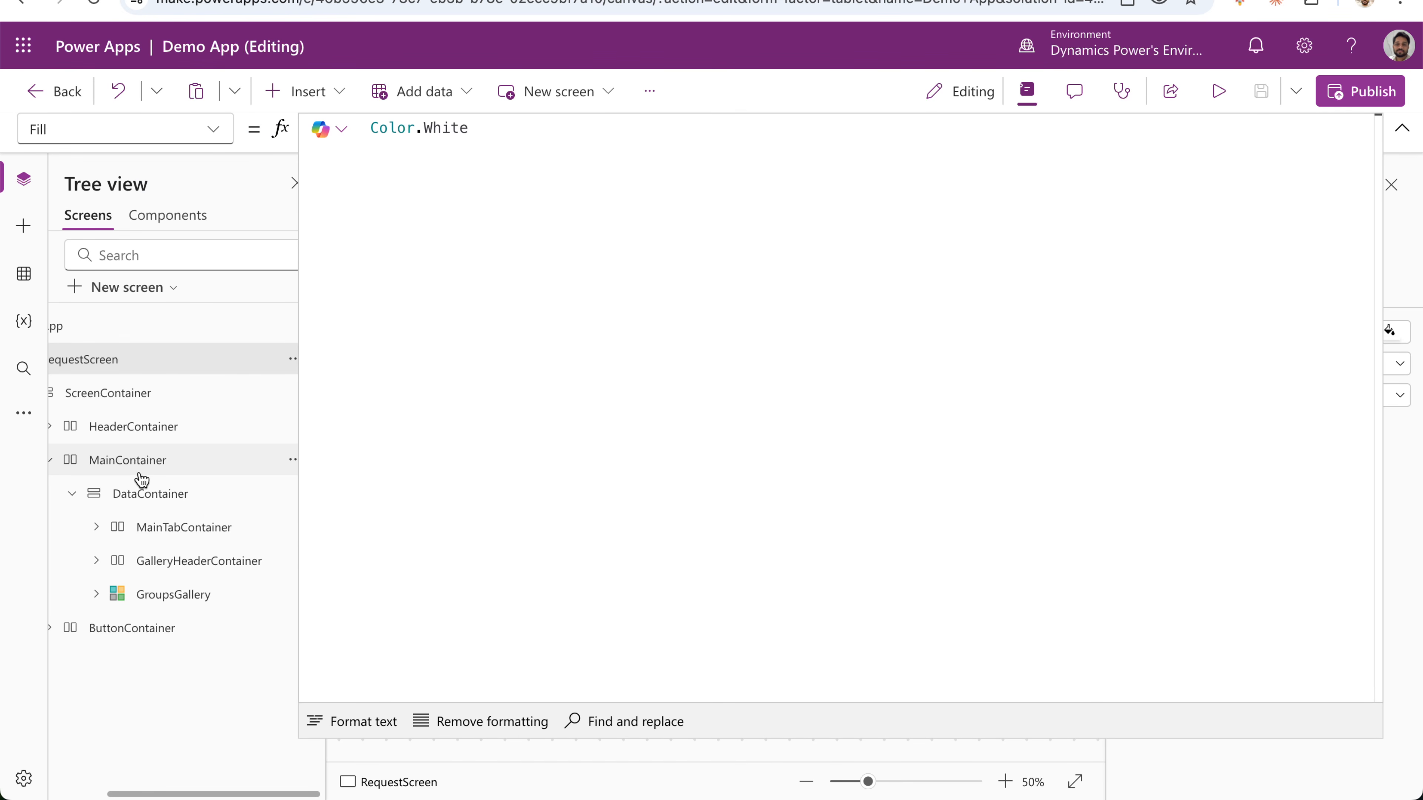
Set the Height of the GroupChevronIcon inside GroupsGallery to 20.
{"action": "left_click", "coordinate": [99, 562]}
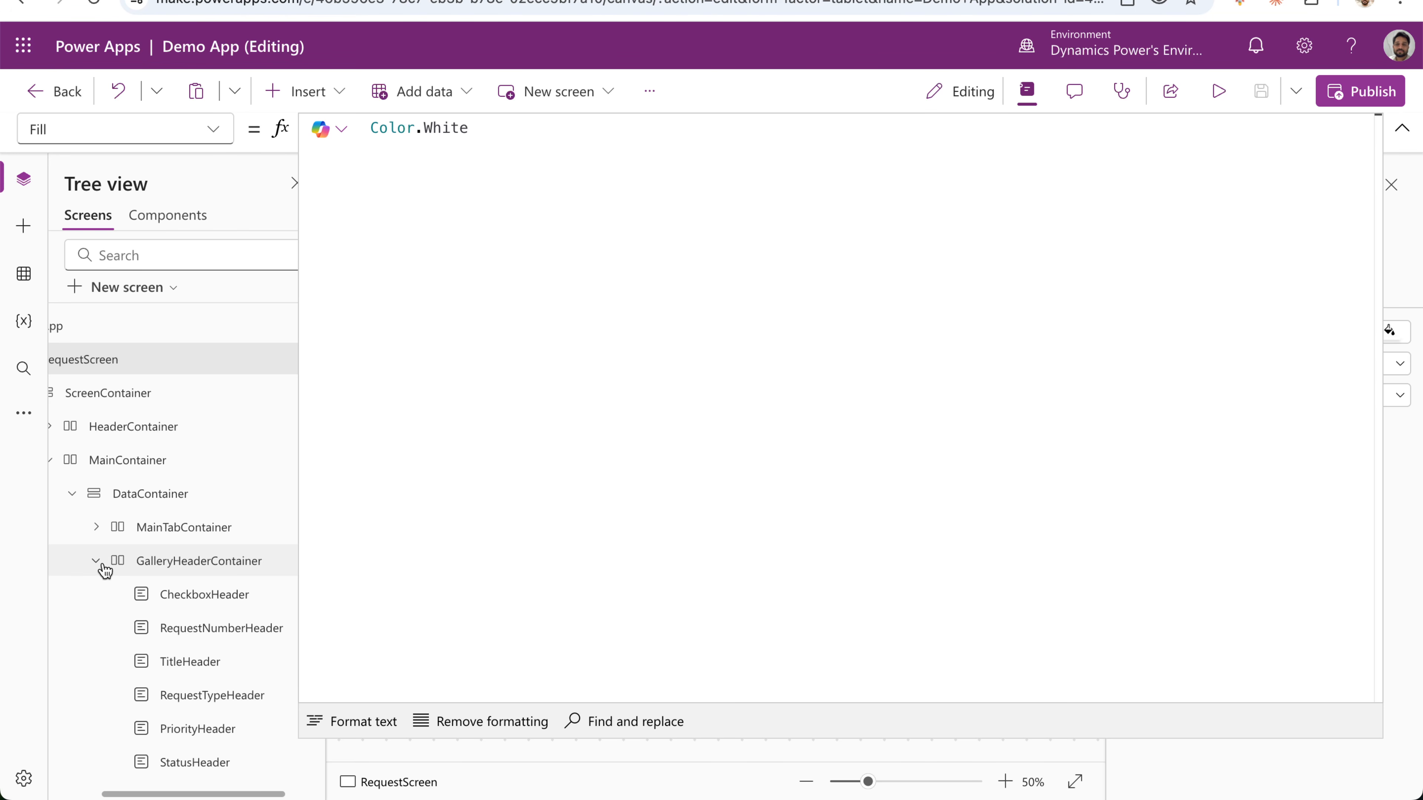
{"action": "left_click", "coordinate": [101, 563]}
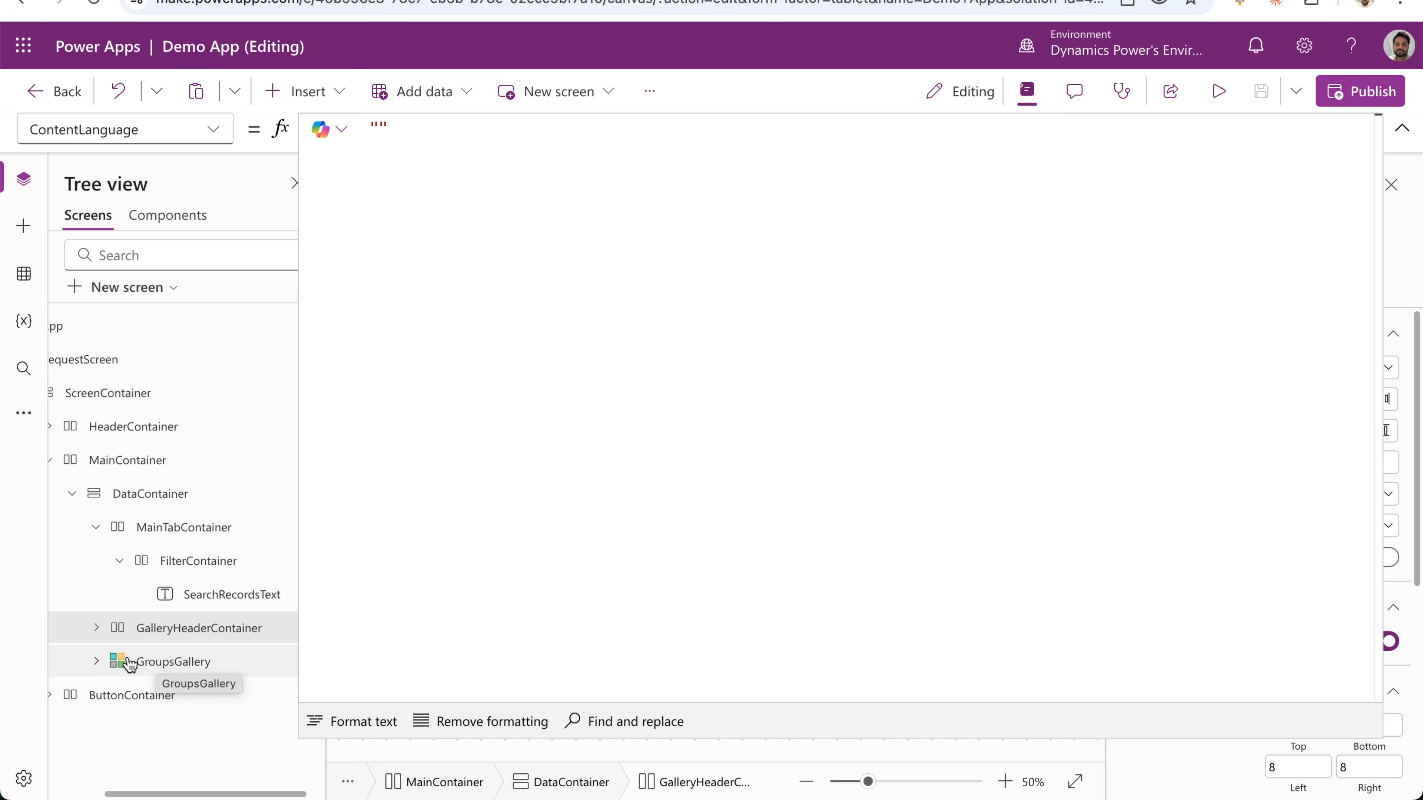
{"action": "left_click", "coordinate": [130, 665]}
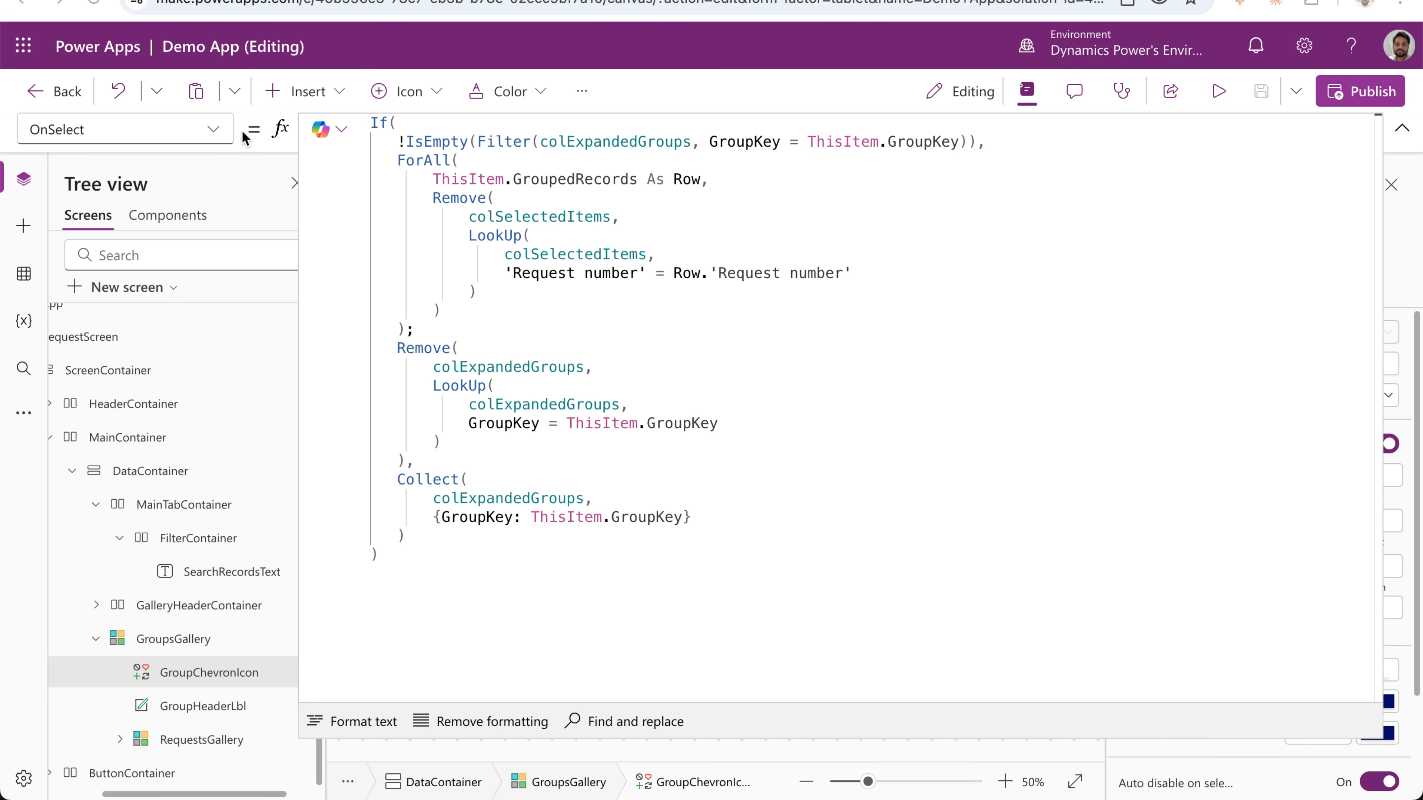
{"action": "left_click", "coordinate": [213, 129]}
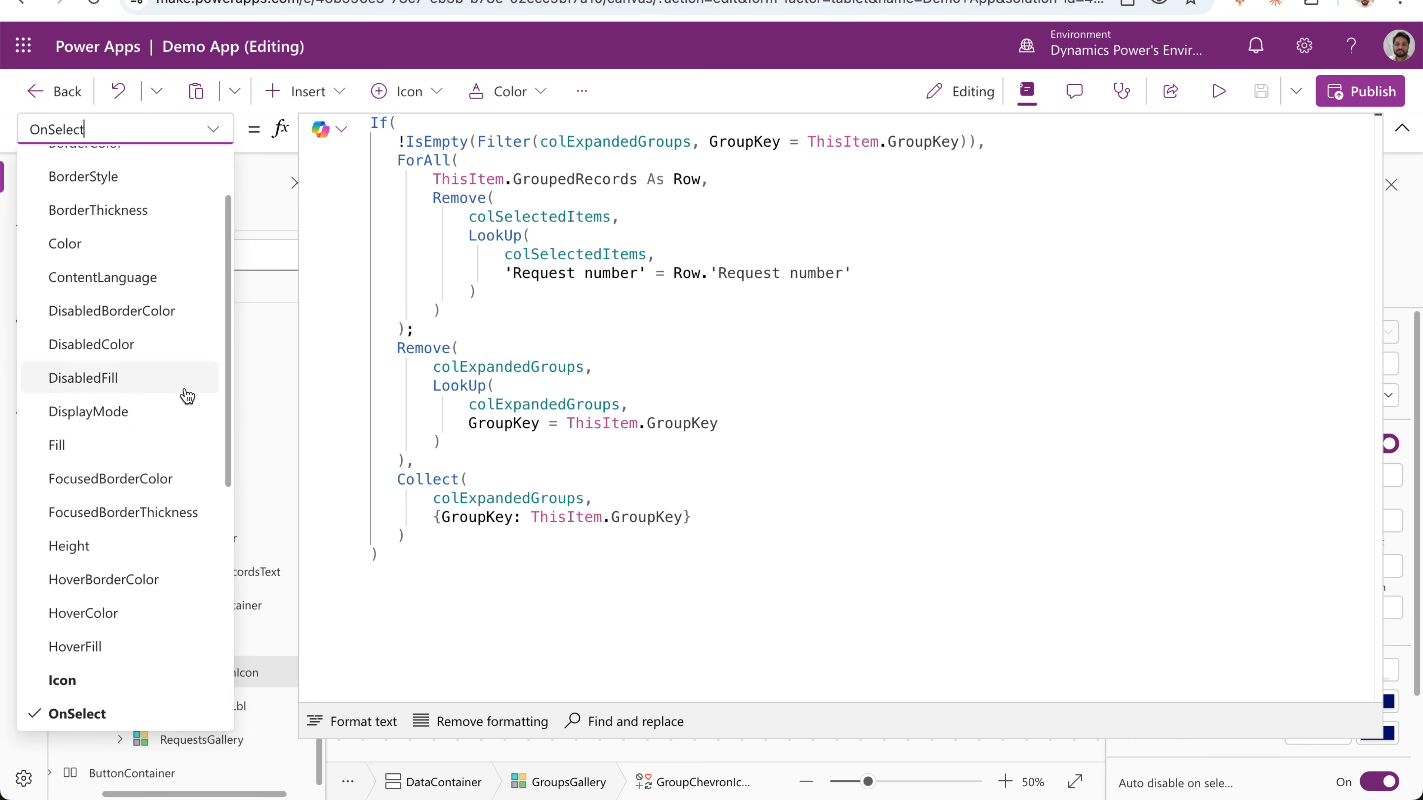
{"action": "left_click", "coordinate": [94, 548]}
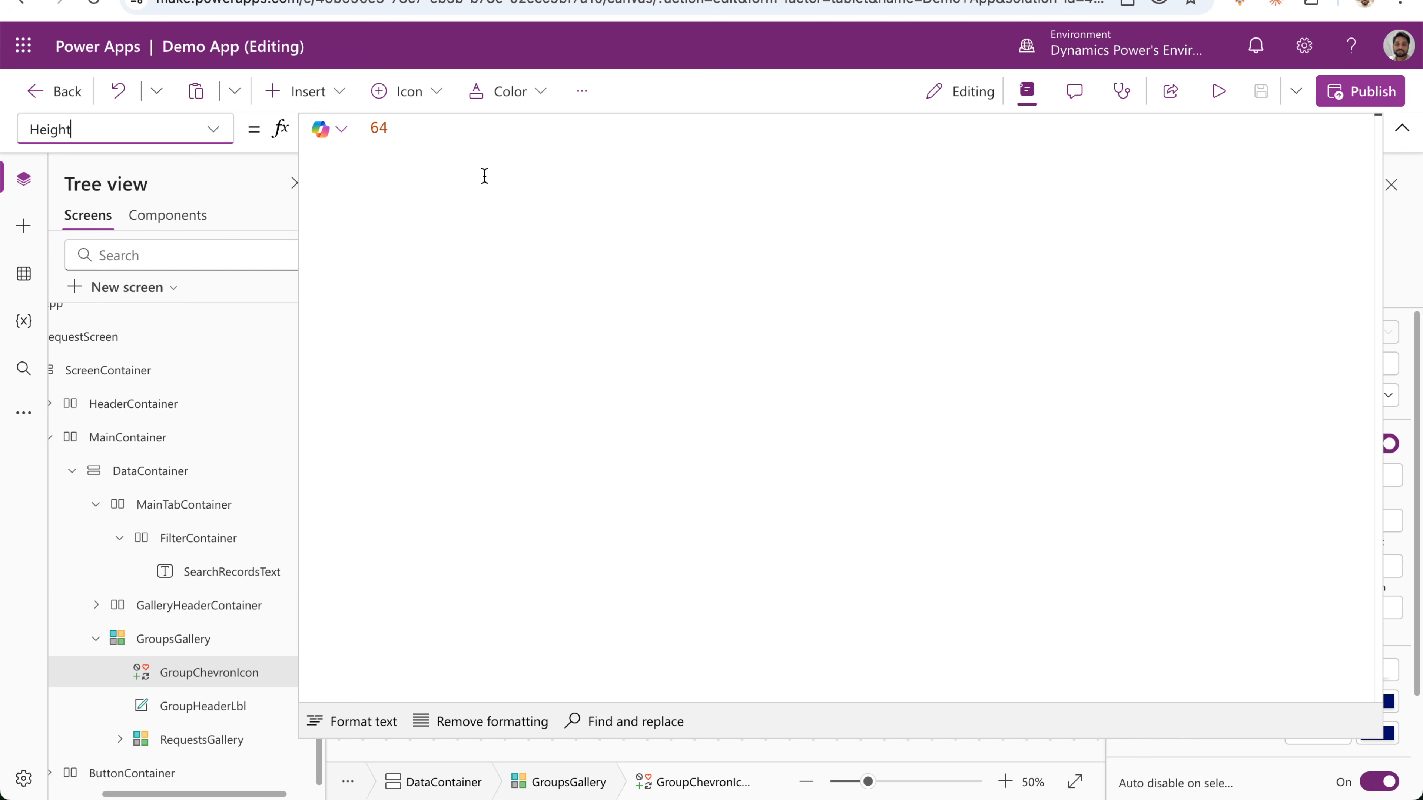
{"action": "double_click", "coordinate": [379, 128]}
{"action": "type", "text": "20"}
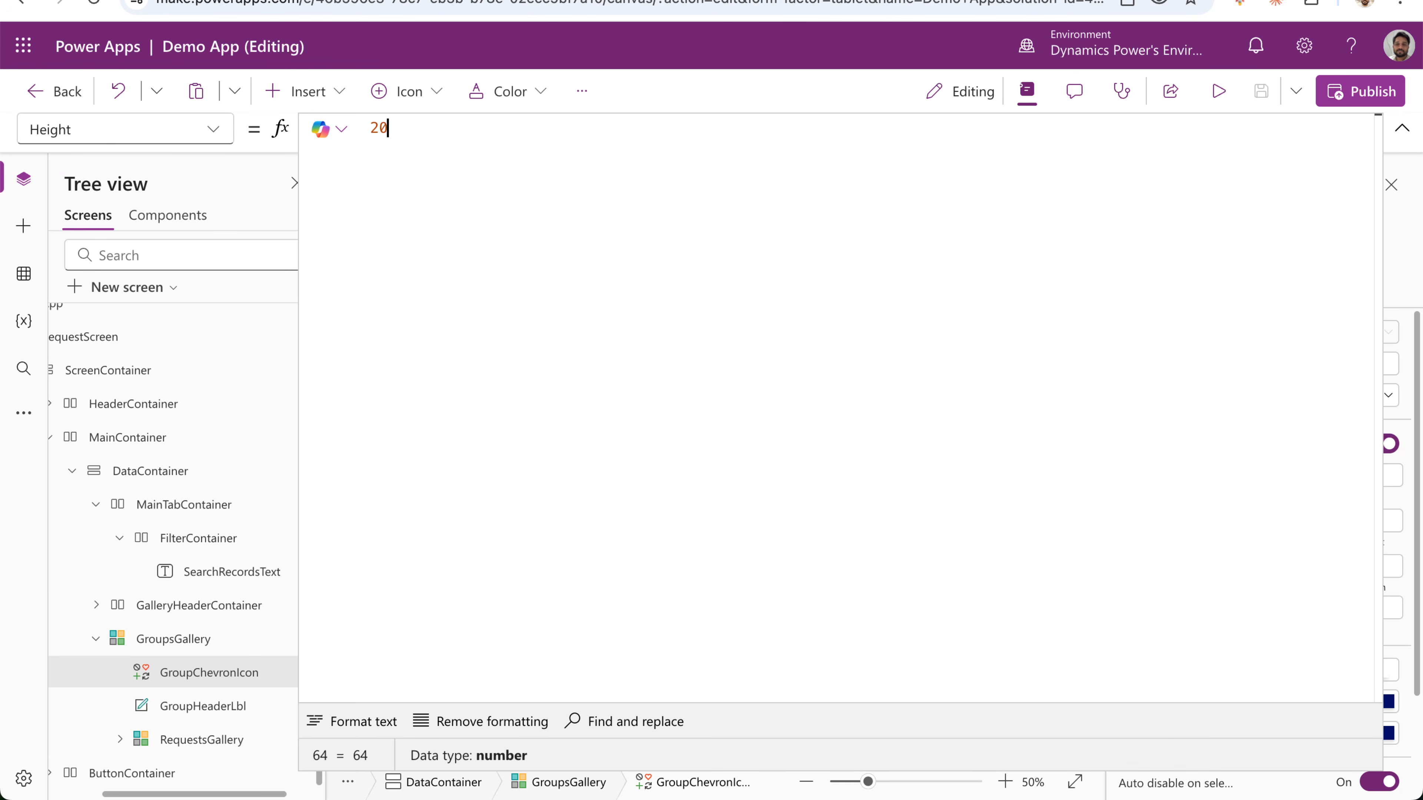
Preview the app, expand and collapse the IT group to check the chevron placement, and return to editing.
{"action": "left_click", "coordinate": [1211, 93]}
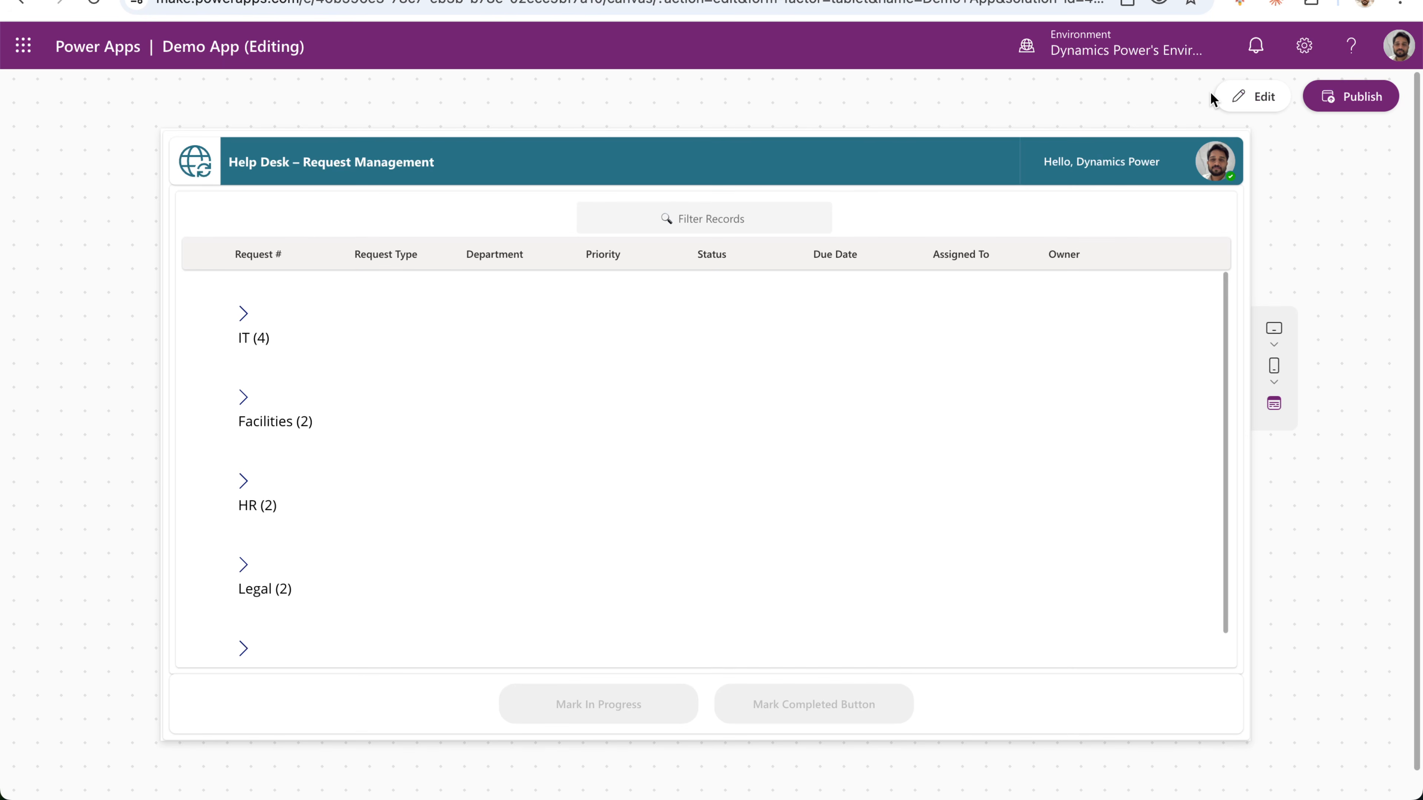
{"action": "left_click", "coordinate": [238, 320]}
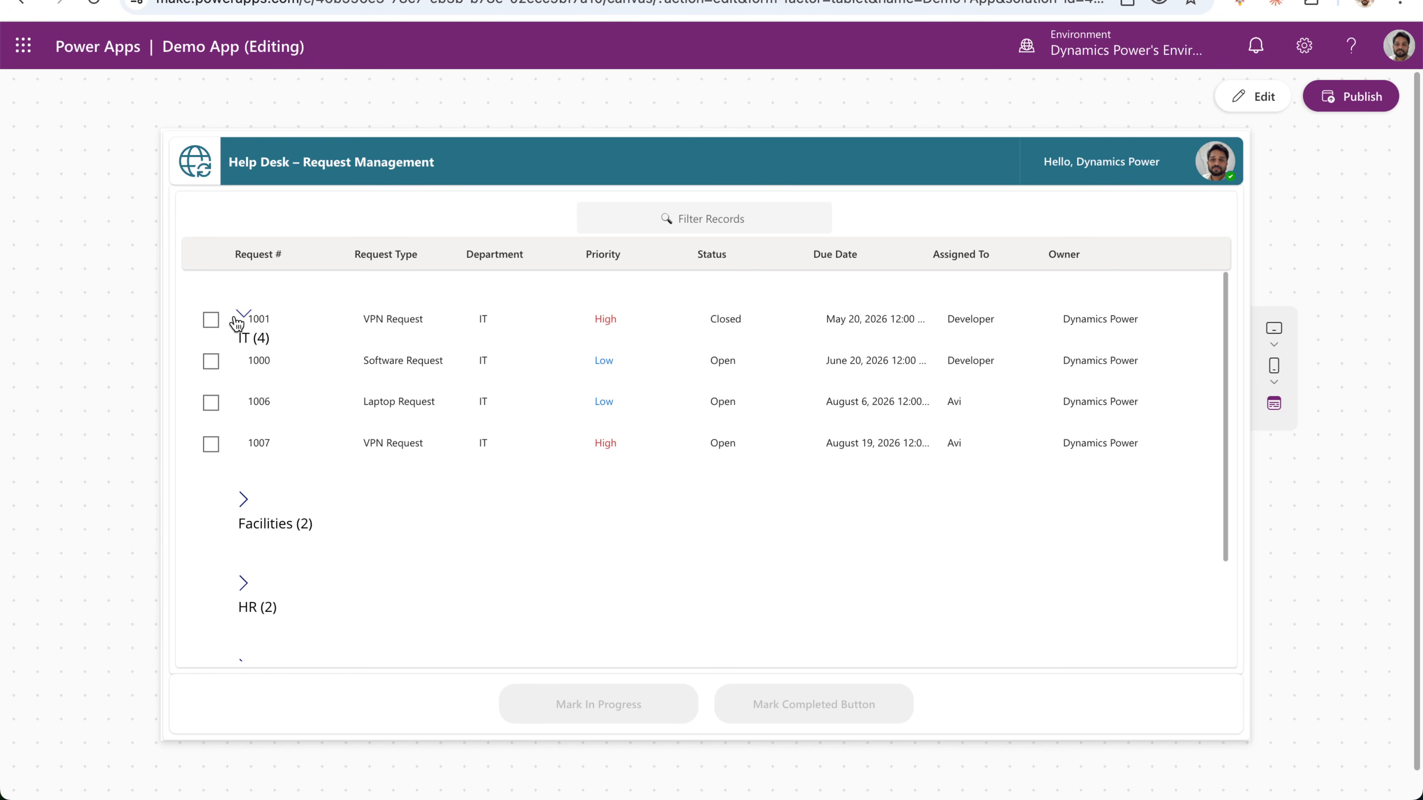
{"action": "left_click", "coordinate": [238, 321]}
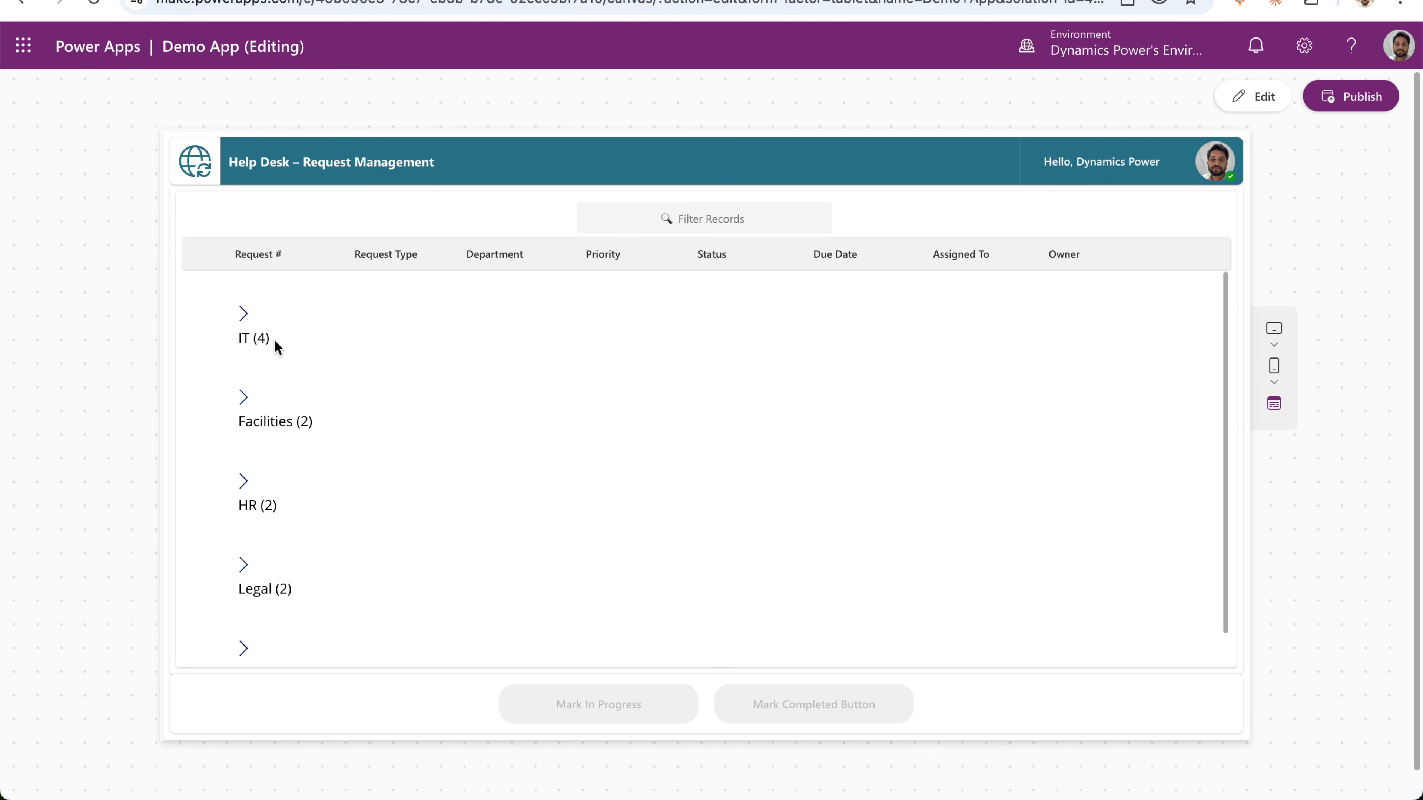
{"action": "left_click", "coordinate": [1256, 104]}
Set the GroupChevronIcon's X position to 8.
{"action": "left_click", "coordinate": [187, 708]}
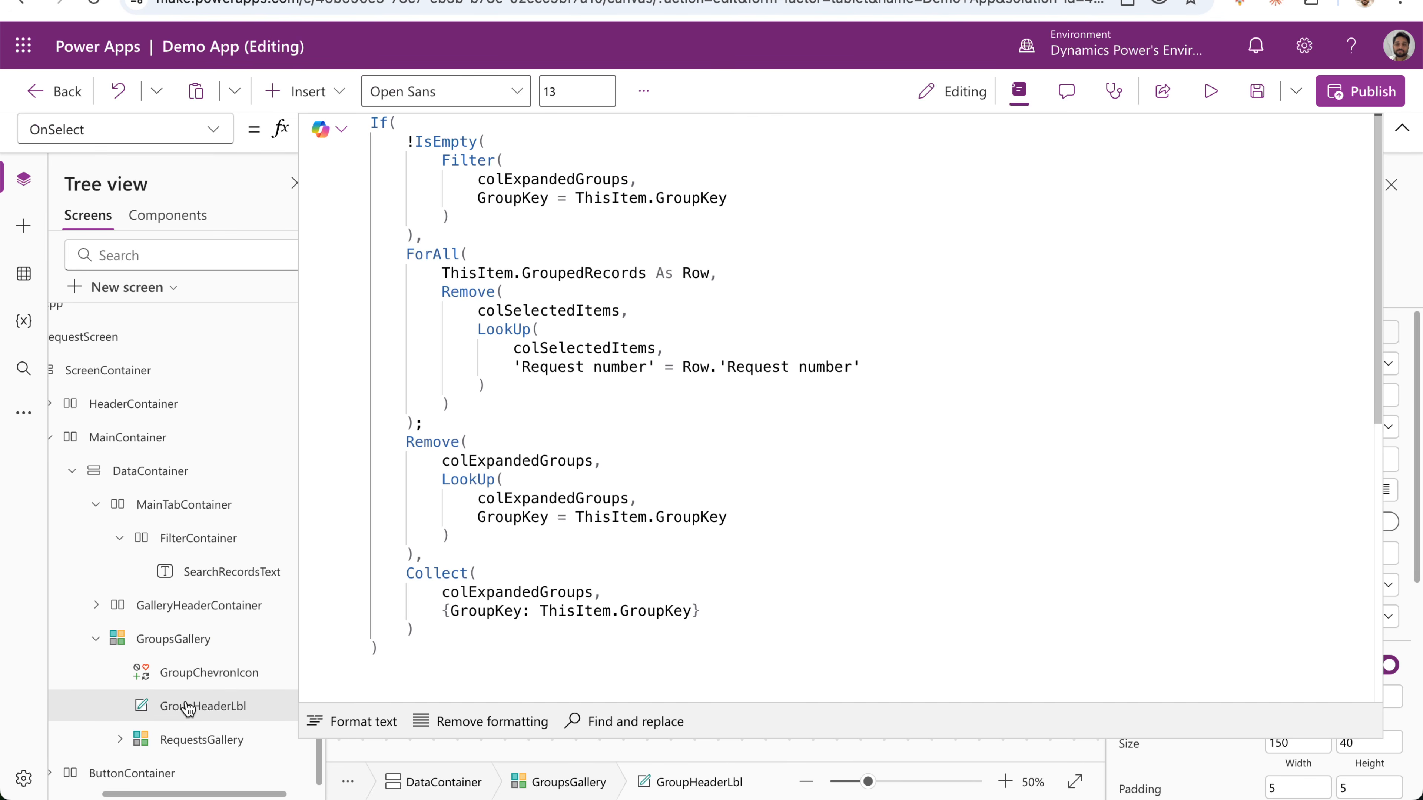
{"action": "left_click", "coordinate": [222, 680]}
{"action": "left_click", "coordinate": [380, 128]}
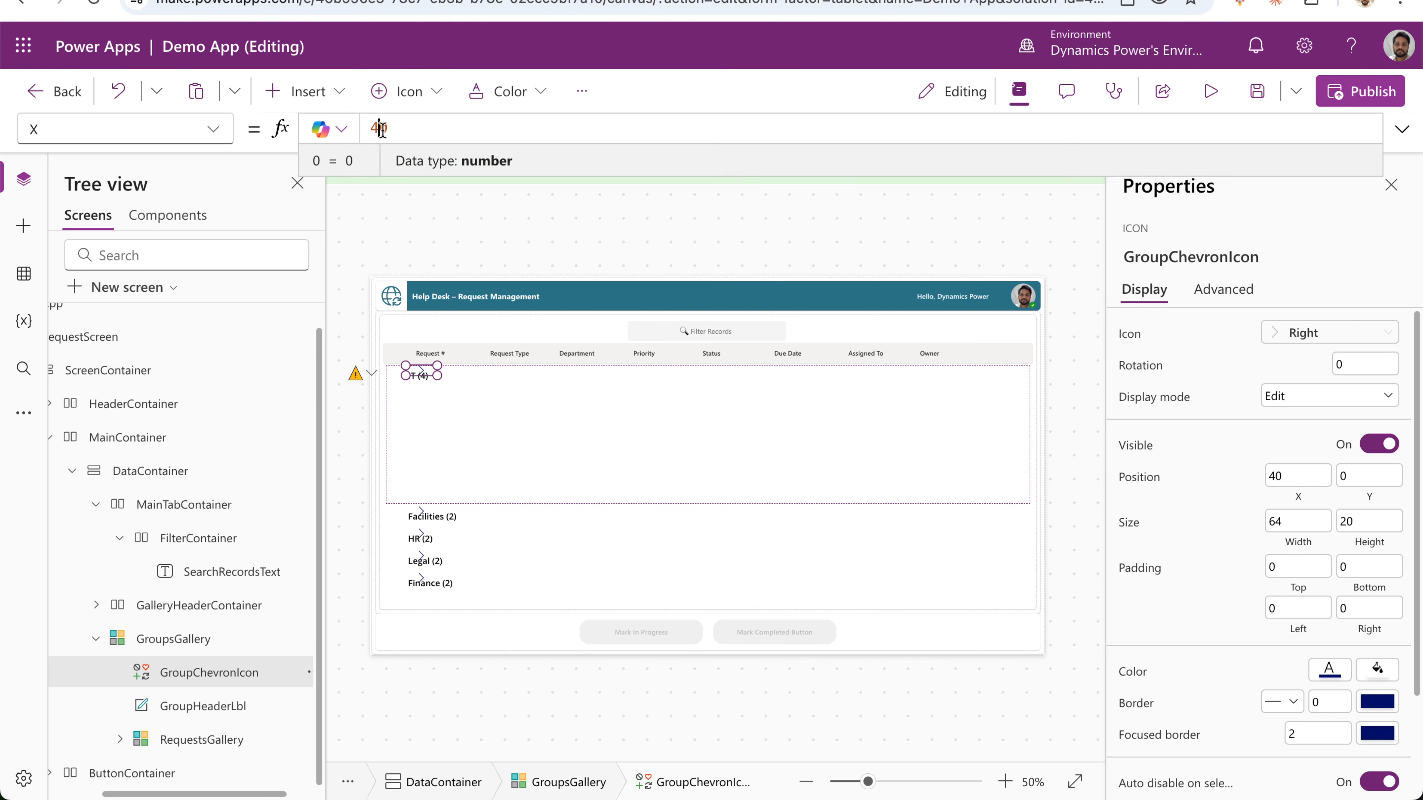
{"action": "double_click", "coordinate": [381, 129]}
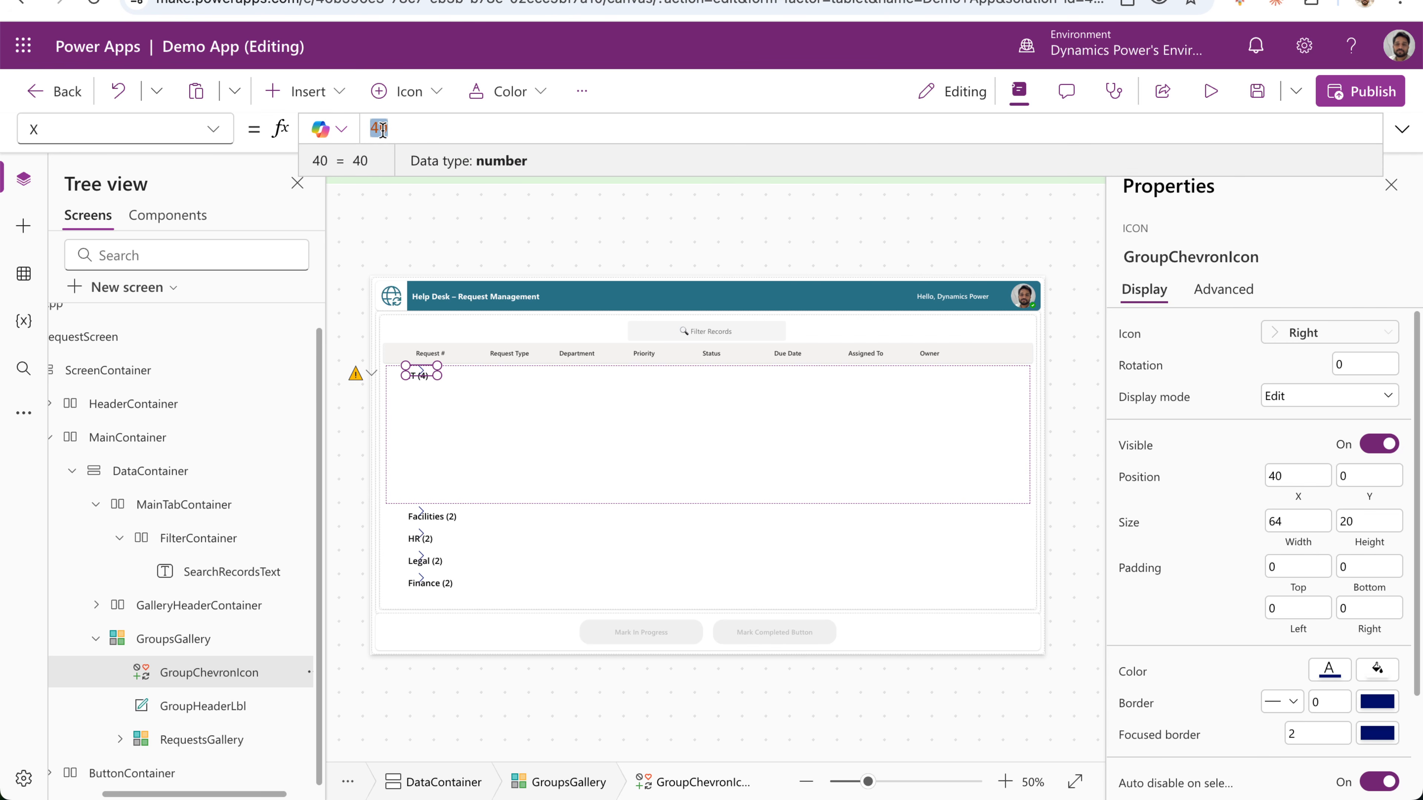
{"action": "type", "text": "10"}
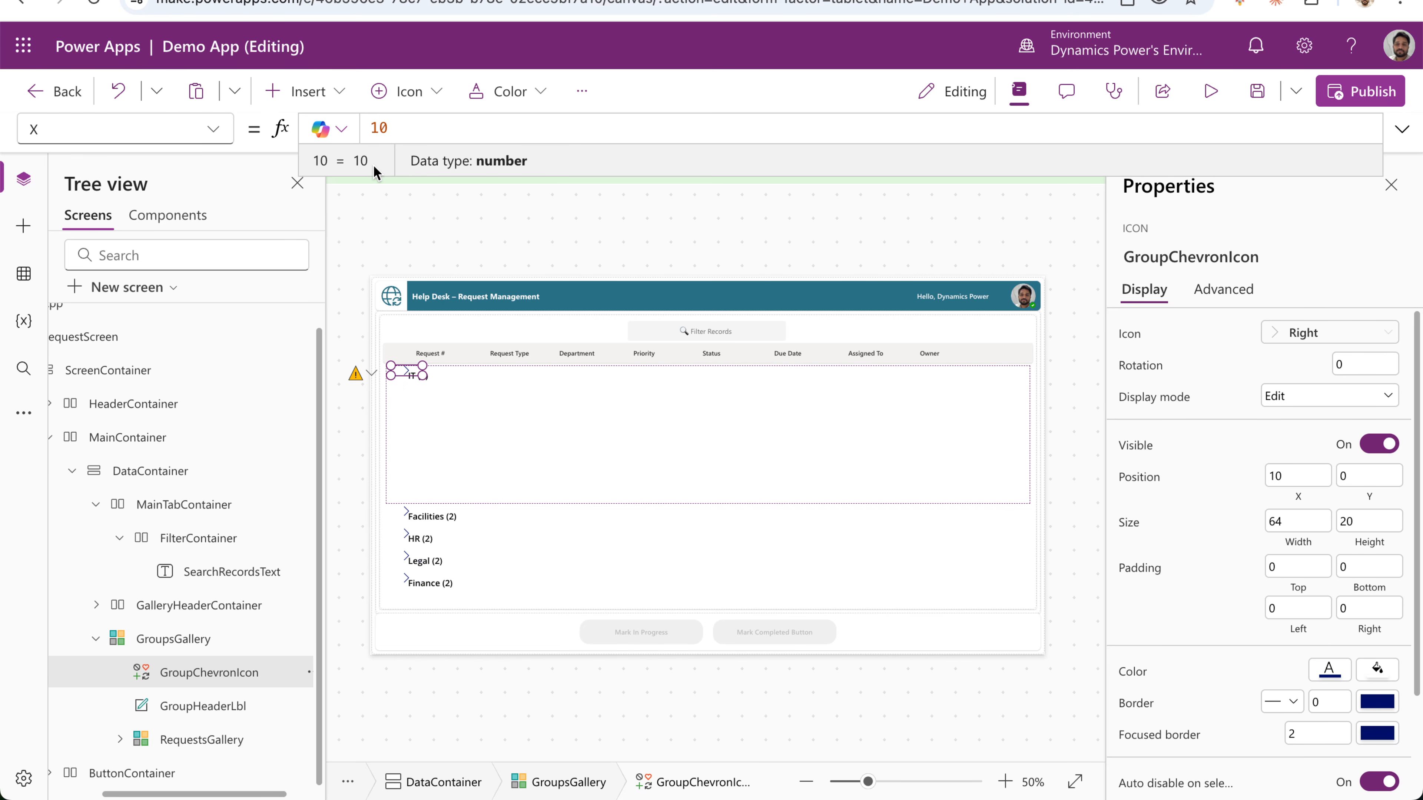
{"action": "double_click", "coordinate": [381, 128]}
{"action": "type", "text": "8"}
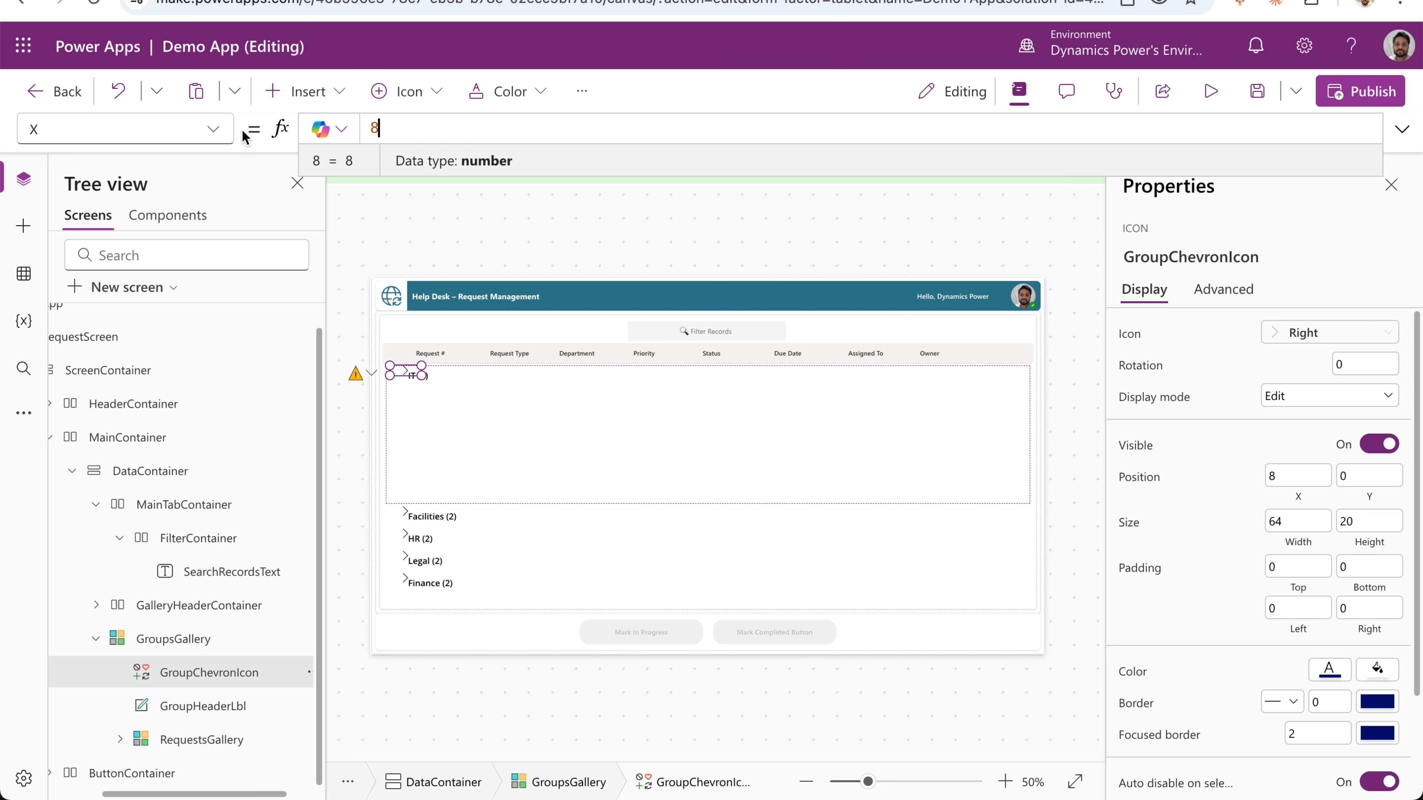
Set the GroupChevronIcon's Y position to 10 and preview its alignment with the department labels.
{"action": "left_click", "coordinate": [213, 129]}
{"action": "scroll", "coordinate": [109, 687], "scroll_direction": "down", "scroll_amount": 1}
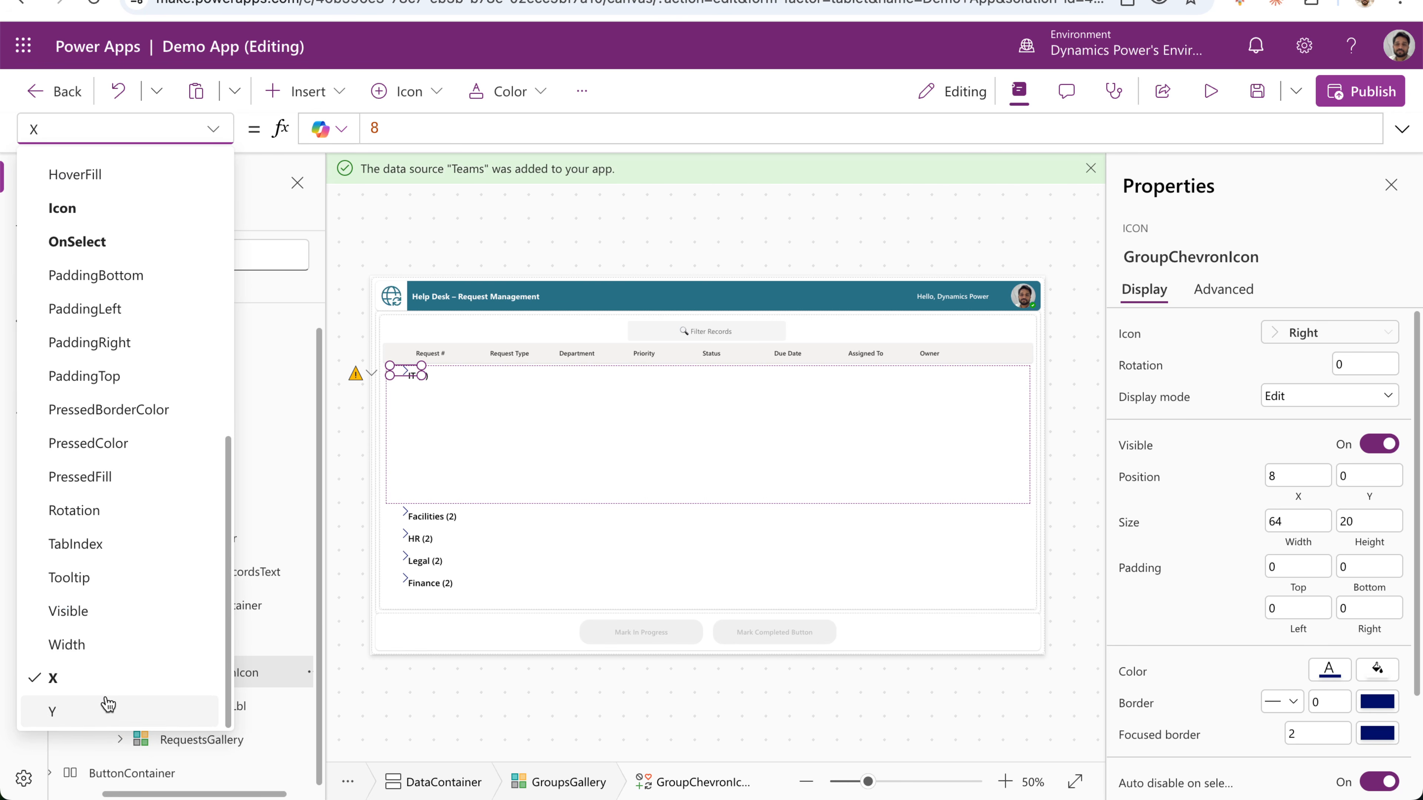
{"action": "left_click", "coordinate": [106, 704]}
{"action": "double_click", "coordinate": [382, 127]}
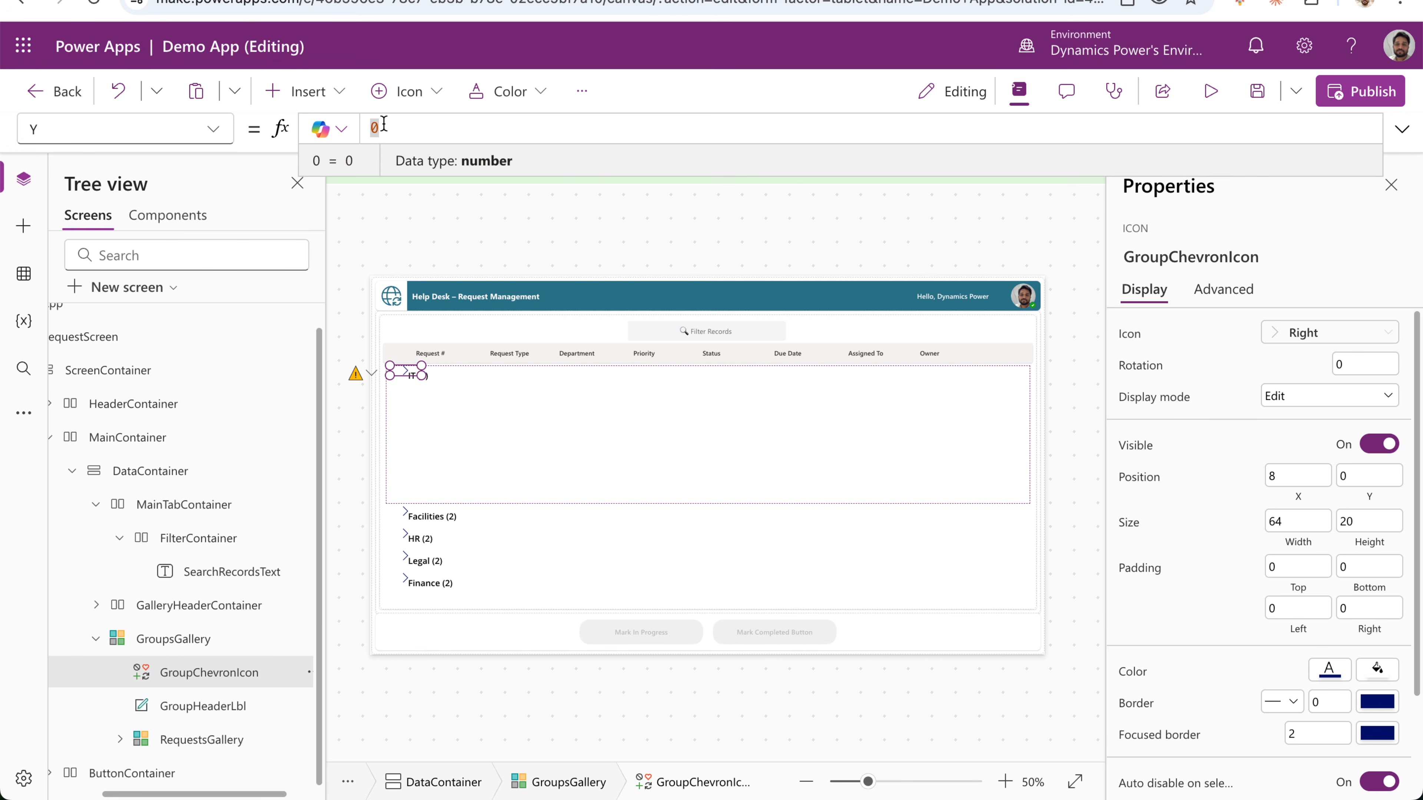
{"action": "type", "text": "10"}
{"action": "left_click", "coordinate": [1208, 92]}
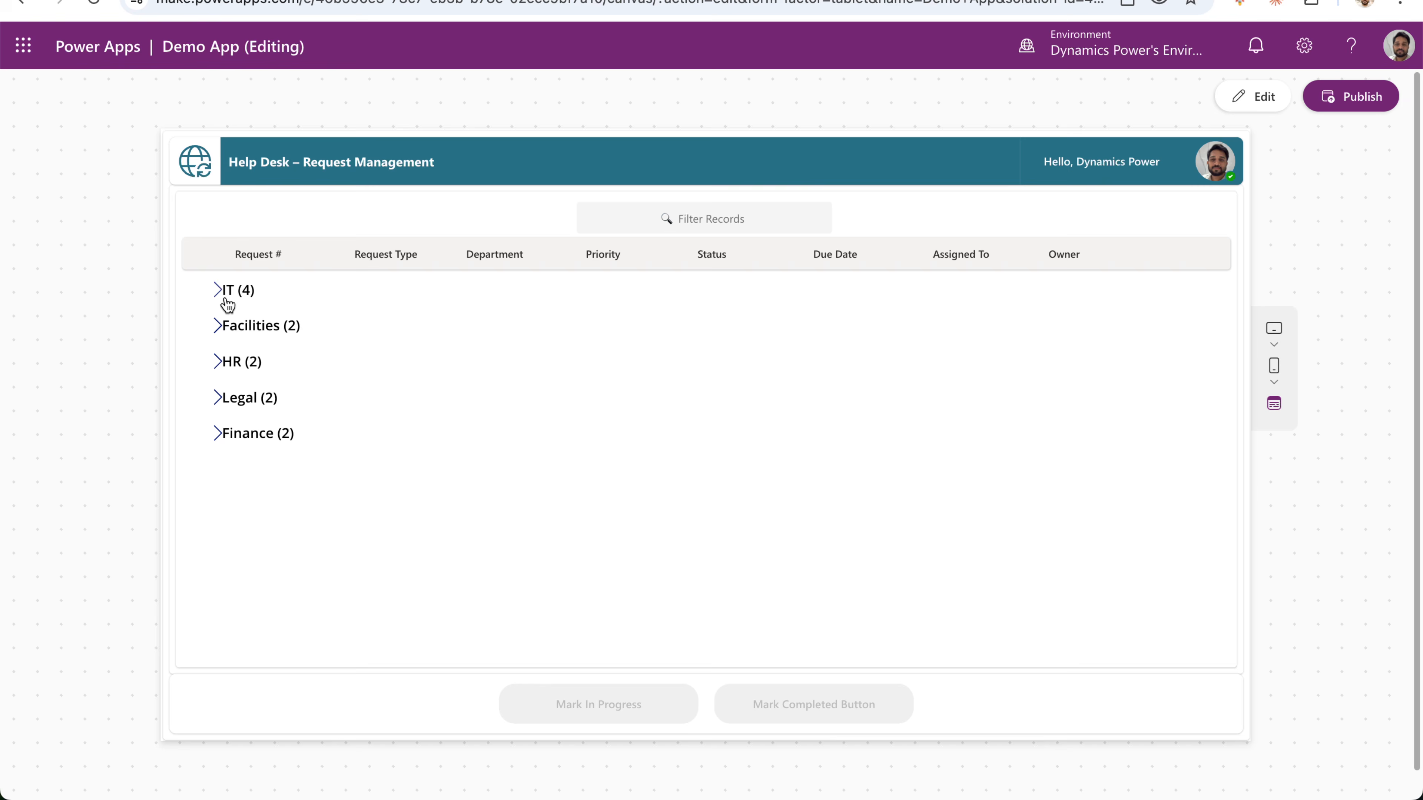
{"action": "left_click", "coordinate": [1257, 107]}
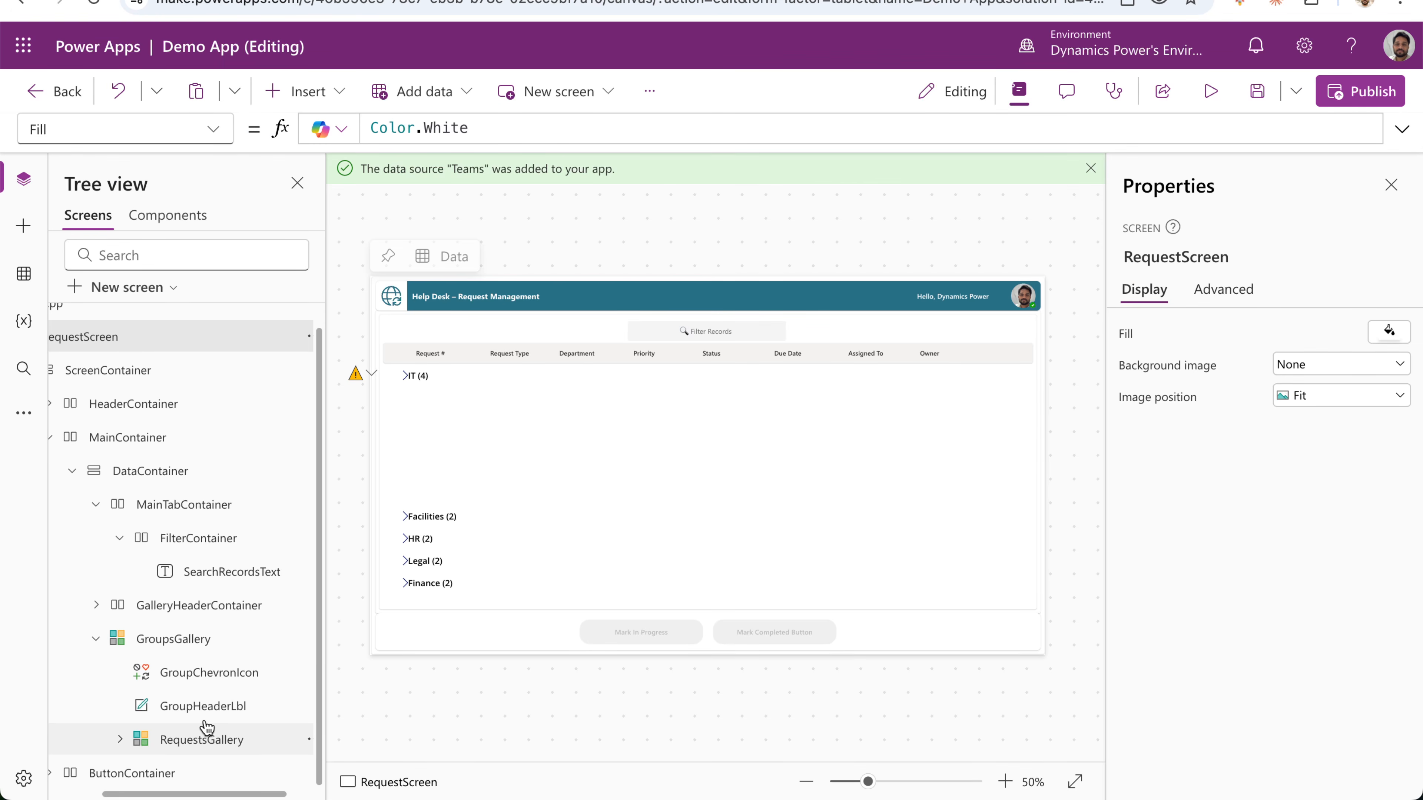
Set the GroupHeaderLbl's X position to 50.
{"action": "left_click", "coordinate": [207, 708]}
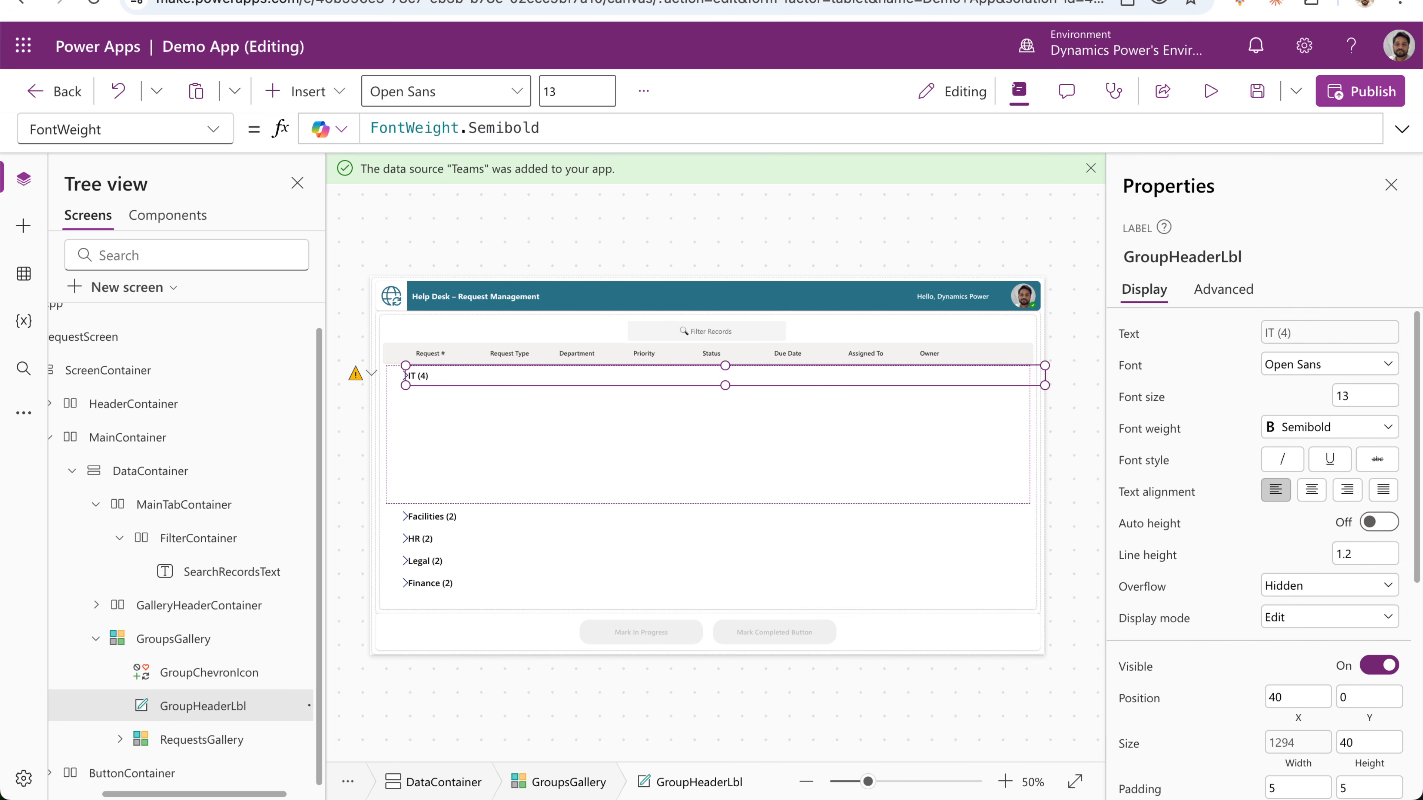
{"action": "left_click", "coordinate": [175, 128]}
{"action": "scroll", "coordinate": [162, 337], "scroll_direction": "down", "scroll_amount": 15}
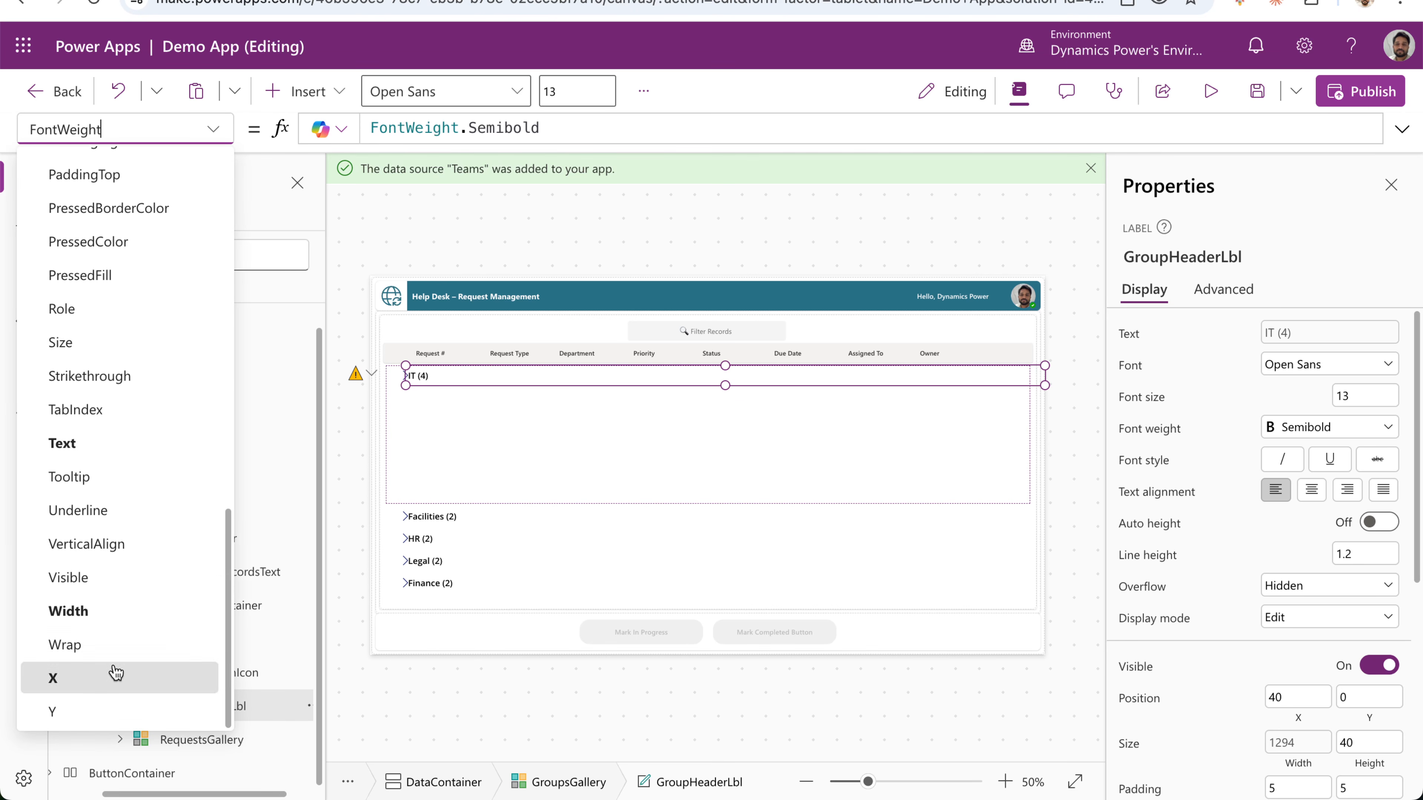
{"action": "left_click", "coordinate": [112, 678]}
{"action": "left_click", "coordinate": [380, 127]}
{"action": "type", "text": "50"}
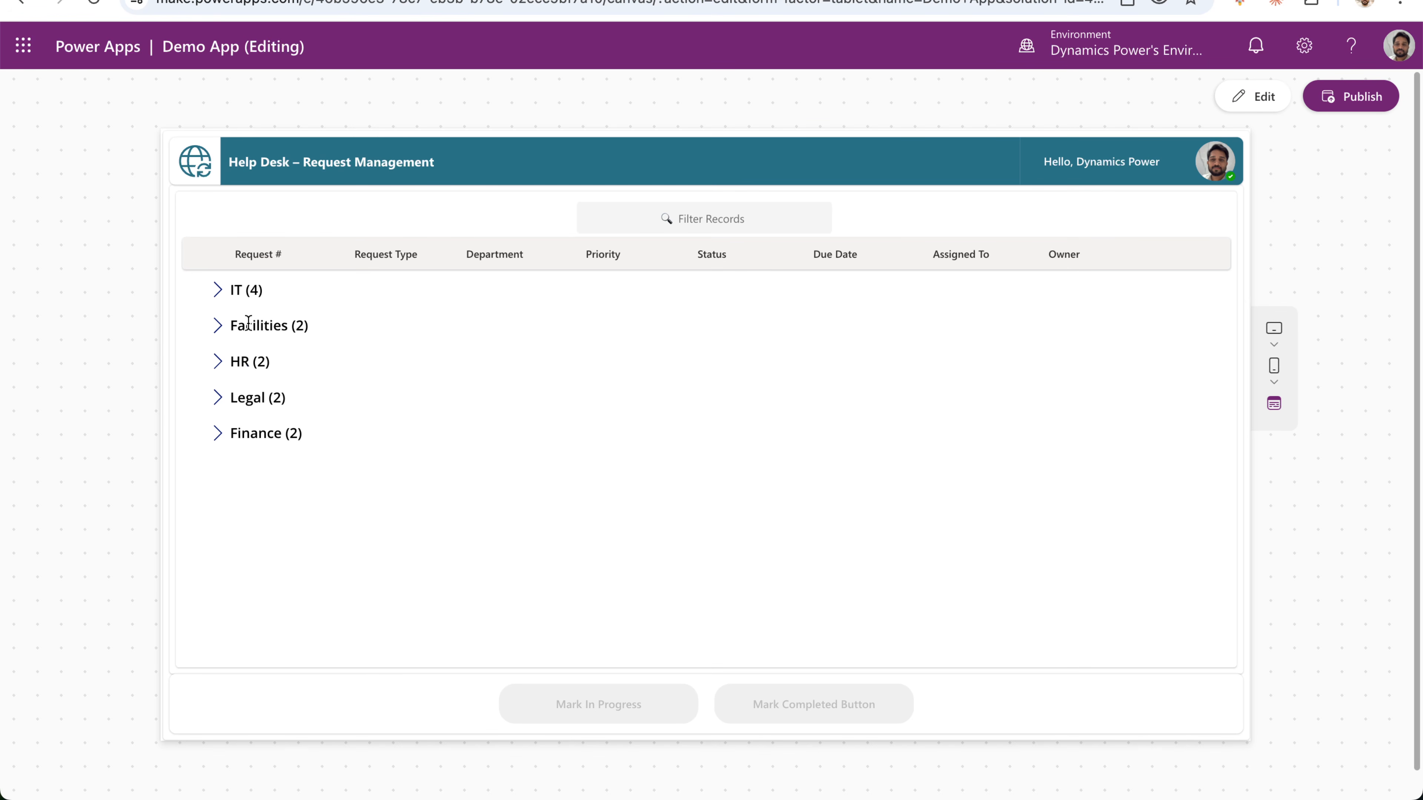
Test the chevrons by expanding and collapsing the IT, Facilities and HR groups in preview, comparing them with the Help Desk Demo App.
{"action": "left_click", "coordinate": [218, 291]}
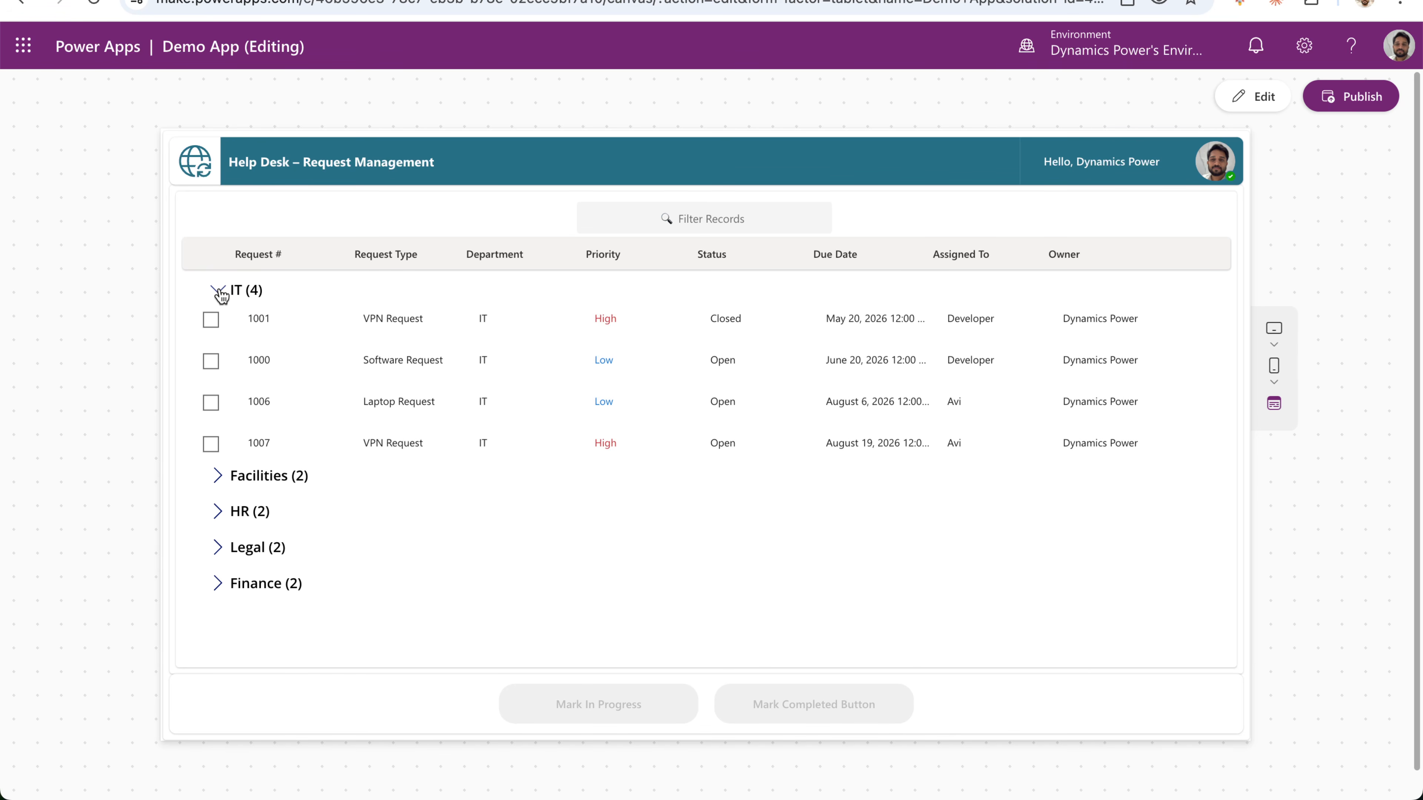
{"action": "left_click", "coordinate": [220, 292]}
{"action": "left_click", "coordinate": [216, 325]}
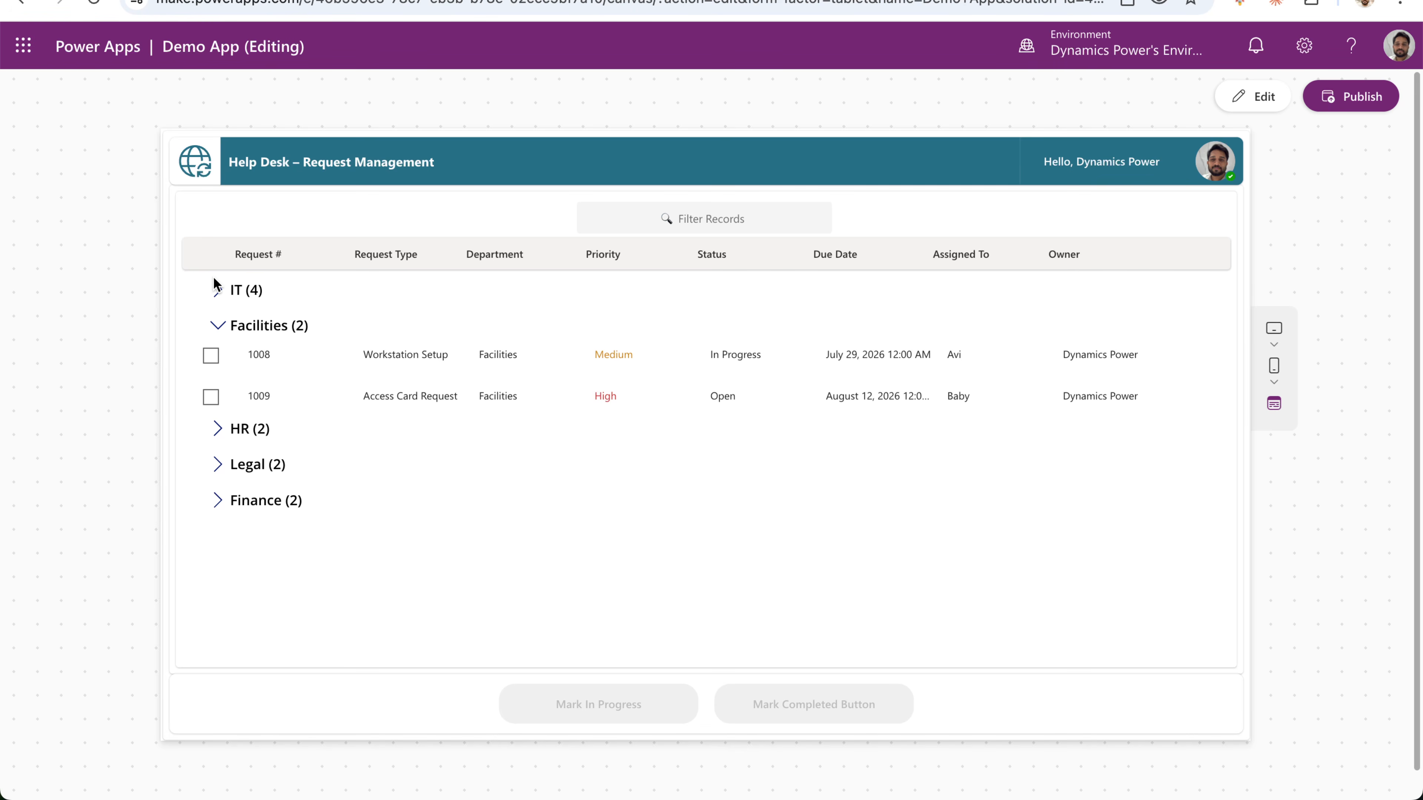
{"action": "left_click", "coordinate": [218, 290]}
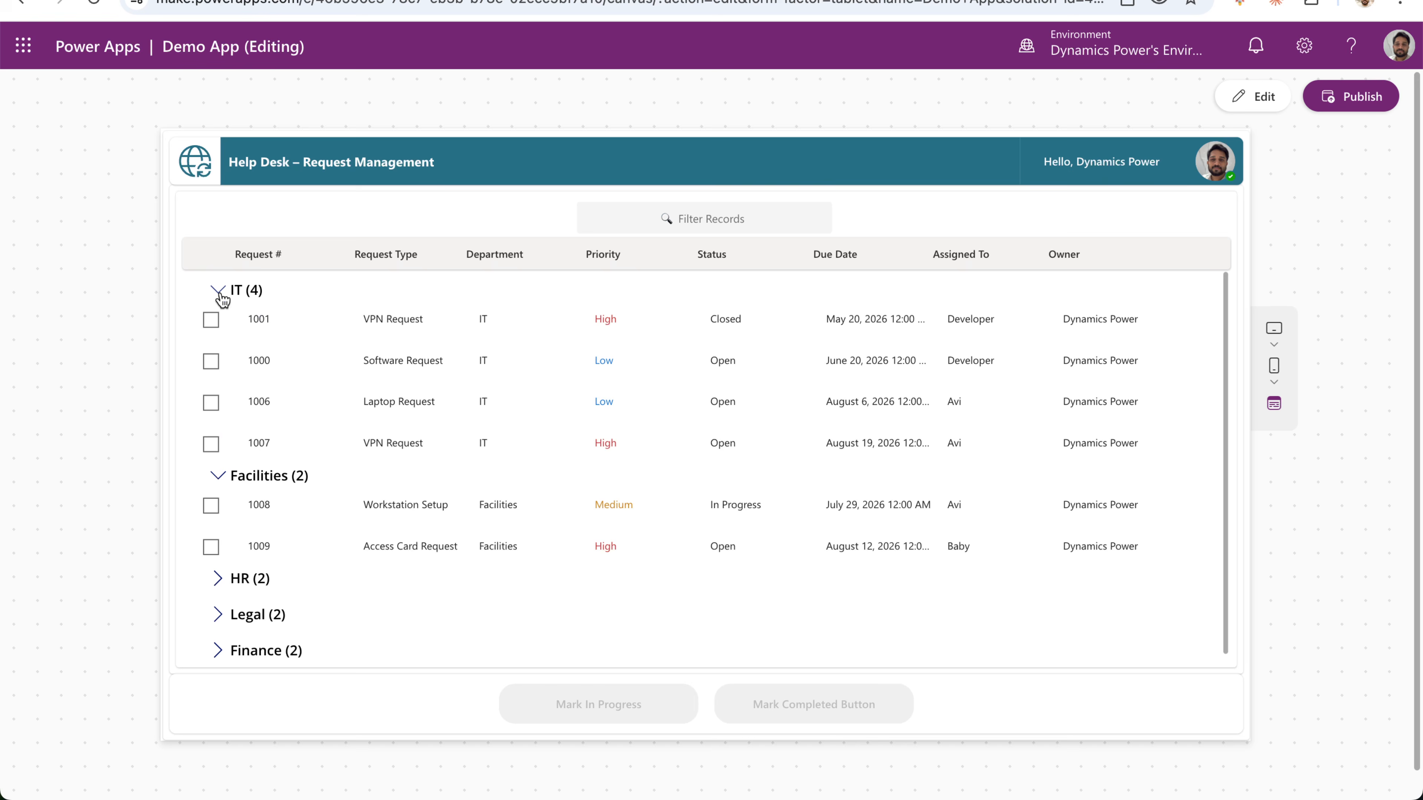
{"action": "left_click", "coordinate": [219, 583]}
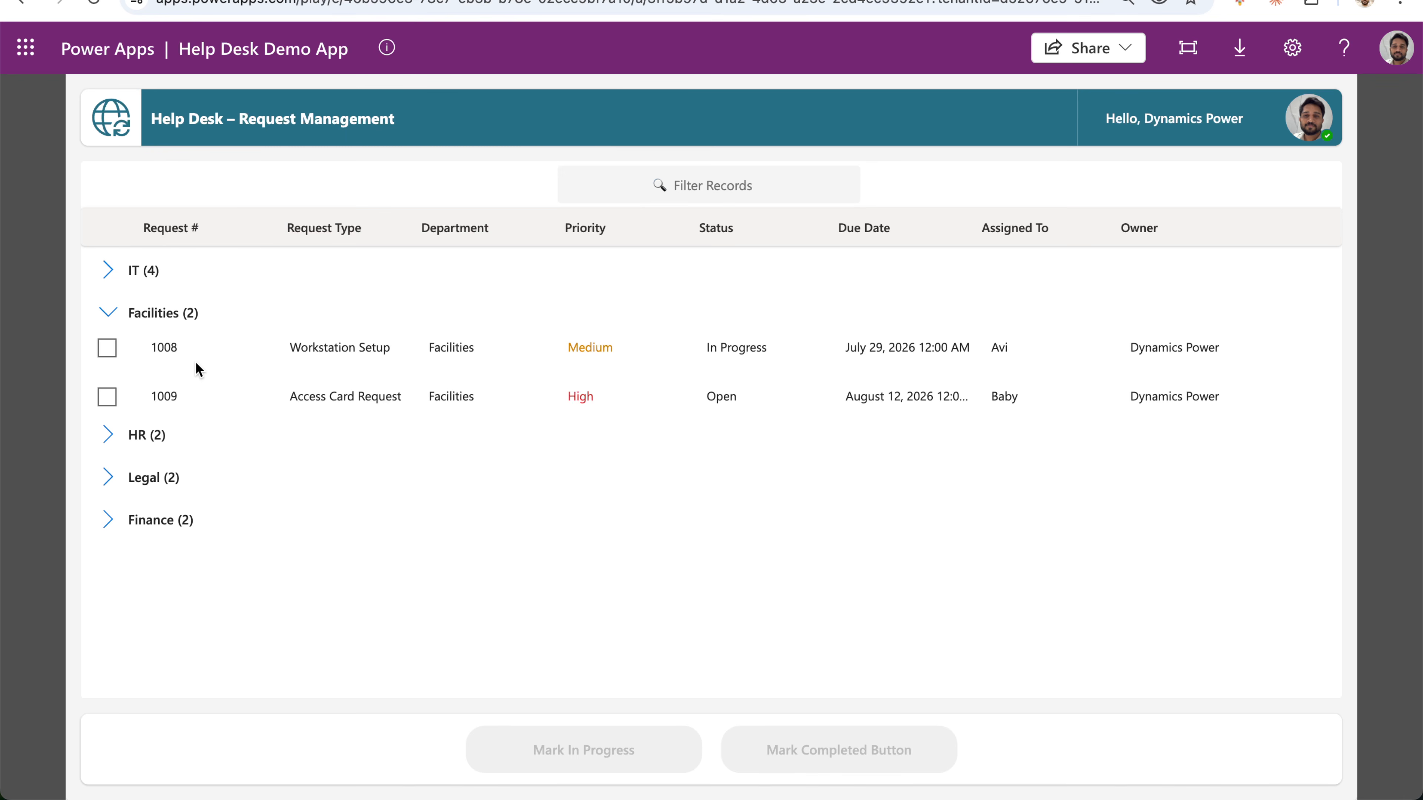
{"action": "left_click", "coordinate": [109, 482]}
{"action": "left_click", "coordinate": [110, 481]}
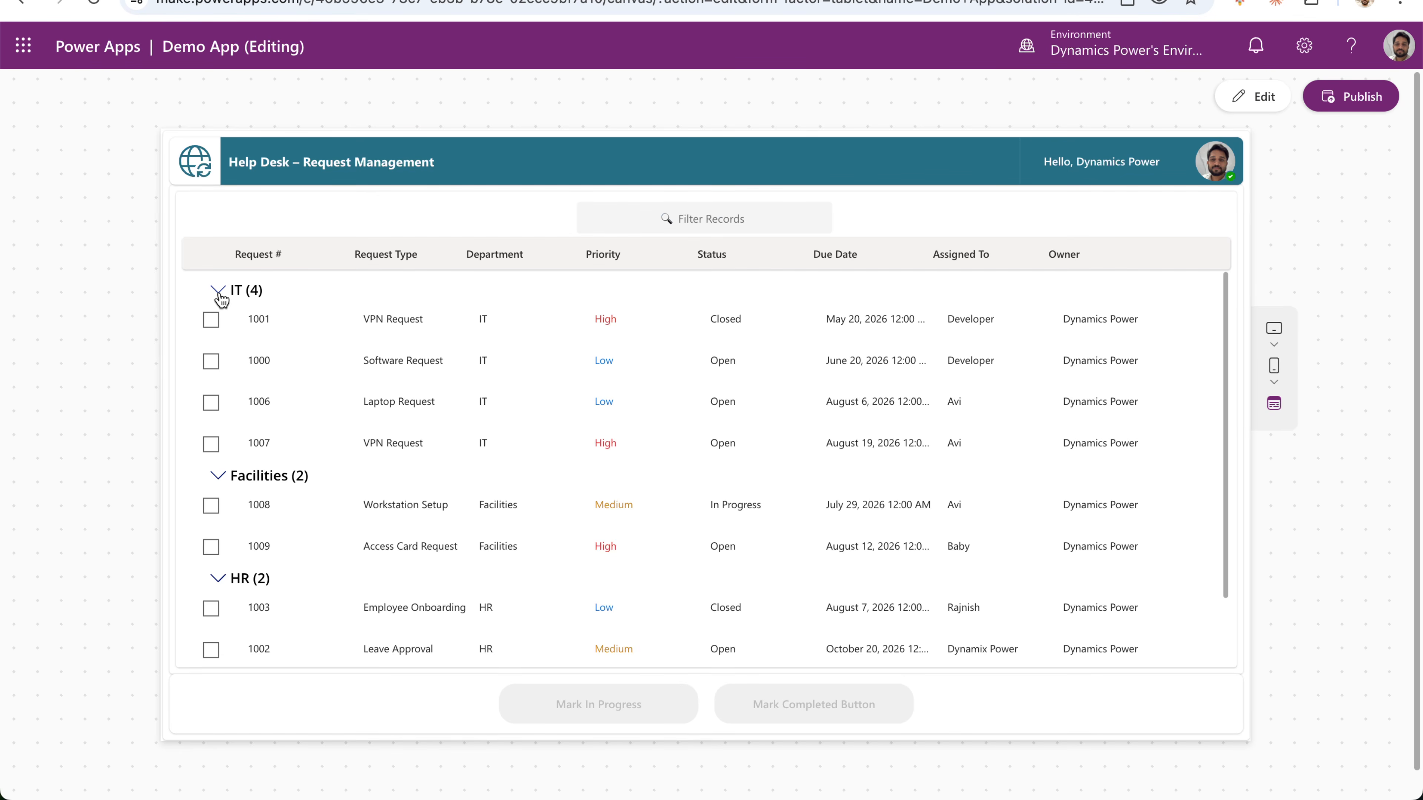
{"action": "left_click", "coordinate": [219, 291]}
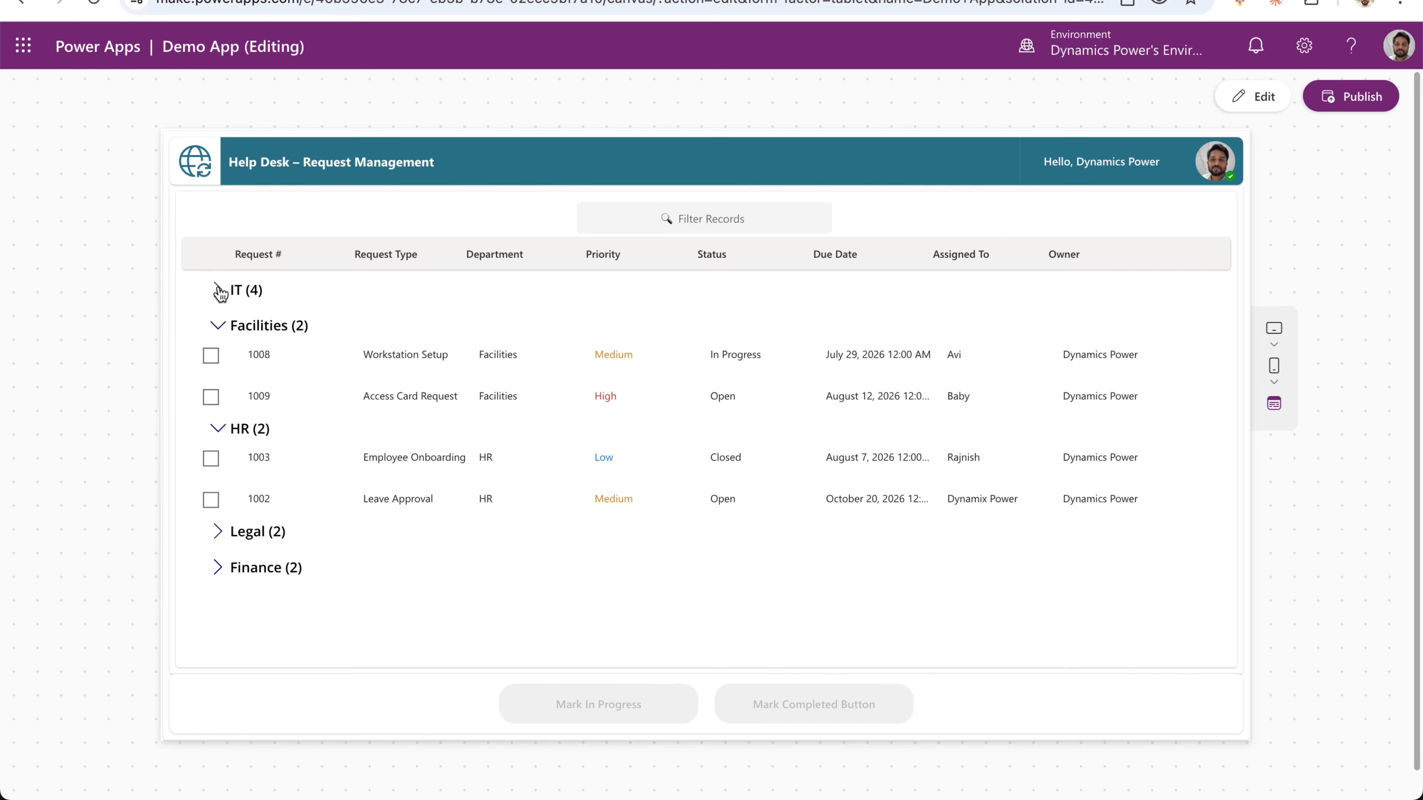
Select both Facilities requests in the preview and mark them as completed.
{"action": "left_click", "coordinate": [210, 355]}
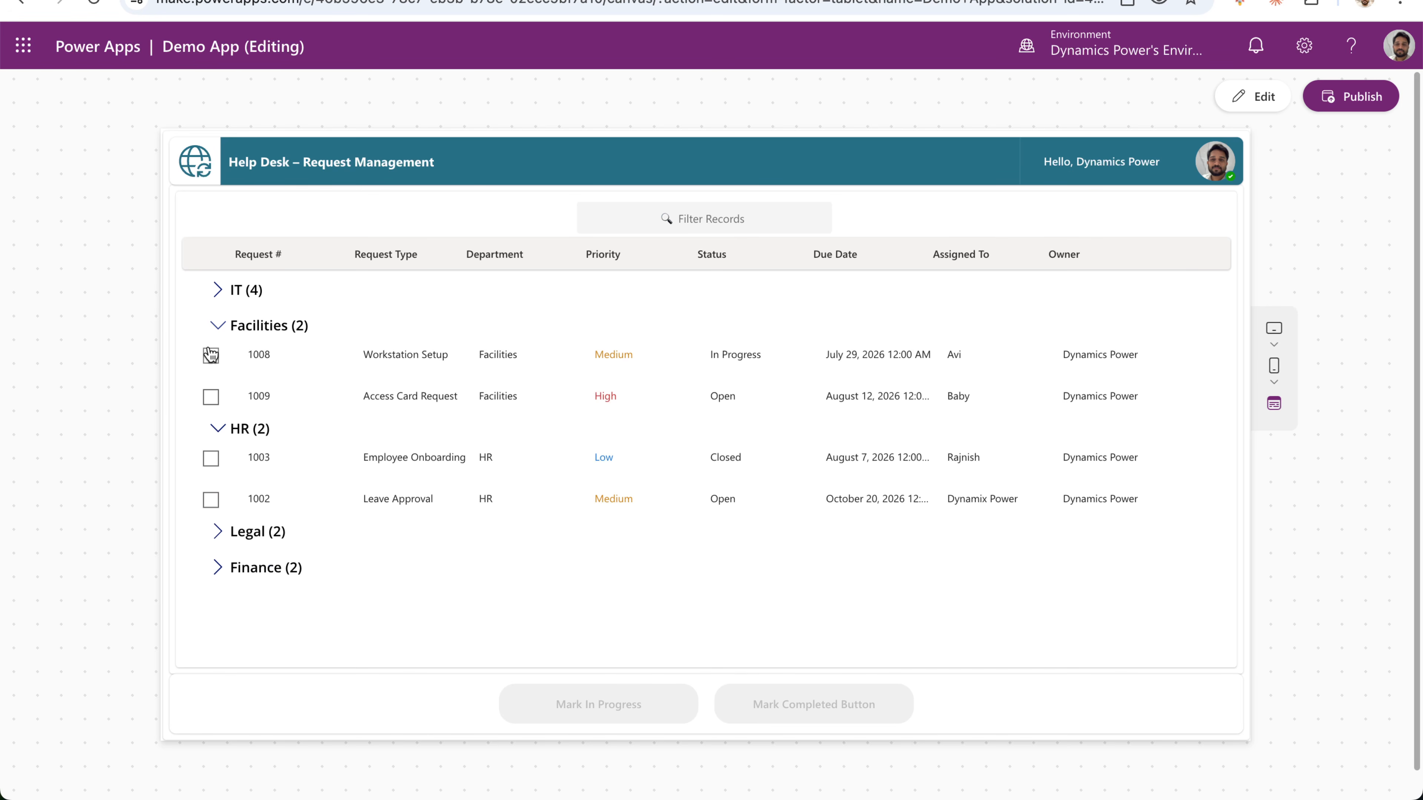
{"action": "left_click", "coordinate": [213, 403]}
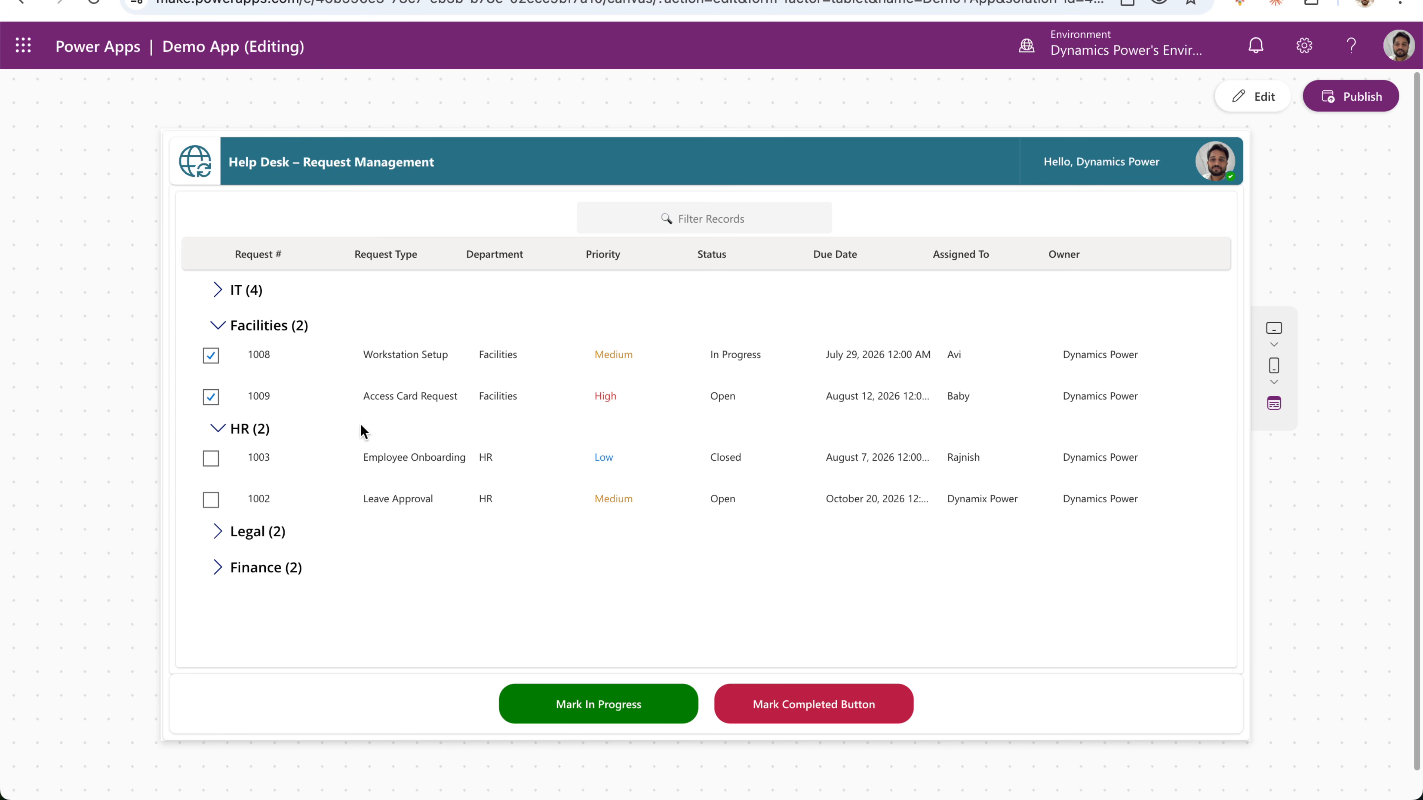
{"action": "left_click", "coordinate": [811, 710]}
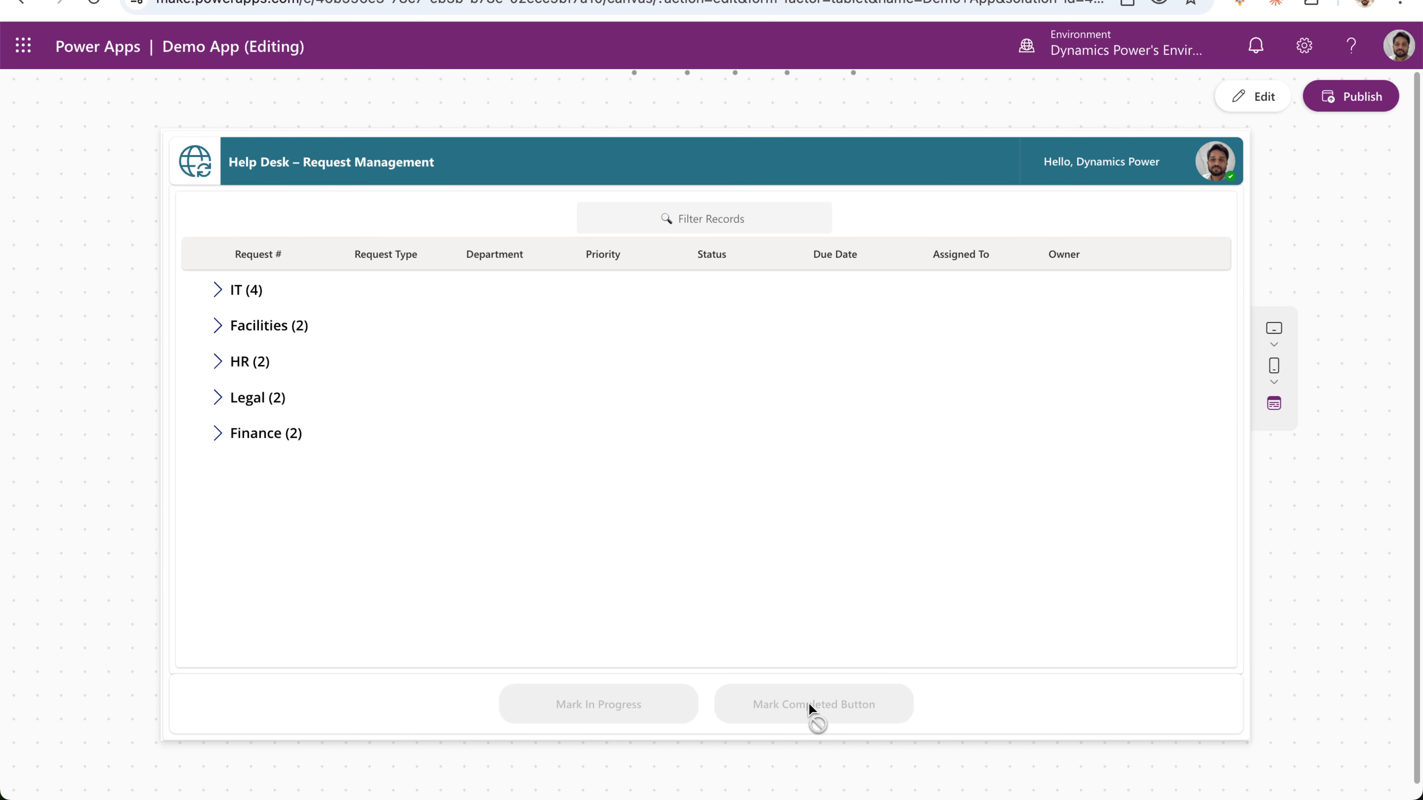
Expand the IT and Facilities groups and check the Status values of their requests.
{"action": "left_click", "coordinate": [223, 297]}
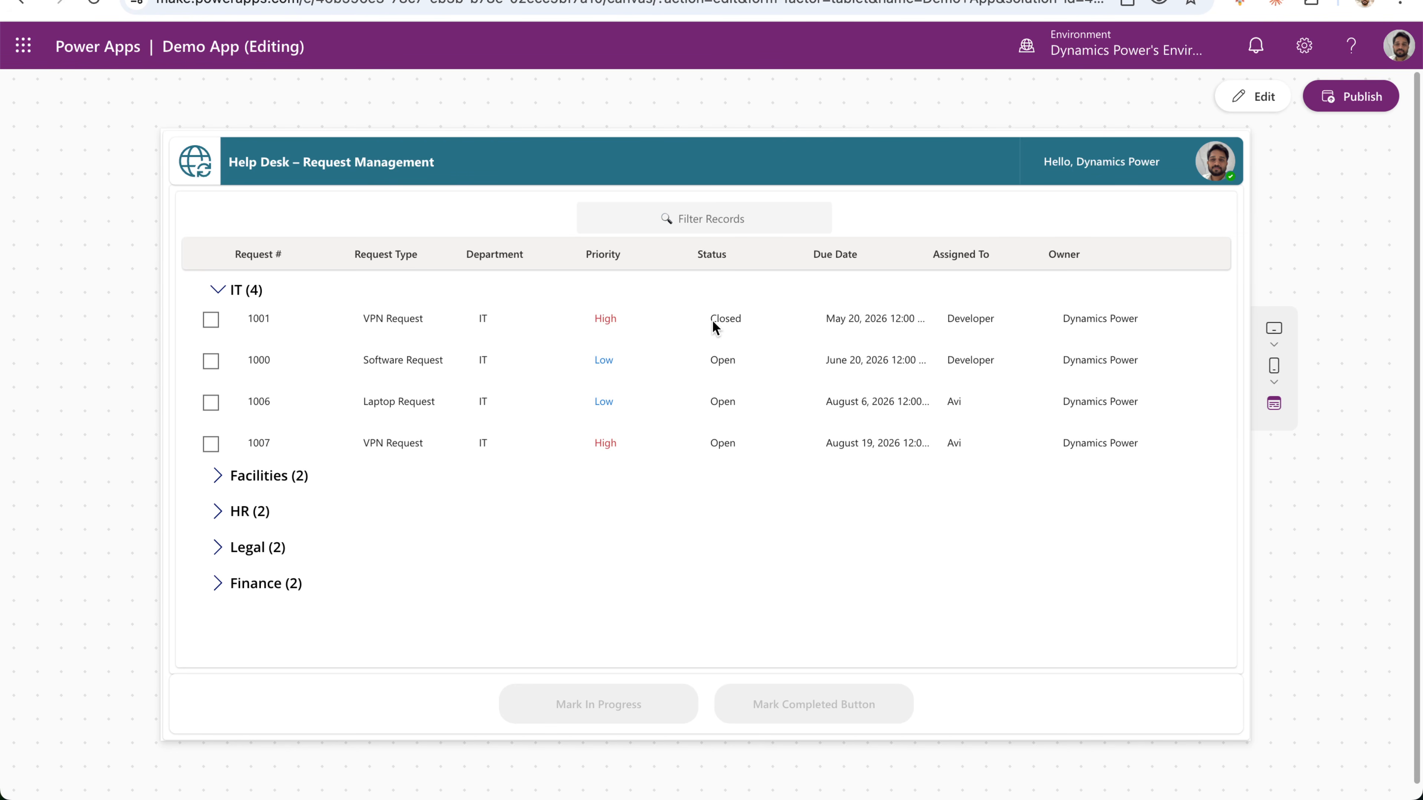
{"action": "double_click", "coordinate": [713, 320]}
{"action": "left_click", "coordinate": [223, 474]}
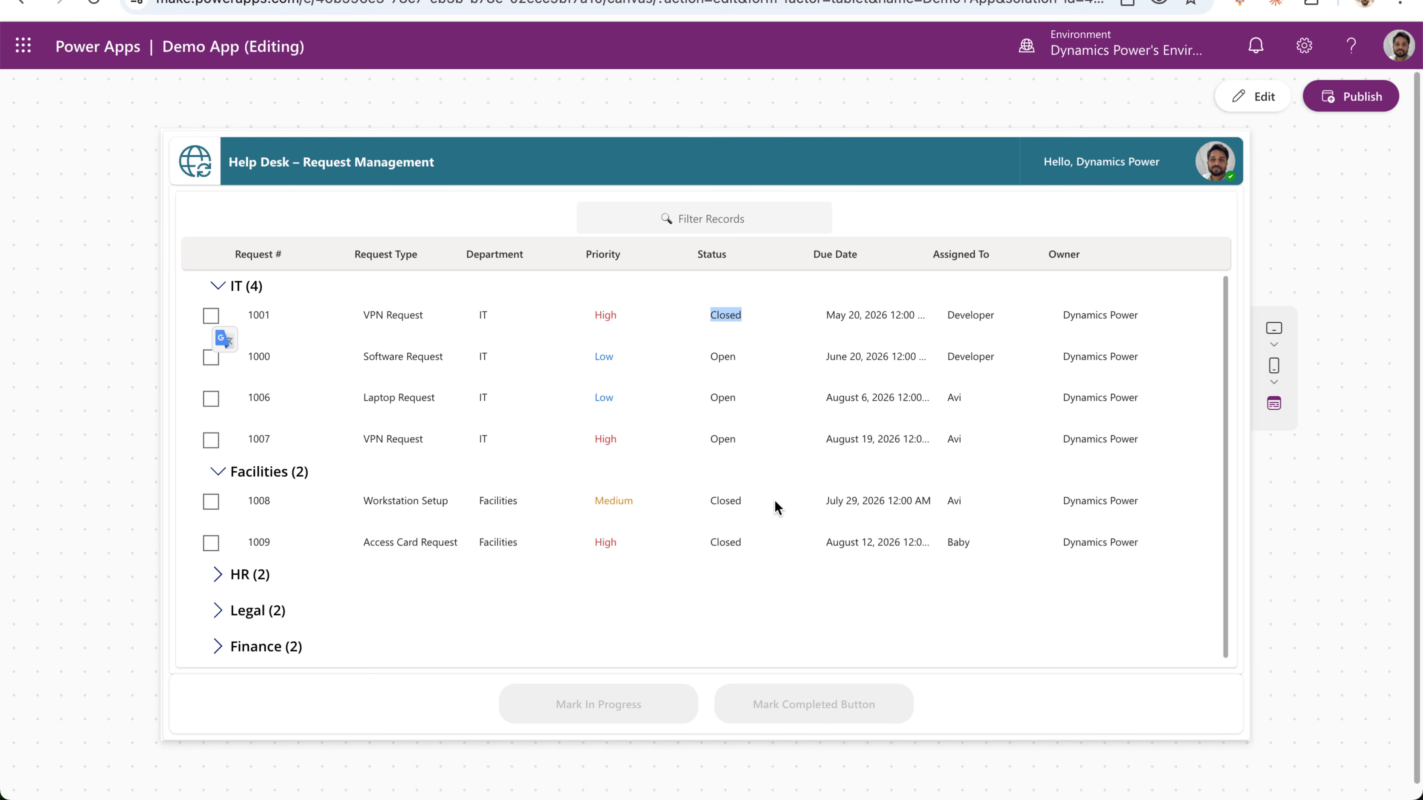
{"action": "left_click_drag", "start_coordinate": [696, 495], "coordinate": [773, 496]}
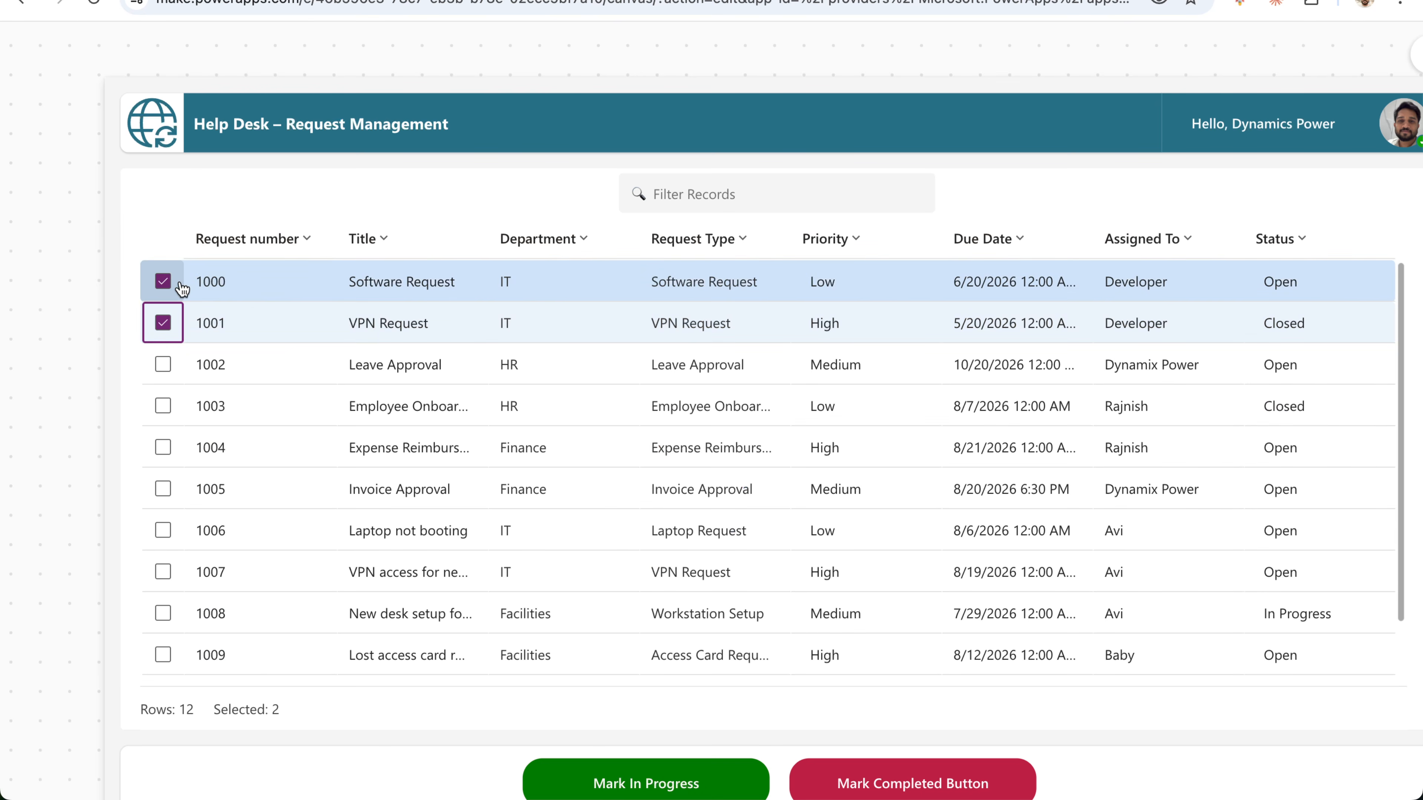
Compare row selection on the first two requests of the ungrouped table with the grouped Help Desk Demo App and its Filter Records box.
{"action": "left_click", "coordinate": [163, 281]}
{"action": "left_click", "coordinate": [171, 324]}
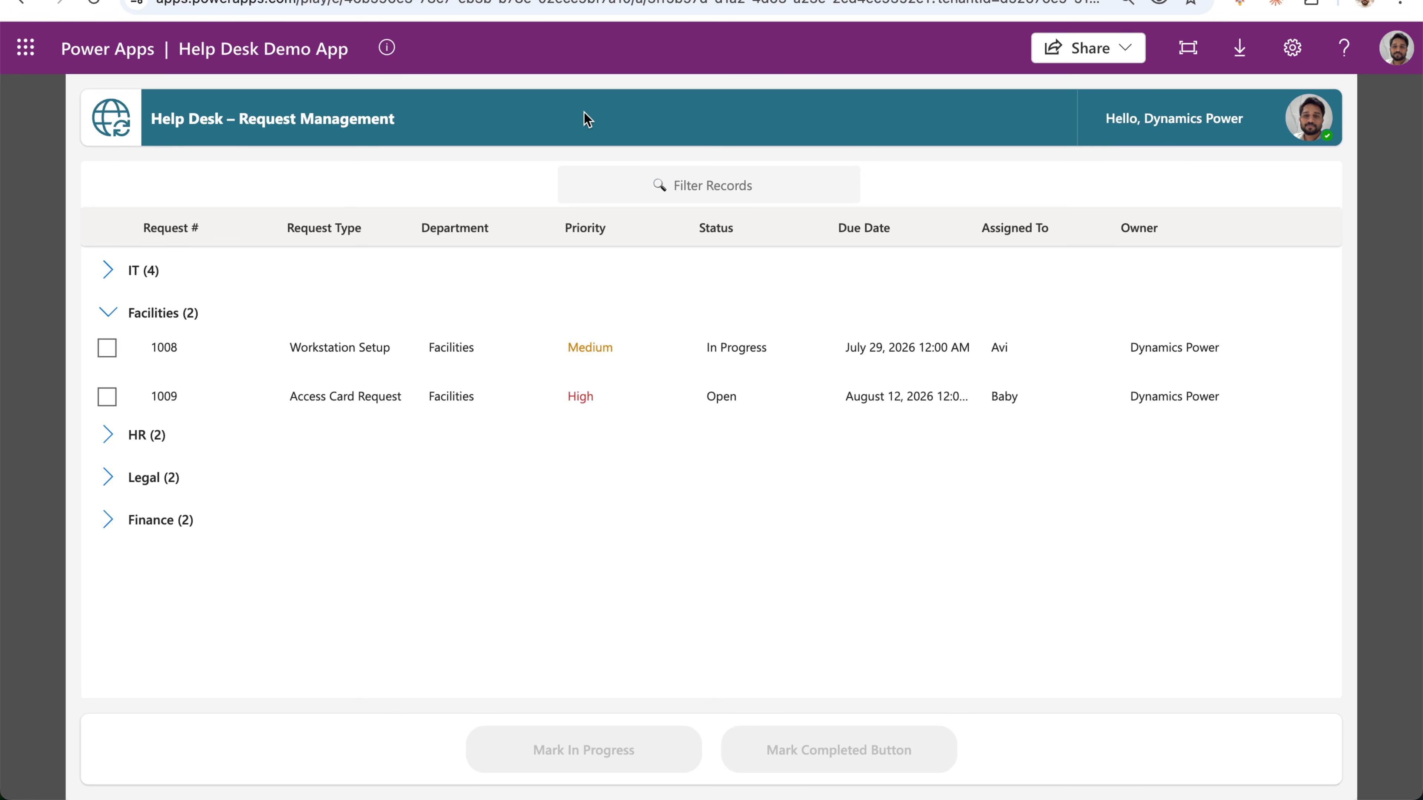
{"action": "left_click", "coordinate": [729, 183]}
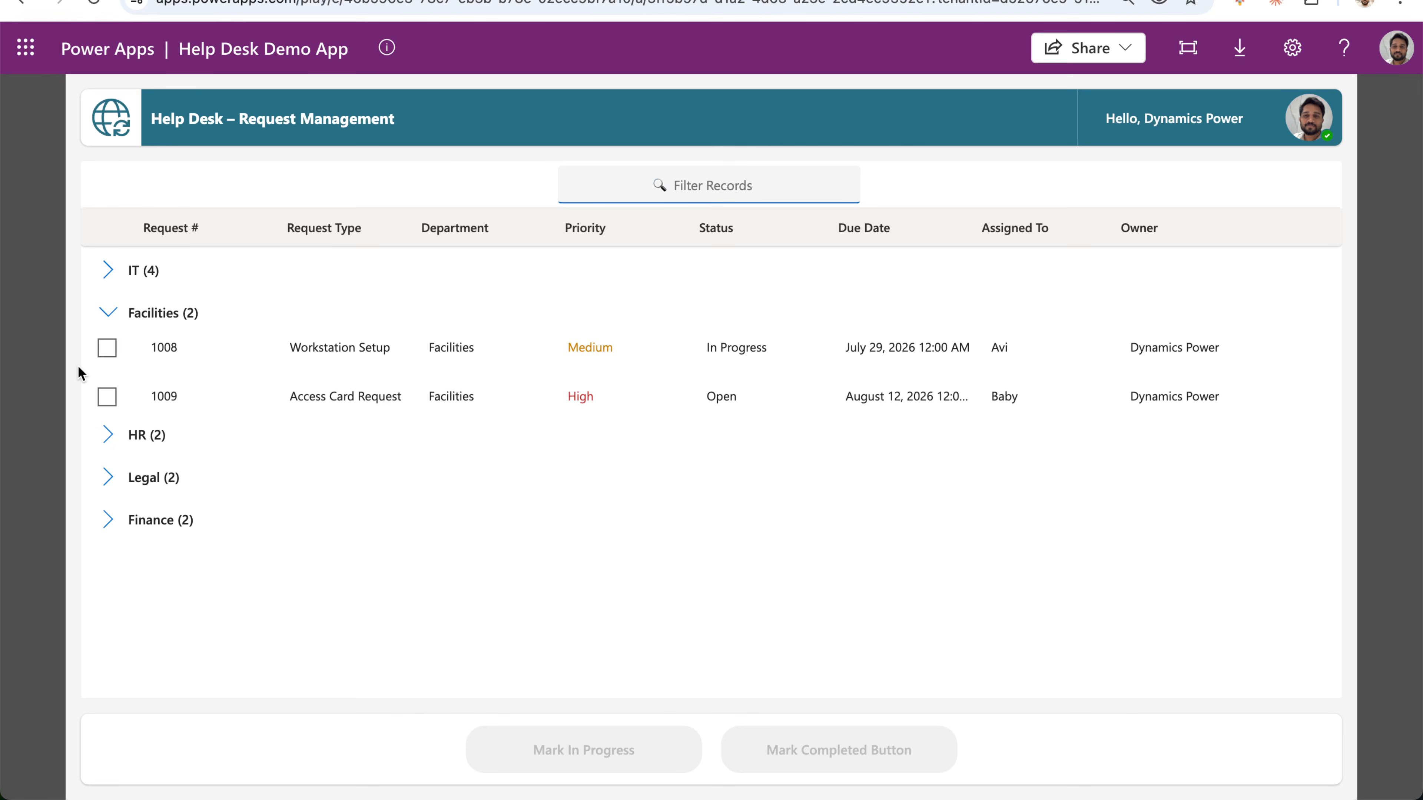
Test expanding and collapsing the IT group and toggling the Facilities group in the Help Desk Demo App.
{"action": "left_click", "coordinate": [130, 274]}
{"action": "left_click", "coordinate": [111, 274]}
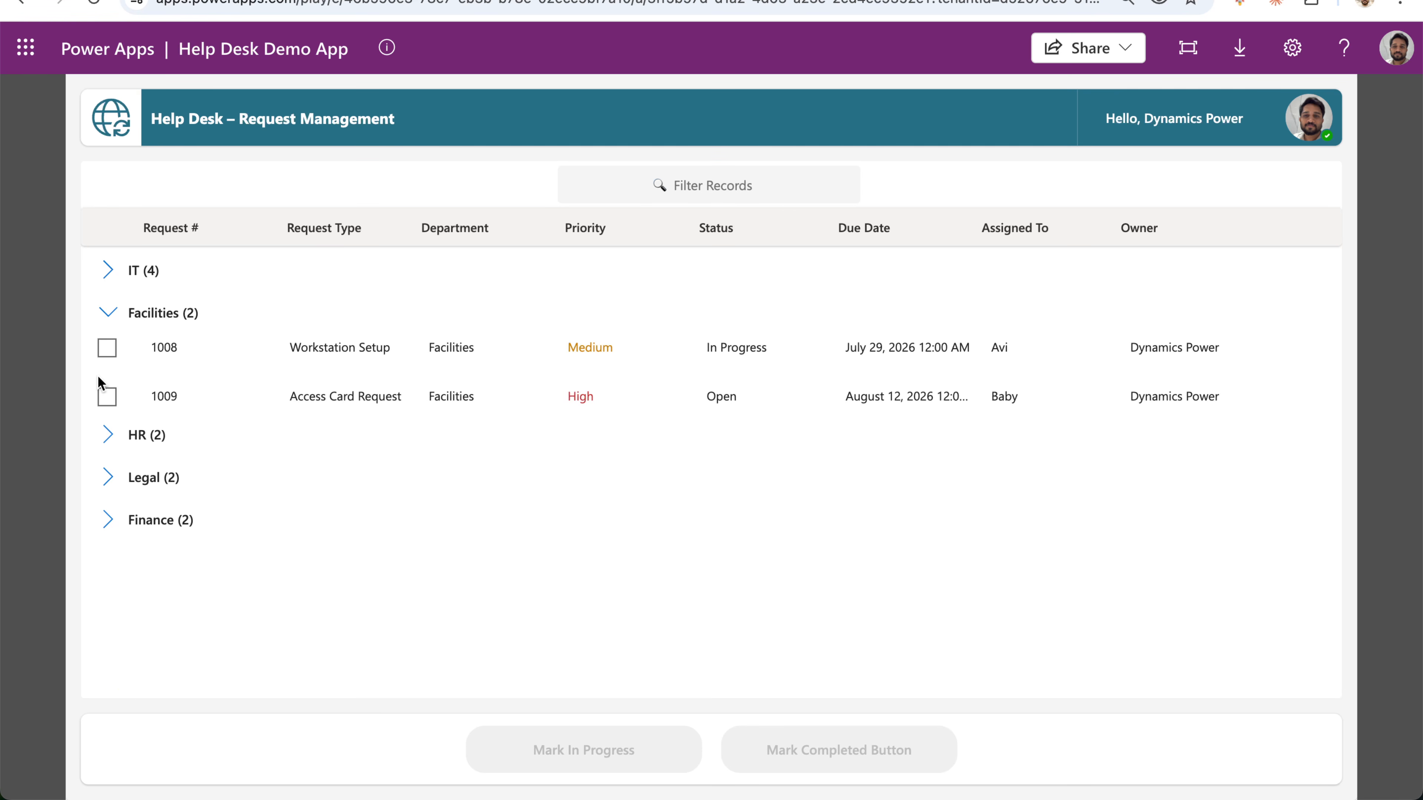
{"action": "left_click", "coordinate": [120, 318]}
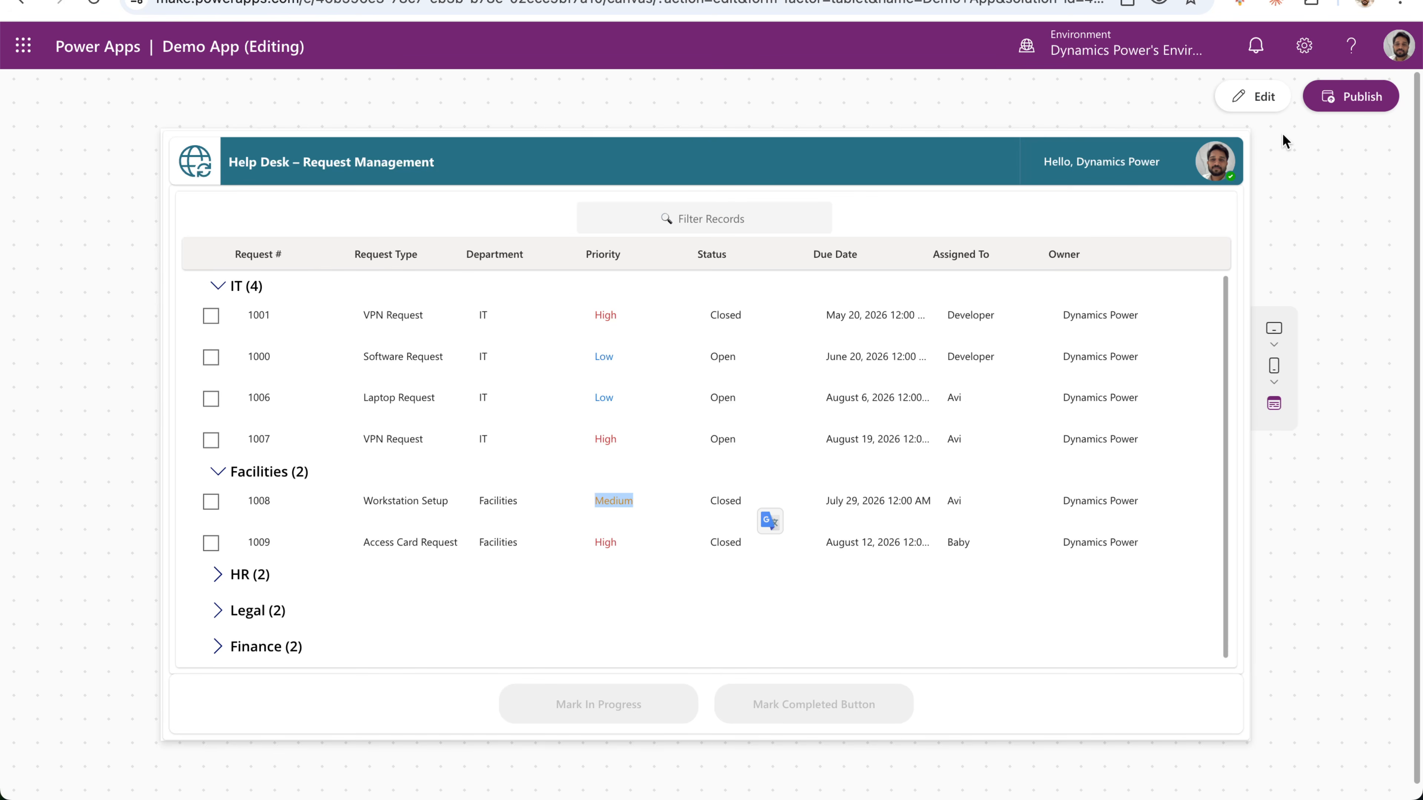
Return Demo App from preview to editing and close the RequestScreen properties.
{"action": "left_click", "coordinate": [1261, 92]}
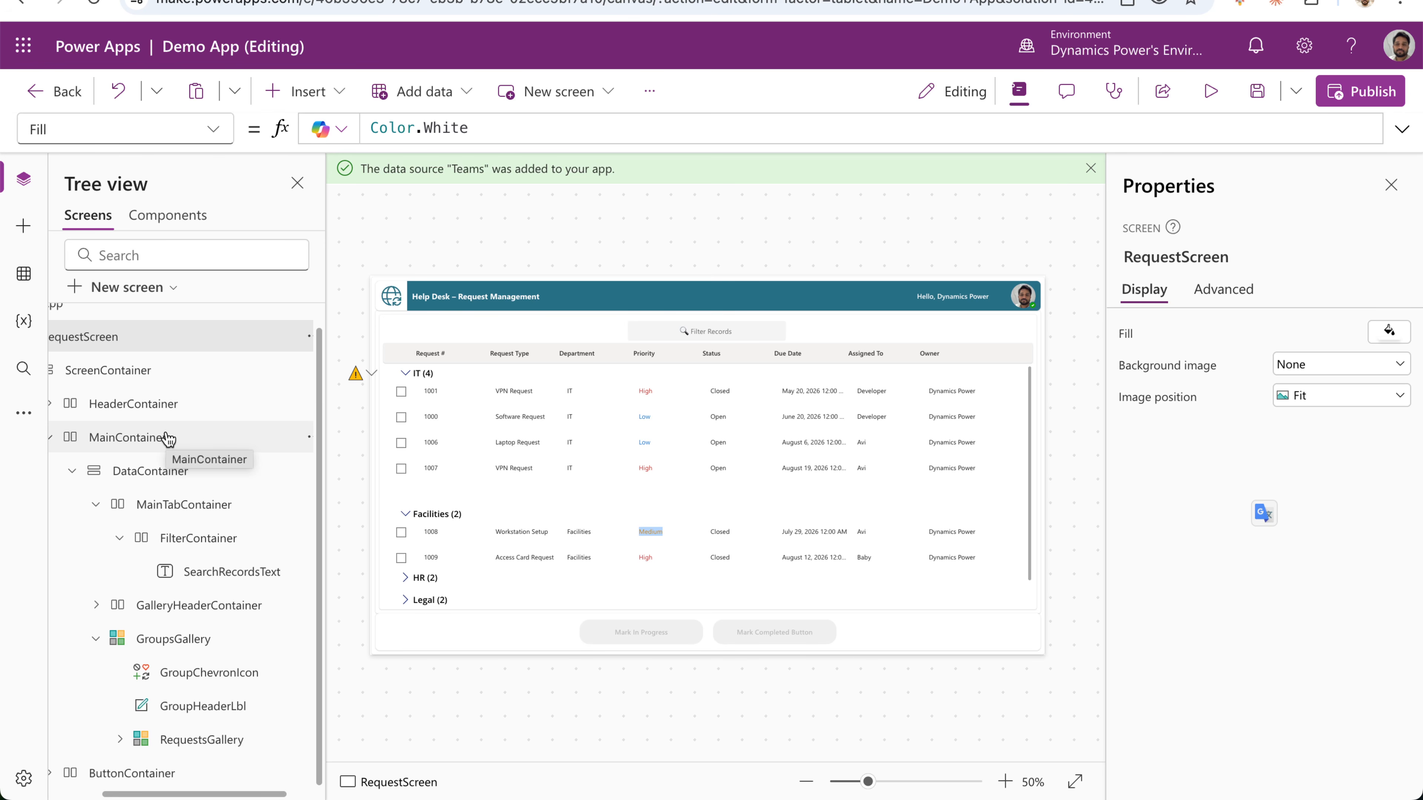
{"action": "left_click", "coordinate": [1392, 185]}
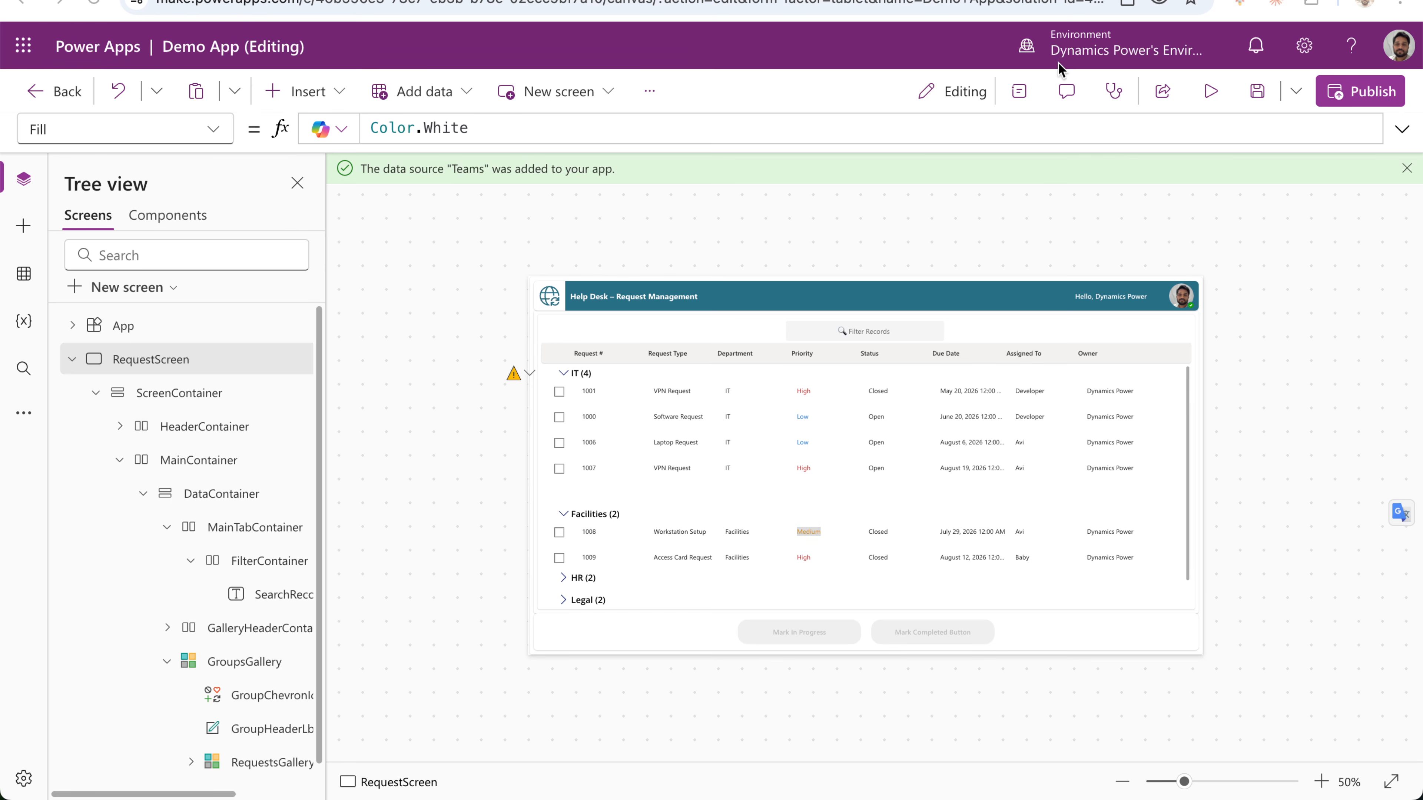
{"action": "key", "text": "super+t"}
{"action": "type", "text": "https://www.youtube.com/@powerdynamixdev"}
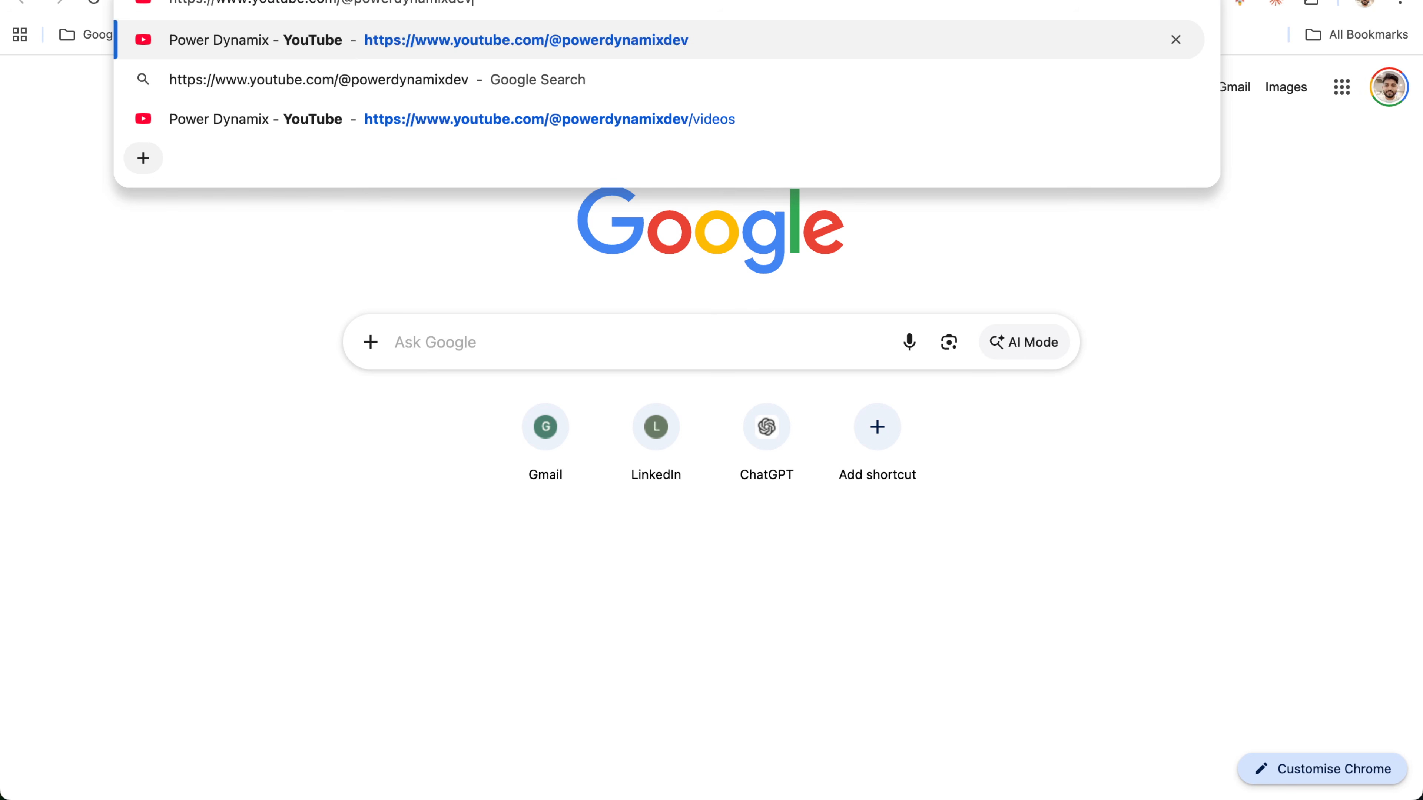
{"action": "key", "text": "Return"}
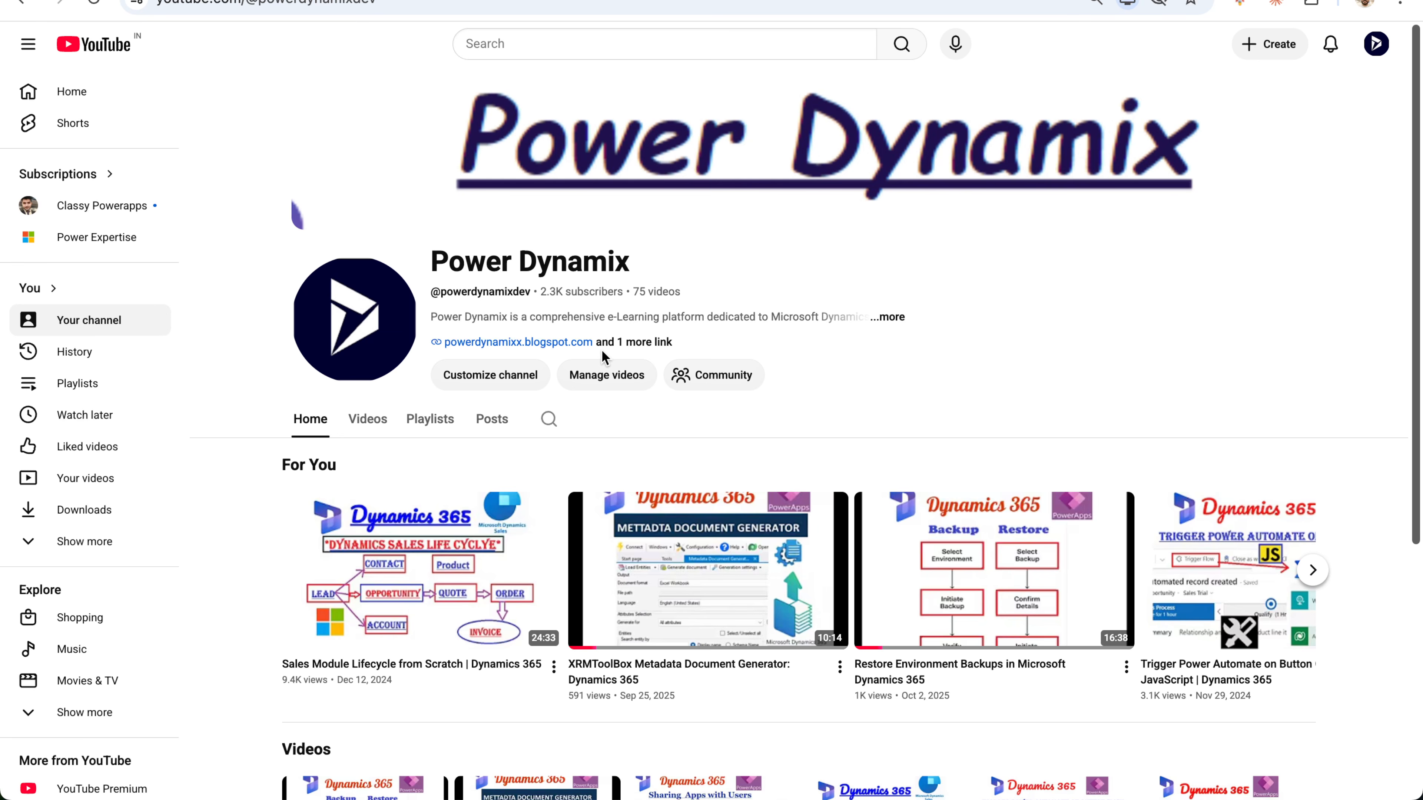
{"action": "left_click", "coordinate": [546, 342]}
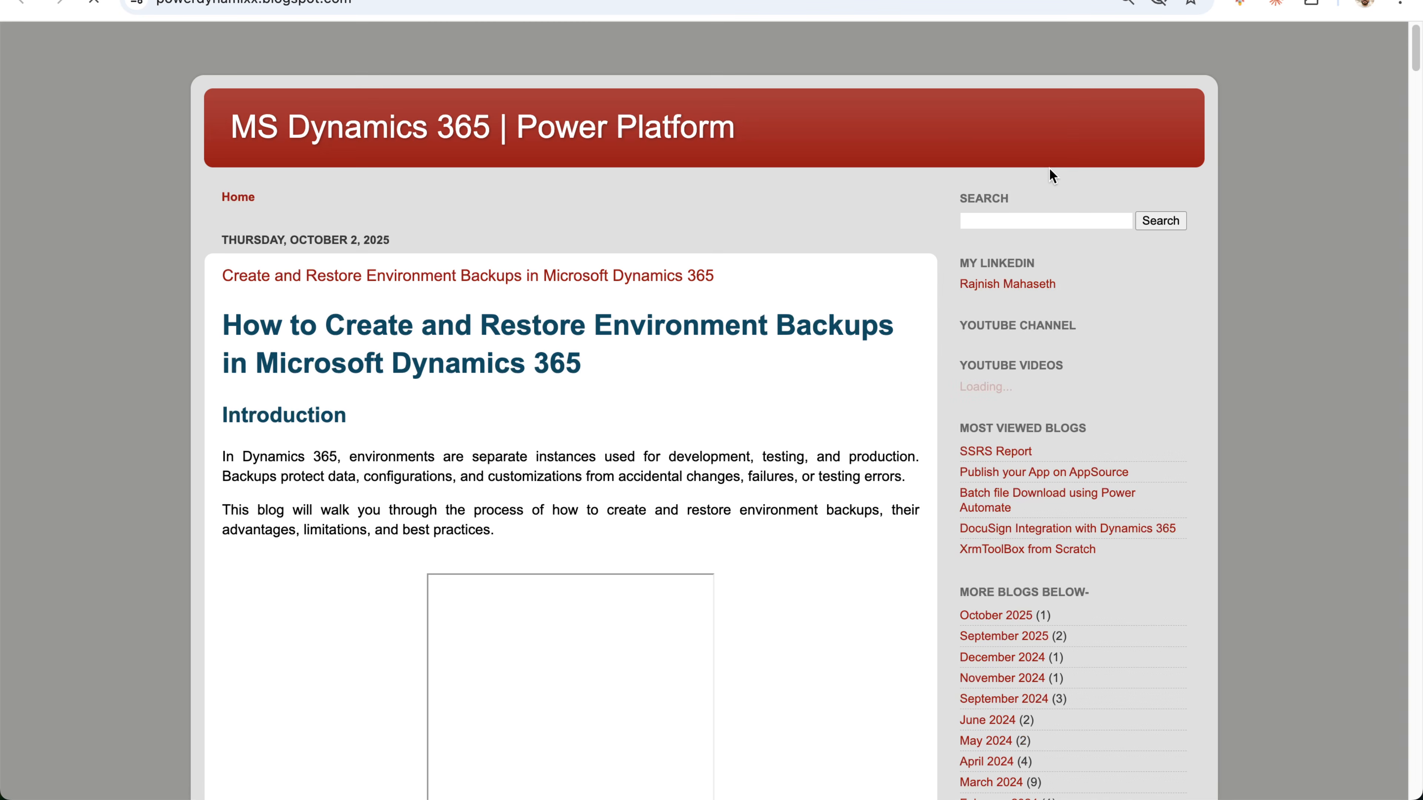
Look through the blog's environment backup and restore article down to the contact form and return to its beginning.
{"action": "scroll", "coordinate": [719, 429], "scroll_direction": "down", "scroll_amount": 1}
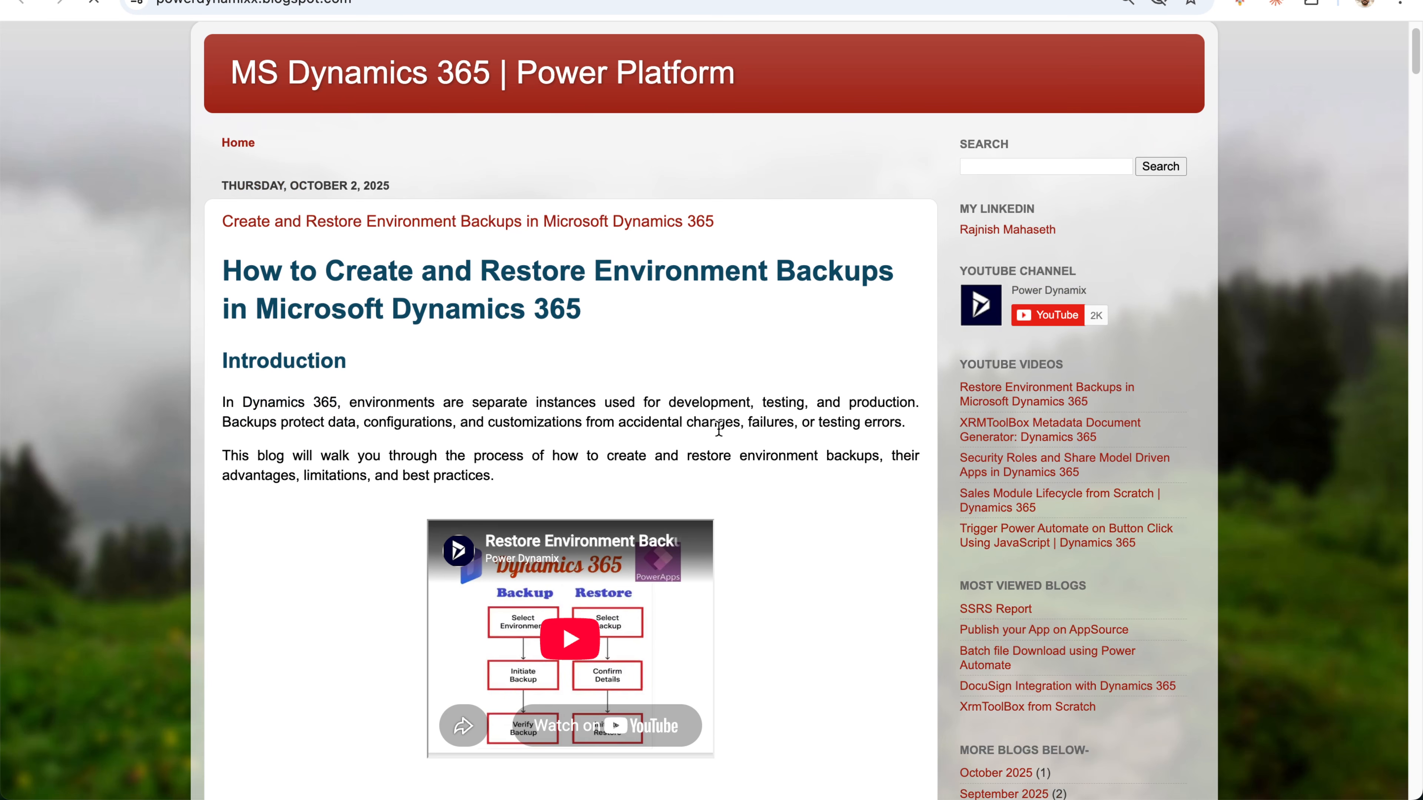
{"action": "scroll", "coordinate": [720, 430], "scroll_direction": "down", "scroll_amount": 15}
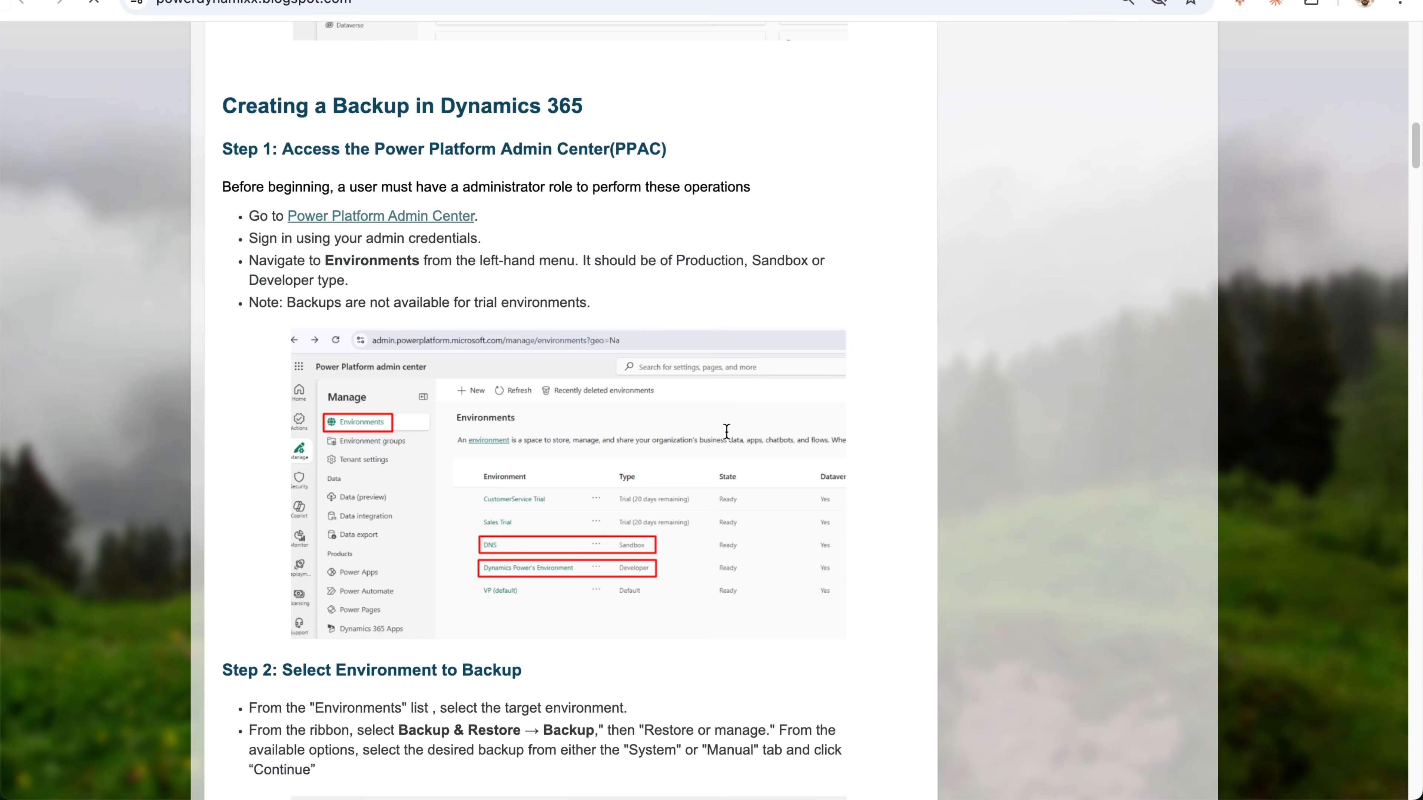
{"action": "scroll", "coordinate": [537, 259], "scroll_direction": "down", "scroll_amount": 6}
{"action": "scroll", "coordinate": [571, 434], "scroll_direction": "down", "scroll_amount": 20}
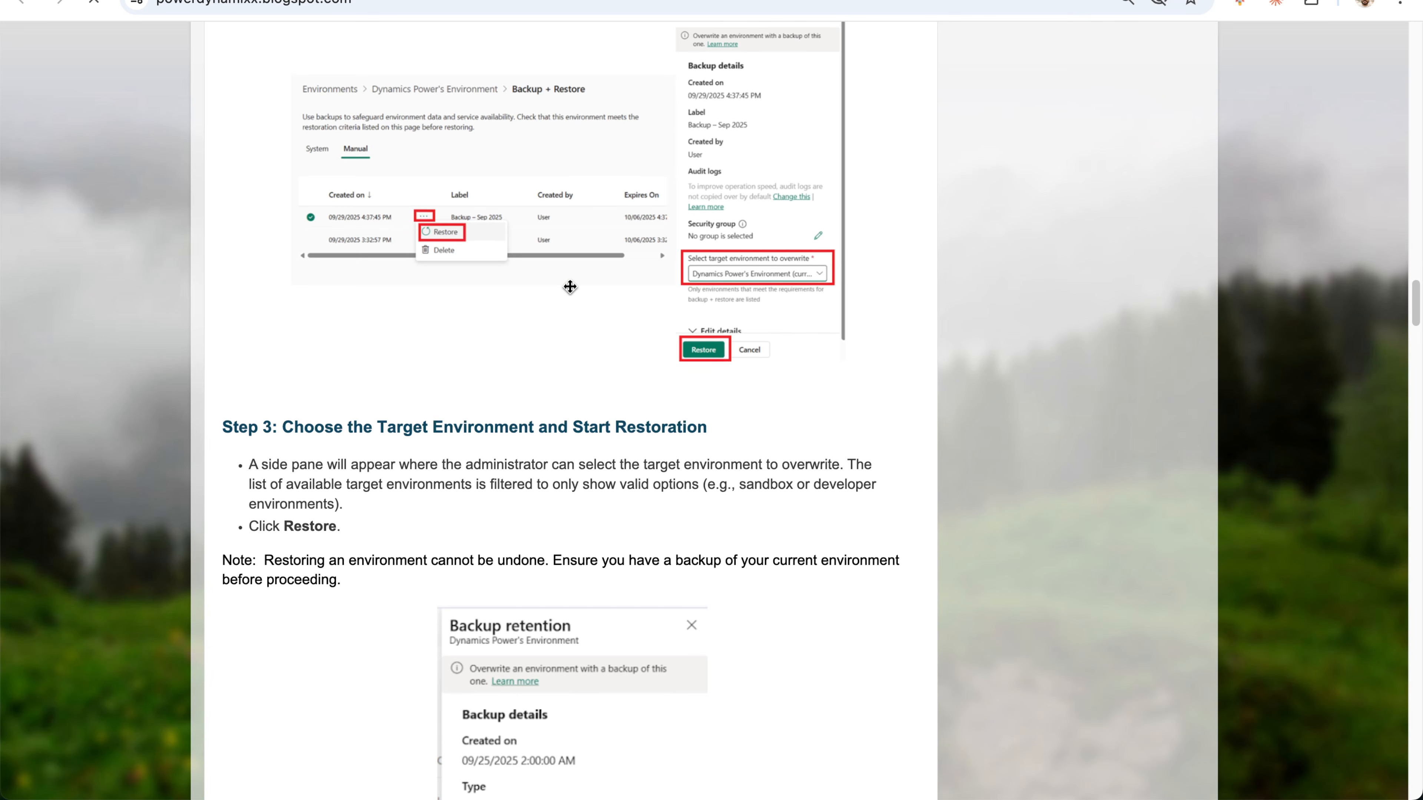
{"action": "scroll", "coordinate": [570, 286], "scroll_direction": "down", "scroll_amount": 20}
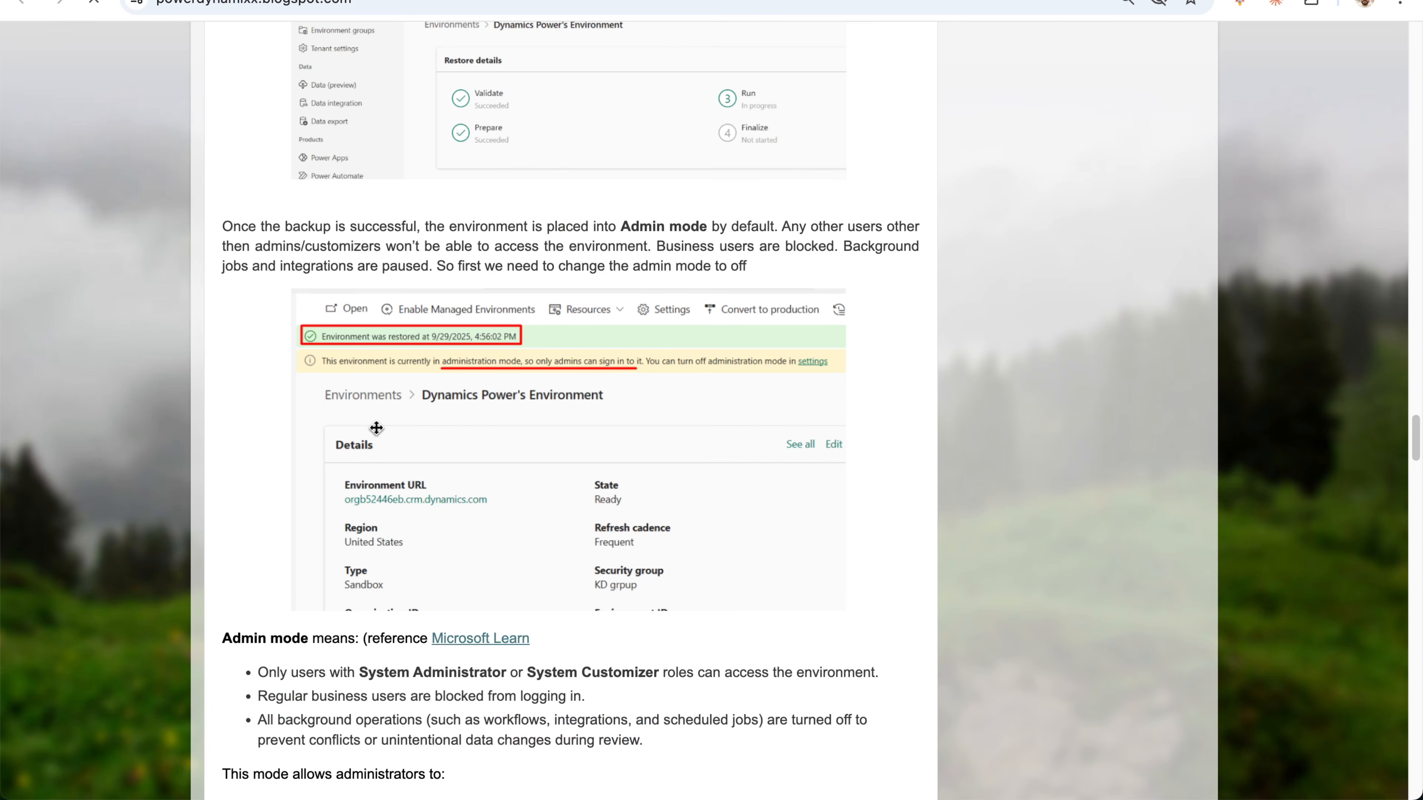
{"action": "scroll", "coordinate": [377, 427], "scroll_direction": "down", "scroll_amount": 20}
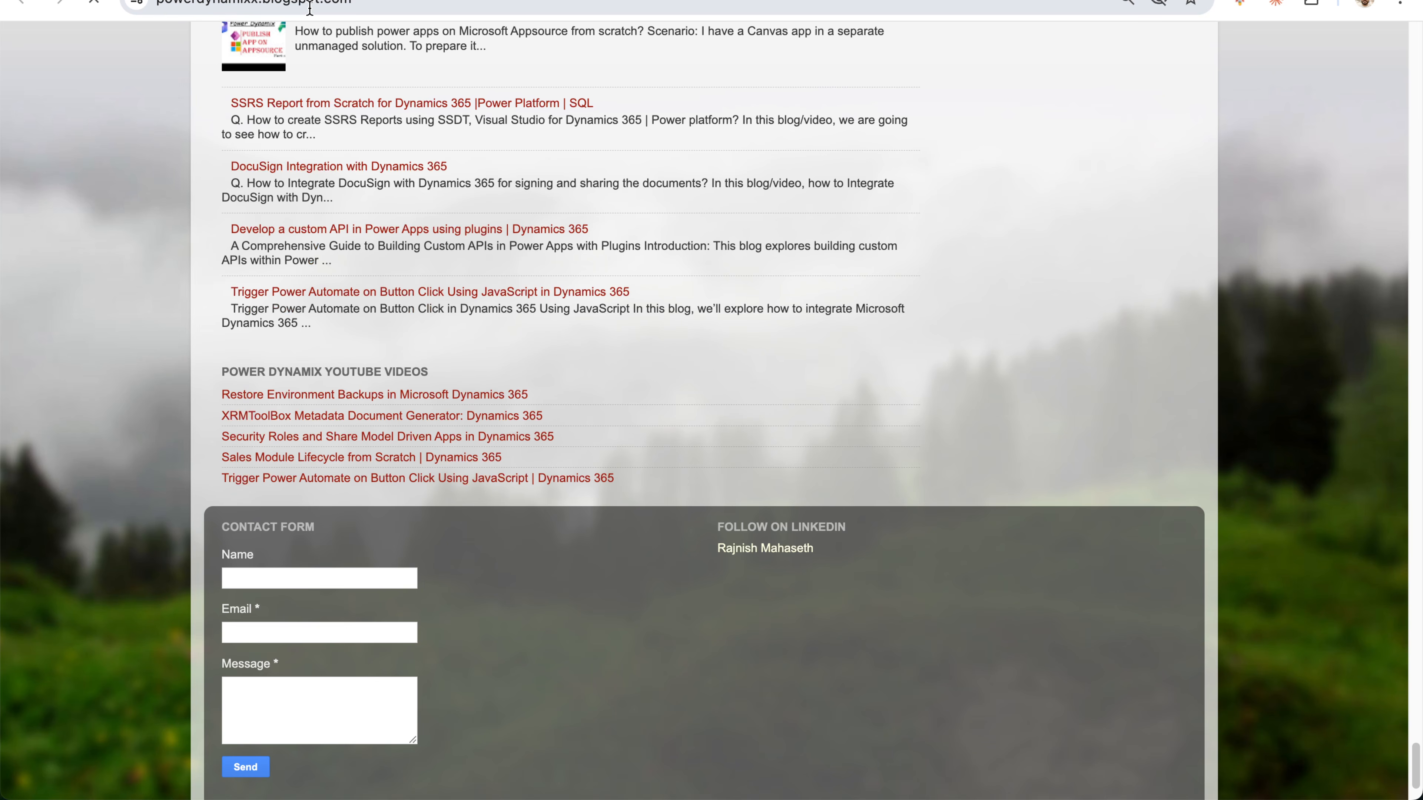
{"action": "scroll", "coordinate": [582, 461], "scroll_direction": "down", "scroll_amount": 3}
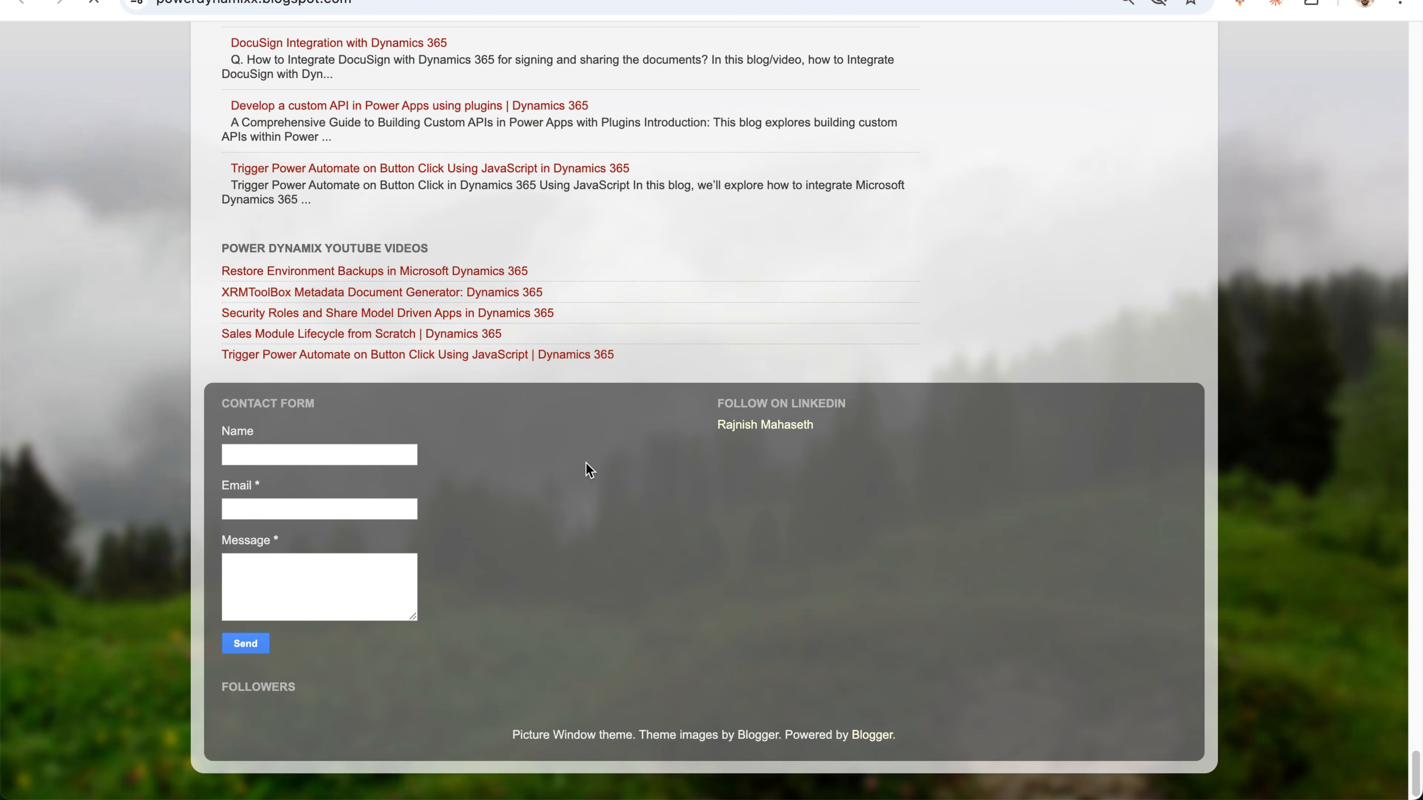
{"action": "scroll", "coordinate": [586, 462], "scroll_direction": "up", "scroll_amount": 20}
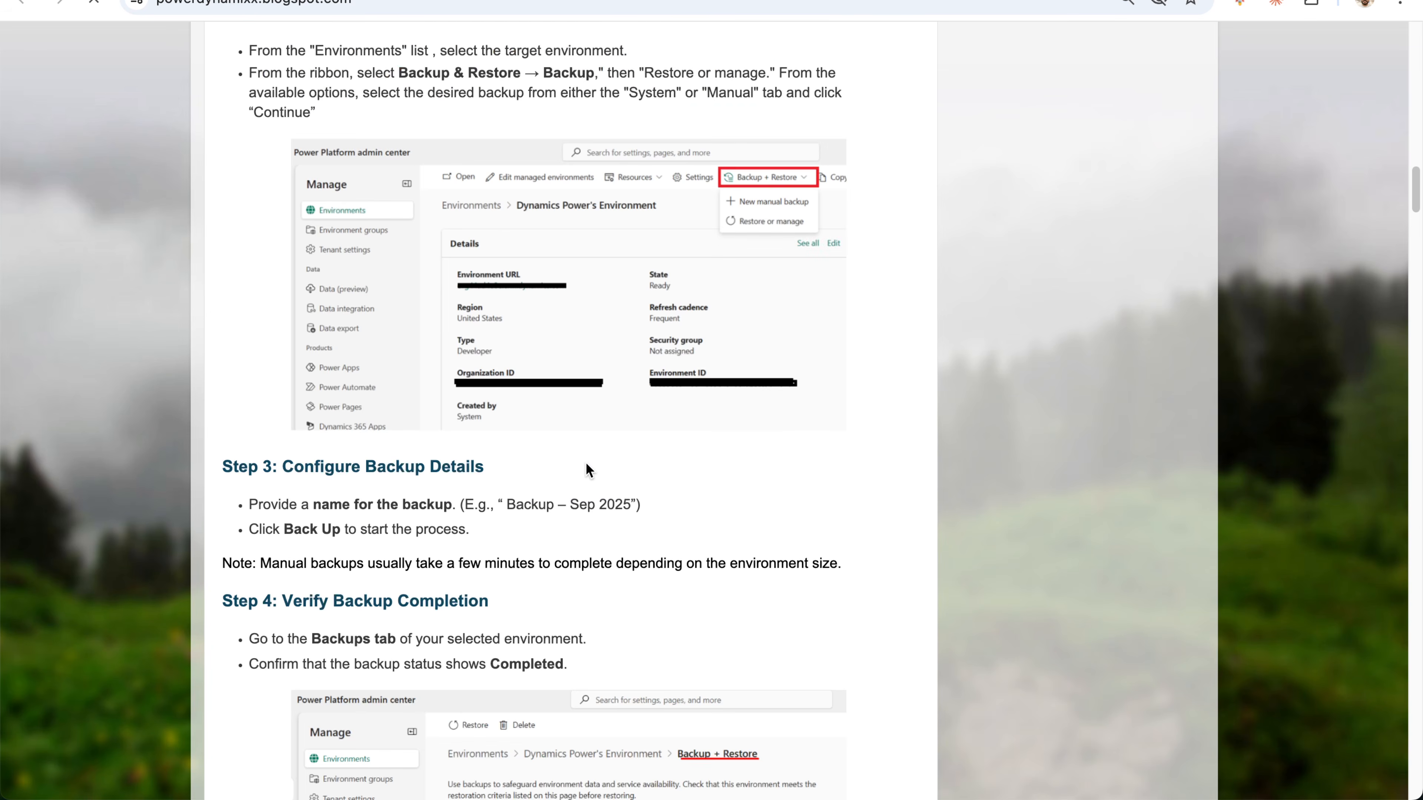
{"action": "scroll", "coordinate": [586, 462], "scroll_direction": "up", "scroll_amount": 20}
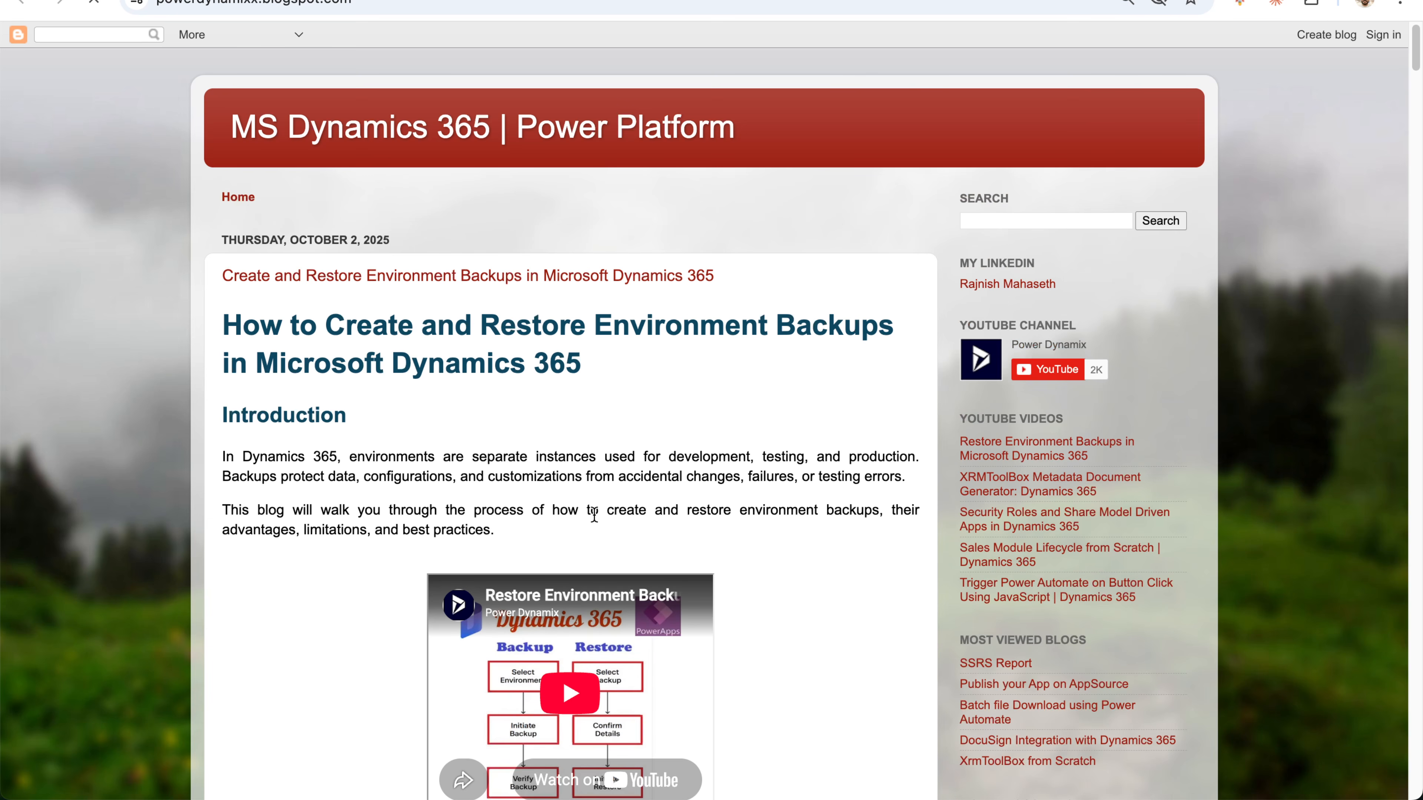